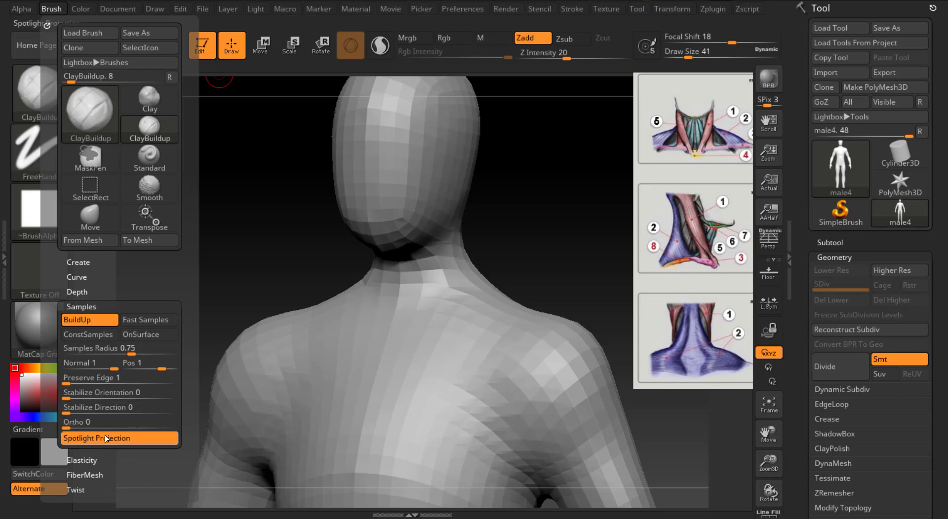
left_click_drag(425, 270, 413, 278)
mouse_move(513, 208)
left_mouse_down()
mouse_move(551, 208)
mouse_move(426, 286)
mouse_move(415, 308)
mouse_move(433, 266)
left_mouse_up()
left_click_drag(555, 187, 608, 131, "shift")
key("bracketright")
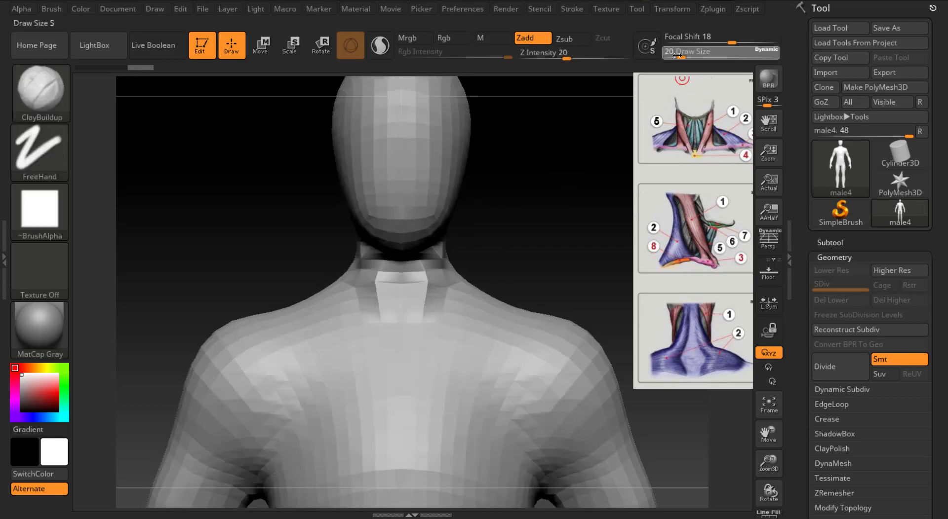
left_click_drag(398, 311, 404, 286)
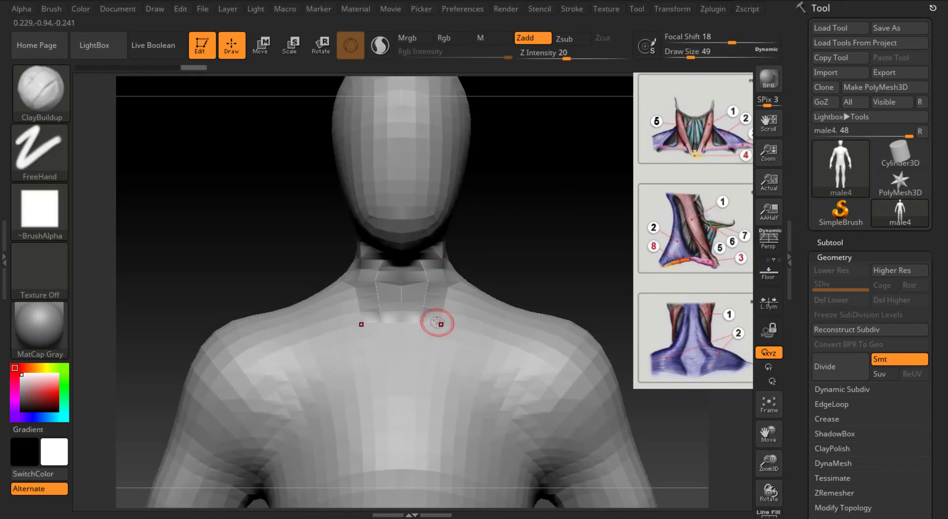
mouse_move(430, 316)
left_mouse_down()
mouse_move(493, 332)
mouse_move(529, 319)
left_mouse_up()
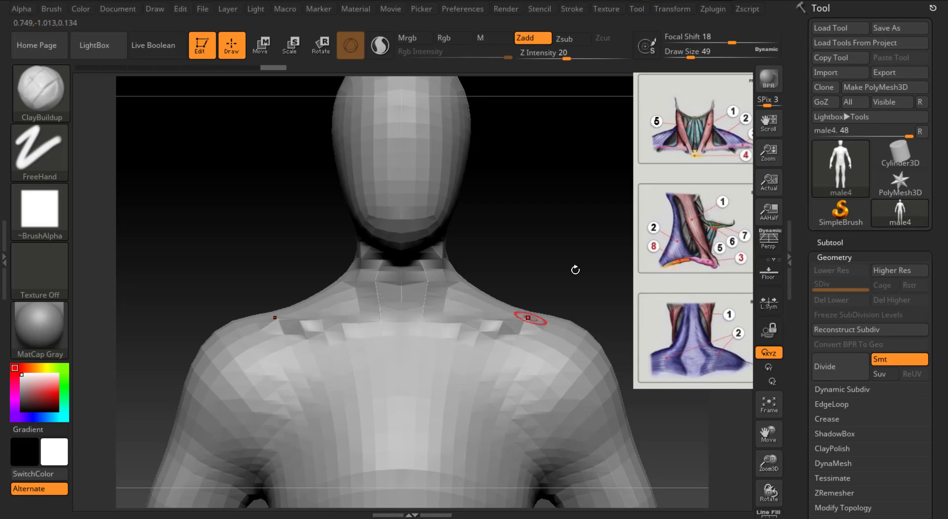
mouse_move(575, 269)
left_mouse_down()
mouse_move(460, 321)
mouse_move(531, 323)
left_mouse_up()
left_click_drag(546, 230, 593, 225, "shift")
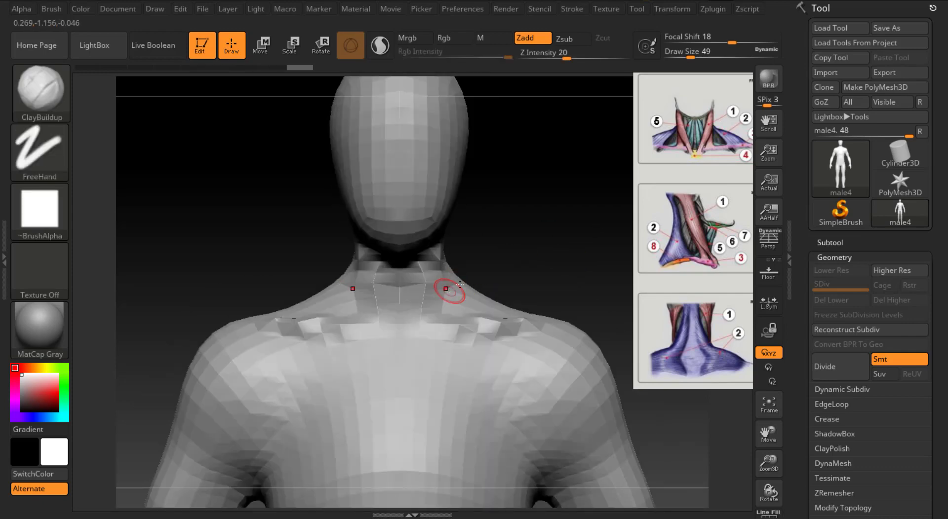
key("b")
key("m")
key("v")
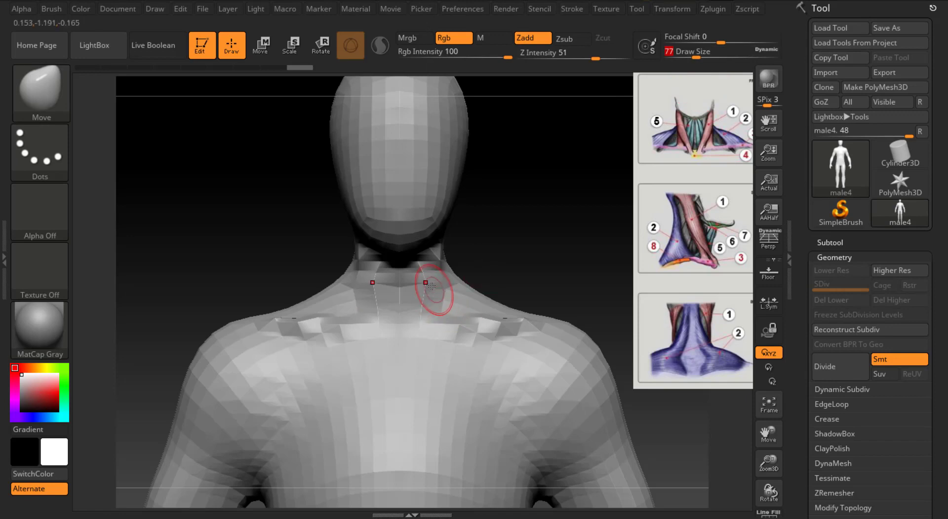
left_click_drag(291, 68, 86, 72)
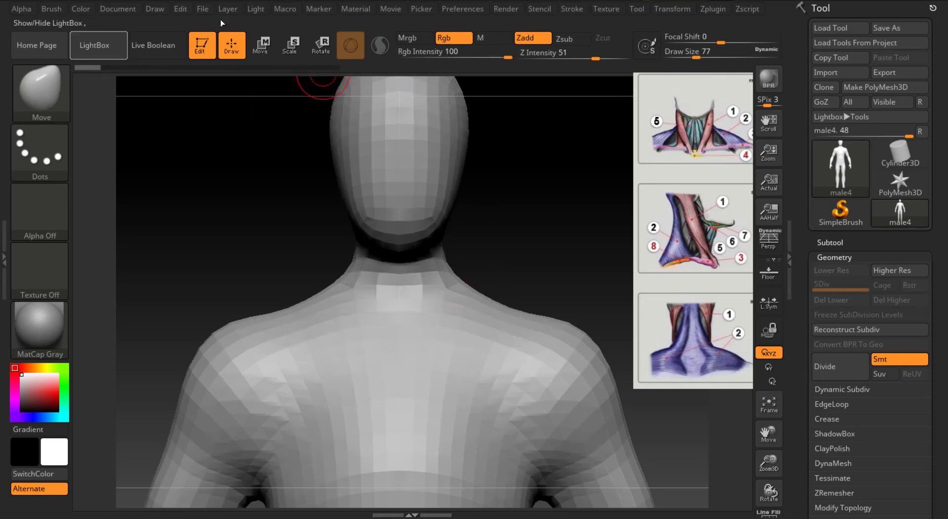
Subdivide the male body mesh once to SDiv 2 and choose the ClayBuildup brush for sculpting.
key("ctrl+d")
left_click_drag(549, 203, 498, 200)
mouse_move(445, 256)
left_mouse_down()
mouse_move(447, 241)
mouse_move(455, 261)
left_mouse_up()
key("ctrl+z")
key("b")
key("c")
key("b")
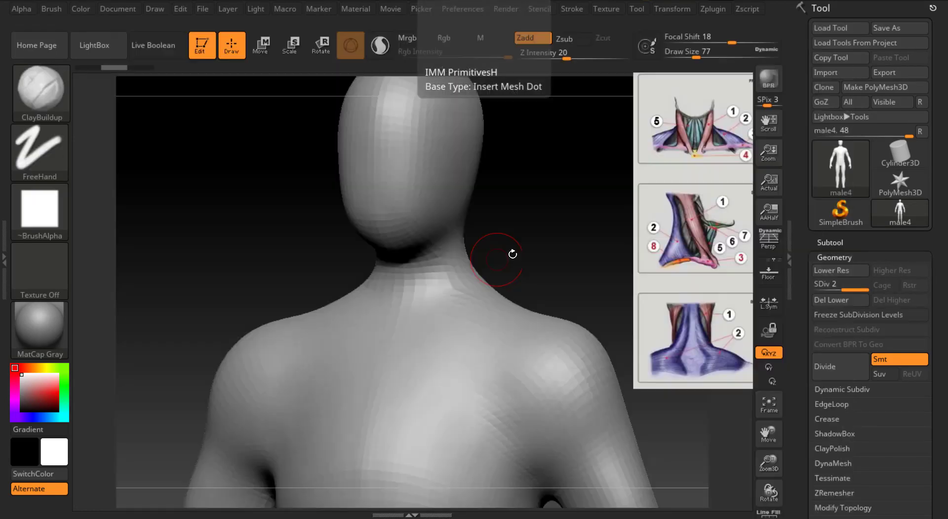
Move the Spotlight neck anatomy reference to the left of the figure so all its views are fully visible.
left_click_drag(503, 232, 524, 217)
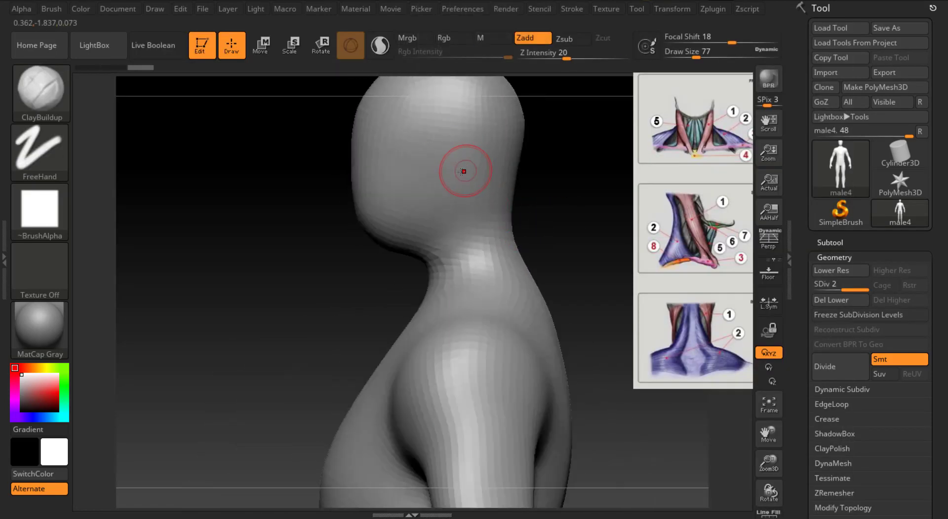
key("z")
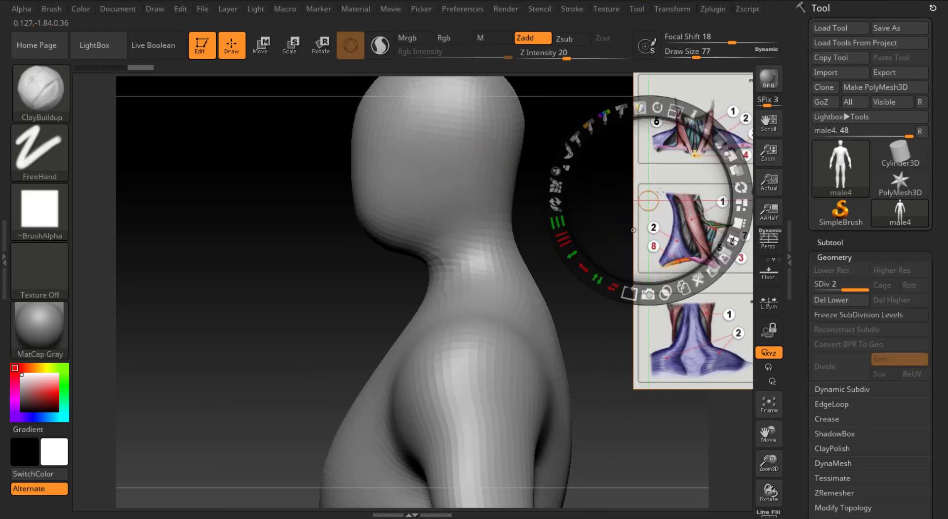
mouse_move(656, 197)
left_mouse_down()
mouse_move(426, 176)
mouse_move(653, 217)
mouse_move(733, 102)
mouse_move(117, 97)
mouse_move(184, 96)
left_mouse_up()
key("z")
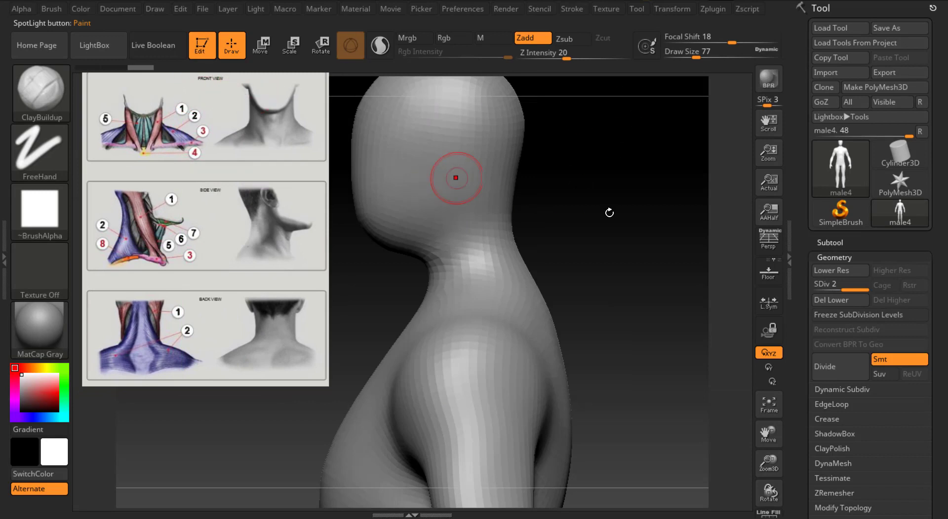
Carve the jawline from the ear area down toward the chin with ClayBuildup and smooth its transition into the neck.
left_click_drag(609, 212, 779, 217)
left_click_drag(775, 442, 758, 418)
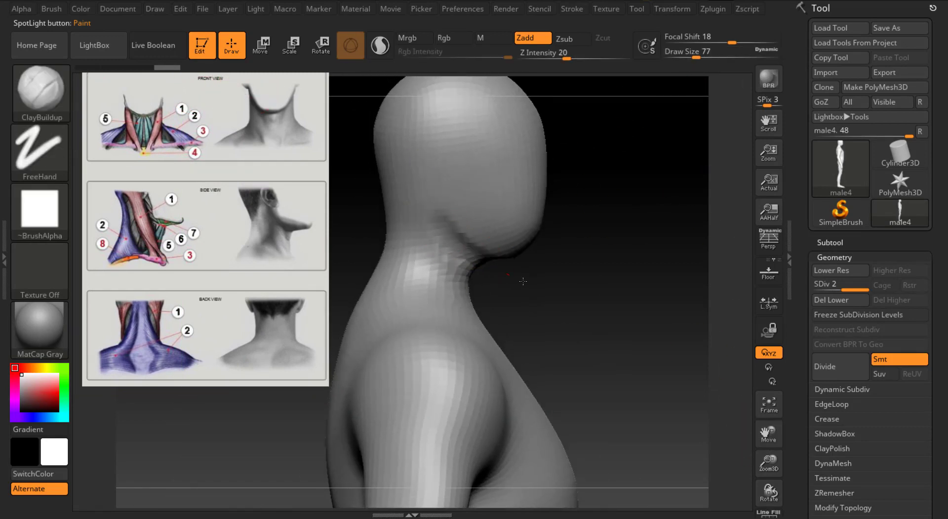
left_click_drag(522, 281, 607, 262)
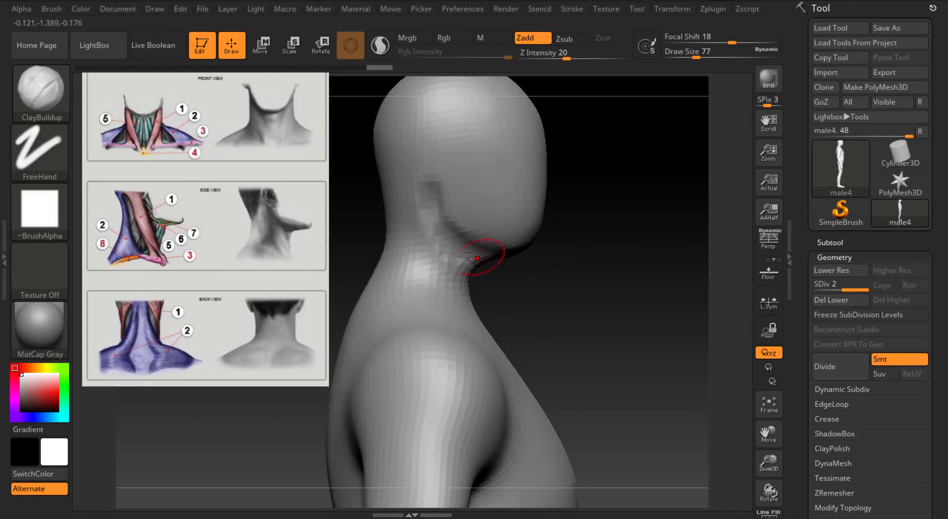
key("shift")
left_click_drag(641, 257, 546, 254)
left_click_drag(652, 232, 572, 221)
key("shift")
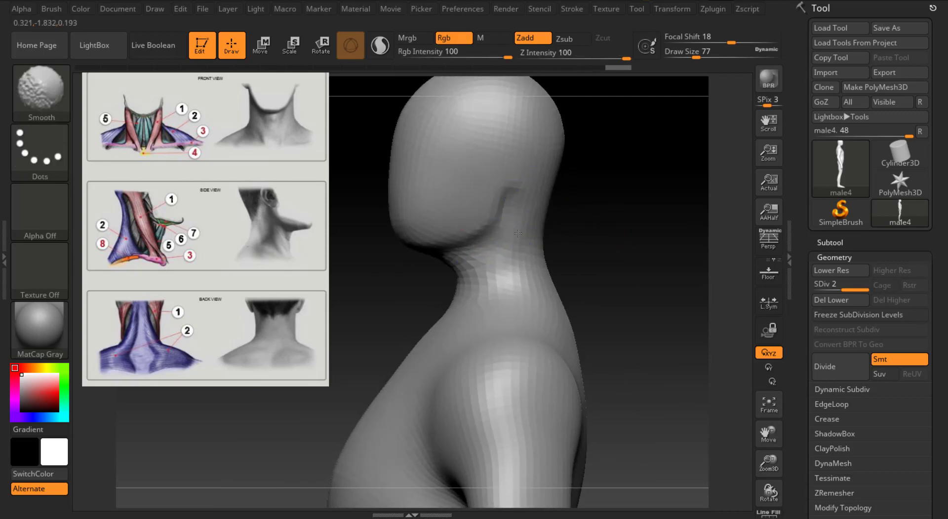
left_click_drag(650, 201, 571, 177)
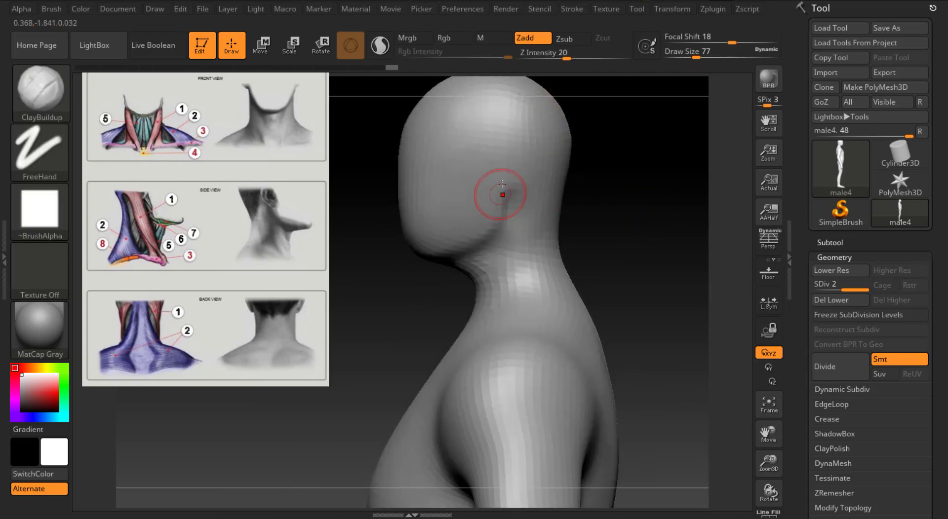
key("shift")
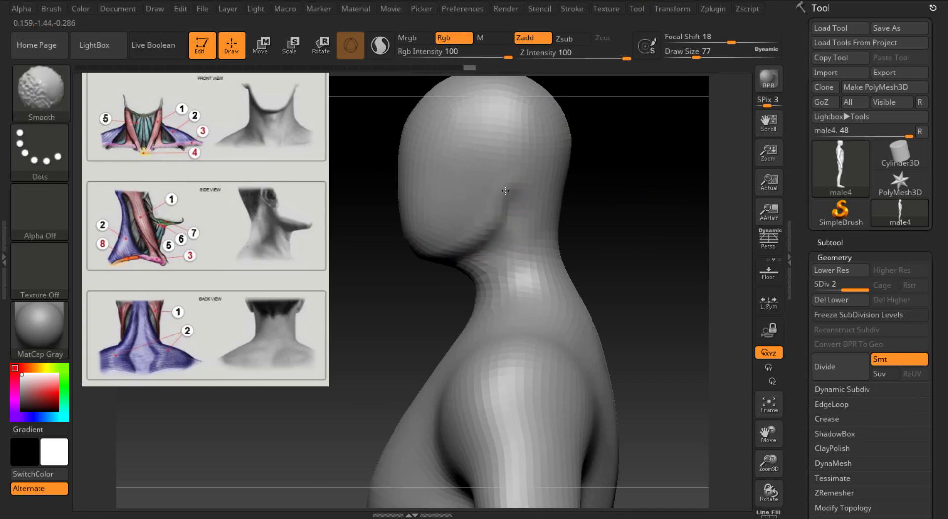
left_click_drag(525, 185, 508, 216, "shift")
left_click(686, 52)
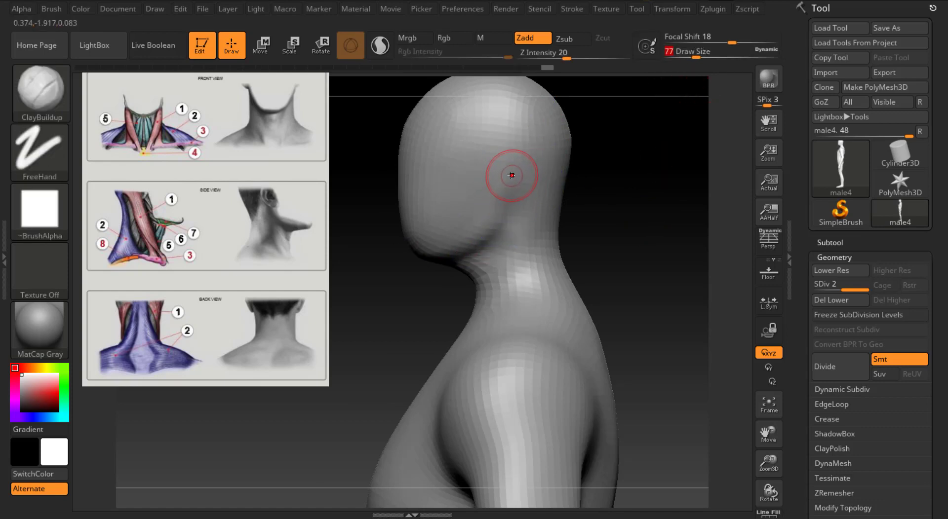
Set the masking stroke to Lasso and mask a narrow ear-shaped patch on the side of the head.
key("ctrl")
left_click(71, 149)
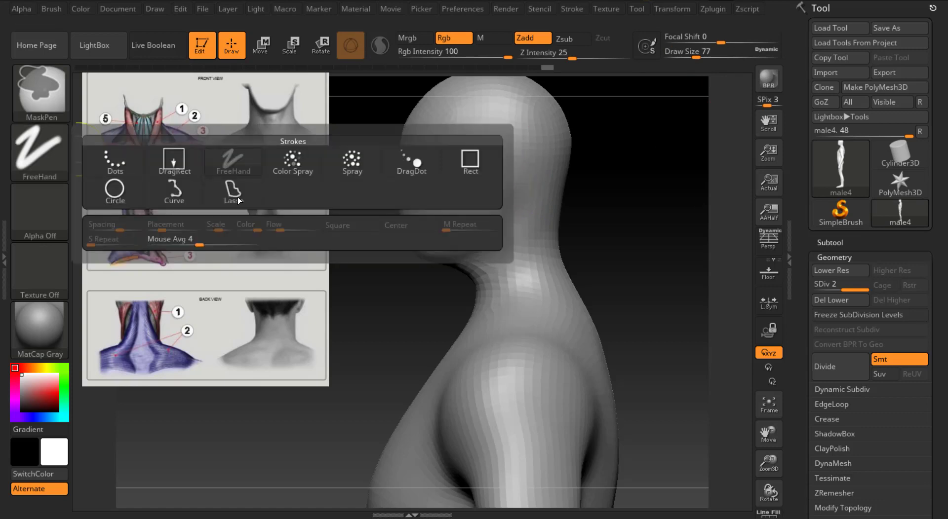
left_click(238, 197)
left_click_drag(520, 198, 486, 190, "ctrl")
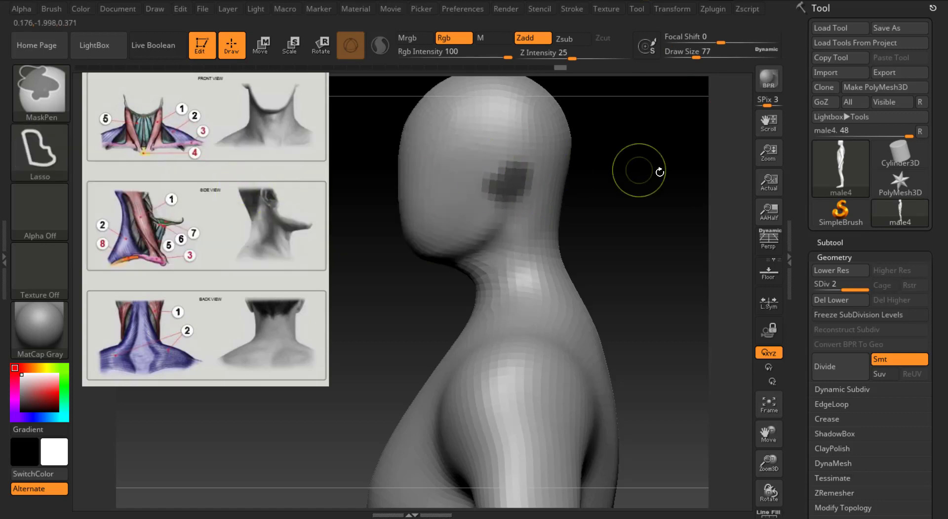
key("ctrl+z")
mouse_move(660, 186)
left_mouse_down("shift")
mouse_move(683, 207)
mouse_move(711, 198)
left_mouse_up("shift")
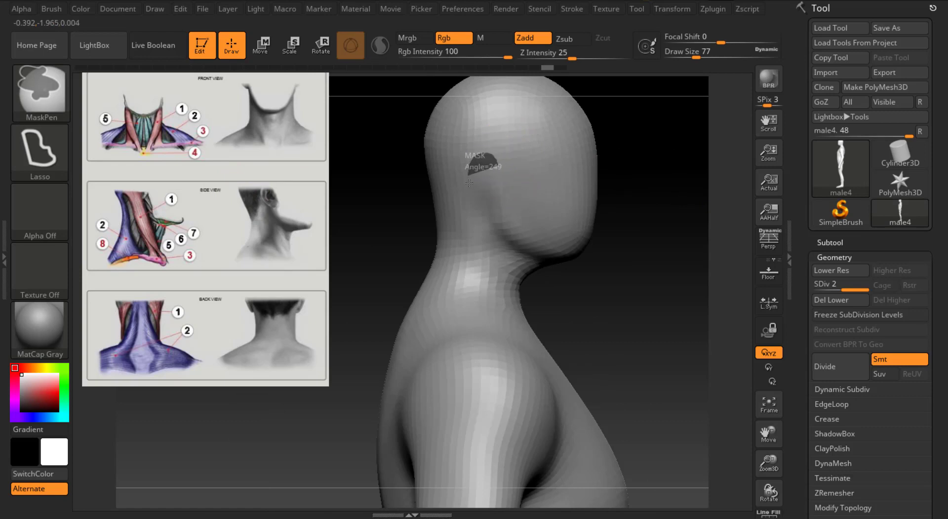
left_click_drag(502, 198, 503, 198, "ctrl")
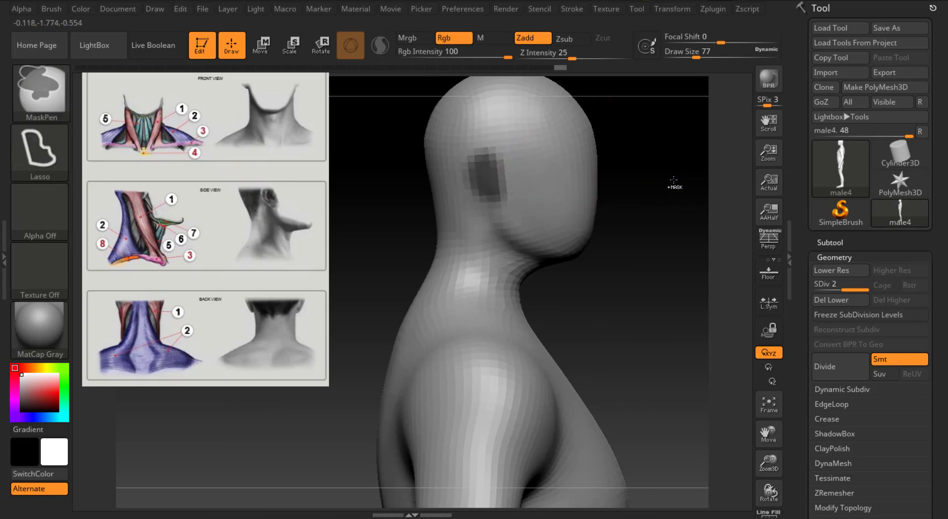
Invert the mask and pull the ear patches outward from the head with the Move gizmo.
key("w")
left_click_drag(675, 179, 606, 180, "shift")
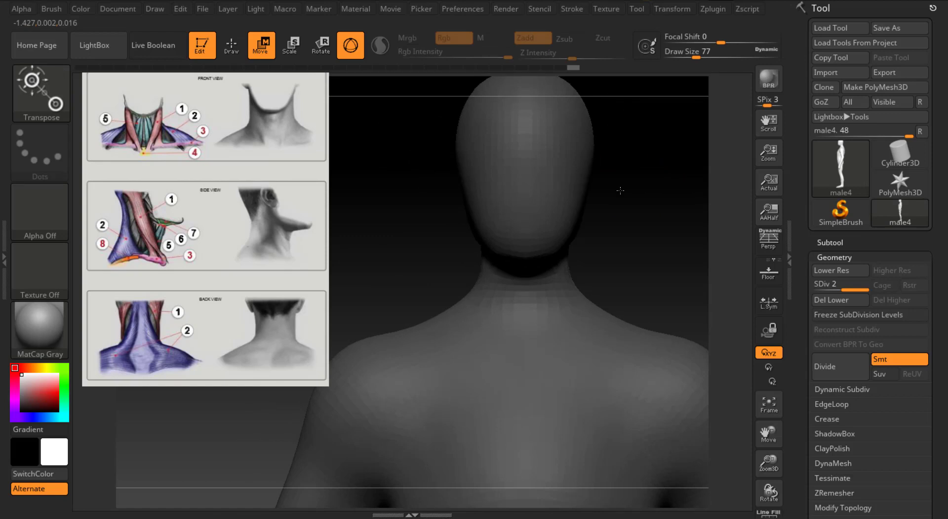
left_click(773, 407)
left_click(422, 398)
left_click_drag(768, 463, 768, 496)
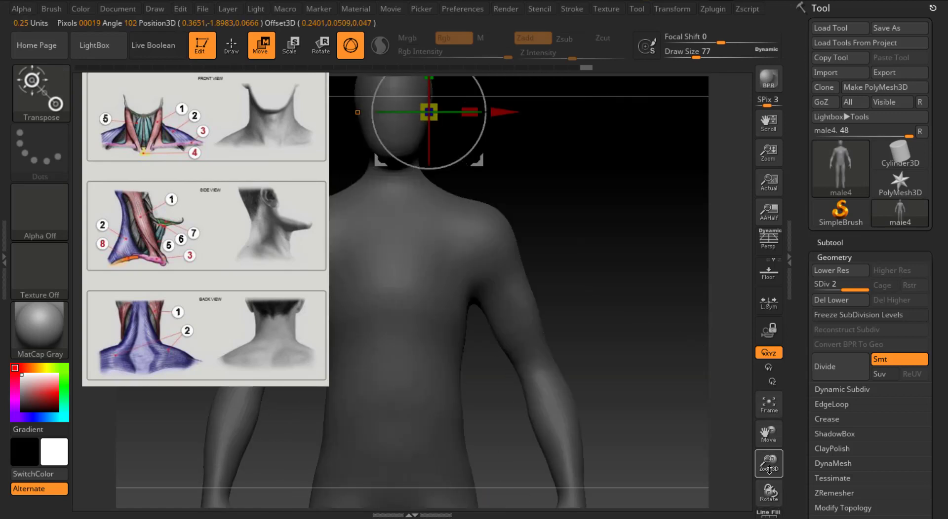
left_click_drag(585, 255, 717, 315, "alt")
left_click_drag(634, 173, 696, 162)
Return to sculpting with the mask cleared, set the Draw Size to 116 and smooth the pulled-out ear.
key("q")
left_click_drag(695, 56, 703, 56)
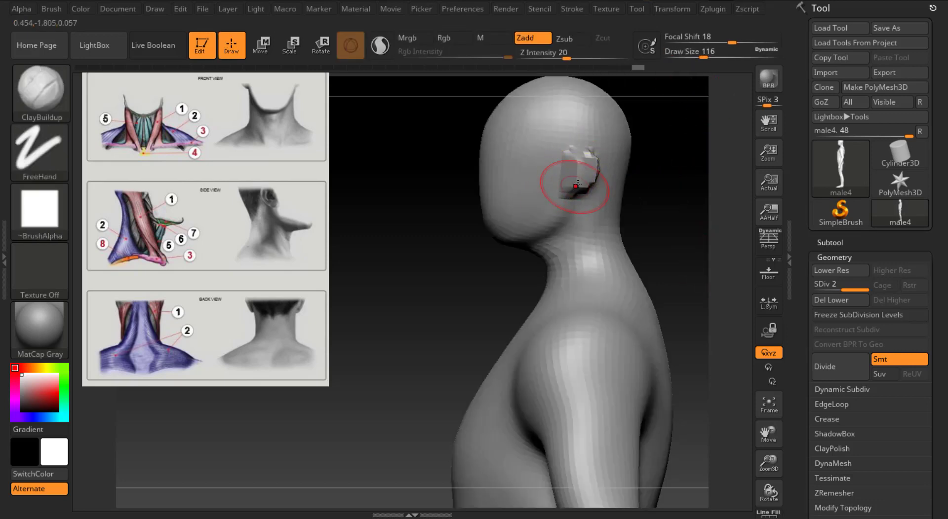
key("shift")
left_click_drag(566, 166, 572, 195, "shift")
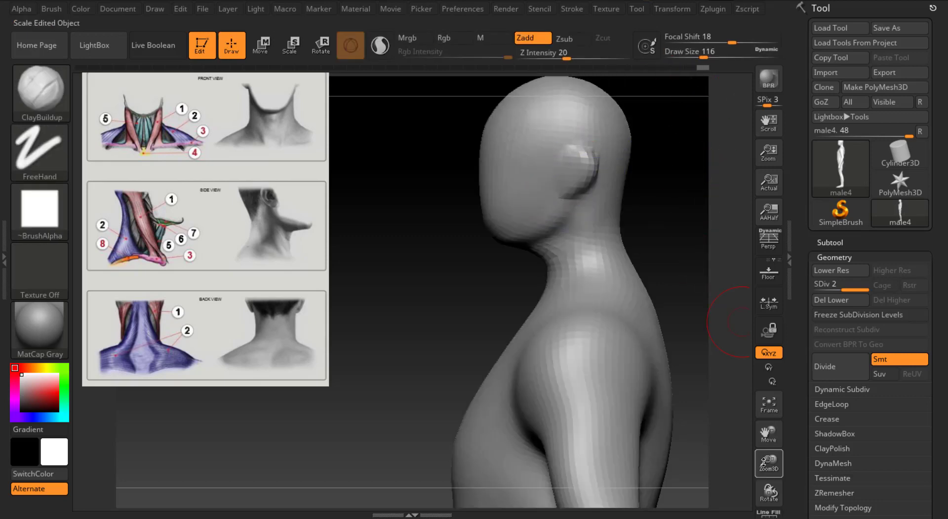
Reshape the front edge of the ear with the Move brush at Draw Size 65.
left_click_drag(767, 463, 767, 486)
key("b")
key("m")
left_click(696, 209)
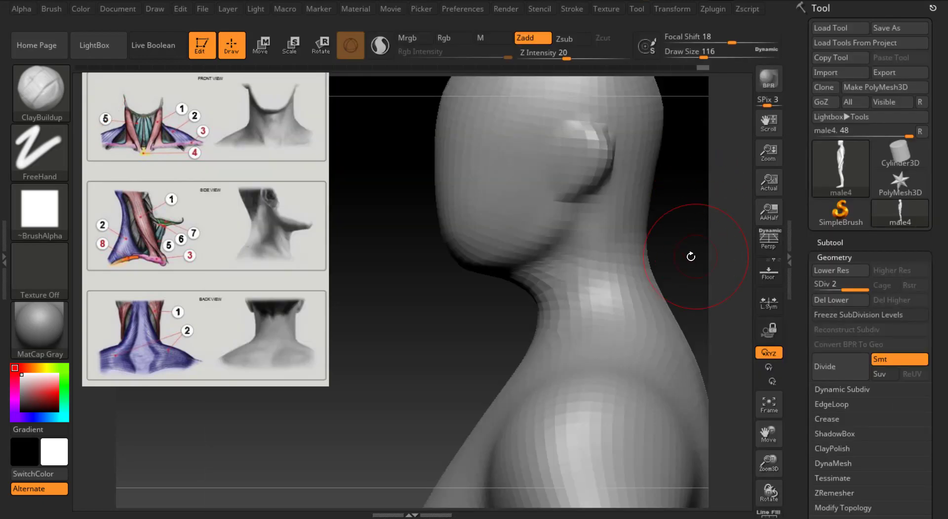
key("b")
key("m")
key("v")
left_click_drag(703, 56, 693, 56)
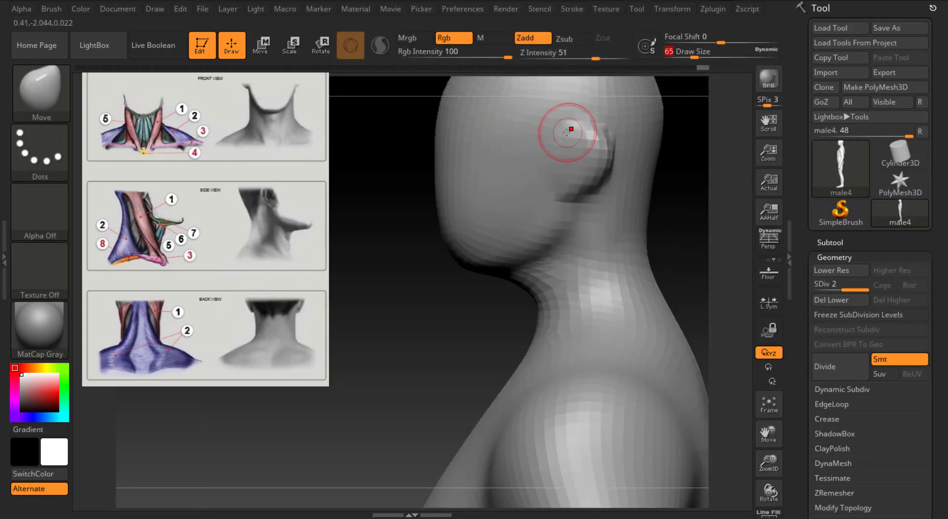
mouse_move(569, 132)
left_mouse_down()
mouse_move(563, 143)
mouse_move(597, 146)
left_mouse_up()
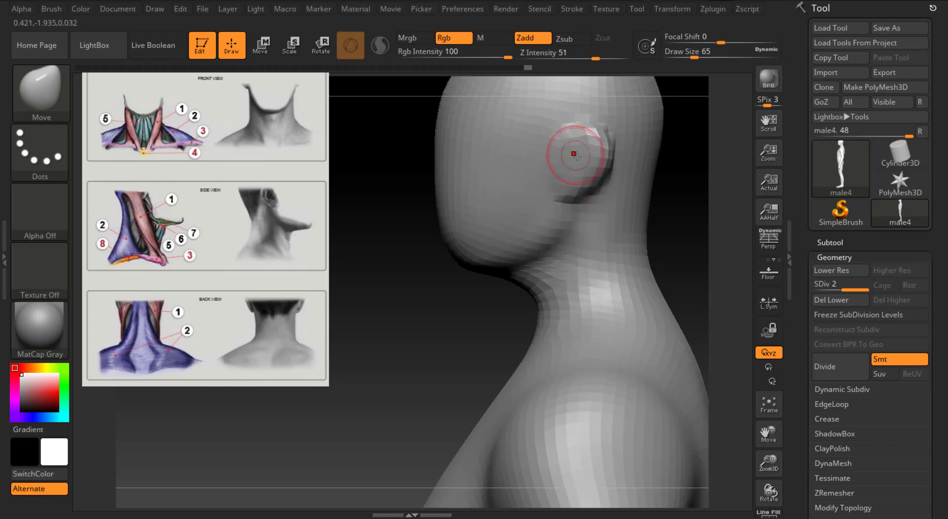
Sculpt the ear's inner hollow and raised folds with ClayBuildup, smoothing the surface.
key("b")
key("c")
key("b")
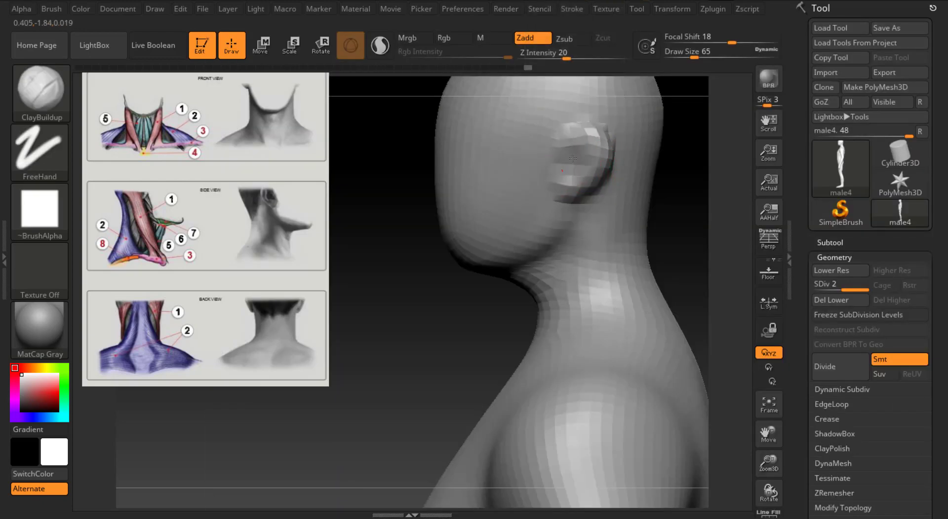
left_click_drag(561, 176, 584, 147, "shift")
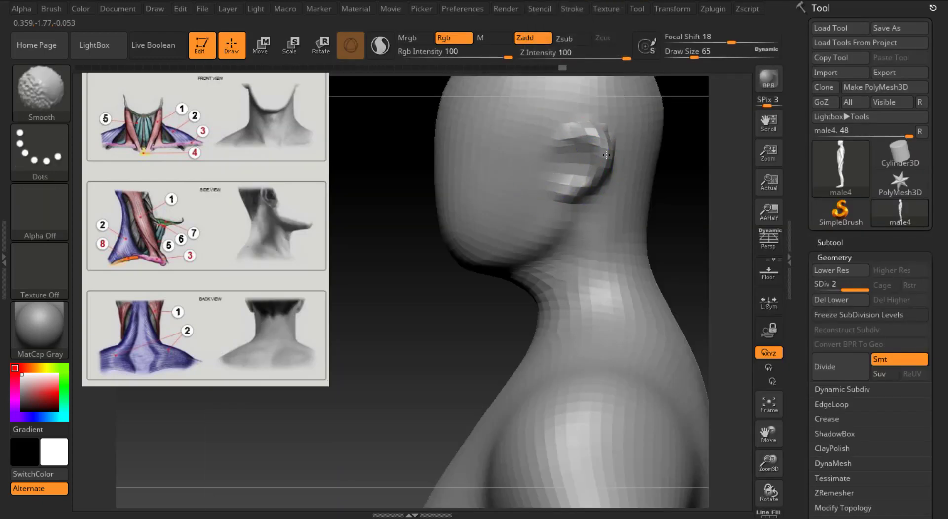
Build up the sides and front of the neck with ClayBuildup at Draw Size 56 and smooth the strokes.
left_click_drag(666, 207, 725, 248)
mouse_move(769, 463)
left_mouse_down()
mouse_move(774, 430)
mouse_move(773, 456)
left_mouse_up()
mouse_move(578, 213)
left_mouse_down()
mouse_move(616, 225)
mouse_move(600, 222)
mouse_move(700, 220)
mouse_move(684, 220)
left_mouse_up()
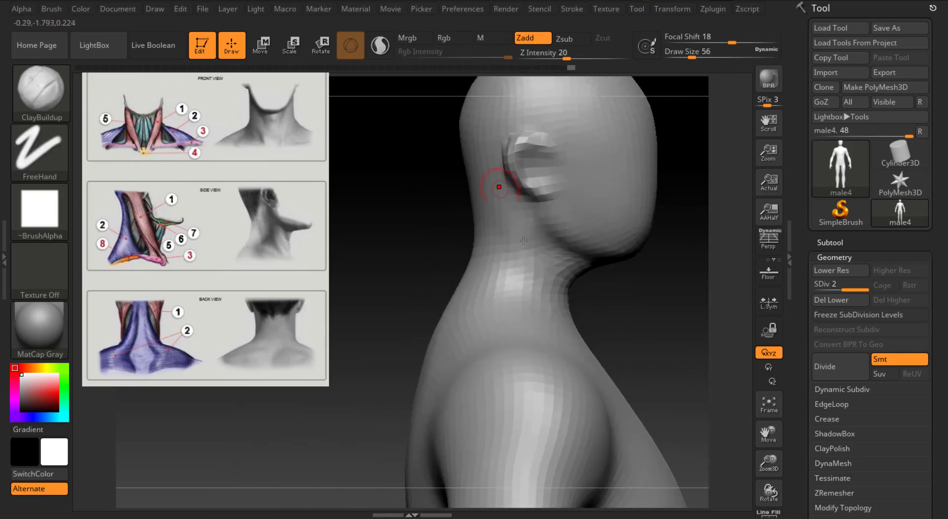
left_click_drag(527, 234, 526, 257)
left_click_drag(701, 220, 663, 219)
left_click_drag(768, 437, 745, 410)
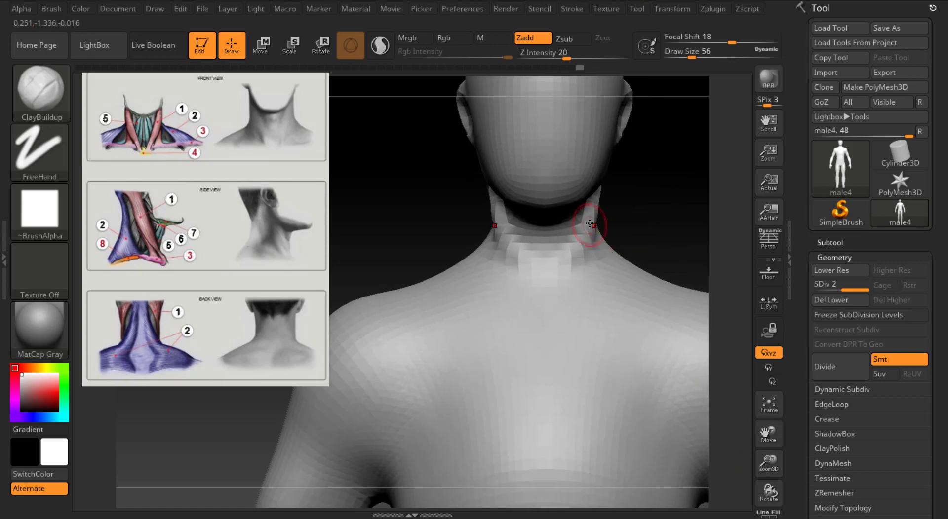
left_click_drag(590, 225, 554, 242, "shift")
Build up the paired neck muscles from behind the ears down to the pit between the collarbones.
left_click_drag(691, 210, 636, 177)
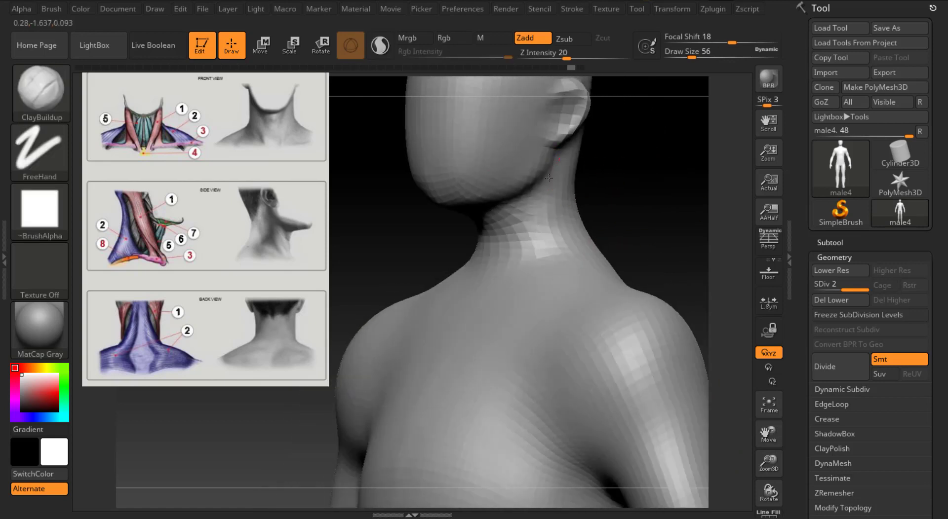
left_click_drag(549, 180, 532, 235)
left_click_drag(618, 197, 683, 203)
left_click_drag(536, 243, 524, 291)
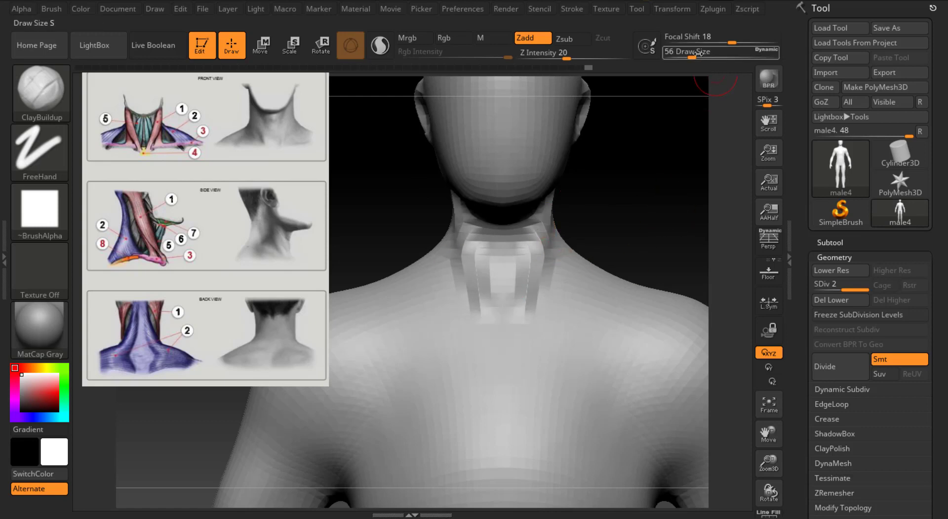
Set the Draw Size to 49, carve the throat between the neck muscles and build up the collarbones toward the shoulders.
left_click_drag(698, 54, 694, 53)
mouse_move(504, 277)
left_mouse_down("alt")
mouse_move(503, 246)
mouse_move(520, 254)
left_mouse_up("alt")
mouse_move(673, 224)
left_mouse_down()
mouse_move(632, 226)
mouse_move(695, 221)
left_mouse_up()
left_click_drag(767, 462, 761, 414)
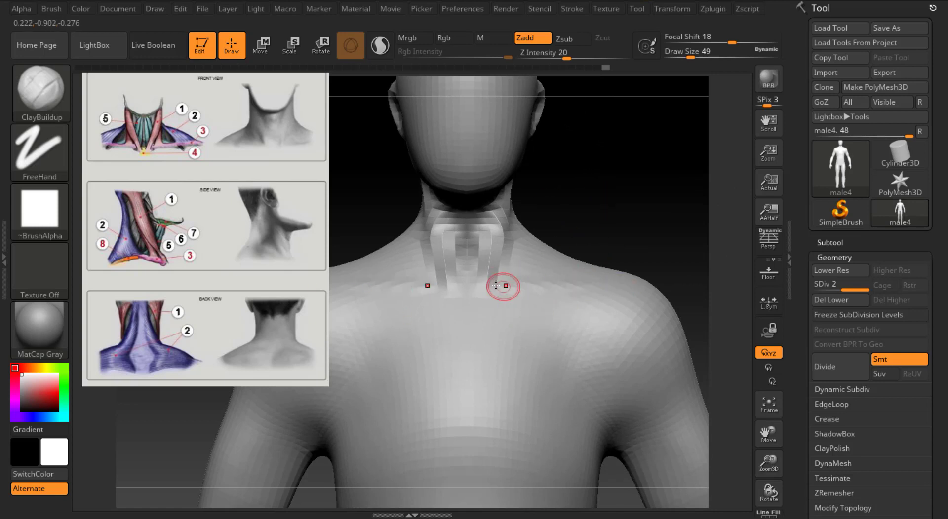
left_click_drag(496, 285, 603, 281)
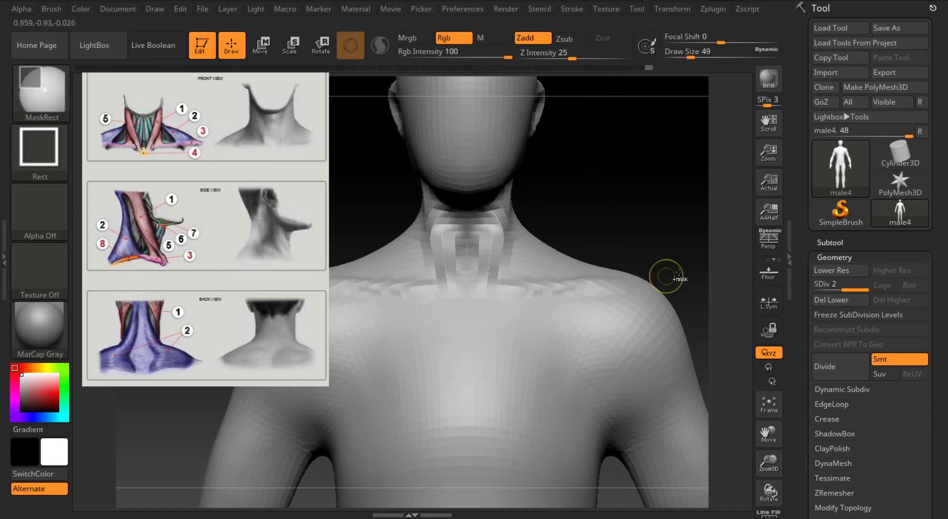
Undo the last collarbone strokes and rebuild both collarbones with ClayBuildup from the throat pit toward the shoulders.
key("ctrl+z")
key("ctrl+z")
left_click_drag(665, 232, 664, 249)
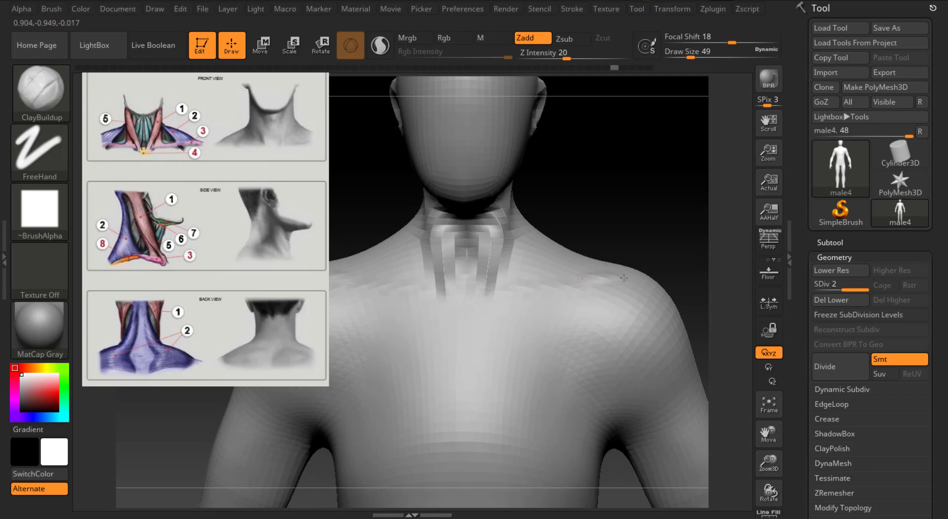
left_click_drag(490, 291, 561, 282)
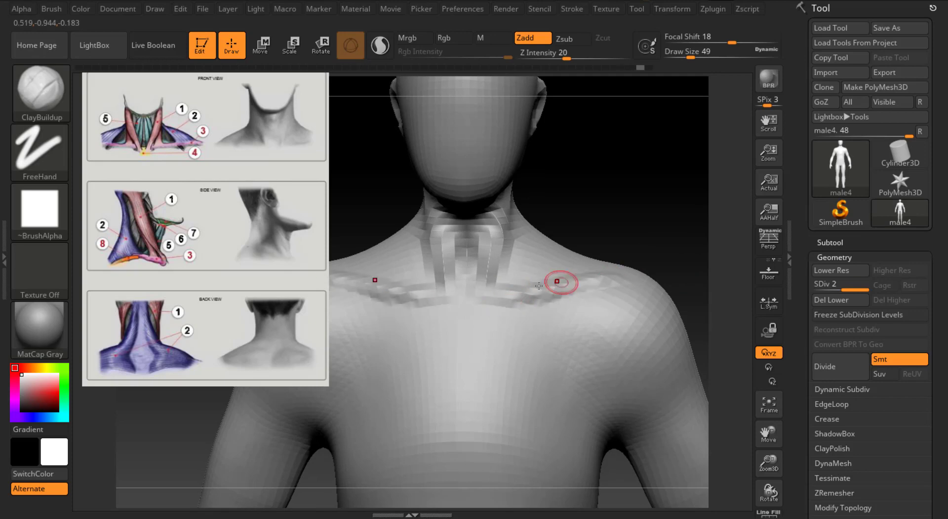
mouse_move(651, 210)
left_mouse_down()
mouse_move(548, 209)
mouse_move(655, 205)
mouse_move(558, 283)
left_mouse_up()
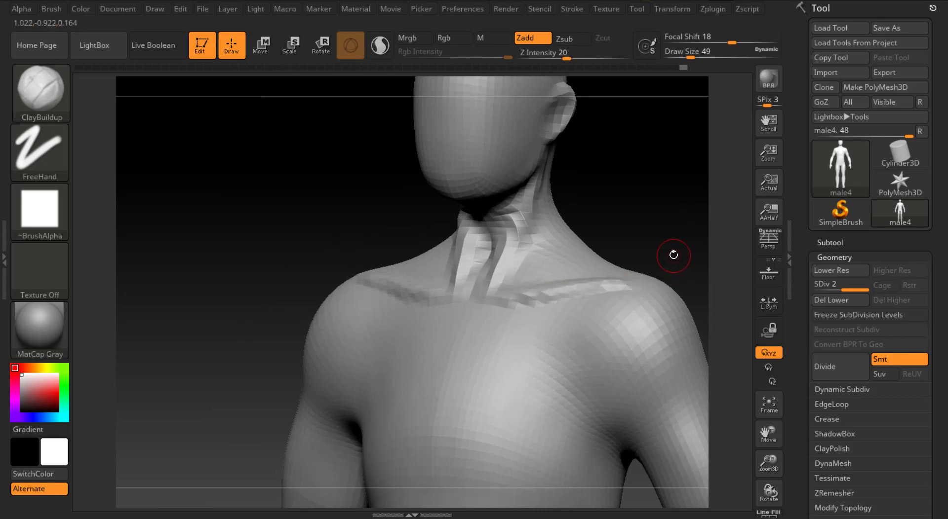
left_click_drag(637, 184, 670, 202, "shift")
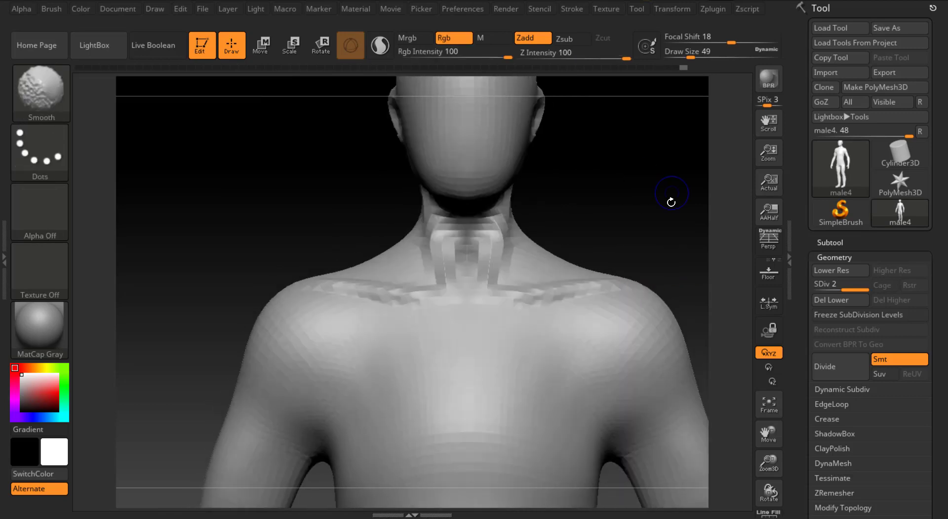
Thicken both collarbones toward the shoulders with ClayBuildup at Draw Size 77 and refine them at Draw Size 51.
left_click(695, 54)
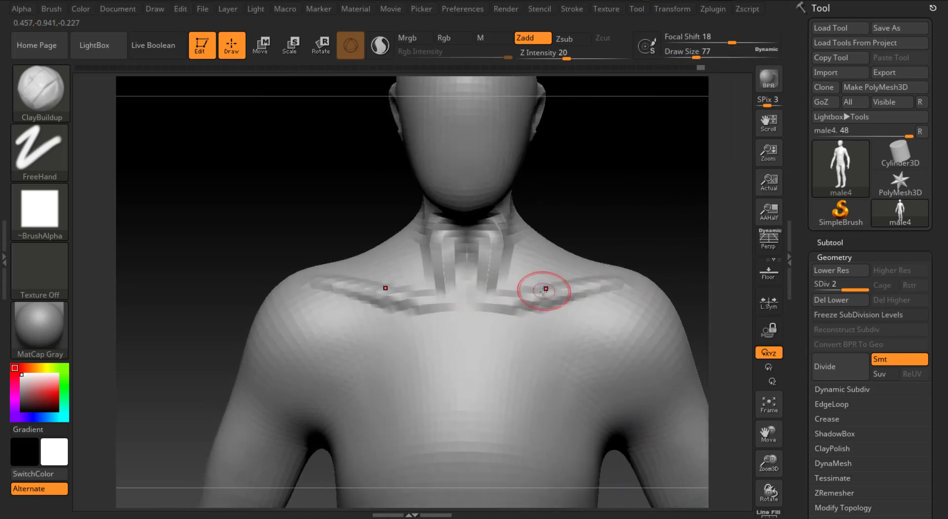
left_click_drag(546, 289, 617, 281)
left_click_drag(686, 222, 642, 222)
left_click(690, 53)
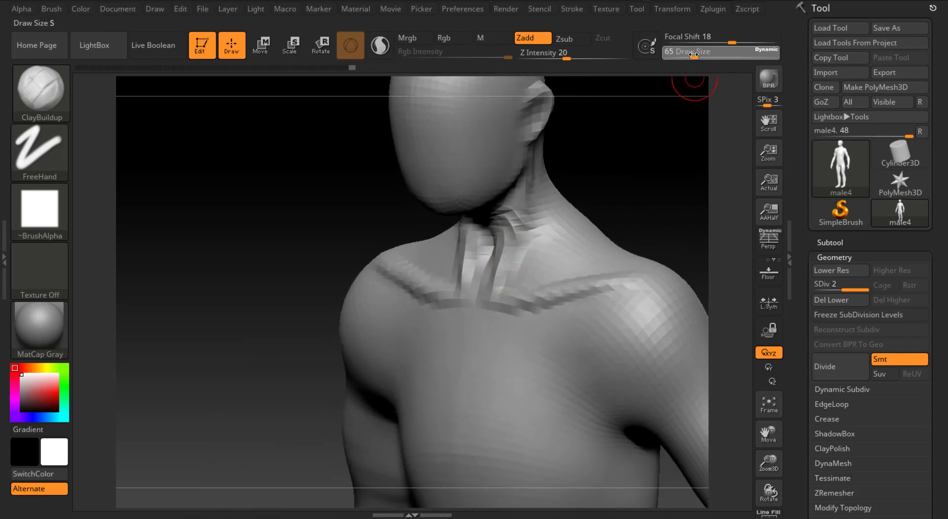
left_click_drag(636, 173, 676, 178)
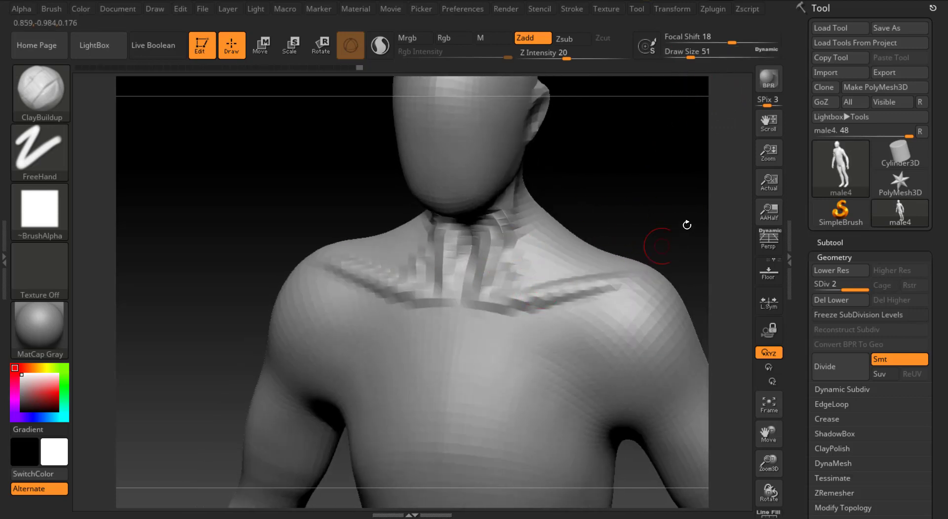
left_click_drag(687, 225, 688, 186)
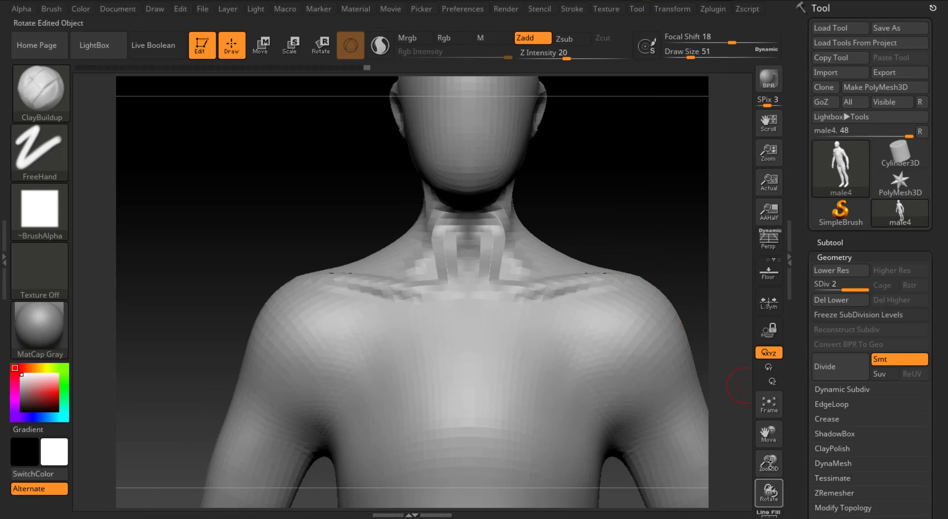
Set the Draw Size to 65 and sculpt the border between the shoulder and chest muscles down to the armpits.
left_click_drag(768, 434, 687, 360)
left_click_drag(688, 318, 721, 238)
left_click_drag(690, 53, 694, 53)
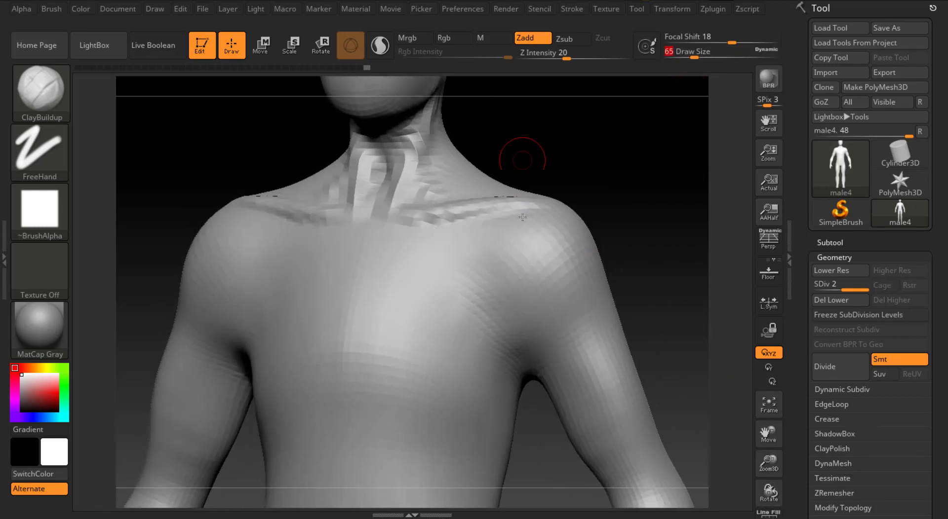
key("ctrl")
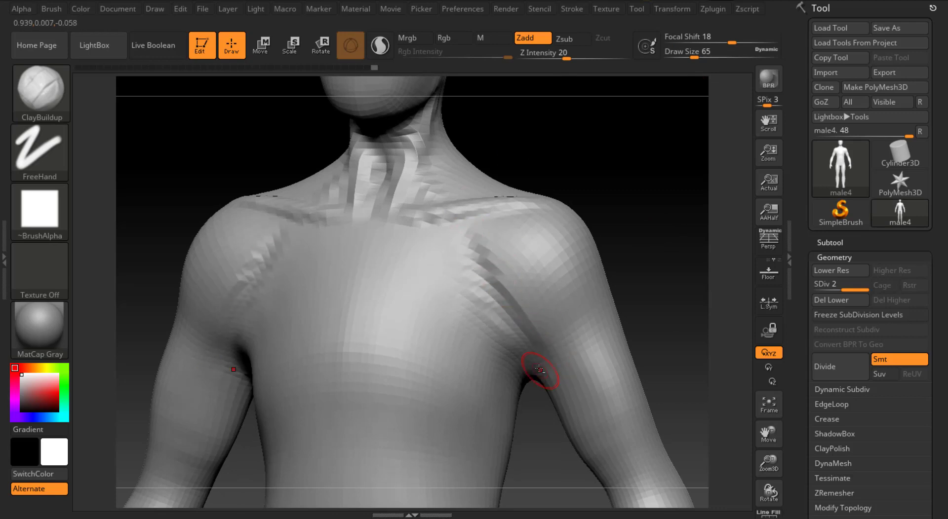
left_click_drag(468, 251, 458, 231)
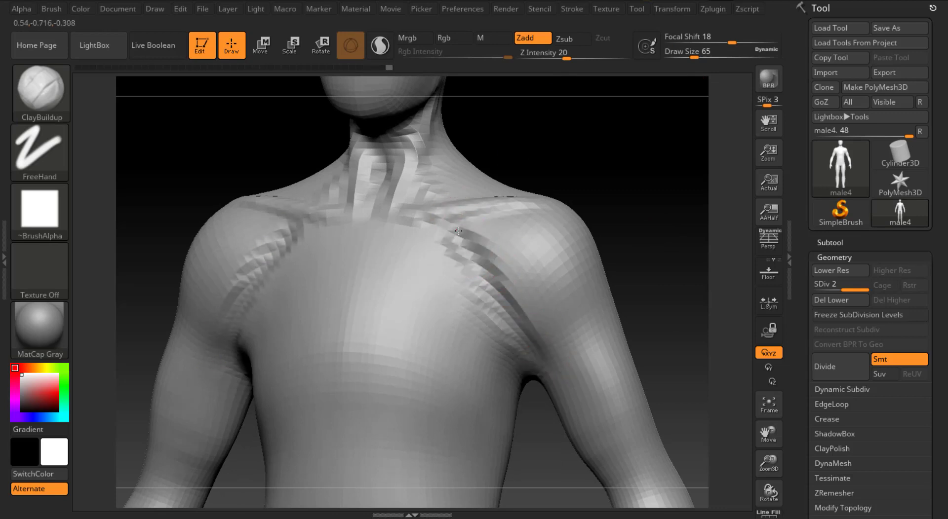
Define the lower edge of the chest at Draw Size 74 and build up the pectoral muscles with a larger ClayBuildup brush.
left_click_drag(637, 186, 677, 141)
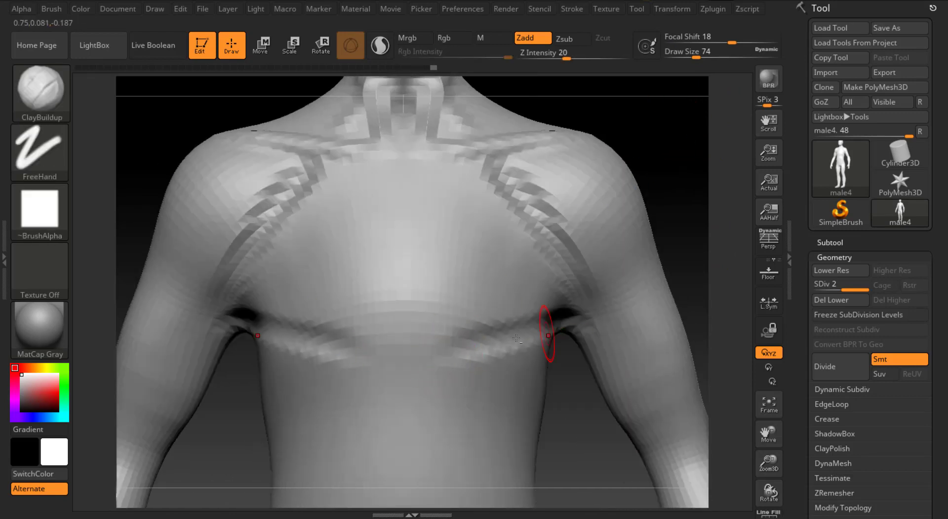
left_click_drag(516, 338, 465, 344, "alt")
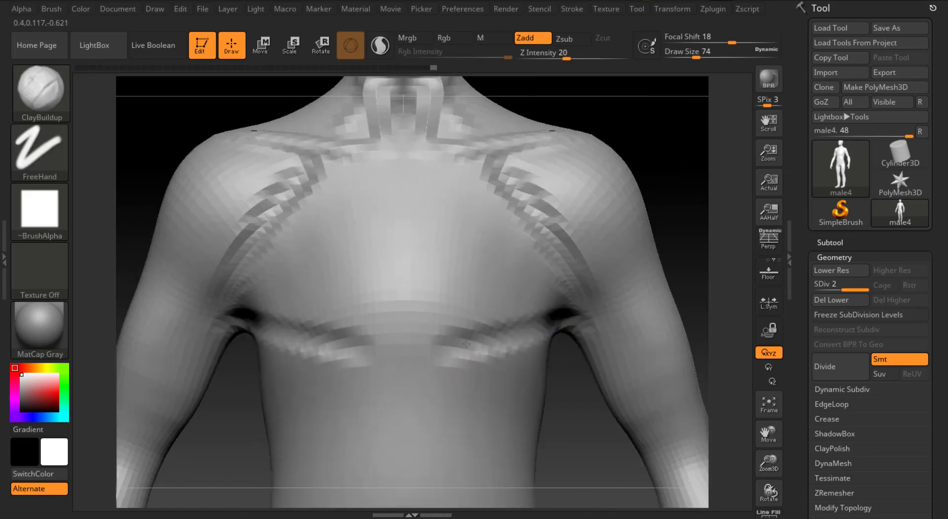
left_click_drag(696, 57, 701, 57)
mouse_move(429, 306)
left_mouse_down()
mouse_move(439, 296)
mouse_move(507, 285)
mouse_move(454, 237)
mouse_move(469, 197)
mouse_move(439, 213)
mouse_move(466, 267)
mouse_move(570, 309)
left_mouse_up()
mouse_move(670, 181)
left_mouse_down()
mouse_move(547, 182)
mouse_move(670, 181)
left_mouse_up()
key("ctrl+z")
Set the Draw Size to 51 and carve the sternum groove between the pectorals, undoing and redoing the strokes.
left_click(690, 56)
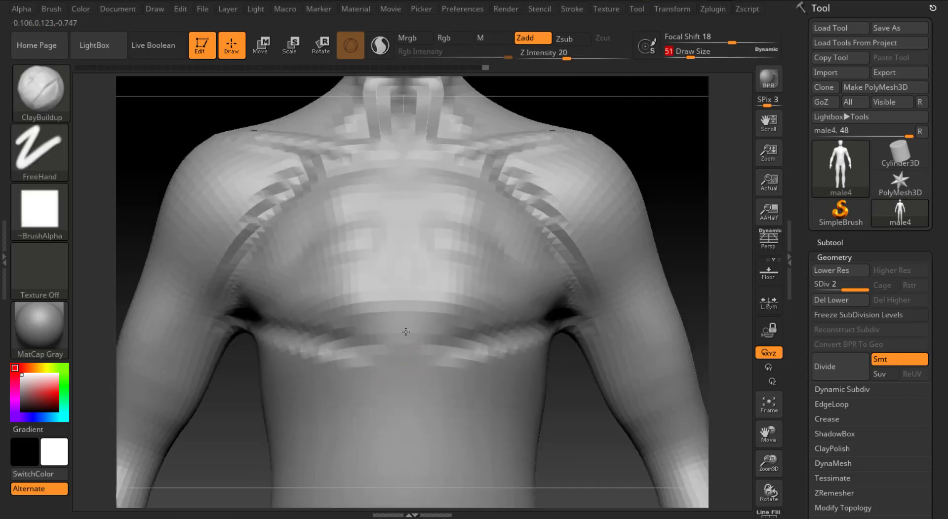
mouse_move(413, 332)
left_mouse_down("alt")
mouse_move(387, 266)
mouse_move(404, 317)
left_mouse_up("alt")
left_click_drag(398, 179, 392, 201, "alt")
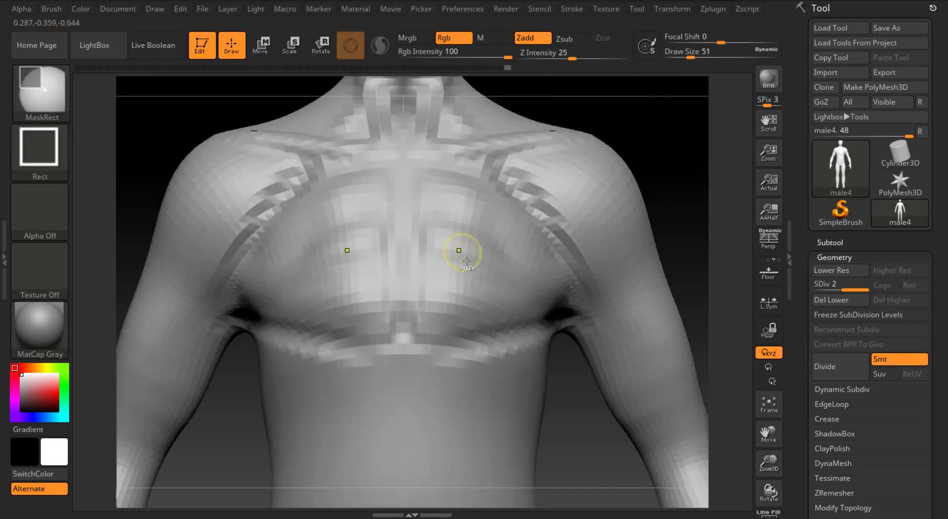
key("ctrl+z")
key("ctrl+z")
left_click_drag(403, 351, 403, 173, "alt")
Fill out the pectoral muscles with ClayBuildup at Draw Size 94.
left_click_drag(691, 53, 699, 52)
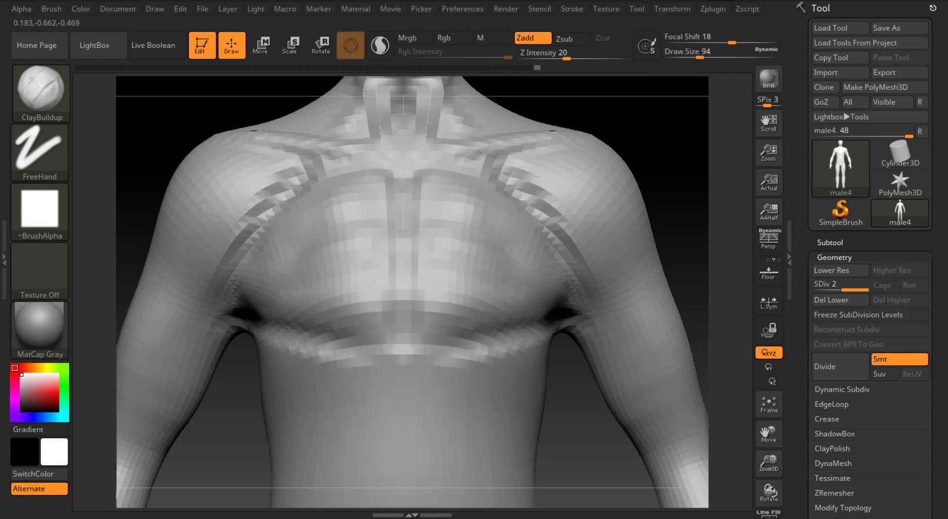
mouse_move(768, 463)
left_mouse_down()
mouse_move(732, 358)
mouse_move(784, 435)
mouse_move(764, 452)
left_mouse_up()
mouse_move(617, 158)
left_mouse_down()
mouse_move(649, 194)
mouse_move(662, 252)
mouse_move(651, 136)
mouse_move(663, 113)
left_mouse_up()
Reshape the lower and outer edges of the pectorals with the Move brush at Draw Sizes 223 and 154.
left_click(712, 54)
key("b")
key("m")
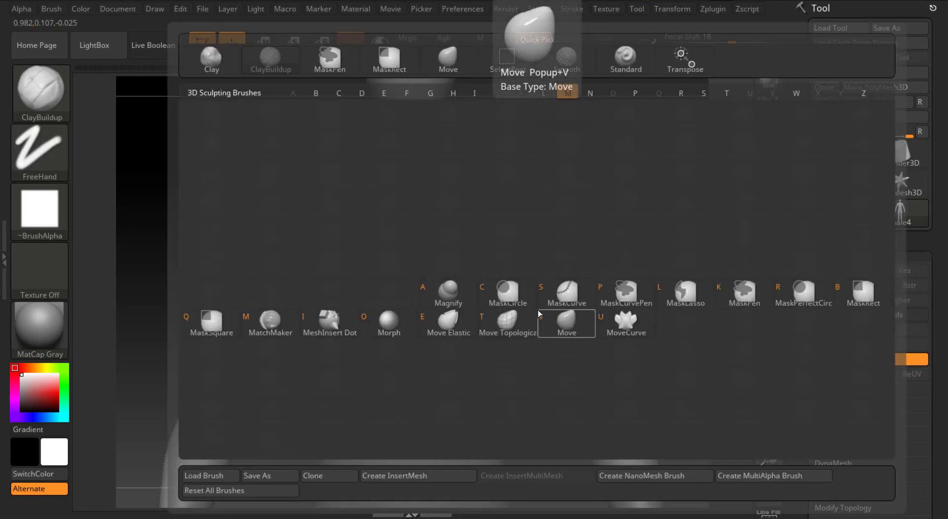
key("v")
mouse_move(433, 311)
left_mouse_down()
mouse_move(435, 303)
mouse_move(483, 306)
left_mouse_up()
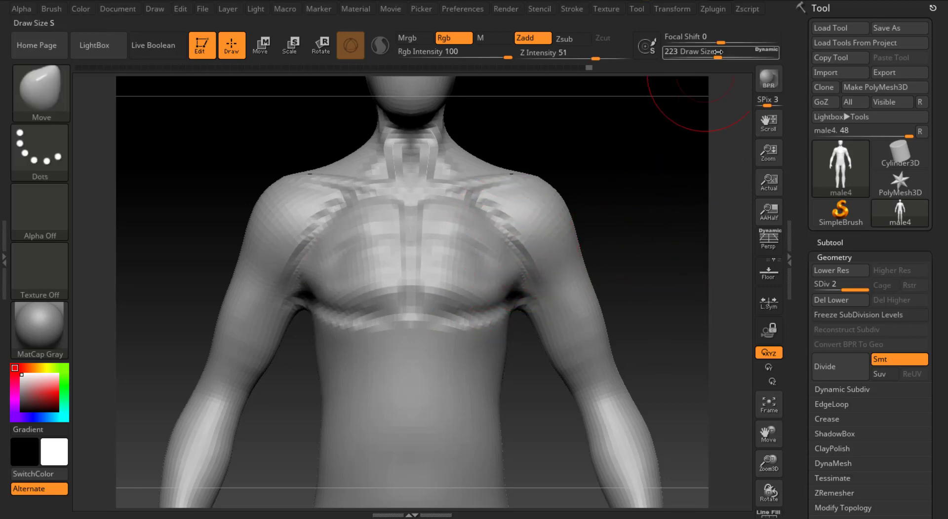
mouse_move(718, 58)
left_mouse_down()
mouse_move(693, 57)
mouse_move(708, 56)
left_mouse_up()
left_click_drag(506, 298, 494, 298)
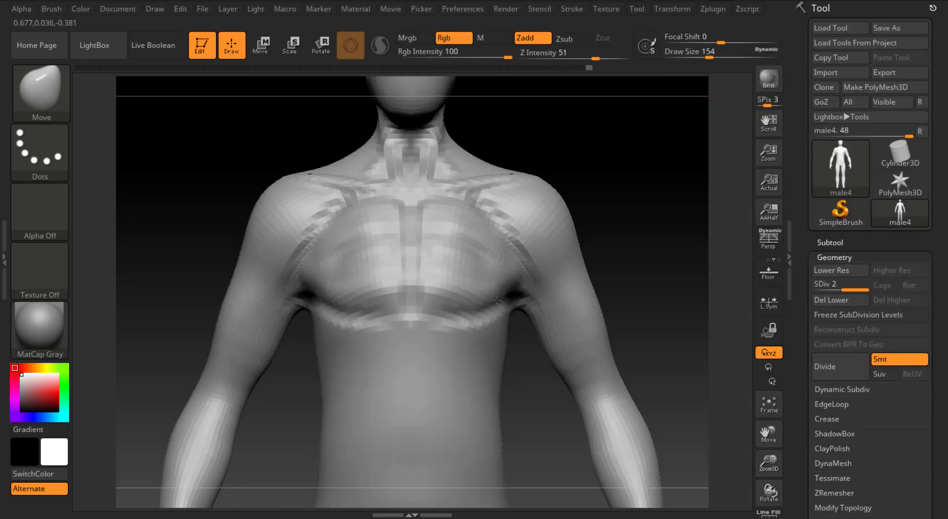
Adjust the chest and shoulder outline with the Move brush at Draw Size 262, and reduce the size to 108.
left_click_drag(672, 196, 635, 202)
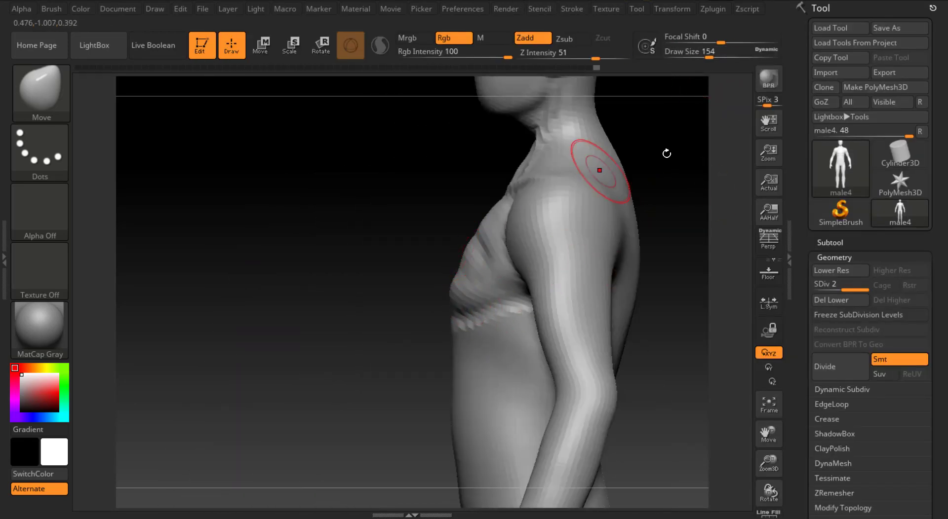
left_click_drag(666, 153, 723, 132)
left_click_drag(709, 54, 721, 54)
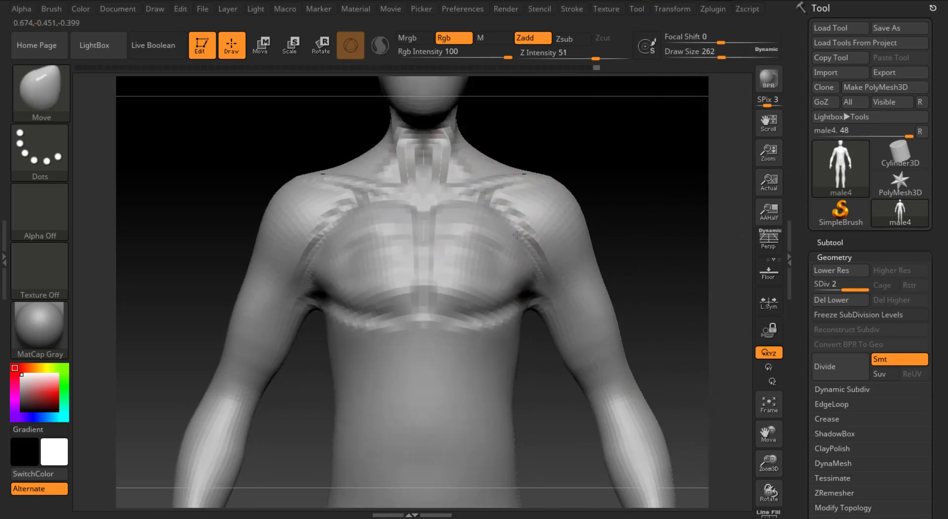
left_click_drag(721, 56, 702, 57)
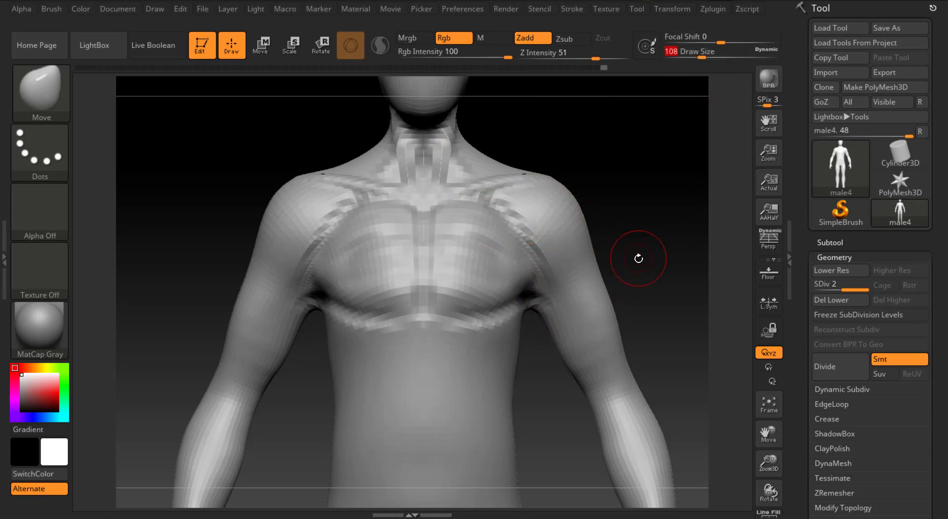
left_click_drag(662, 222, 662, 223)
Hide both arms below the upper arms to expose the sides of the torso.
left_click_drag(768, 464, 760, 331)
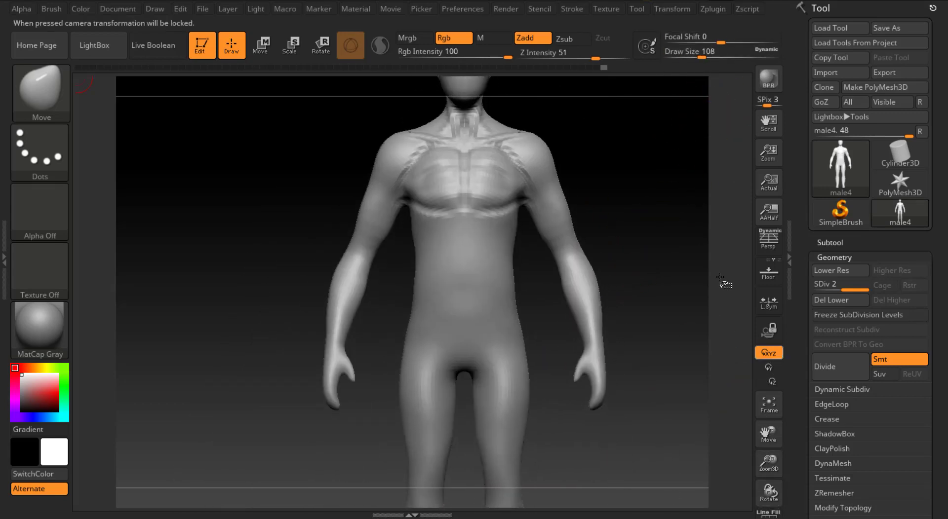
key("ctrl+shift")
mouse_move(669, 197)
left_mouse_down("ctrl+shift")
mouse_move(637, 424)
mouse_move(538, 409)
mouse_move(528, 249)
mouse_move(548, 202)
left_mouse_up("ctrl+shift")
left_click_drag(763, 461, 765, 491)
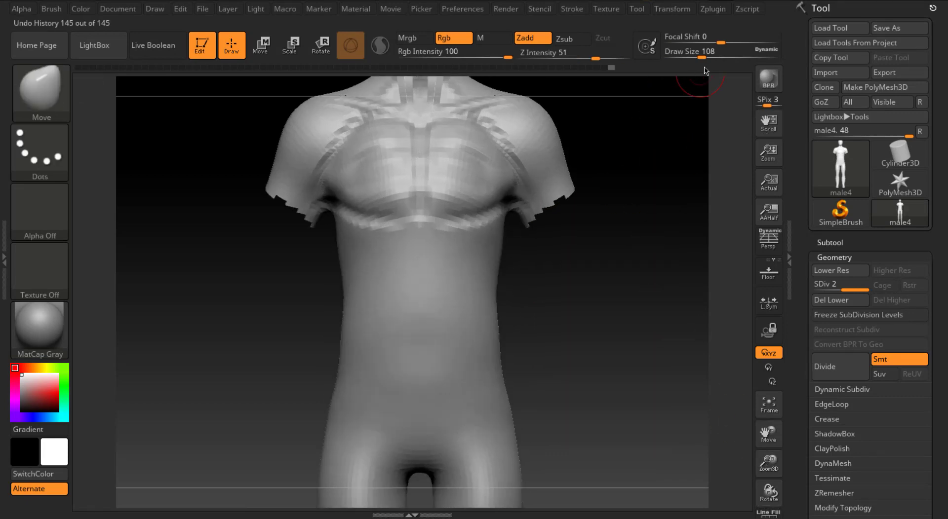
Sculpt the lower border of the ribcage from below the sternum around the sides with ClayBuildup at Draw Size 104.
left_click(704, 55)
key("b")
key("c")
key("b")
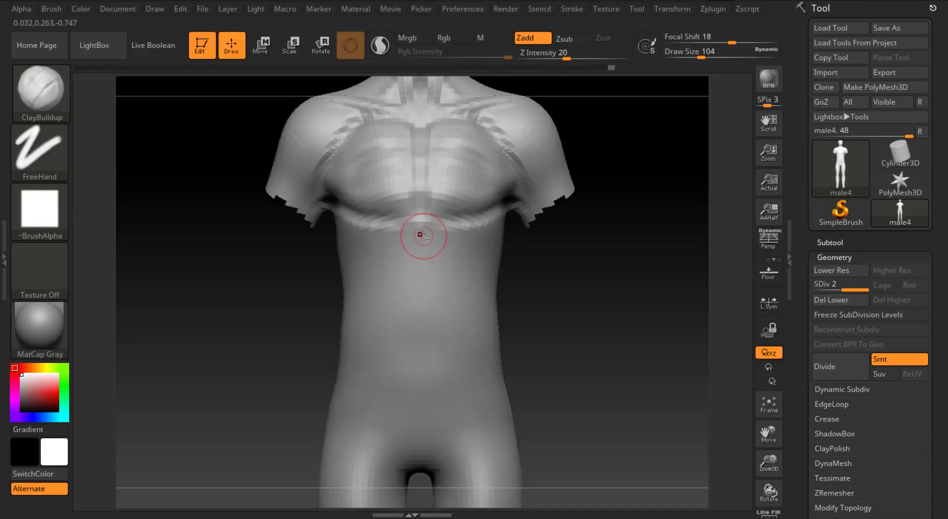
left_click_drag(612, 283, 433, 217)
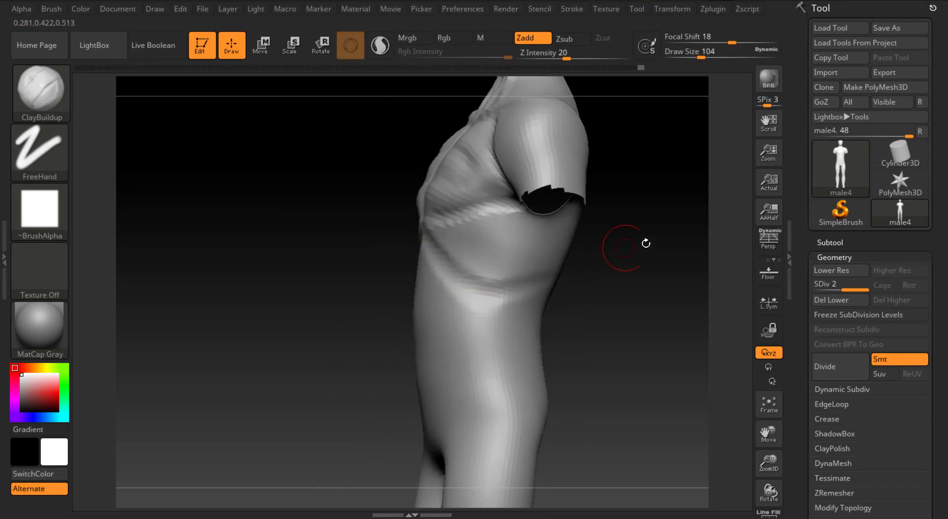
left_click_drag(646, 243, 520, 182)
left_click_drag(776, 473, 629, 341)
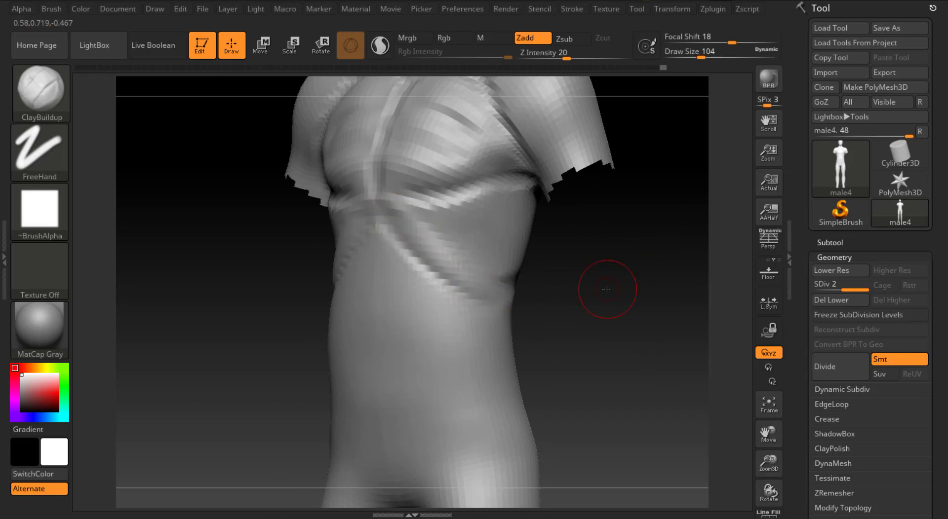
Build up the rib and muscle ridges on the sides of the ribcage, raising the Draw Size to 112.
left_click_drag(607, 281, 567, 253)
left_click_drag(656, 266, 705, 276, "shift")
left_click_drag(481, 269, 571, 216)
left_click_drag(701, 54, 703, 54)
mouse_move(472, 225)
left_mouse_down()
mouse_move(463, 259)
mouse_move(456, 249)
left_mouse_up()
mouse_move(637, 252)
left_mouse_down()
mouse_move(732, 254)
mouse_move(645, 244)
left_mouse_up()
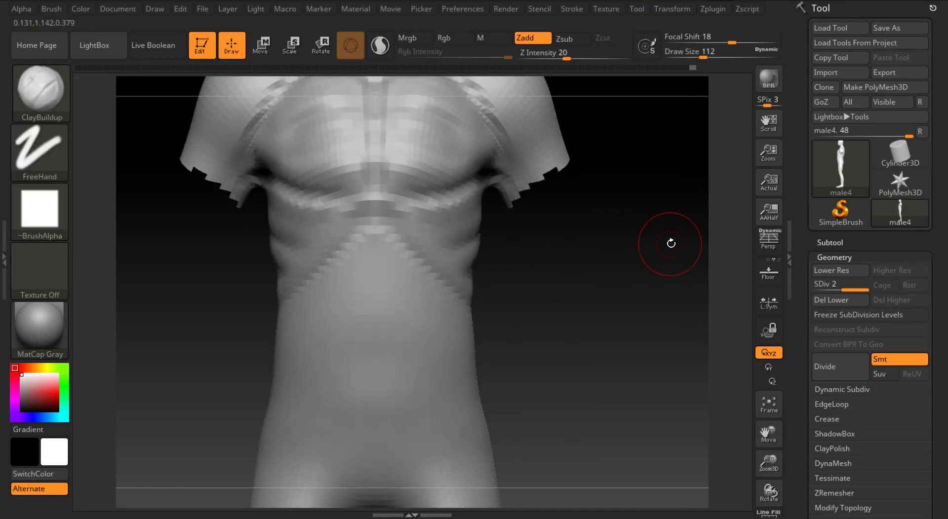
Show the torso anatomy reference in Spotlight, shrink it and place it beside the model's chest, and close the Spotlight dial.
key("shift+z")
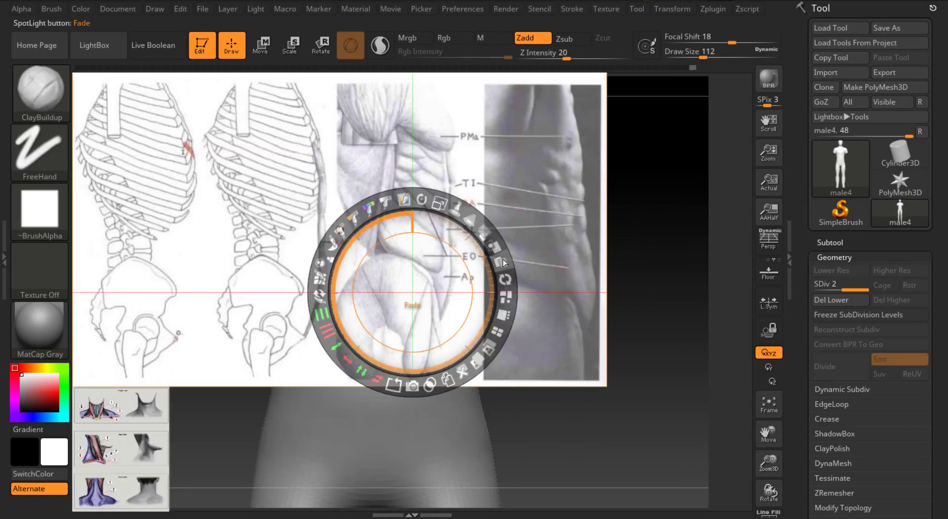
left_click_drag(438, 203, 369, 208)
left_click_drag(379, 256, 625, 124)
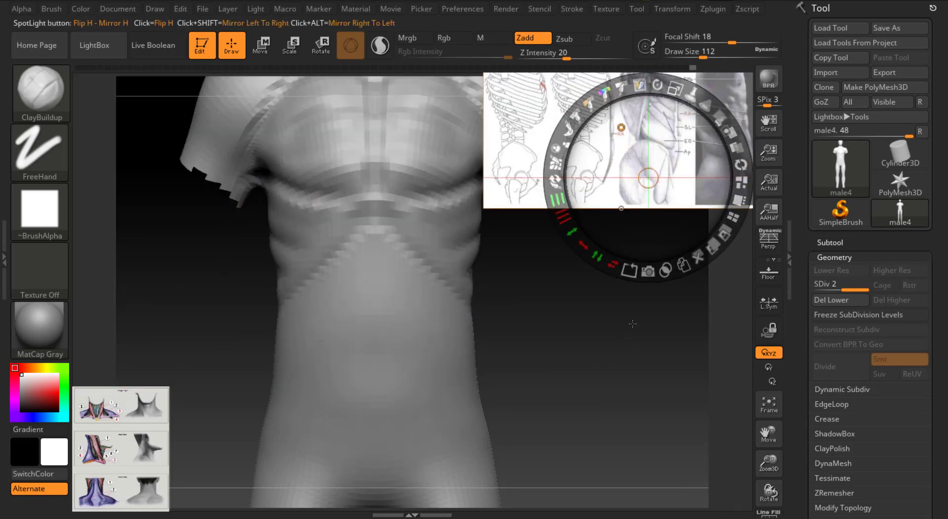
key("z")
Refine the rib ridges on both sides of the ribcage with ClayBuildup, using Draw Sizes 77 and 33.
left_click_drag(637, 303, 688, 300, "shift")
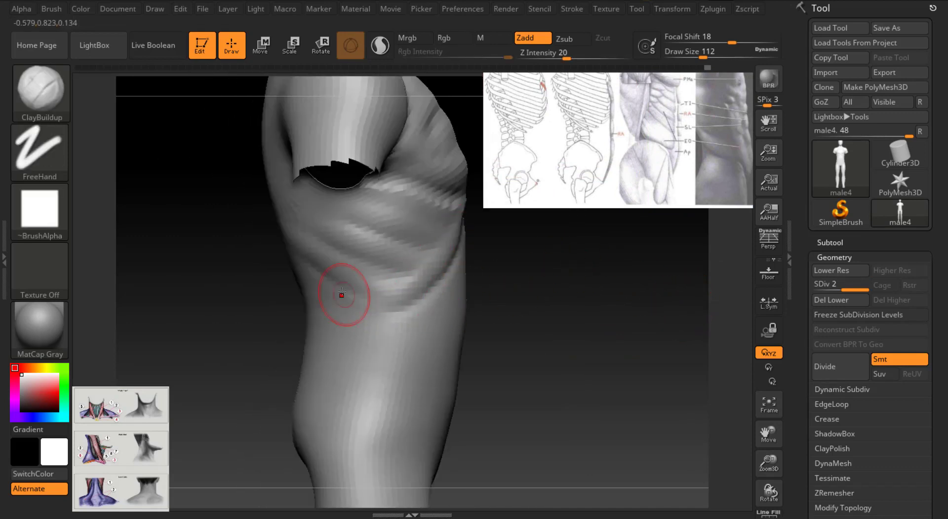
left_click(696, 55)
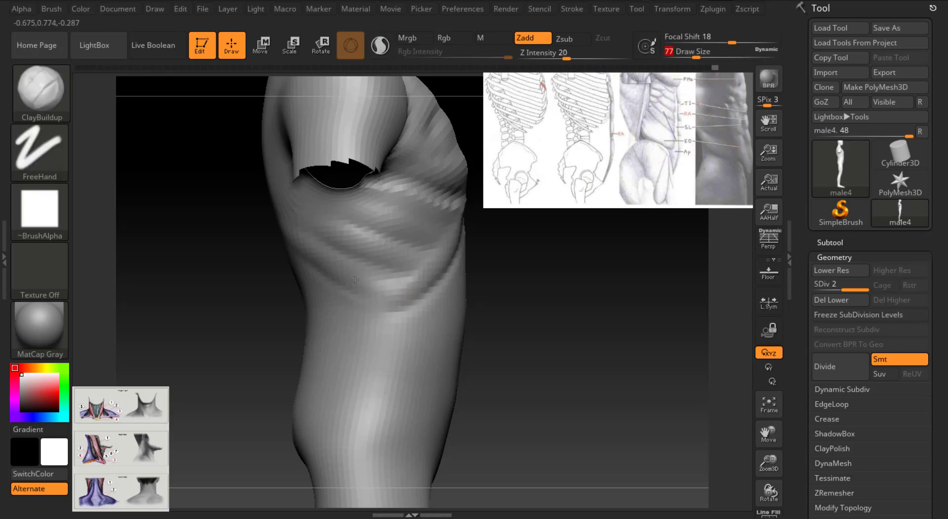
mouse_move(510, 307)
left_mouse_down()
mouse_move(559, 293)
mouse_move(506, 311)
mouse_move(590, 308)
mouse_move(509, 300)
left_mouse_up()
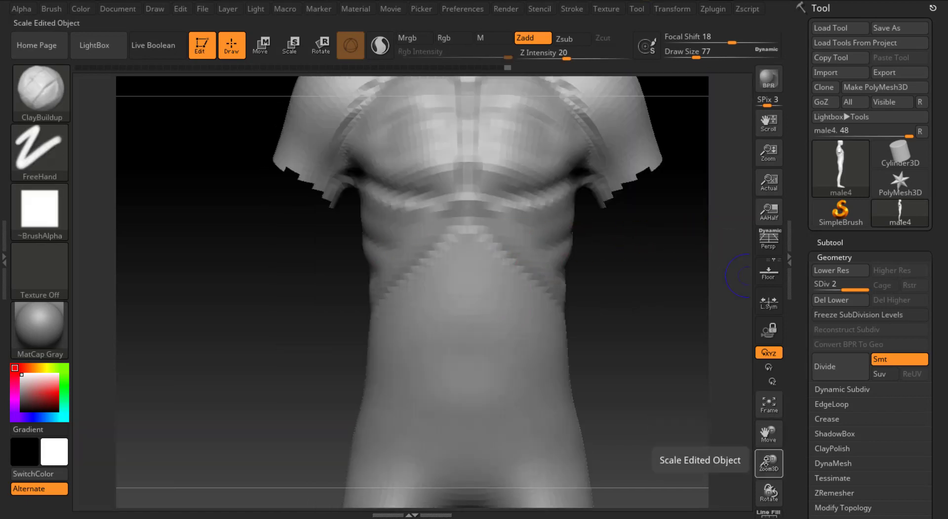
mouse_move(695, 380)
left_mouse_down()
mouse_move(668, 326)
mouse_move(580, 252)
left_mouse_up()
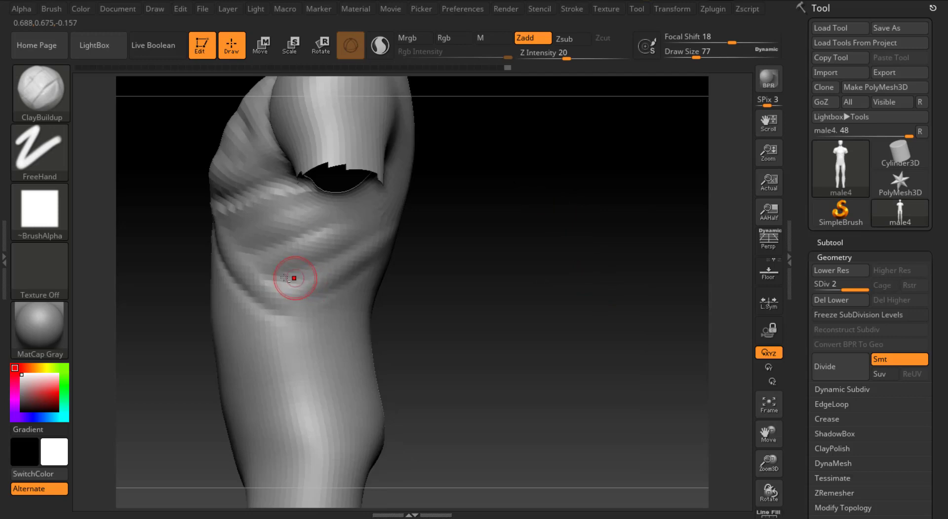
left_click_drag(704, 59, 686, 58)
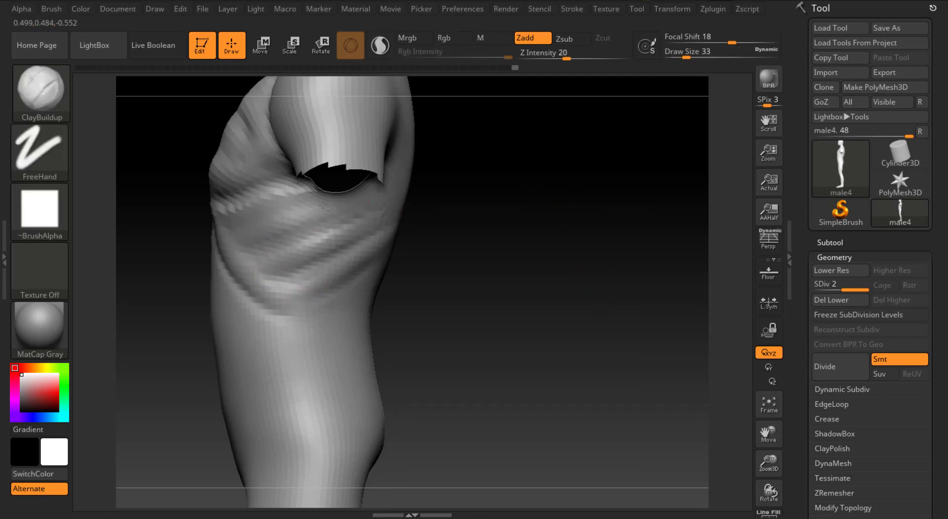
left_click_drag(501, 212, 571, 179)
Smooth the ridges across the front and side of the ribcage at Draw Size 124.
left_click_drag(686, 58, 704, 58)
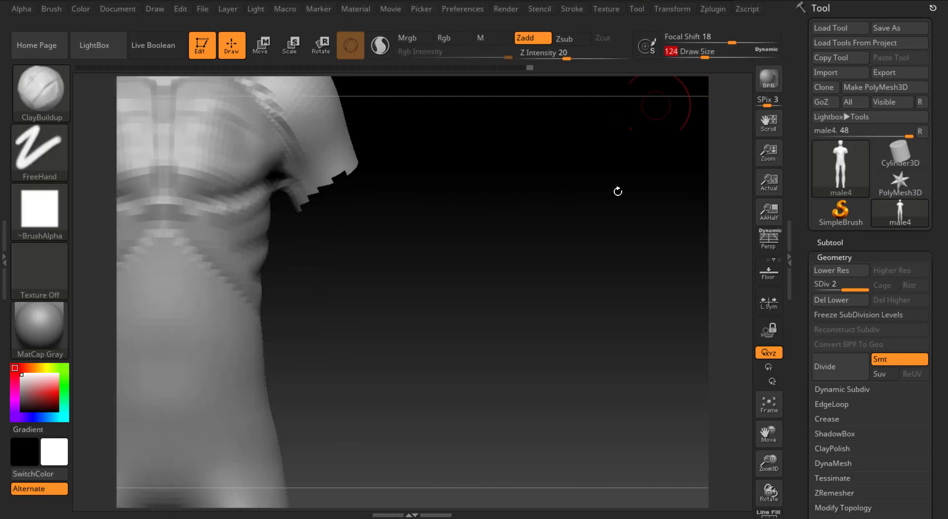
left_click_drag(617, 191, 557, 197)
mouse_move(212, 242)
left_mouse_down("shift")
mouse_move(321, 248)
mouse_move(288, 245)
left_mouse_up("shift")
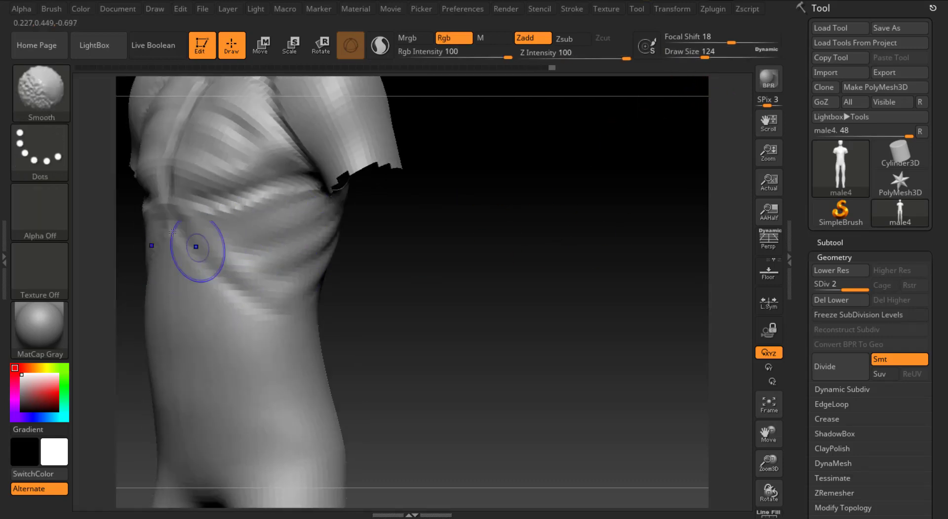
left_click_drag(445, 277, 533, 284)
left_click_drag(776, 465, 776, 444)
left_click_drag(769, 434, 888, 443)
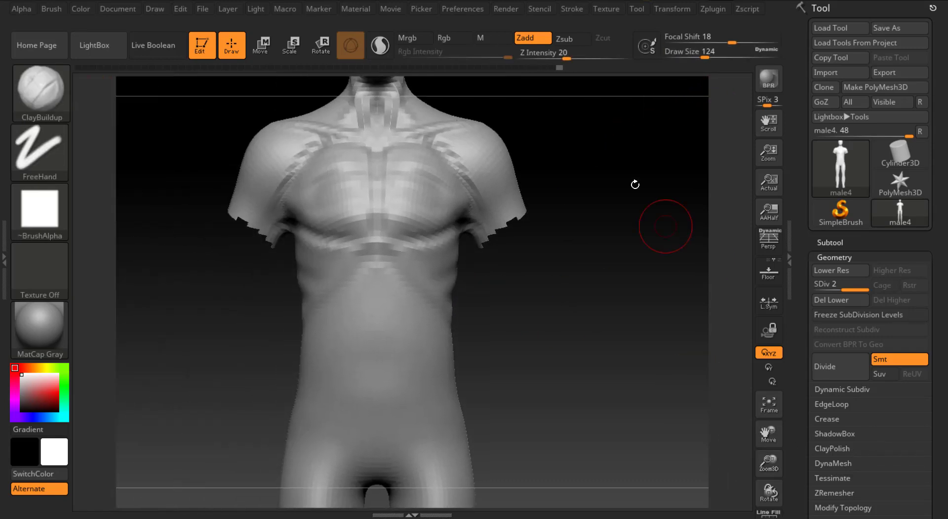
Adjust the outer chest contour near the armpits with the Move brush at Draw Size 167.
left_click_drag(662, 178, 642, 184)
left_click_drag(704, 57, 710, 57)
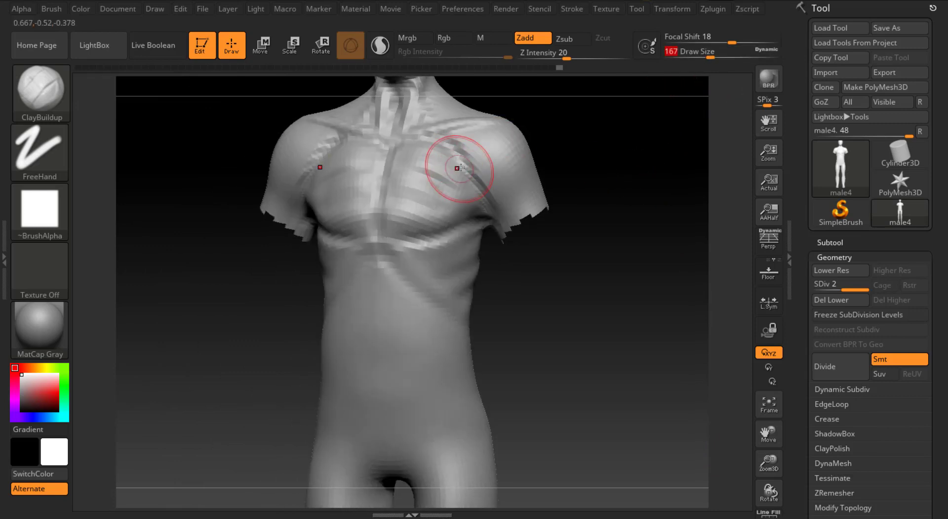
key("b")
key("m")
key("v")
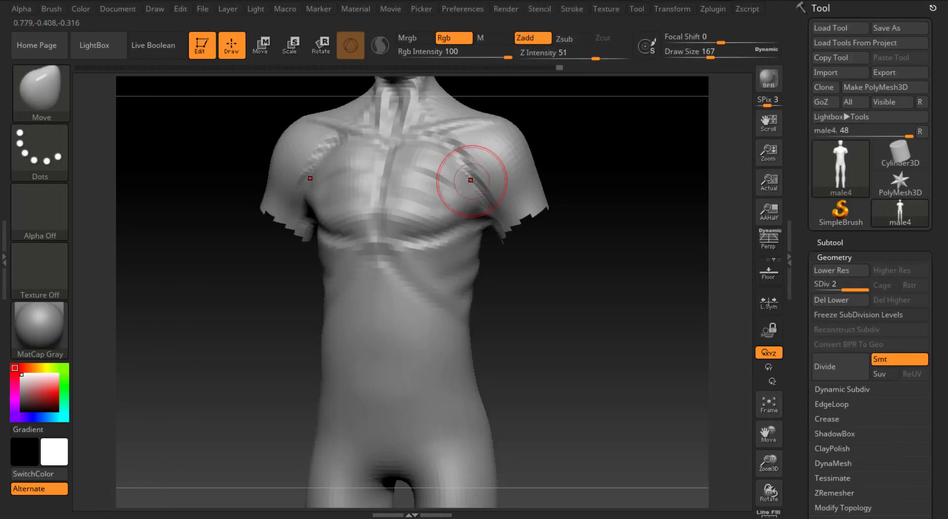
mouse_move(649, 169)
left_mouse_down("shift")
mouse_move(601, 144)
mouse_move(603, 169)
mouse_move(594, 163)
left_mouse_up("shift")
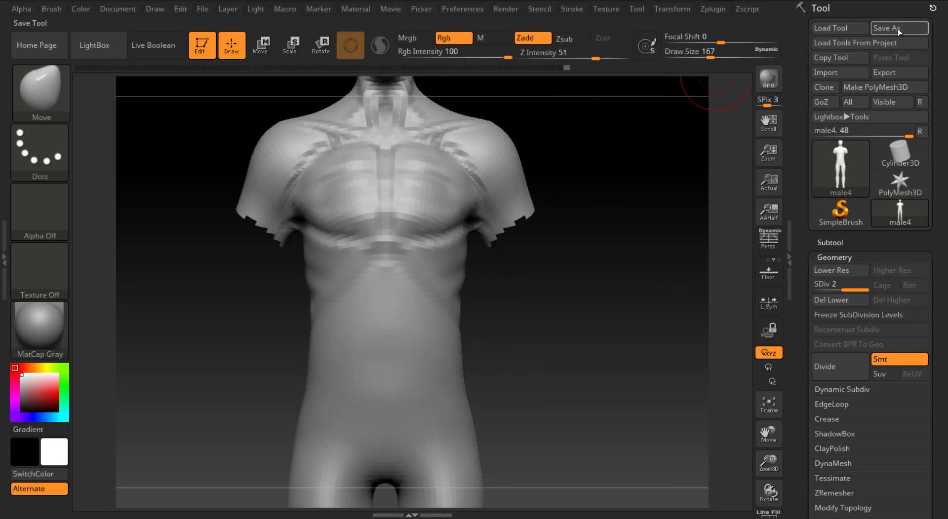
Save the tool as male5.ZTL in the Human Male Model folder.
left_click(883, 28)
left_click(347, 82)
left_click(108, 431)
left_click(105, 432)
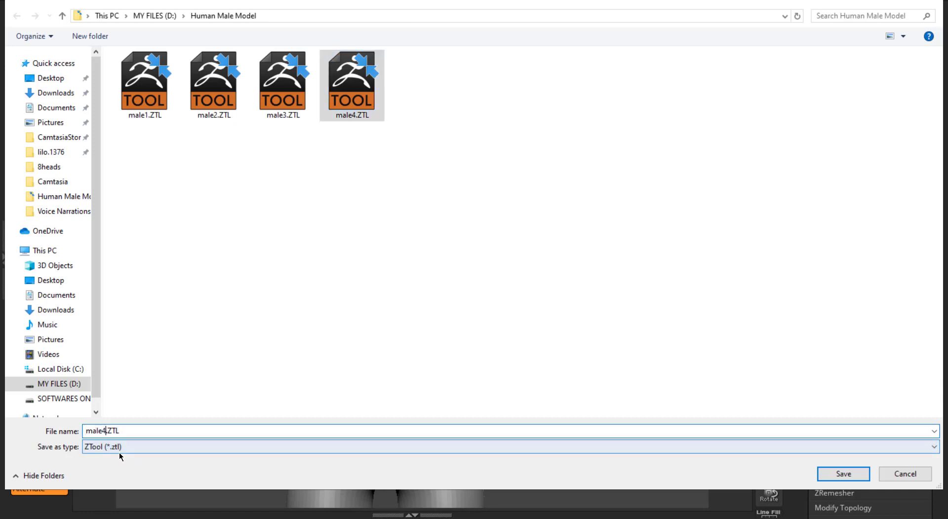
key("BackSpace")
type("5")
left_click(832, 475)
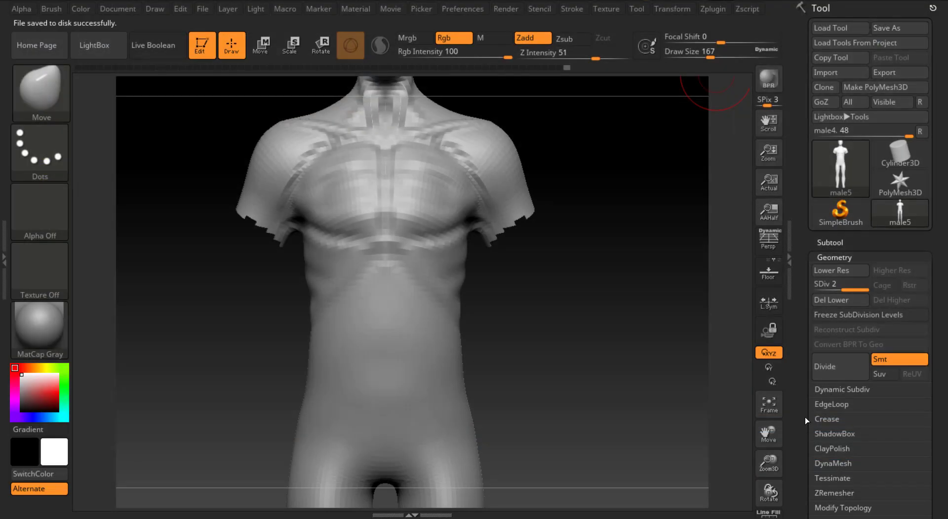
Build up the lower ribcage border with ClayBuildup at Draw Size 104 and smooth the ribs below the armpit.
left_click_drag(710, 58, 701, 58)
left_click_drag(642, 262, 568, 265)
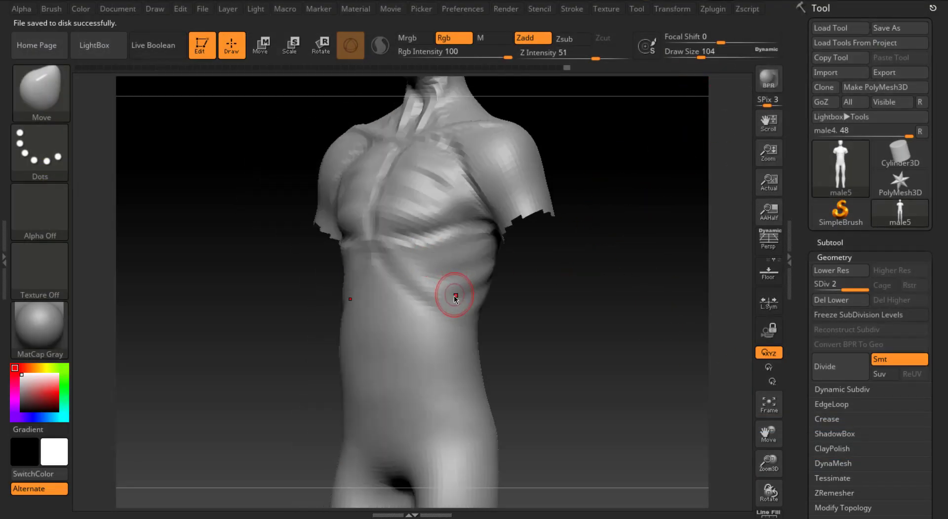
key("b")
key("c")
key("b")
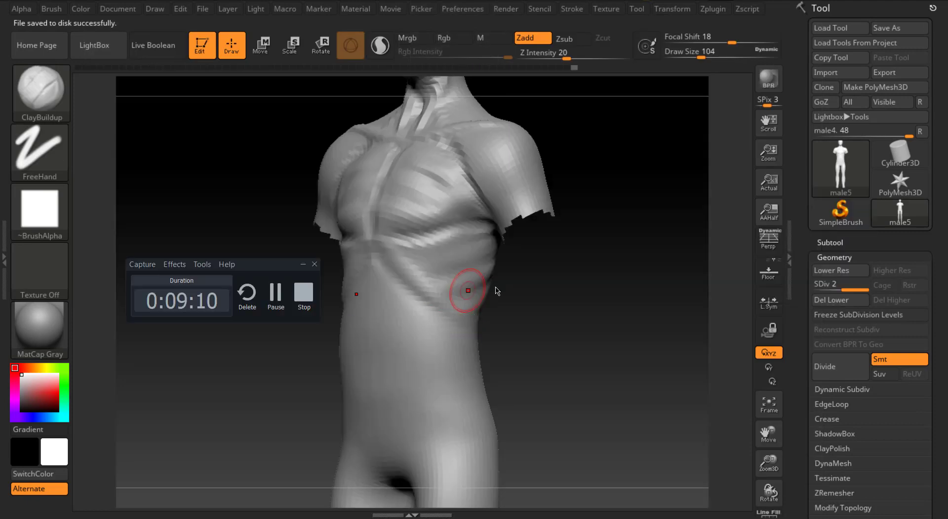
left_click(302, 267)
left_click_drag(398, 264, 432, 297)
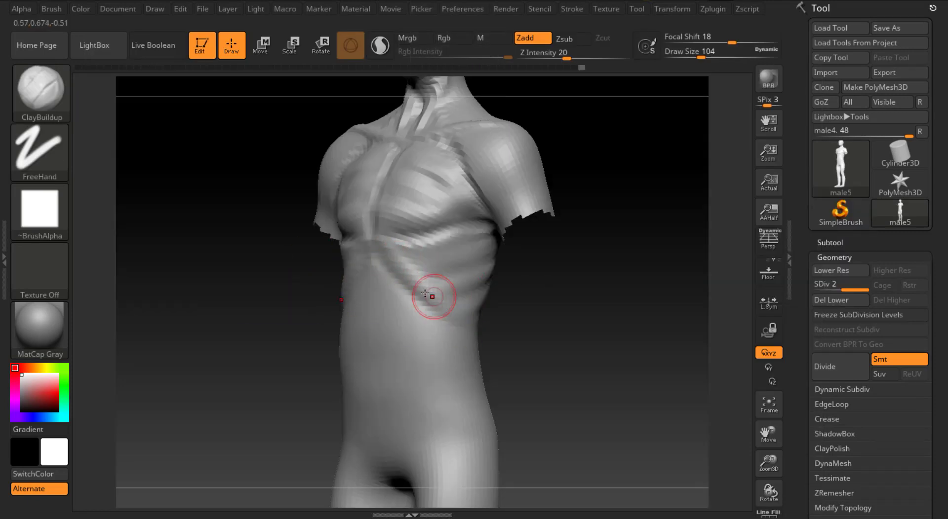
left_click_drag(583, 301, 474, 315)
left_click_drag(651, 272, 626, 297)
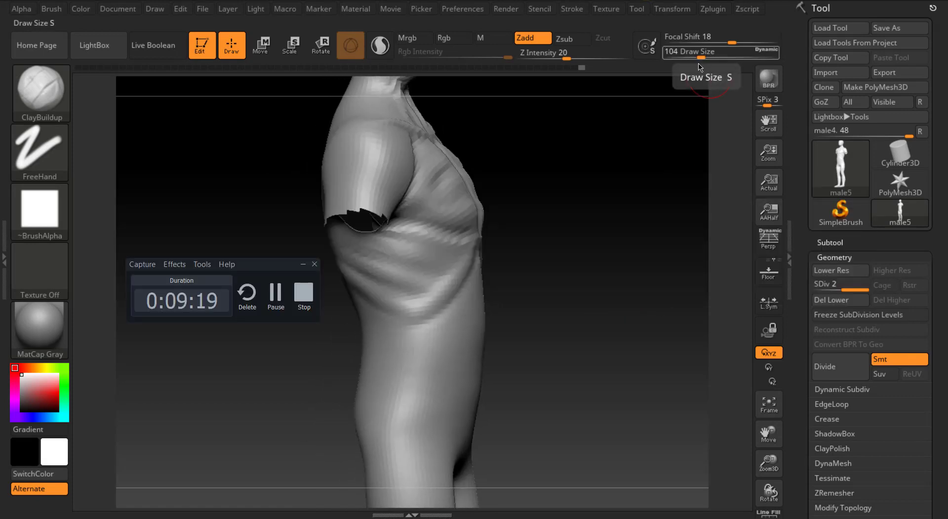
left_click(302, 267)
key("shift")
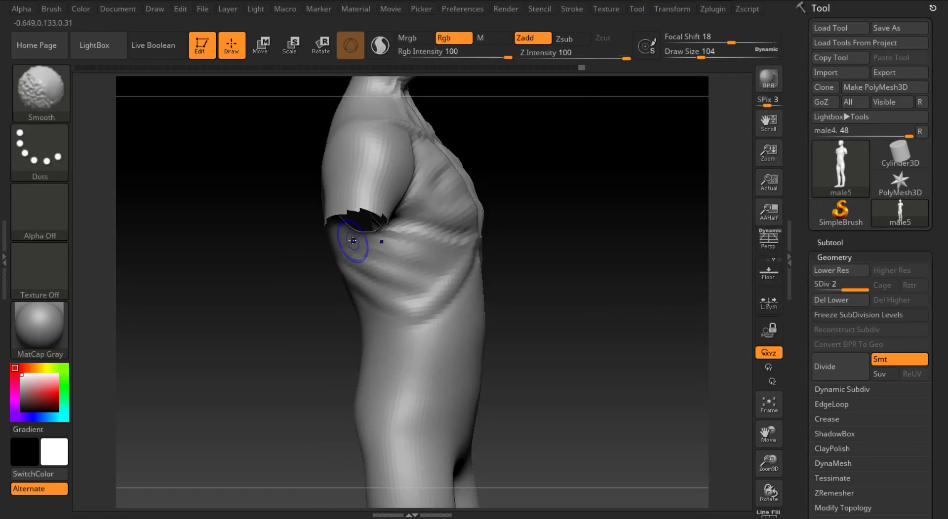
Show the Spotlight anatomy reference and sculpt the muscle edge from the armpit down the side of the ribcage at Draw Size 54.
key("shift+f")
key("shift+f")
key("shift+z")
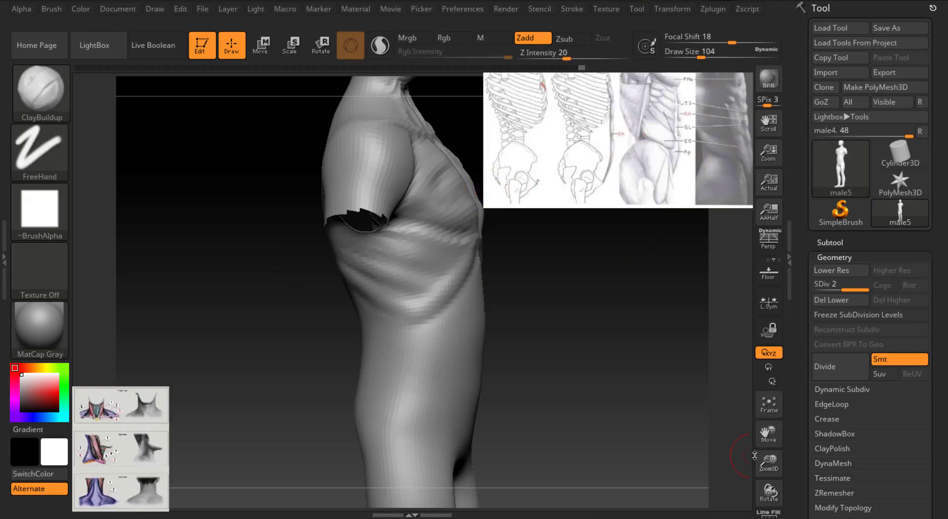
left_click_drag(754, 455, 617, 297)
left_click_drag(701, 57, 691, 57)
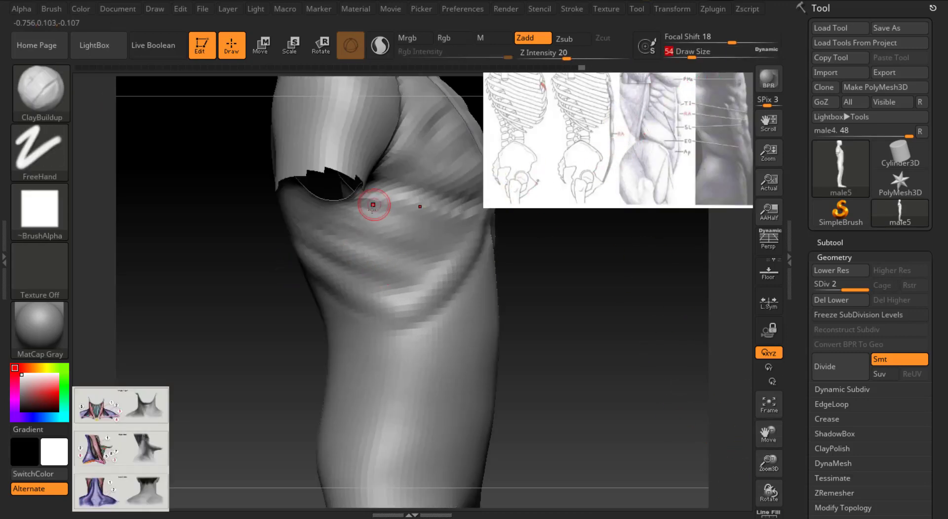
right_click_drag(372, 210, 414, 200, "alt")
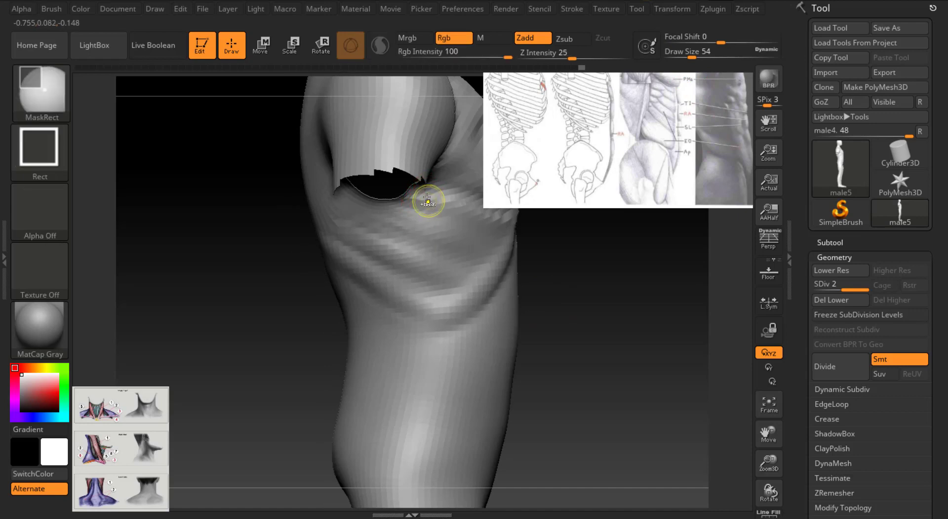
left_click_drag(428, 200, 423, 259, "ctrl")
left_click_drag(611, 311, 599, 338, "ctrl")
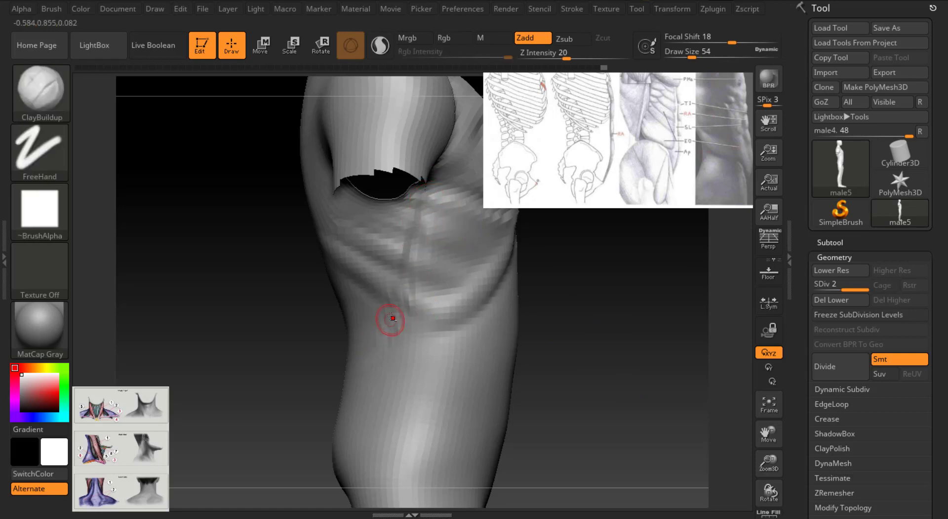
Sculpt the spine as a raised ridge down the centre of the back from the neck to the tailbone.
mouse_move(572, 324)
left_mouse_down()
mouse_move(482, 311)
mouse_move(372, 340)
mouse_move(543, 291)
mouse_move(602, 299)
mouse_move(721, 453)
mouse_move(579, 221)
left_mouse_up()
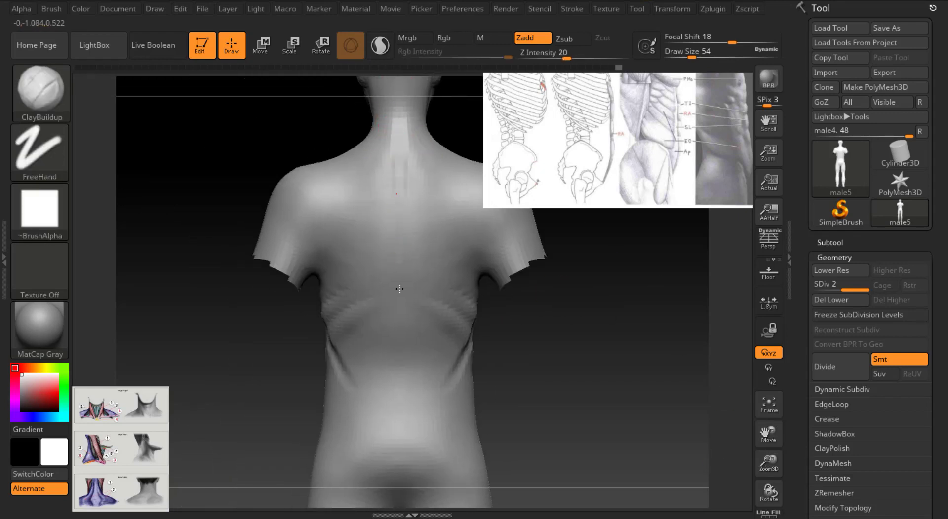
left_click_drag(433, 389, 588, 328)
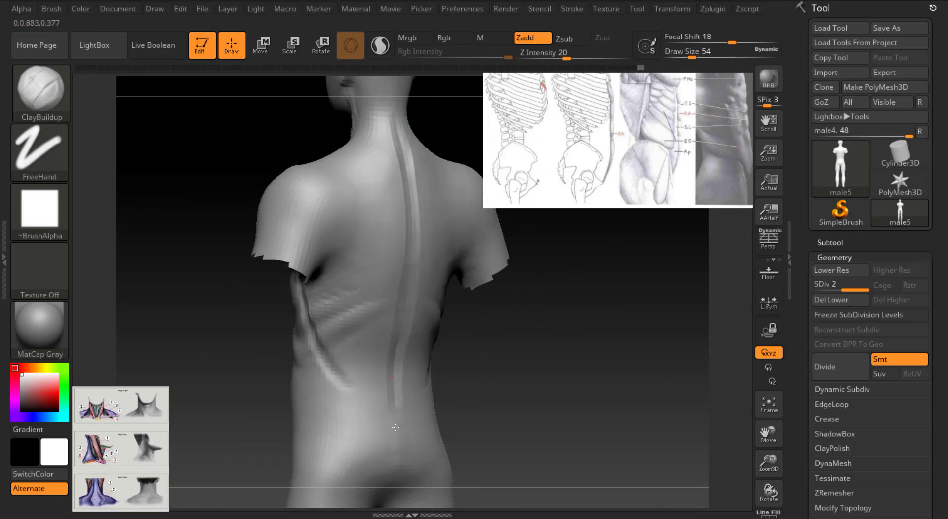
left_click_drag(769, 434, 753, 348)
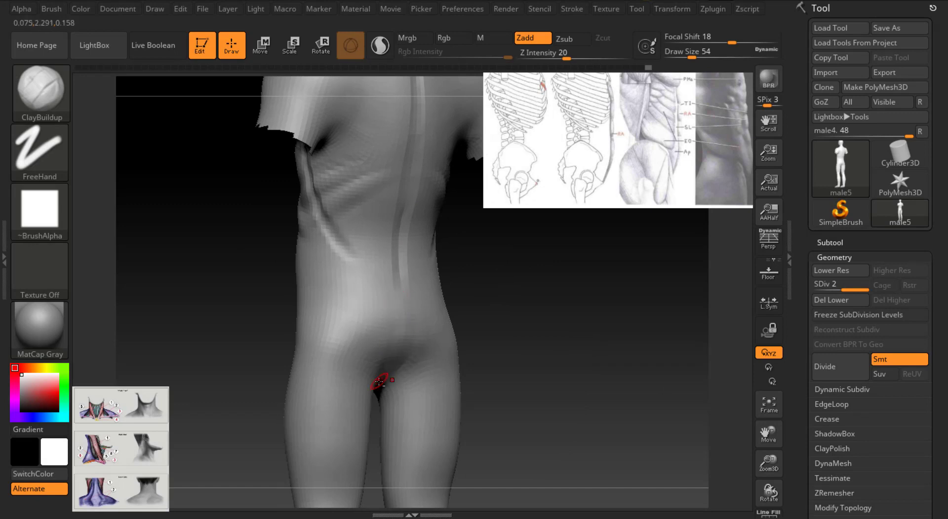
left_click_drag(378, 381, 395, 317)
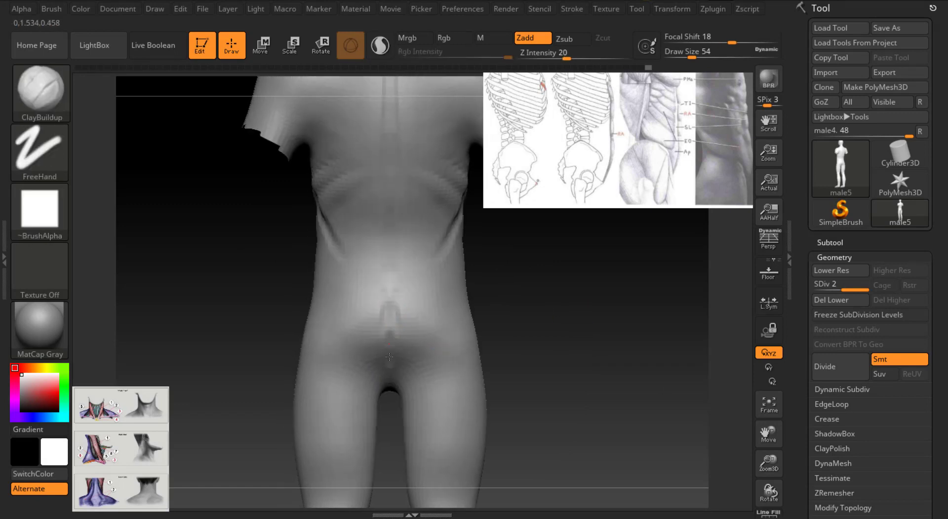
left_click_drag(388, 353, 650, 317)
Reshape the sides of the ribcage with the Move brush at Draw Size 228 and the lower sternum at Draw Size 140.
left_click_drag(706, 375, 647, 290)
key("b")
key("m")
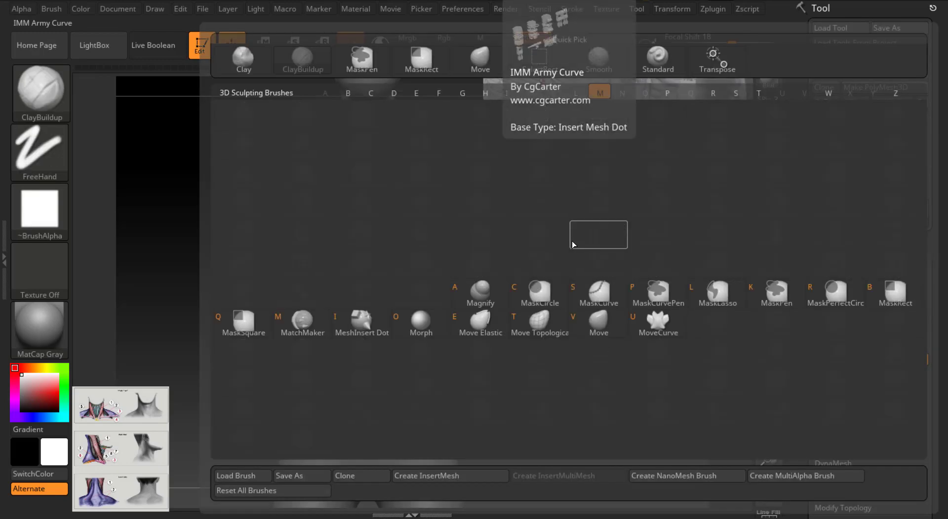
key("v")
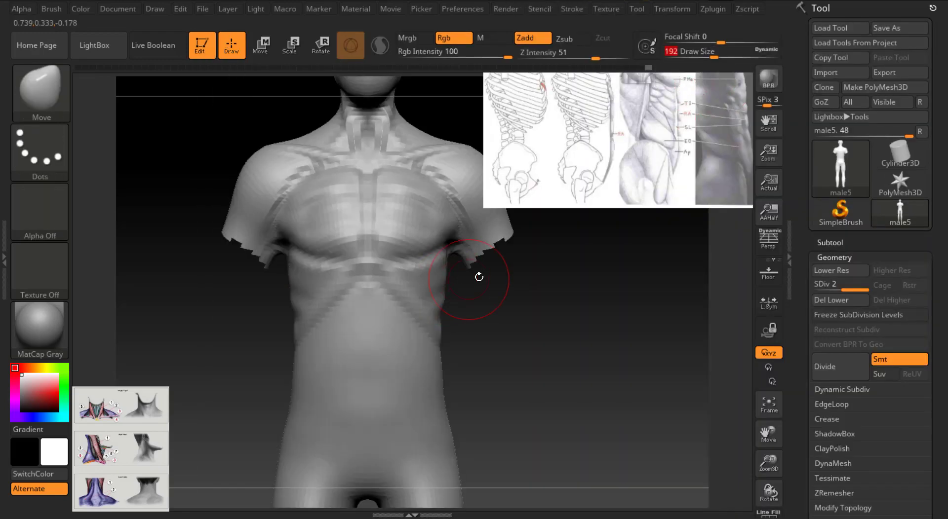
left_click(717, 55)
left_click_drag(441, 297, 450, 297)
left_click_drag(448, 257, 452, 254)
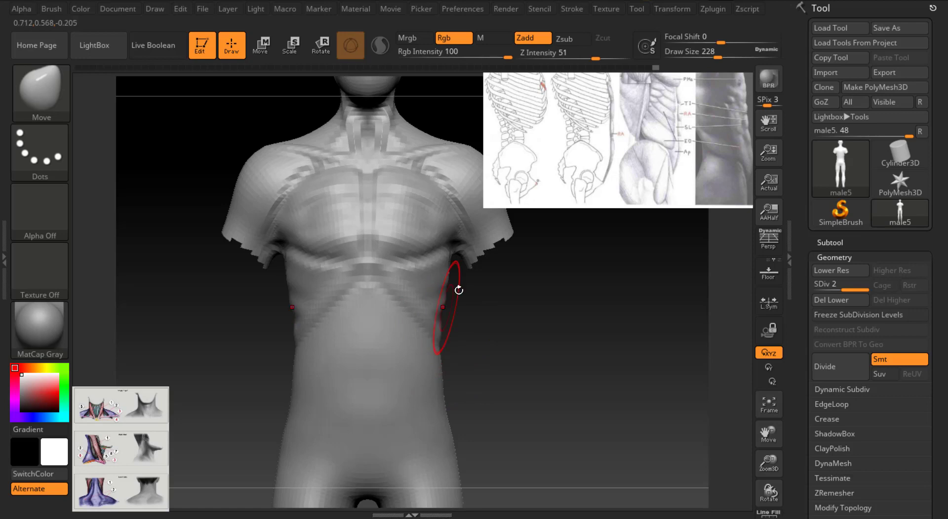
key("bracketleft")
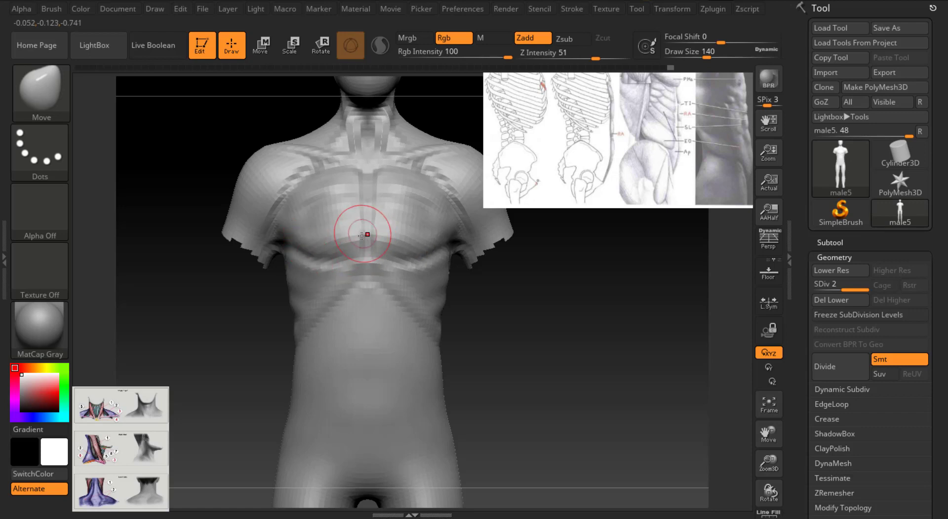
left_click_drag(359, 234, 360, 216)
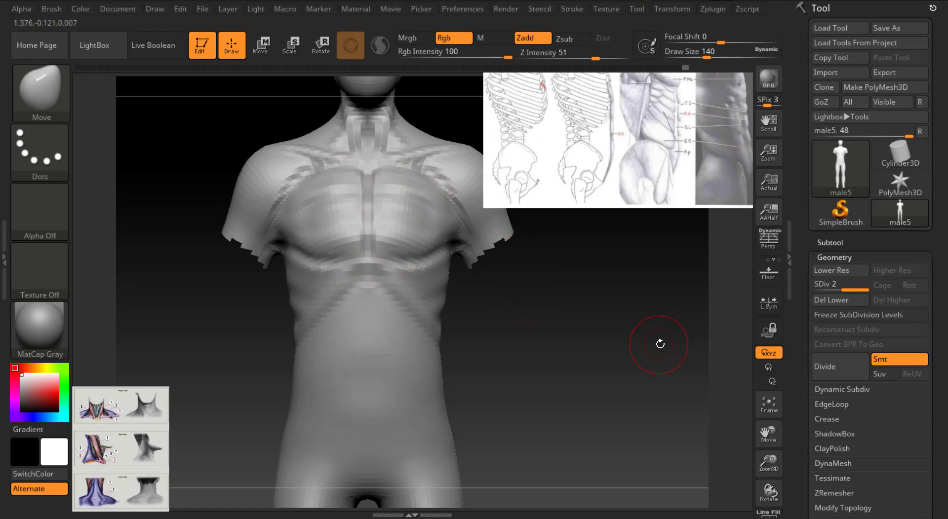
Build up the back muscle from the armpit around the side with ClayBuildup at Draw Size 140 and smooth it into the lower back.
left_click_drag(659, 344, 607, 283)
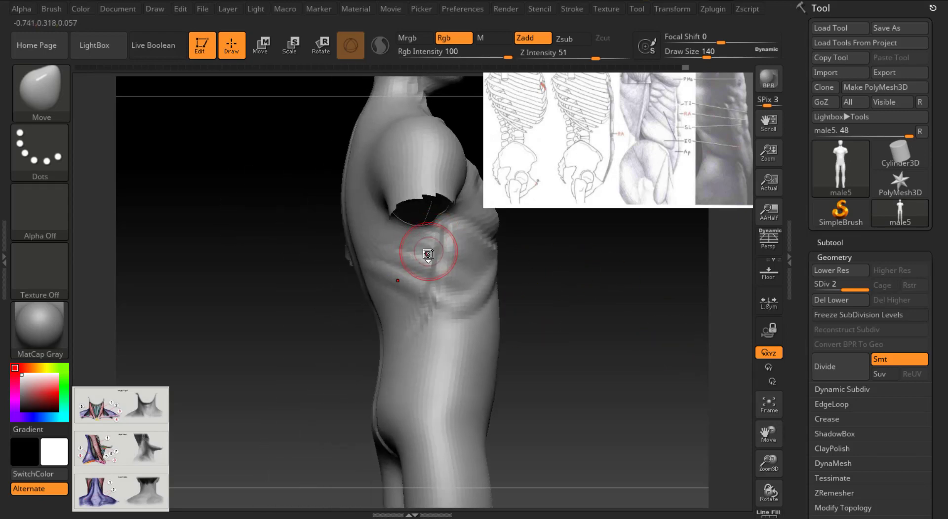
key("b")
key("c")
key("b")
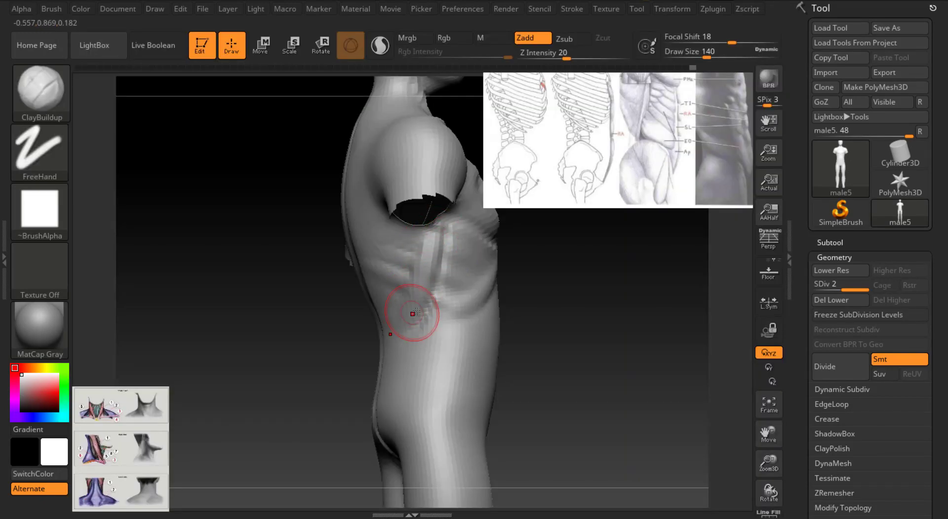
left_click_drag(416, 312, 422, 323)
left_click_drag(306, 326, 362, 329)
mouse_move(503, 272)
left_mouse_down()
mouse_move(439, 292)
mouse_move(518, 292)
left_mouse_up()
mouse_move(417, 303)
left_mouse_down()
mouse_move(395, 313)
mouse_move(390, 296)
mouse_move(385, 277)
mouse_move(402, 244)
mouse_move(377, 263)
mouse_move(397, 296)
left_mouse_up()
left_click_drag(471, 289, 575, 264)
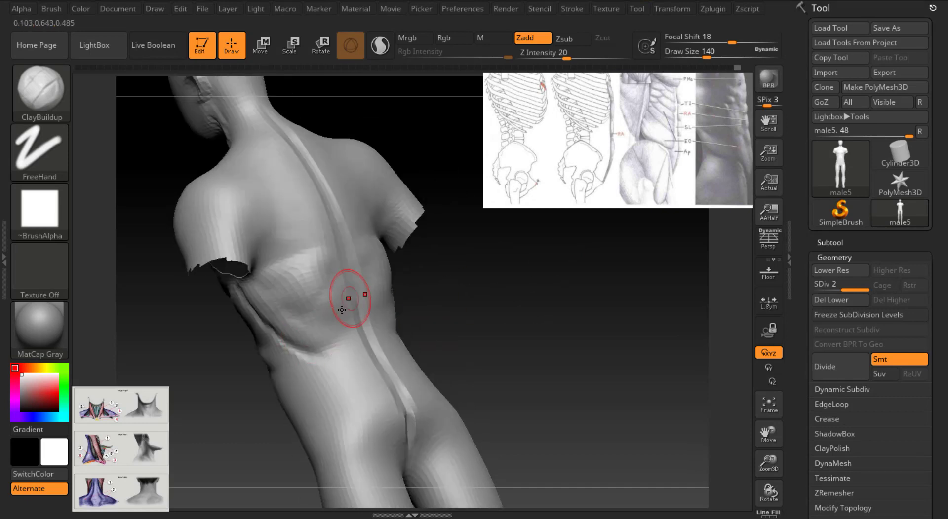
key("shift")
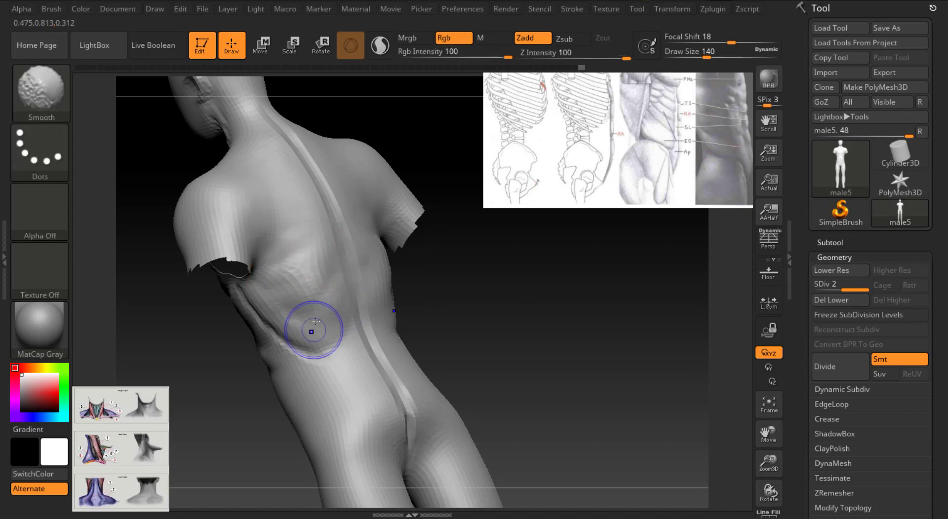
Build up the back muscle below the armpit with ClayBuildup at Draw Size 140 and smooth it toward the spine.
left_click_drag(503, 281, 439, 302)
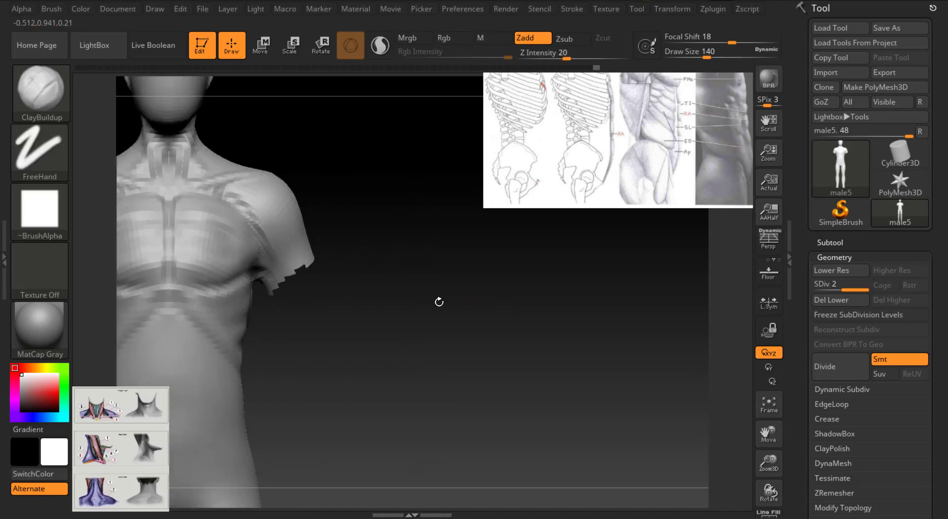
left_click_drag(768, 433, 869, 405)
left_click_drag(599, 318, 655, 253)
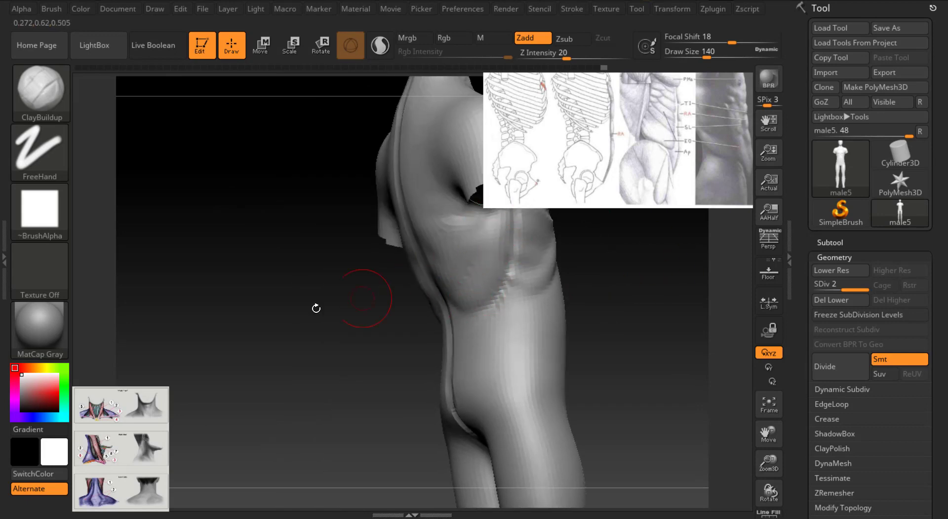
left_click_drag(315, 308, 464, 299)
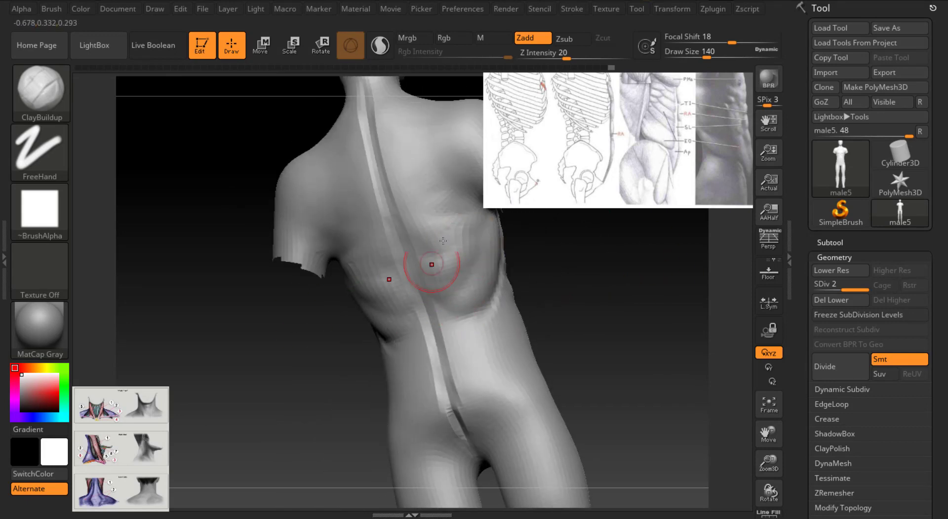
left_click_drag(768, 433, 271, 250)
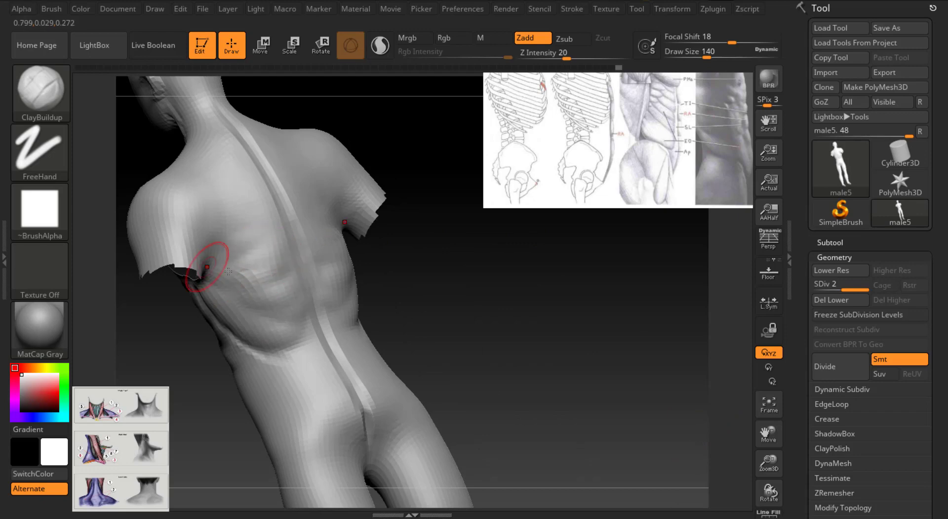
mouse_move(286, 281)
left_mouse_down("shift")
mouse_move(255, 279)
mouse_move(267, 306)
left_mouse_up("shift")
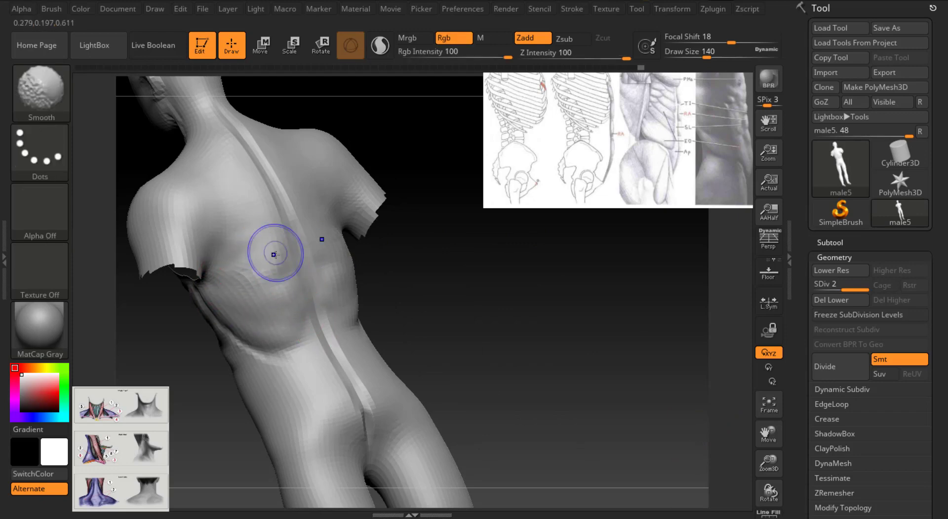
Reshape the sides of the ribcage below the armpits with the Move brush at Draw Size 187.
mouse_move(486, 279)
left_mouse_down()
mouse_move(442, 281)
mouse_move(501, 275)
left_mouse_up()
key("b")
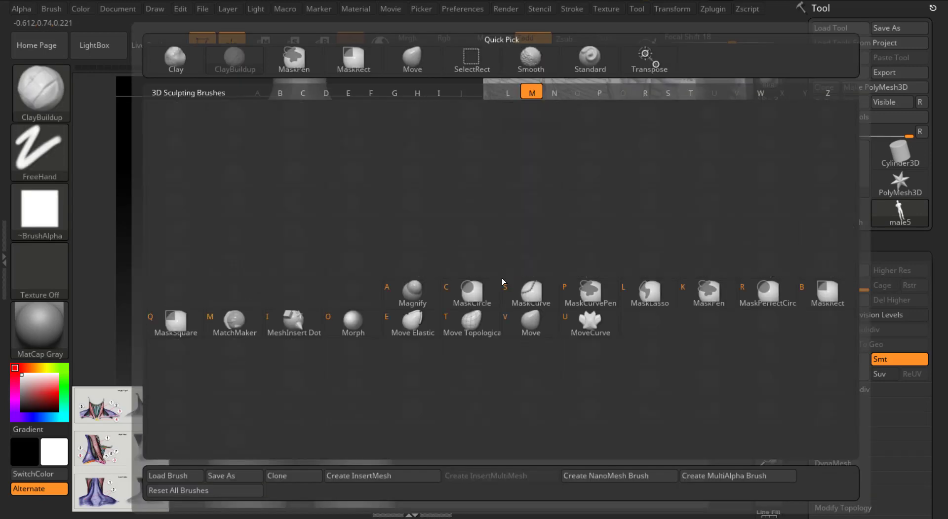
key("m")
key("v")
left_click(713, 56)
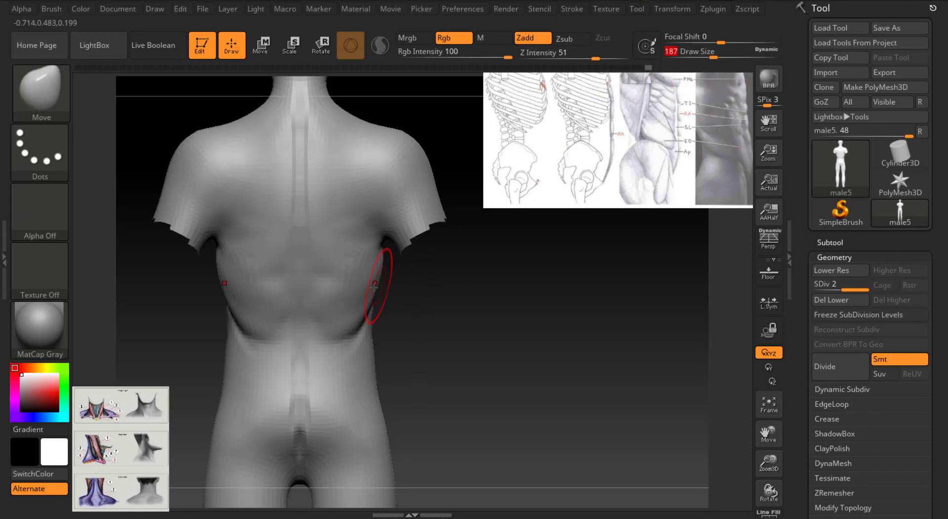
mouse_move(375, 290)
left_mouse_down()
mouse_move(382, 292)
mouse_move(373, 297)
left_mouse_up()
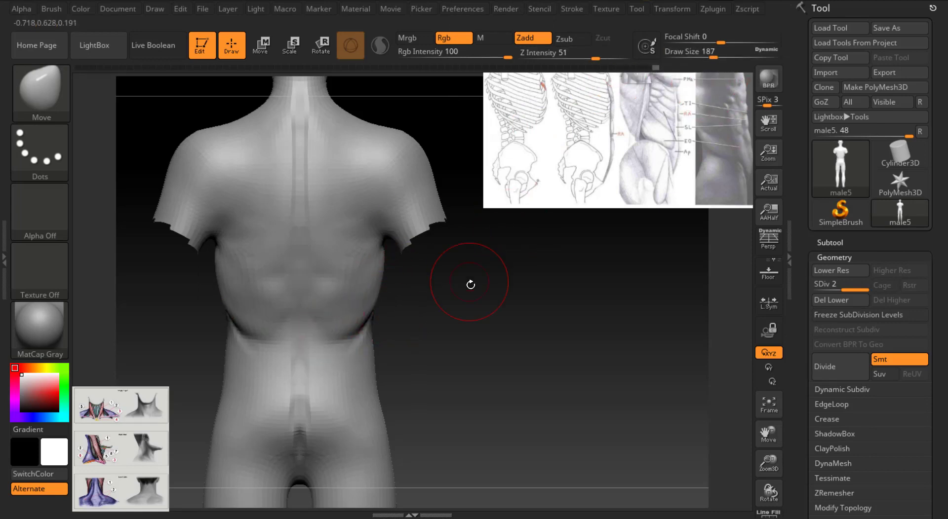
Examine the torso's silhouette from the front and back.
left_click_drag(471, 285, 543, 275)
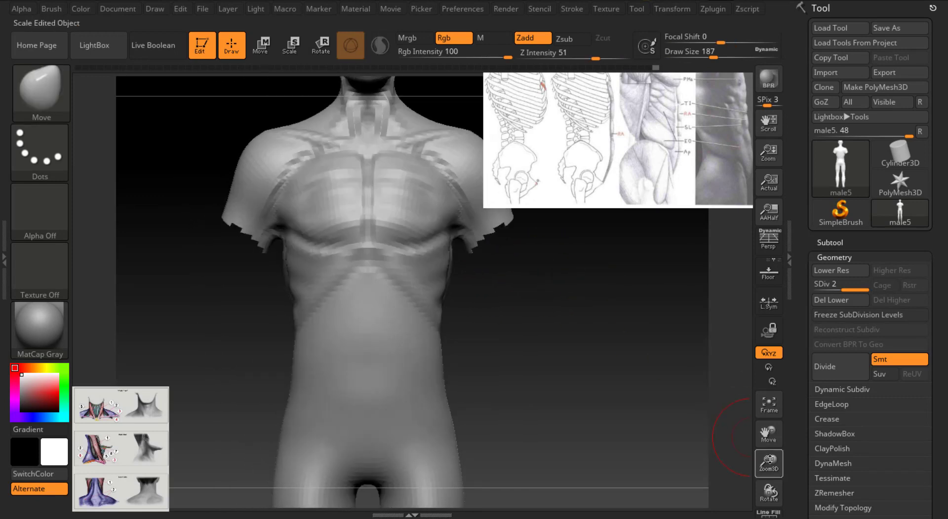
left_click_drag(769, 459, 769, 447)
left_click_drag(556, 273, 672, 301)
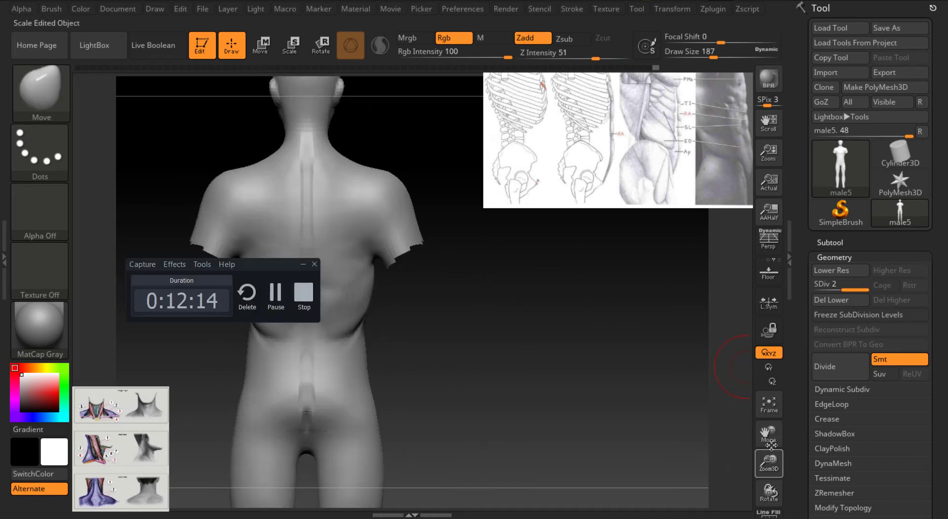
left_click_drag(770, 445, 905, 455)
left_click_drag(713, 56, 718, 56)
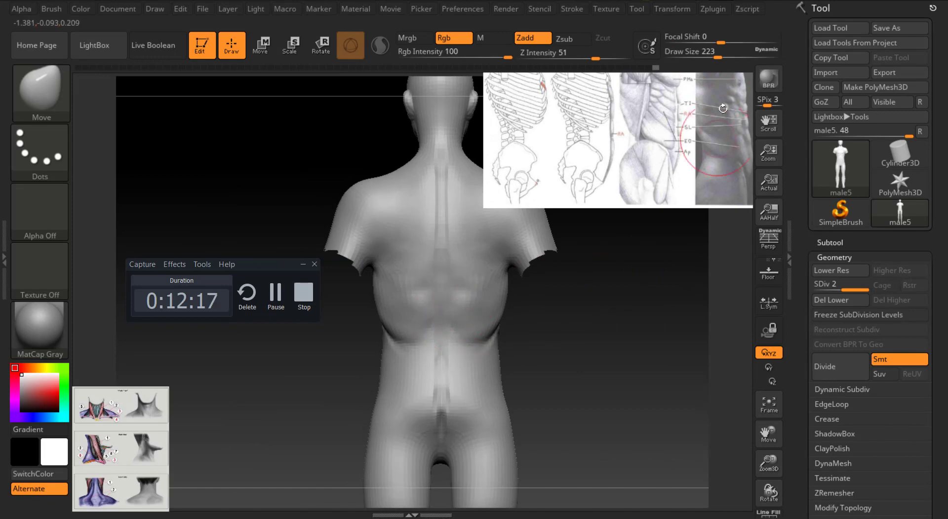
left_click_drag(768, 466, 768, 493)
left_click_drag(641, 346, 582, 321)
Hide the Spotlight references and refine the lower back muscles of the ribcage with ClayBuildup at Draw Size 154.
left_click(708, 56)
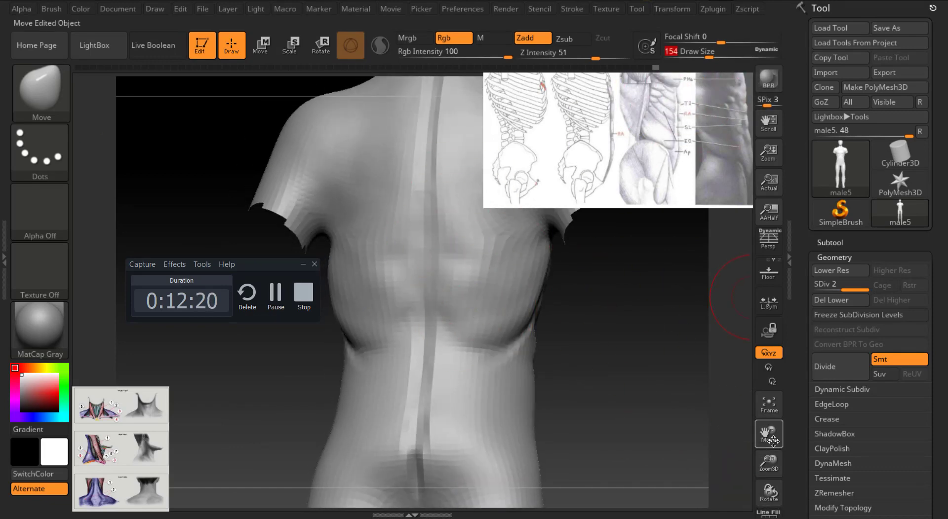
left_click_drag(773, 441, 735, 464)
key("shift+z")
key("b")
key("c")
key("b")
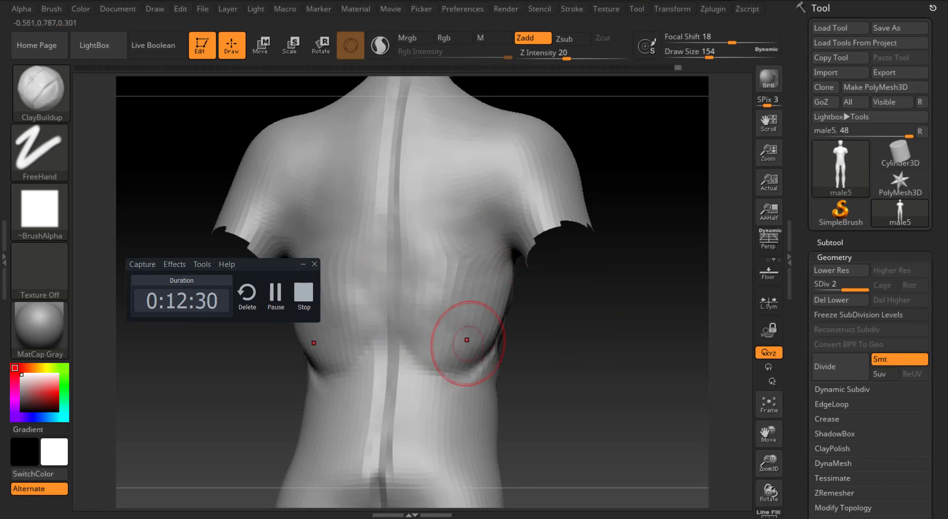
Examine the chest, side and back of the torso with the recorder window minimized.
left_click_drag(623, 333, 697, 354)
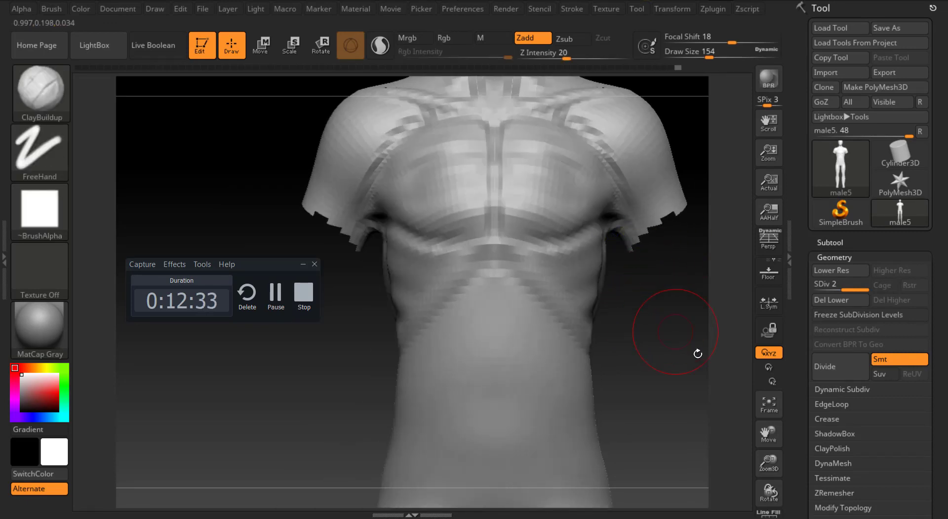
left_click_drag(769, 463, 742, 392)
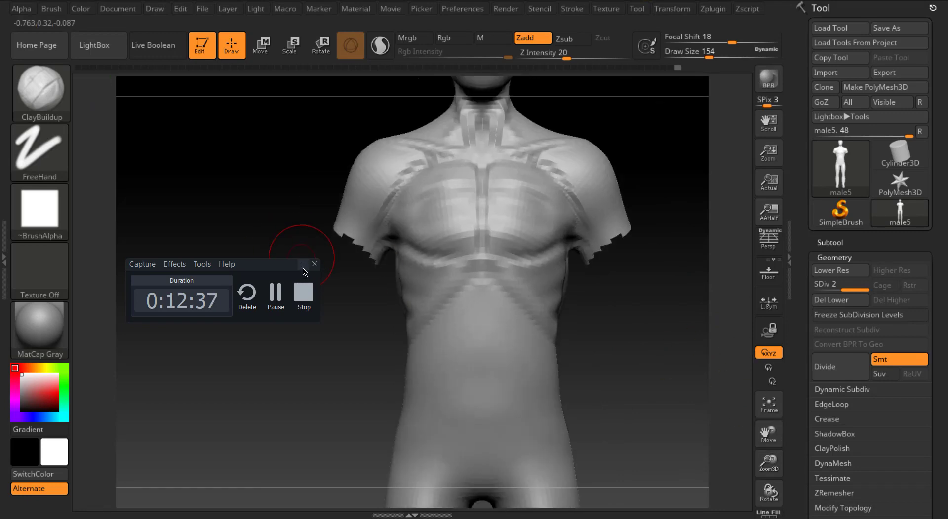
left_click(303, 269)
left_click_drag(622, 296, 682, 290)
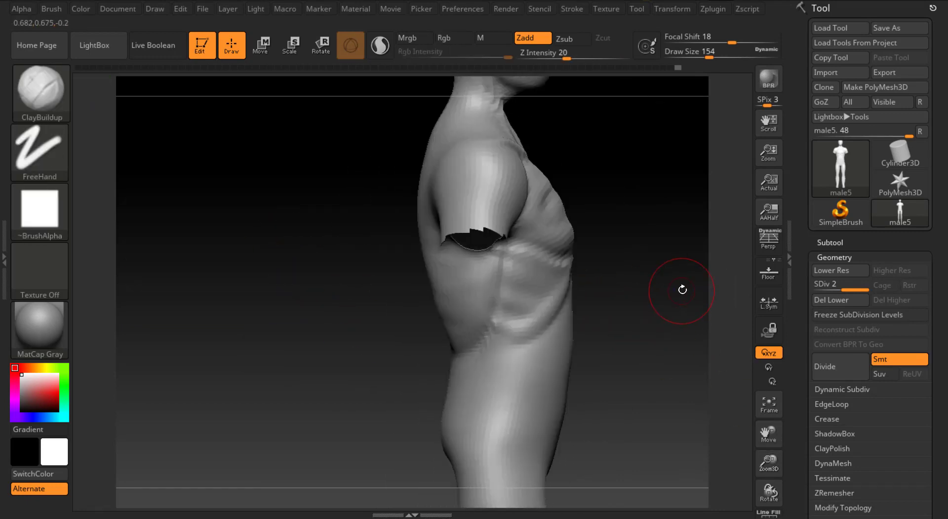
left_click_drag(643, 181, 700, 173)
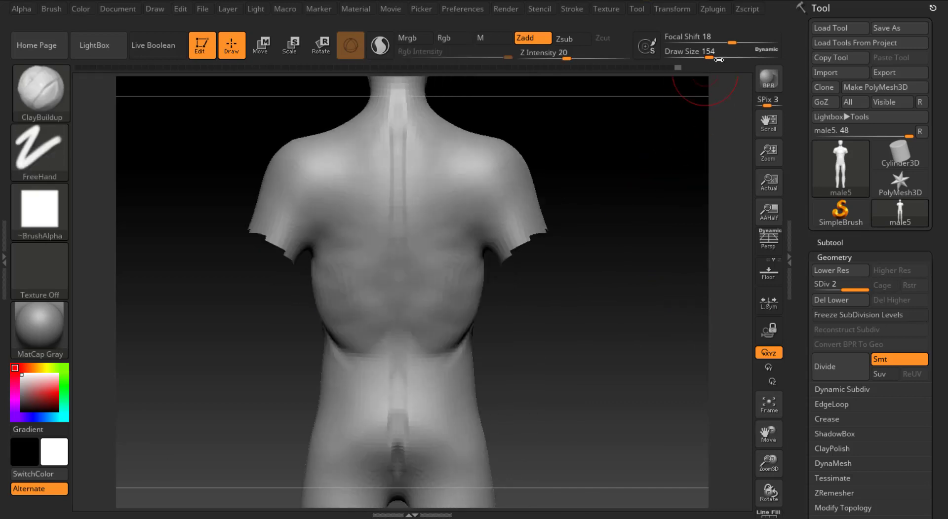
Try to carve a groove from the armpit across the shoulder blade with ClayBuildup at Draw Size 101.
left_click_drag(710, 55, 705, 55)
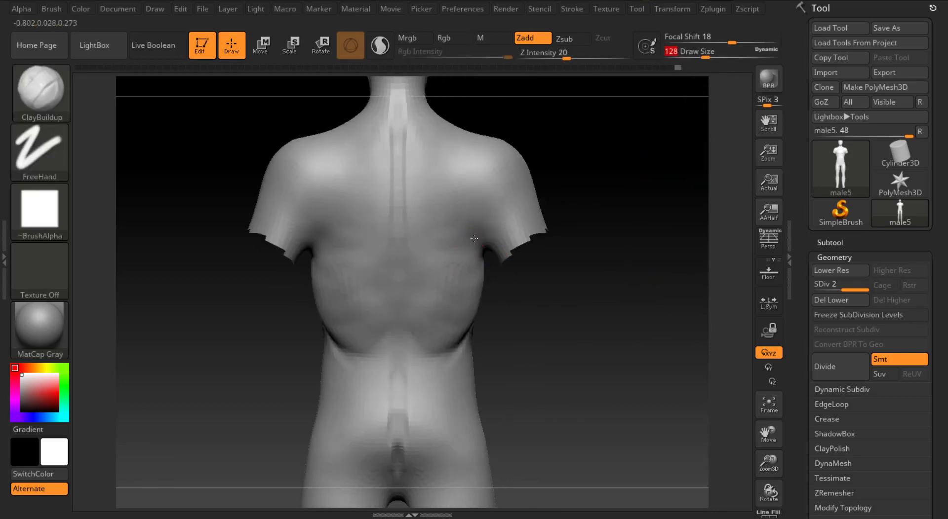
key("ctrl+z")
left_click_drag(706, 55, 700, 55)
left_click_drag(478, 244, 426, 231, "alt")
left_click_drag(652, 193, 653, 202)
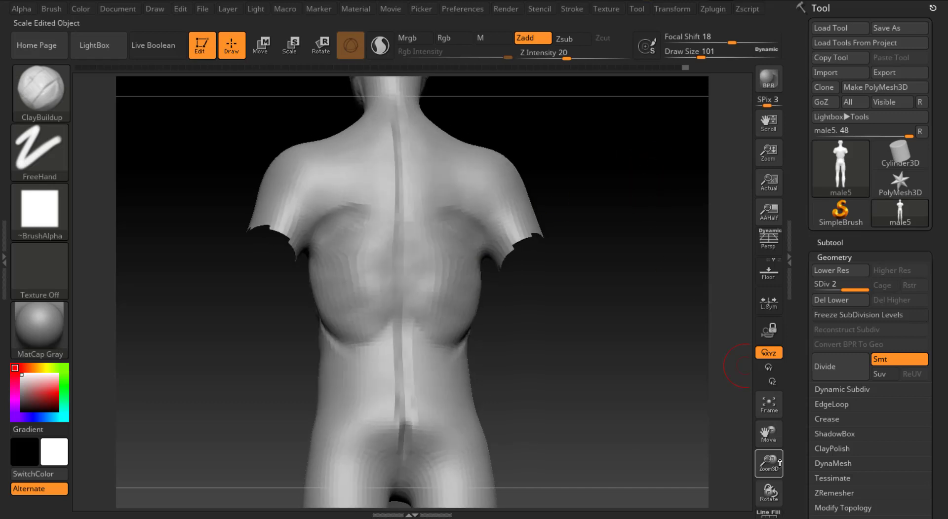
right_click_drag(652, 202, 689, 228, "ctrl")
left_click_drag(689, 228, 618, 191)
key("ctrl")
key("ctrl")
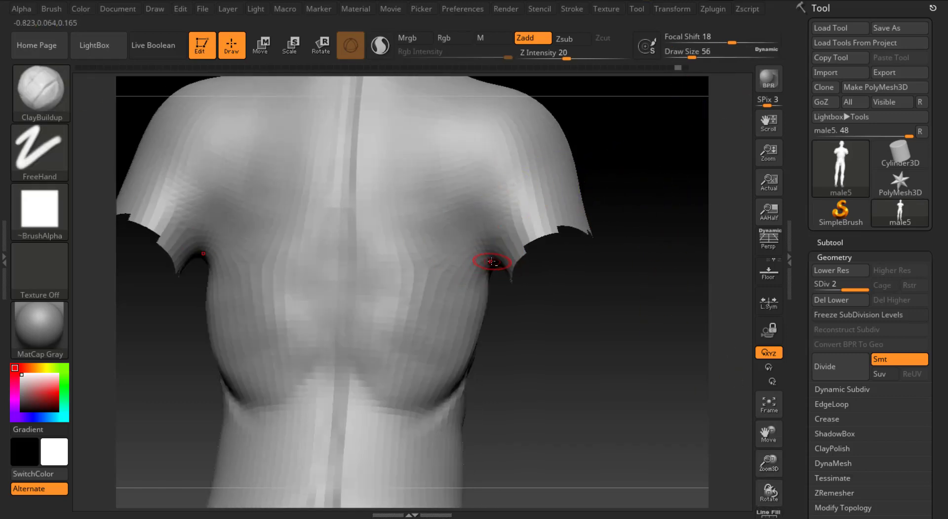
Sculpt the muscle fold behind each armpit with ClayBuildup at Draw Size 56 and smooth its edges.
left_click_drag(486, 254, 471, 230)
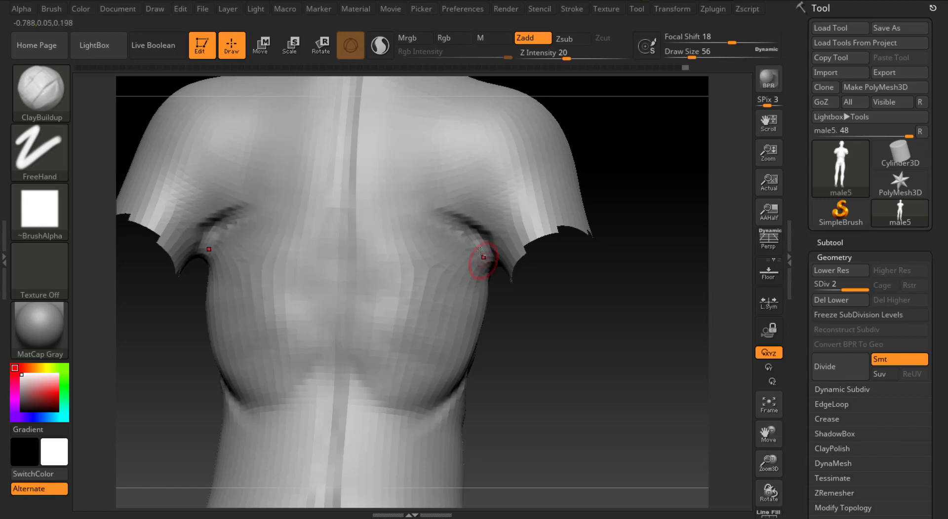
key("shift")
left_click_drag(567, 297, 624, 320, "shift")
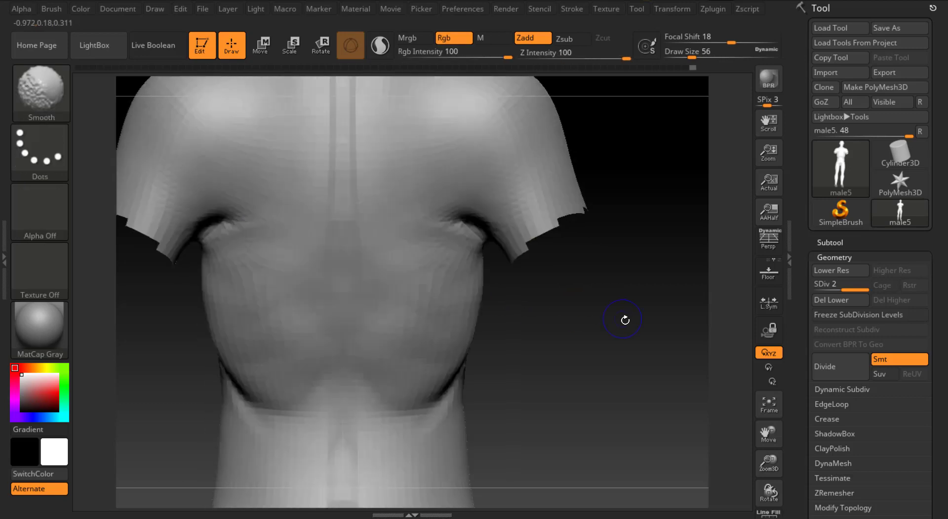
left_click_drag(468, 228, 458, 220, "shift")
Sculpt the tailbone area between the buttocks with ClayBuildup at Draw Size 56.
left_click_drag(781, 442, 830, 506)
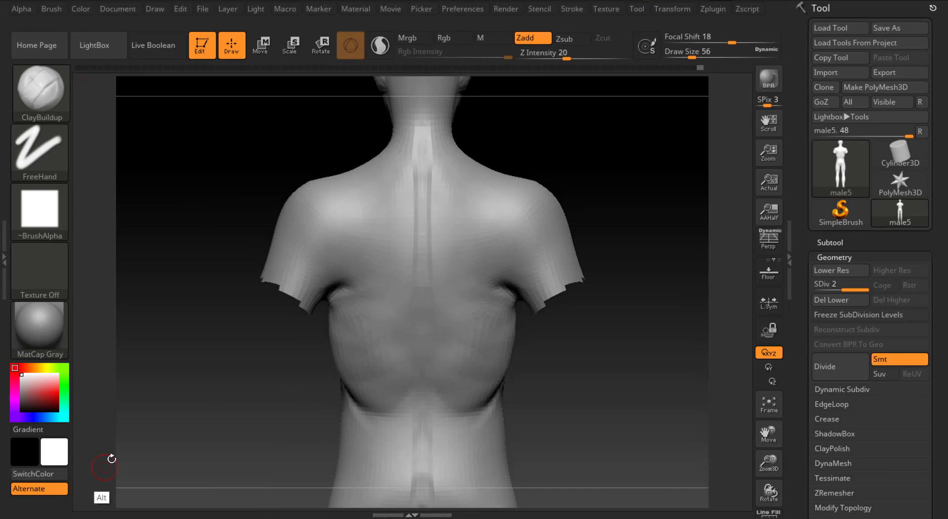
left_click_drag(767, 432, 778, 235)
left_click_drag(637, 248, 462, 292)
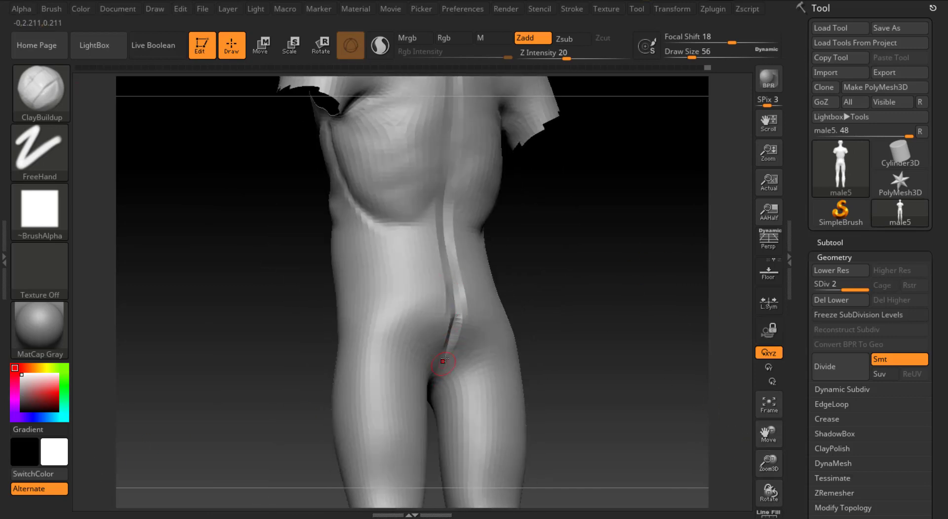
left_click_drag(616, 299, 583, 299, "shift")
Carve the crease under both buttocks with ClayBuildup at Draw Size 49, separating them from the thighs.
left_click(697, 53)
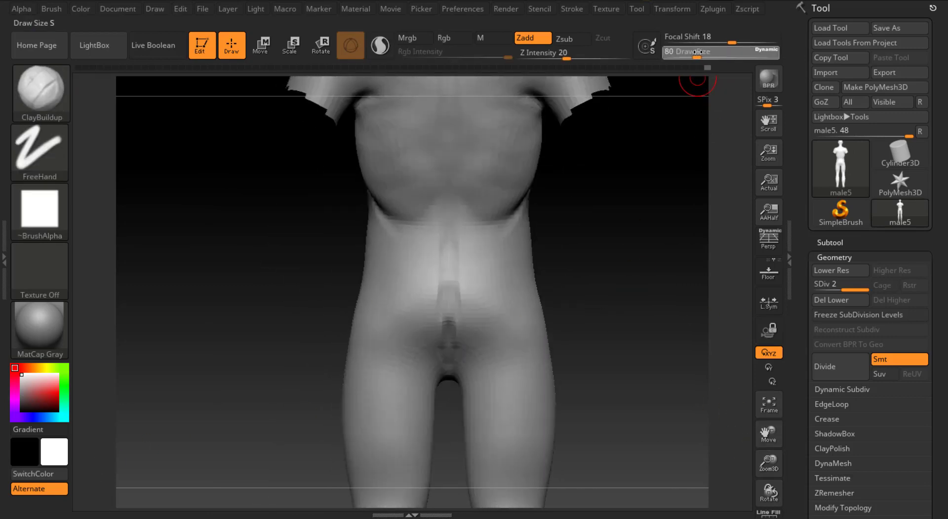
key("ctrl+z")
left_click_drag(705, 53, 690, 54)
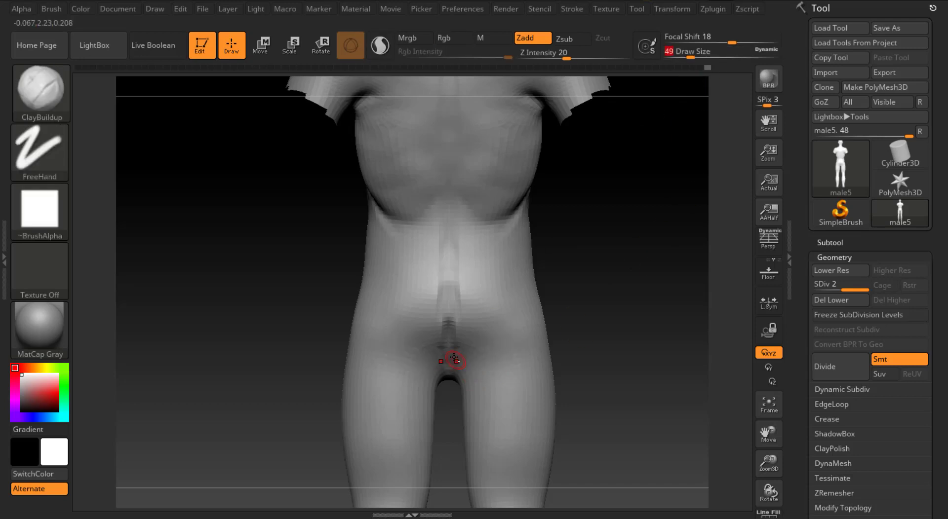
left_click_drag(635, 317, 658, 316)
left_click_drag(768, 461, 769, 491)
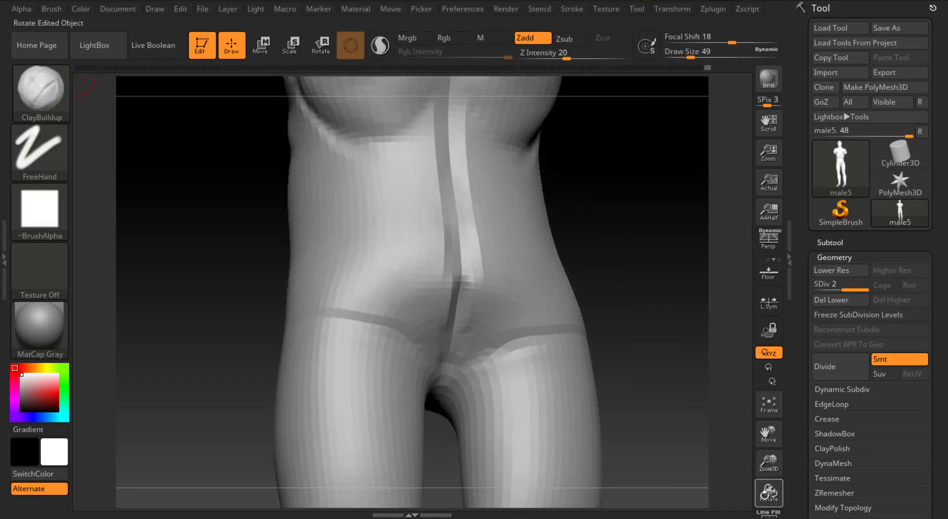
key("ctrl+z")
mouse_move(514, 351)
left_mouse_down()
mouse_move(524, 365)
mouse_move(474, 364)
mouse_move(536, 365)
left_mouse_up()
left_click_drag(617, 364, 461, 366, "shift")
Try to soften the creases under the buttocks at Draw Size 149.
left_click_drag(641, 321, 711, 301)
left_click(707, 55)
left_click_drag(523, 376, 599, 345, "shift")
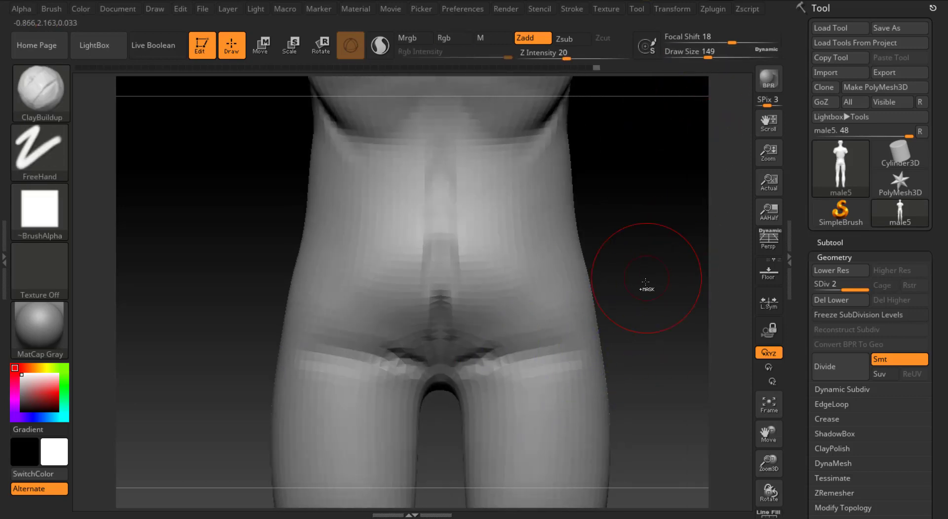
key("ctrl+z")
Reshape the lower edge of the buttocks in side view with the Move brush at Draw Size 163.
key("b")
key("m")
key("b")
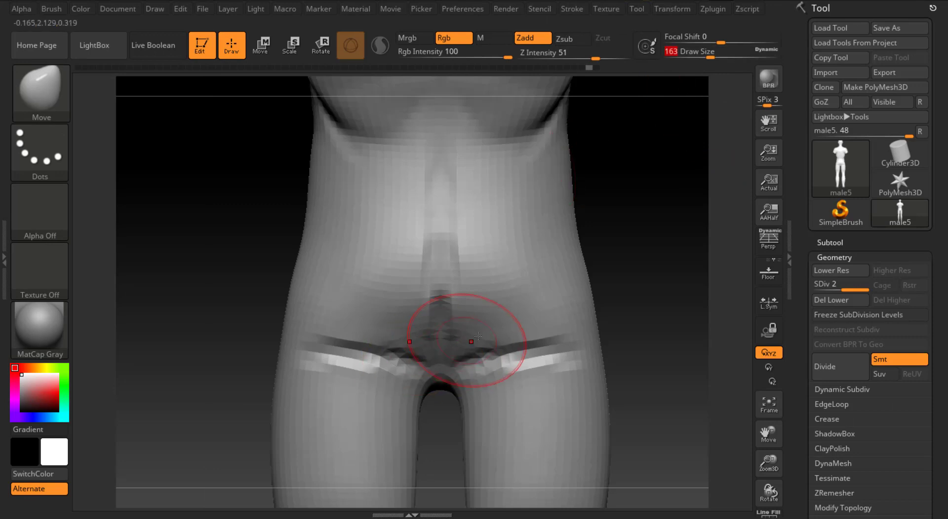
left_click_drag(694, 276, 617, 292, "shift")
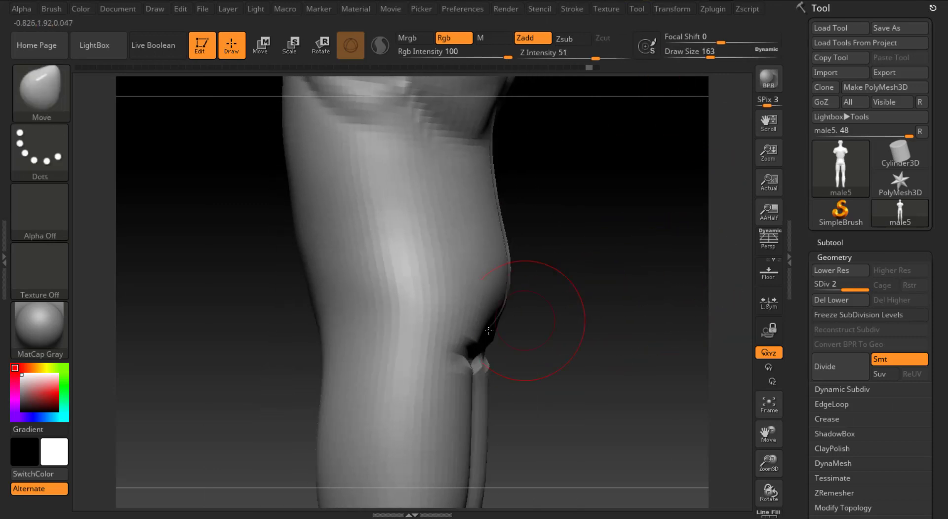
left_click_drag(491, 325, 498, 338)
mouse_move(558, 291)
left_mouse_down("shift")
mouse_move(547, 264)
mouse_move(500, 316)
left_mouse_up("shift")
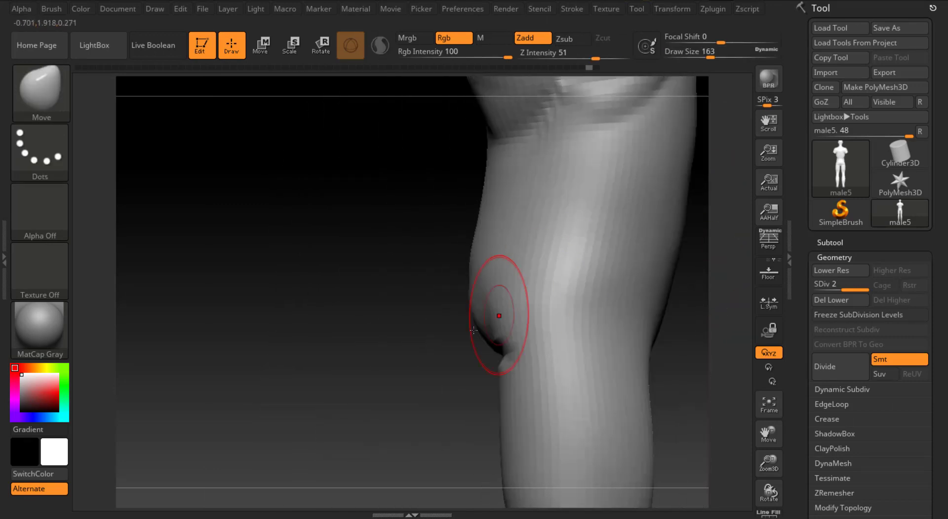
Round out the buttocks' side profile and adjust the lower back curve with the Move brush at Draw Size 274.
left_click(722, 56)
left_click_drag(474, 244, 460, 263)
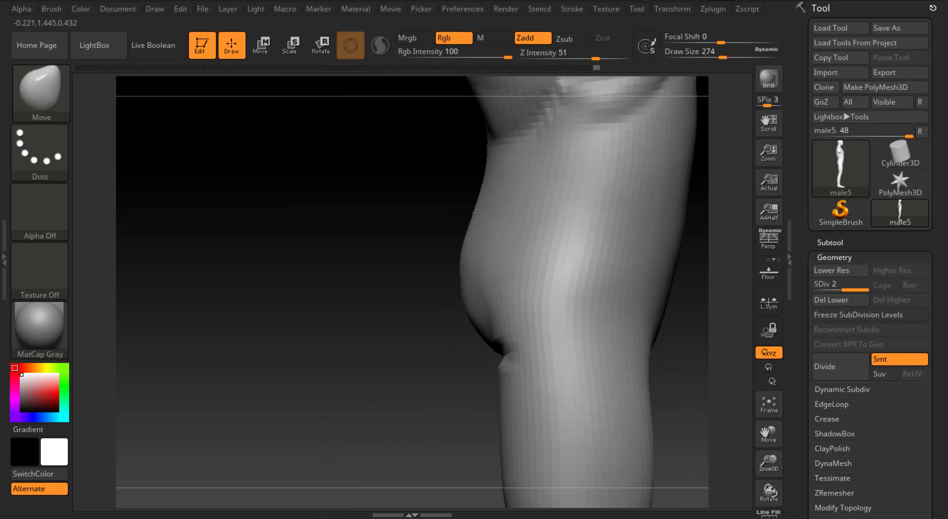
left_click_drag(504, 354, 487, 355)
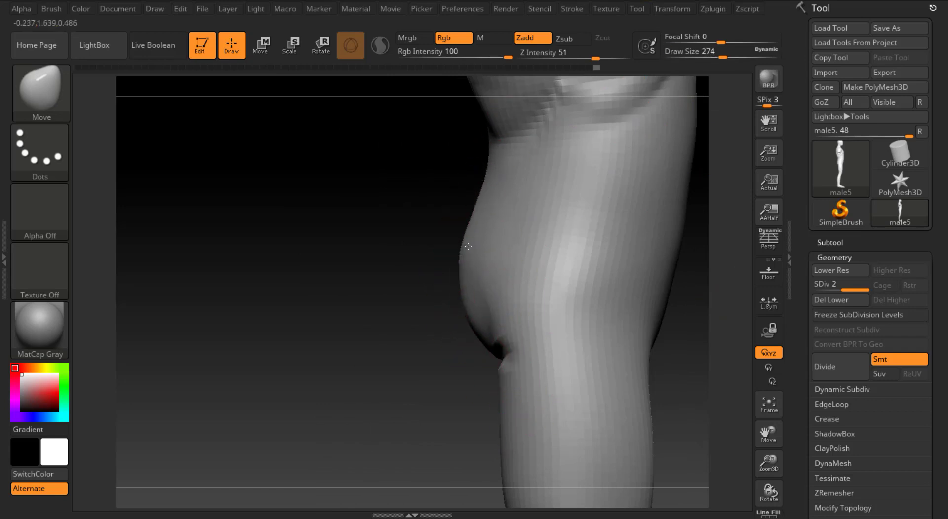
left_click_drag(483, 192, 471, 195)
Reshape the area between the buttocks and inner thighs from behind with the Move brush at Draw Size 177.
mouse_move(464, 208)
right_mouse_down("shift")
mouse_move(503, 294)
mouse_move(523, 238)
mouse_move(588, 233)
right_mouse_up("shift")
left_click_drag(588, 233, 597, 220)
mouse_move(598, 221)
right_mouse_down("shift")
mouse_move(571, 224)
mouse_move(622, 179)
right_mouse_up("shift")
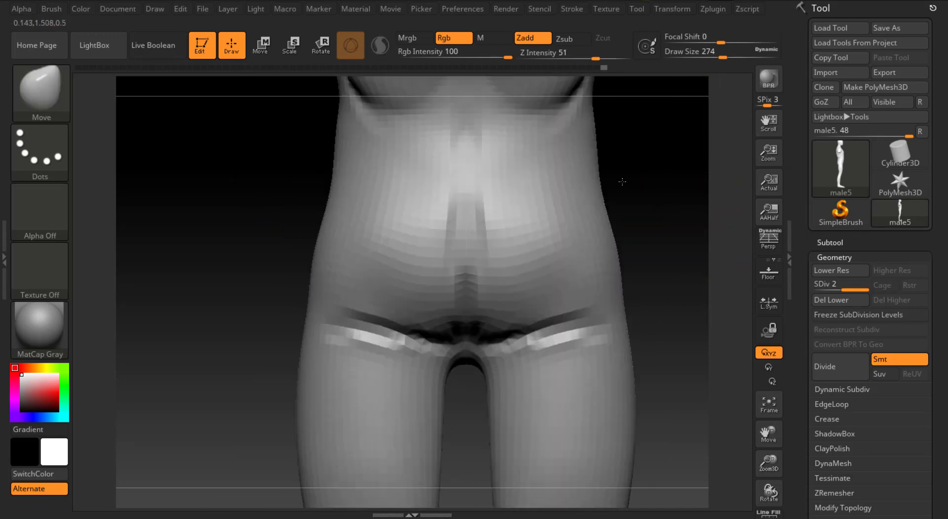
left_click_drag(723, 55, 711, 55)
left_click_drag(462, 359, 466, 347)
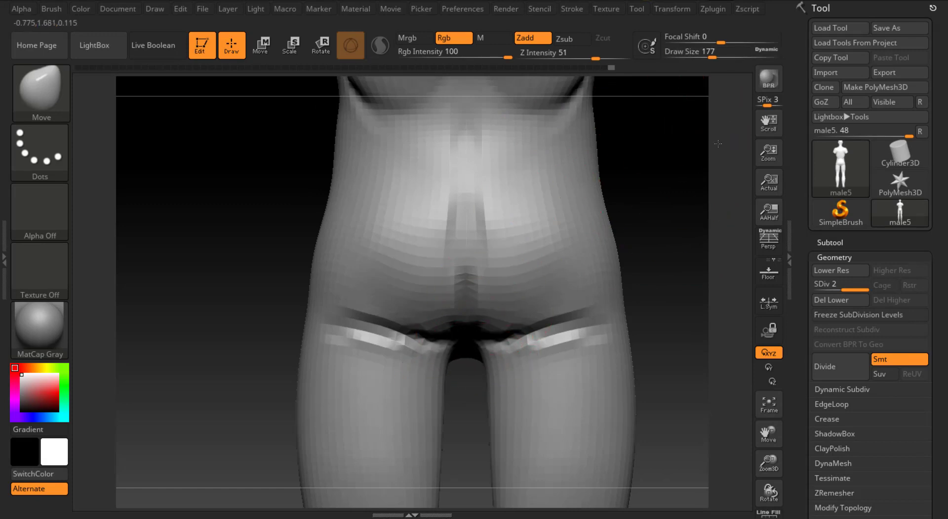
Reshape the buttocks' profile in side view with the Move brush at Draw Size 358.
left_click_drag(717, 144, 617, 305, "shift")
mouse_move(768, 462)
left_mouse_down()
mouse_move(763, 398)
mouse_move(763, 408)
left_mouse_up()
left_click_drag(711, 55, 730, 54)
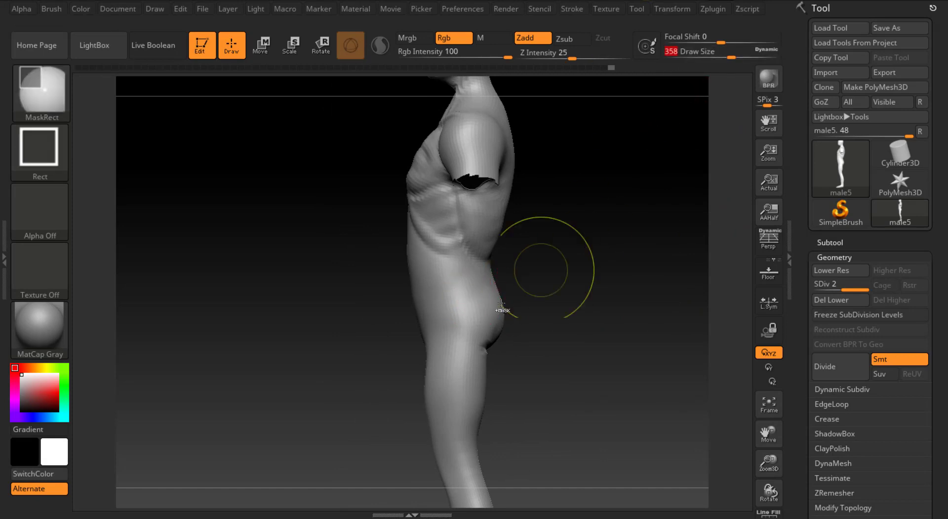
left_click_drag(504, 314, 496, 314)
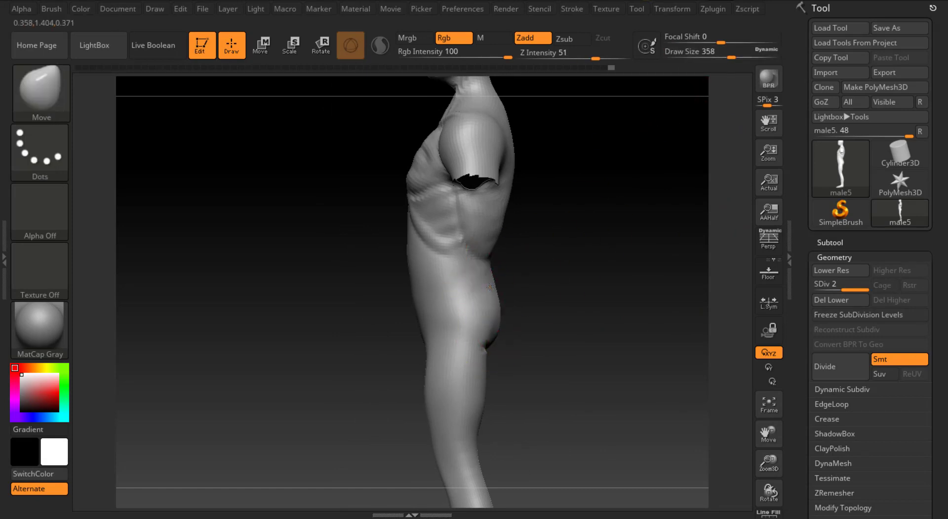
left_click_drag(567, 456, 434, 429, "shift")
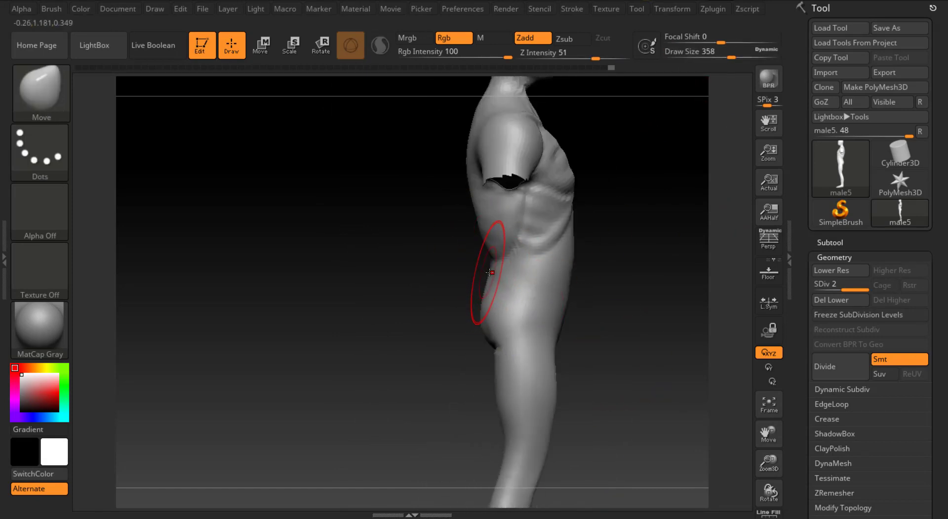
Refine the side profile of the lower and middle back with the Move brush, using Draw Sizes 257, 158 and 239.
left_click(721, 54)
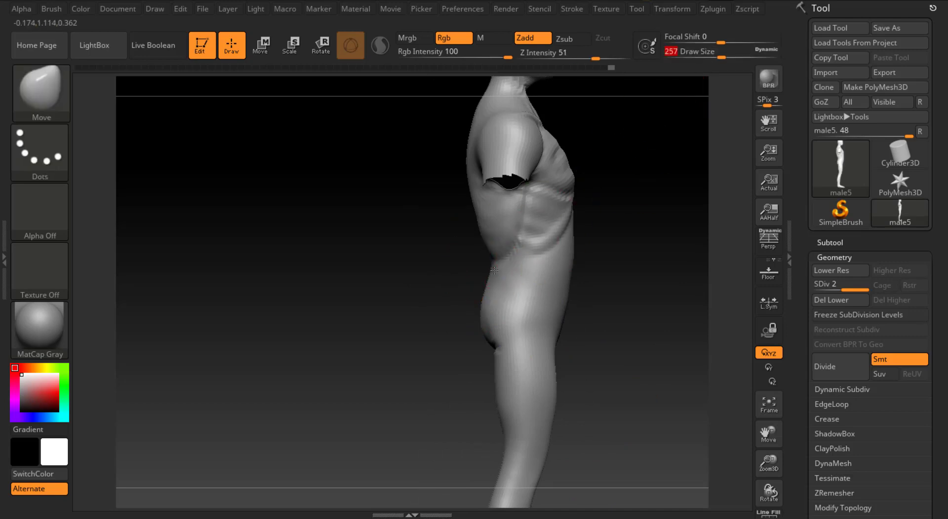
left_click(709, 55)
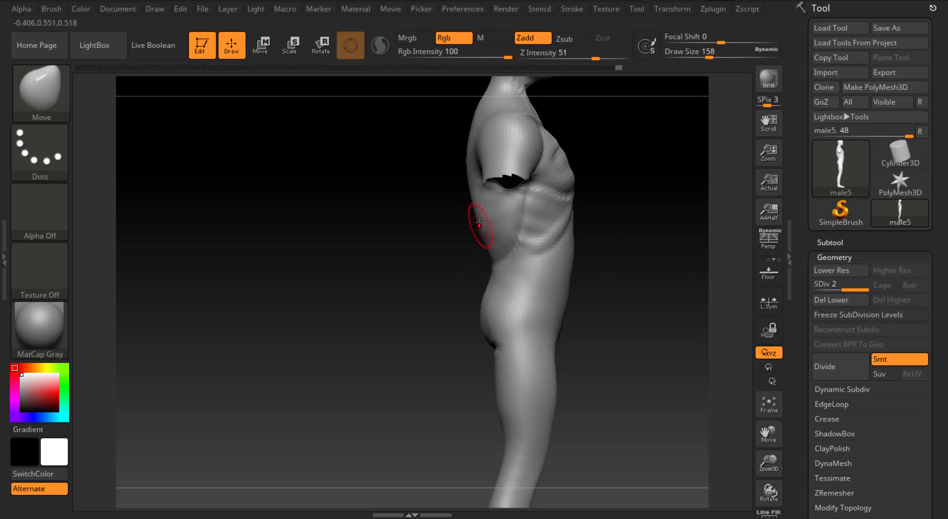
left_click_drag(710, 54, 719, 54)
mouse_move(469, 213)
left_mouse_down()
mouse_move(474, 227)
mouse_move(559, 134)
mouse_move(632, 201)
mouse_move(581, 221)
mouse_move(645, 303)
mouse_move(635, 201)
mouse_move(639, 251)
mouse_move(581, 262)
mouse_move(514, 239)
left_mouse_up()
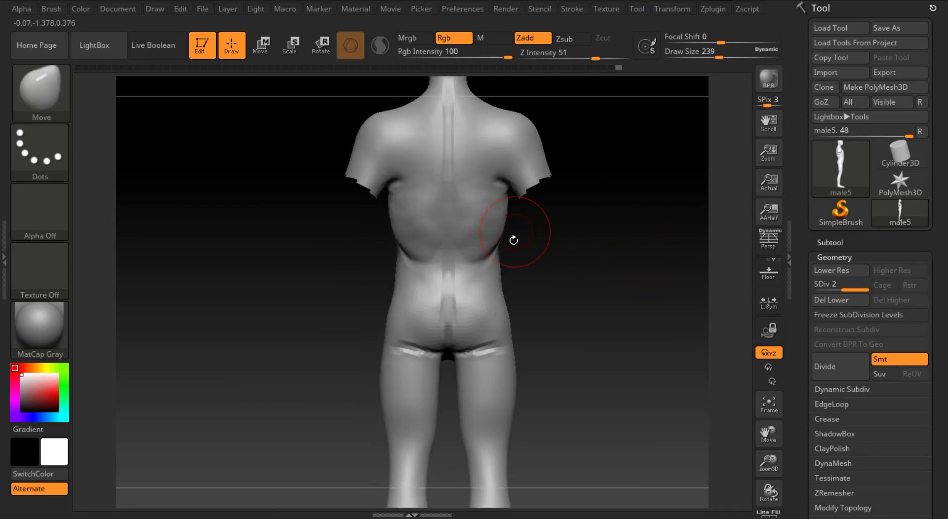
Switch to the ClayBuildup brush and even out the outer buttocks from behind at Draw Size 239.
key("b")
key("c")
key("b")
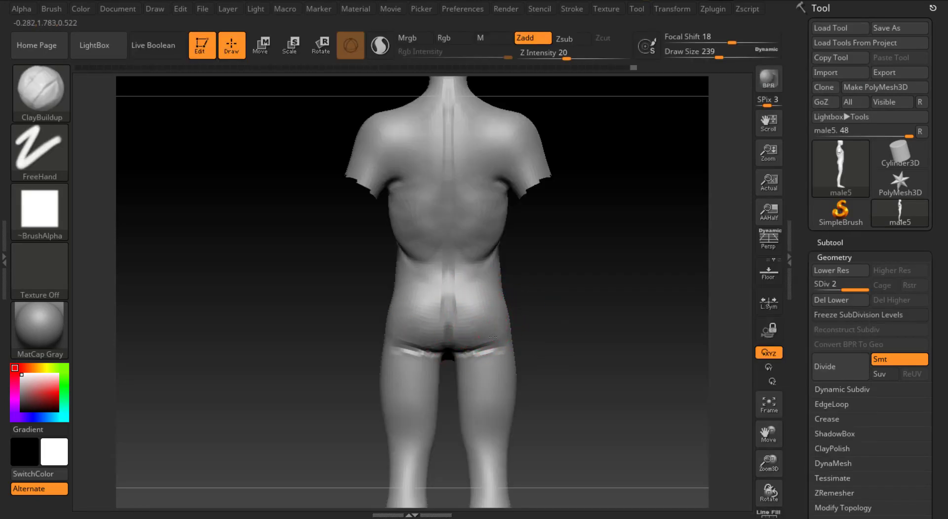
mouse_move(492, 318)
left_mouse_down("shift")
mouse_move(469, 329)
mouse_move(500, 335)
left_mouse_up("shift")
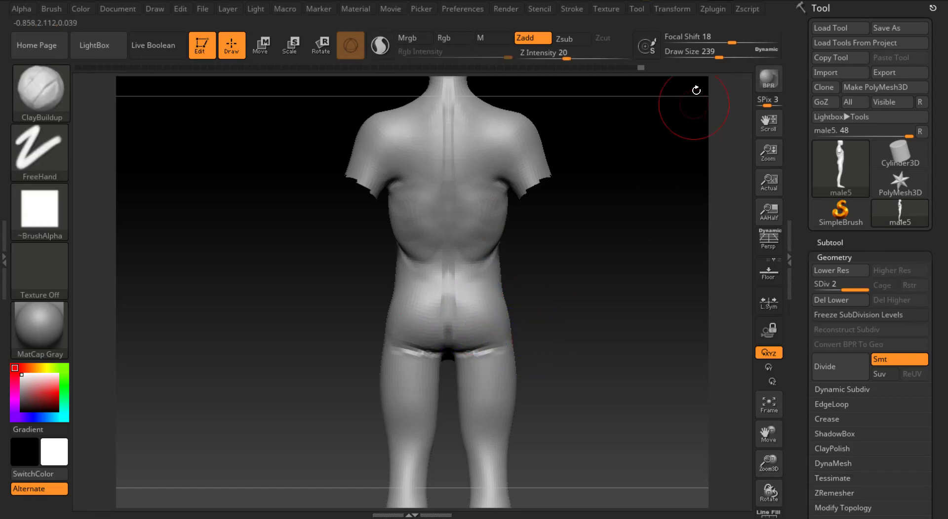
Adjust the back of the torso near the armpit with the Move brush at Draw Size 182.
key("b")
key("m")
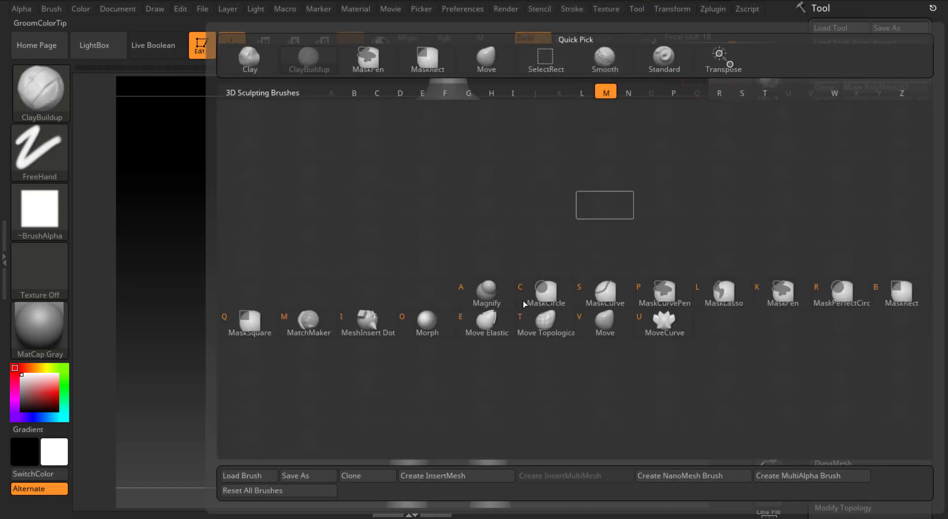
key("v")
left_click_drag(581, 263, 486, 194)
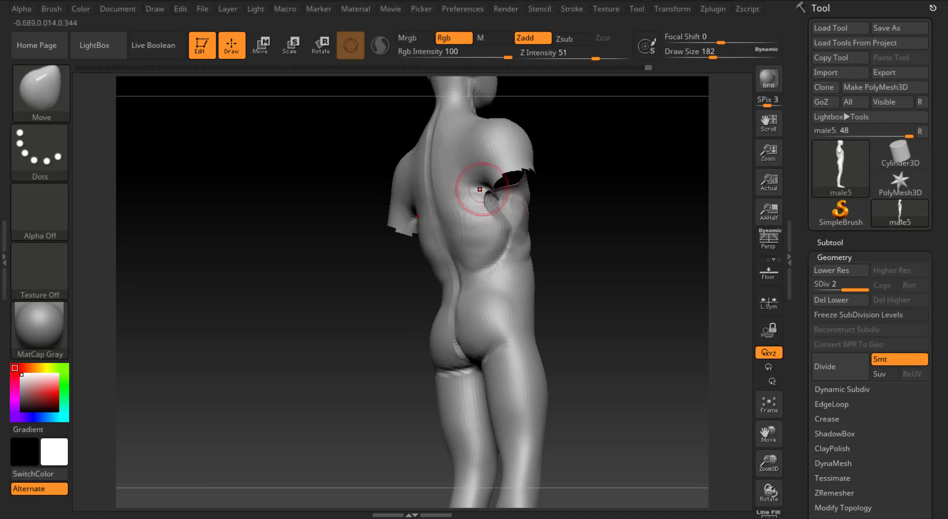
Build up and smooth the back muscles below the armpit with the ClayBuildup brush at Draw Size 163.
key("b")
key("c")
key("b")
left_click_drag(737, 391, 737, 434, "alt")
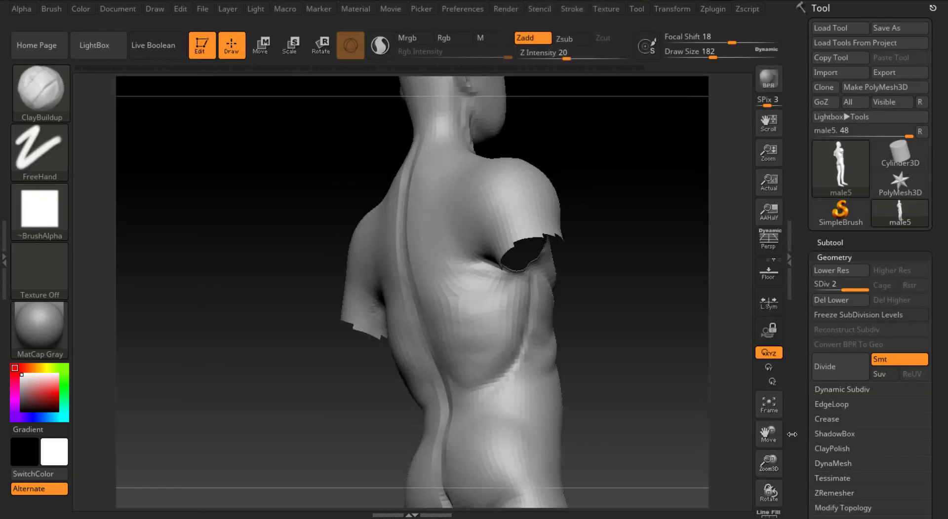
left_click(709, 56)
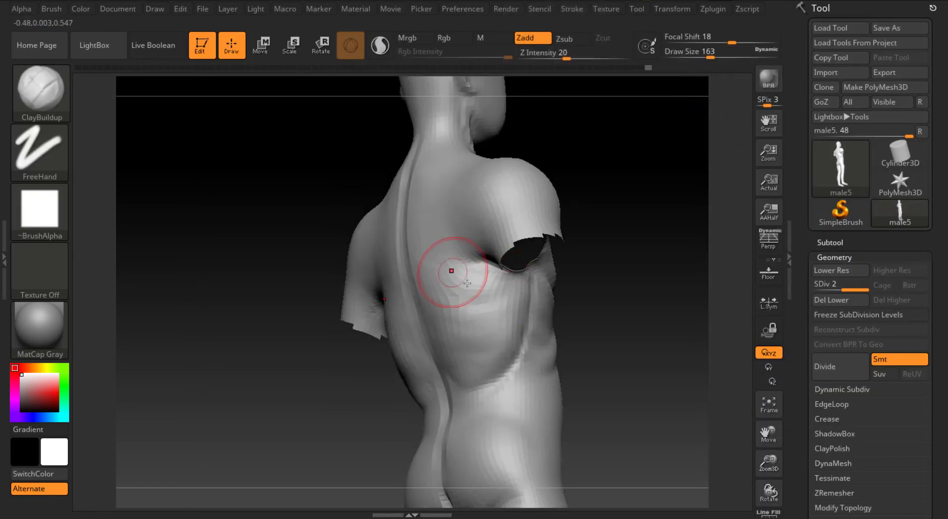
mouse_move(444, 294)
left_mouse_down()
mouse_move(461, 335)
mouse_move(471, 290)
left_mouse_up()
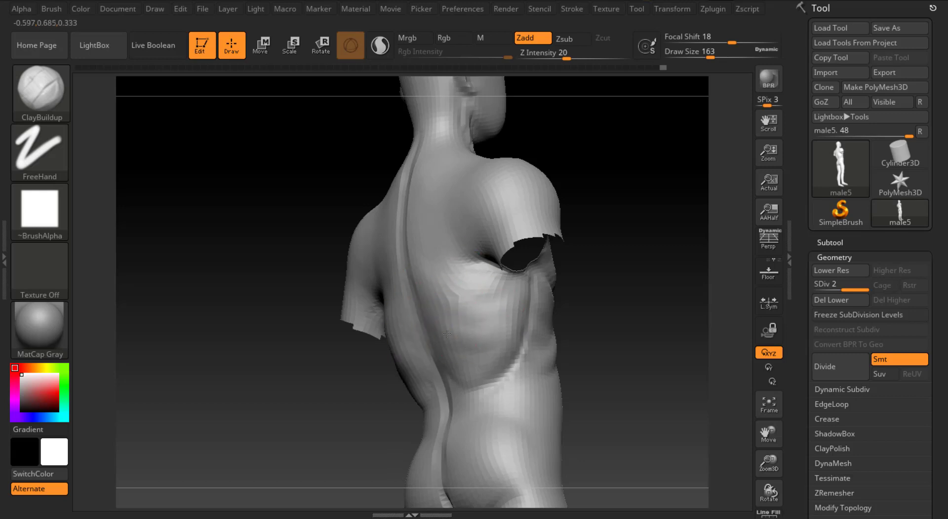
left_click_drag(556, 335, 502, 348)
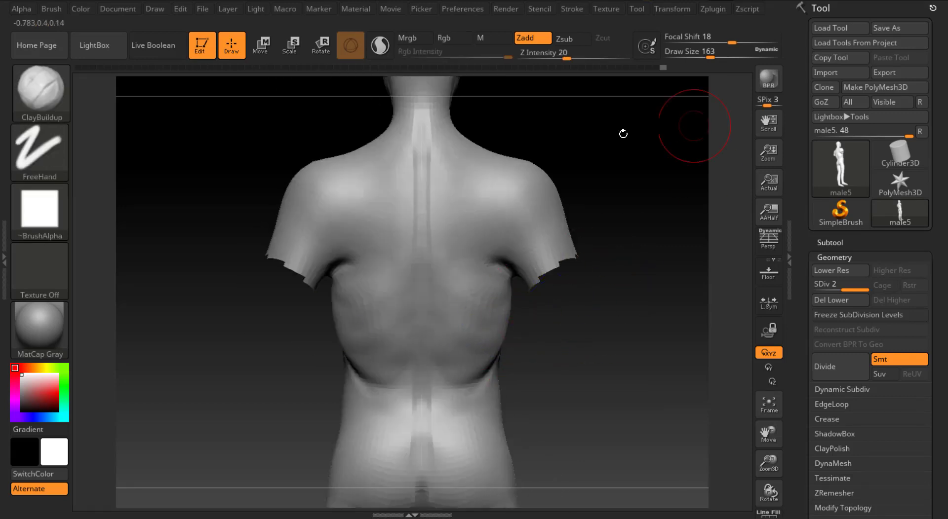
key("shift")
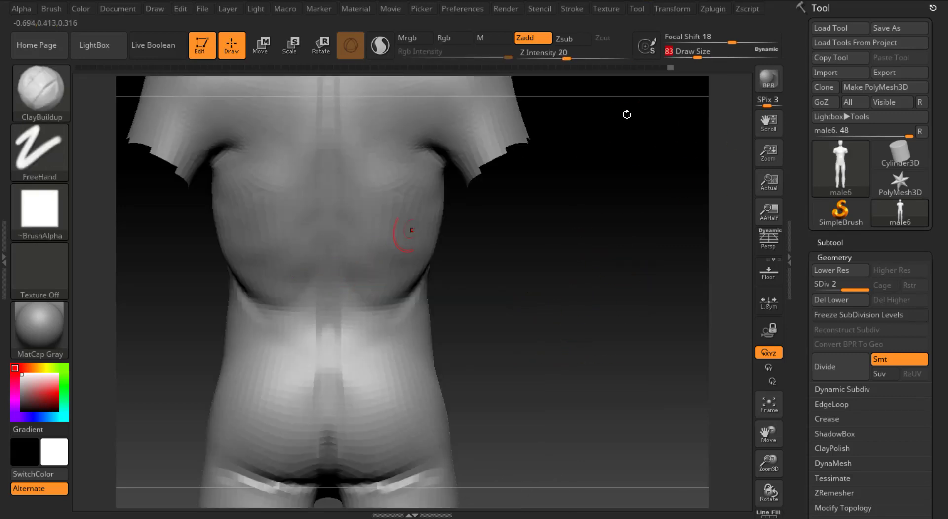
Build up the two vertical muscle columns beside the lower spine with ClayBuildup at Draw Size 87.
left_click(698, 56)
mouse_move(349, 354)
left_mouse_down()
mouse_move(343, 314)
mouse_move(347, 328)
mouse_move(356, 273)
left_mouse_up()
left_click_drag(347, 379, 353, 285)
left_click_drag(537, 310, 494, 296)
mouse_move(347, 257)
left_mouse_down()
mouse_move(346, 366)
mouse_move(358, 261)
left_mouse_up()
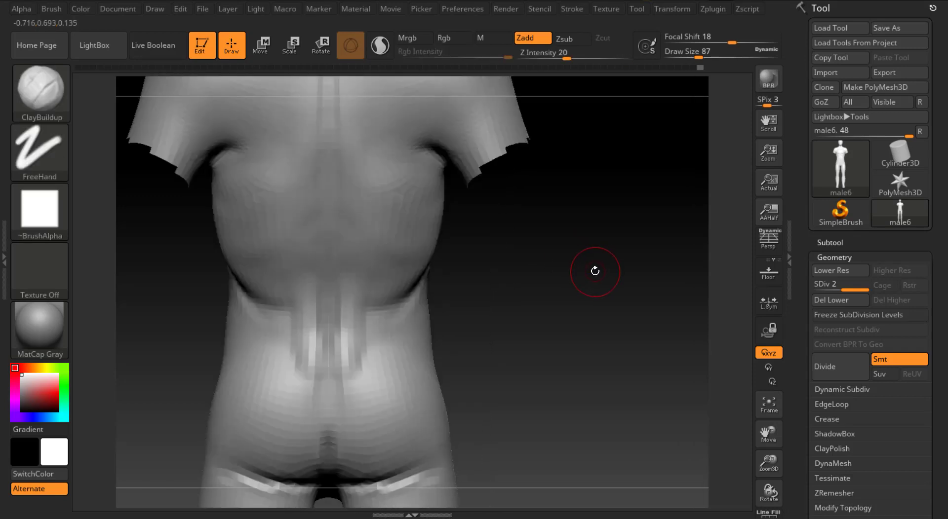
mouse_move(595, 271)
left_mouse_down()
mouse_move(554, 286)
mouse_move(567, 300)
mouse_move(594, 271)
left_mouse_up()
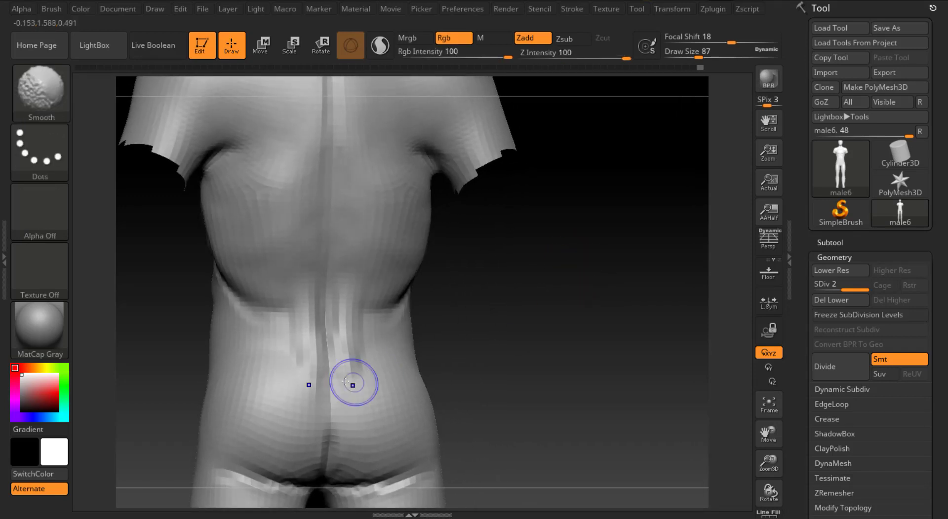
Blend the lower back columns and build up the upper outer buttocks with ClayBuildup at Draw Size 120.
mouse_move(451, 312)
left_mouse_down()
mouse_move(585, 254)
mouse_move(572, 294)
mouse_move(594, 286)
left_mouse_up()
left_click_drag(768, 463, 797, 382)
left_click_drag(706, 56, 704, 55)
left_click(303, 264)
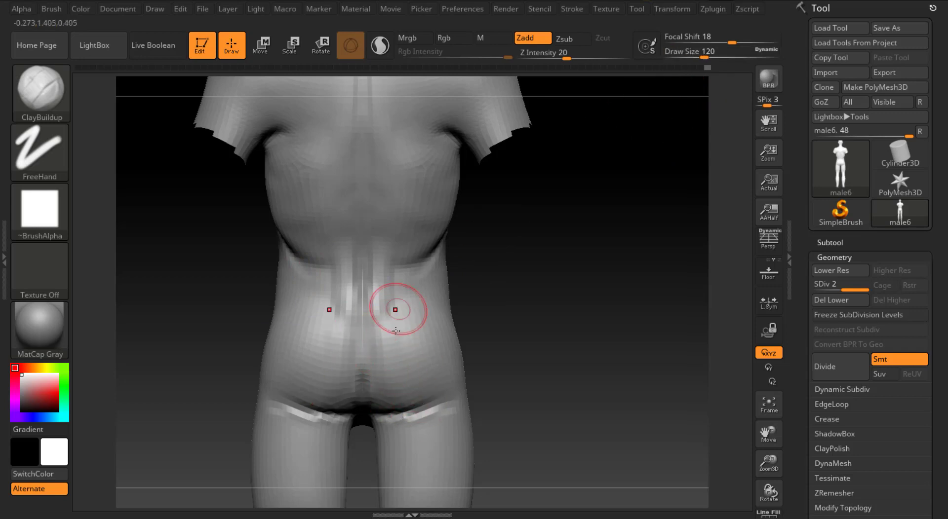
left_click_drag(533, 312, 499, 317)
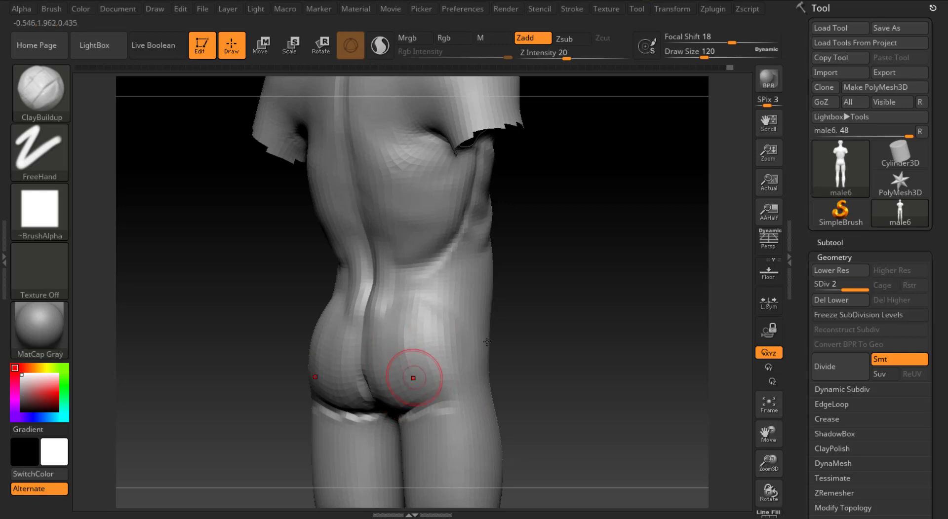
left_click_drag(487, 342, 403, 350, "shift")
left_click_drag(495, 327, 447, 352)
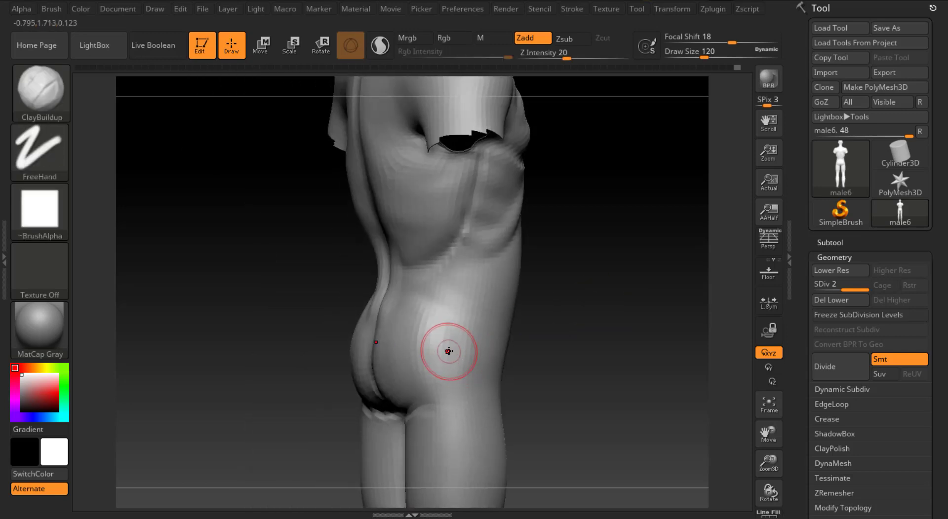
Try to build up the side of the hip with ClayBuildup at Draw Size 120, and undo the strokes.
left_click_drag(523, 371, 596, 340)
left_click_drag(451, 375, 481, 320)
left_click_drag(594, 342, 558, 353, "shift")
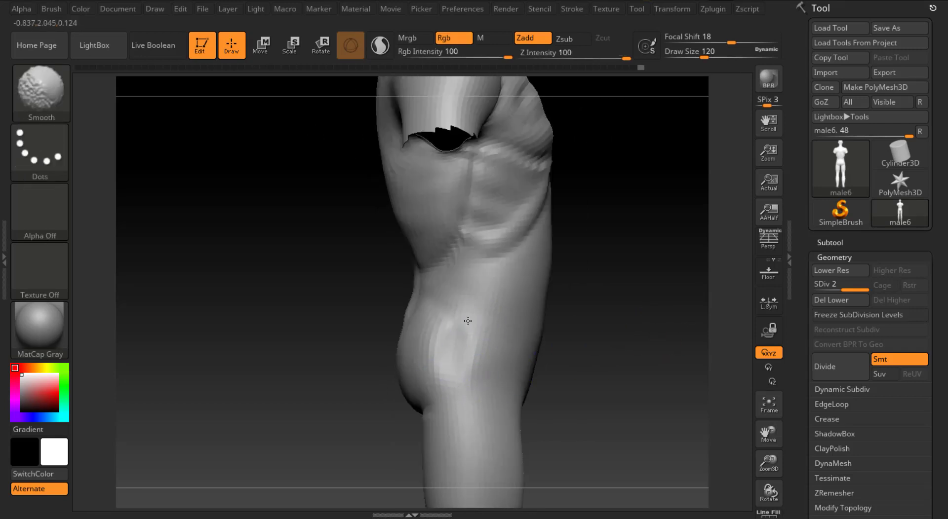
mouse_move(625, 308)
left_mouse_down()
mouse_move(642, 307)
mouse_move(614, 166)
left_mouse_up()
key("ctrl+z")
key("ctrl+z")
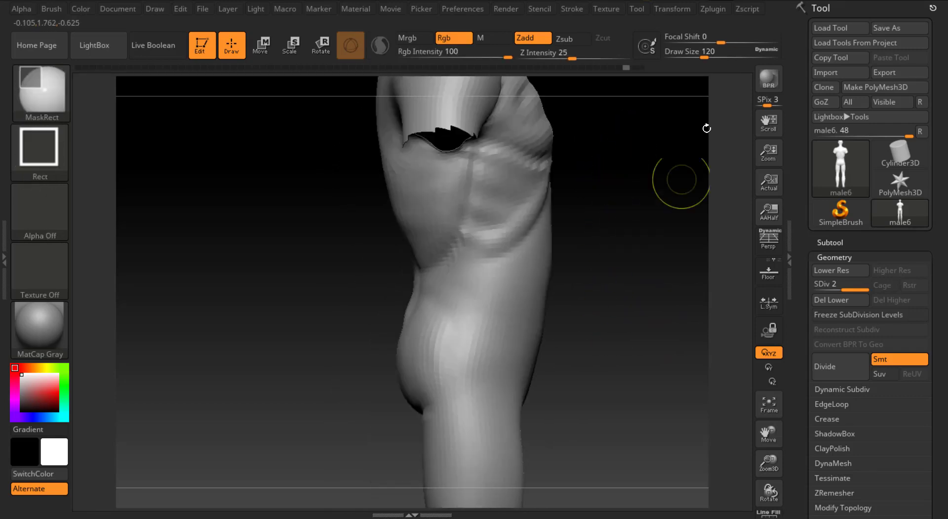
Carve the hollow on the outer side of the buttocks with ClayBuildup at Draw Size 167 and smooth it.
left_click_drag(705, 52, 710, 50)
mouse_move(464, 340)
left_mouse_down("alt")
mouse_move(451, 343)
mouse_move(452, 373)
mouse_move(460, 372)
left_mouse_up("alt")
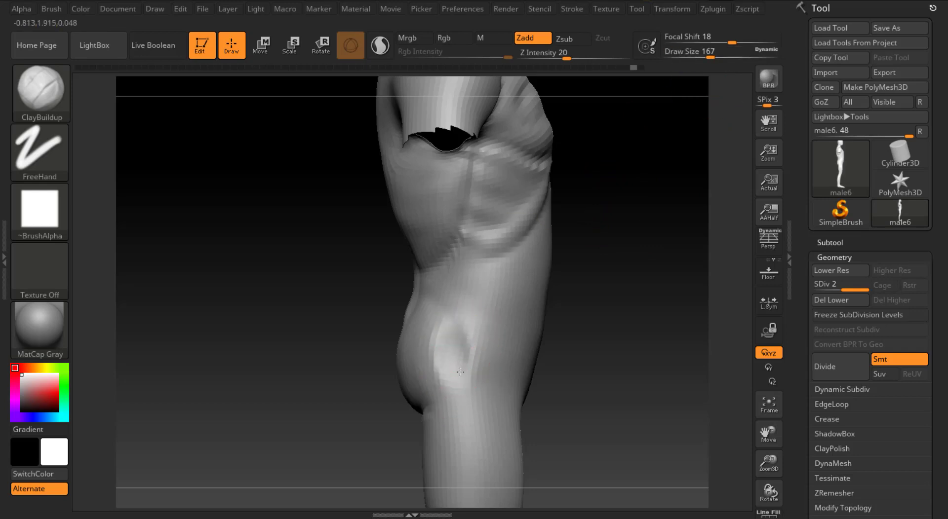
mouse_move(520, 258)
left_mouse_down()
mouse_move(602, 275)
mouse_move(409, 312)
left_mouse_up()
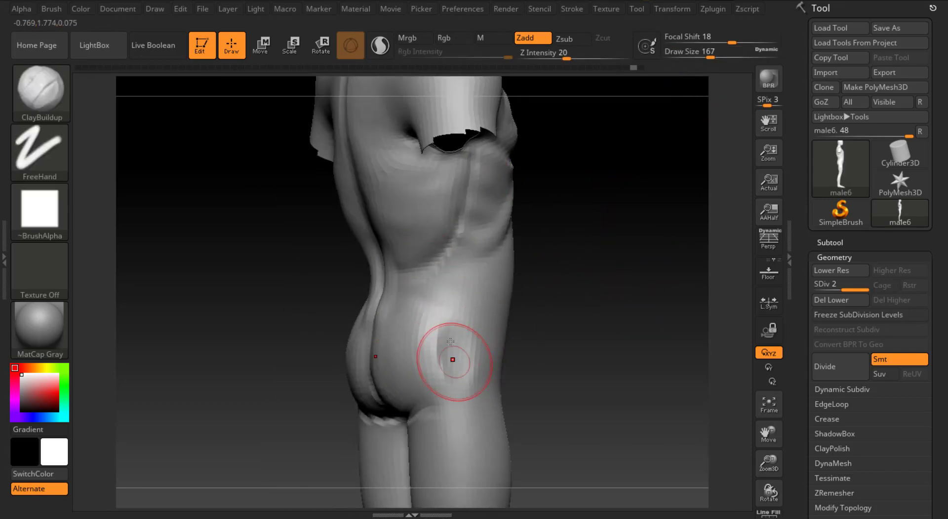
mouse_move(442, 387)
left_mouse_down("alt")
mouse_move(430, 339)
mouse_move(455, 362)
left_mouse_up("alt")
left_click_drag(548, 352, 599, 298)
key("shift")
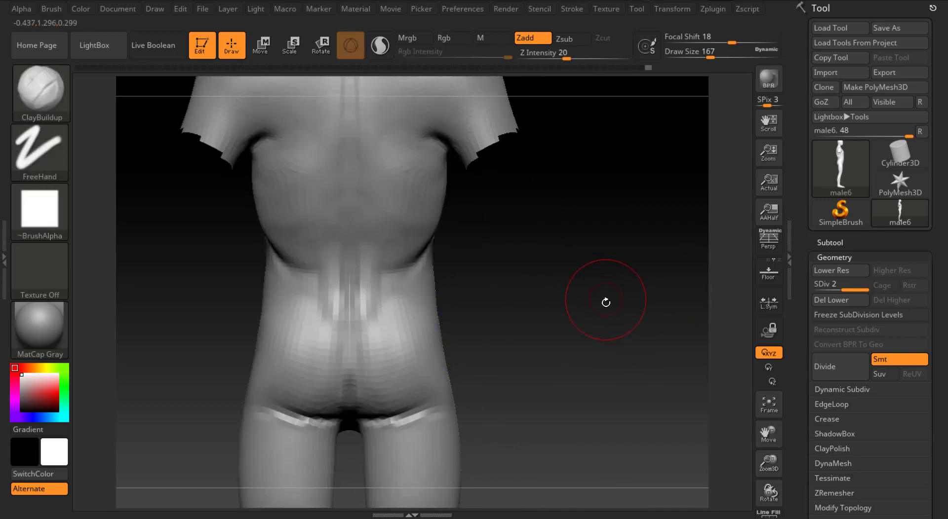
Show the side-torso anatomy reference and build up the external oblique above the hip with ClayBuildup at Draw Size 124.
left_click_drag(636, 242, 543, 257)
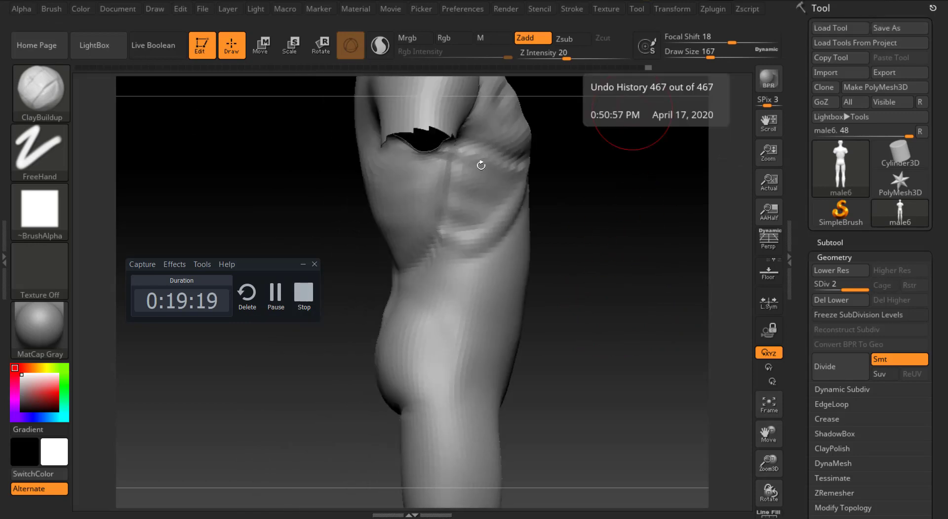
left_click(302, 264)
key("shift+z")
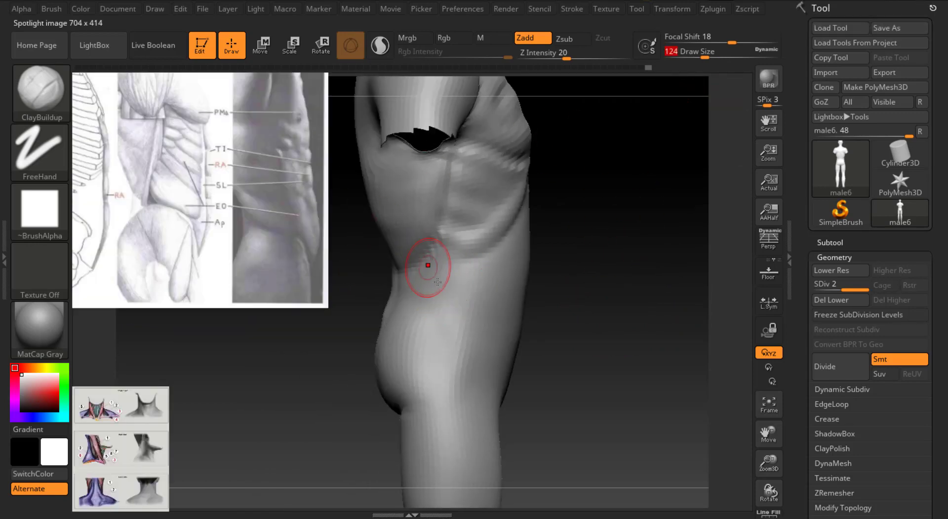
mouse_move(437, 282)
left_mouse_down()
mouse_move(446, 277)
mouse_move(469, 306)
mouse_move(452, 296)
mouse_move(434, 260)
mouse_move(488, 311)
left_mouse_up()
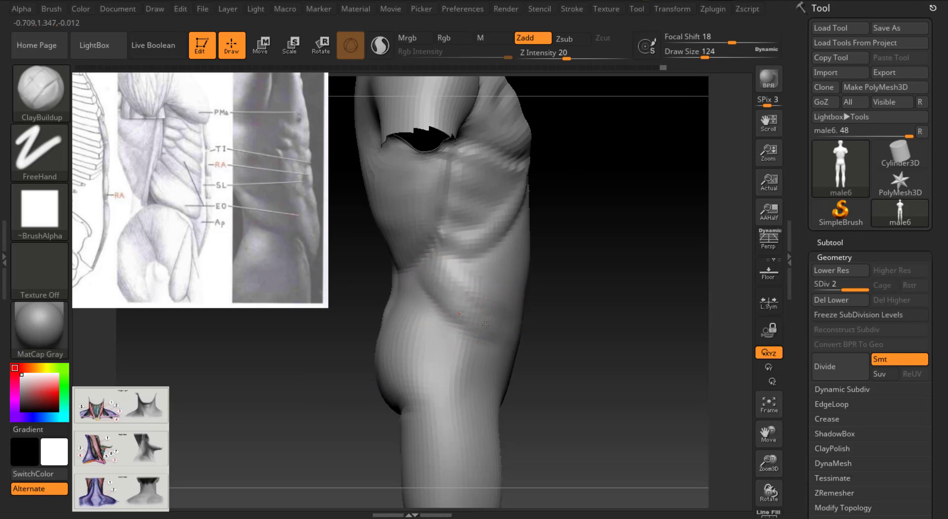
mouse_move(721, 267)
left_mouse_down("shift")
mouse_move(674, 265)
mouse_move(637, 288)
left_mouse_up("shift")
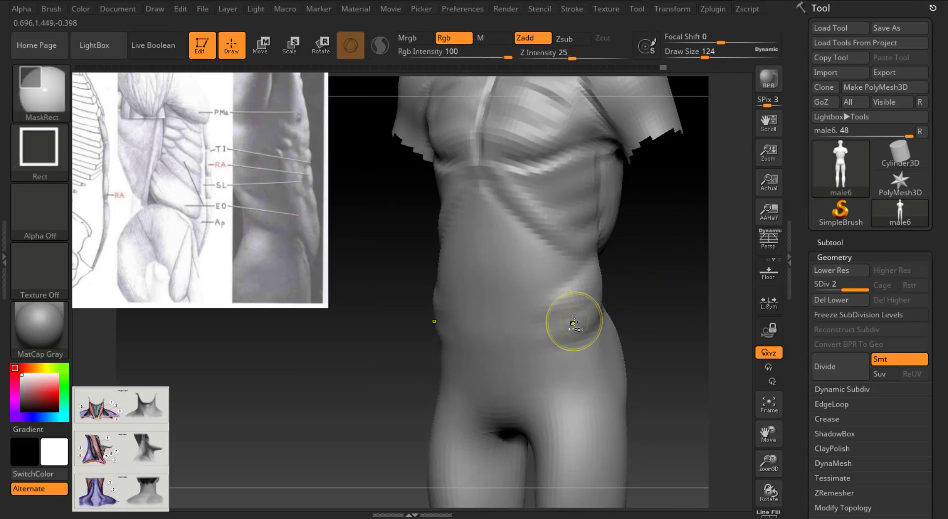
Extend the oblique bulge toward the front of the abdomen with ClayBuildup at Draw Size 124 and smooth its edges.
left_click_drag(583, 306, 557, 303)
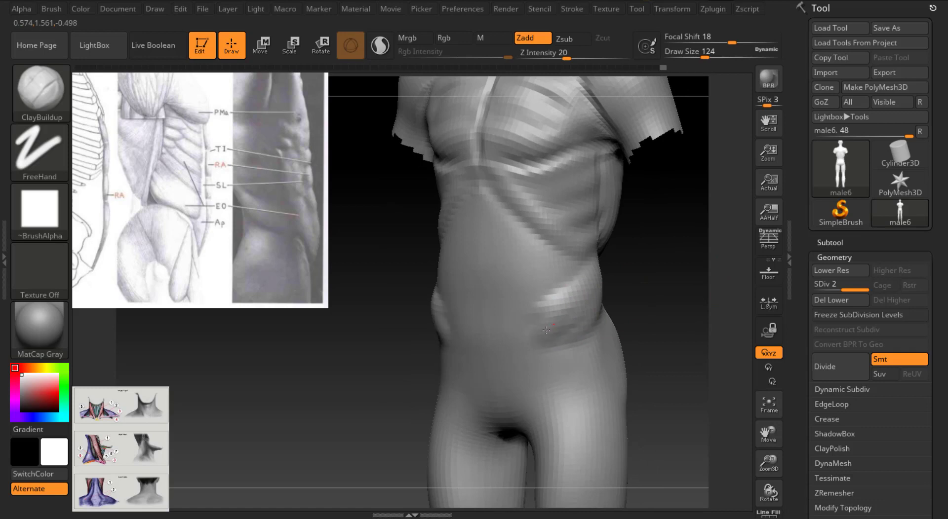
key("shift")
left_click_drag(661, 228, 696, 228)
mouse_move(555, 298)
left_mouse_down("shift")
mouse_move(546, 321)
mouse_move(545, 310)
left_mouse_up("shift")
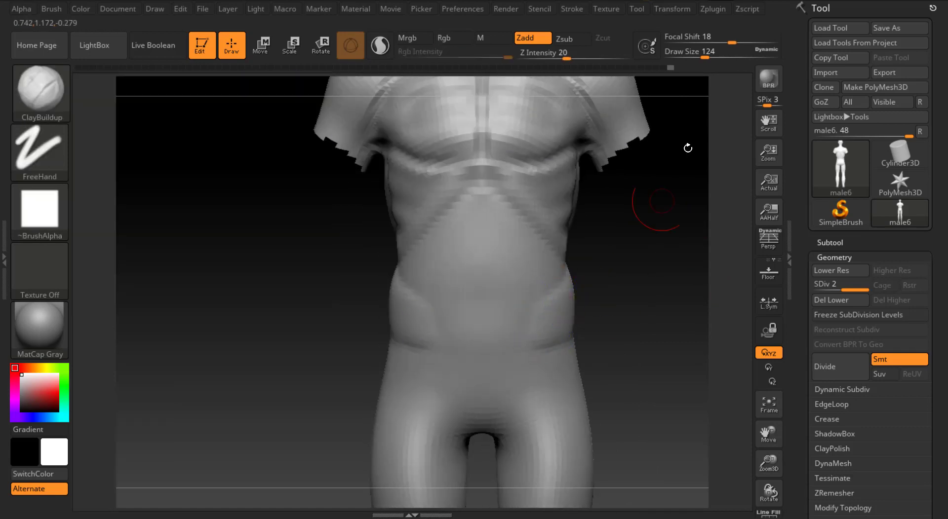
Import the reference image Capffture.JPG as a texture and add it to Spotlight.
left_click(606, 9)
left_click(629, 84)
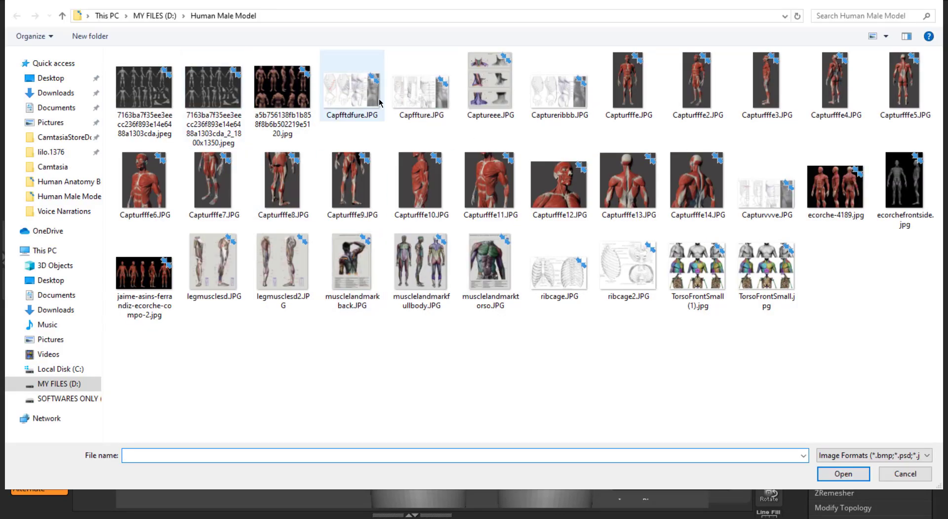
double_click(419, 93)
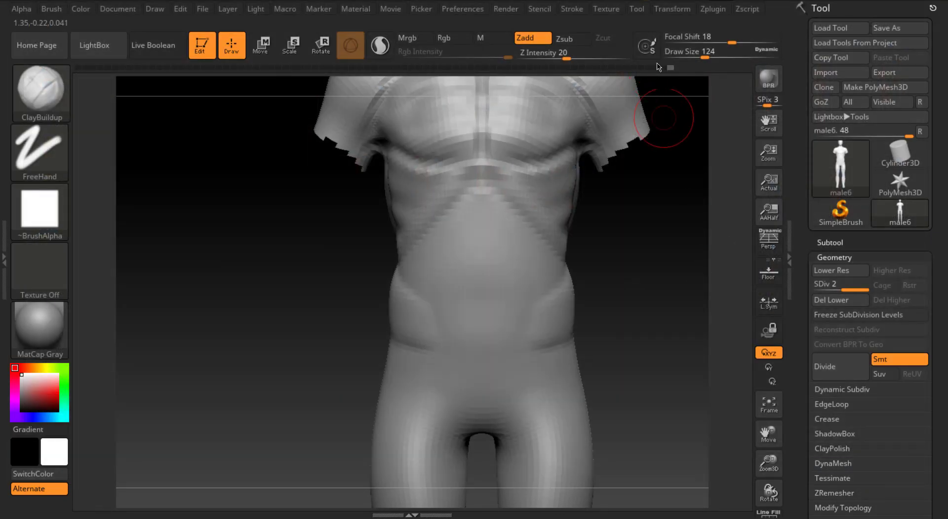
left_click(606, 9)
left_click(700, 257)
left_click(711, 287)
Enlarge and arrange the front-torso reference beside the model, with the other anatomy images below it, and leave Spotlight editing.
mouse_move(428, 197)
left_mouse_down()
mouse_move(398, 182)
mouse_move(358, 200)
left_mouse_up()
left_click(298, 204)
left_click_drag(297, 204, 130, 99)
key("z")
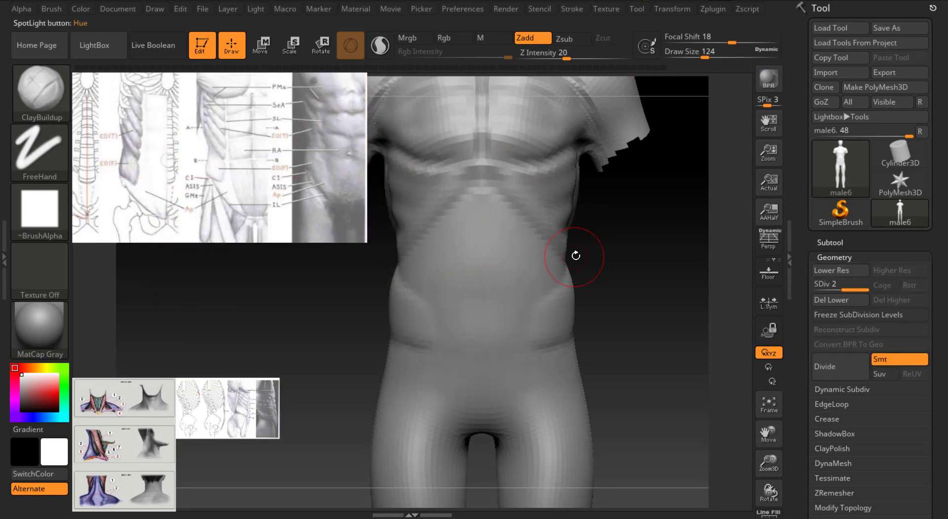
key("z")
key("z")
Build up the upper edge of the external oblique with ClayBuildup at Draw Size 71, and smooth it into the abdomen at Draw Size 128.
left_click_drag(705, 51, 695, 51)
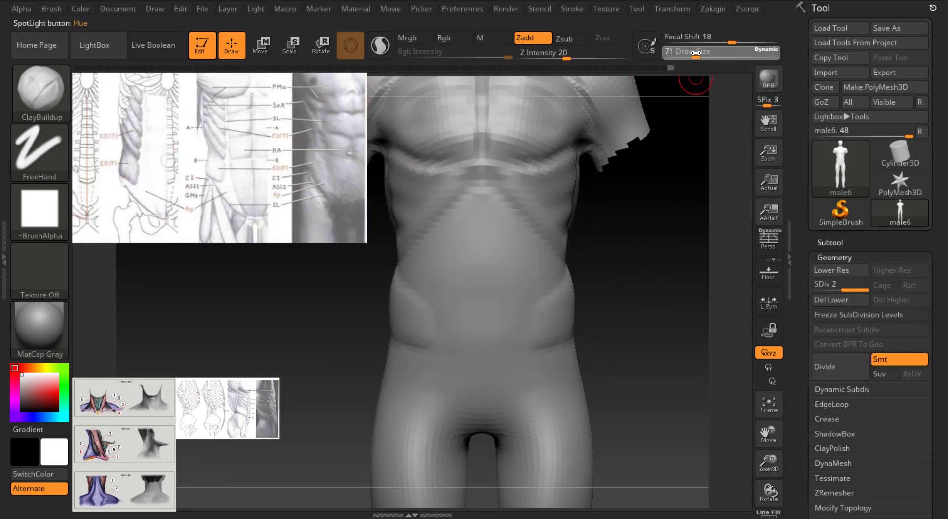
left_click_drag(678, 222, 596, 262)
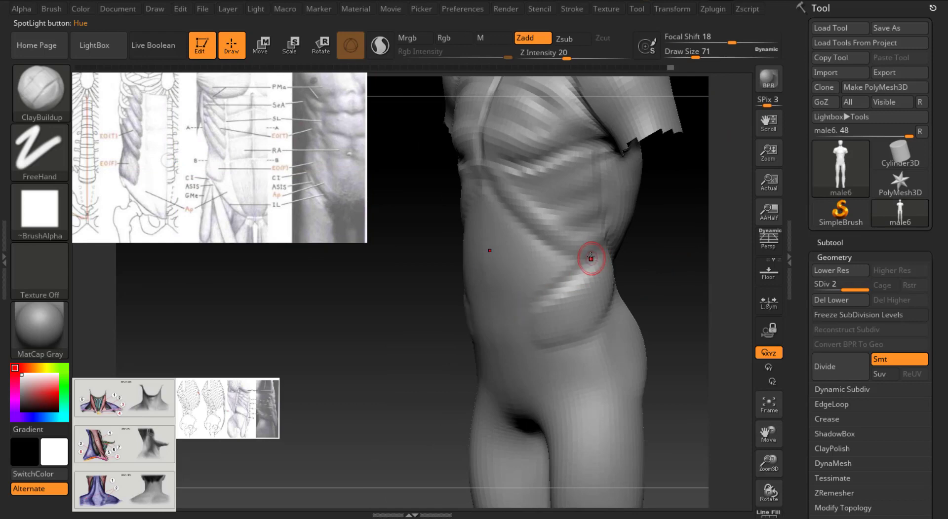
right_click_drag(590, 257, 622, 290)
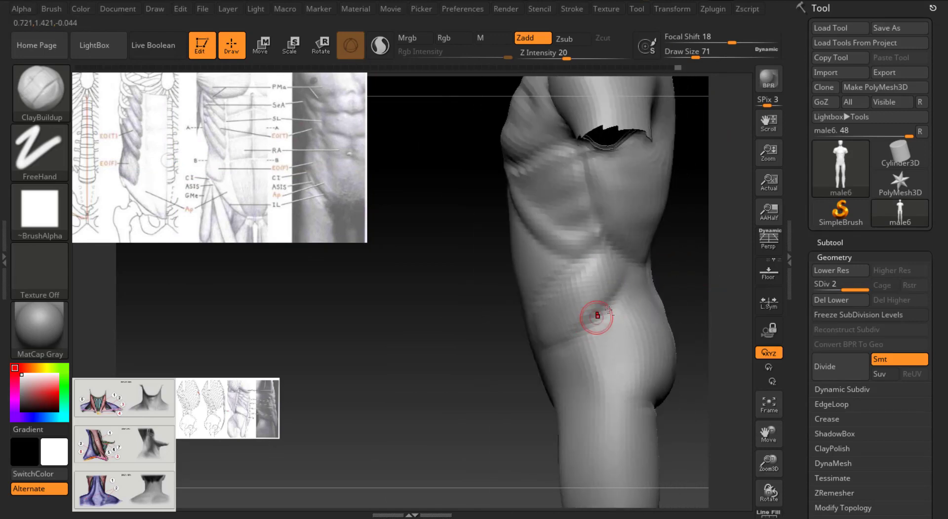
left_click_drag(448, 362, 656, 286, "shift")
left_click_drag(695, 53, 705, 53)
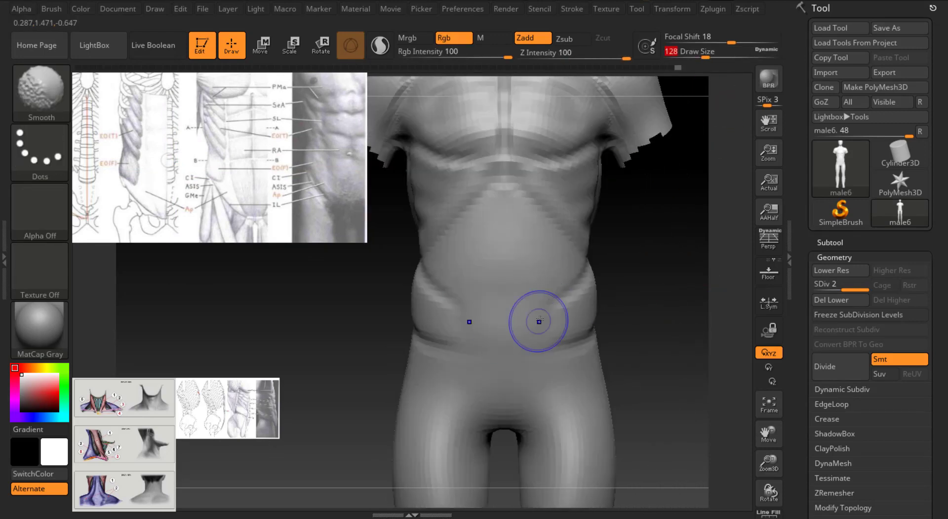
left_click_drag(538, 321, 565, 327, "shift")
mouse_move(641, 250)
left_mouse_down()
mouse_move(614, 273)
mouse_move(725, 239)
mouse_move(661, 227)
left_mouse_up()
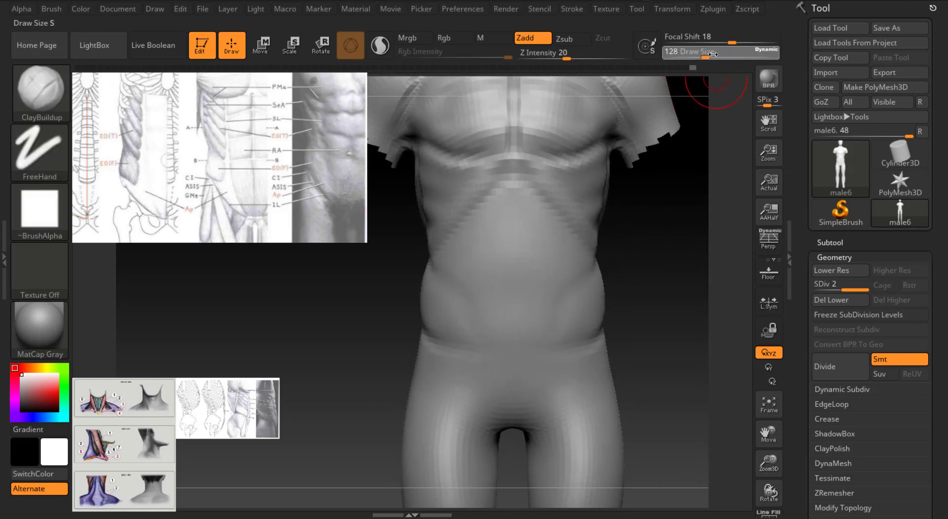
Add slanted finger-like muscle bands along both sides of the lower ribcage with ClayBuildup at Draw Size 104.
left_click_drag(712, 53, 701, 54)
left_click_drag(697, 181, 626, 196)
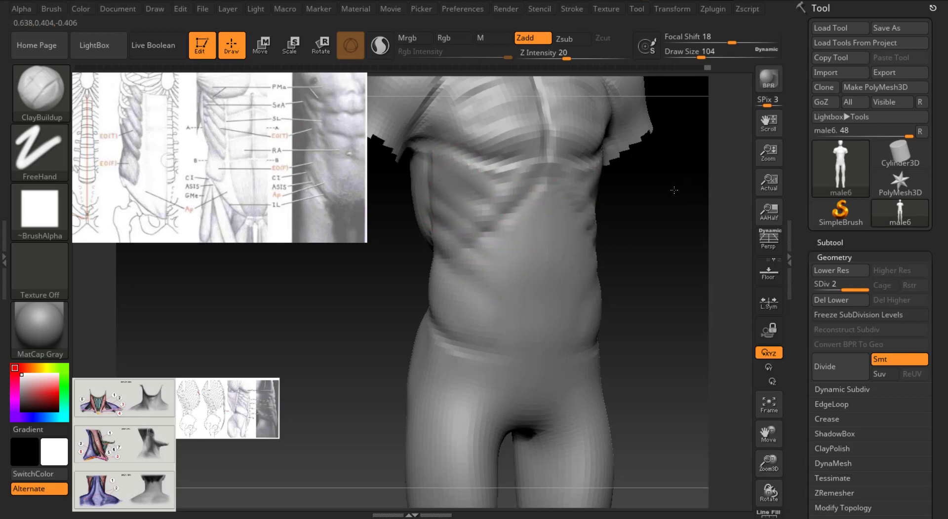
left_click_drag(674, 190, 554, 213)
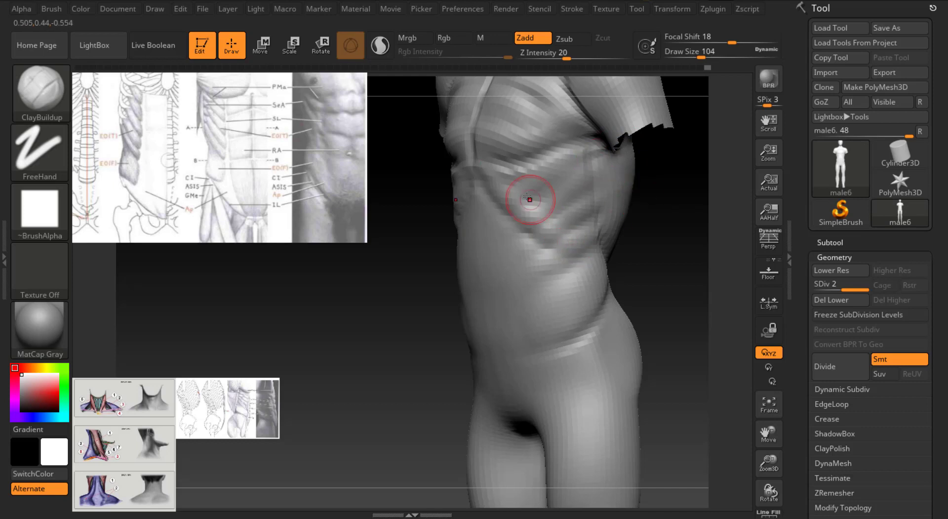
left_click_drag(722, 219, 706, 244)
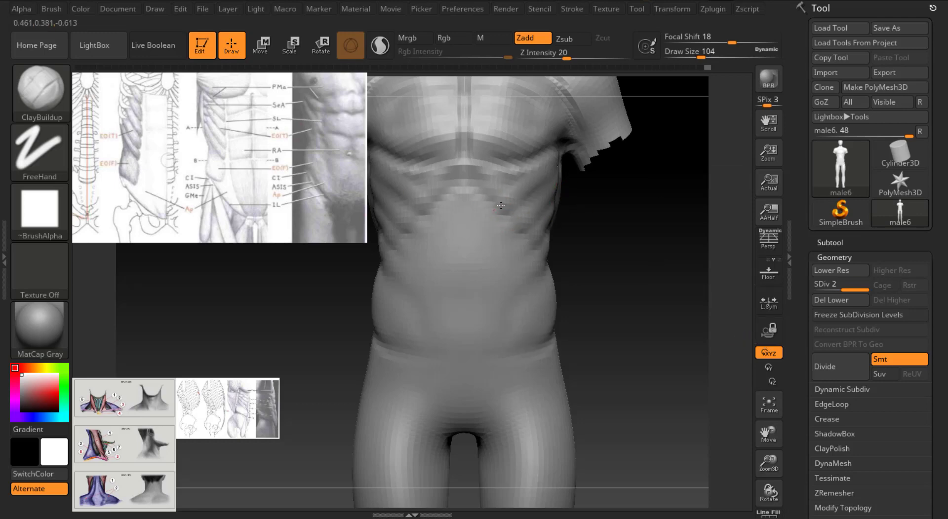
mouse_move(612, 208)
left_mouse_down()
mouse_move(558, 232)
mouse_move(649, 224)
mouse_move(673, 236)
mouse_move(571, 251)
mouse_move(691, 225)
mouse_move(716, 232)
left_mouse_up()
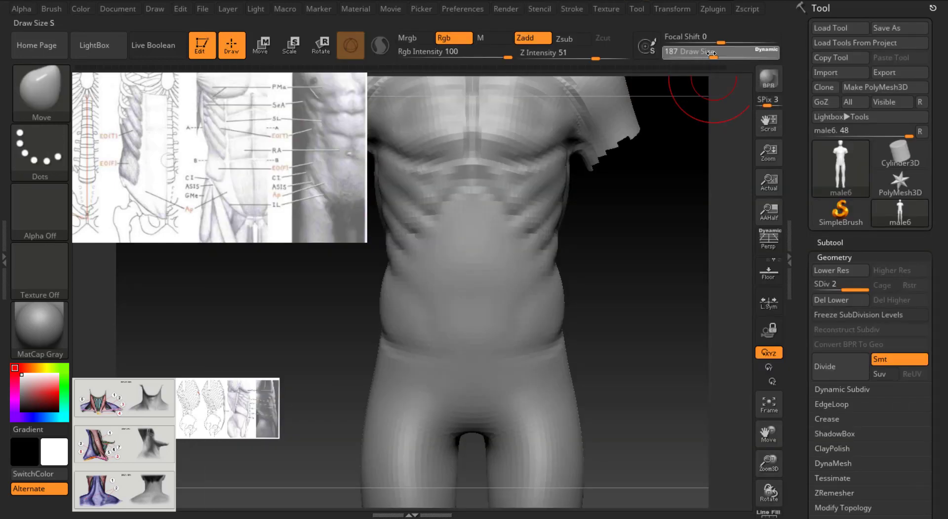
Reshape the rib bands and the waist contour from front and side views with the Move brush at Draw Size 128.
left_click(704, 56)
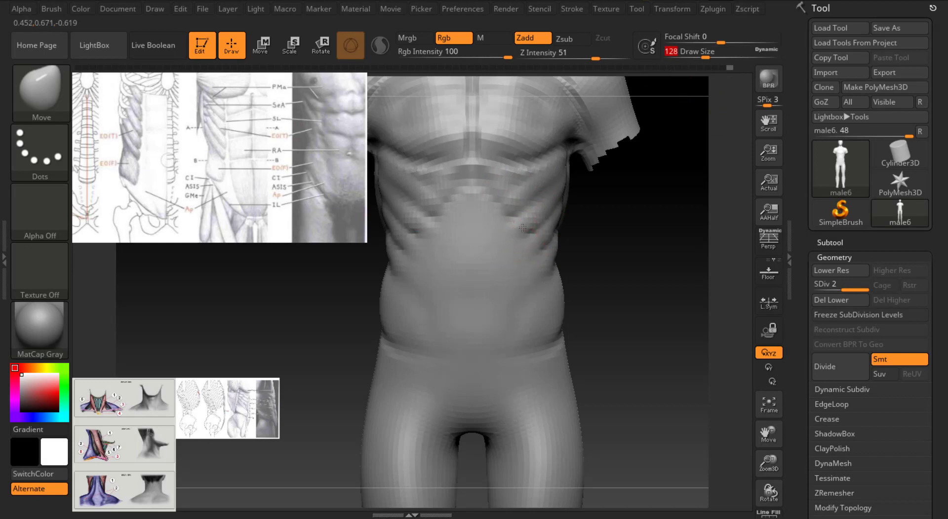
left_click_drag(628, 218, 554, 239)
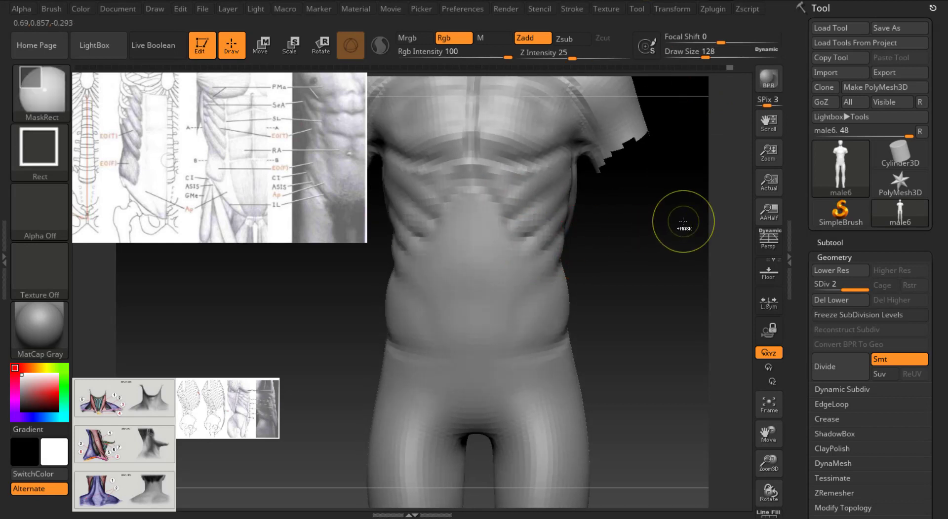
mouse_move(683, 218)
left_mouse_down()
mouse_move(705, 209)
mouse_move(423, 195)
left_mouse_up()
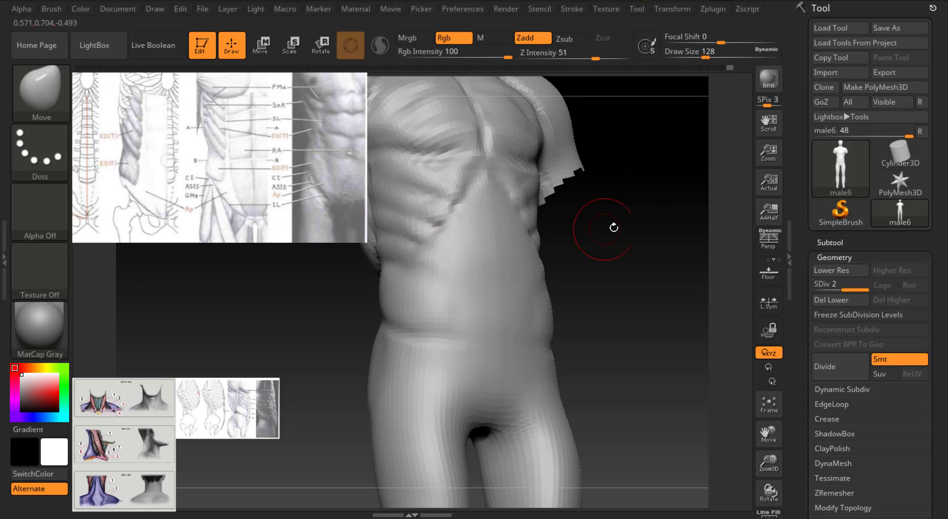
left_click_drag(614, 227, 434, 242)
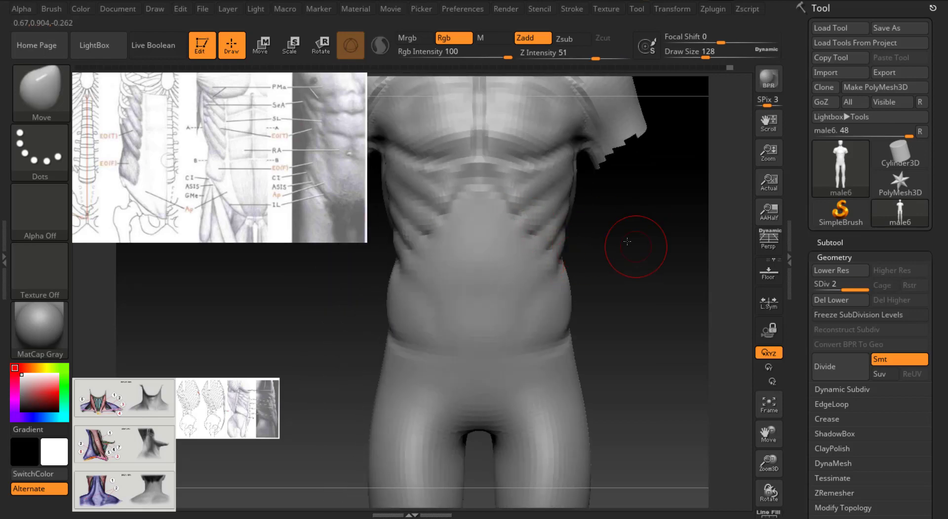
left_click_drag(626, 242, 508, 244)
left_click_drag(635, 233, 518, 243)
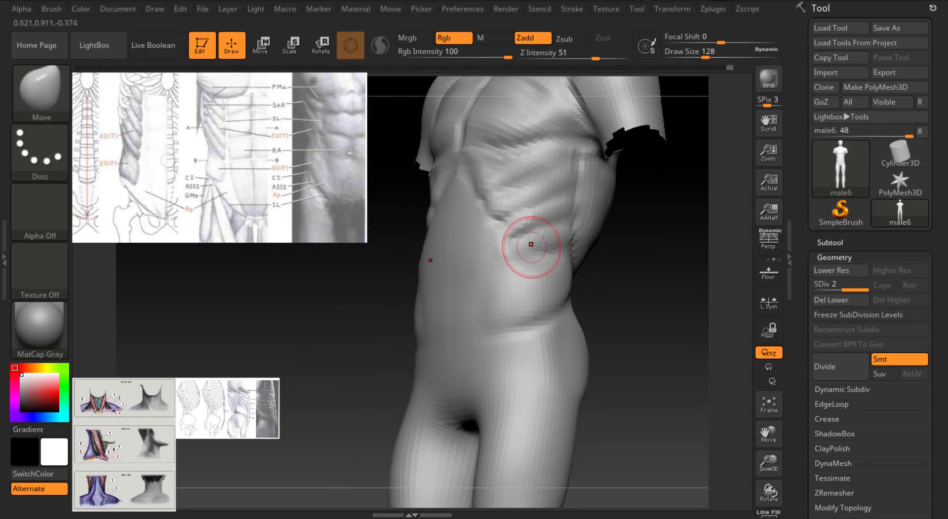
left_click_drag(650, 213, 656, 220)
left_click_drag(767, 469, 814, 453)
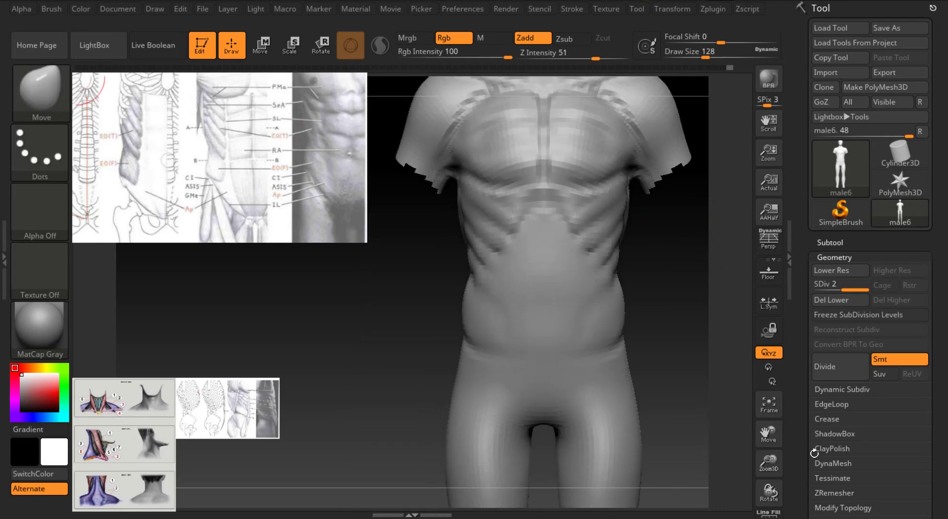
Undo the last edit, smooth the side of the ribcage at Draw Size 177, and refine the costal arch with Move at Draw Size 136.
key("ctrl")
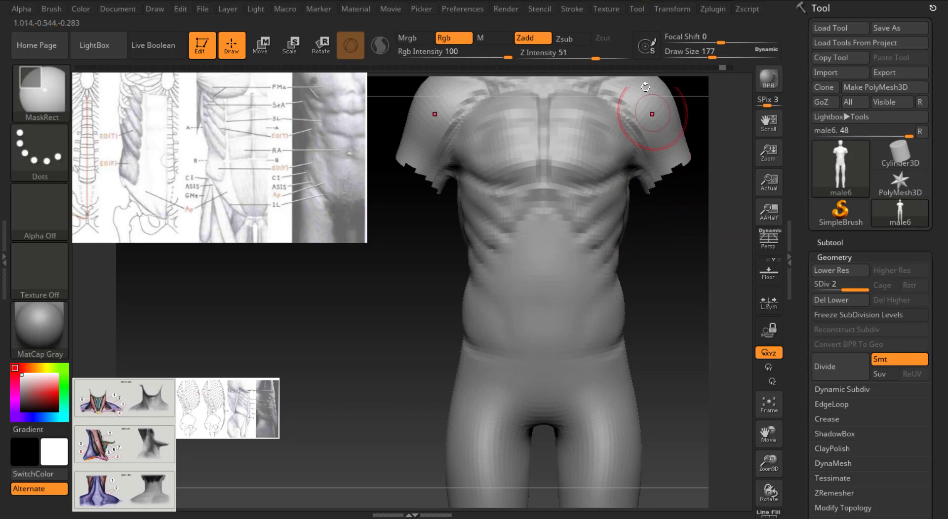
key("ctrl+z")
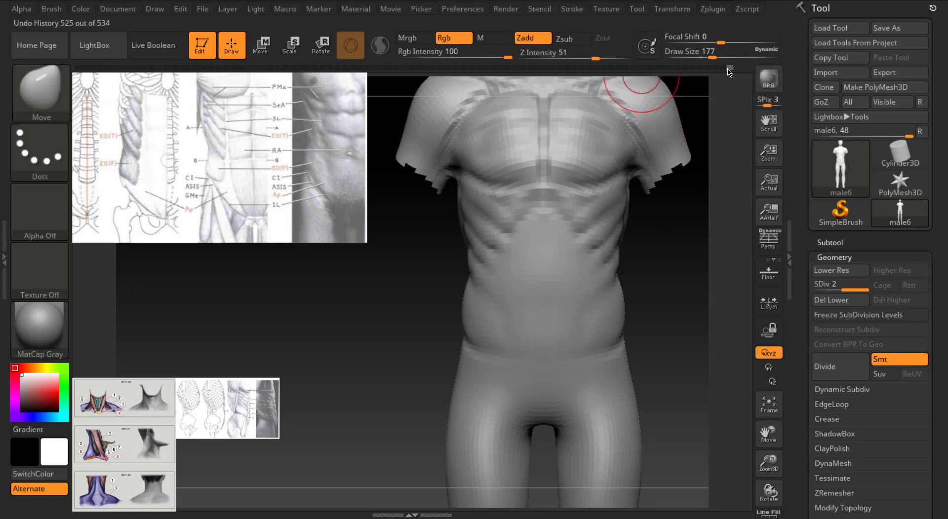
left_click_drag(719, 203, 618, 195)
key("shift")
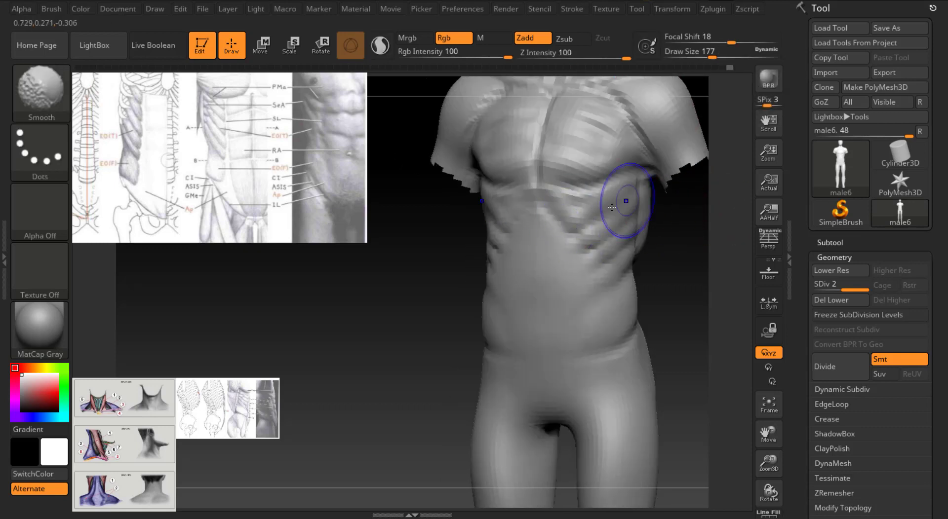
right_click_drag(617, 255, 685, 171)
left_click(706, 55)
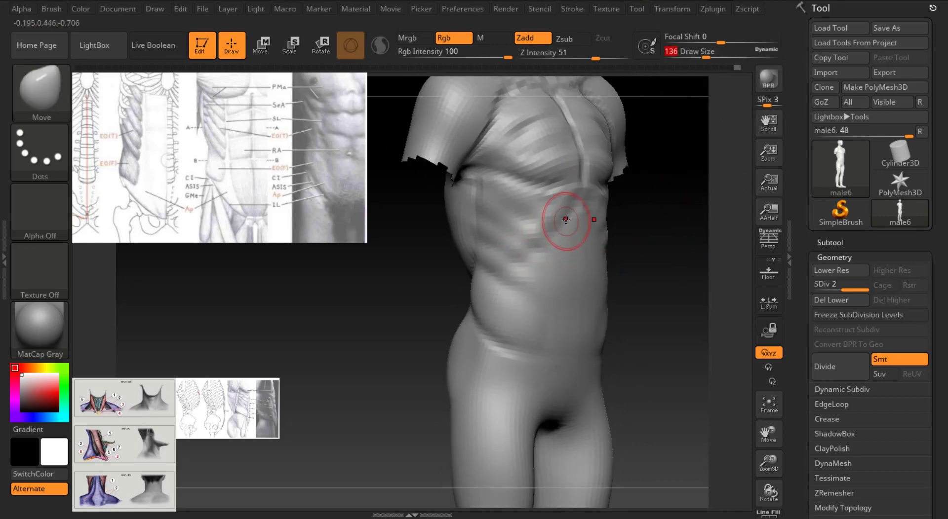
Refine the muscle bands at the side of the lower ribcage with ClayBuildup at Draw Size 83.
key("b")
key("c")
key("b")
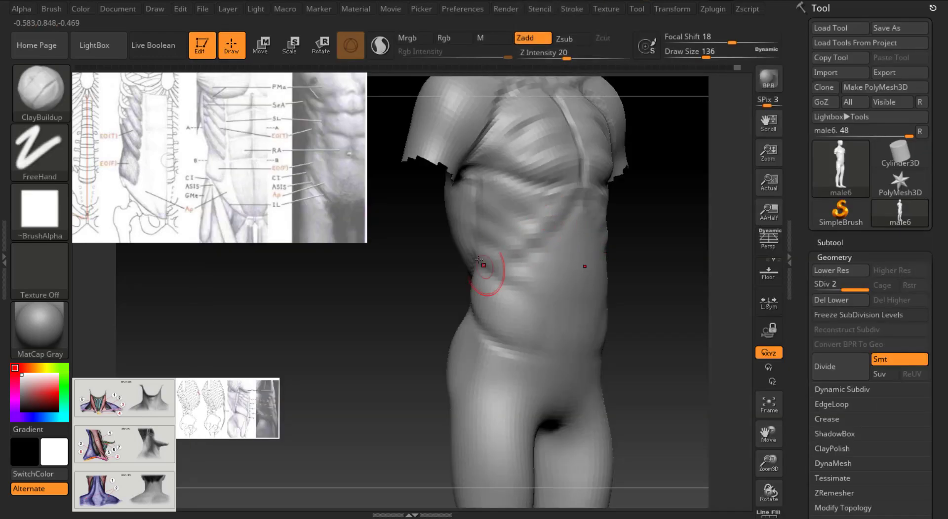
left_click(697, 54)
left_click_drag(719, 219, 622, 239)
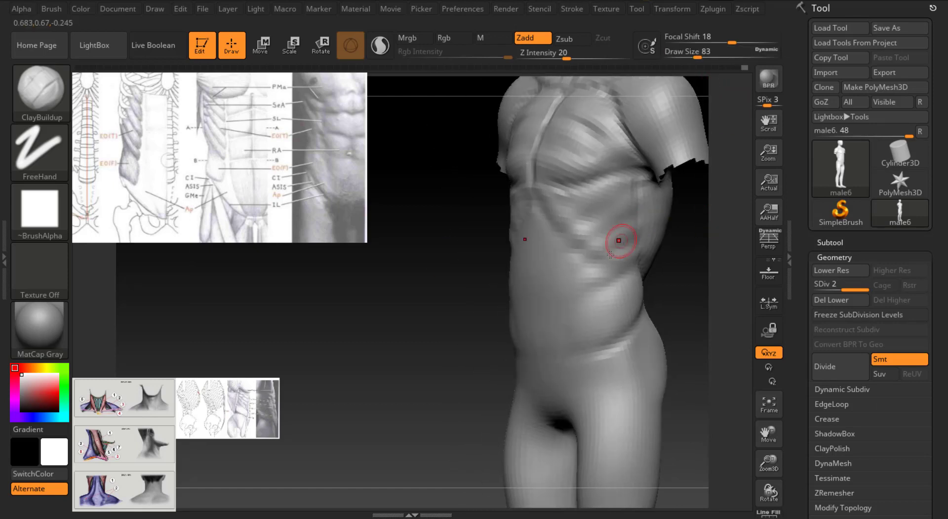
left_click_drag(692, 227, 584, 252)
left_click_drag(709, 262, 715, 326)
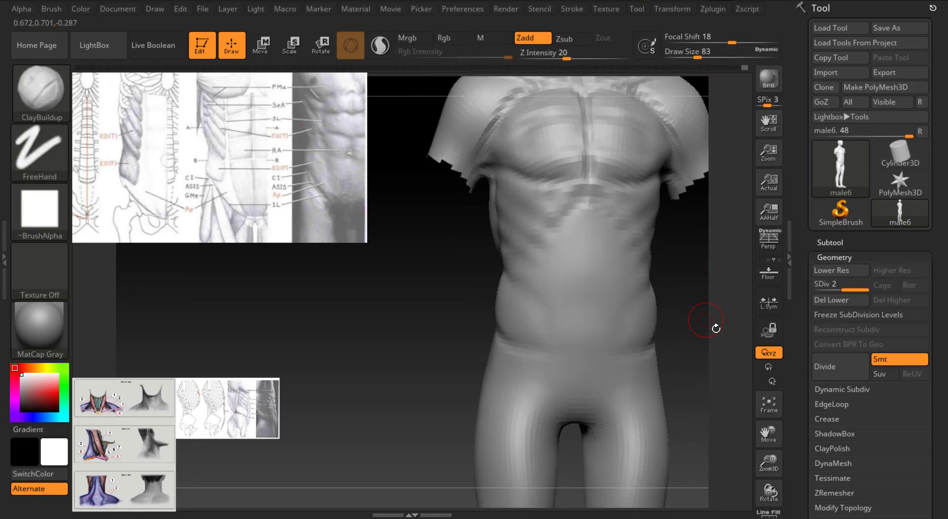
Build up a rounded pubic mound between the thighs with ClayBuildup and smooth it at Draw Size 145.
left_click(703, 53)
left_click_drag(747, 426, 599, 261, "shift")
left_click(707, 57)
mouse_move(536, 375)
left_mouse_down()
mouse_move(535, 340)
mouse_move(536, 383)
left_mouse_up()
left_click_drag(689, 273, 690, 302)
left_click_drag(548, 339, 563, 320, "shift")
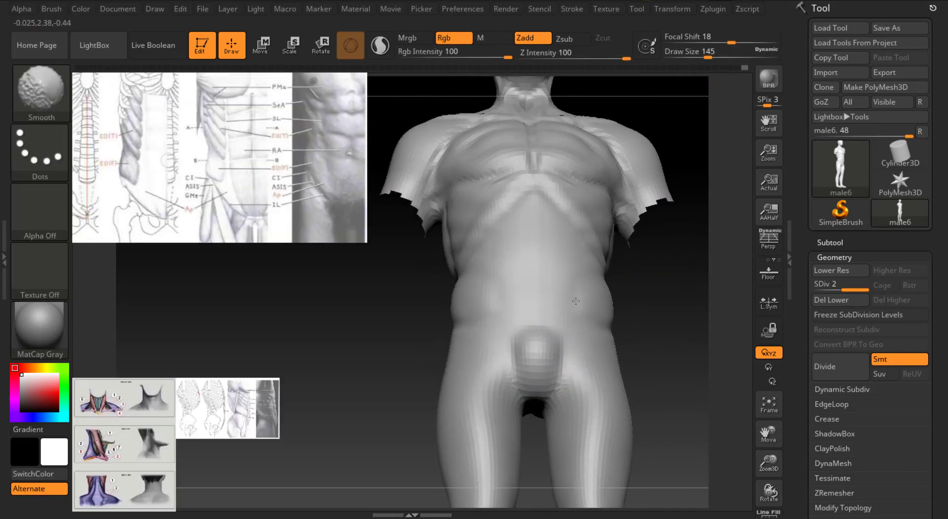
left_click_drag(667, 282, 700, 325)
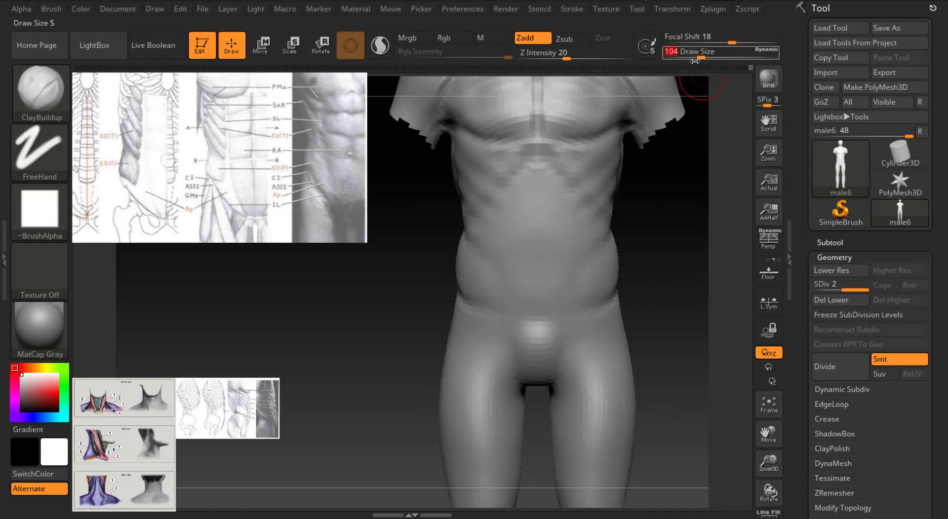
Carve the inguinal creases from the hips down to the groin with DamStandard at Draw Size 94, undoing an unwanted stroke.
key("b")
key("d")
key("s")
left_click(699, 57)
left_click_drag(636, 273, 669, 279)
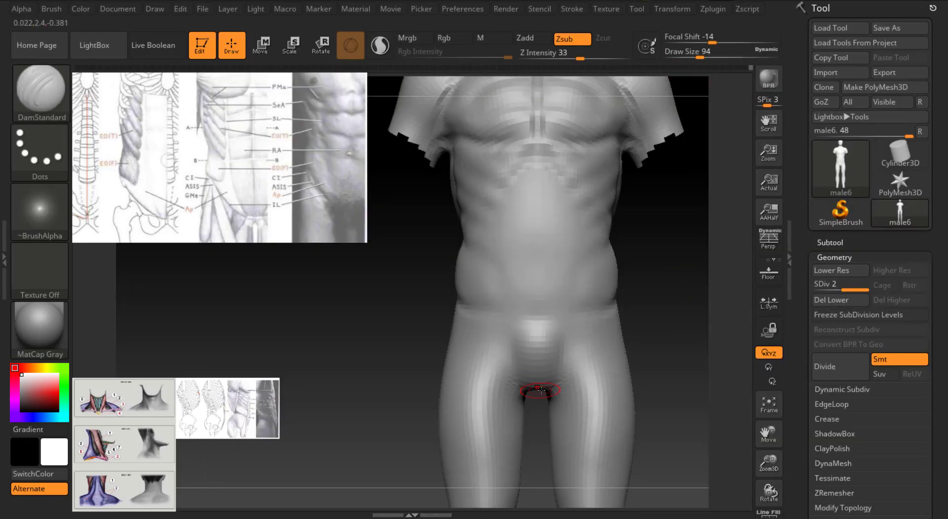
mouse_move(573, 339)
left_mouse_down()
mouse_move(565, 375)
mouse_move(575, 320)
mouse_move(589, 316)
left_mouse_up()
key("ctrl+z")
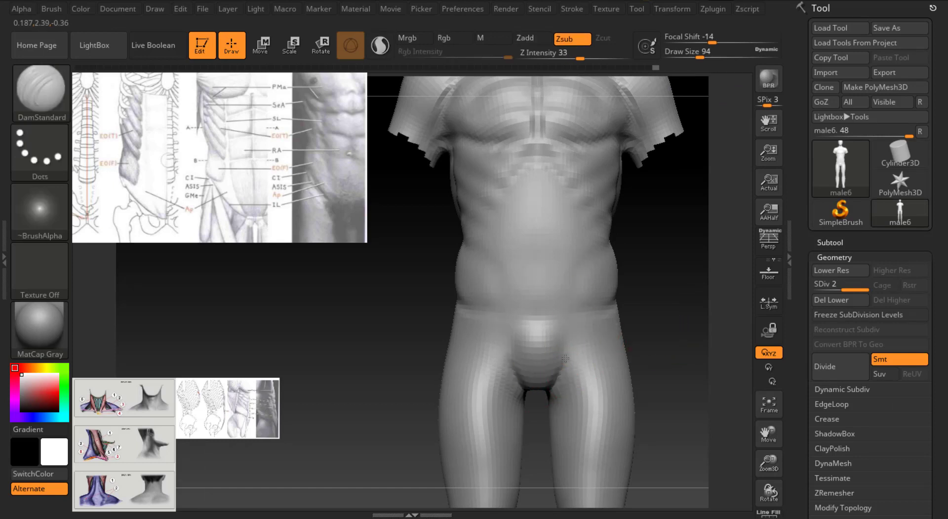
left_click_drag(673, 307, 618, 307)
mouse_move(713, 284)
left_mouse_down()
mouse_move(661, 278)
mouse_move(637, 227)
mouse_move(629, 171)
left_mouse_up()
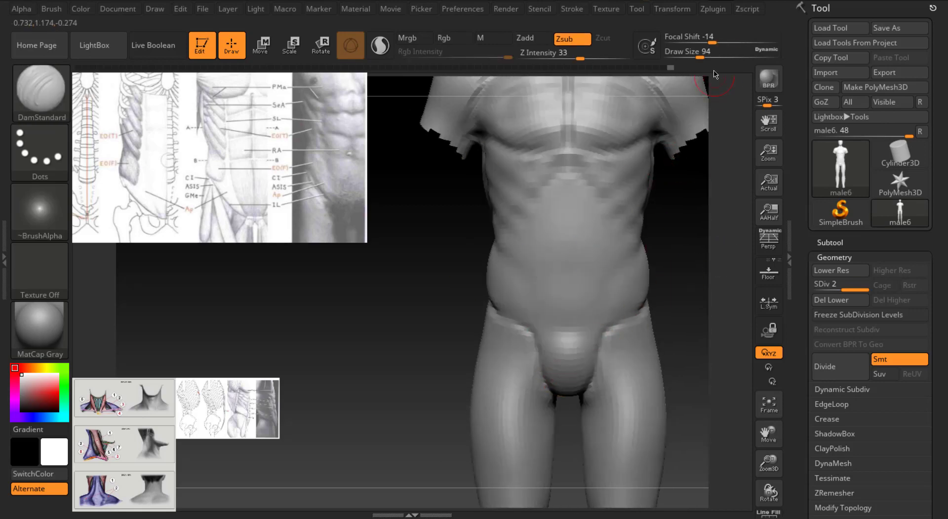
Narrow the sides of the pubic mound and push the lower obliques outward with the Move brush at Draw Size 187.
key("b")
key("m")
key("v")
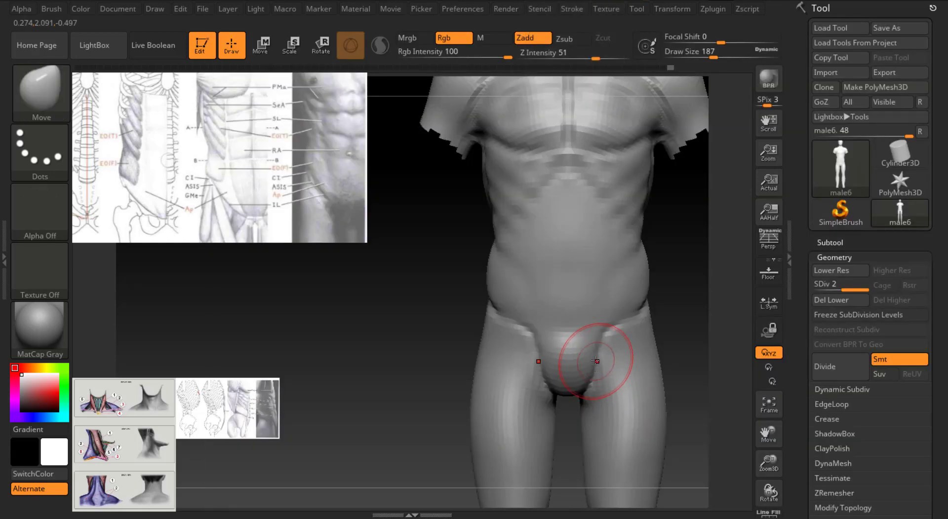
left_click_drag(596, 361, 592, 360)
left_click_drag(644, 300, 650, 294)
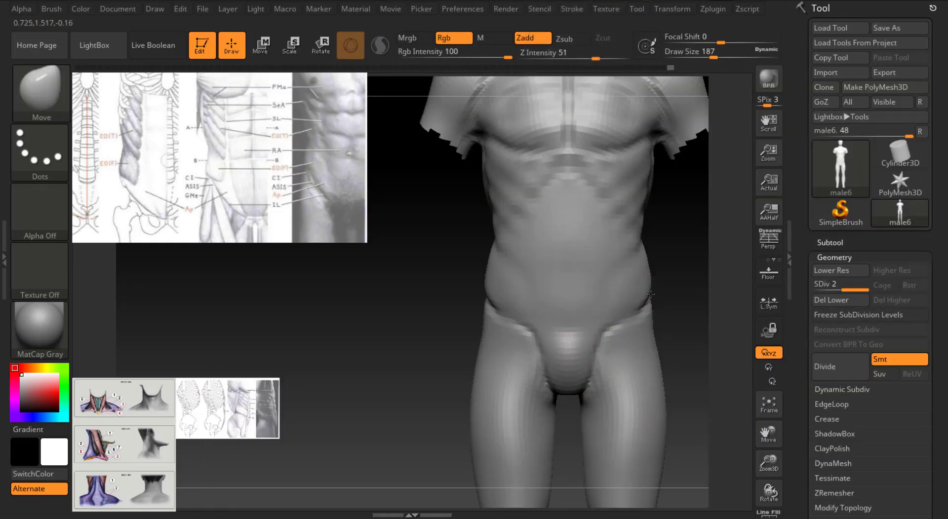
Adjust the hip and pelvis proportions against the whole body with the Move brush at Draw Size 268.
left_click_drag(751, 481, 745, 375, "alt")
left_click_drag(713, 54, 721, 54)
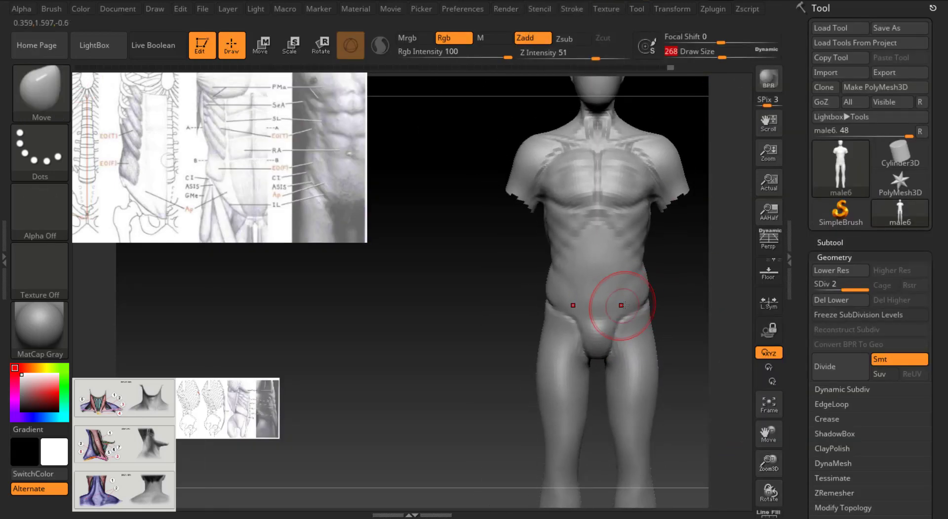
mouse_move(633, 309)
left_mouse_down()
mouse_move(631, 299)
mouse_move(667, 275)
left_mouse_up()
mouse_move(603, 343)
left_mouse_down("shift")
mouse_move(658, 328)
mouse_move(639, 308)
left_mouse_up("shift")
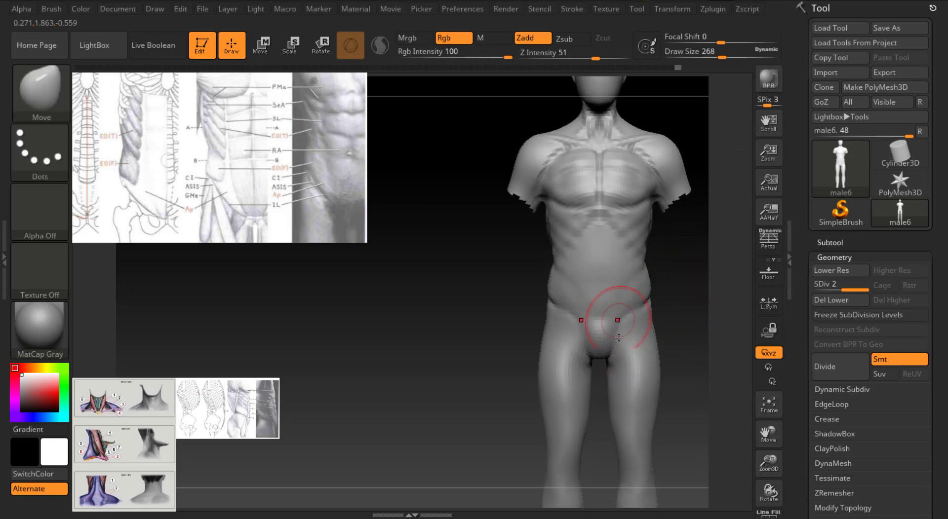
left_click_drag(693, 240, 651, 249, "shift")
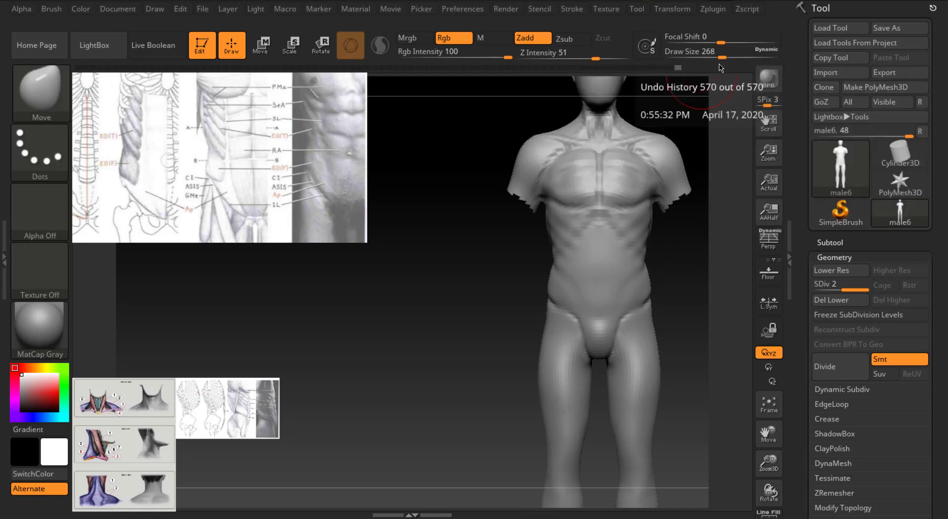
Undo the Draw Size 223 smoothing of the pubic mound and smooth its surface again at Draw Size 97.
left_click_drag(722, 57, 717, 57)
left_click_drag(721, 98, 686, 163, "alt")
left_click_drag(558, 269, 558, 239, "shift")
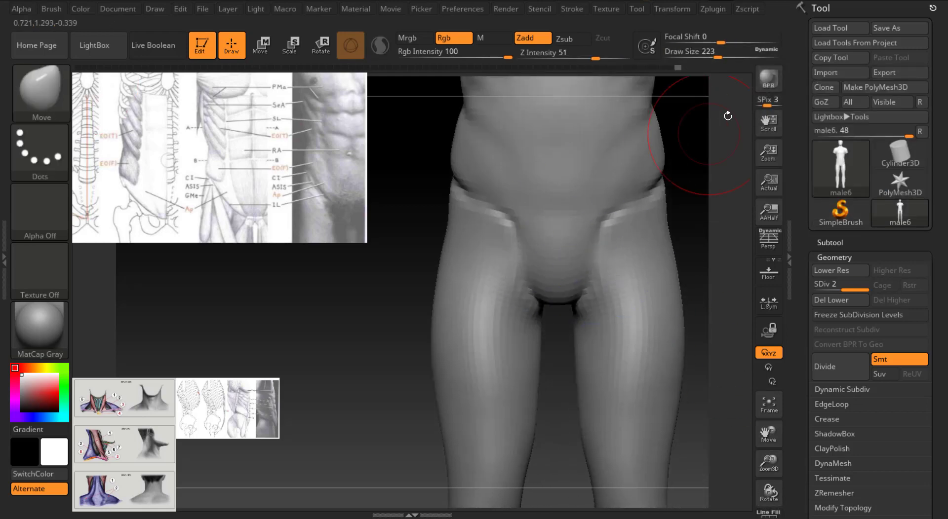
key("ctrl+z")
left_click_drag(717, 58, 699, 57)
mouse_move(547, 278)
left_mouse_down("shift")
mouse_move(571, 255)
mouse_move(565, 290)
left_mouse_up("shift")
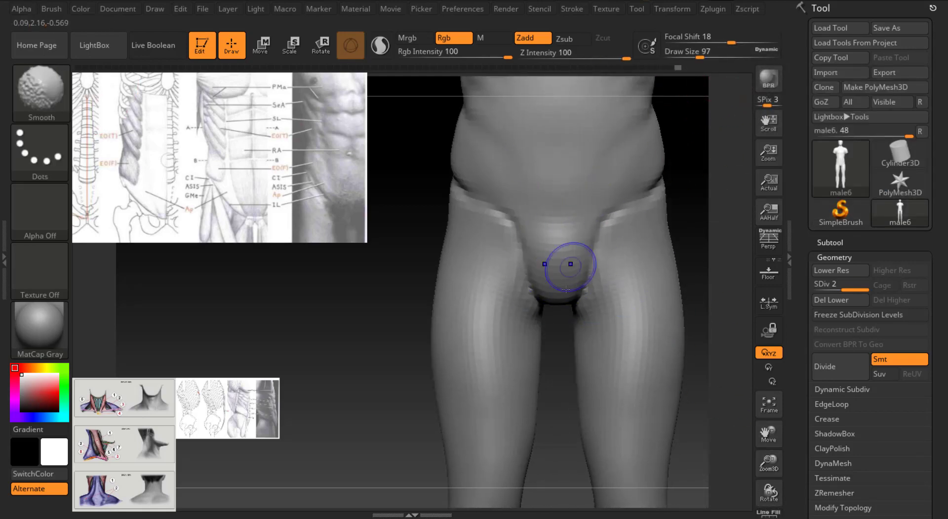
Reshape the underside of the pubic mound in side view with the Move brush at Draw Size 149.
left_click_drag(683, 186, 775, 215)
left_click_drag(685, 249, 607, 232)
left_click_drag(699, 57, 757, 166)
key("b")
key("m")
key("v")
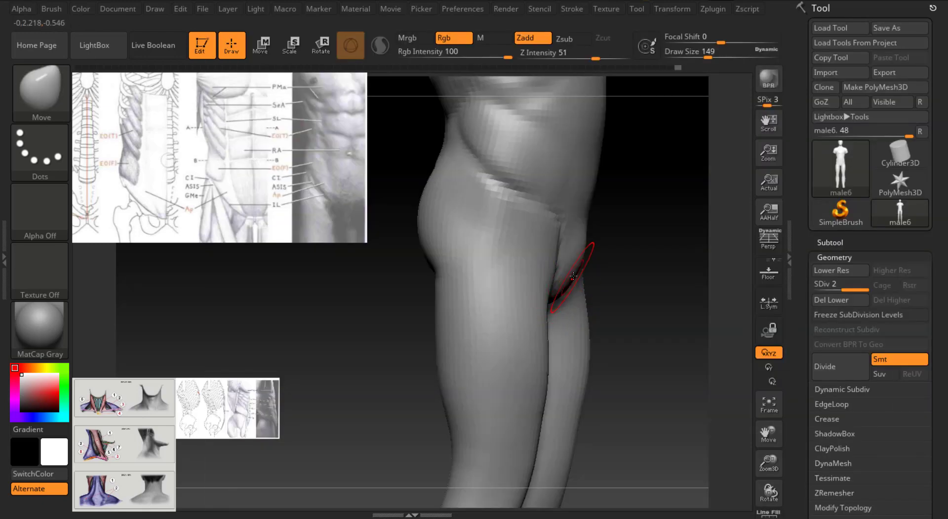
left_click_drag(575, 275, 578, 252)
left_click_drag(661, 217, 718, 224)
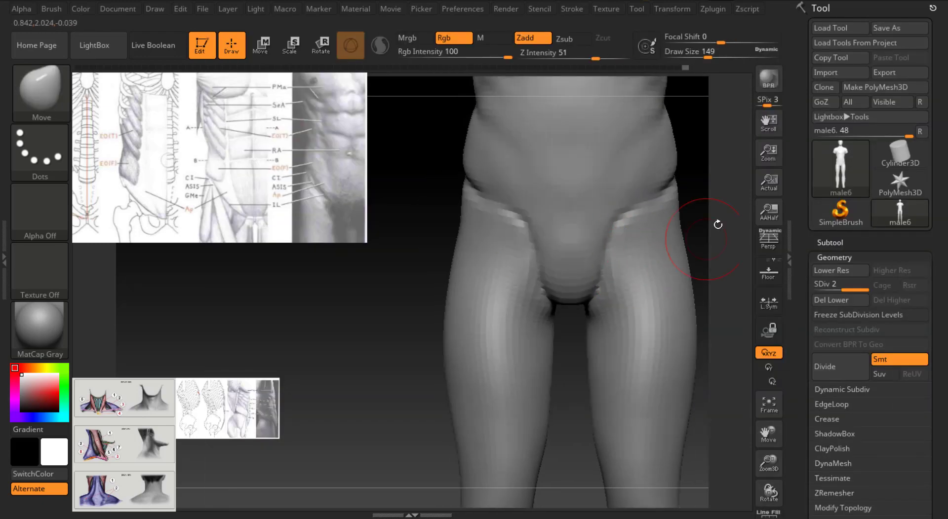
Adjust the upper abdomen beneath the ribcage with the Move brush at Draw Size 192.
mouse_move(762, 465)
left_mouse_down()
mouse_move(767, 437)
mouse_move(772, 468)
left_mouse_up()
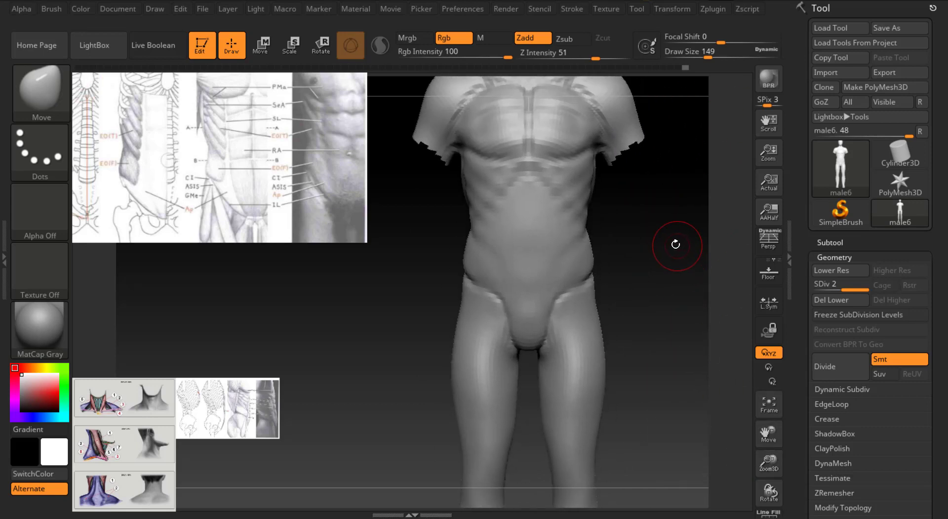
left_click_drag(646, 206, 617, 197)
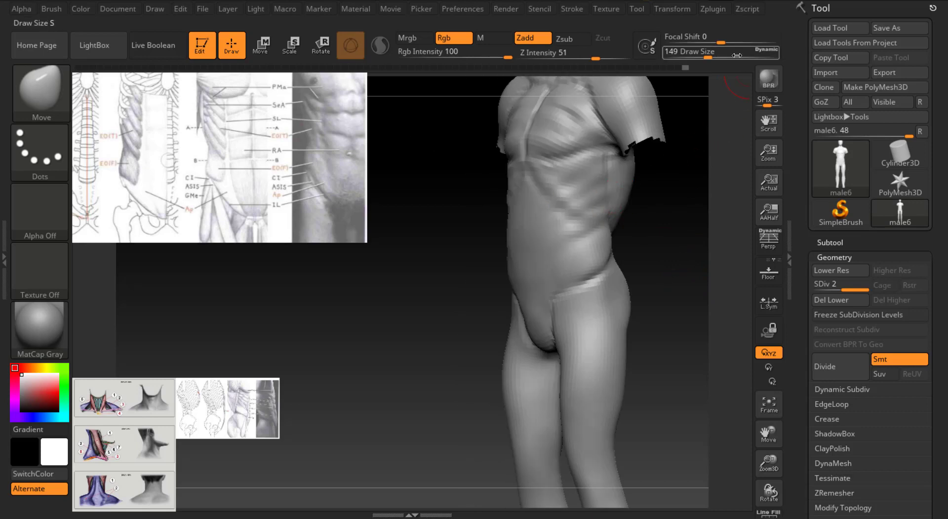
left_click_drag(708, 56, 721, 55)
mouse_move(561, 226)
left_mouse_down("shift")
mouse_move(605, 195)
mouse_move(650, 245)
left_mouse_up("shift")
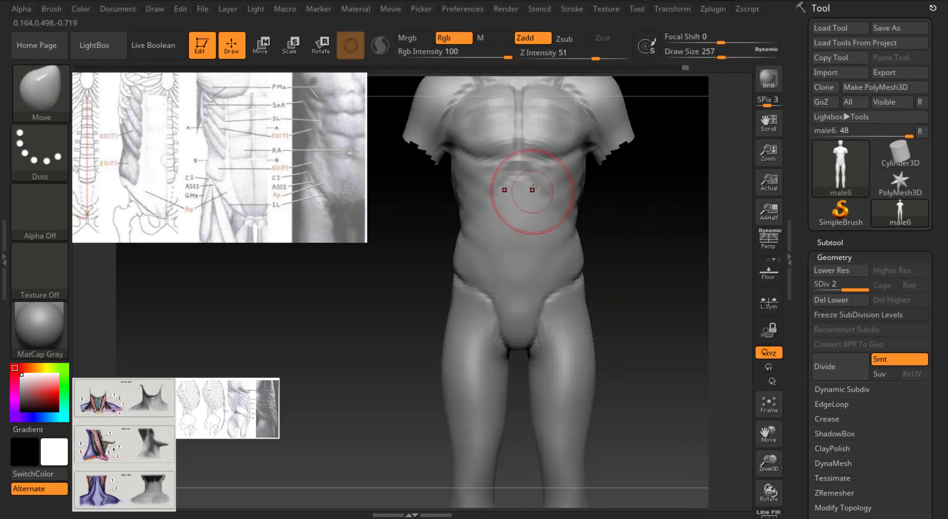
left_click_drag(721, 55, 714, 55)
left_click_drag(550, 192, 550, 200)
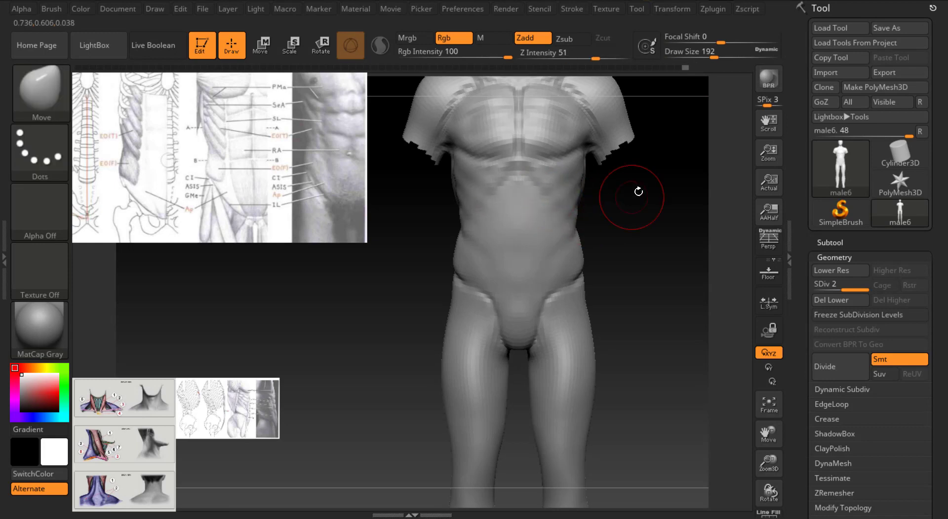
Try to reshape the crotch and upper inner thighs with the Move brush at Draw Size 149.
mouse_move(638, 192)
left_mouse_down()
mouse_move(564, 199)
mouse_move(601, 203)
mouse_move(558, 196)
mouse_move(693, 177)
left_mouse_up()
left_click_drag(695, 292, 689, 88, "alt")
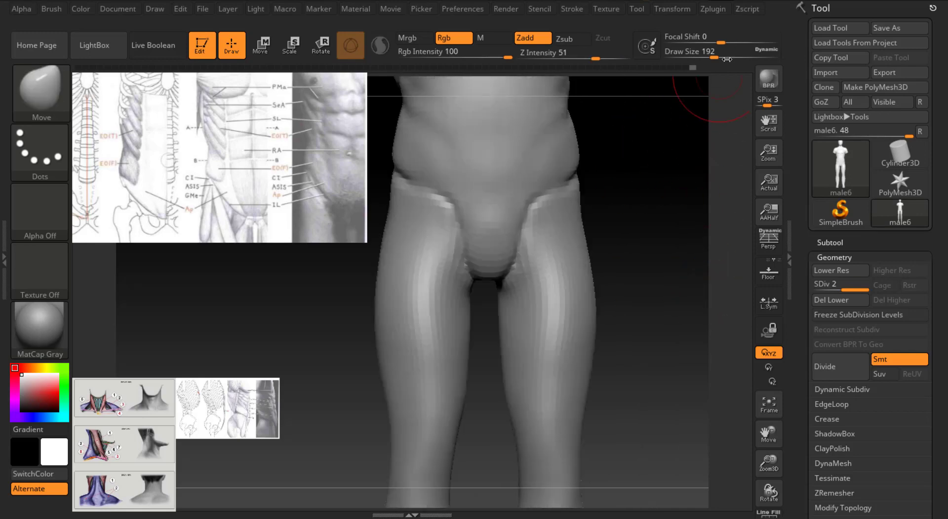
left_click(705, 55)
left_click(708, 55)
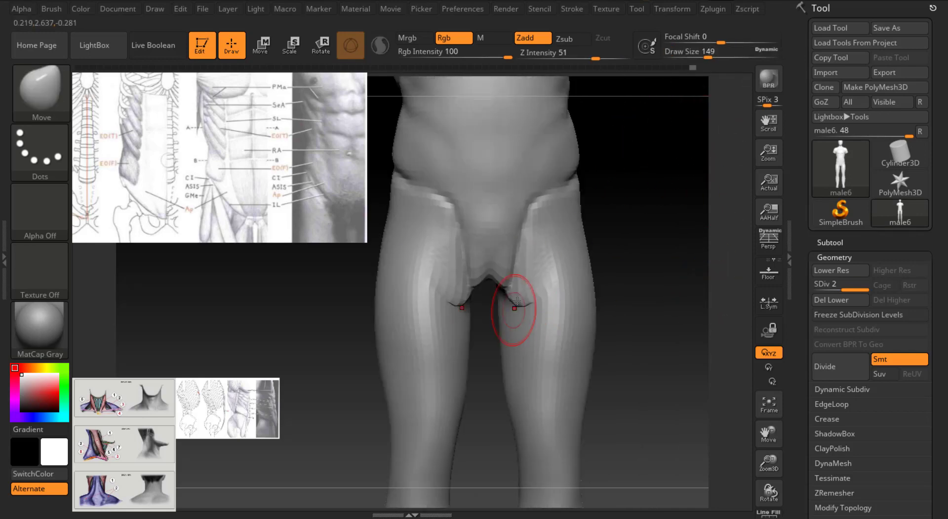
Build up the upper inner thighs with ClayBuildup at Draw Size 149 and smooth the area beneath the pubic mound.
key("b")
key("c")
key("b")
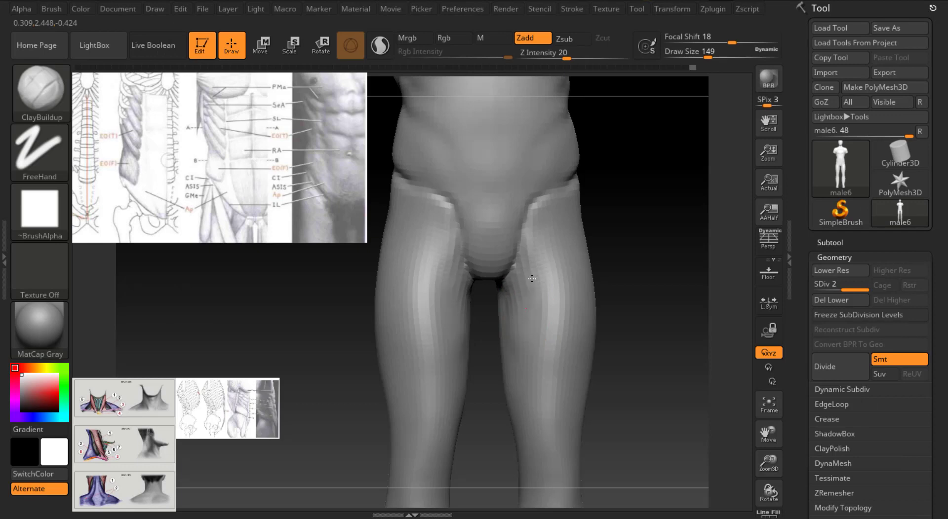
left_click_drag(508, 326, 505, 275, "shift")
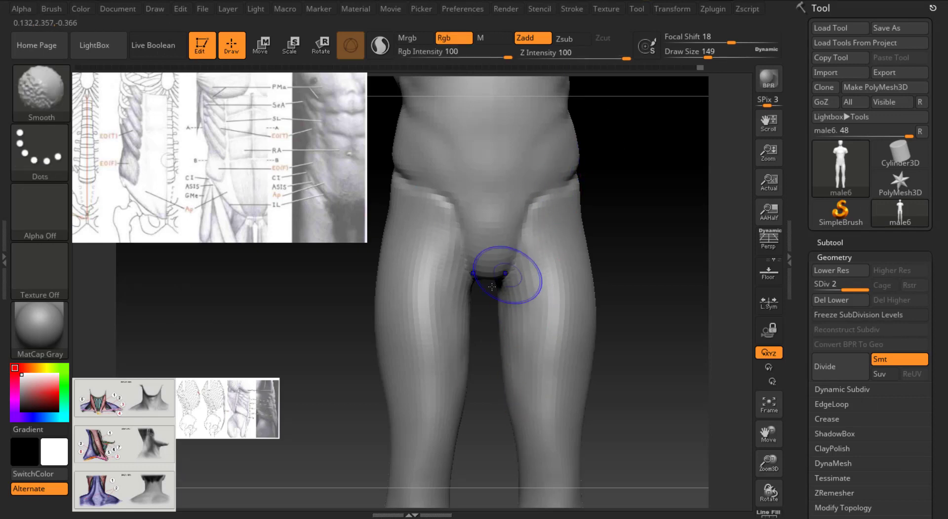
left_click_drag(656, 232, 700, 214)
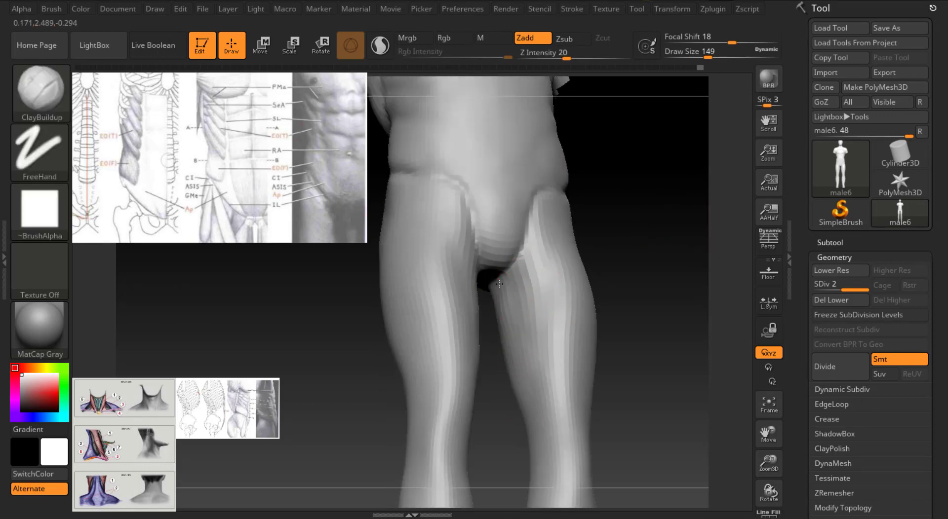
mouse_move(499, 284)
left_mouse_down()
mouse_move(520, 364)
mouse_move(544, 394)
left_mouse_up()
left_click_drag(623, 242, 656, 261, "shift")
left_click_drag(769, 467, 768, 454)
mouse_move(768, 430)
left_mouse_down()
mouse_move(768, 512)
mouse_move(765, 432)
left_mouse_up()
key("shift")
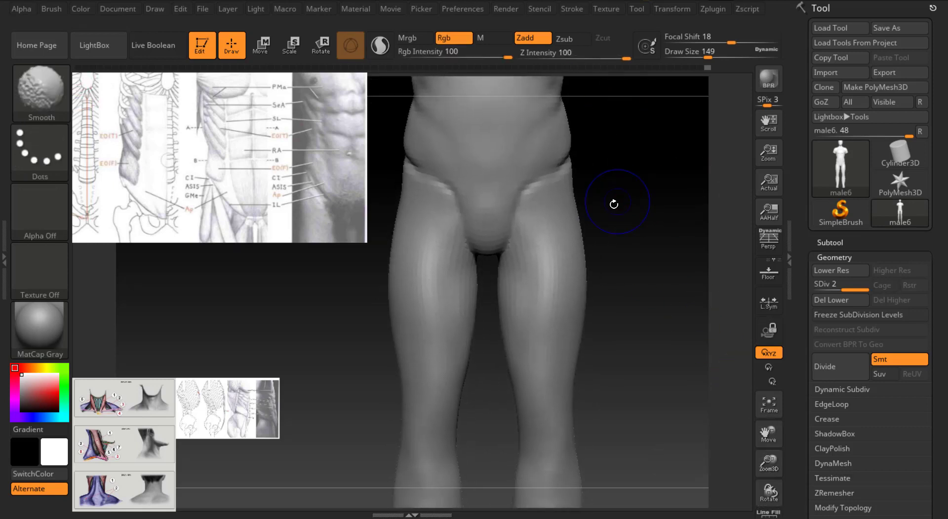
Import thigh10.JPG as a texture and add it to Spotlight as a reference image.
left_click(606, 9)
left_click(638, 90)
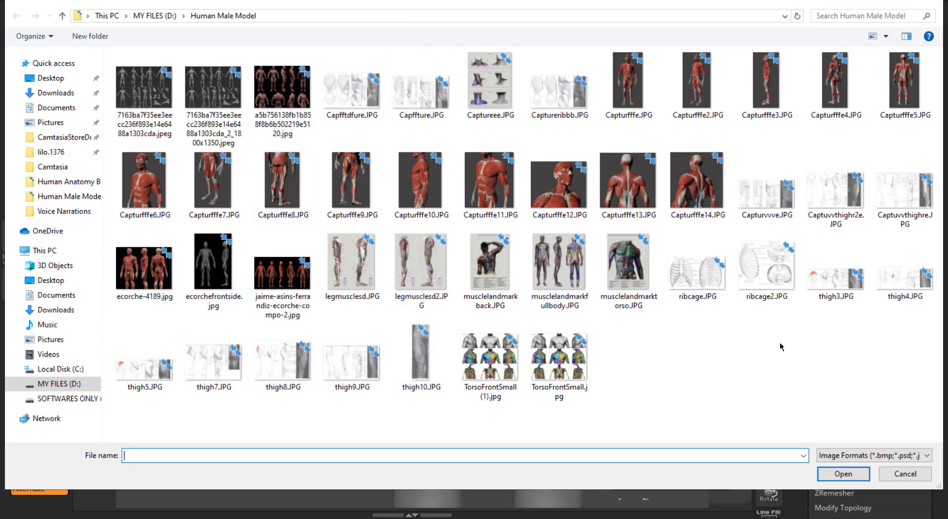
left_click(421, 355)
left_click(843, 474)
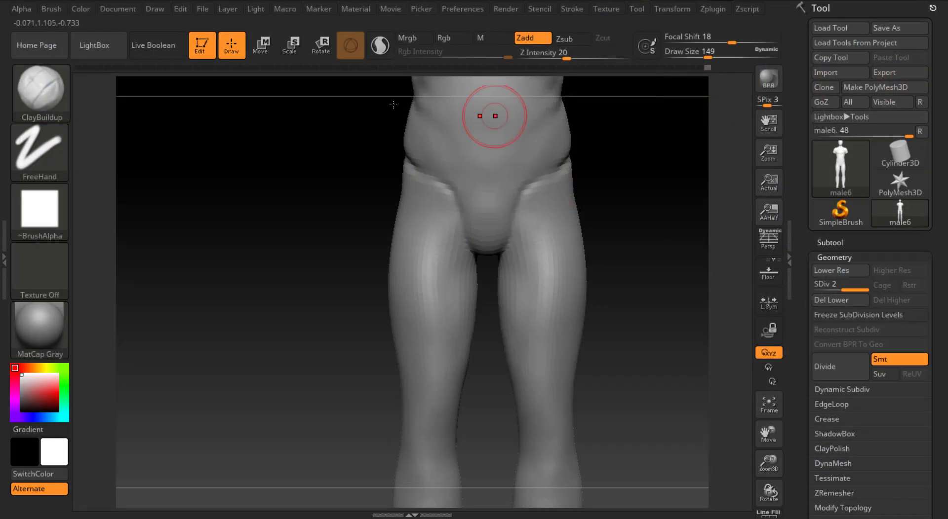
left_click(612, 10)
left_click(718, 319)
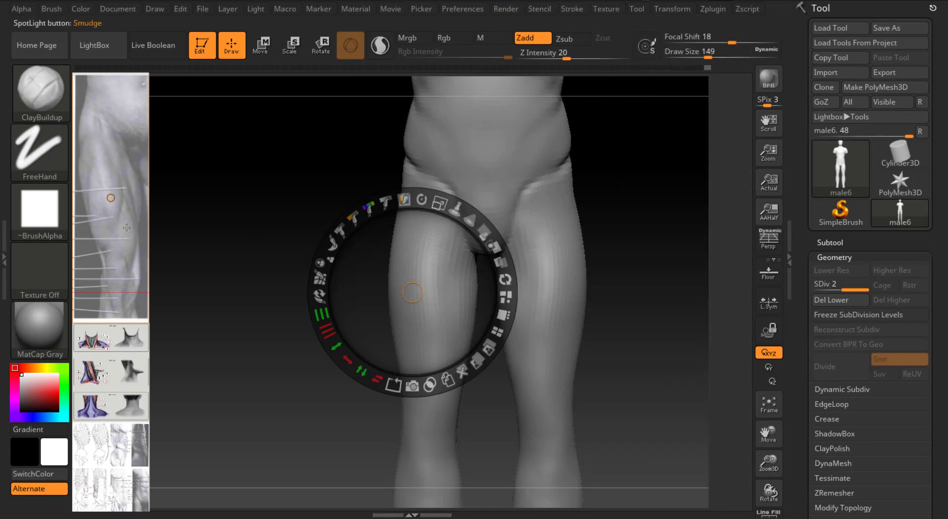
Enlarge the thigh reference in Spotlight and place it beside the model's legs, leaving Spotlight's edit mode.
left_click_drag(114, 225, 204, 248)
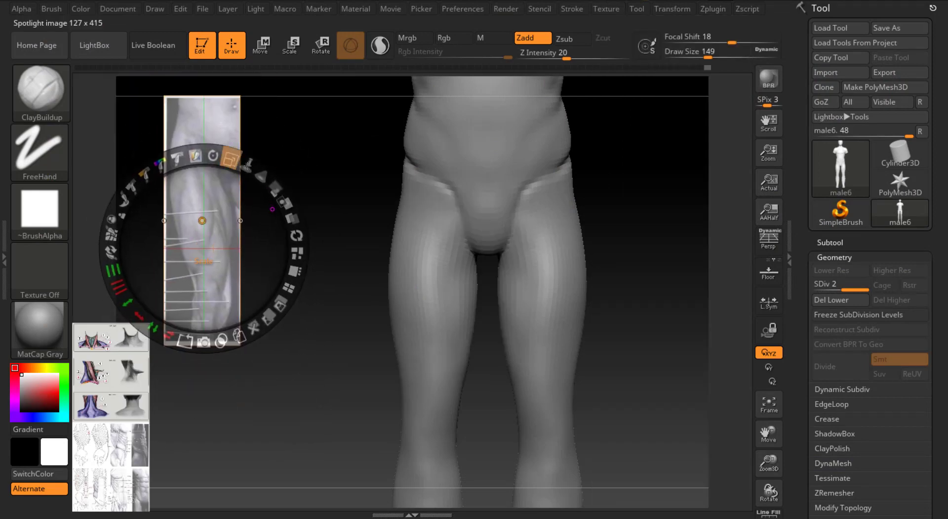
left_click_drag(230, 159, 268, 190)
left_click_drag(202, 209, 213, 162)
key("shift+z")
key("shift+z")
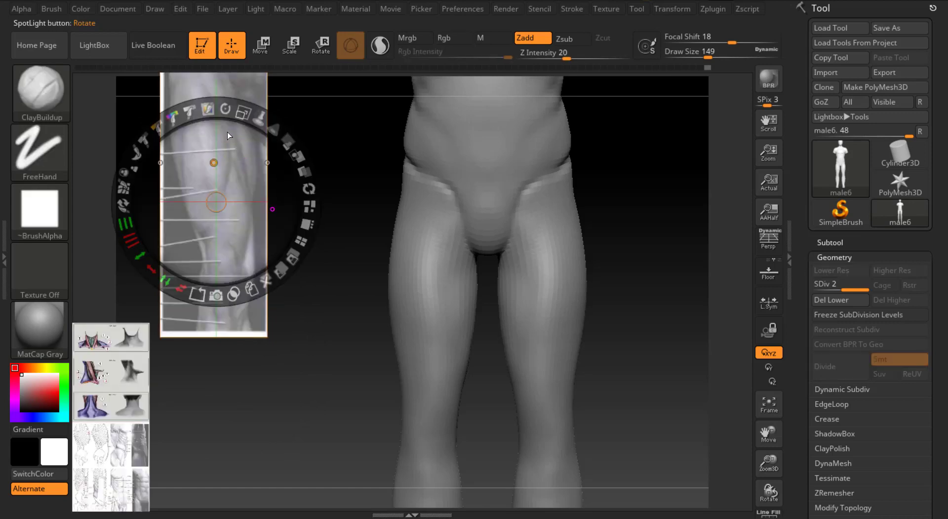
key("z")
left_click_drag(769, 463, 763, 469)
left_click_drag(765, 434, 788, 478)
key("z")
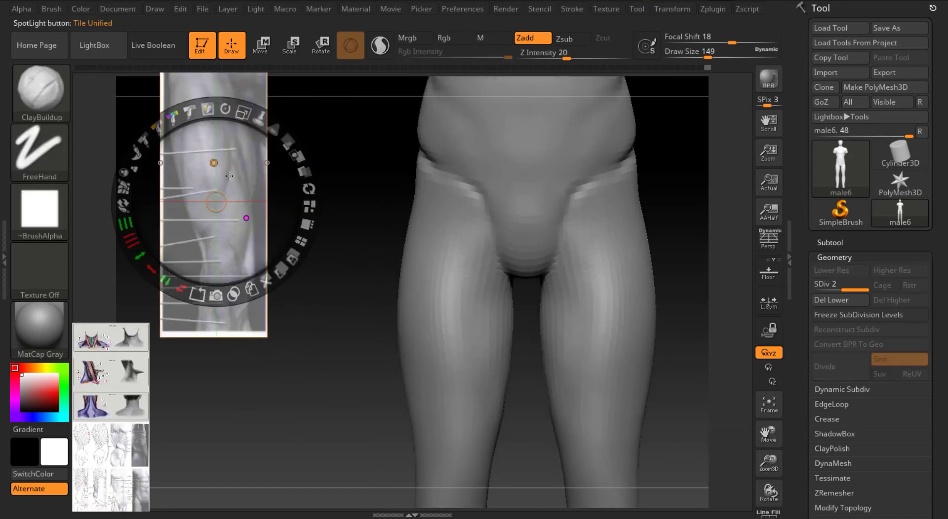
left_click_drag(231, 141, 220, 196)
key("z")
Carve the sartorius line from the groin crease down the inner thighs with DamStandard at Draw Size 71, undoing an unwanted stroke.
left_click_drag(768, 464, 767, 413)
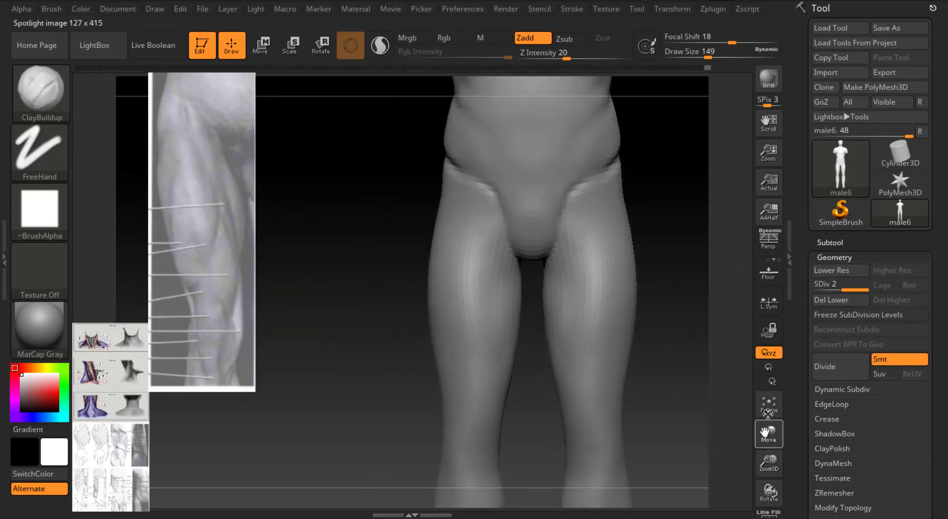
key("b")
key("d")
key("s")
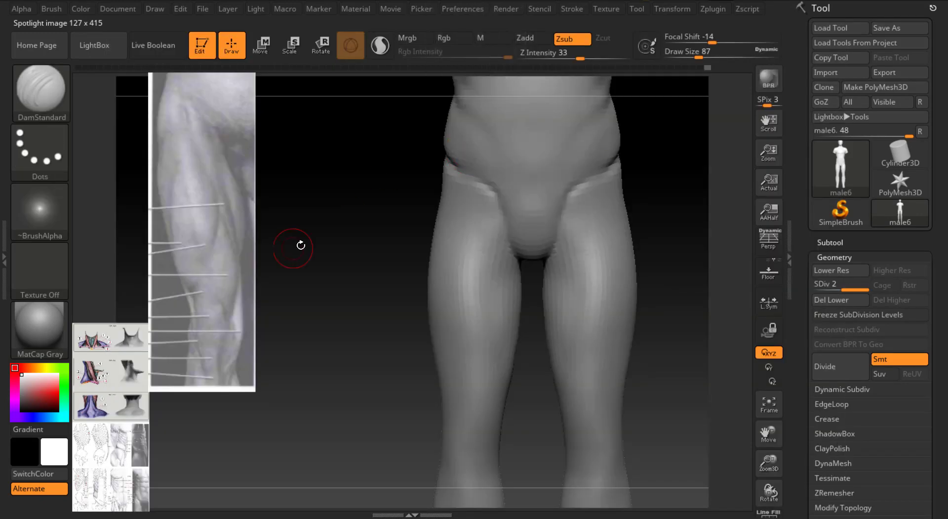
left_click_drag(698, 55, 694, 55)
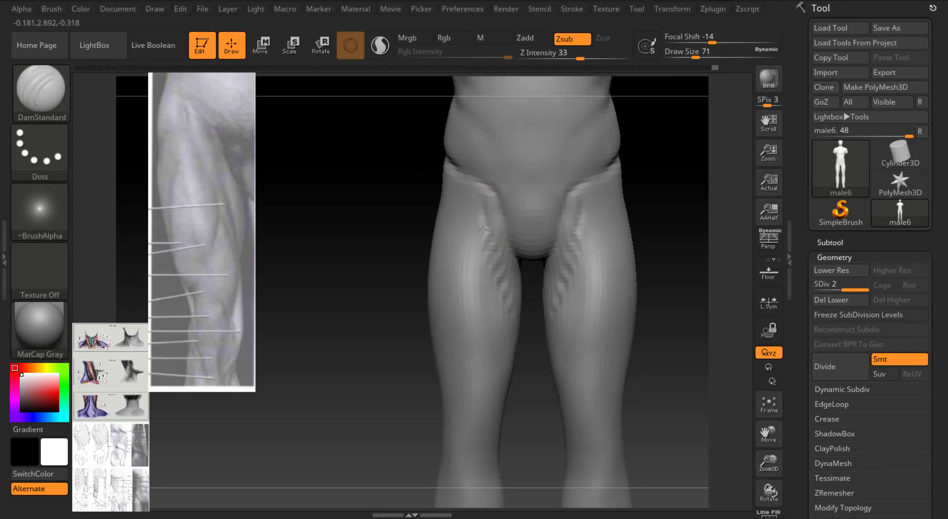
key("ctrl+z")
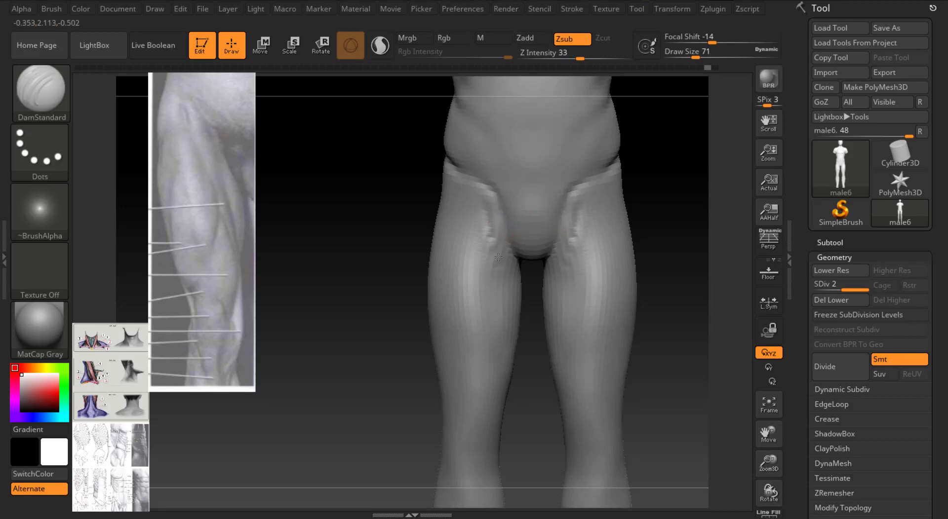
Fill out the inner thighs just below the groin with ClayBuildup at Draw Size 83.
left_click_drag(778, 475, 718, 392)
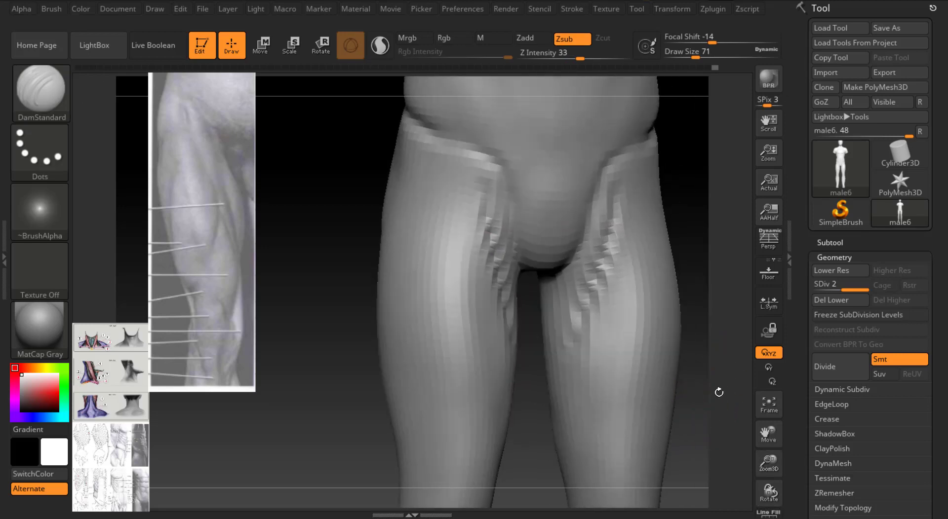
left_click_drag(706, 54, 710, 54)
key("b")
key("c")
key("b")
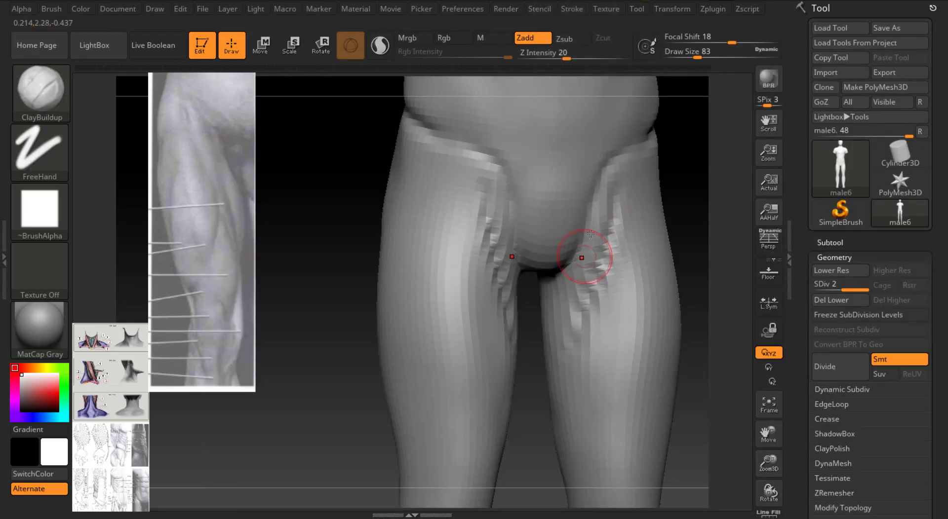
left_click_drag(583, 259, 556, 284)
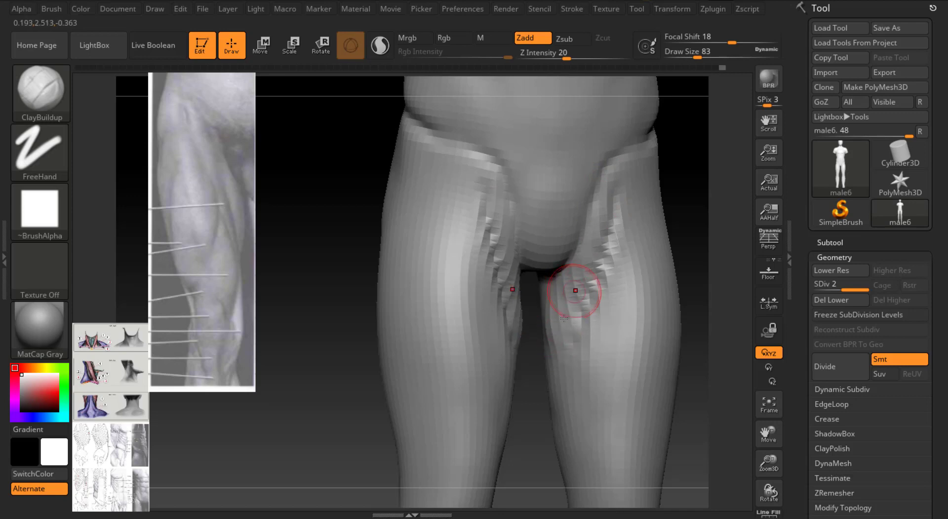
Carve muscle lines from the front of the hips down the upper thighs with DamStandard at Draw Size 80.
left_click_drag(690, 134, 661, 137)
mouse_move(768, 463)
left_mouse_down()
mouse_move(753, 437)
mouse_move(777, 433)
left_mouse_up()
left_click_drag(697, 57, 696, 56)
key("b")
key("d")
key("s")
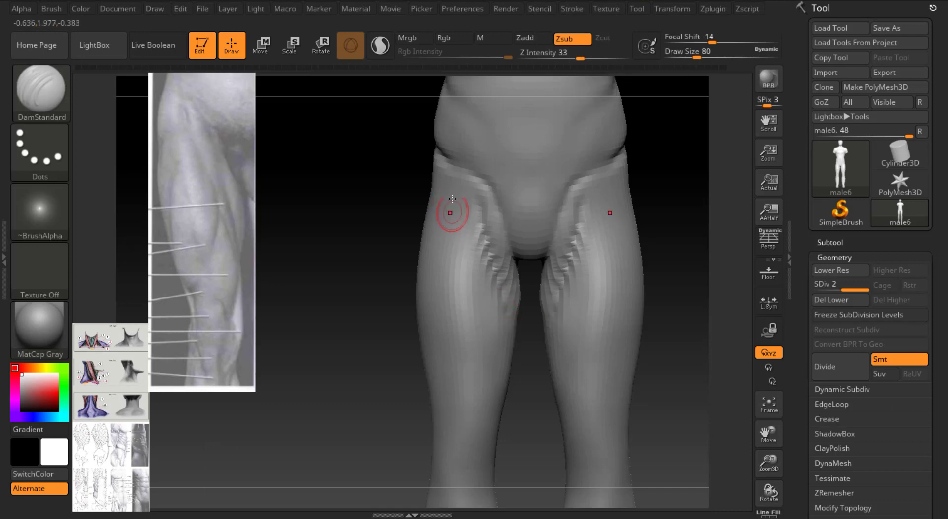
left_click_drag(452, 203, 482, 296)
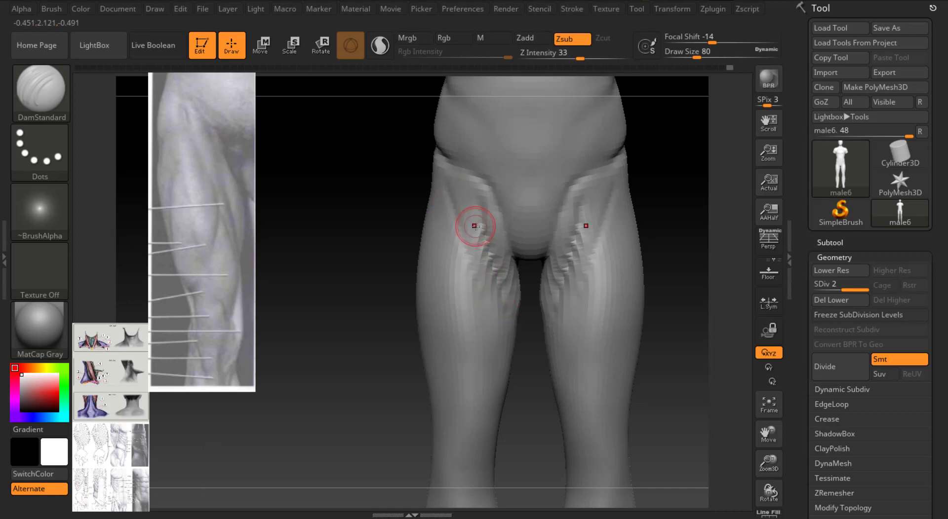
left_click_drag(472, 225, 489, 297)
left_click_drag(463, 241, 495, 318)
Carve the front thigh muscle outlines down towards the outer knees and smooth the inner knees.
mouse_move(723, 243)
left_mouse_down()
mouse_move(731, 239)
mouse_move(719, 230)
left_mouse_up()
left_click_drag(763, 442, 769, 398)
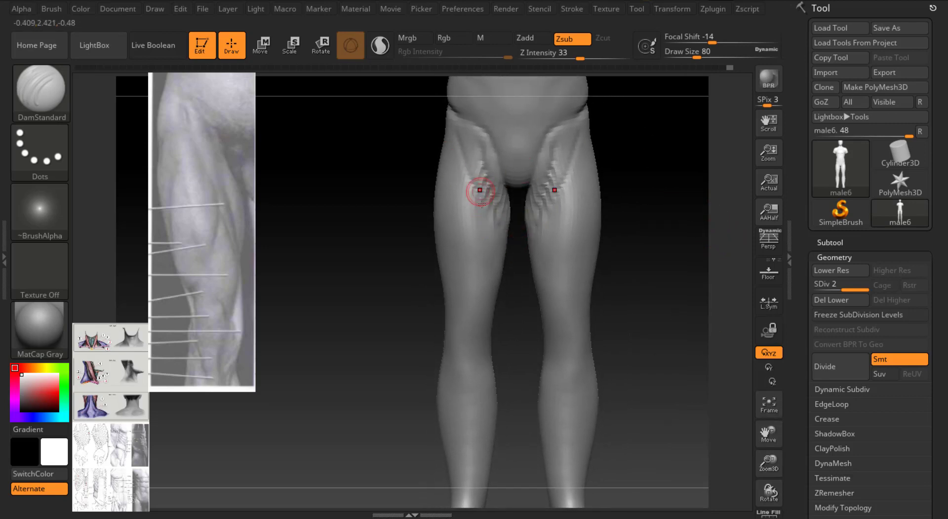
left_click_drag(481, 204, 470, 259)
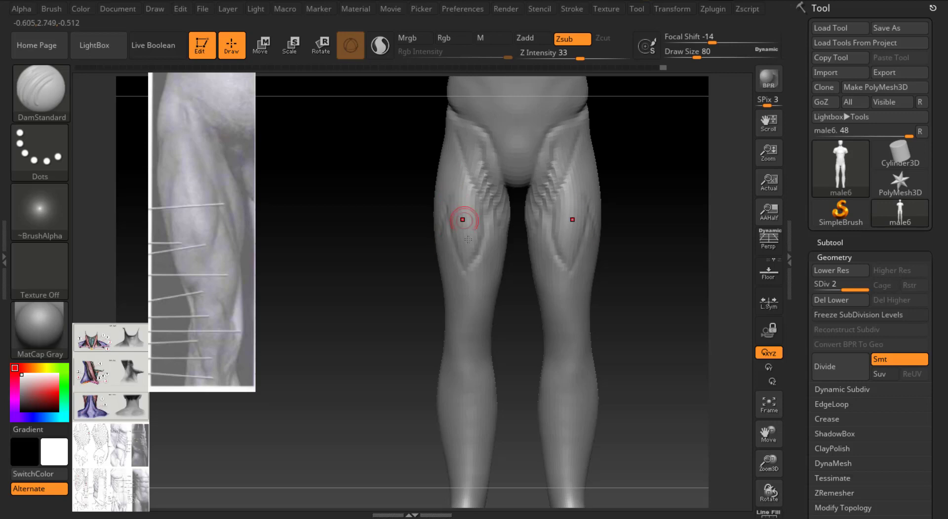
left_click_drag(445, 306, 440, 281)
left_click_drag(503, 322, 487, 385)
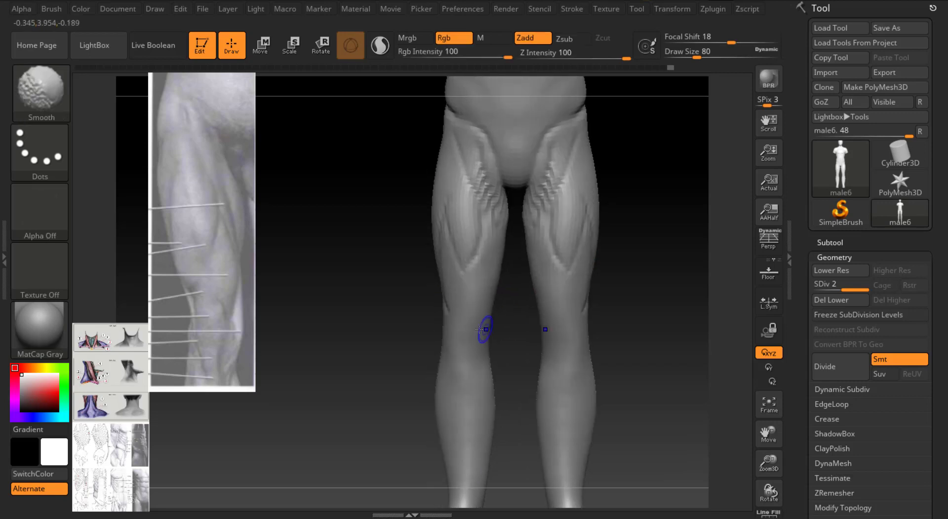
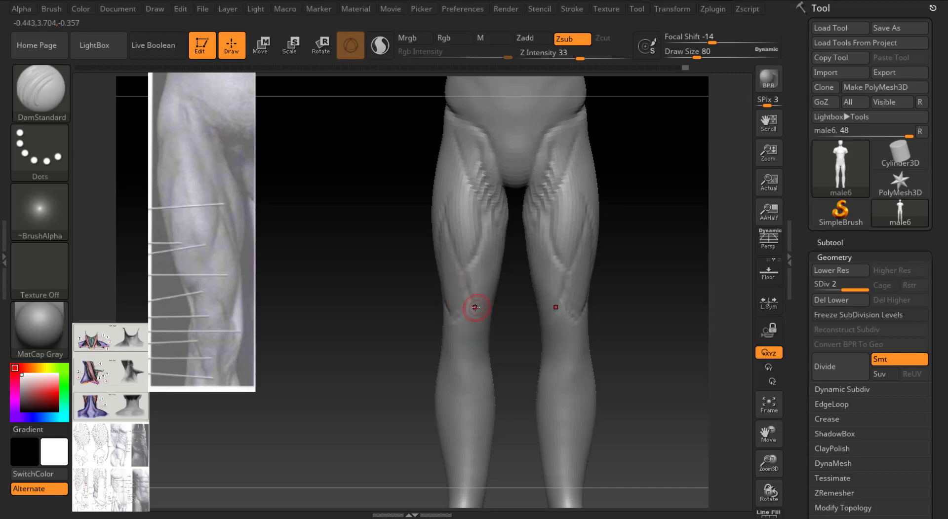
Carve the lower thigh muscle borders above the knees and along the inner thighs with DamStandard at Draw Size 80.
right_click_drag(475, 308, 472, 308)
right_click_drag(523, 332, 492, 233)
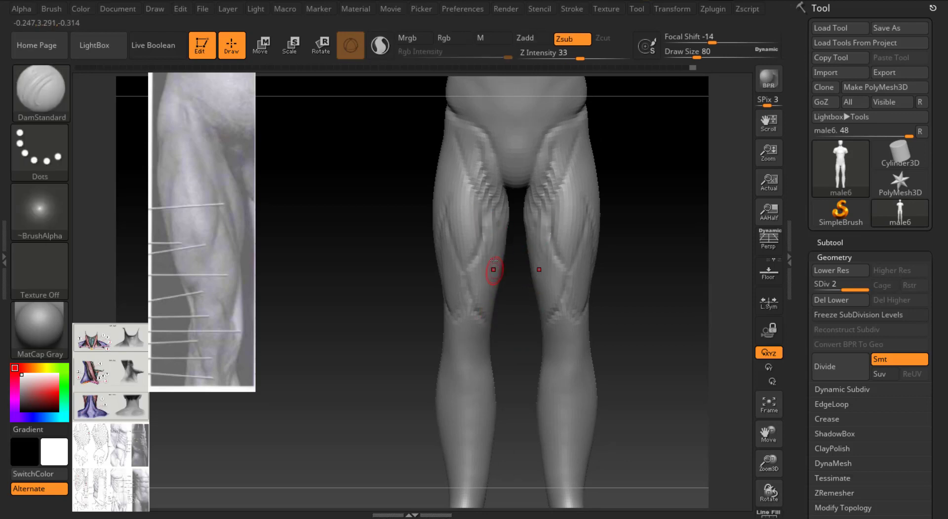
right_click_drag(494, 260, 501, 270)
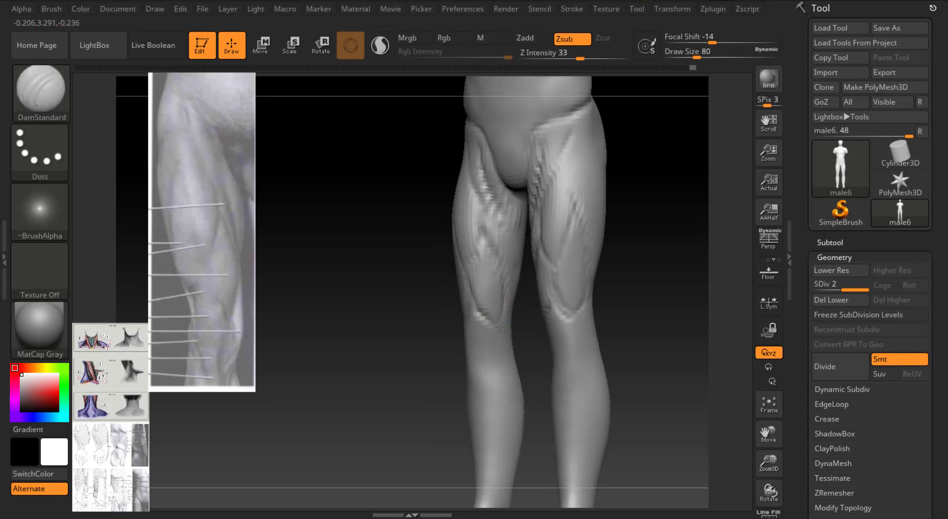
right_click_drag(482, 317, 398, 283)
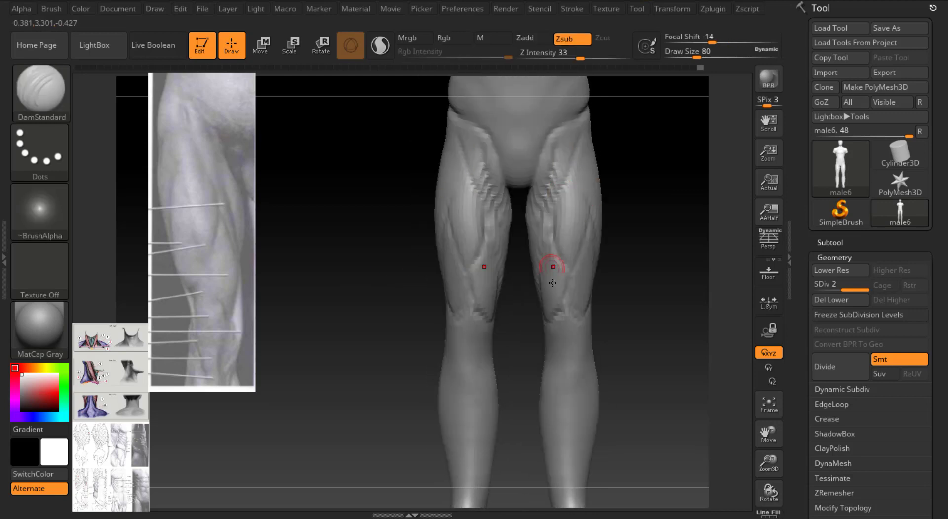
left_click_drag(769, 458, 765, 473)
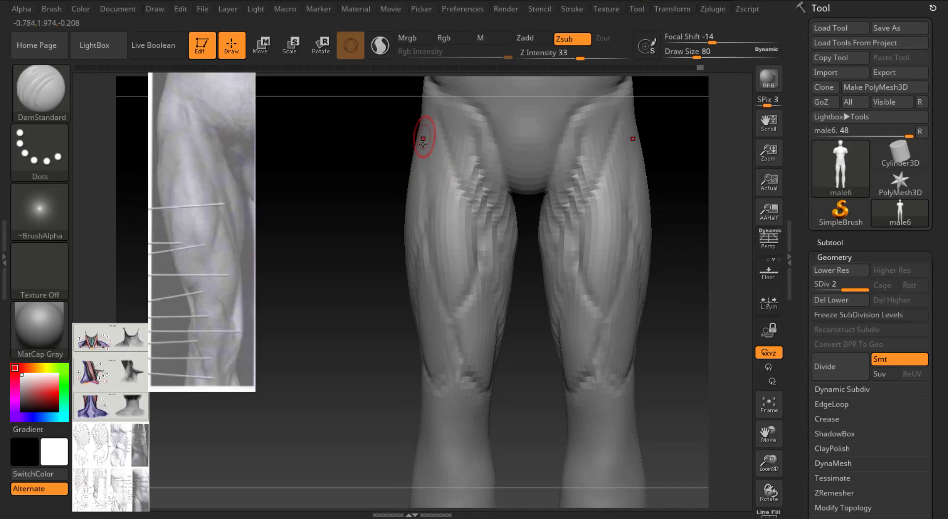
Build up the inner side of the knees with ClayBuildup at Draw Size 80.
key("b")
key("c")
key("b")
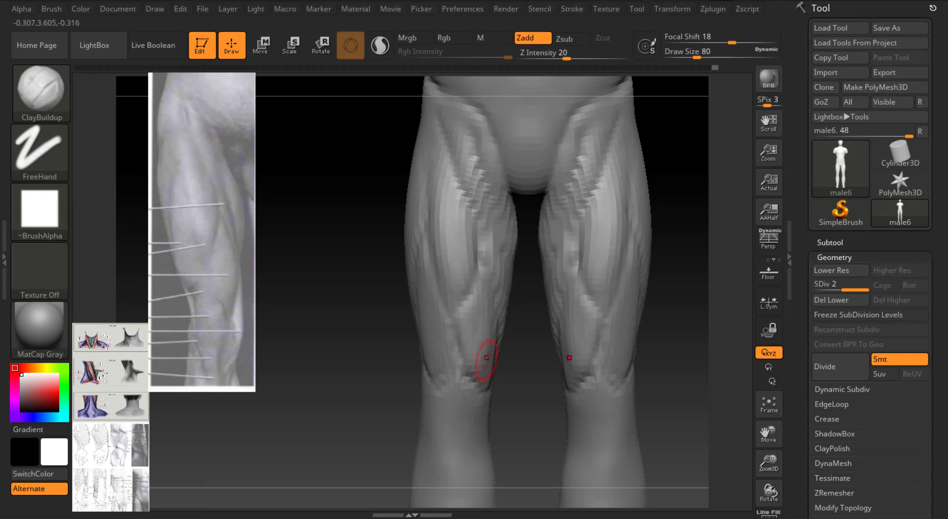
left_click_drag(508, 372, 424, 281)
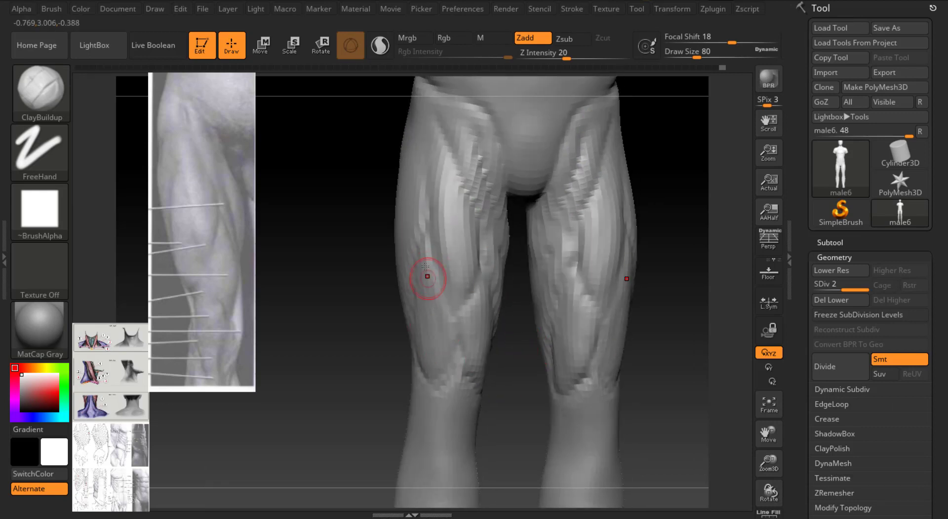
left_click_drag(710, 281, 656, 280)
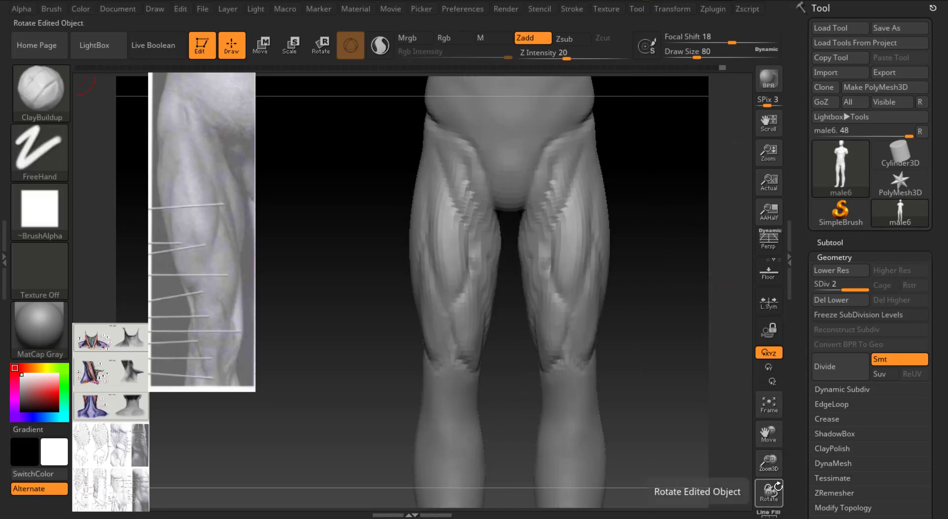
left_click(763, 409)
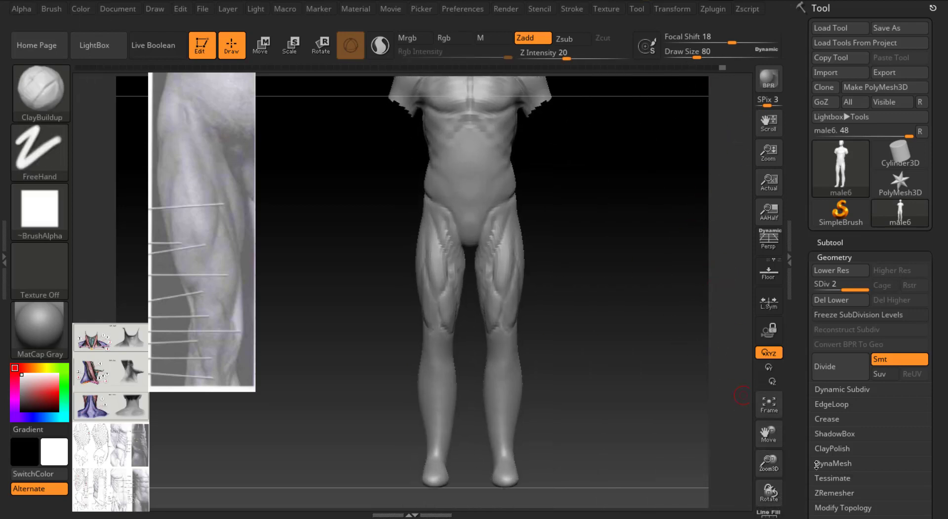
left_click_drag(768, 463, 643, 314)
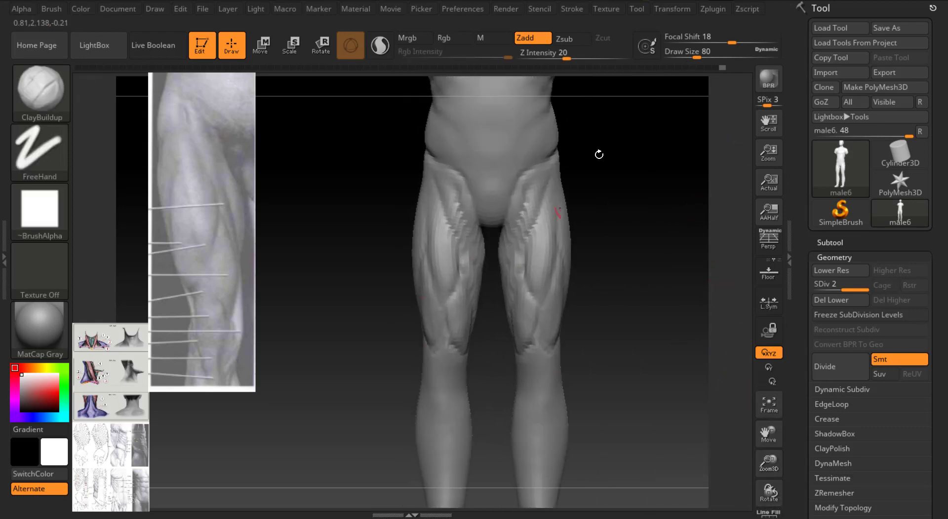
Switch to the Move brush at Draw Size 212 and smooth the front thigh muscles down to the knees.
key("b")
key("m")
key("v")
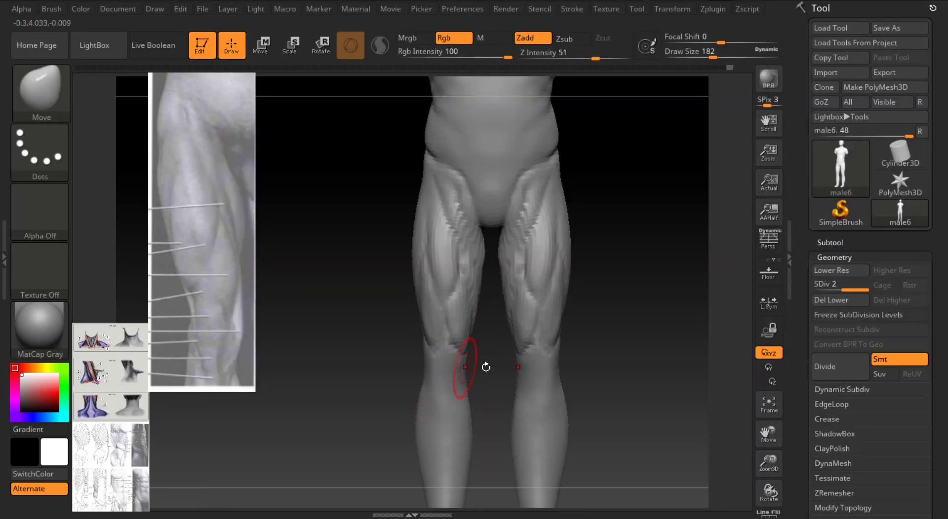
left_click_drag(711, 55, 715, 56)
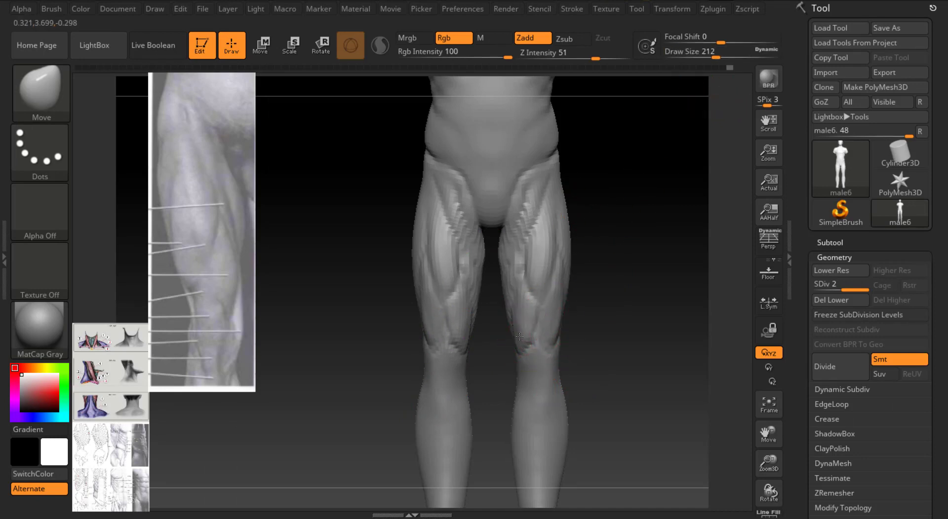
key("shift")
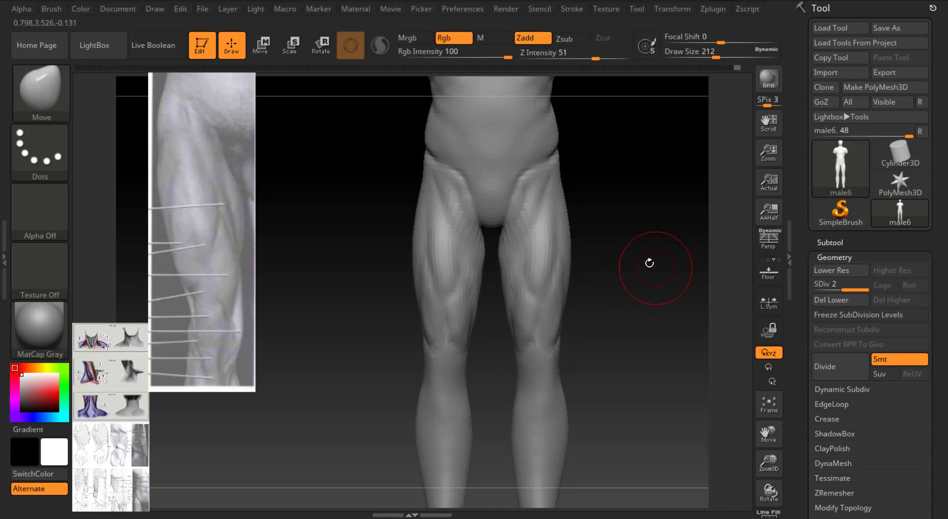
Hide the displayed references and import the thigh8.JPG image as a texture.
key("shift+z")
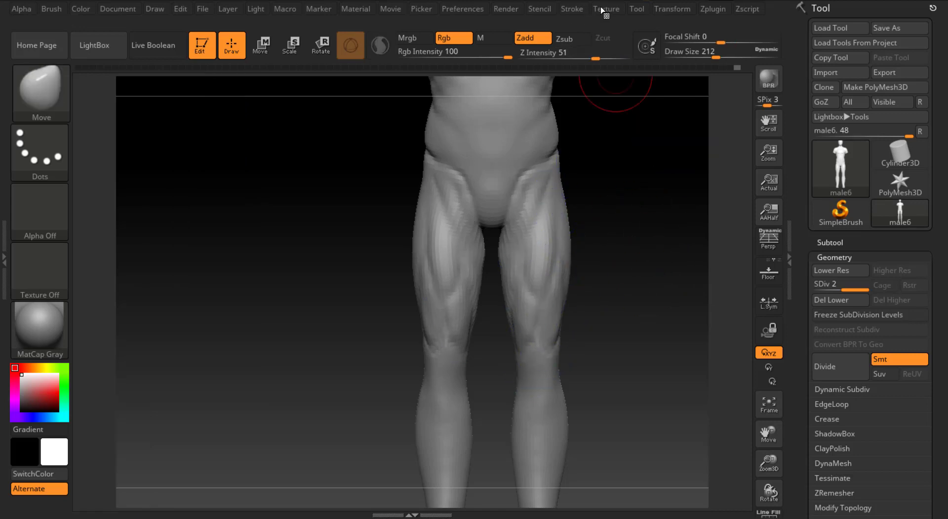
left_click(603, 11)
left_click(639, 89)
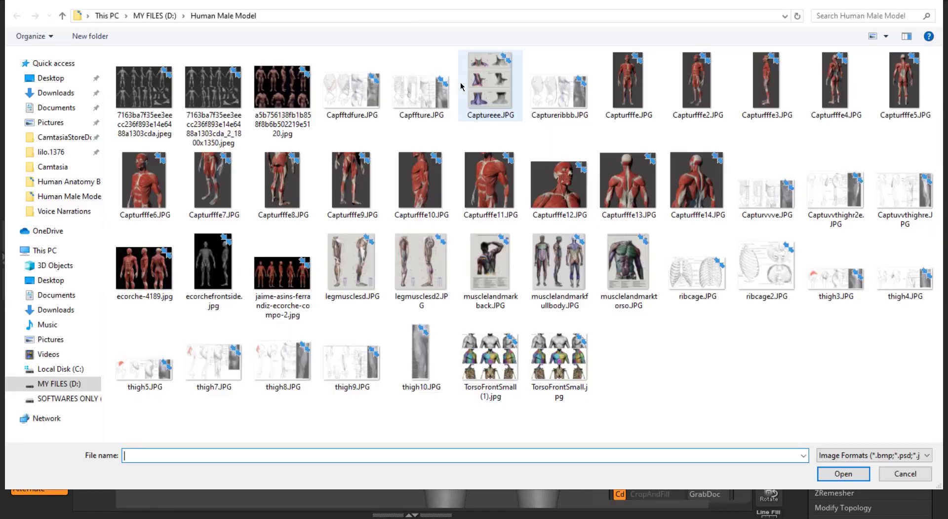
left_click(329, 383)
left_click(843, 474)
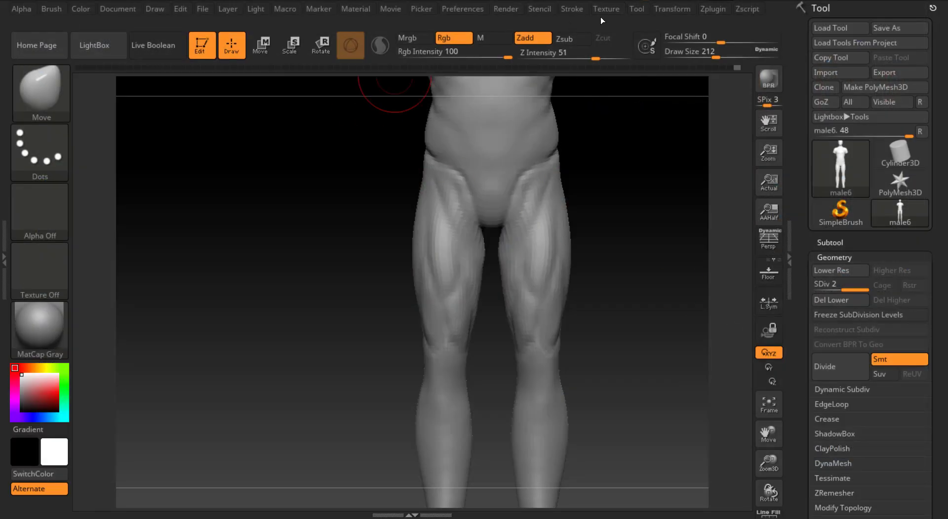
Add the thigh8 texture to Spotlight, enlarge it and place it beside the model as a locked reference.
left_click(610, 10)
left_click(701, 287)
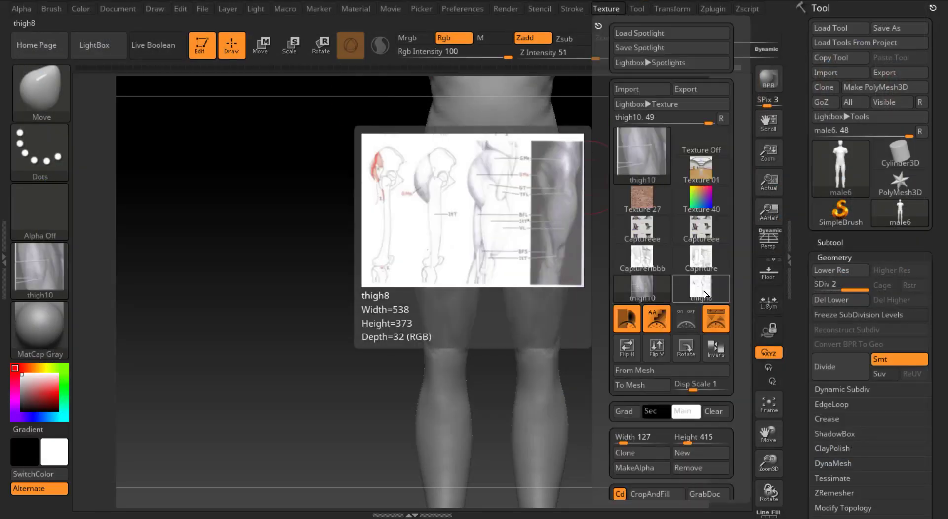
left_click(637, 292)
left_click(703, 290)
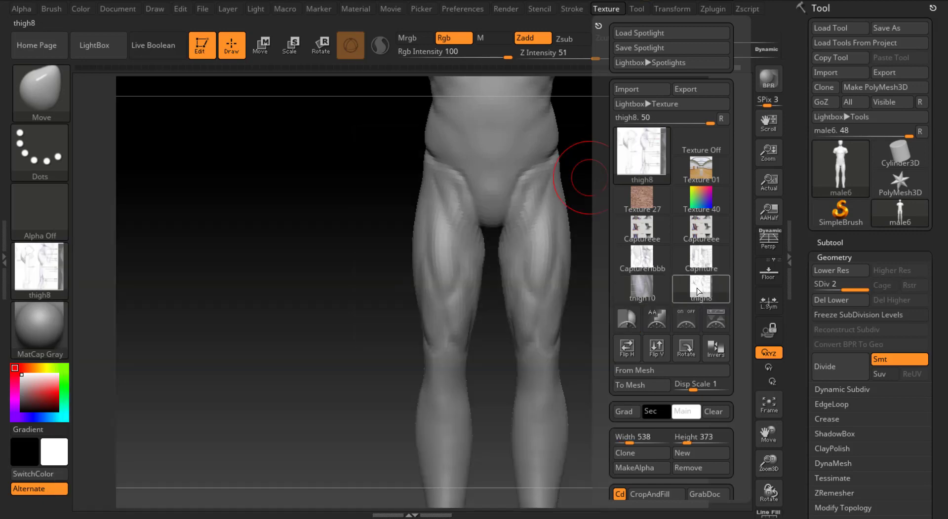
left_click(715, 318)
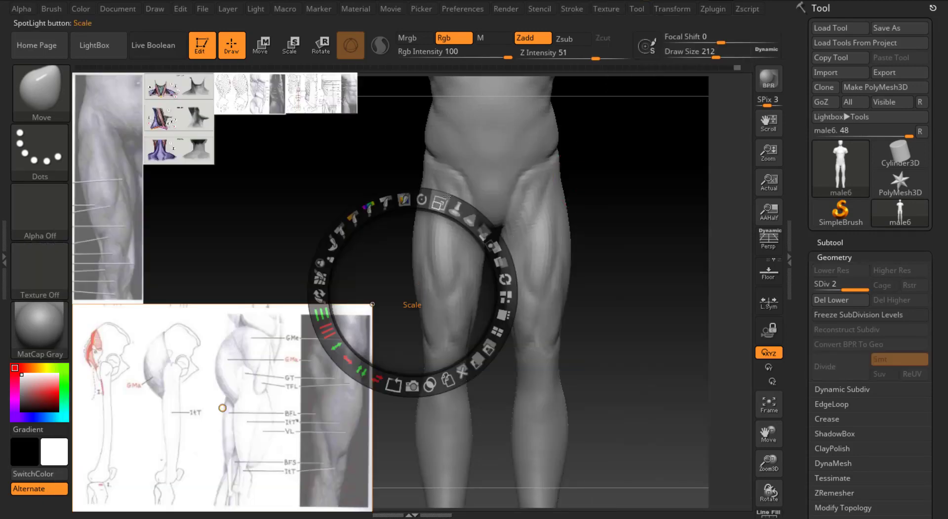
mouse_move(439, 202)
left_mouse_down()
mouse_move(383, 201)
mouse_move(424, 203)
mouse_move(448, 192)
mouse_move(435, 195)
left_mouse_up()
left_click_drag(420, 251, 417, 64)
key("z")
Carve the outer edge of the kneecap with DamStandard at Draw Size 56.
left_click_drag(653, 239, 687, 254)
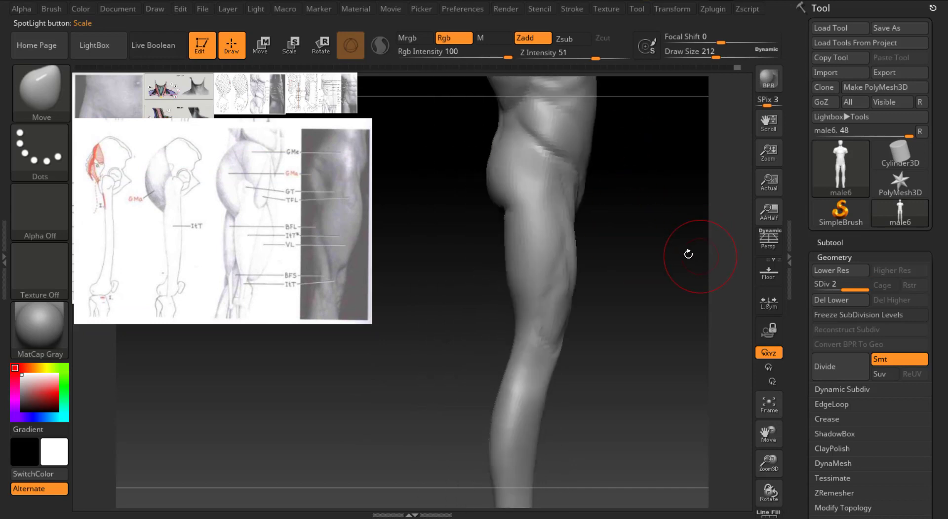
left_click_drag(768, 469, 768, 447)
left_click_drag(715, 56, 704, 55)
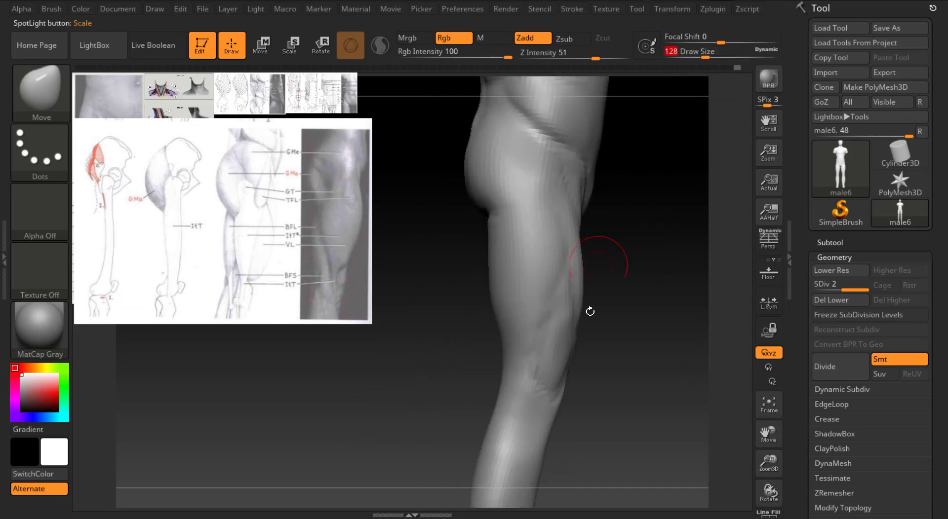
mouse_move(590, 311)
left_mouse_down()
mouse_move(631, 330)
mouse_move(592, 345)
left_mouse_up()
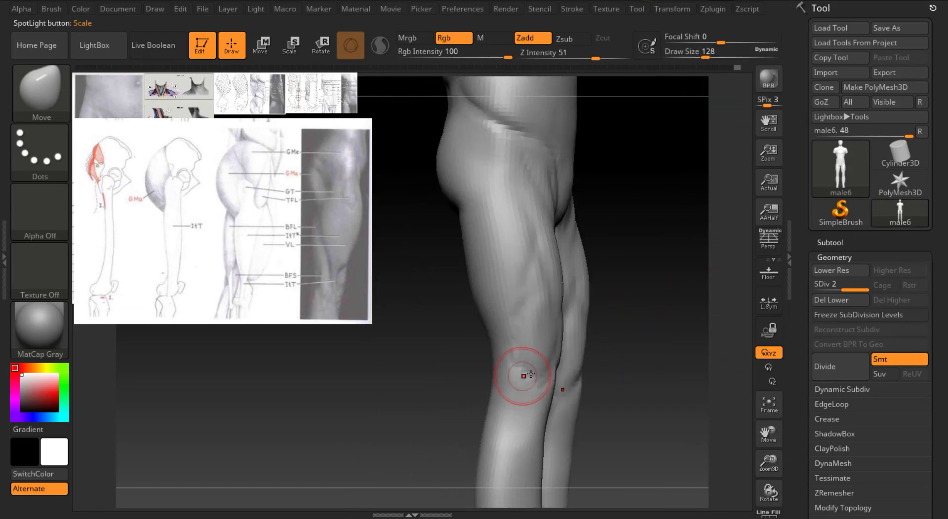
key("b")
key("d")
key("s")
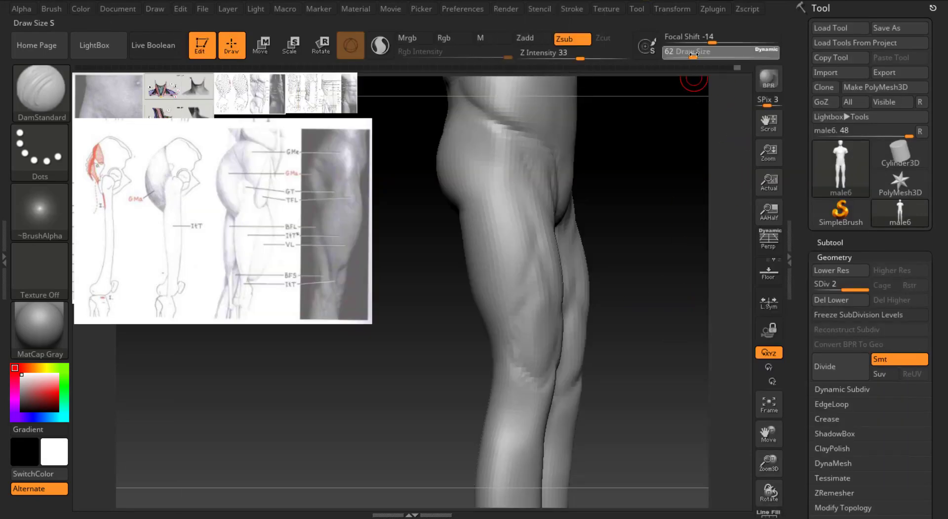
left_click_drag(705, 55, 692, 55)
left_click_drag(632, 316, 587, 336)
right_click_drag(480, 367, 468, 371)
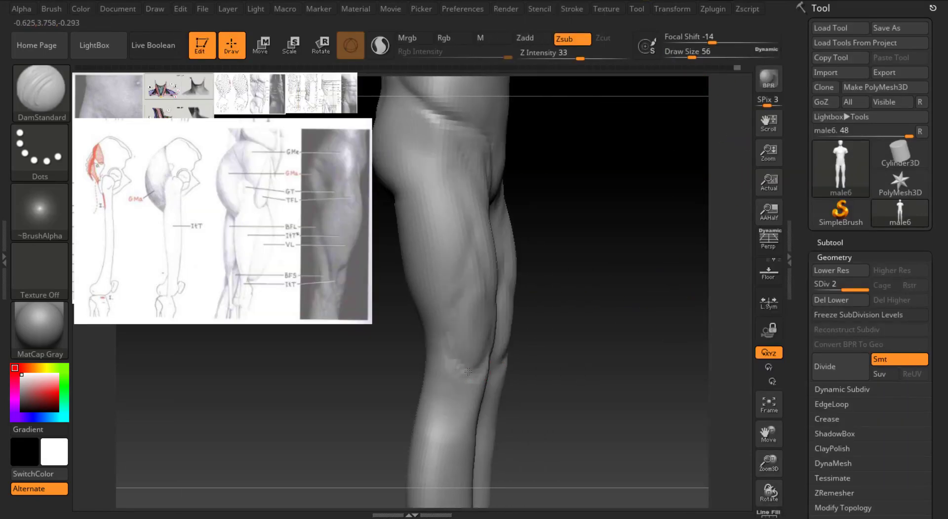
Carve the tendon grooves beside the outer knee and soften them up into the outer thigh.
left_click_drag(532, 363, 635, 339)
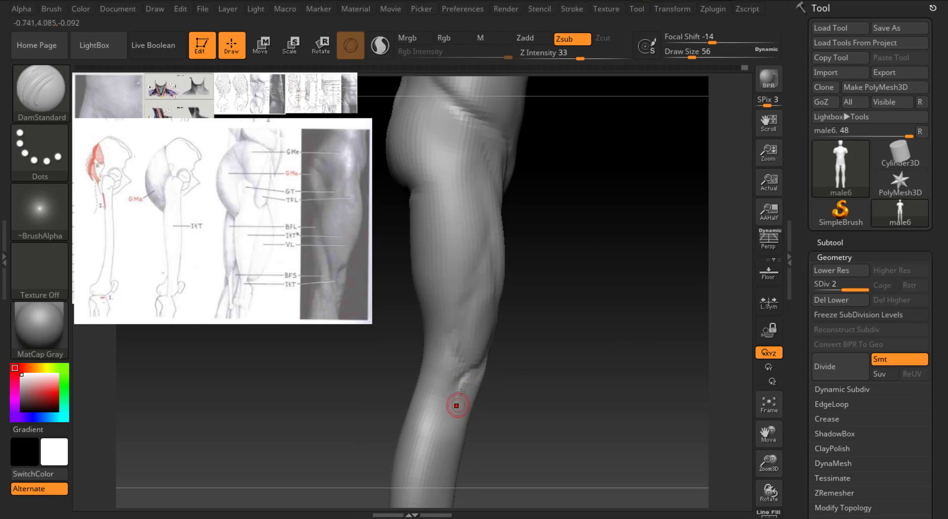
mouse_move(772, 472)
left_mouse_down()
mouse_move(772, 462)
mouse_move(772, 472)
left_mouse_up()
left_click_drag(769, 437, 778, 434)
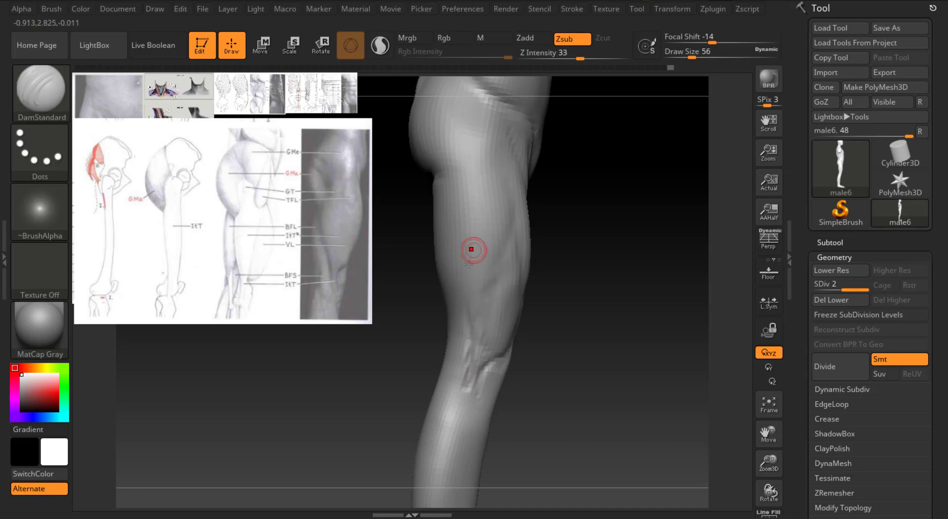
mouse_move(641, 229)
left_mouse_down()
mouse_move(666, 224)
mouse_move(629, 229)
mouse_move(638, 225)
left_mouse_up()
left_click_drag(771, 430, 804, 487)
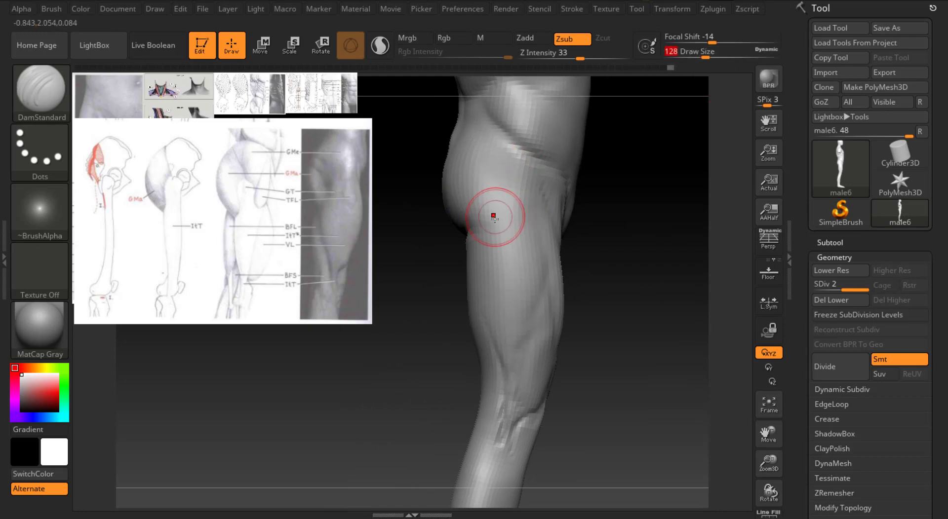
Build up the gluteal muscle on the side of the hip with ClayBuildup at Draw Size 97 and smooth it.
key("b")
key("c")
key("b")
left_click_drag(706, 57, 699, 57)
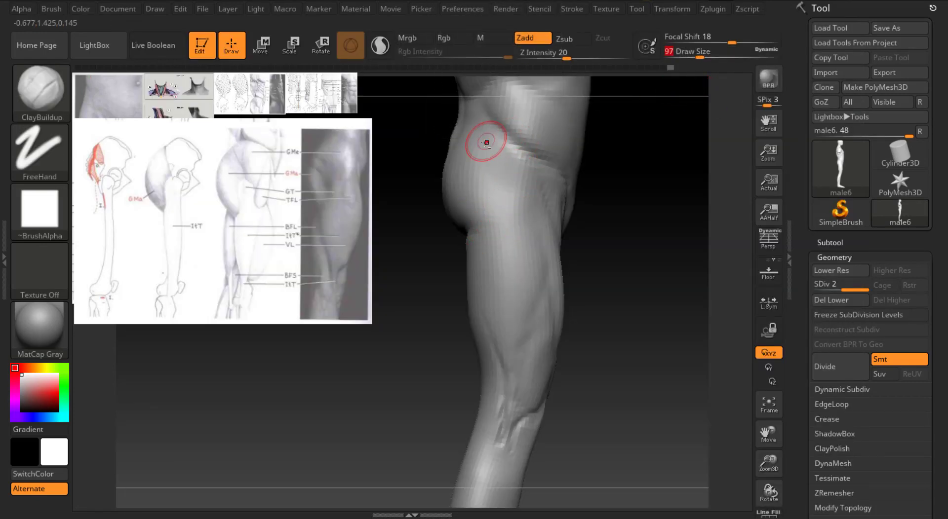
mouse_move(492, 218)
left_mouse_down()
mouse_move(478, 159)
mouse_move(491, 212)
left_mouse_up()
key("ctrl+z")
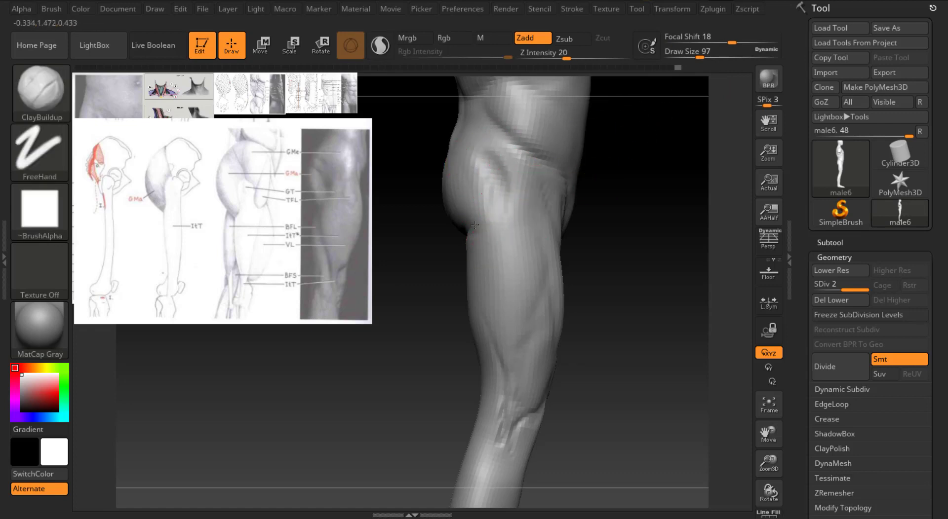
left_click_drag(493, 171, 493, 197)
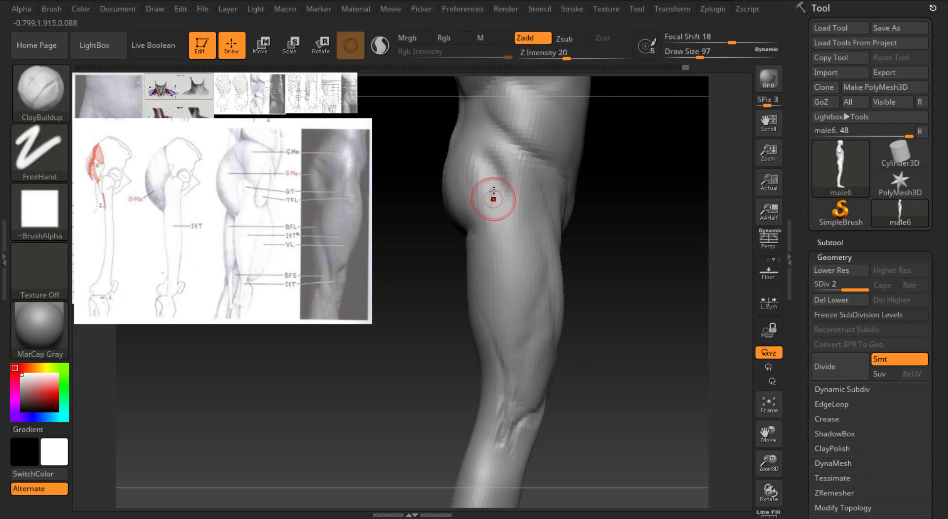
mouse_move(478, 146)
left_mouse_down("shift")
mouse_move(493, 216)
mouse_move(485, 234)
left_mouse_up("shift")
left_click_drag(485, 163, 493, 290, "shift")
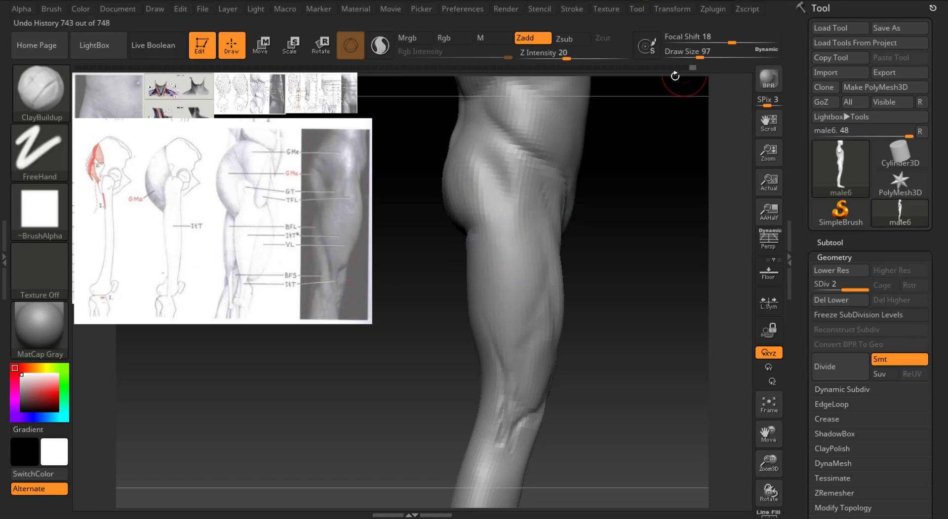
left_click_drag(700, 56, 698, 55)
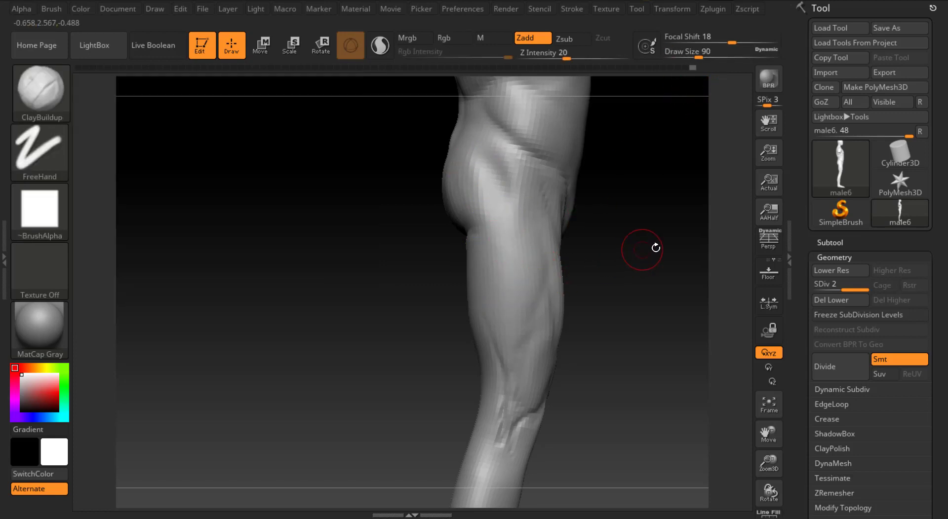
Check the thighs from the front and side, and import the backthigh.JPG image as a texture.
left_click_drag(654, 248, 711, 226, "shift")
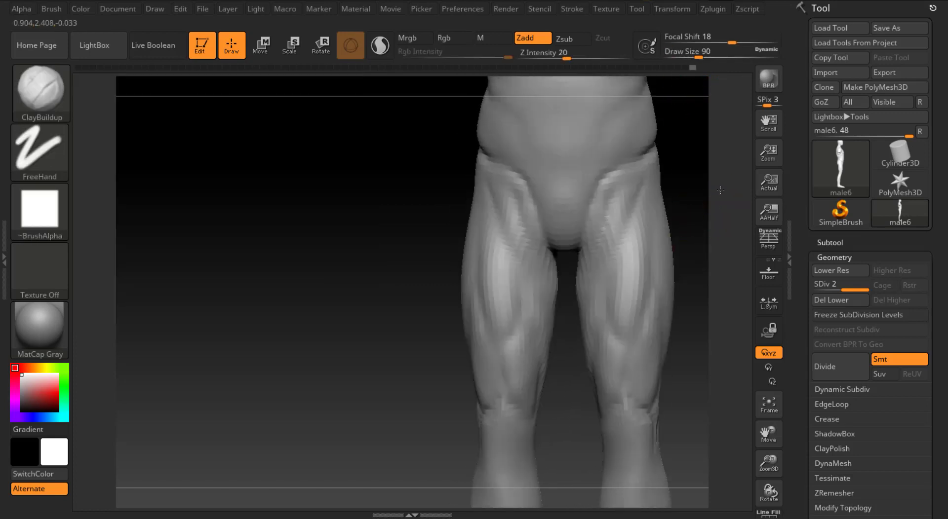
left_click_drag(365, 295, 654, 235, "shift")
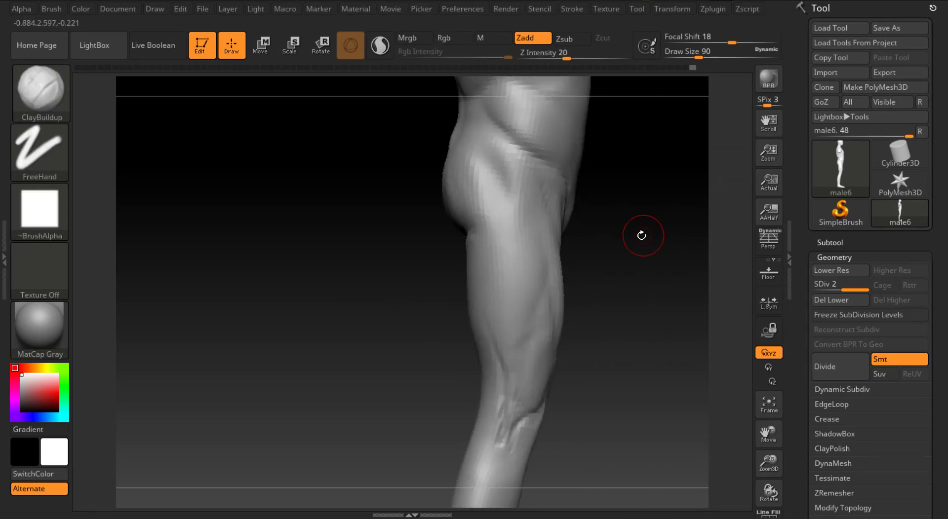
left_click(607, 9)
left_click(628, 89)
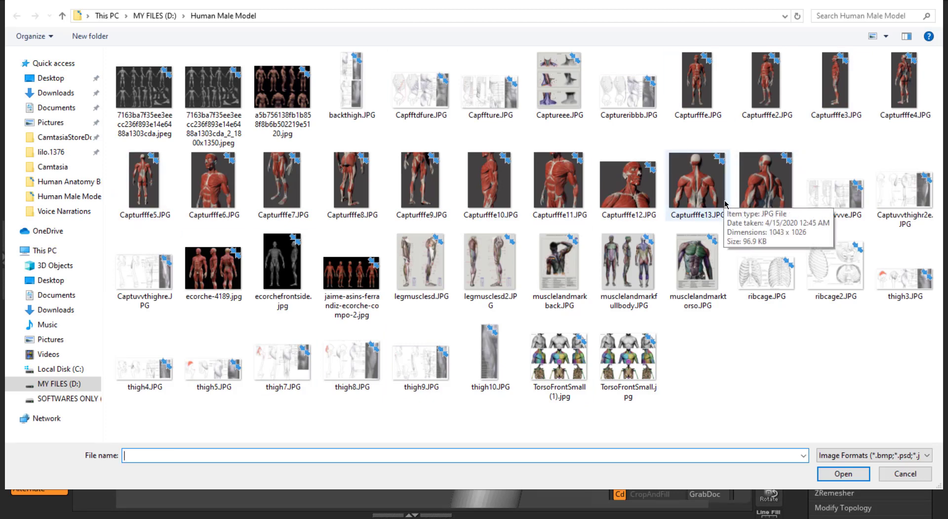
left_click(352, 84)
left_click(834, 476)
Add the backthigh texture to Spotlight, enlarge it and place it beside the model as a locked reference.
left_click(611, 14)
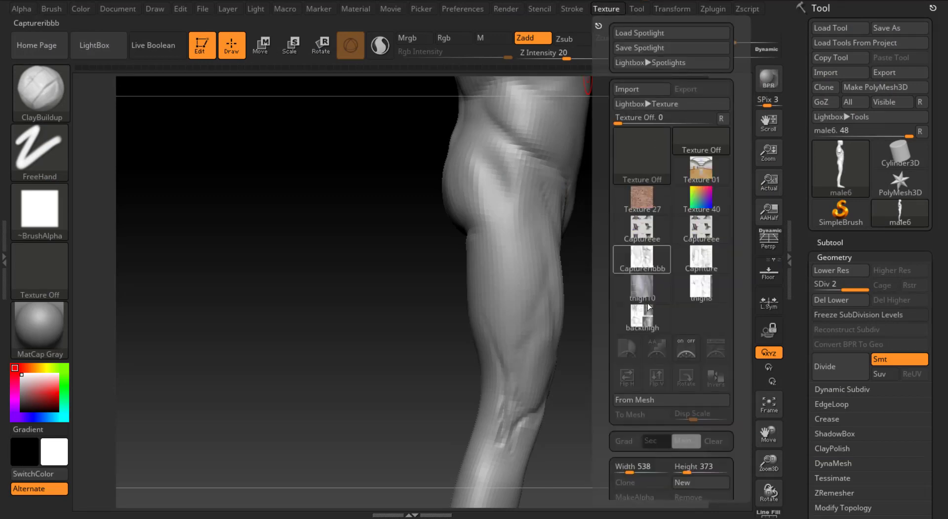
left_click(640, 316)
left_click(628, 377)
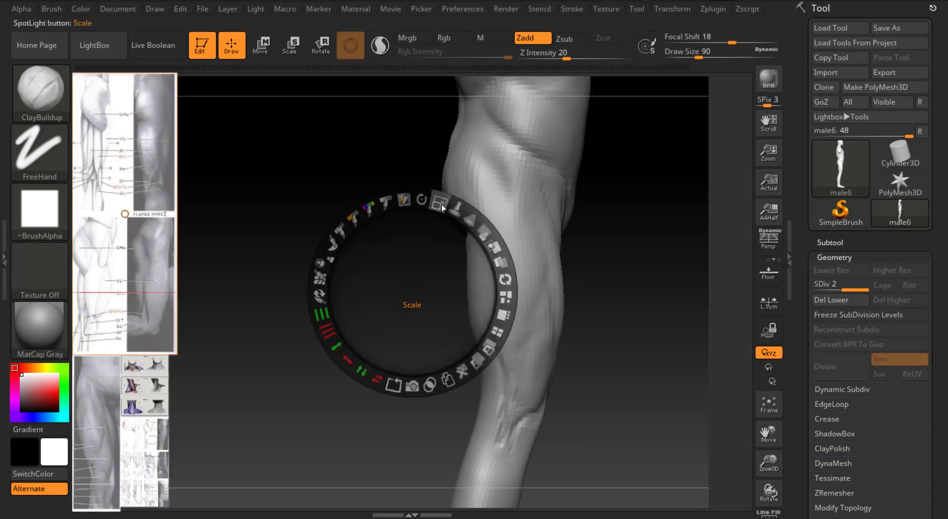
mouse_move(441, 204)
left_mouse_down()
mouse_move(476, 220)
mouse_move(431, 200)
left_mouse_up()
left_click(176, 185)
left_click_drag(203, 95, 242, 108)
left_click_drag(212, 167, 193, 199)
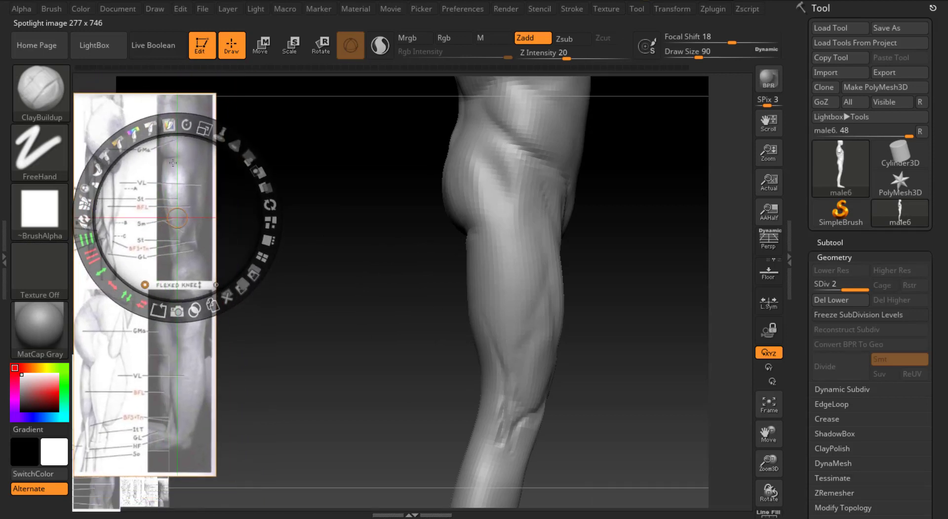
key("shift+z")
Carve a vertical groove down the upper back of both thighs from the gluteal fold with the DamStandard brush at Draw Size 104.
left_click_drag(661, 323, 694, 317, "shift")
left_click_drag(768, 470, 780, 419)
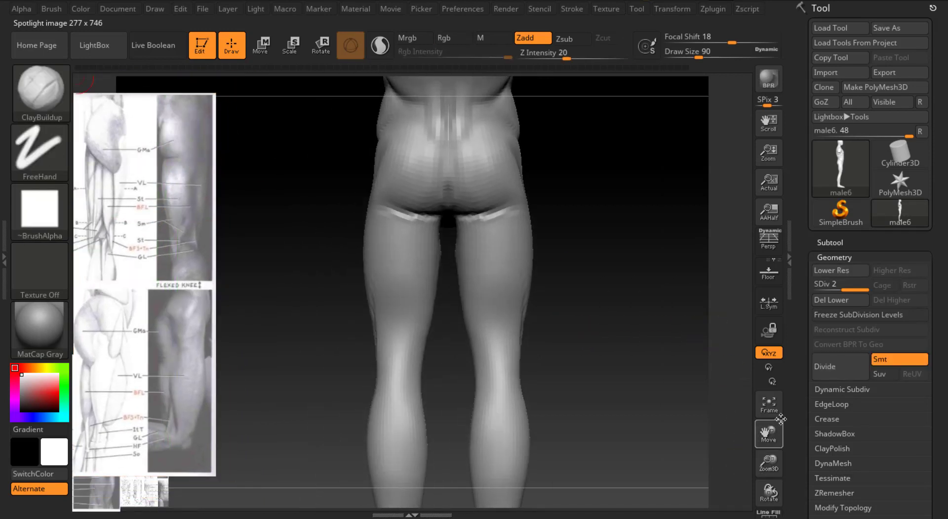
left_click_drag(694, 51, 703, 51)
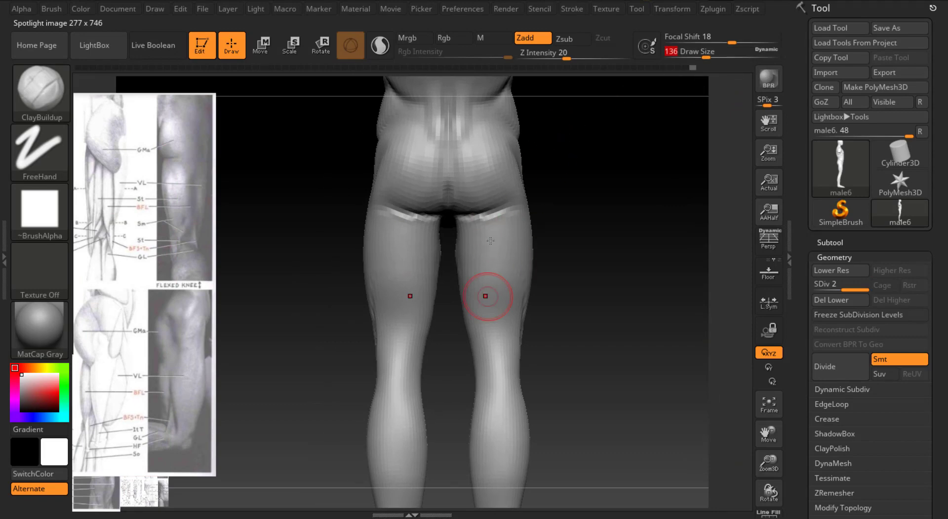
key("b")
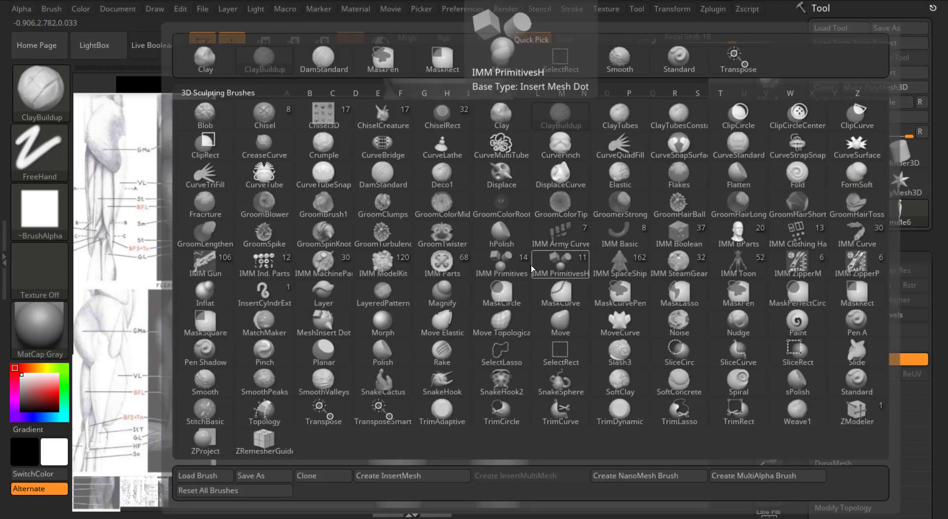
key("d")
key("s")
key("alt+Tab")
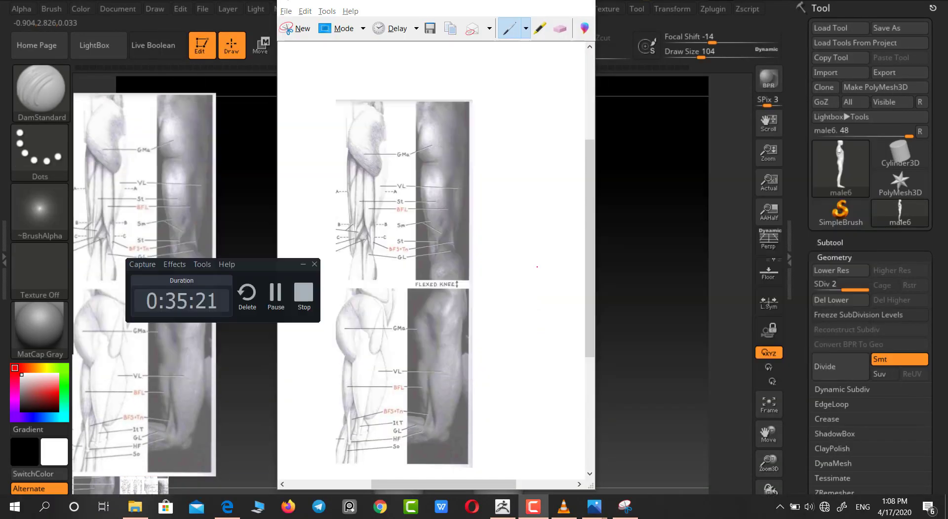
left_click(522, 2)
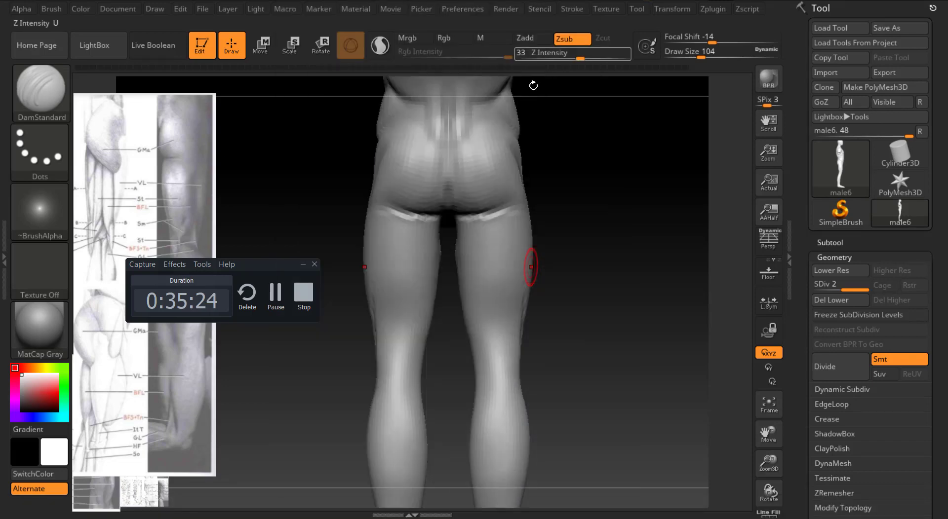
left_click(303, 267)
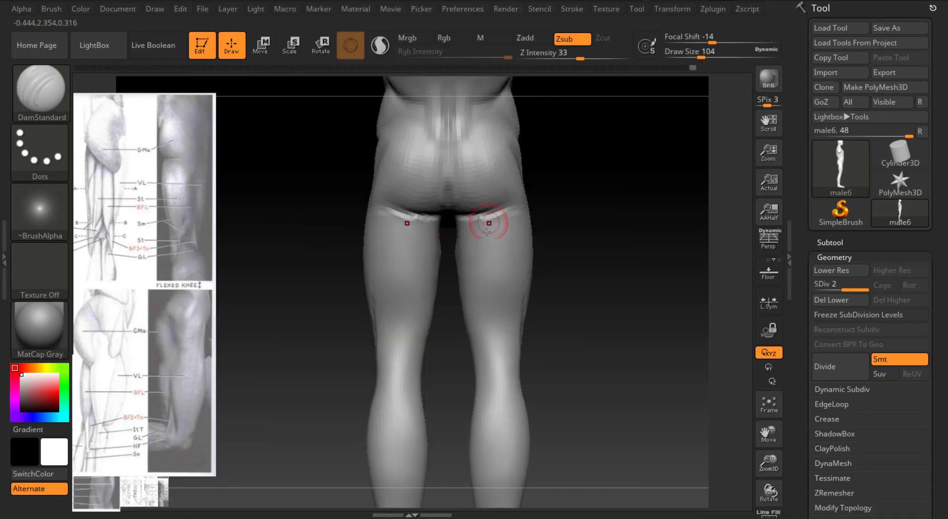
left_click_drag(490, 230, 496, 257)
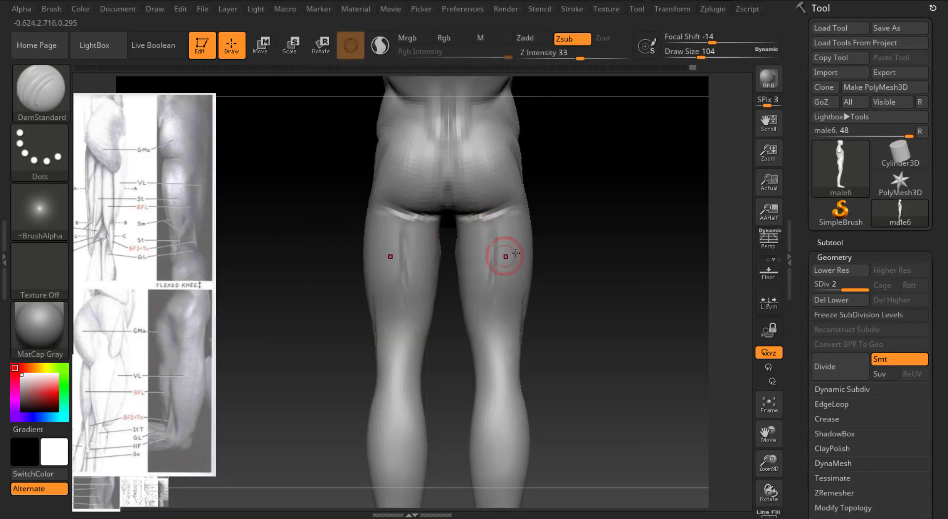
Deepen the hamstring groove and extend it down toward the back of the knees with DamStandard at Draw Size 65.
left_click_drag(768, 464, 768, 452)
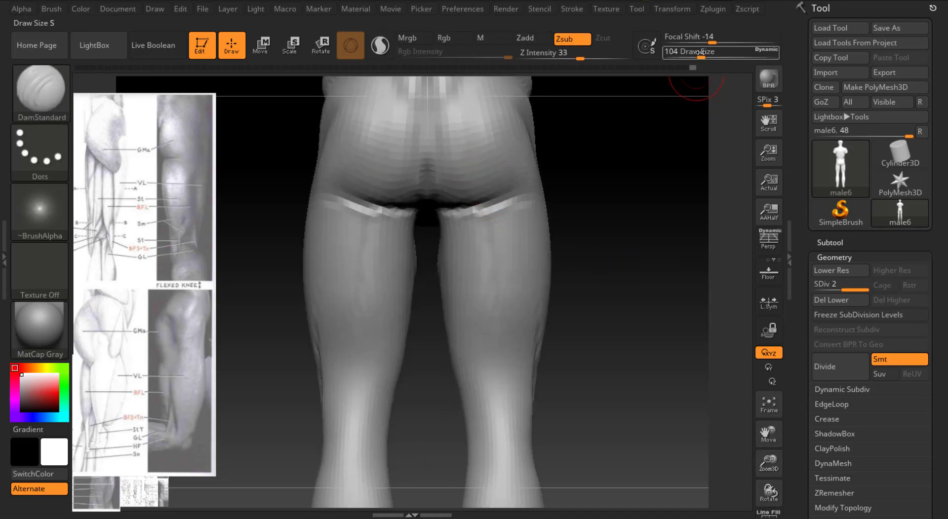
left_click_drag(700, 52, 693, 51)
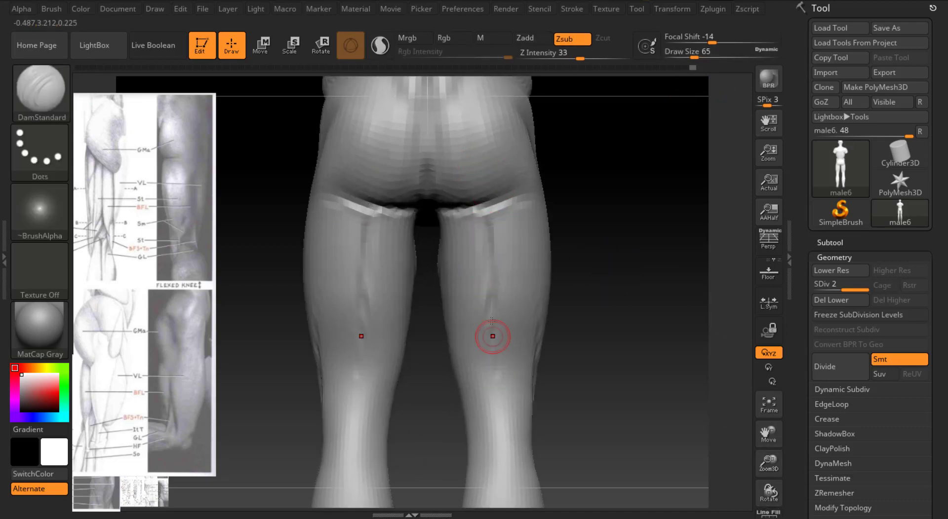
left_click_drag(493, 336, 501, 385)
Add the thigh8 texture to Spotlight, enlarge it and place it beside the side view of the leg as a locked reference.
left_click_drag(656, 365, 584, 391)
left_click_drag(623, 326, 702, 373, "shift")
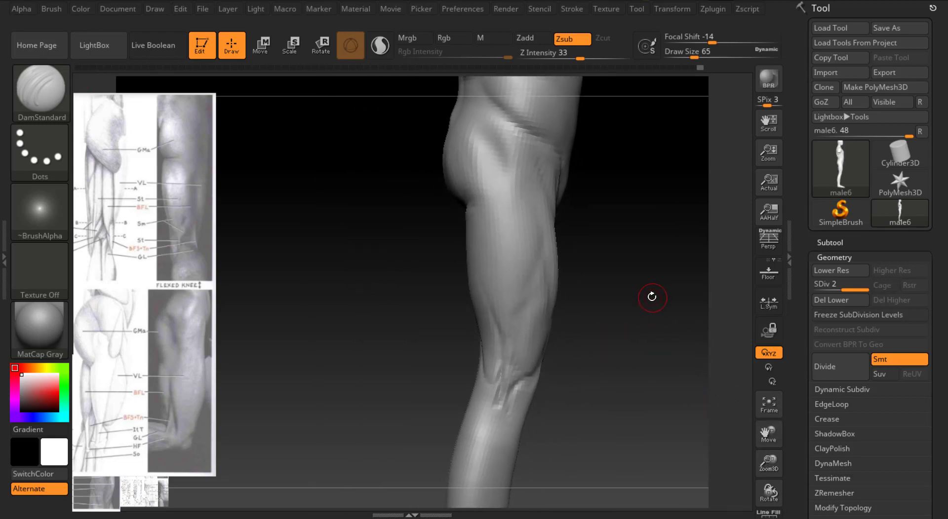
key("shift+z")
left_click(605, 8)
left_click(700, 286)
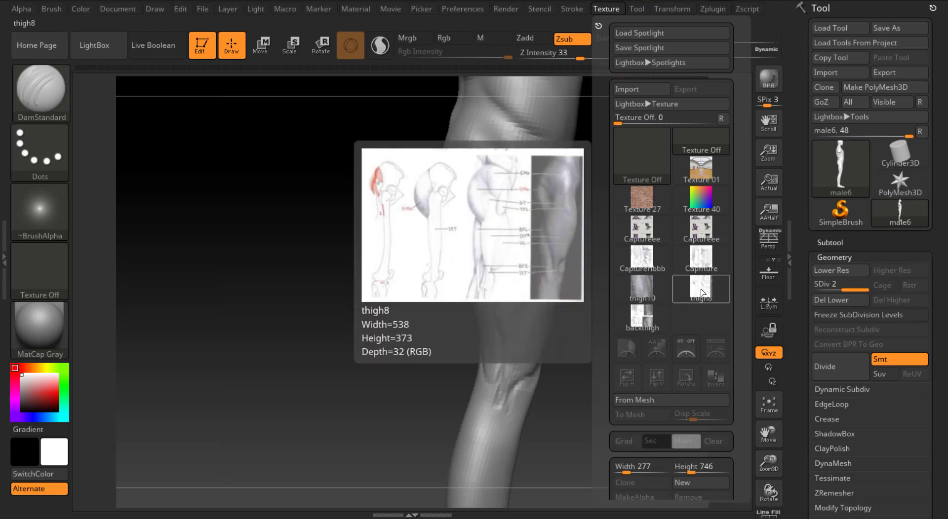
left_click(627, 348)
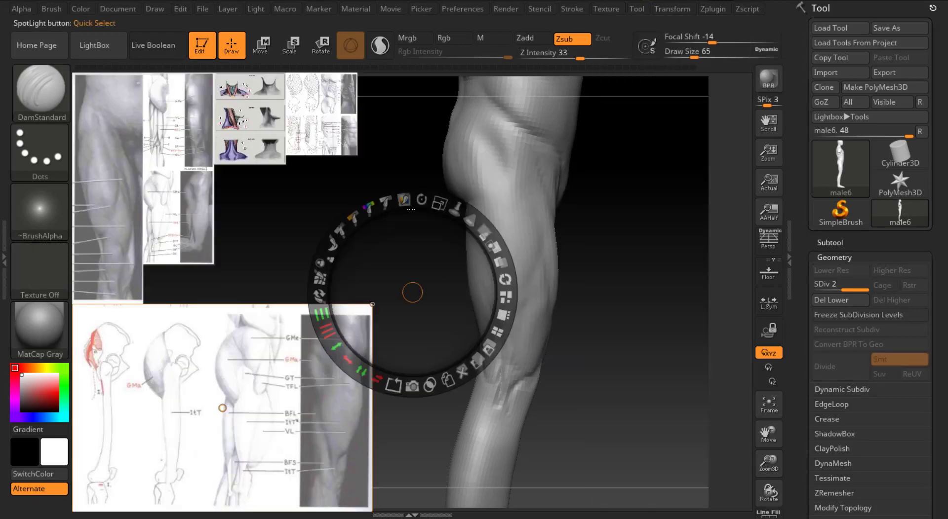
left_click_drag(228, 380, 228, 192)
left_click_drag(255, 103, 272, 109)
key("z")
Compare the outer thigh and hip with the thigh8 reference from the side and rear angles.
mouse_move(635, 209)
left_mouse_down()
mouse_move(659, 232)
mouse_move(637, 234)
mouse_move(670, 237)
mouse_move(598, 239)
mouse_move(614, 241)
left_mouse_up()
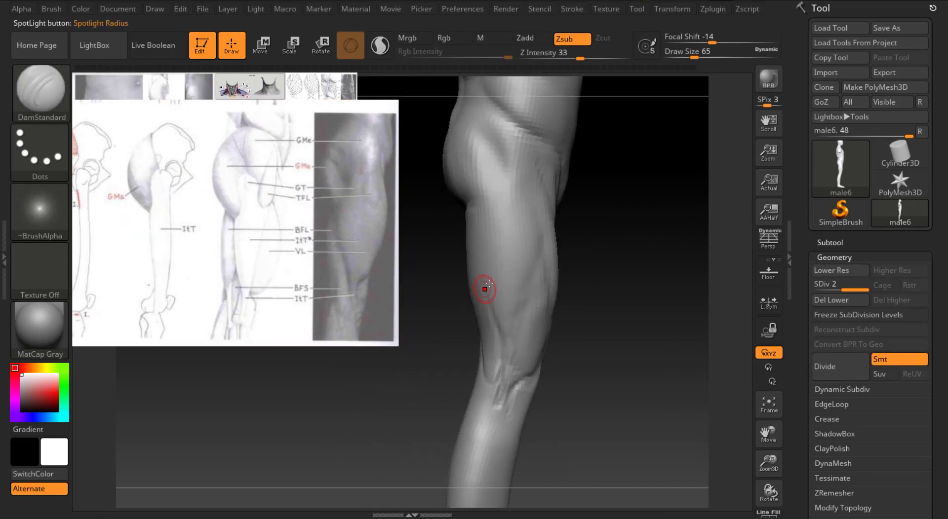
right_click_drag(484, 287, 486, 295)
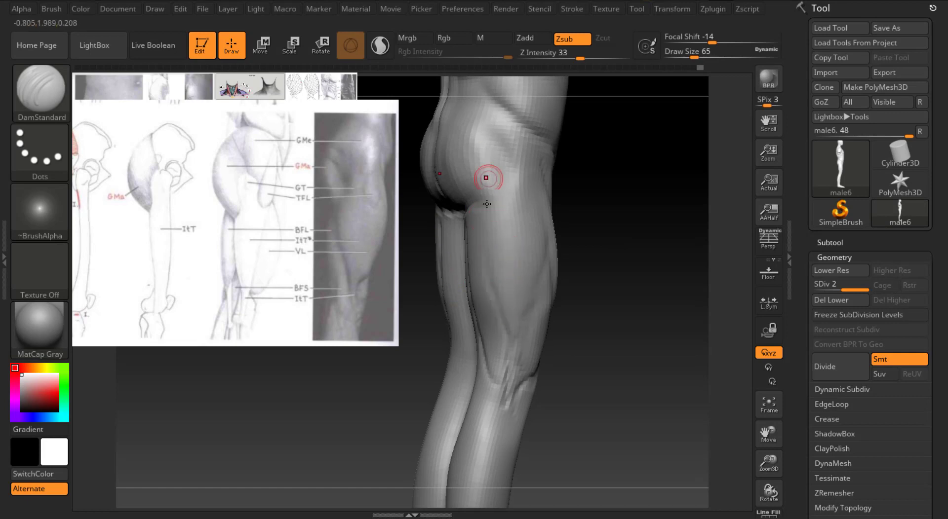
left_click_drag(570, 219, 638, 217)
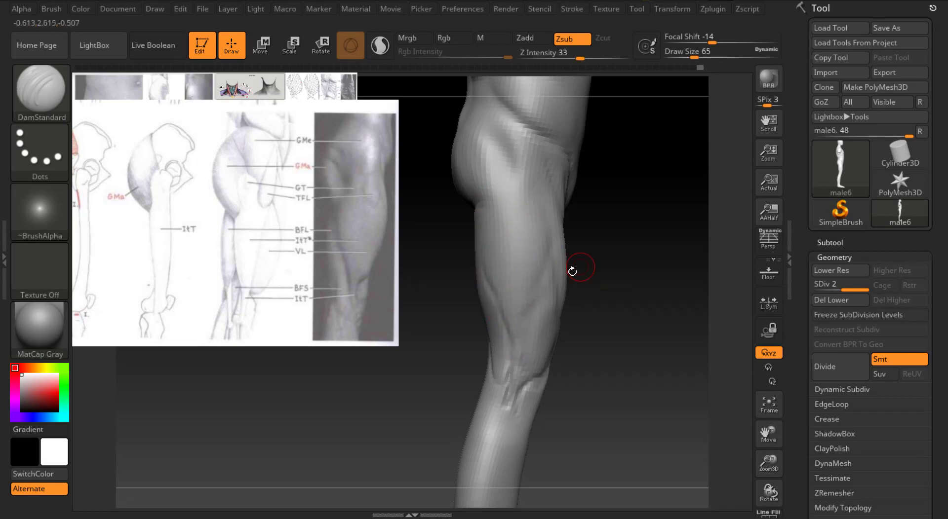
left_click_drag(572, 271, 602, 254)
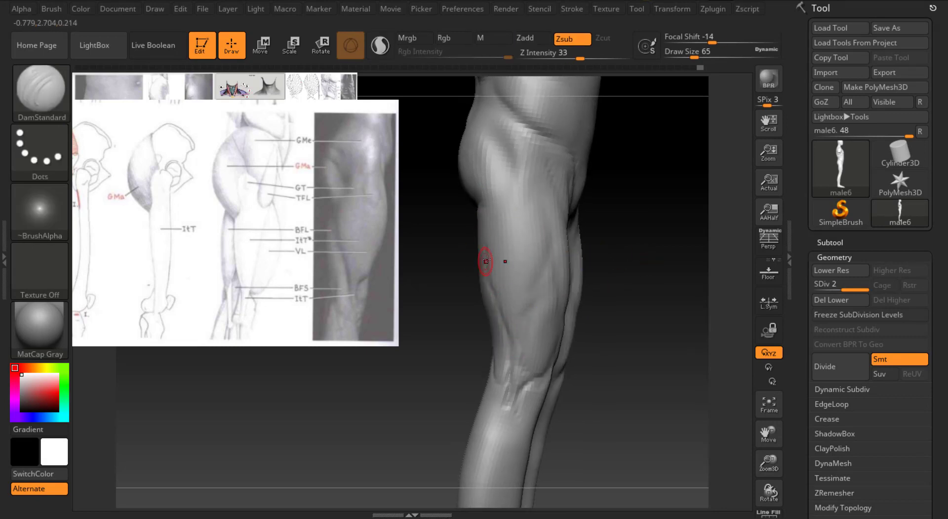
left_click_drag(636, 217, 679, 210)
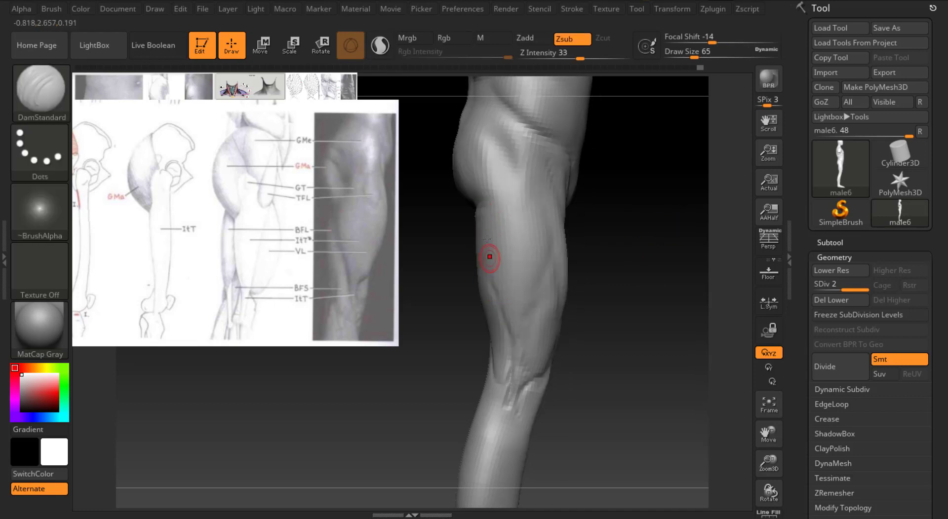
Hide the current outer-thigh reference and add the backthigh texture to Spotlight.
left_click_drag(587, 212, 455, 213)
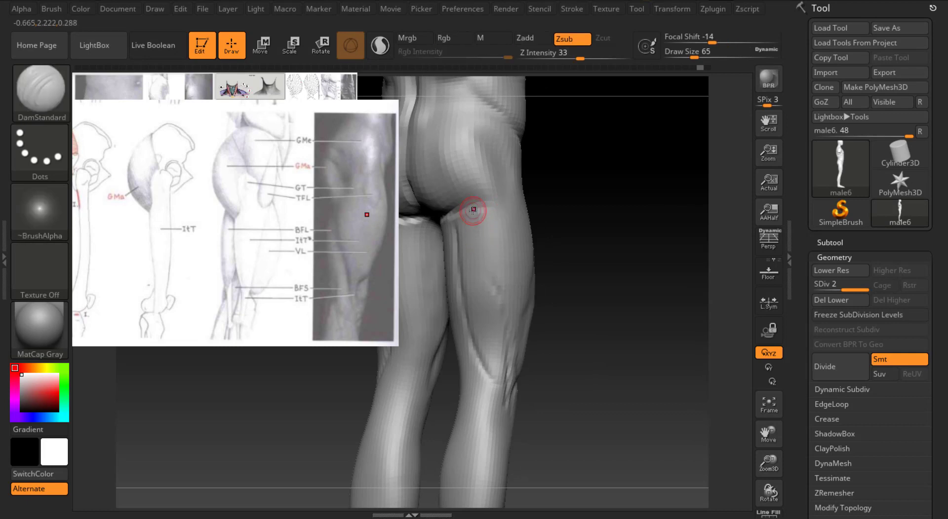
left_click_drag(541, 309, 490, 286)
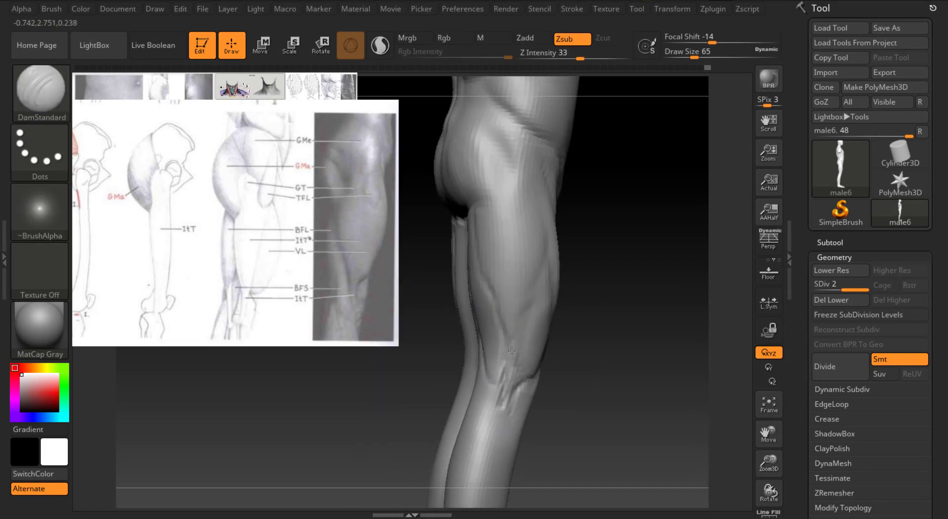
left_click_drag(612, 200, 658, 207, "shift")
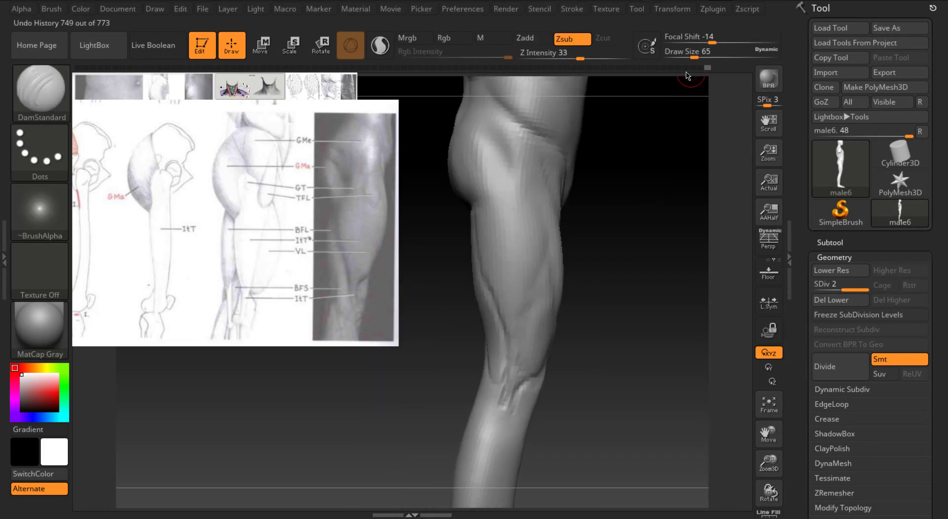
key("shift+z")
left_click(607, 9)
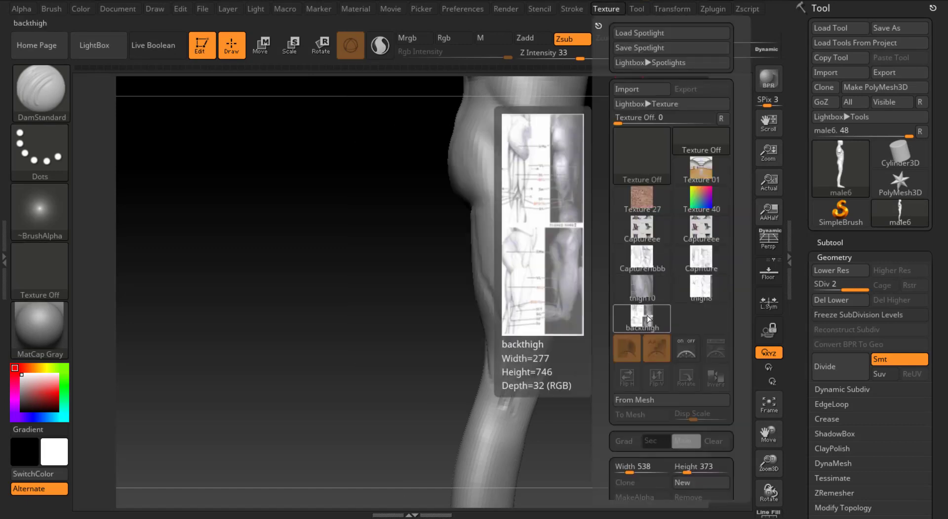
left_click(642, 316)
left_click(627, 282)
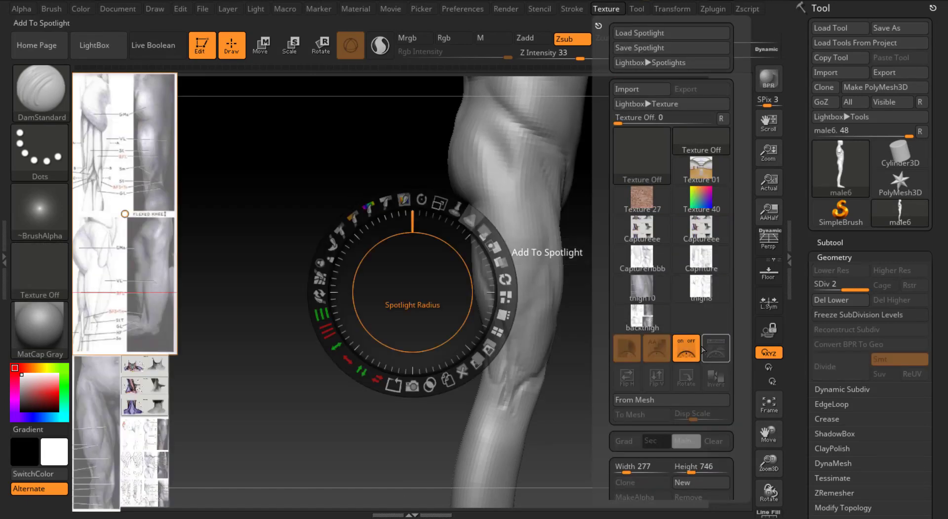
Enlarge the backthigh reference in Spotlight, place it beside the legs and leave Spotlight editing.
left_click(112, 175)
left_click_drag(138, 86, 193, 131)
left_click_drag(160, 174, 223, 262)
key("z")
Build up the hamstrings toward the back of the knee with ClayBuildup at draw size 116.
left_click_drag(391, 248, 545, 146, "shift")
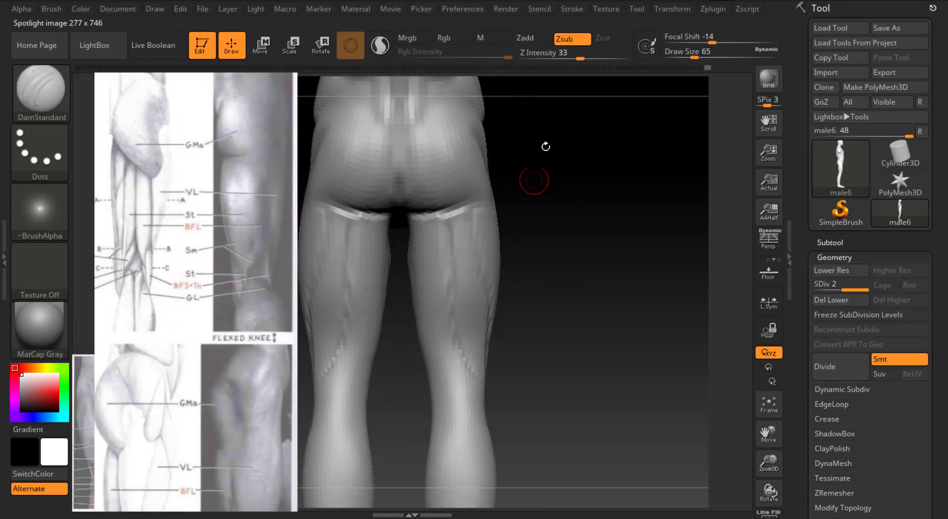
mouse_move(573, 236)
left_mouse_down()
mouse_move(590, 248)
mouse_move(575, 288)
mouse_move(573, 273)
mouse_move(542, 255)
left_mouse_up()
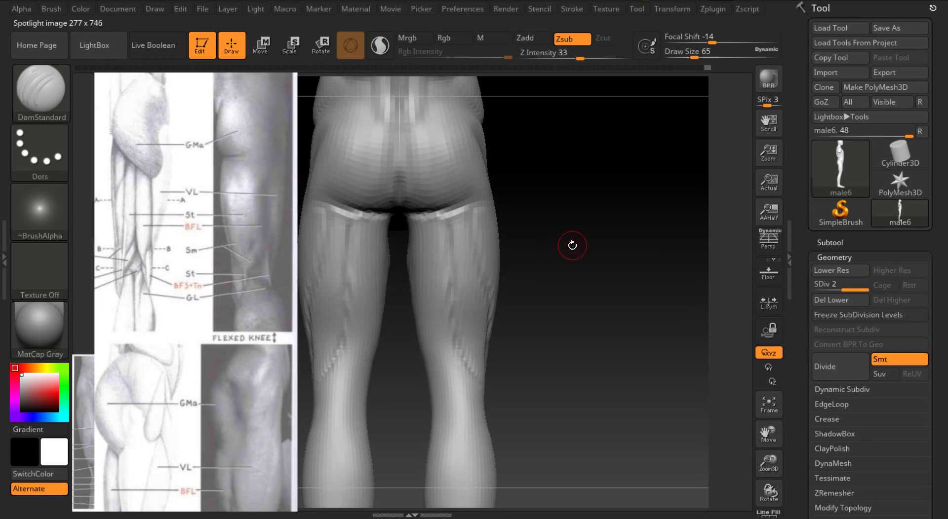
key("b")
key("c")
key("b")
left_click_drag(598, 226, 595, 223)
left_click_drag(695, 55, 703, 55)
left_click_drag(612, 214, 586, 203)
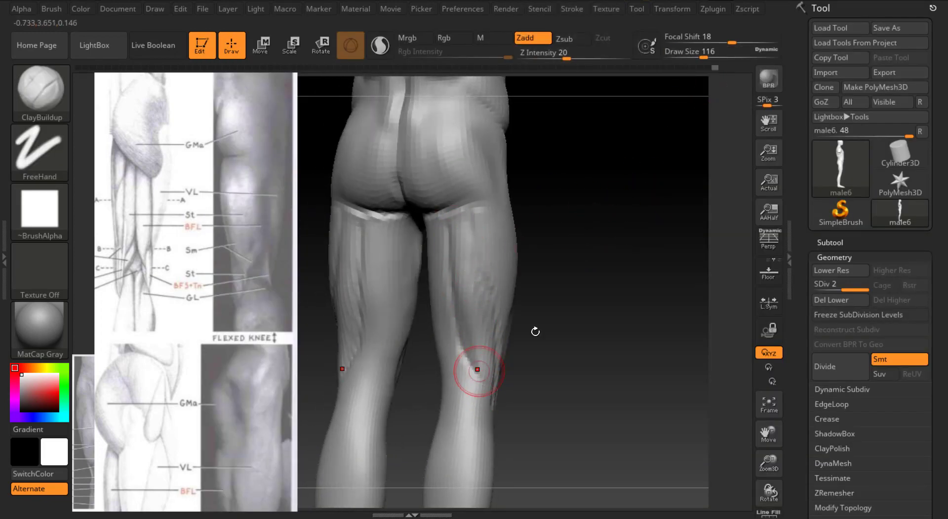
Build up the outer hamstring along the side of the thigh with ClayBuildup at draw size 90, and smooth it.
left_click_drag(534, 332, 488, 234)
left_click_drag(707, 56, 697, 56)
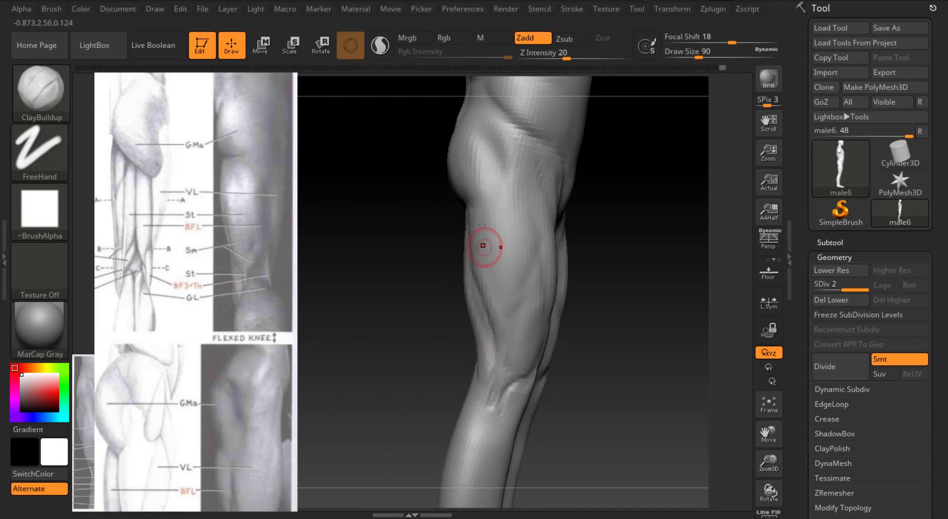
key("shift")
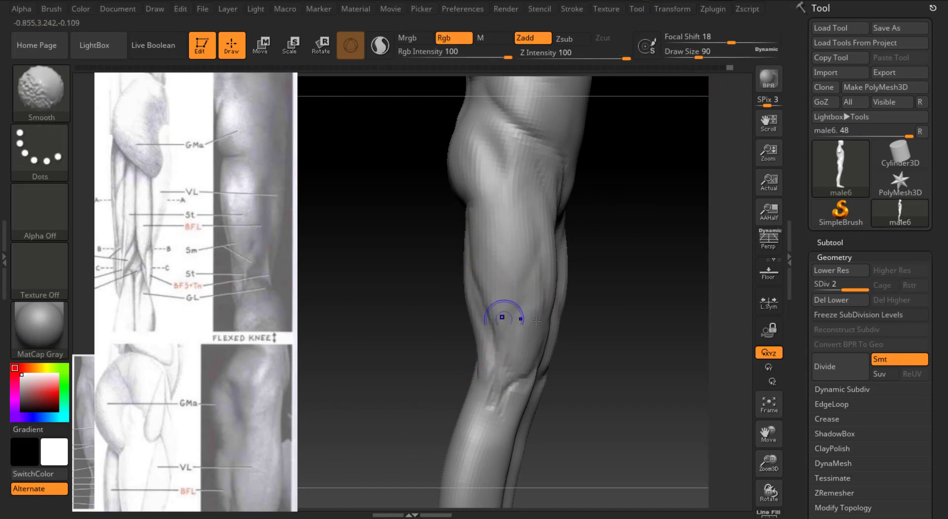
Reshape the side profile of the thigh and knee with the Move brush at draw size 120.
left_click_drag(623, 302, 672, 277, "shift")
key("b")
key("m")
key("v")
left_click_drag(697, 55, 704, 55)
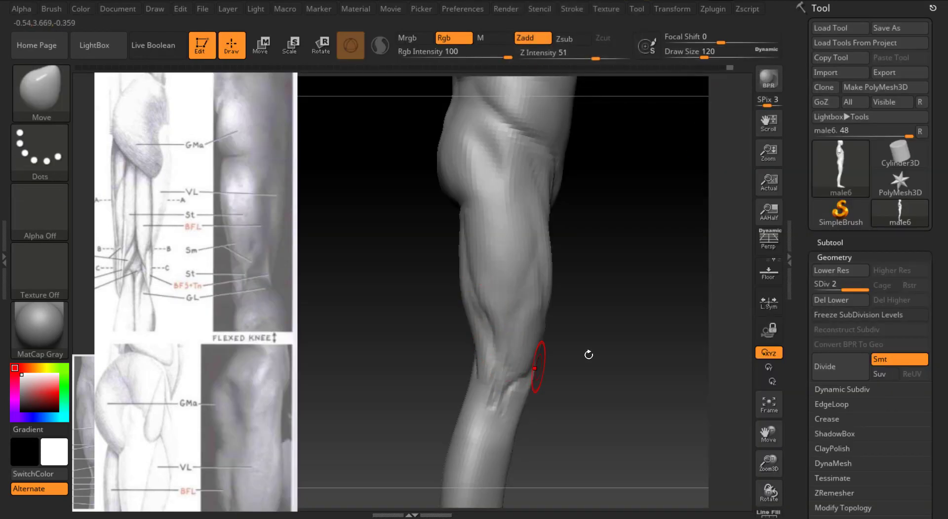
Adjust the outer thigh contour above the knee from the back view with the Move brush at draw size 101.
left_click_drag(588, 355, 689, 221, "shift")
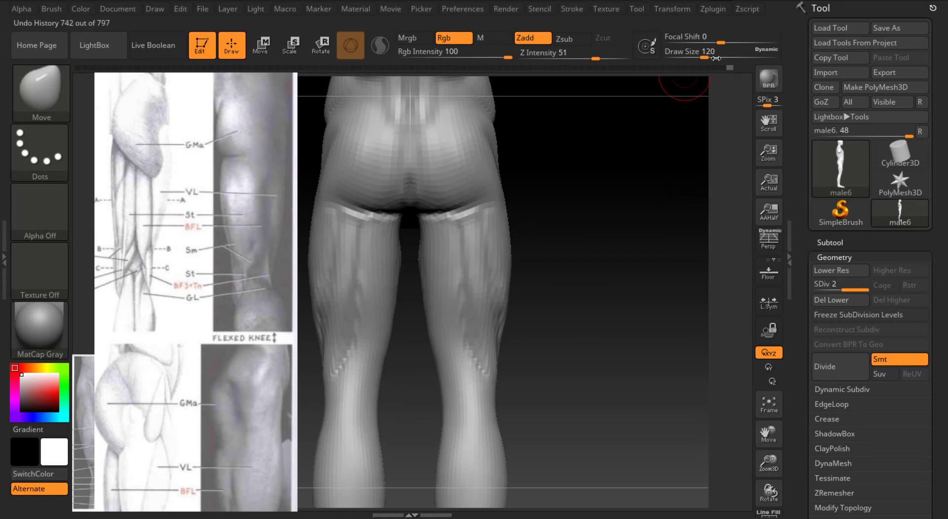
left_click_drag(715, 58, 688, 76)
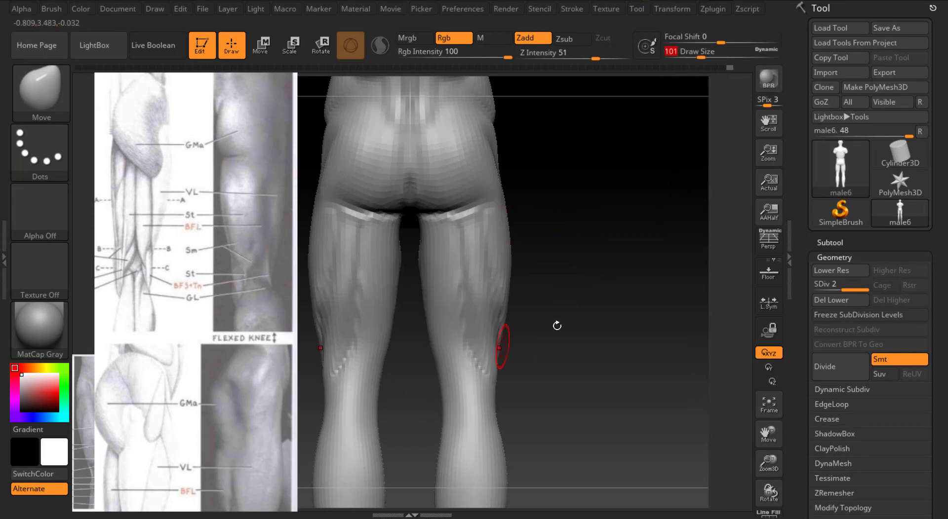
left_click_drag(556, 326, 565, 324)
Build up the inner hamstring down to the back of the knee with ClayBuildup at draw size 74, and smooth it.
key("b")
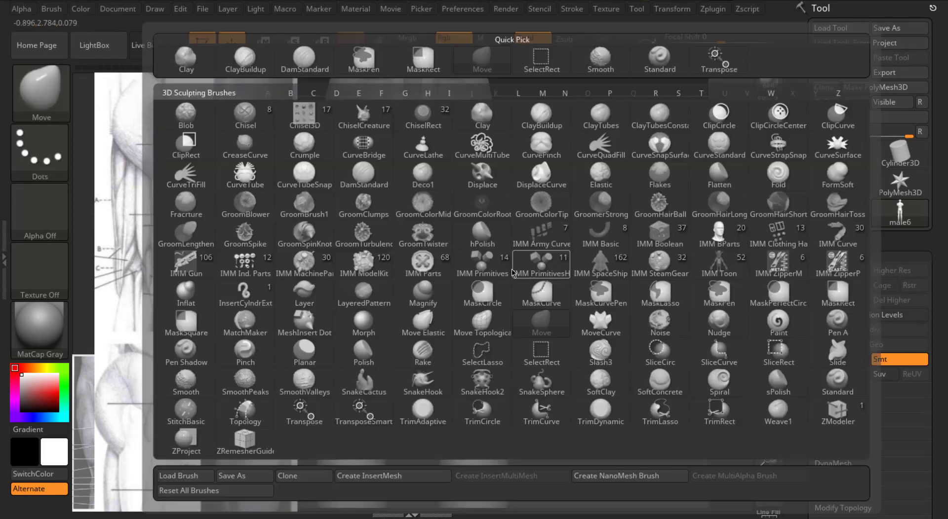
key("c")
key("b")
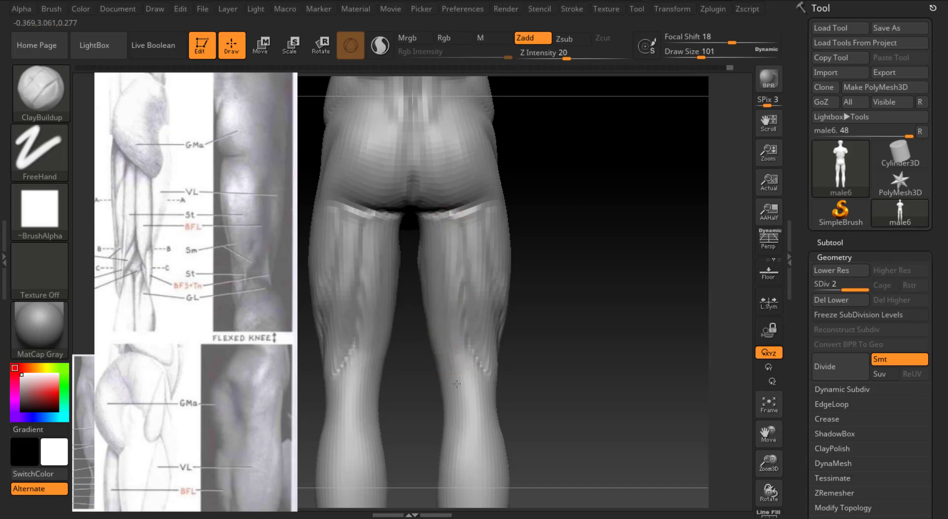
left_click(695, 55)
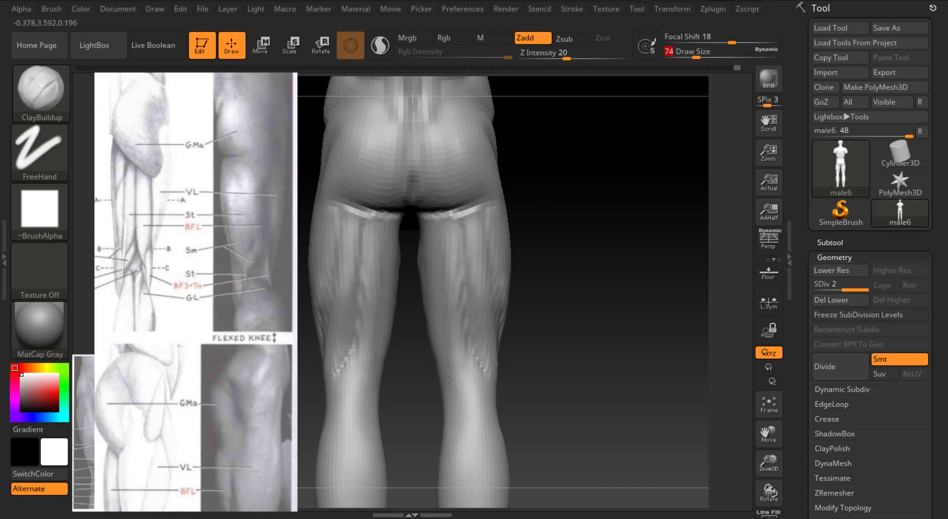
key("shift")
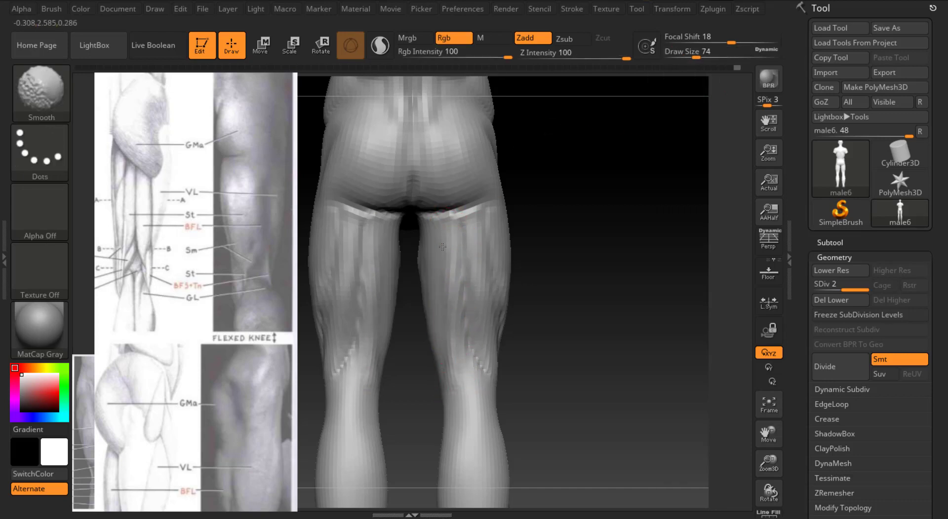
Fill out the back of the thigh down to the knee with ClayBuildup at draw size 149, and smooth the muscle grooves.
mouse_move(582, 301)
left_mouse_down()
mouse_move(579, 280)
mouse_move(640, 235)
mouse_move(696, 232)
left_mouse_up()
left_click(707, 55)
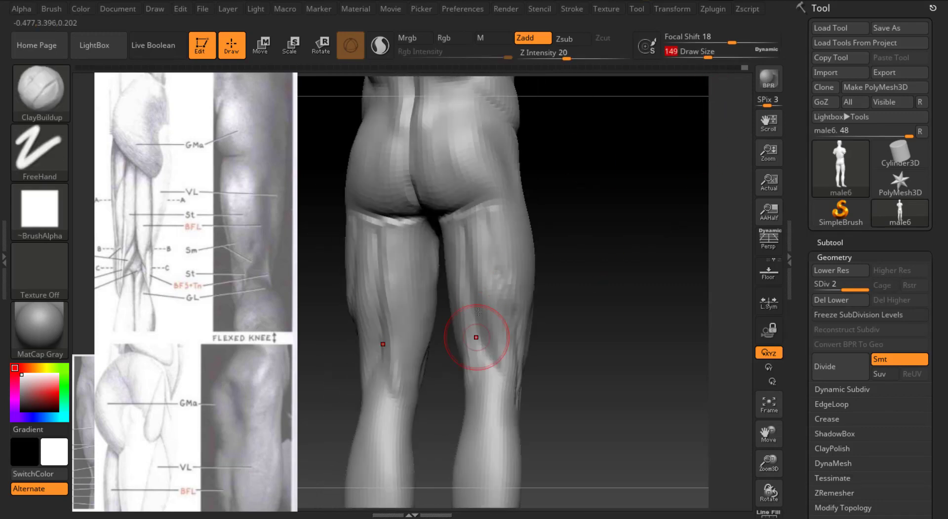
mouse_move(473, 242)
left_mouse_down("shift")
mouse_move(472, 222)
mouse_move(473, 230)
left_mouse_up("shift")
left_click_drag(478, 261, 492, 390)
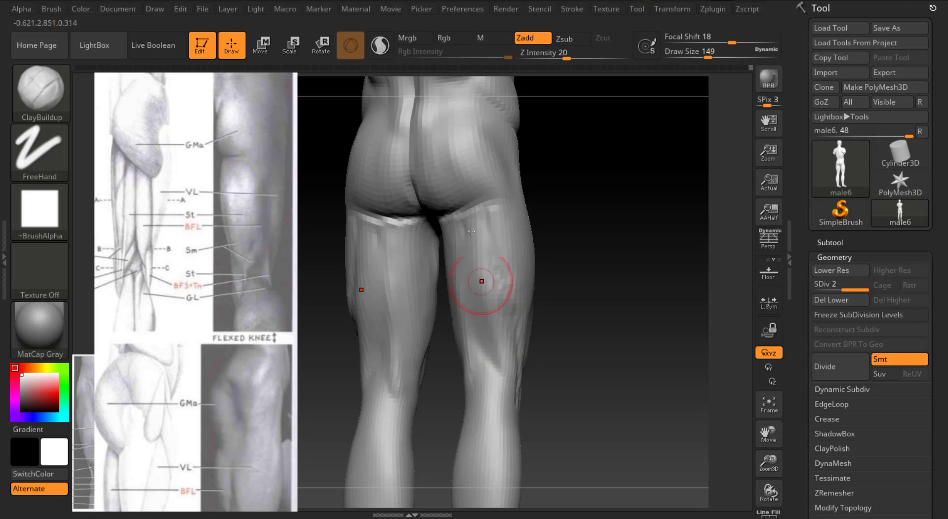
left_click_drag(482, 281, 489, 360)
left_click_drag(555, 332, 569, 335, "shift")
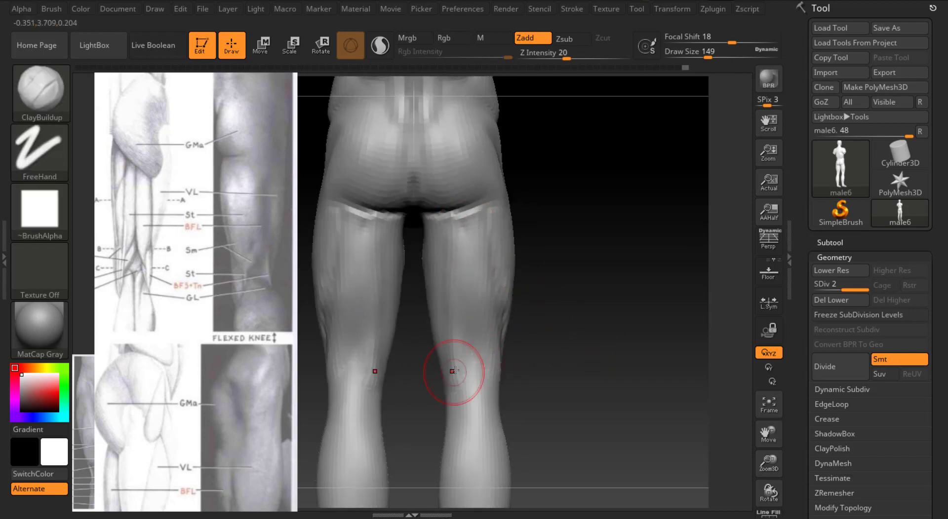
left_click_drag(491, 222, 479, 217, "shift")
Build up the inner thigh muscles down to the knee with ClayBuildup at draw size 94.
left_click_drag(571, 356, 535, 213, "shift")
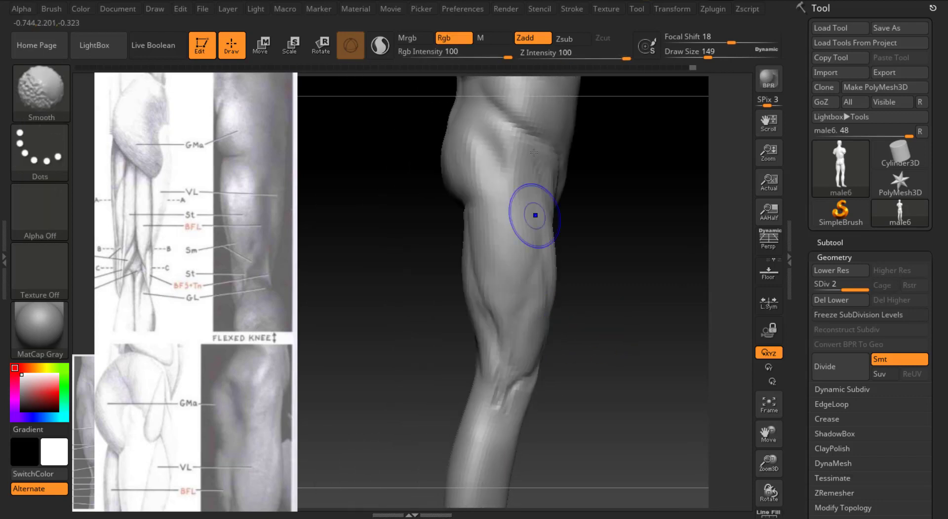
left_click_drag(600, 220, 508, 232)
mouse_move(661, 345)
left_mouse_down()
mouse_move(568, 375)
mouse_move(546, 370)
left_mouse_up()
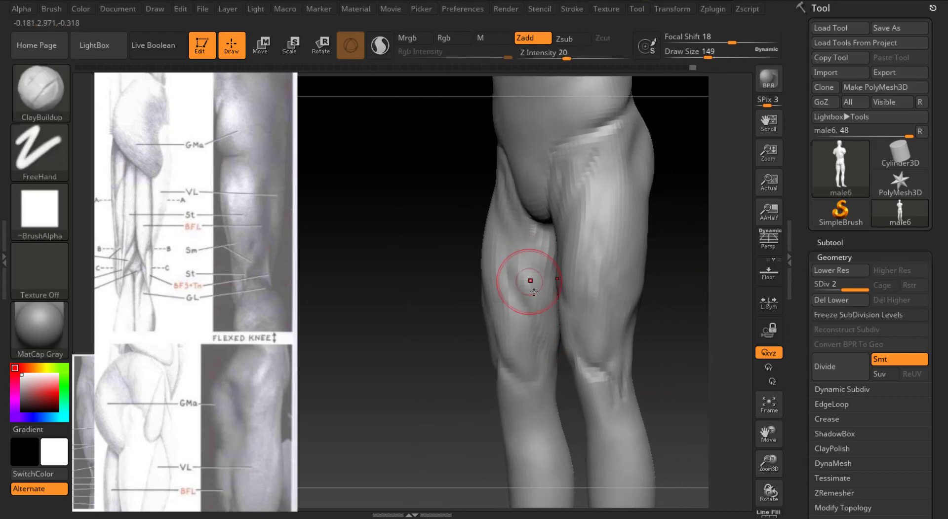
left_click_drag(707, 55, 699, 55)
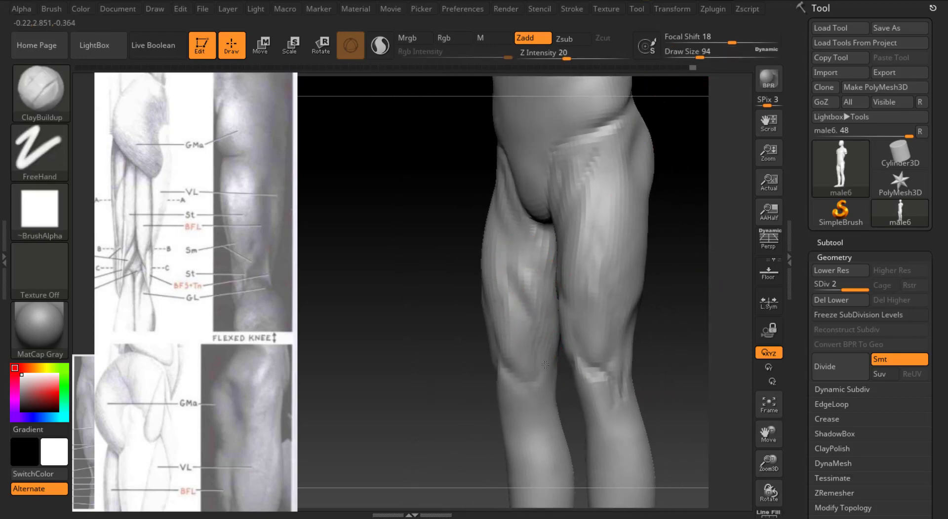
left_click_drag(544, 365, 548, 375)
Build up the side of the hip beside the glute with ClayBuildup at draw size 140, and smooth the area.
left_click_drag(661, 269, 726, 259, "shift")
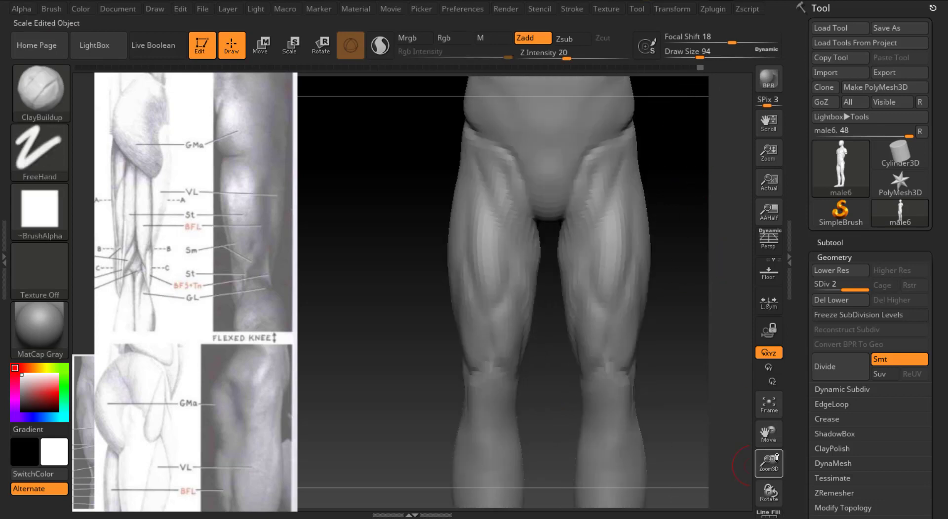
left_click_drag(776, 458, 788, 443)
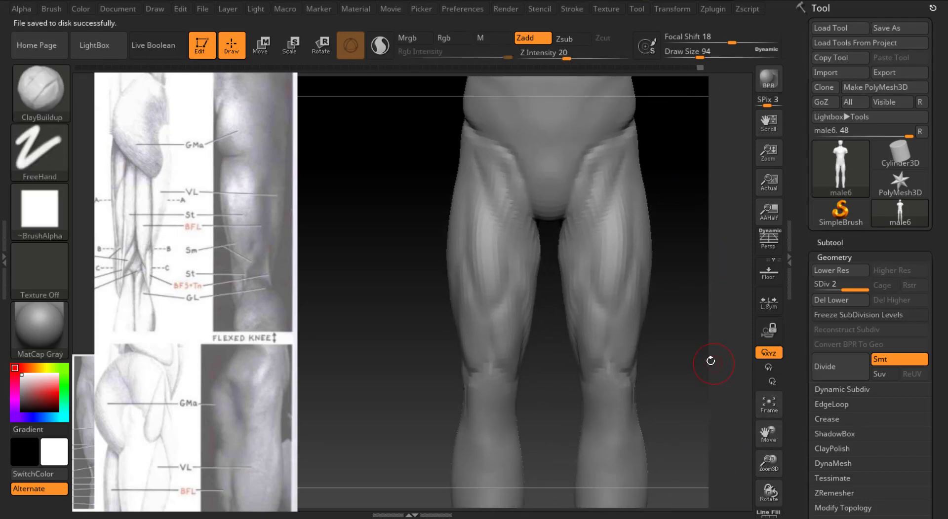
left_click_drag(394, 278, 474, 273, "shift")
left_click_drag(592, 182, 641, 272)
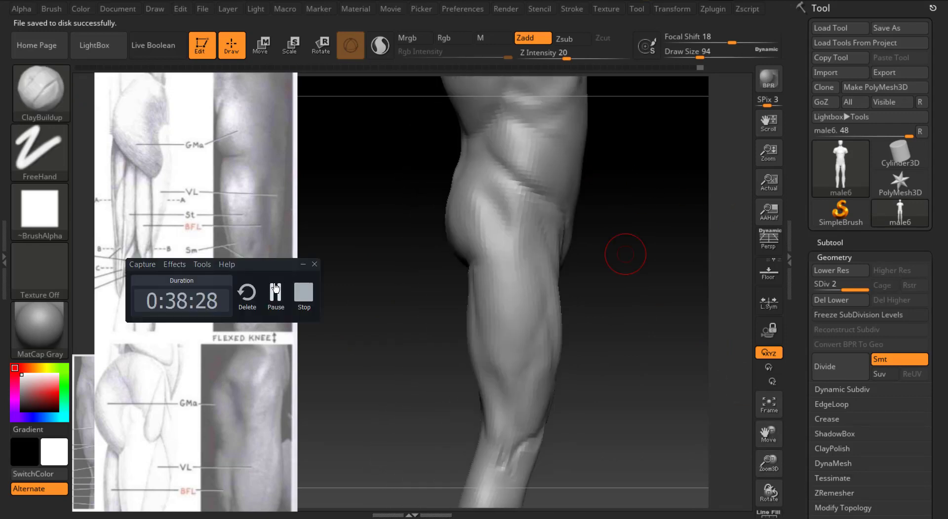
left_click(303, 267)
left_click_drag(699, 55, 706, 54)
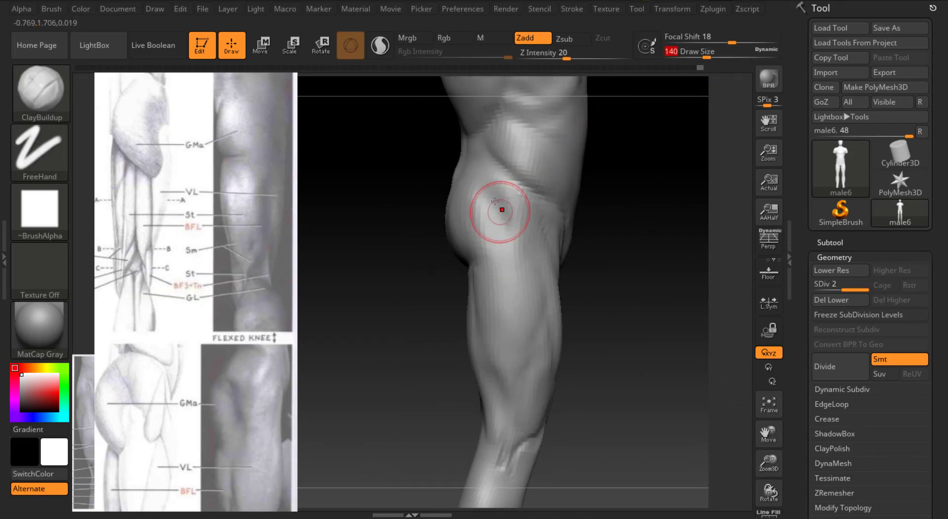
left_click_drag(500, 212, 499, 200)
key("shift")
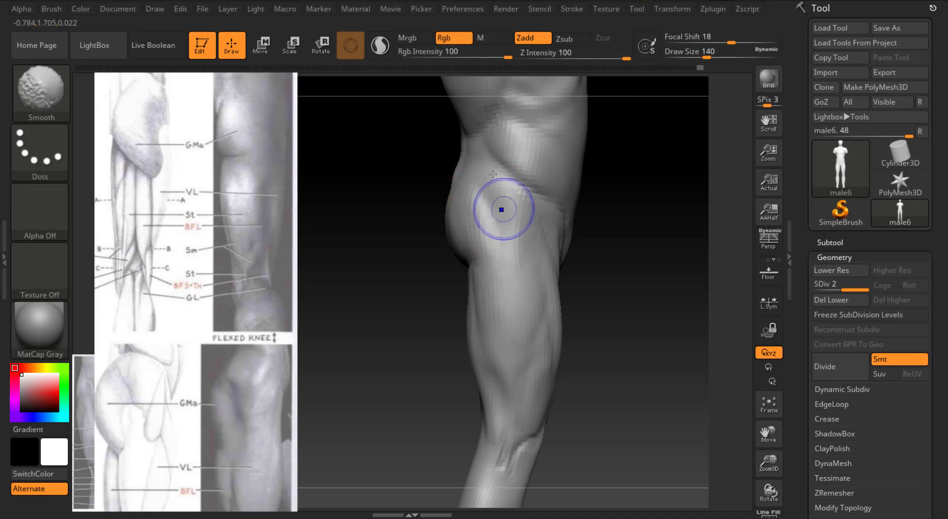
Refine the glutes from the back view with ClayBuildup at draw size 140 and smoothing.
left_click_drag(768, 434, 750, 489)
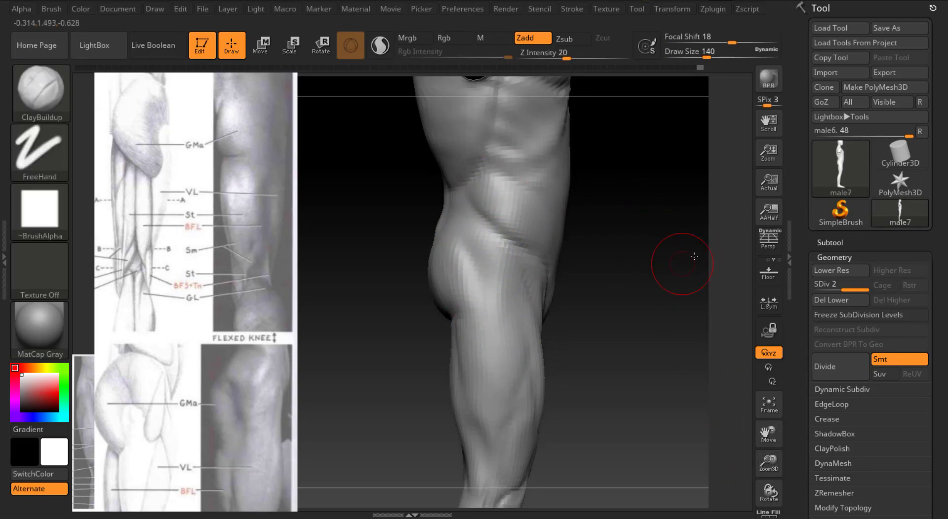
left_click_drag(693, 256, 706, 266, "shift")
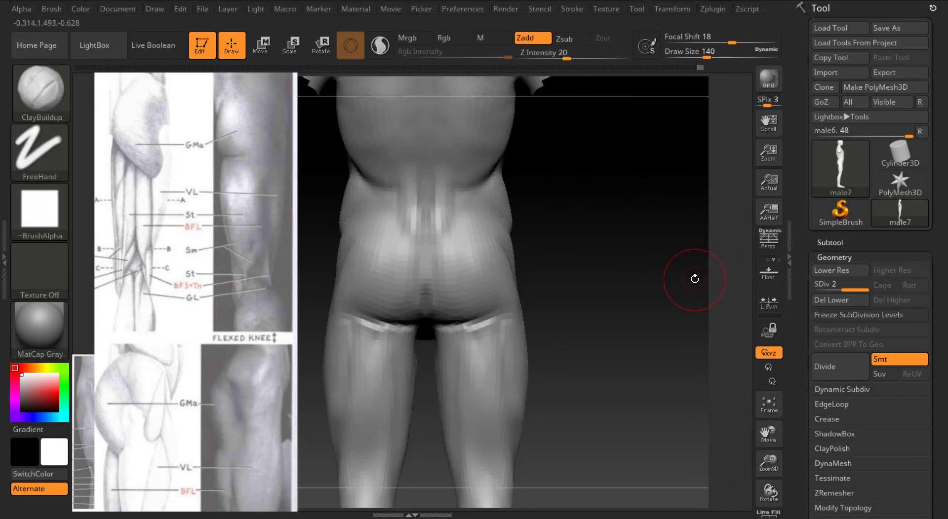
left_click_drag(656, 247, 643, 264, "shift")
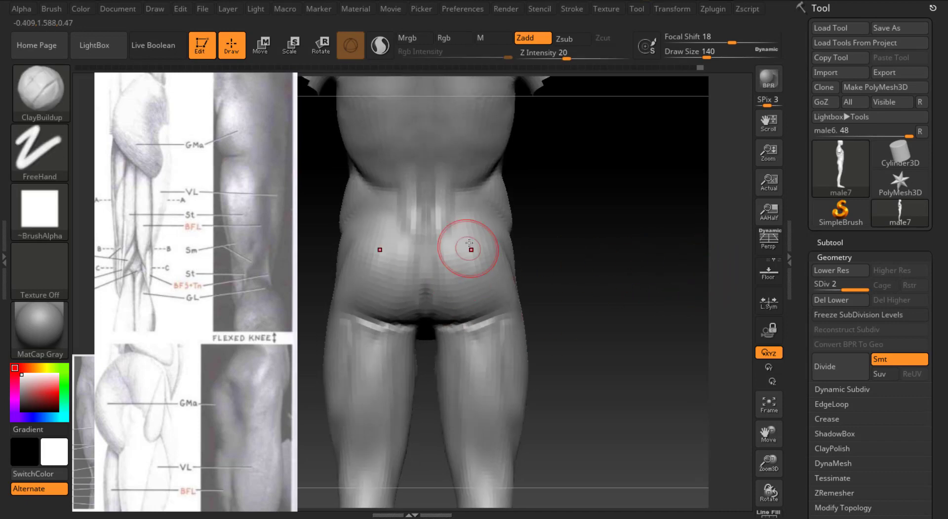
key("ctrl")
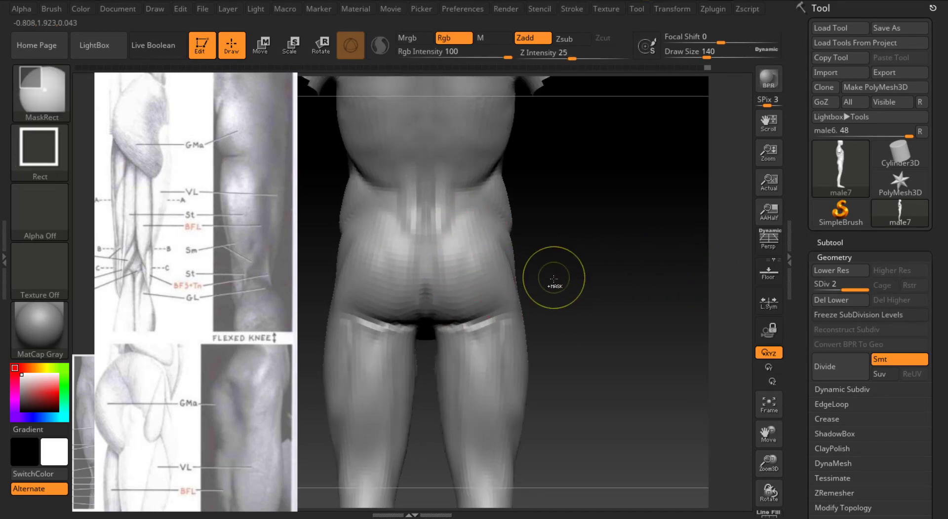
left_click_drag(768, 435, 796, 354)
key("shift")
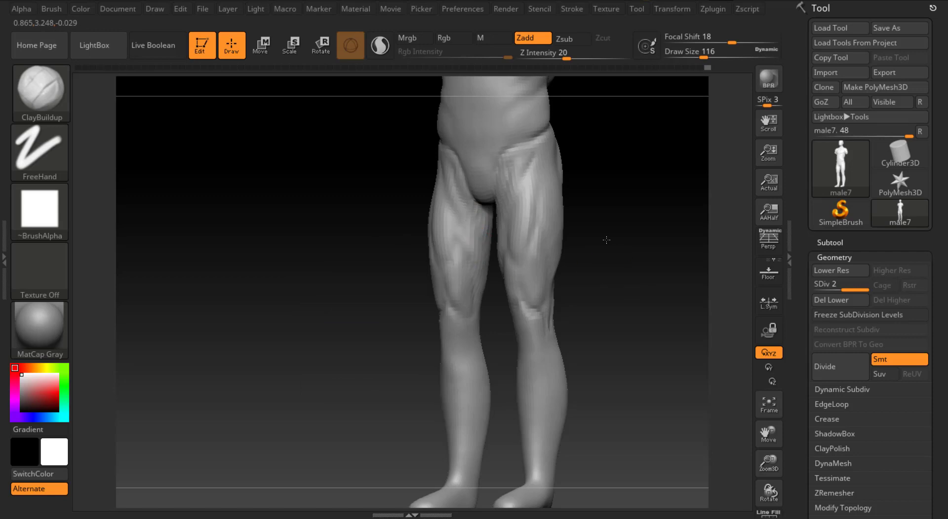
Refine the front and inner thigh muscles with ClayBuildup at draw size 116, and smooth the strokes.
mouse_move(606, 239)
left_mouse_down()
mouse_move(461, 223)
mouse_move(477, 241)
mouse_move(697, 293)
left_mouse_up()
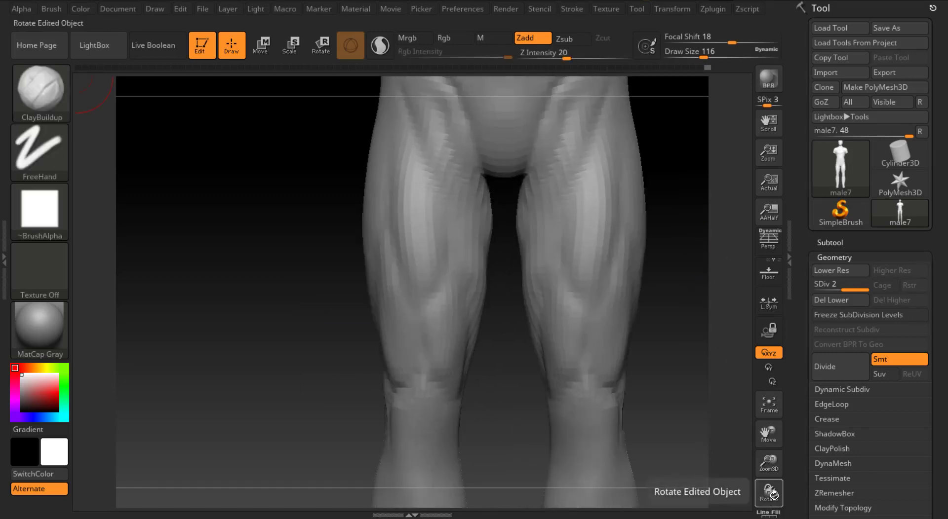
mouse_move(780, 490)
left_mouse_down()
mouse_move(689, 300)
mouse_move(576, 244)
mouse_move(486, 301)
left_mouse_up()
mouse_move(673, 309)
left_mouse_down()
mouse_move(646, 242)
mouse_move(730, 268)
left_mouse_up()
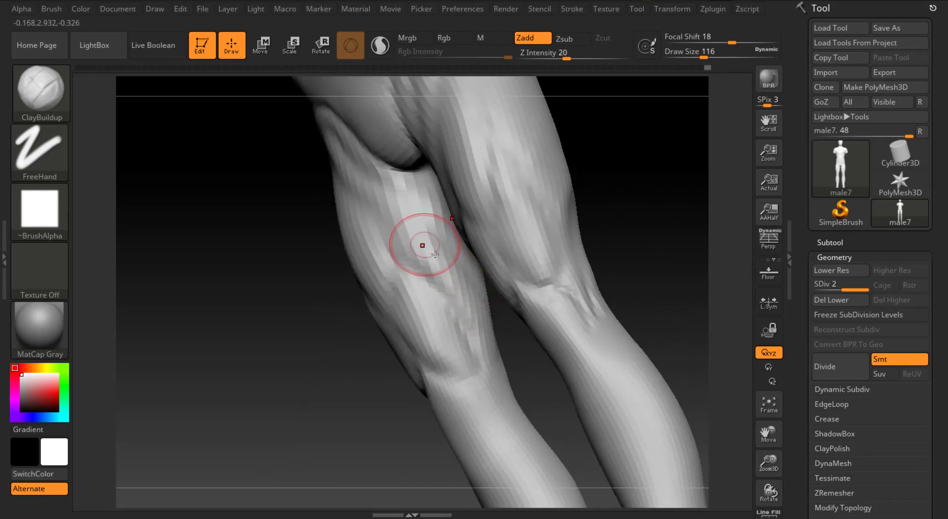
left_click_drag(423, 245, 394, 230)
mouse_move(691, 208)
left_mouse_down()
mouse_move(725, 209)
mouse_move(717, 224)
mouse_move(679, 227)
left_mouse_up()
key("shift+f")
key("shift+f")
key("ctrl+z")
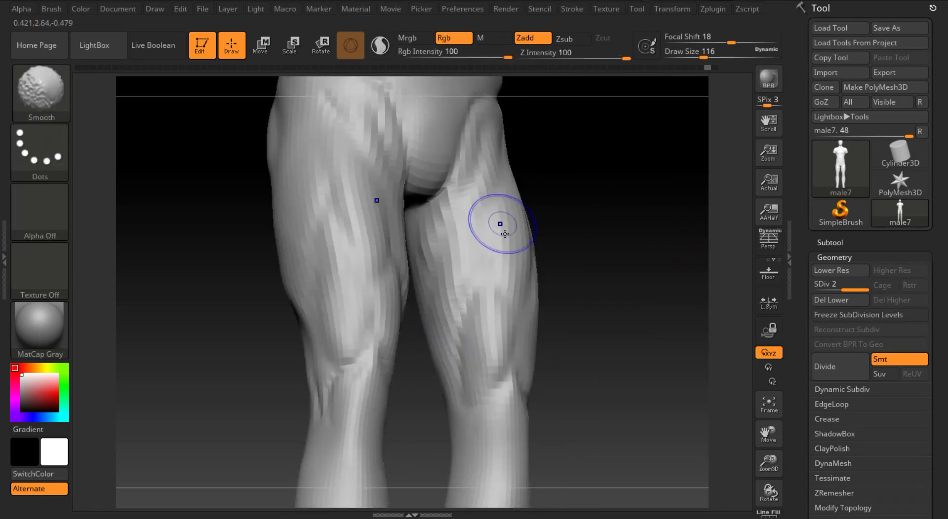
Refine the hamstrings below the glute fold with ClayBuildup at draw size 101.
mouse_move(641, 183)
left_mouse_down()
mouse_move(616, 200)
mouse_move(582, 200)
left_mouse_up()
mouse_move(674, 201)
left_mouse_down()
mouse_move(711, 180)
mouse_move(686, 178)
left_mouse_up()
key("bracketleft")
mouse_move(661, 316)
left_mouse_down()
mouse_move(703, 311)
mouse_move(675, 307)
left_mouse_up()
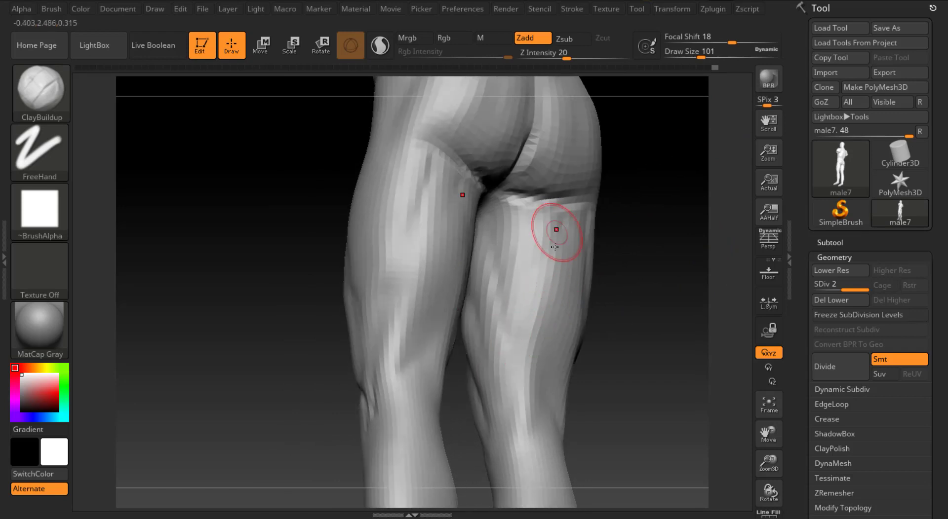
left_click_drag(677, 231, 649, 249)
left_click_drag(715, 235, 681, 232)
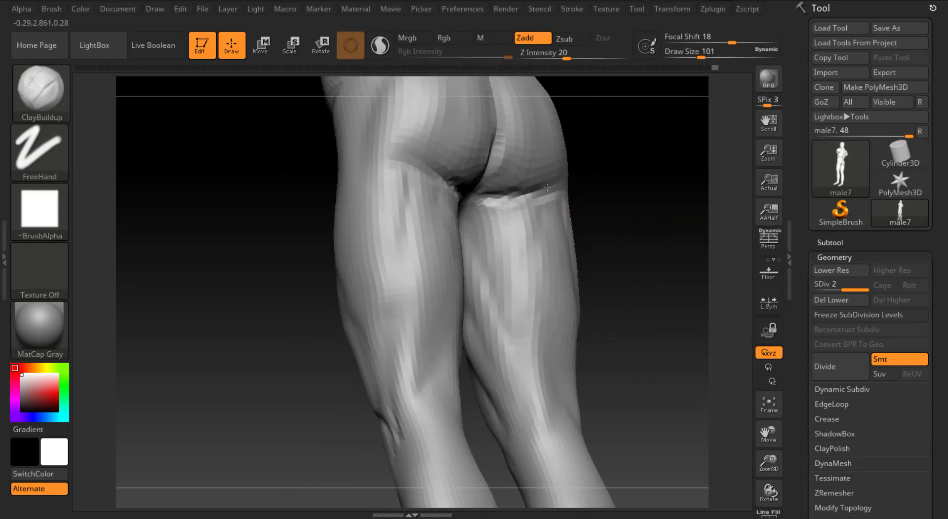
Smooth the backs and inner sides of the thighs at draw size 101.
left_click_drag(516, 335, 492, 345, "shift")
left_click_drag(676, 207, 736, 261)
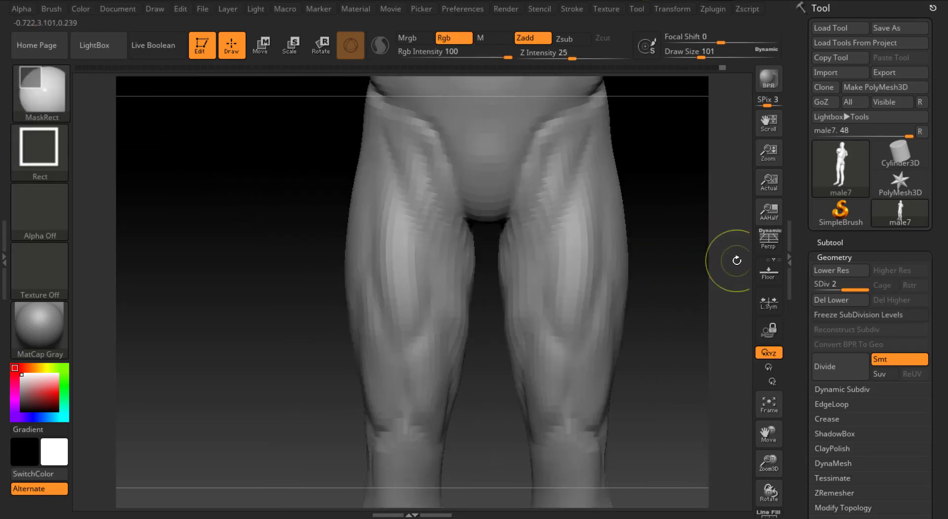
left_click_drag(683, 232, 543, 241)
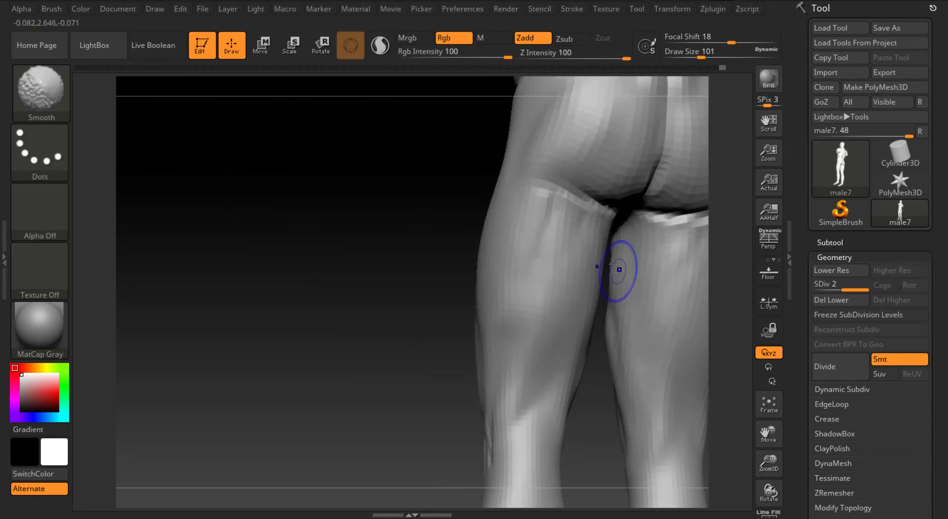
left_click_drag(768, 491, 742, 316)
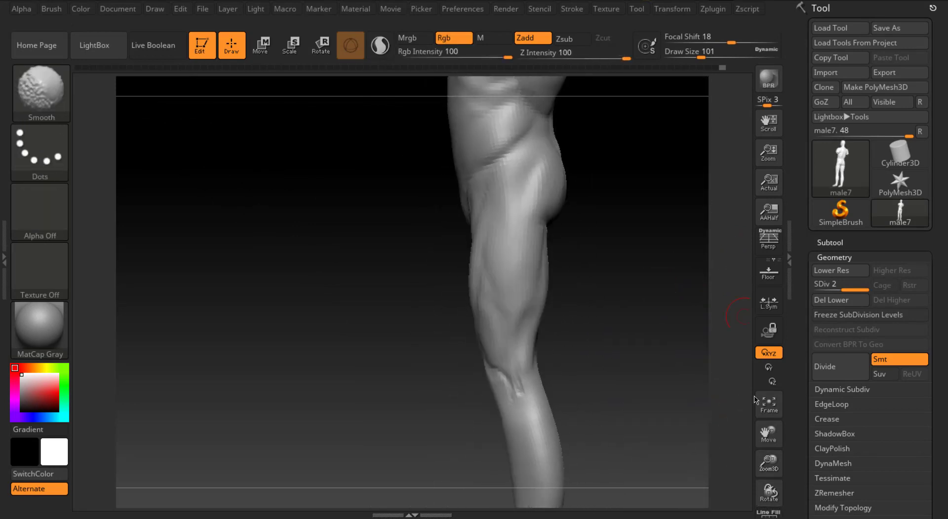
Isolate both legs from the upper thighs to below the knees with a lasso selection.
left_click_drag(768, 463, 711, 375)
left_click_drag(677, 322, 735, 316, "shift")
mouse_move(664, 218)
left_mouse_down("ctrl+shift")
mouse_move(549, 504)
mouse_move(521, 388)
mouse_move(521, 286)
mouse_move(592, 237)
mouse_move(651, 219)
left_mouse_up("ctrl+shift")
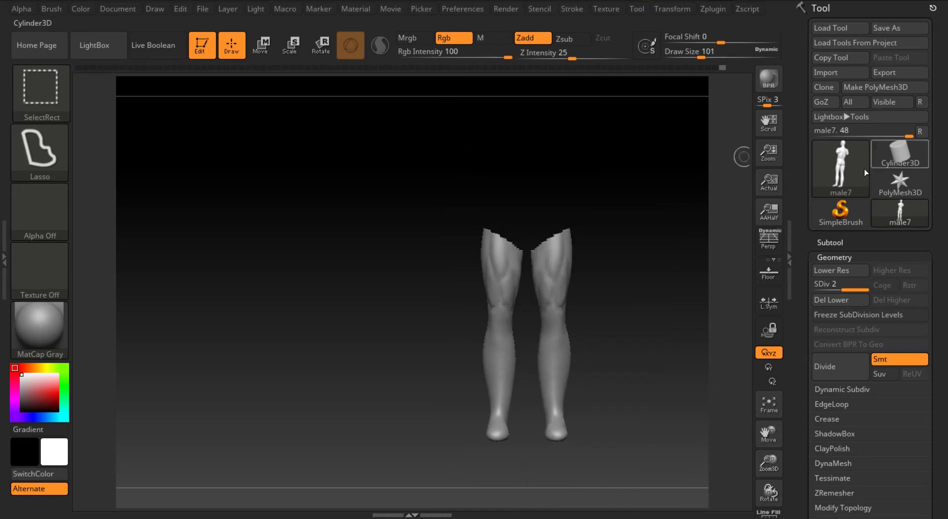
key("ctrl+z")
mouse_move(683, 192)
left_mouse_down("ctrl+shift")
mouse_move(571, 215)
mouse_move(550, 238)
mouse_move(545, 292)
mouse_move(568, 481)
mouse_move(705, 398)
left_mouse_up("ctrl+shift")
key("ctrl+z")
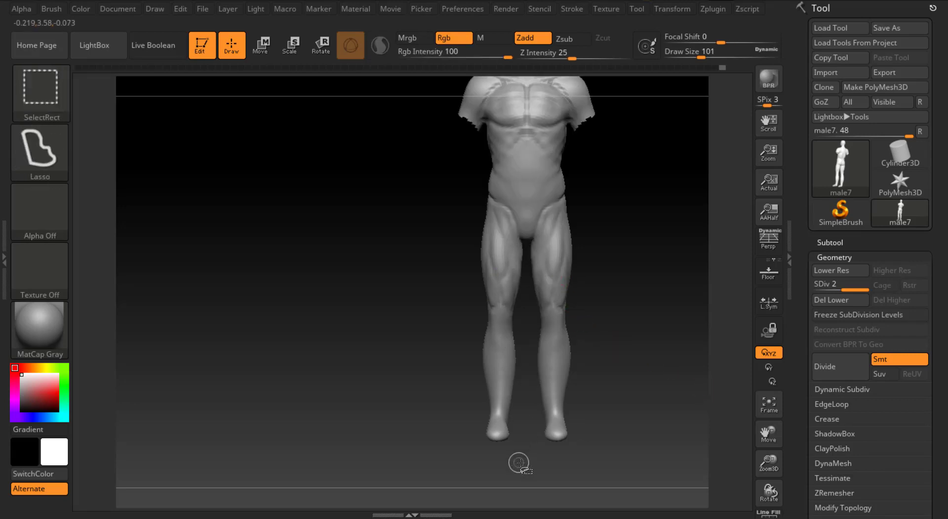
mouse_move(496, 367)
left_mouse_down("ctrl+shift")
mouse_move(489, 269)
mouse_move(551, 211)
mouse_move(559, 244)
left_mouse_up("ctrl+shift")
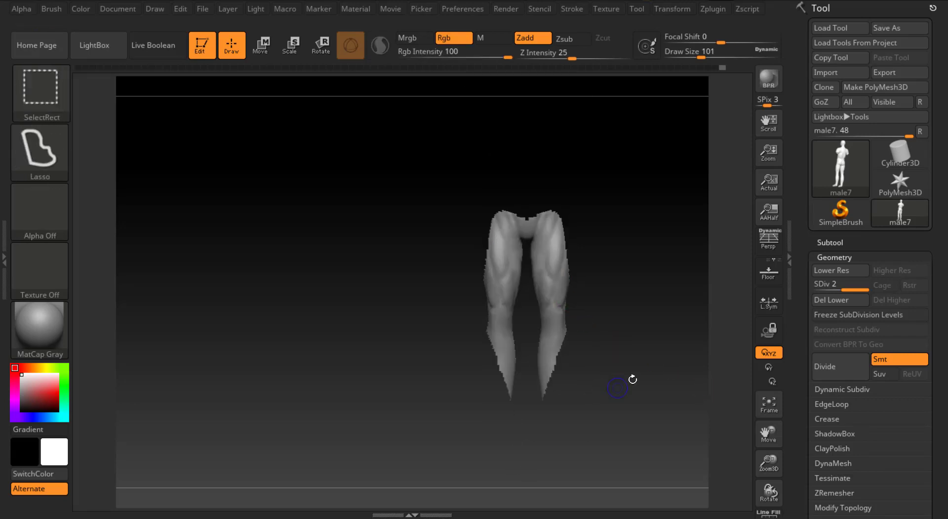
Smooth the backs of the isolated thighs and show the whole figure again.
left_click_drag(677, 276, 636, 311)
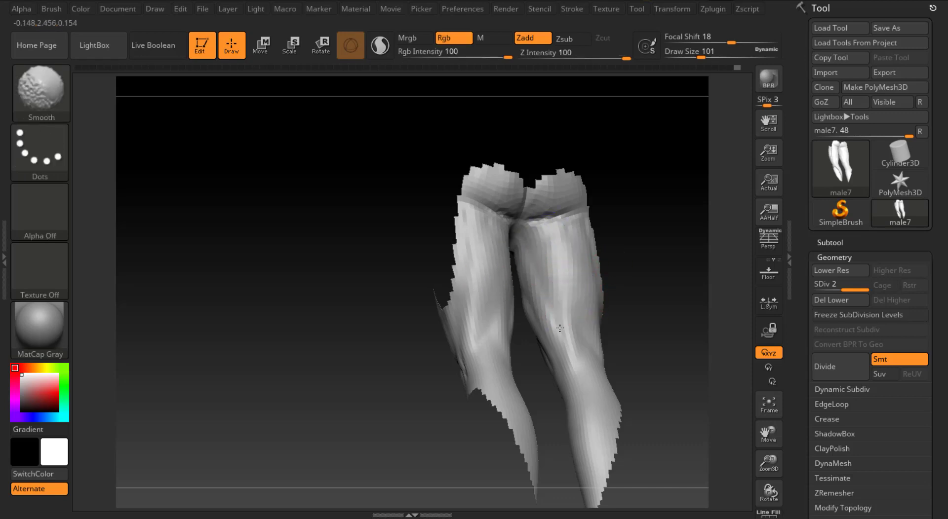
left_click(667, 269, "ctrl+shift")
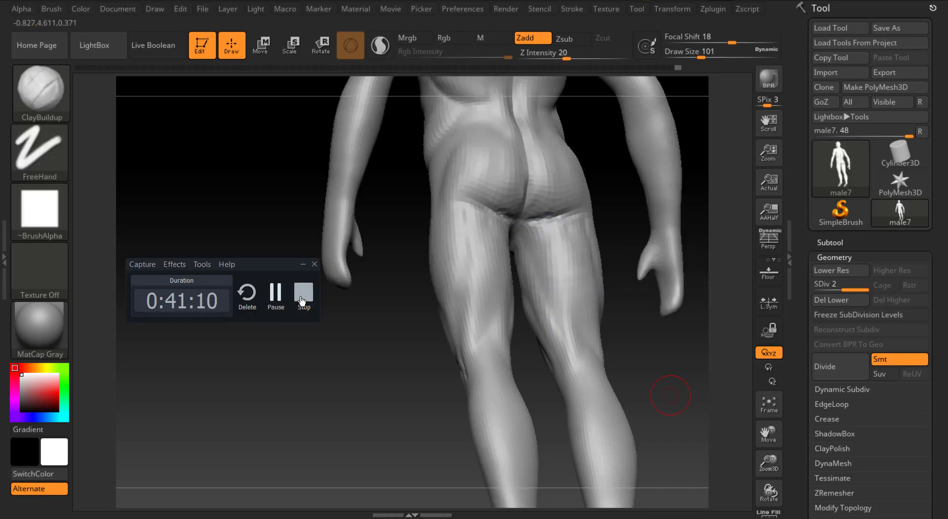
left_click(302, 301)
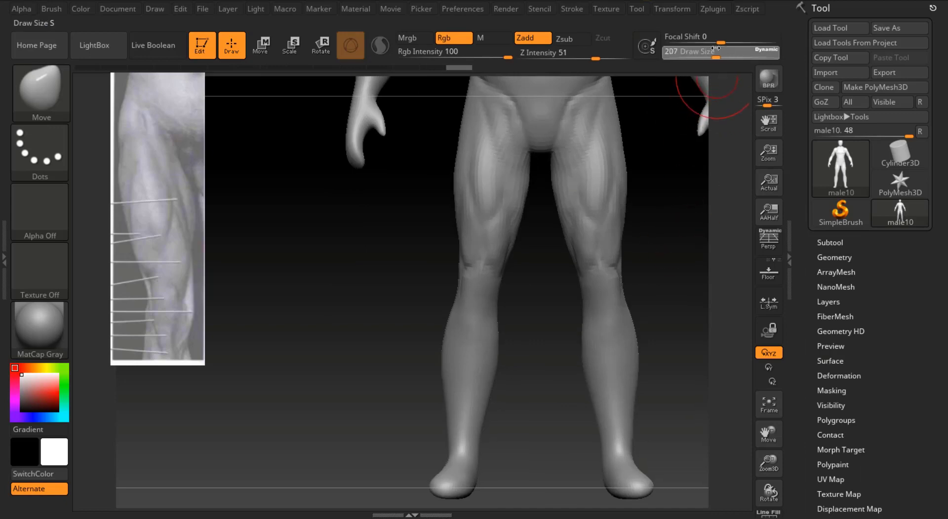
Smooth the front of the thighs above the knees at draw size 217.
key("shift")
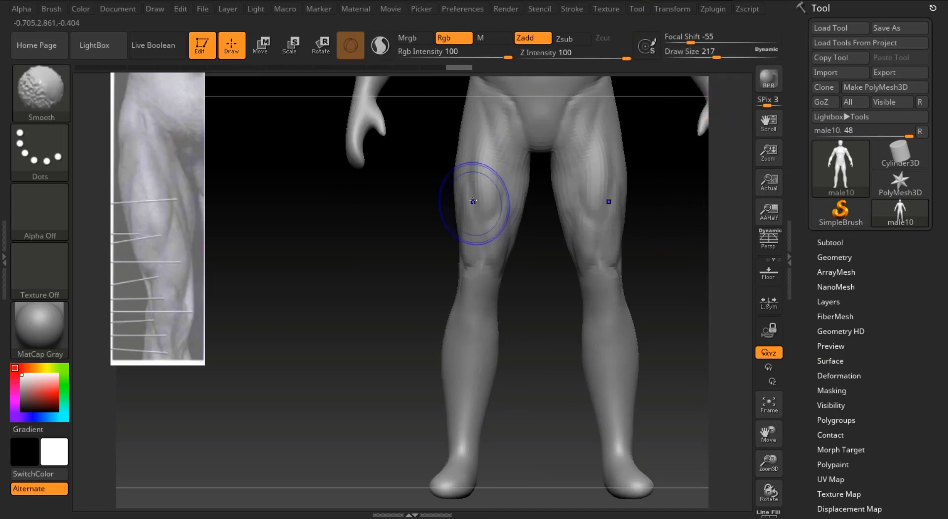
mouse_move(473, 202)
left_mouse_down("shift")
mouse_move(488, 195)
mouse_move(498, 217)
left_mouse_up("shift")
mouse_move(587, 257)
left_mouse_down("shift")
mouse_move(622, 182)
mouse_move(612, 217)
left_mouse_up("shift")
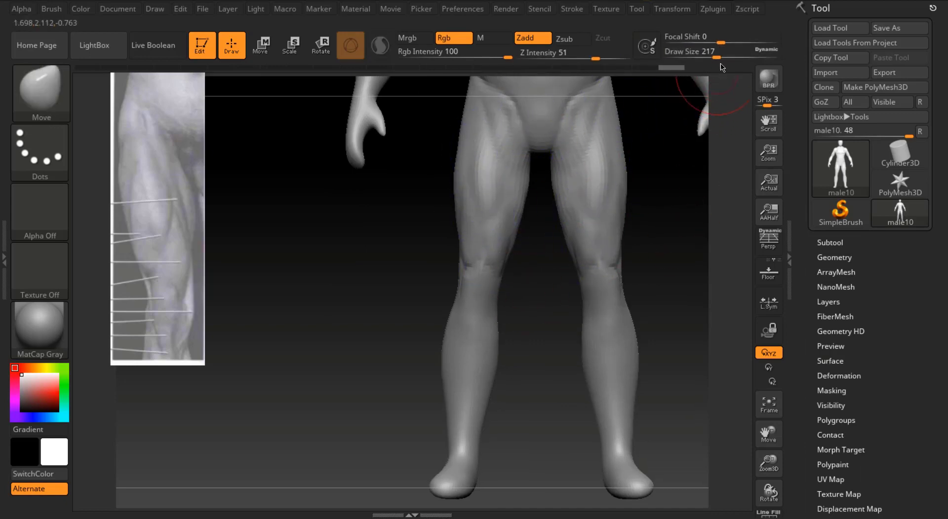
Try to build up the kneecaps with the Clay brush at draw size 136, and step back through the undo history.
left_click_drag(716, 57, 705, 57)
key("b")
key("c")
key("l")
left_click_drag(479, 274, 480, 277)
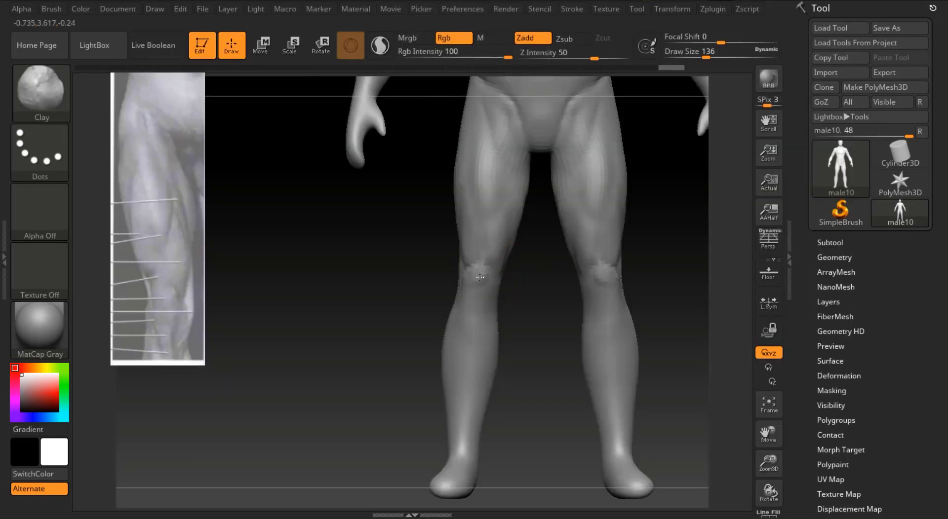
key("ctrl+z")
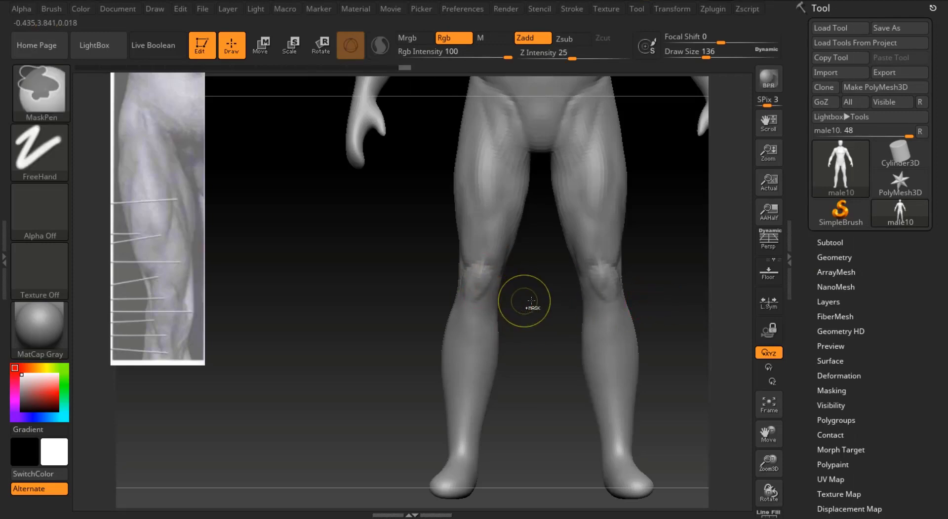
key("ctrl+z")
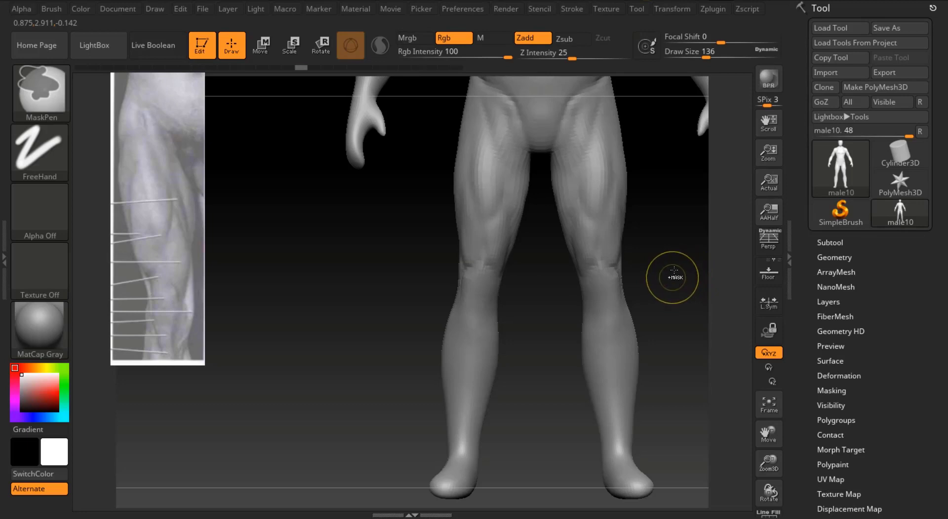
left_click(273, 66)
mouse_move(363, 83)
left_mouse_down()
mouse_move(369, 94)
mouse_move(377, 73)
left_mouse_up()
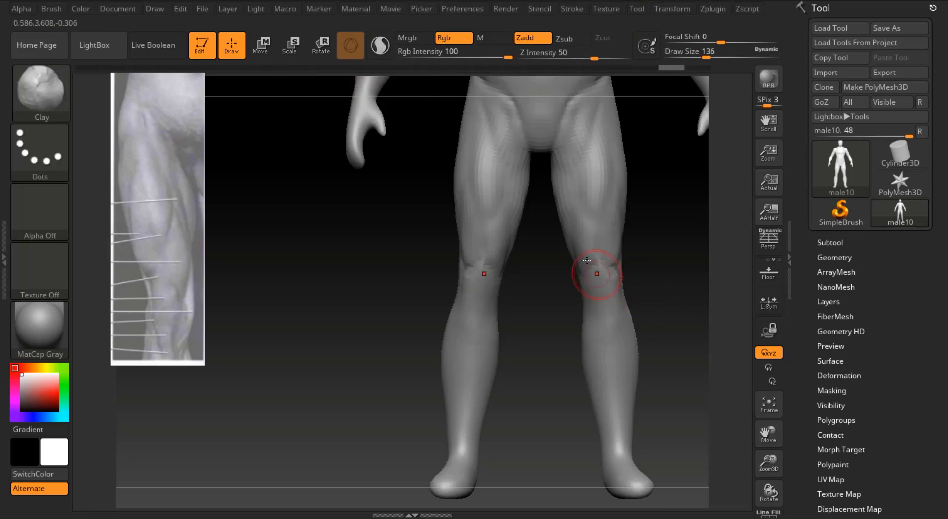
Carve the grooves just below the kneecaps with DamStandard at draw size 101.
right_click_drag(597, 275, 639, 200, "alt")
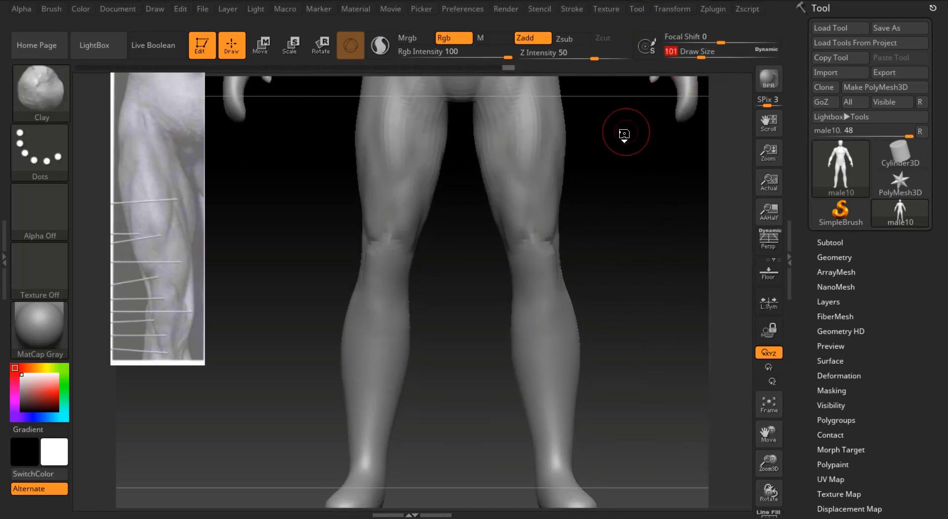
key("b")
key("d")
key("s")
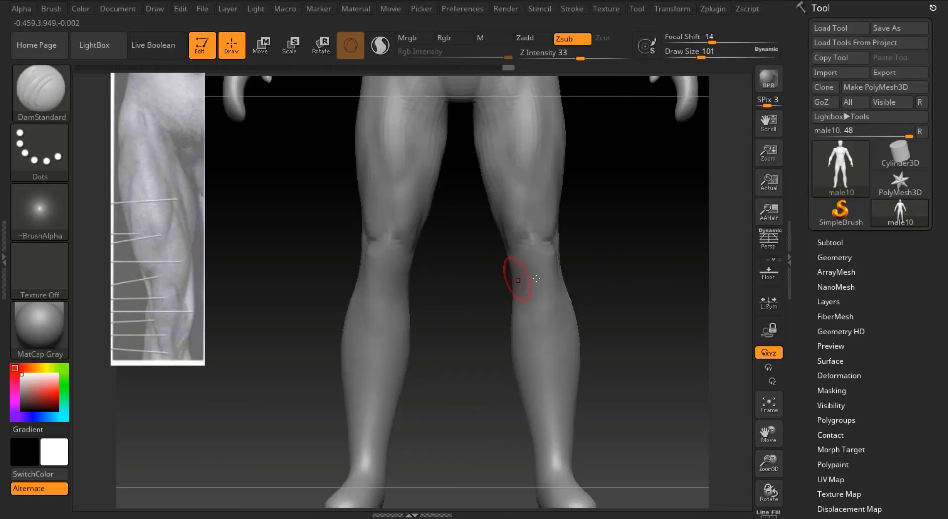
mouse_move(536, 279)
right_mouse_down()
mouse_move(582, 269)
mouse_move(511, 268)
mouse_move(543, 279)
mouse_move(525, 296)
right_mouse_up()
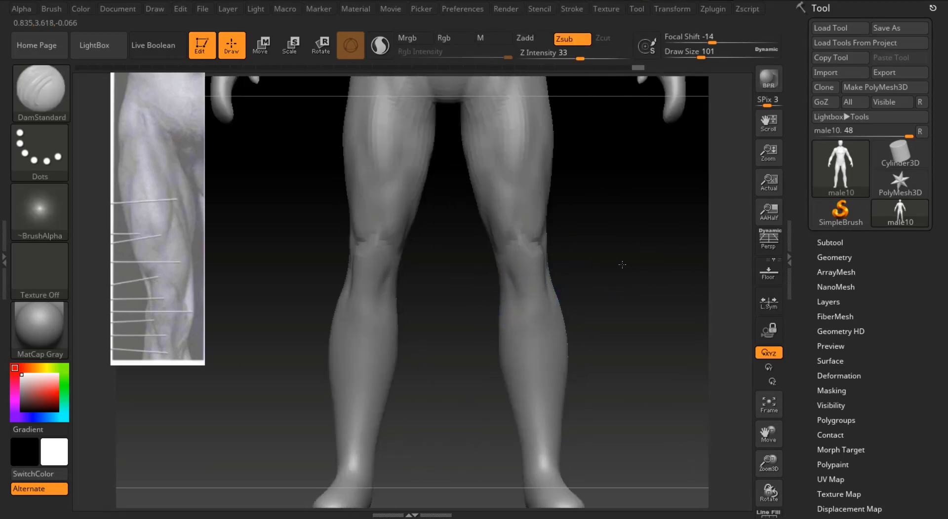
right_click_drag(567, 274, 613, 257, "shift")
Build up the kneecaps with the Clay brush at draw size 101, and smooth them into the surrounding form.
key("b")
key("c")
key("l")
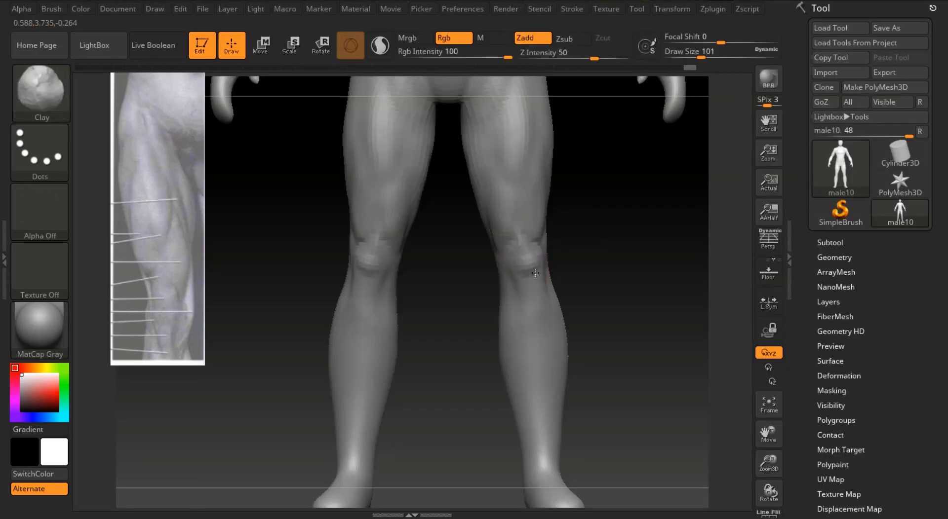
mouse_move(531, 281)
left_mouse_down("shift")
mouse_move(534, 258)
mouse_move(524, 251)
left_mouse_up("shift")
left_click_drag(532, 266, 524, 250, "shift")
mouse_move(658, 286)
left_mouse_down()
mouse_move(683, 286)
mouse_move(664, 290)
left_mouse_up()
mouse_move(608, 301)
left_mouse_down()
mouse_move(658, 291)
mouse_move(649, 278)
mouse_move(623, 279)
left_mouse_up()
Carve the inner edge of the shinbone from the knee toward the ankle with DamStandard at draw size 101.
key("b")
key("d")
key("s")
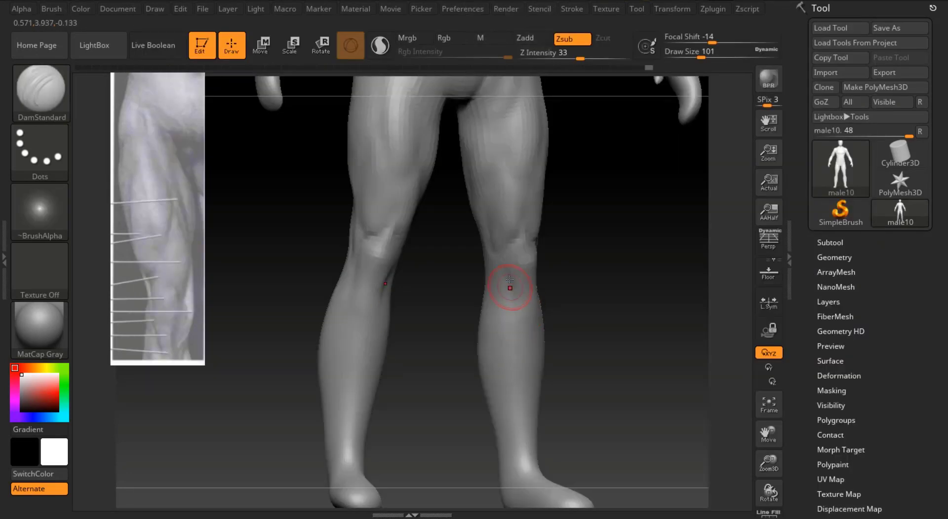
left_click_drag(510, 284, 515, 330)
mouse_move(572, 311)
left_mouse_down()
mouse_move(616, 307)
mouse_move(592, 309)
left_mouse_up()
left_click_drag(512, 277, 521, 314)
left_click_drag(598, 324, 580, 324)
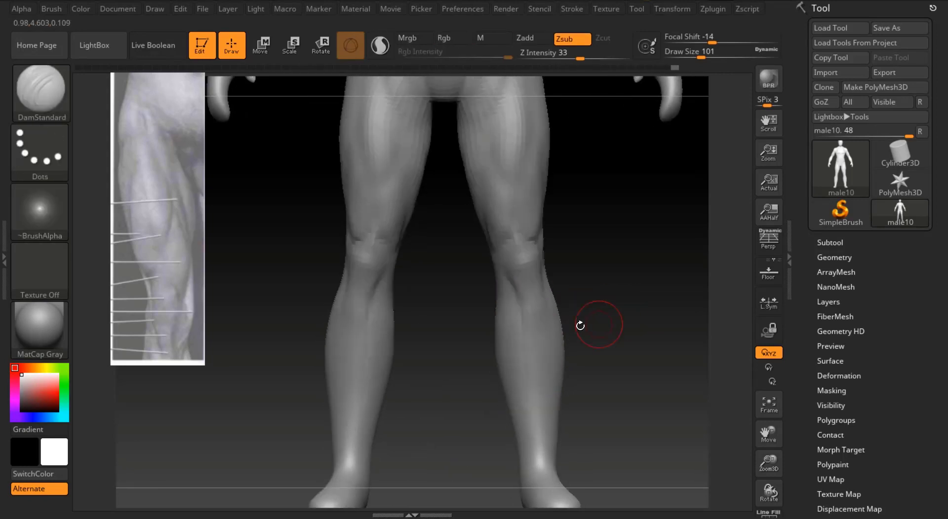
key("ctrl+z")
key("ctrl+z")
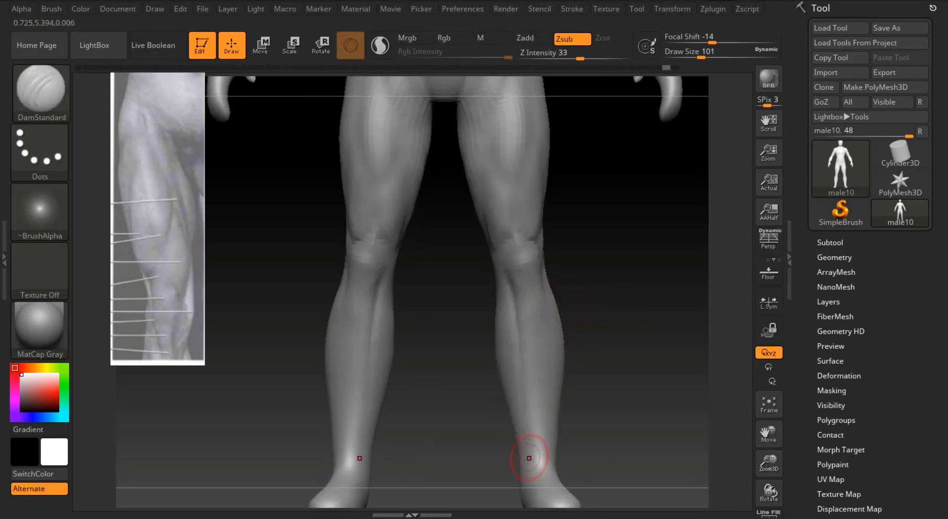
mouse_move(525, 398)
left_mouse_down()
mouse_move(553, 346)
mouse_move(532, 273)
left_mouse_up()
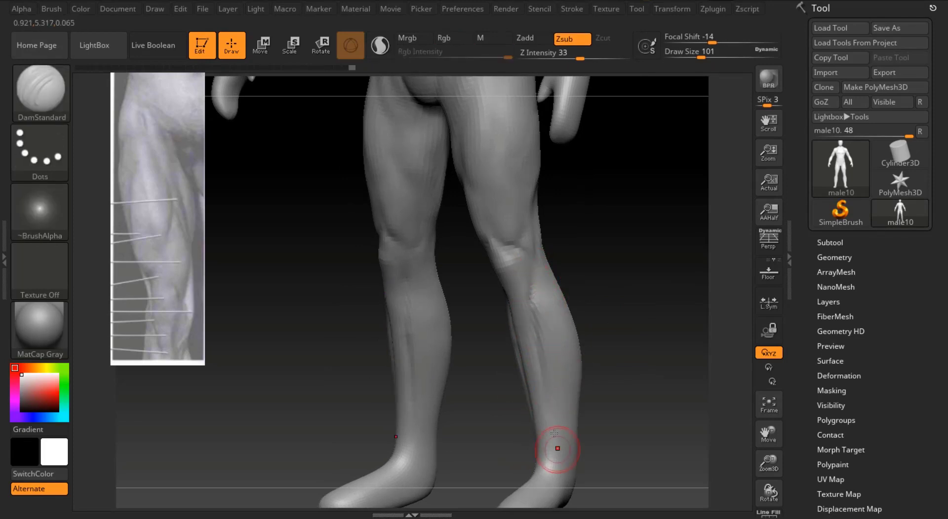
Extend the shin grooves down to the ankles with DamStandard, and smooth the lower legs.
left_click_drag(553, 434, 553, 468)
left_click_drag(607, 385, 673, 381)
left_click_drag(514, 420, 519, 375, "shift")
left_click_drag(657, 336, 577, 319)
left_click_drag(526, 371, 525, 284, "shift")
mouse_move(590, 400)
left_mouse_down()
mouse_move(688, 244)
mouse_move(669, 279)
left_mouse_up()
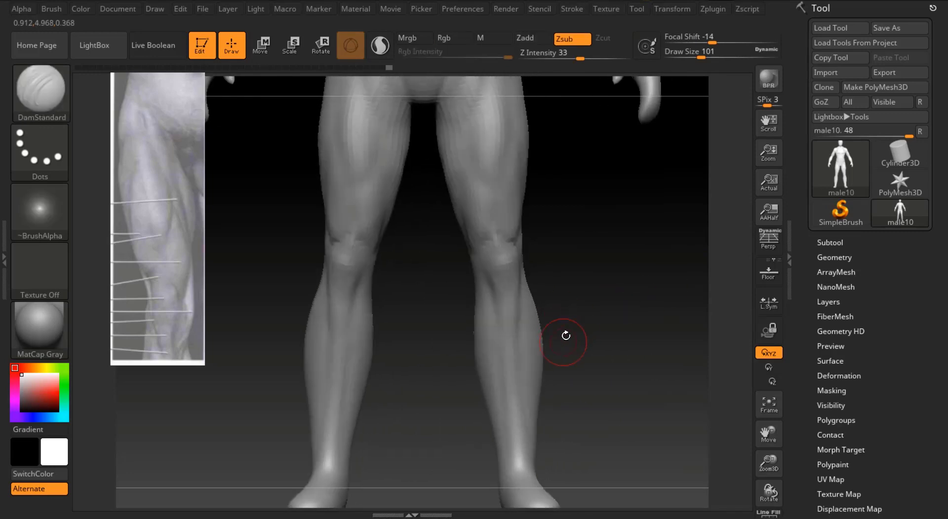
Define the outer lower-leg groove below the knee with DamStandard at draw size 101.
left_click_drag(566, 336, 521, 322)
left_click_drag(559, 350, 625, 274)
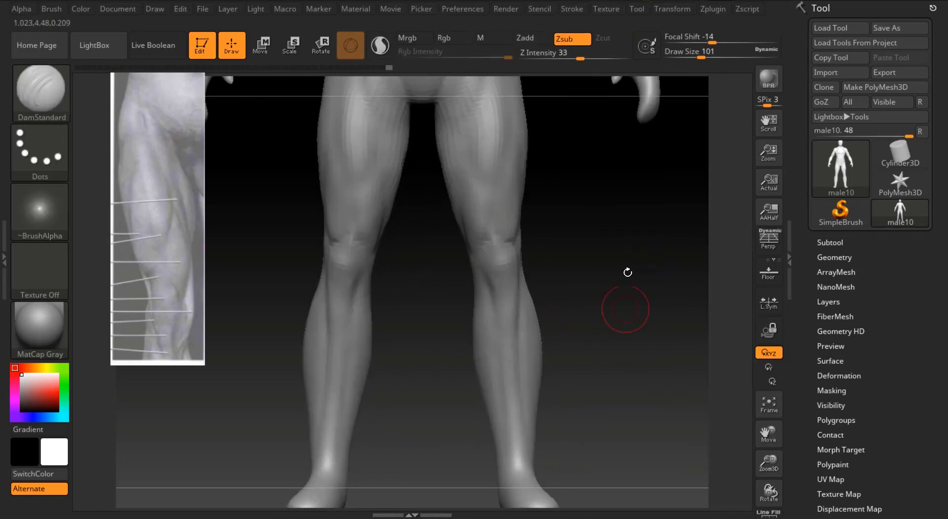
key("ctrl+z")
mouse_move(641, 321)
left_mouse_down()
mouse_move(587, 309)
mouse_move(671, 293)
mouse_move(563, 297)
left_mouse_up()
left_click_drag(766, 464, 762, 491)
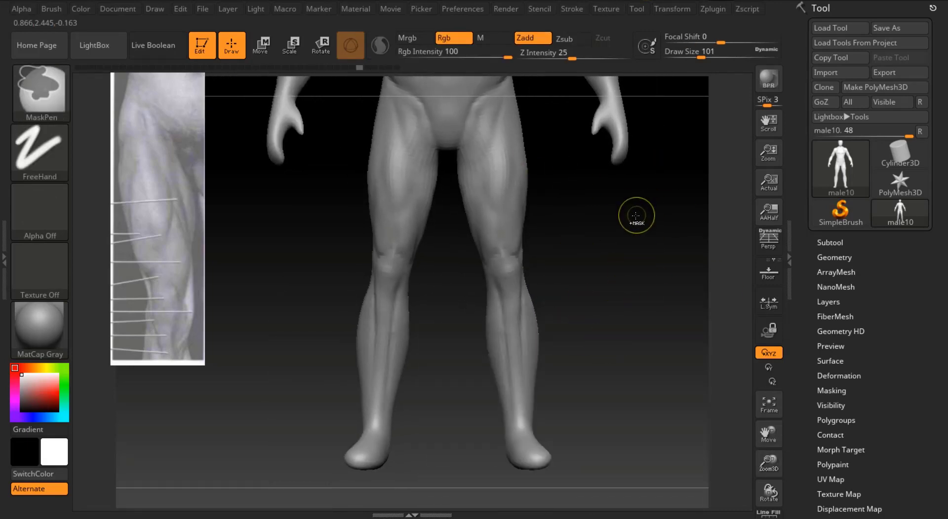
Soften the shin grooves down to the ankles by smoothing, and hide the Spotlight reference.
key("ctrl")
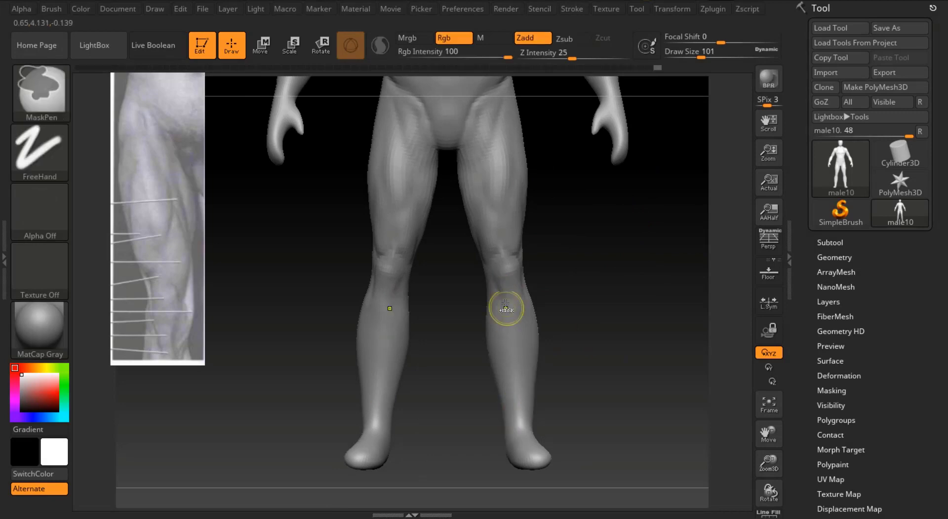
left_click_drag(552, 384, 535, 354)
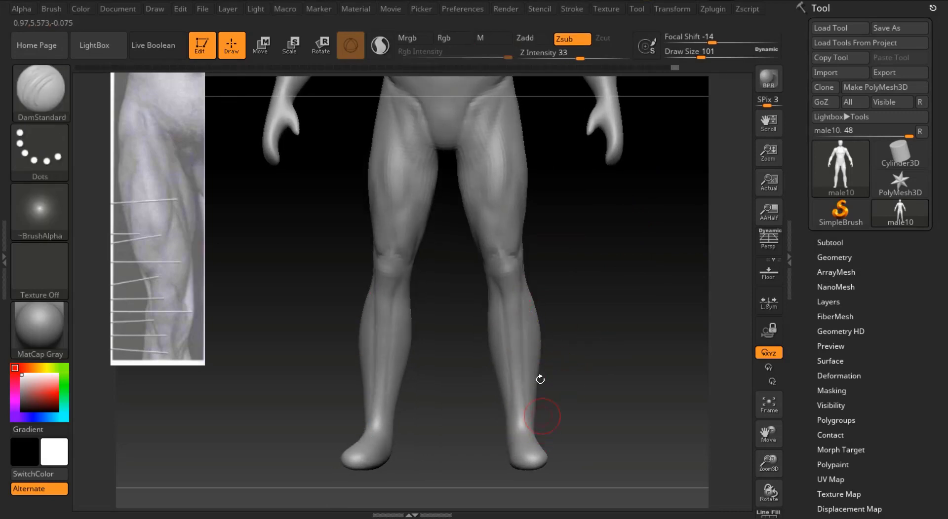
key("shift")
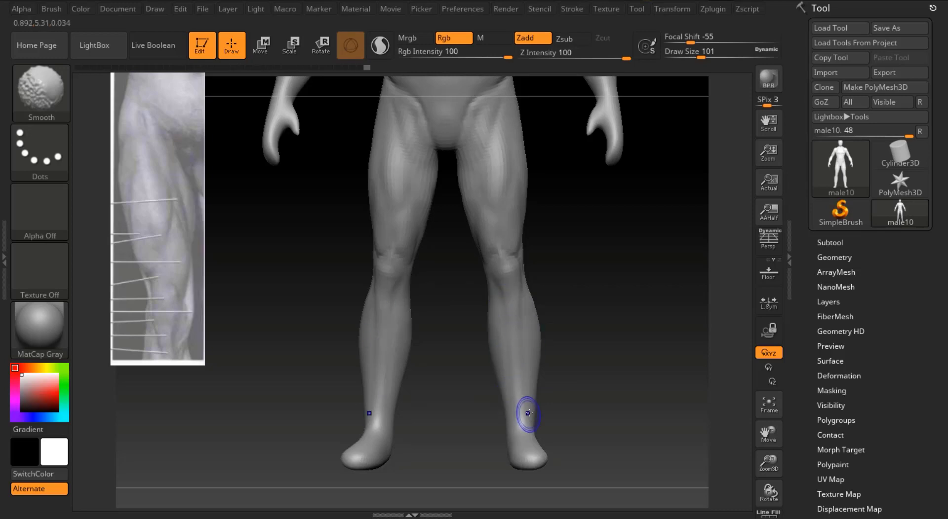
key("shift+z")
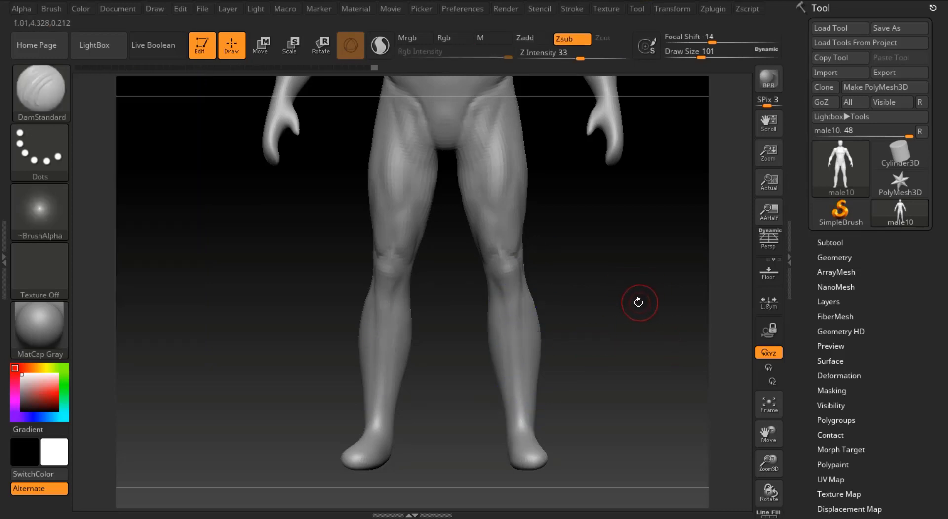
Show the Spotlight reference and adjust the outer contour of the calves with the Move brush at draw size 251.
left_click_drag(638, 302, 641, 339)
key("shift+z")
left_click_drag(764, 435, 768, 417)
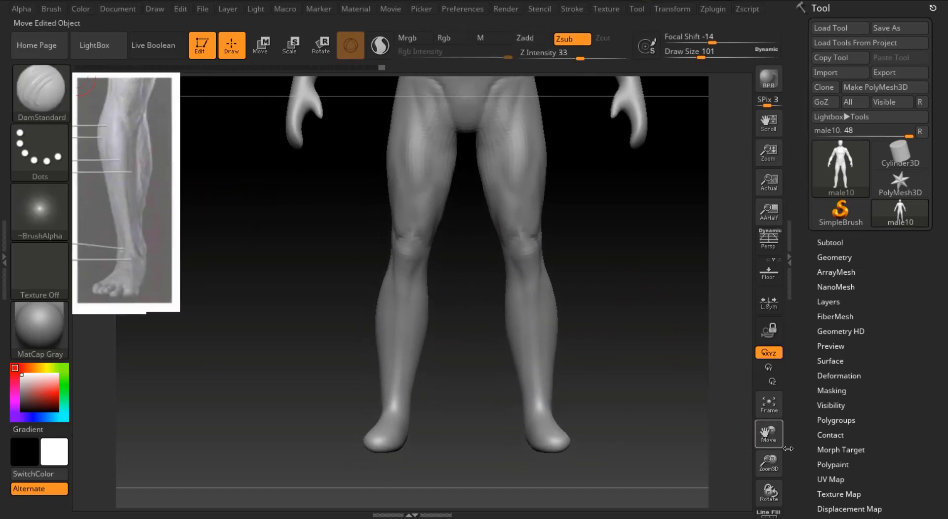
left_click_drag(768, 469, 768, 462)
left_click_drag(692, 56, 712, 52)
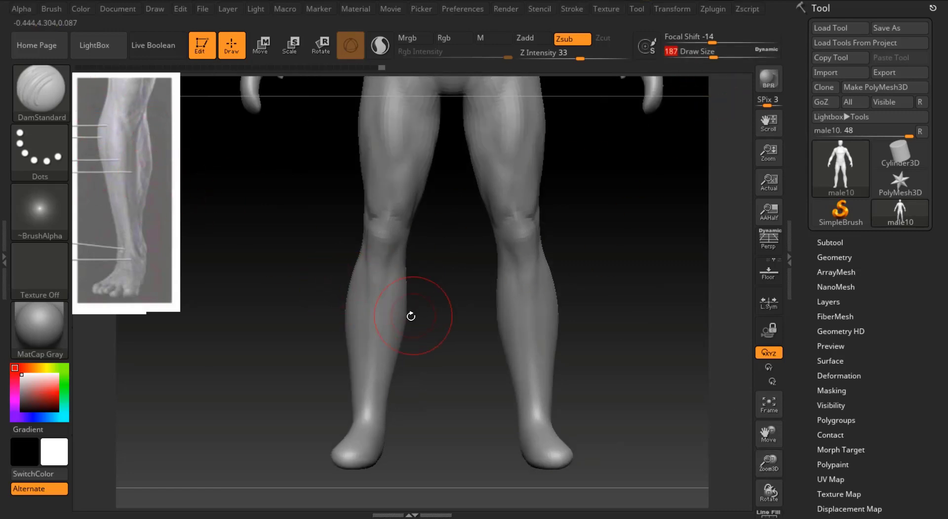
left_click_drag(705, 56, 720, 57)
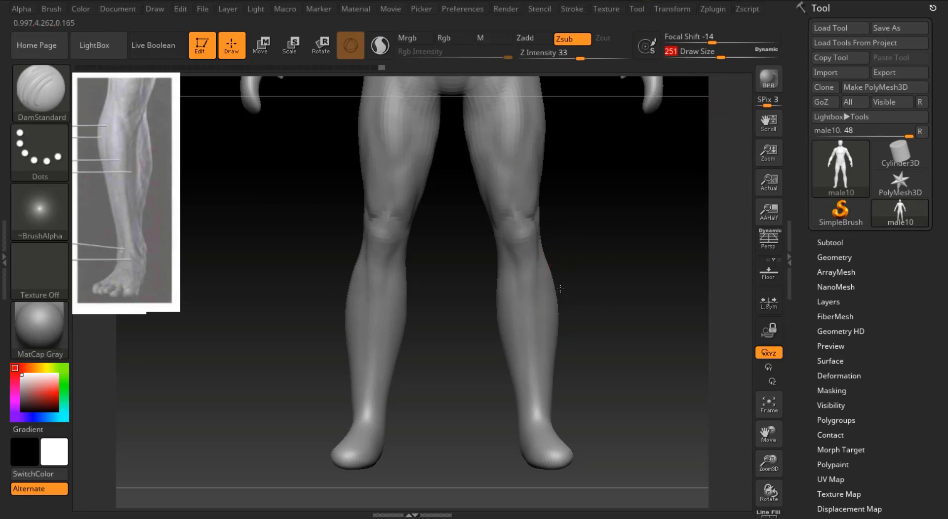
key("b")
key("m")
key("v")
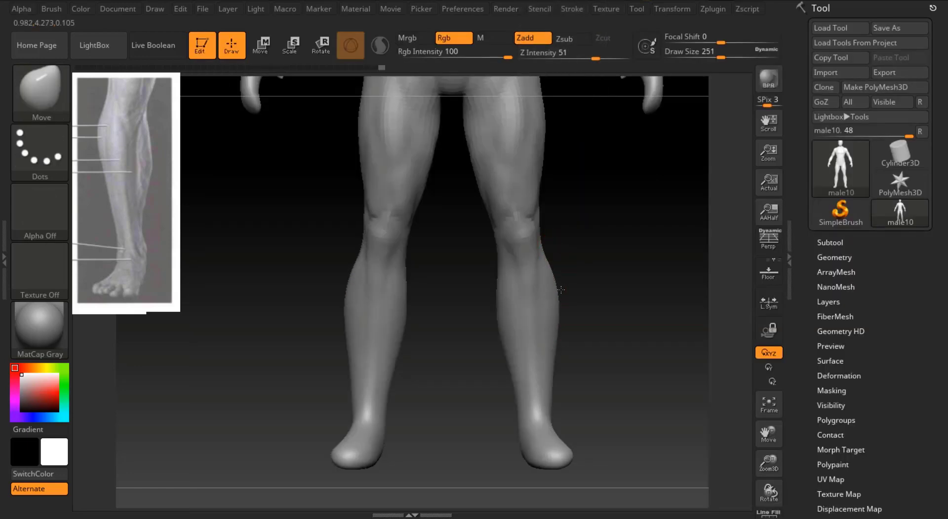
mouse_move(393, 370)
left_mouse_down()
mouse_move(390, 378)
mouse_move(351, 375)
left_mouse_up()
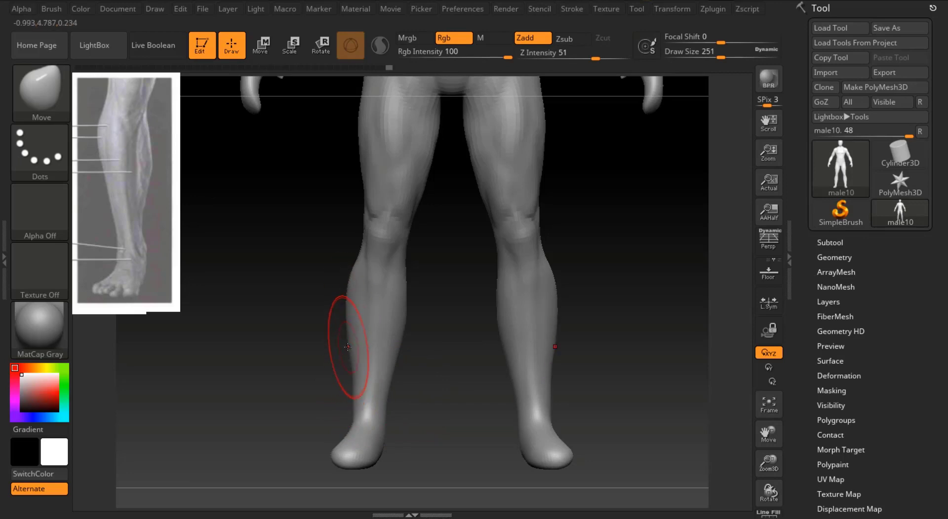
mouse_move(349, 392)
left_mouse_down()
mouse_move(359, 402)
mouse_move(362, 385)
left_mouse_up()
key("ctrl+z")
Smooth the lower shins at draw size 140.
left_click_drag(768, 462, 768, 496)
left_click_drag(768, 433, 780, 383)
left_click(706, 52)
left_click_drag(383, 340, 375, 356, "shift")
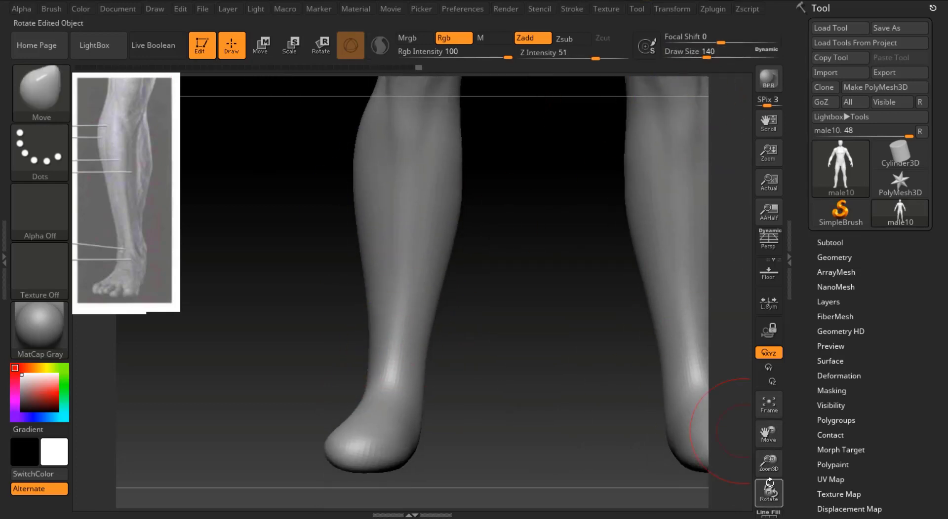
Refine the inner calf and outer ankle contours with the Move brush at draw sizes 158 and 212.
left_click_drag(768, 466, 767, 436)
left_click_drag(768, 435, 758, 452)
left_click(708, 53)
left_click_drag(708, 54, 709, 53)
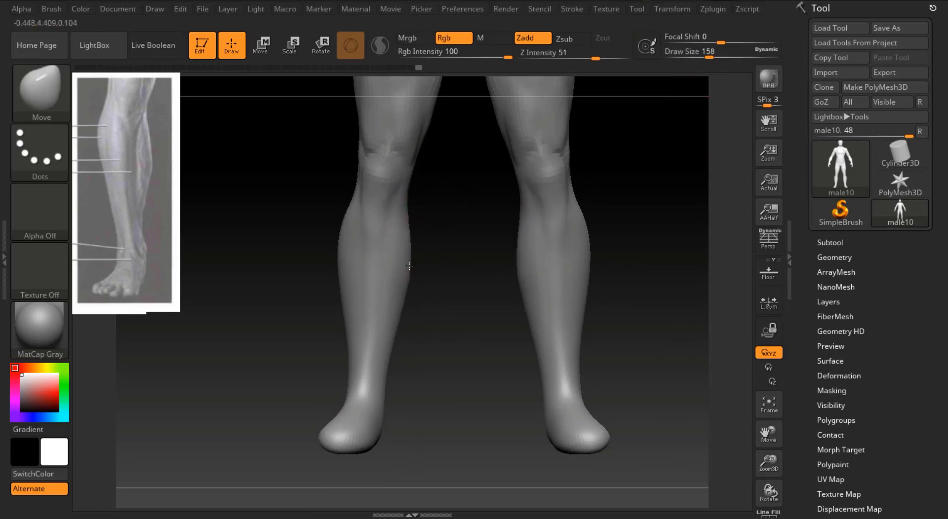
left_click_drag(409, 266, 394, 325)
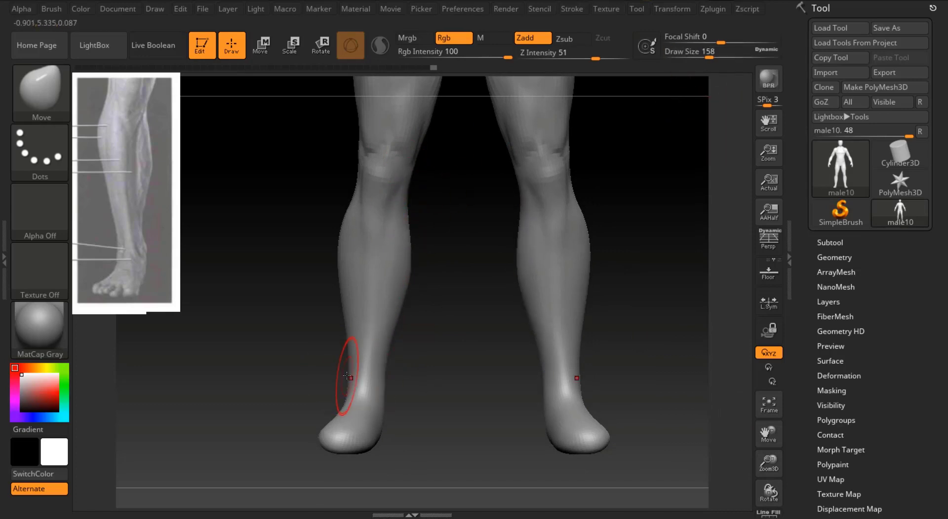
left_click(715, 55)
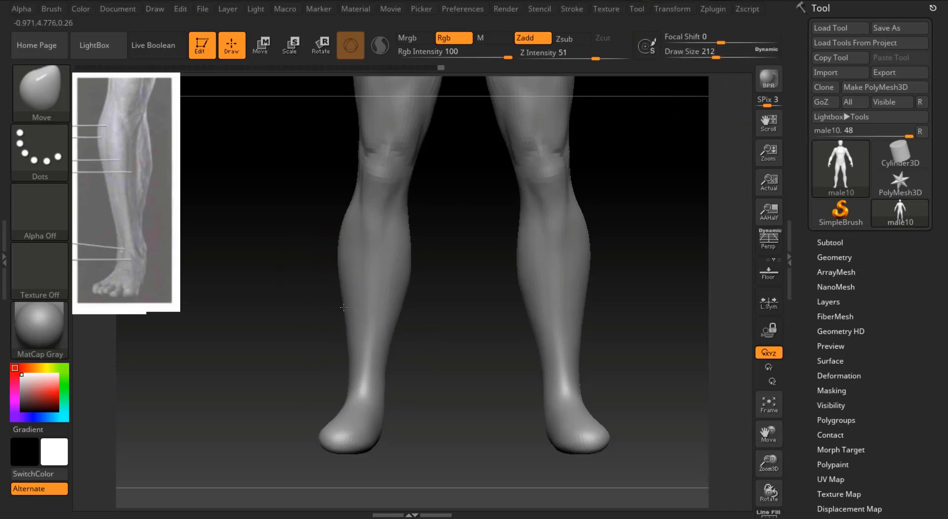
Build up the front of the legs just below the kneecaps with the Clay brush at draw size 101.
left_click(700, 57)
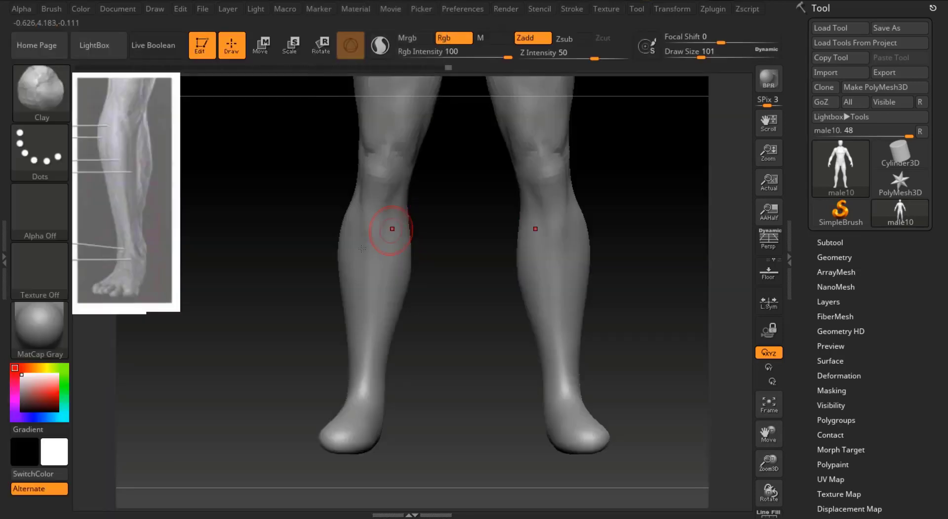
key("b")
key("c")
key("l")
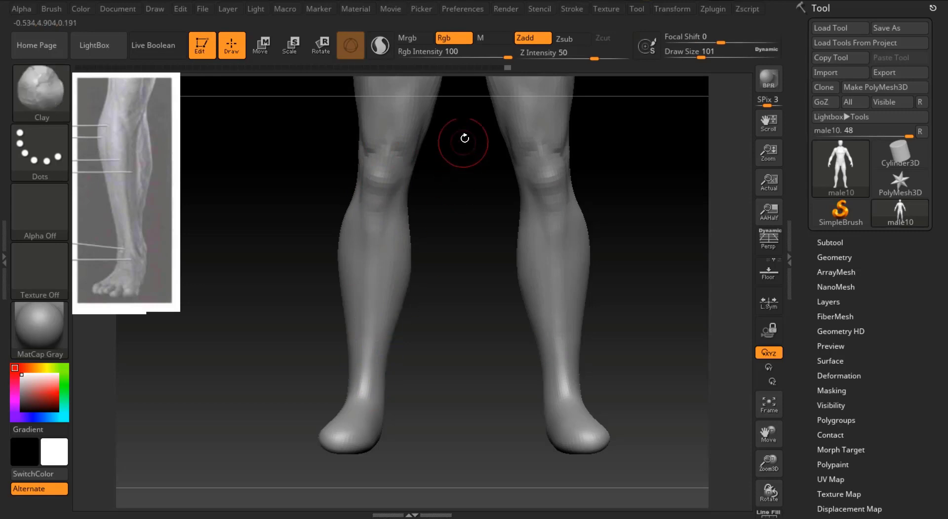
Import the reference image lowerleg posterior.JPG and add it to Spotlight.
left_click(606, 9)
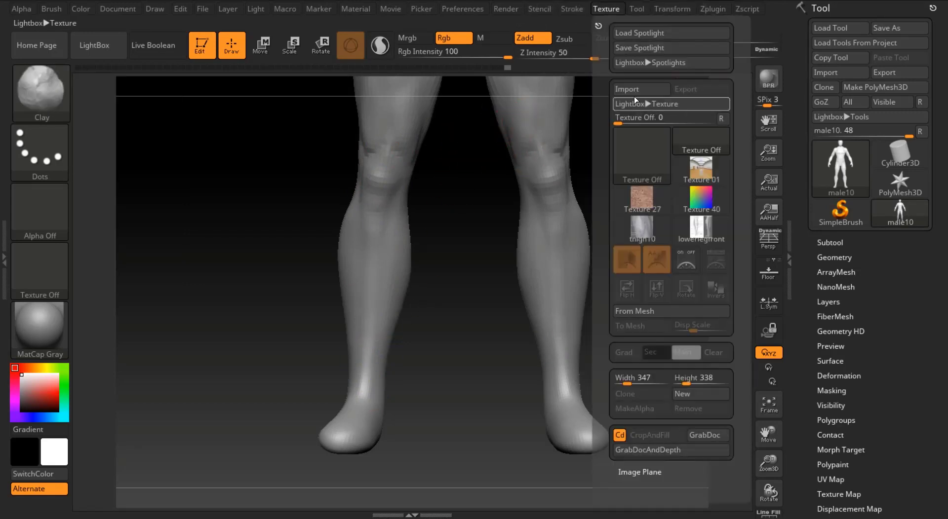
left_click(634, 96)
left_click(686, 270)
left_click(551, 269)
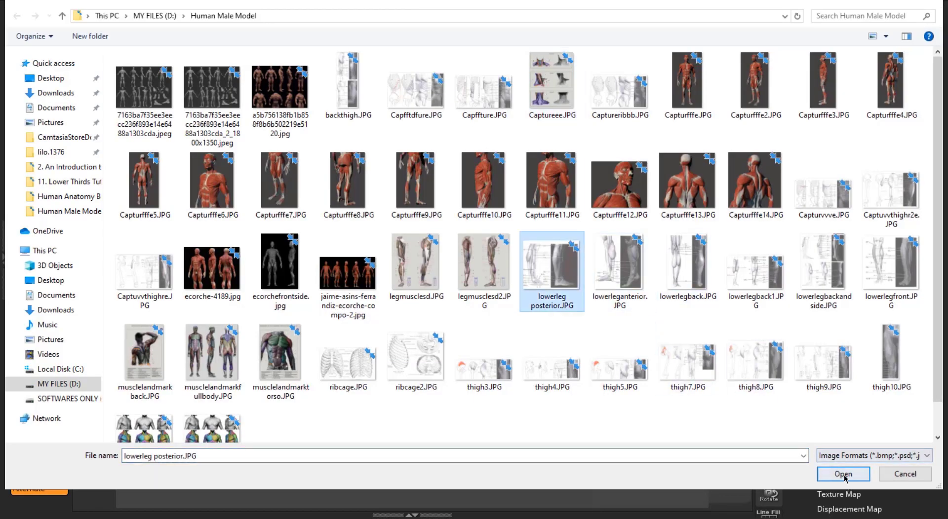
left_click(842, 474)
left_click(606, 9)
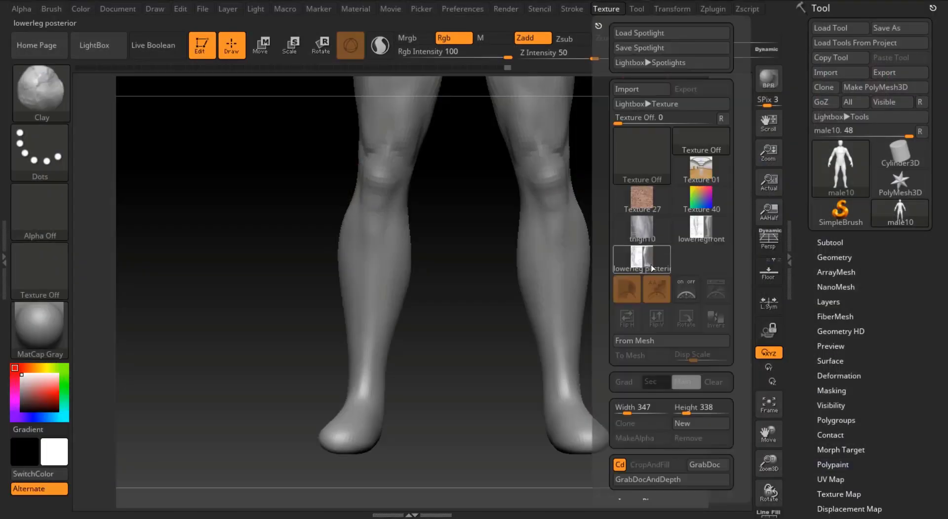
left_click(715, 290)
Enlarge the lower-leg reference in Spotlight, place it beside the model, and leave Spotlight editing.
left_click_drag(169, 376, 157, 137)
left_click(177, 178)
left_click_drag(203, 86, 182, 83)
left_click_drag(184, 182, 209, 205)
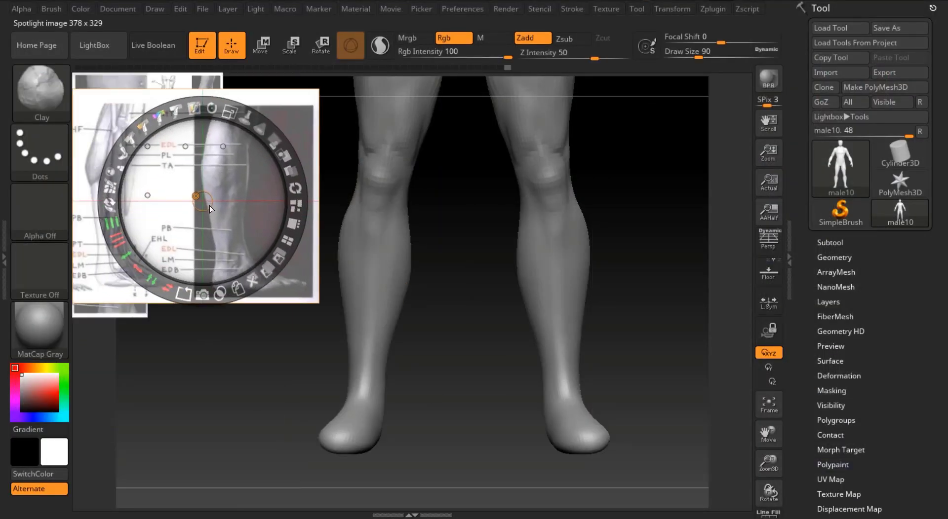
key("z")
Carve the diagonal muscle groove down the outer side of the lower leg with DamStandard at draw size 80.
left_click_drag(444, 319, 592, 321)
left_click_drag(768, 434, 945, 435)
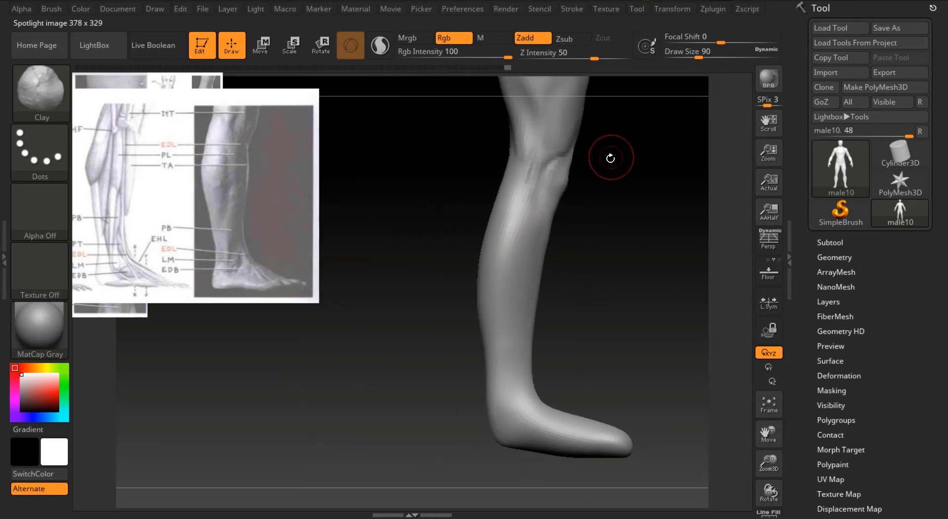
key("b")
key("d")
key("s")
left_click_drag(698, 56, 697, 55)
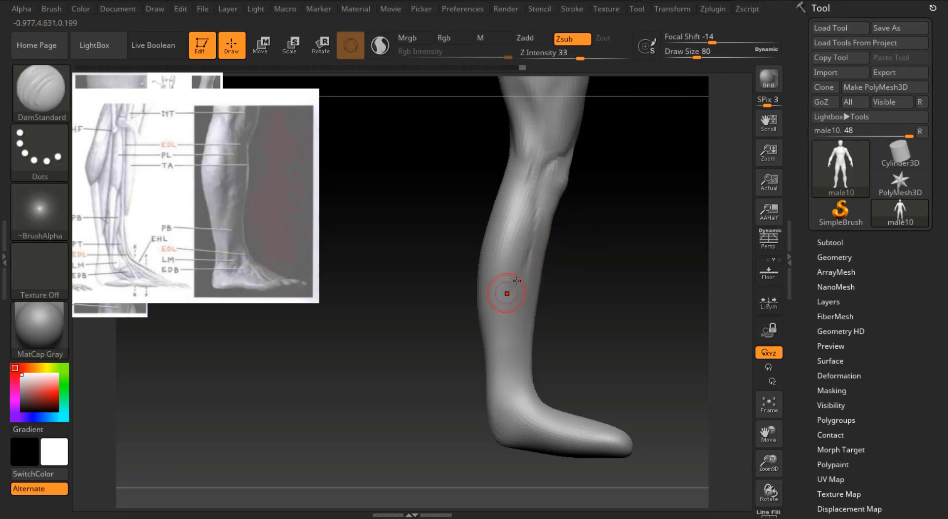
mouse_move(609, 267)
left_mouse_down()
mouse_move(513, 252)
mouse_move(635, 240)
left_mouse_up()
key("ctrl+z")
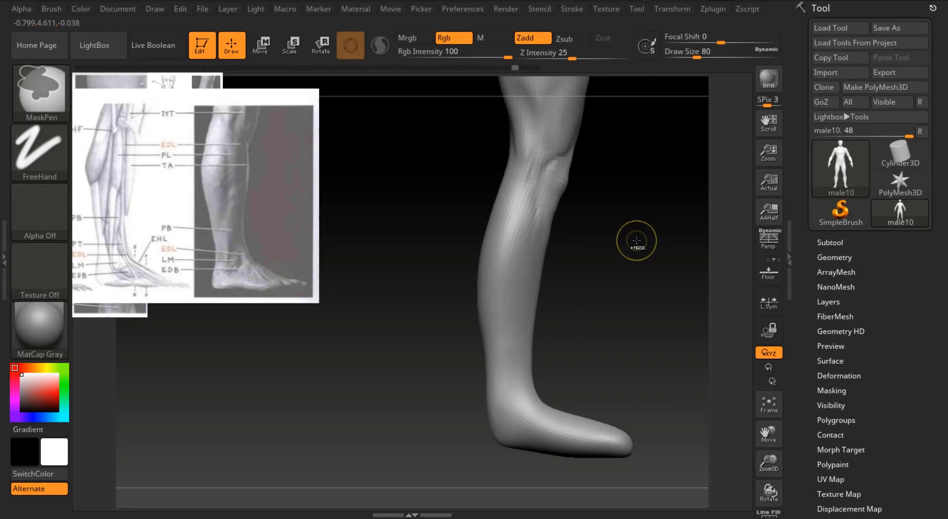
key("ctrl+z")
left_click_drag(534, 207, 520, 284)
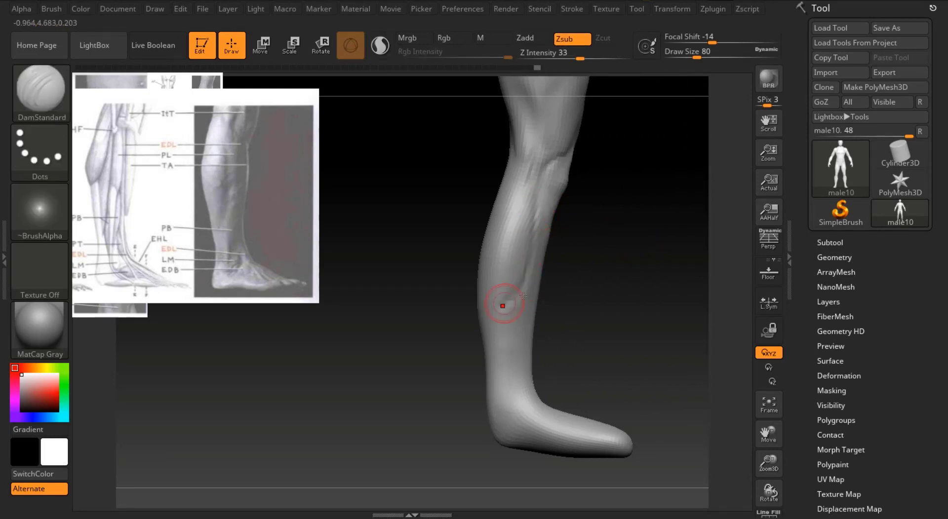
mouse_move(567, 282)
left_mouse_down()
mouse_move(634, 260)
mouse_move(543, 267)
mouse_move(656, 254)
left_mouse_up()
key("ctrl+z")
Import lowerlegback.JPG, add it to Spotlight beside the model, and leave Spotlight editing.
key("shift+z")
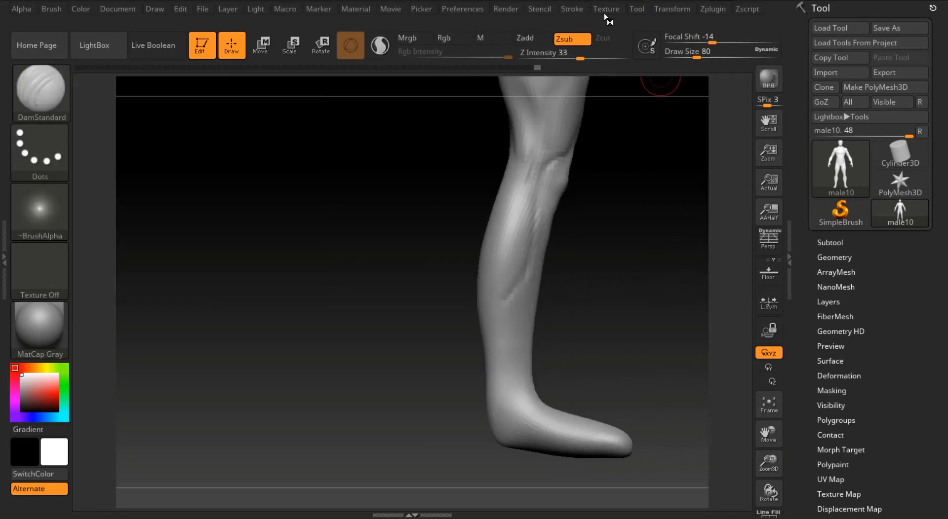
left_click(605, 10)
mouse_move(566, 12)
mouse_move(605, 9)
left_click(625, 102)
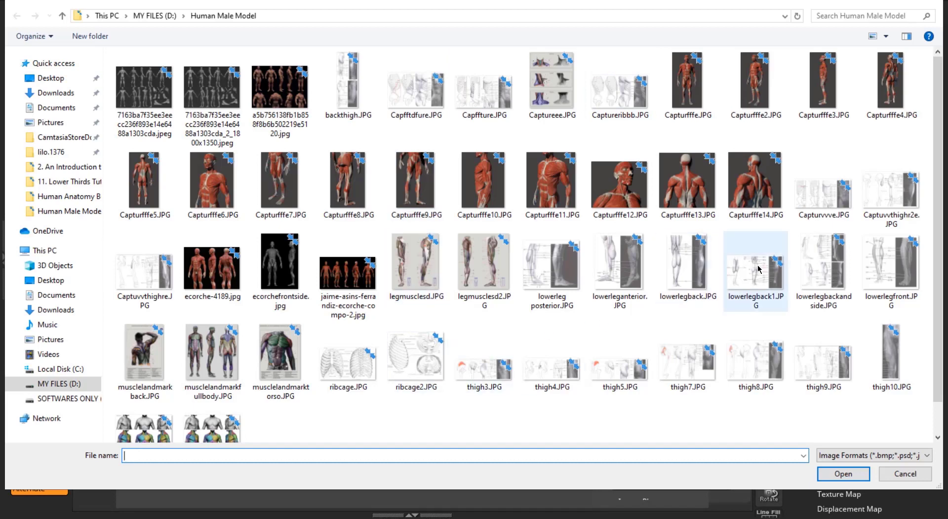
left_click(689, 269)
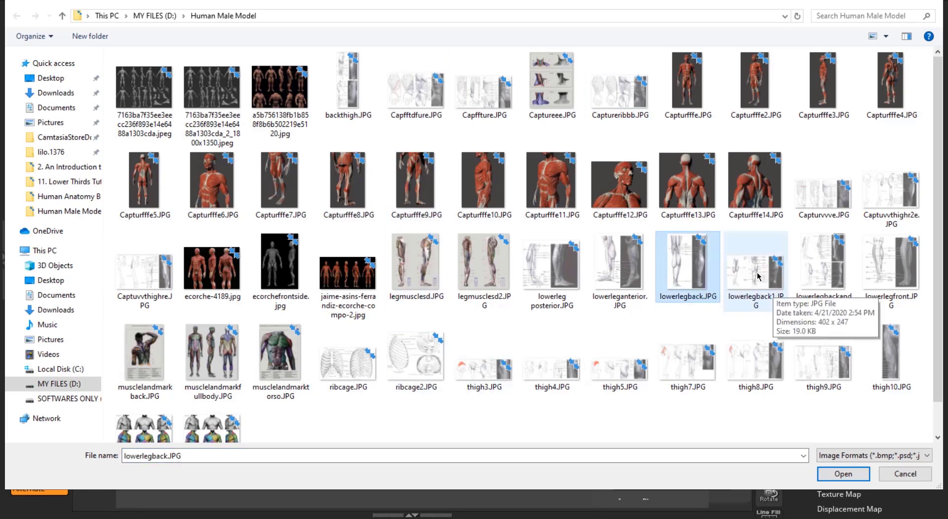
left_click(842, 474)
left_click(715, 289)
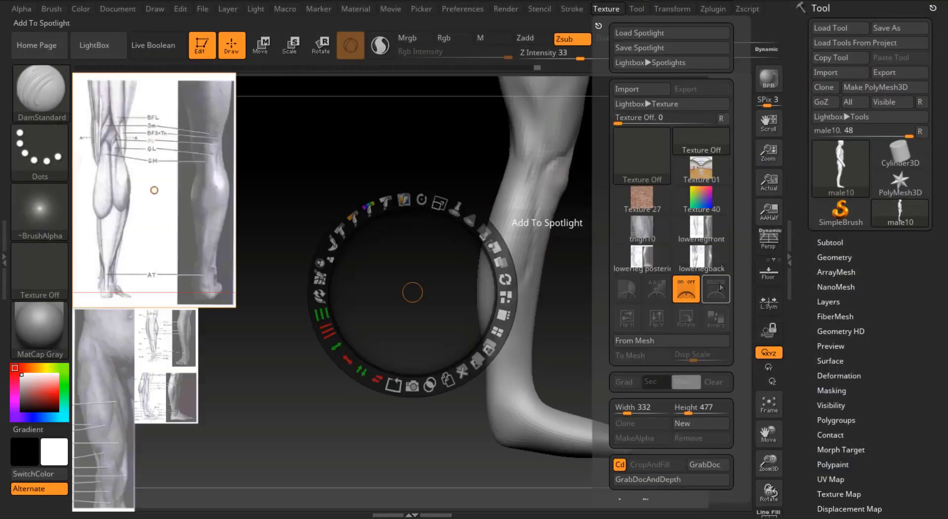
left_click_drag(341, 175, 344, 180)
key("z")
Carve vertical tendon grooves at the backs of the knees with DamStandard at draw size 97.
left_click_drag(348, 269, 444, 268)
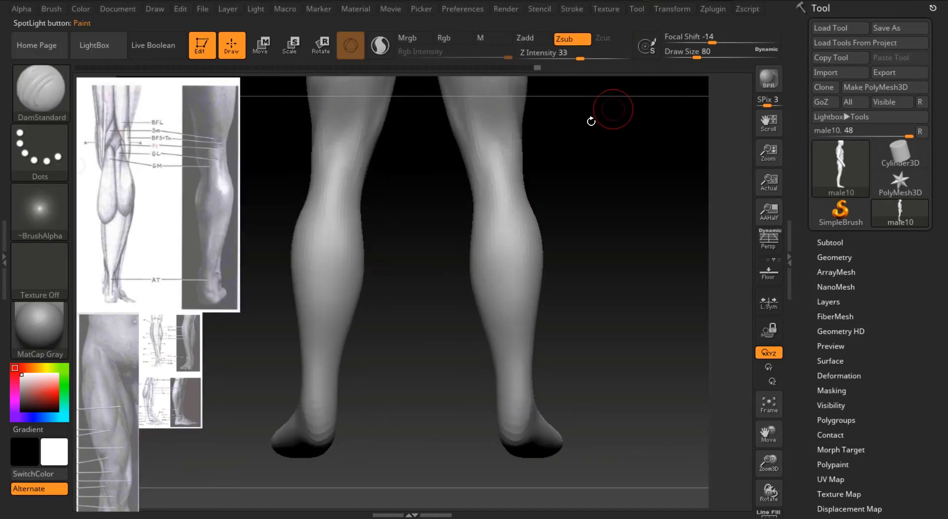
left_click_drag(697, 53, 699, 53)
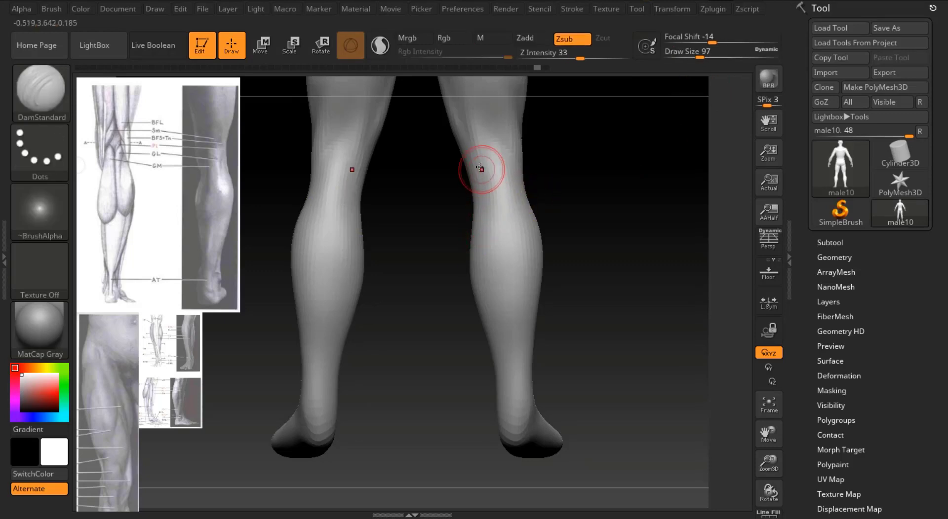
left_click_drag(513, 175, 512, 200)
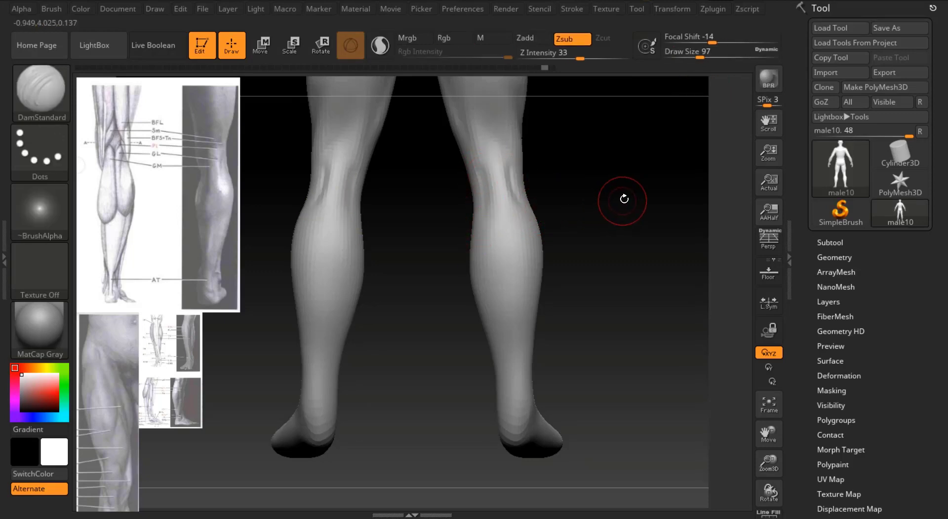
Refine the hamstring tendon grooves flanking the backs of the knees with DamStandard at draw size 104.
left_click_drag(698, 52, 700, 52)
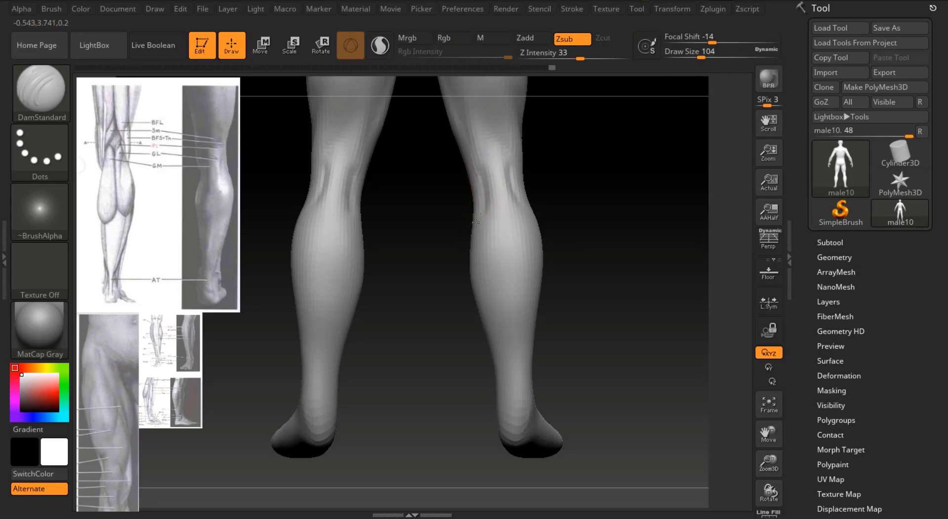
mouse_move(621, 121)
left_mouse_down("alt")
mouse_move(528, 141)
mouse_move(535, 195)
left_mouse_up("alt")
key("ctrl")
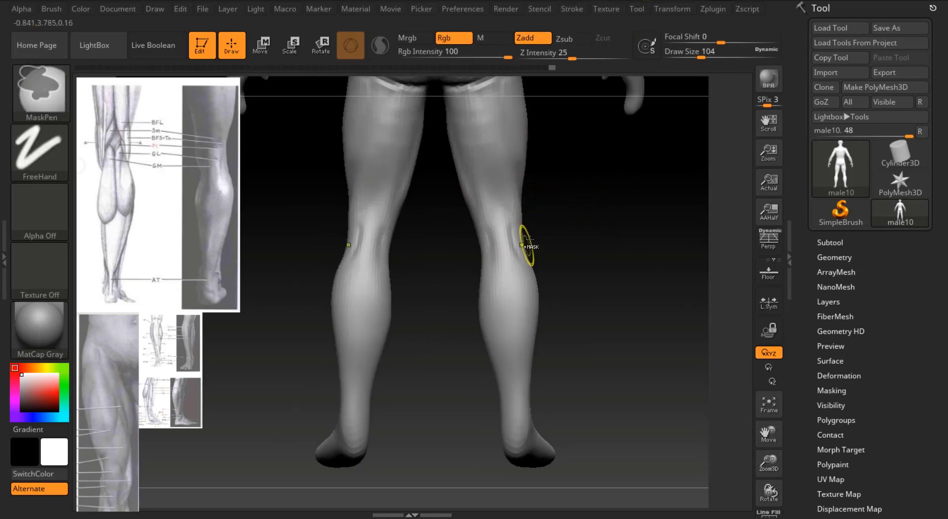
left_click_drag(488, 229, 493, 268)
left_click_drag(575, 235, 550, 234)
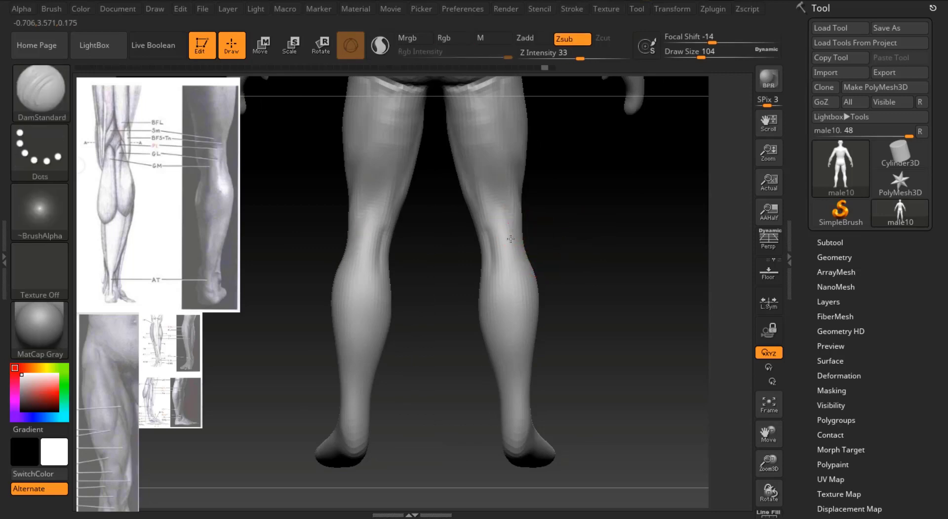
key("ctrl+z")
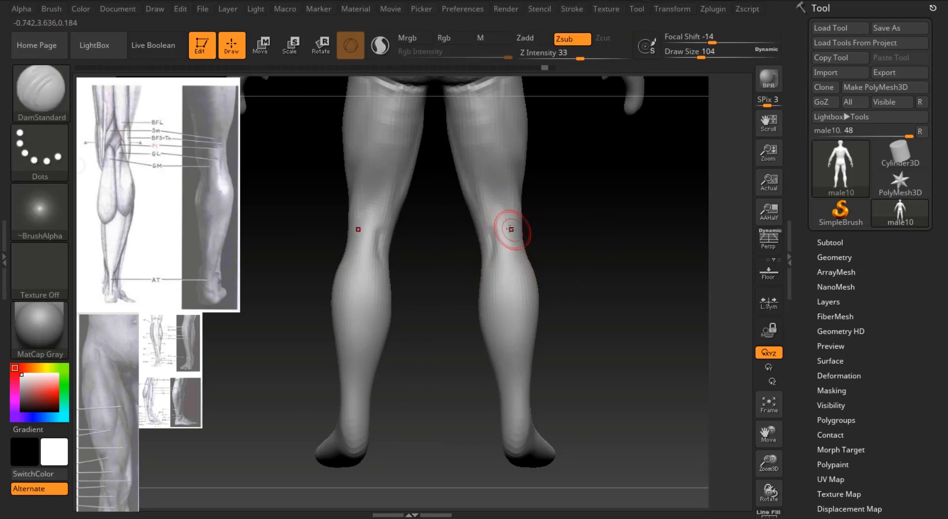
key("ctrl+shift+z")
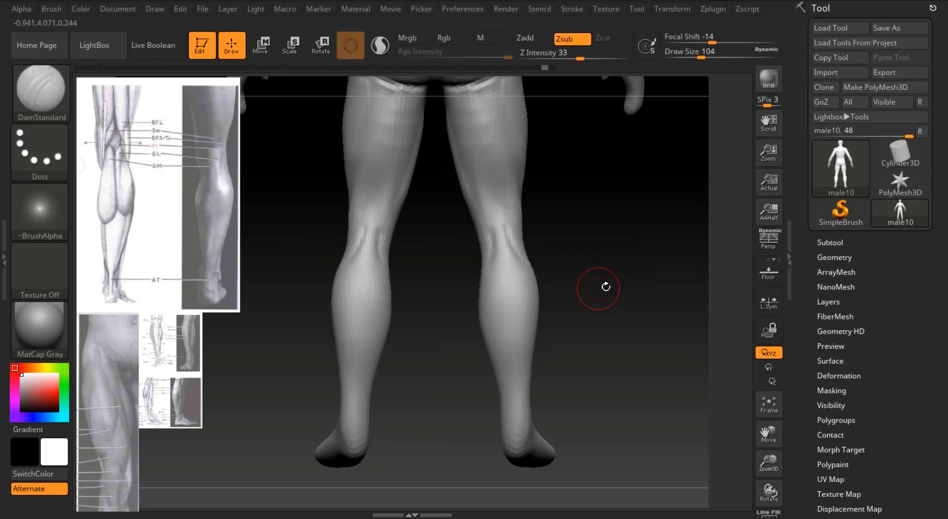
Carve the dividing line and lower edges of the calf muscles with DamStandard at draw size 104.
left_click_drag(606, 286, 640, 249)
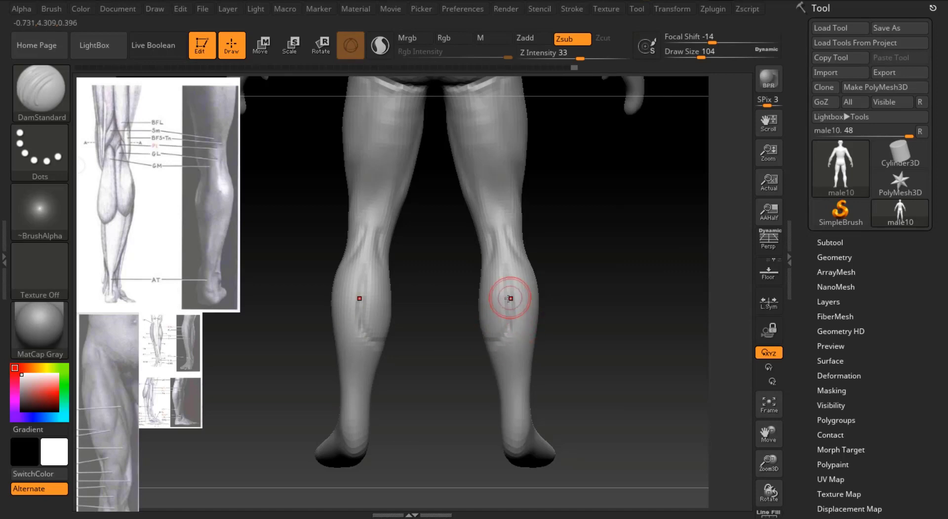
mouse_move(530, 327)
left_mouse_down()
mouse_move(602, 313)
mouse_move(534, 335)
left_mouse_up()
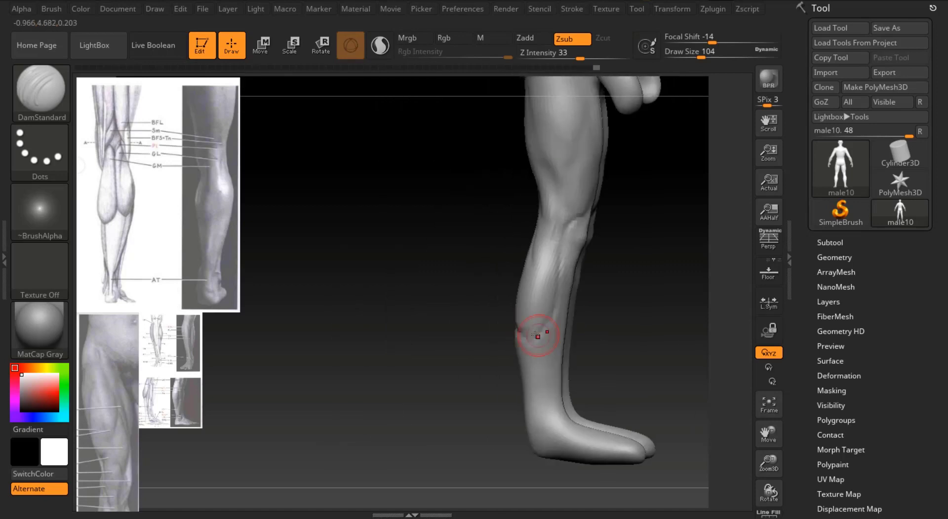
left_click_drag(563, 237, 604, 336)
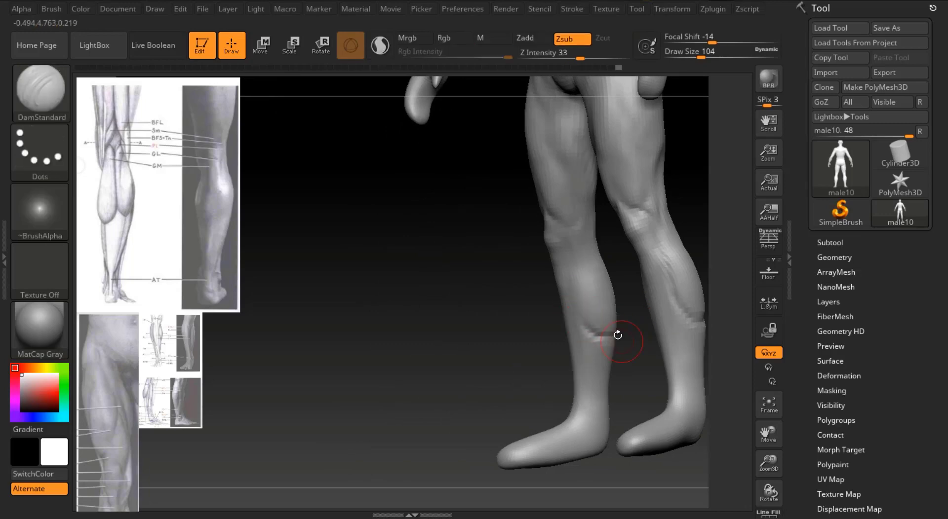
Import lowerleganterior.JPG, add it to Spotlight, enlarge it beside the model, and leave Spotlight editing.
key("shift+z")
left_click(603, 10)
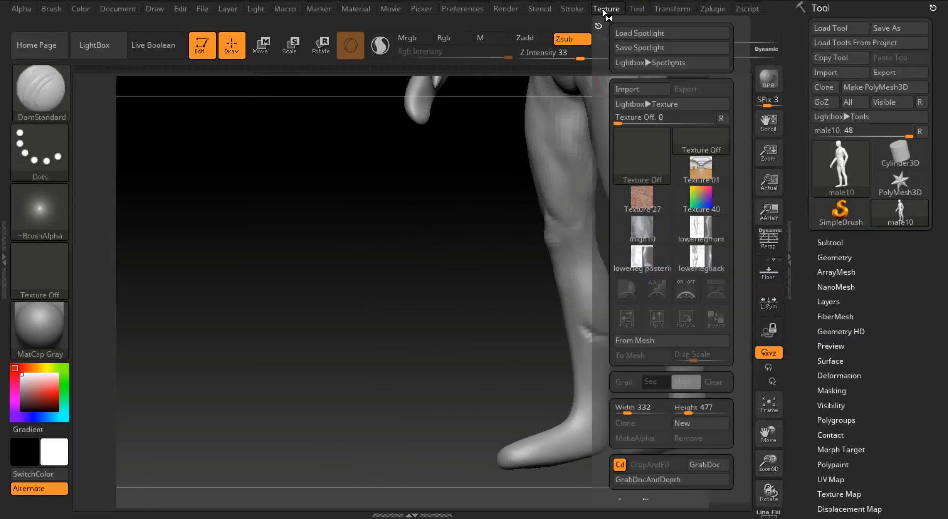
left_click(637, 77)
double_click(616, 302)
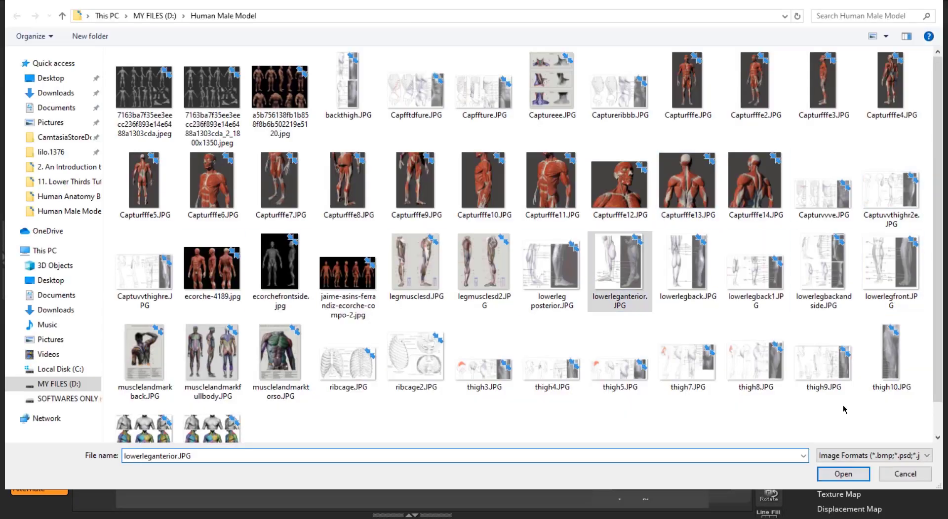
left_click(642, 291)
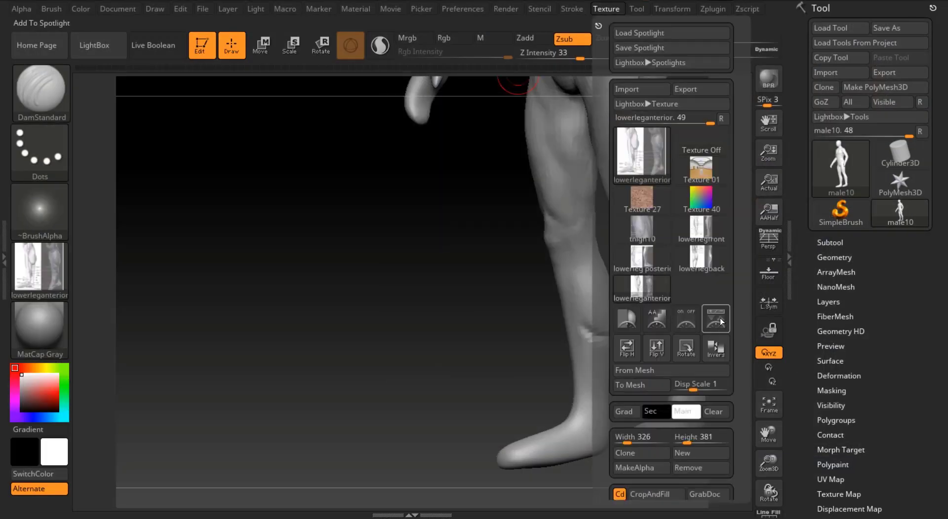
left_click(716, 318)
left_click_drag(190, 348, 177, 178)
left_click_drag(238, 106, 237, 129)
left_click_drag(247, 152, 315, 205)
key("z")
Deepen the lower edge of the inner calf muscle with DamStandard at draw size 104.
left_click_drag(711, 276, 625, 278)
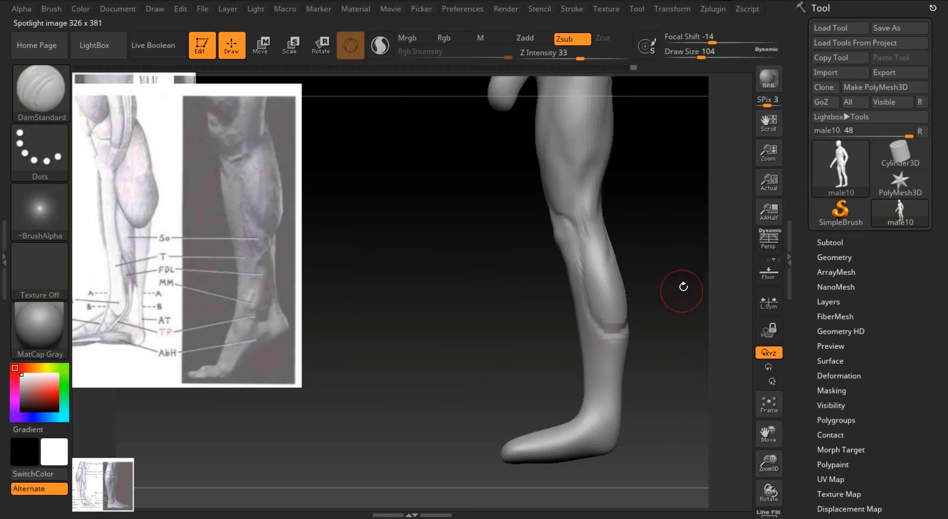
left_click_drag(683, 287, 673, 138)
left_click_drag(678, 260, 397, 236)
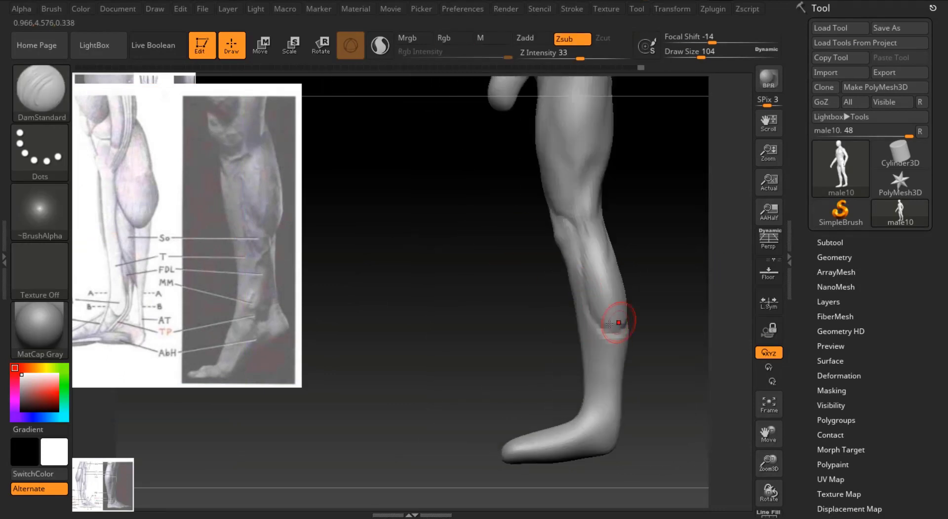
left_click_drag(618, 322, 583, 320)
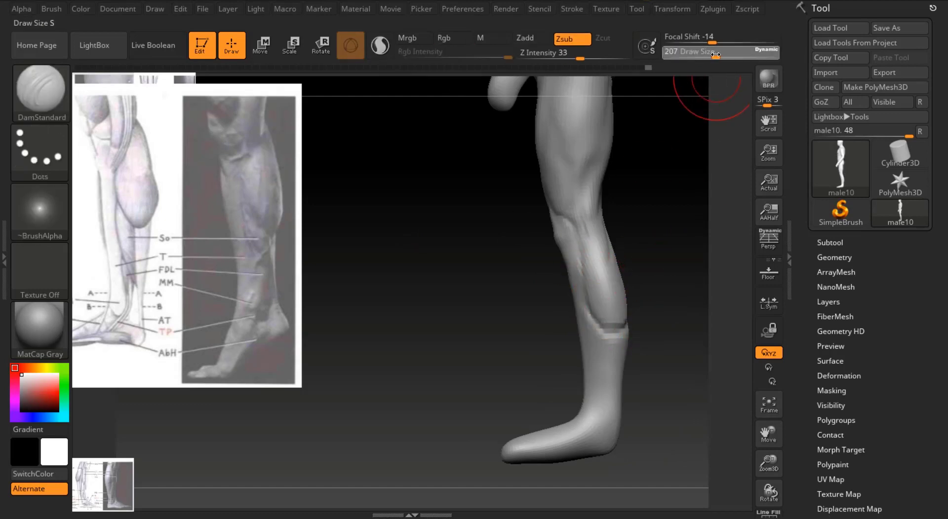
Build up the volume of the calf muscle above its lower edge with Clay at draw size 128.
key("b")
key("m")
key("v")
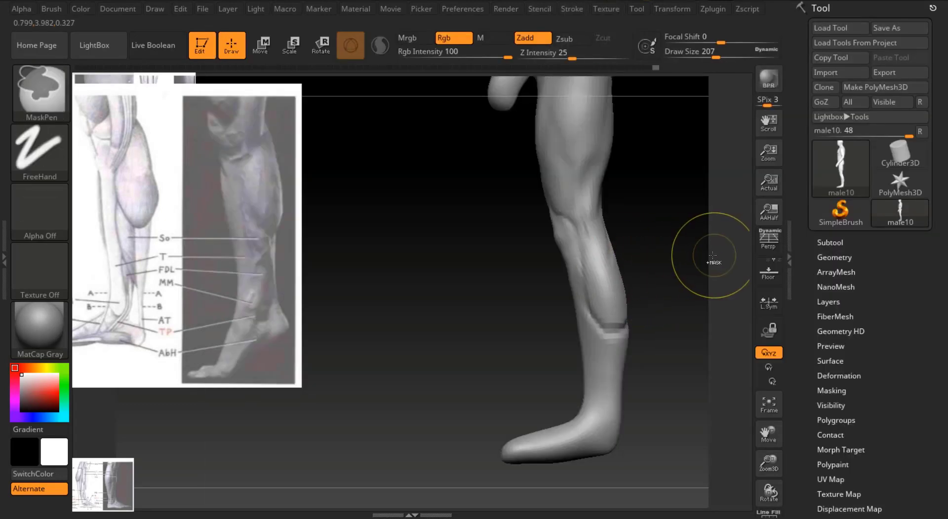
key("b")
key("c")
key("l")
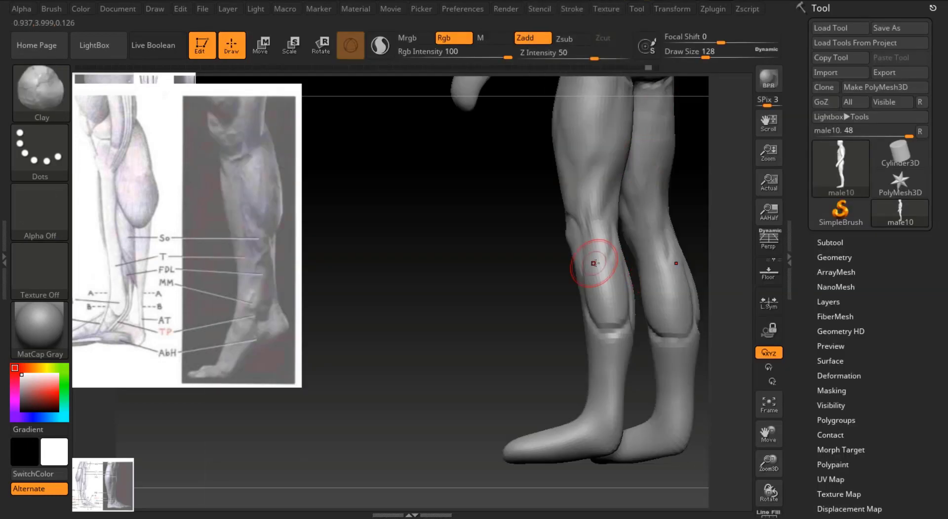
left_click_drag(622, 290, 617, 269)
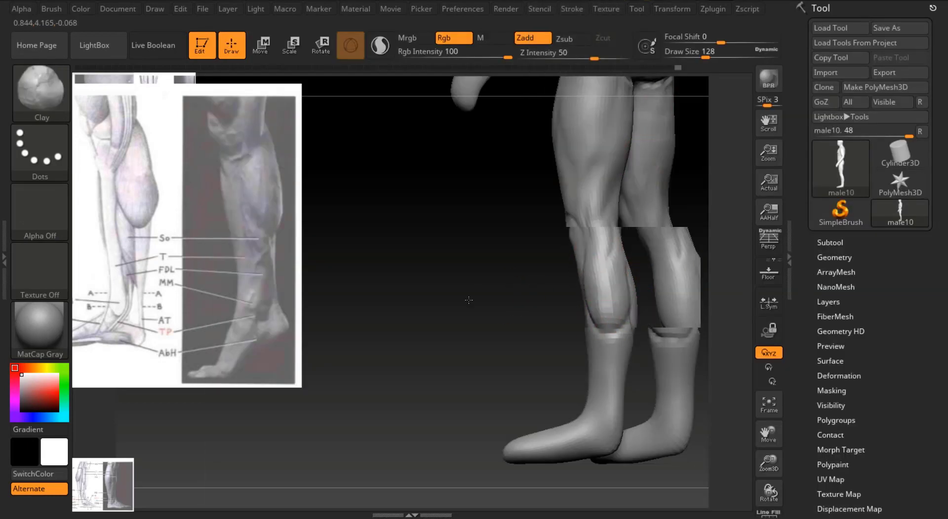
mouse_move(467, 299)
left_mouse_down()
mouse_move(662, 320)
mouse_move(666, 309)
left_mouse_up()
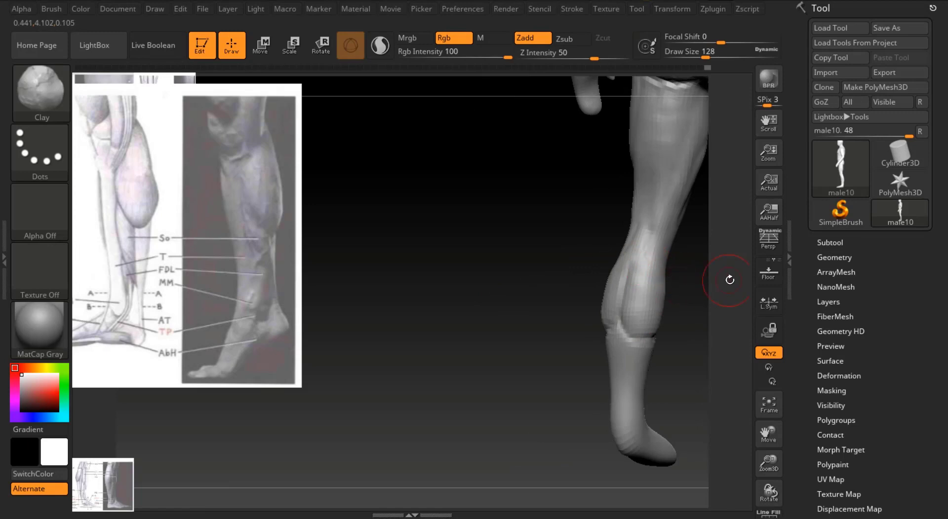
Smooth the calf muscle and soften the crease along its lower edge at draw size 192.
left_click_drag(730, 280, 653, 167)
key("shift")
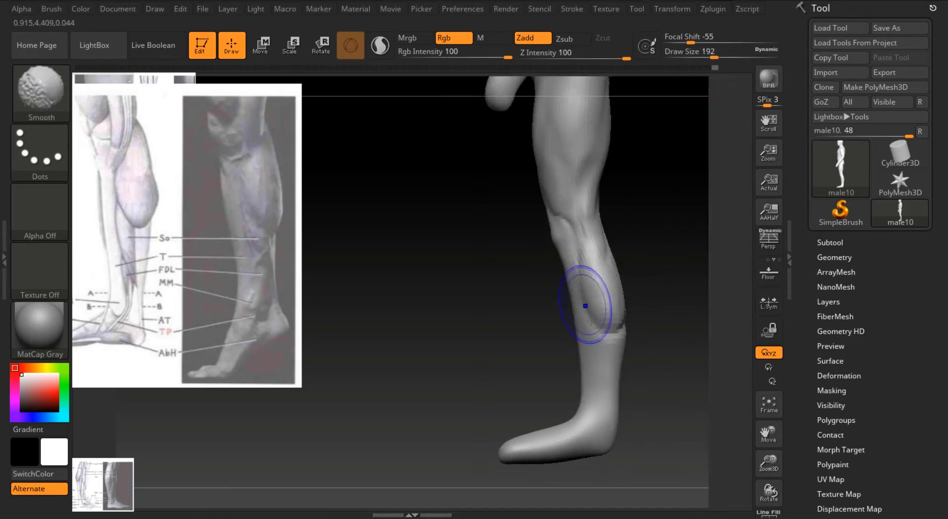
left_click_drag(590, 322, 599, 336, "shift")
mouse_move(686, 311)
left_mouse_down()
mouse_move(553, 306)
mouse_move(597, 309)
left_mouse_up()
key("shift")
mouse_move(538, 301)
left_mouse_down()
mouse_move(631, 287)
mouse_move(602, 294)
left_mouse_up()
key("shift")
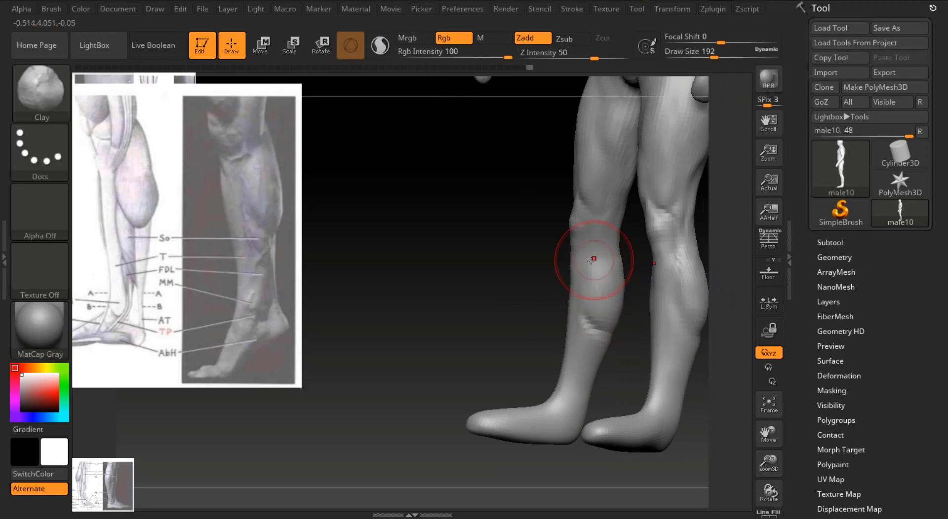
left_click_drag(623, 323, 633, 296)
key("shift")
mouse_move(731, 262)
left_mouse_down()
mouse_move(667, 272)
mouse_move(686, 287)
mouse_move(736, 277)
left_mouse_up()
Reshape the back contour of the calf with Move at draw size 228, and smooth the surface.
left_click_drag(714, 55, 718, 55)
key("b")
key("m")
key("v")
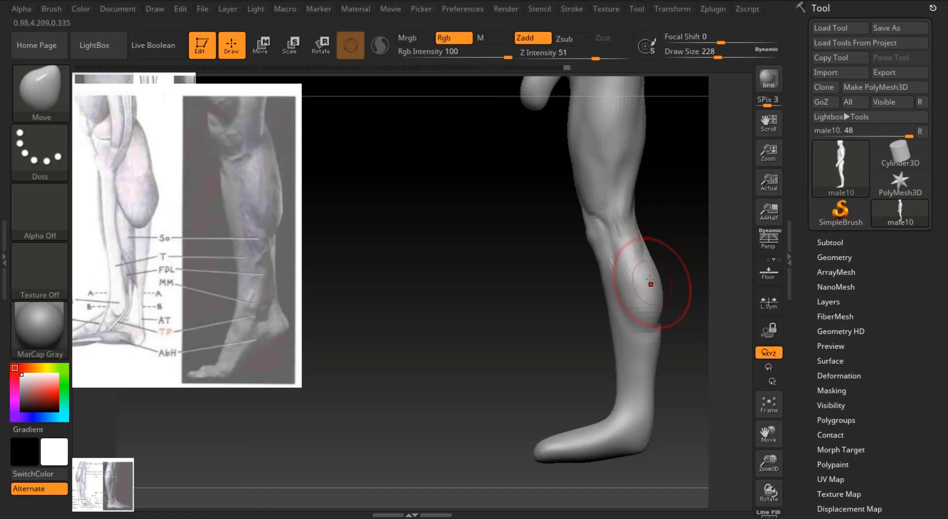
left_click_drag(649, 280, 646, 257)
key("shift")
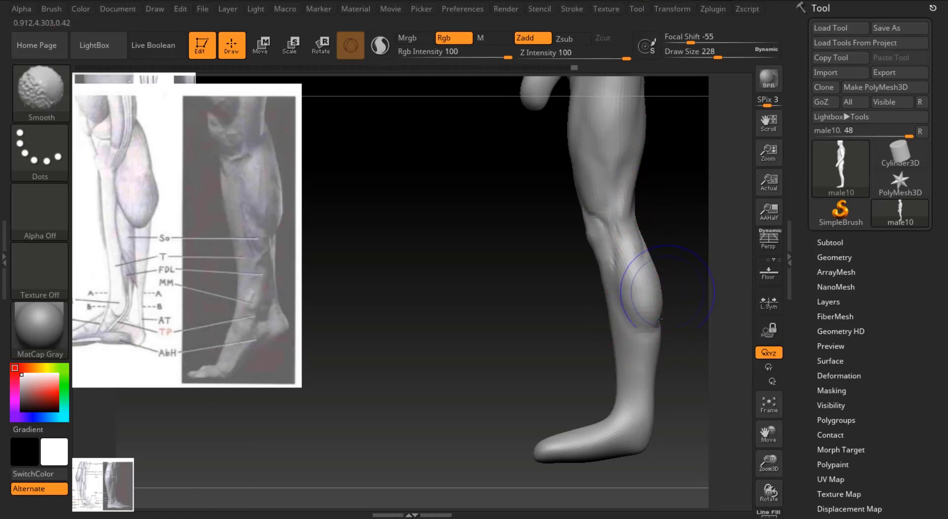
left_click_drag(683, 318, 637, 318)
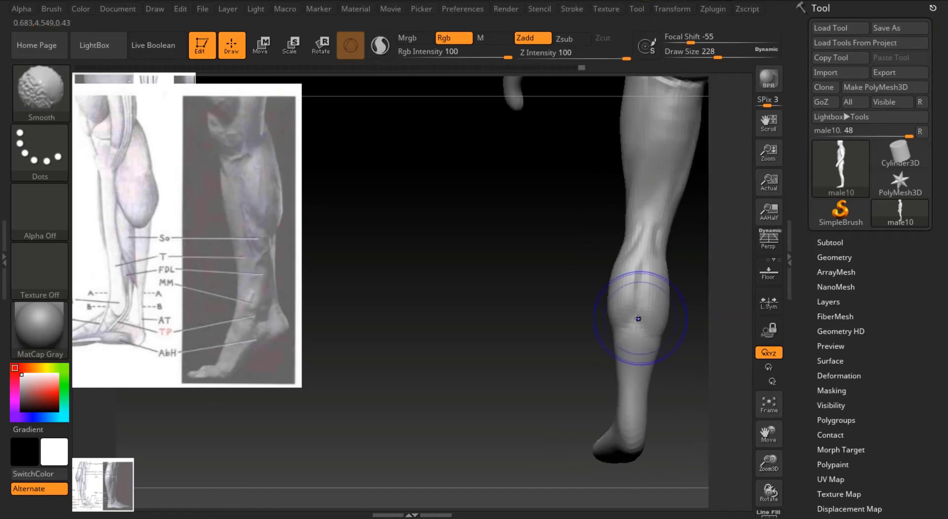
Import lowerlegback.JPG again, add it to Spotlight, enlarge it beside the legs, and leave Spotlight editing.
key("shift+z")
left_click(606, 9)
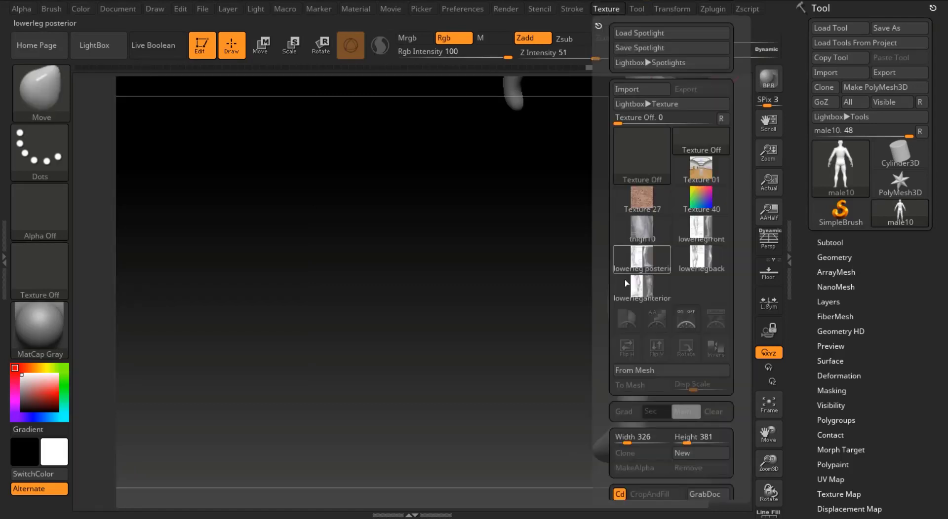
left_click(638, 89)
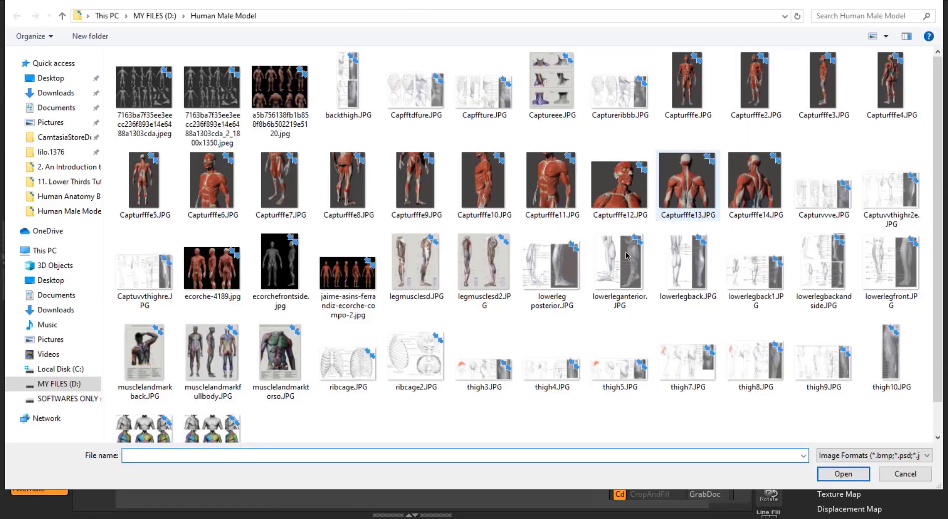
left_click(688, 265)
left_click(843, 474)
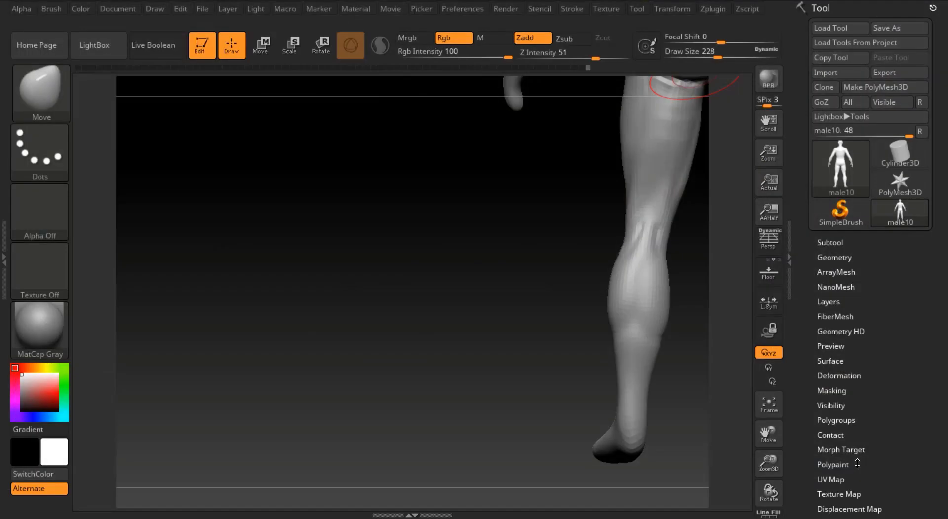
left_click(612, 11)
left_click(660, 284)
left_click(721, 315)
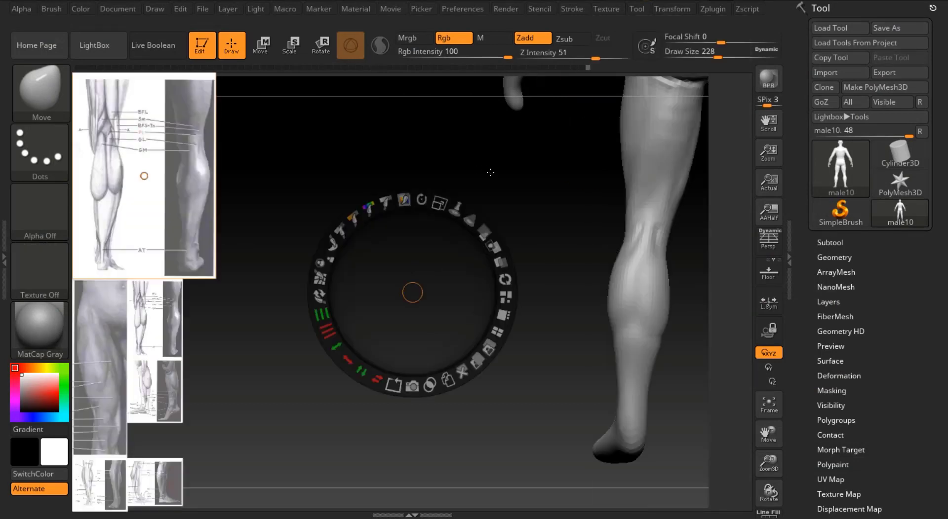
key("alt+Tab")
left_click(834, 397)
left_click(180, 178)
left_click_drag(207, 89, 252, 121)
left_click_drag(207, 163, 281, 270)
key("z")
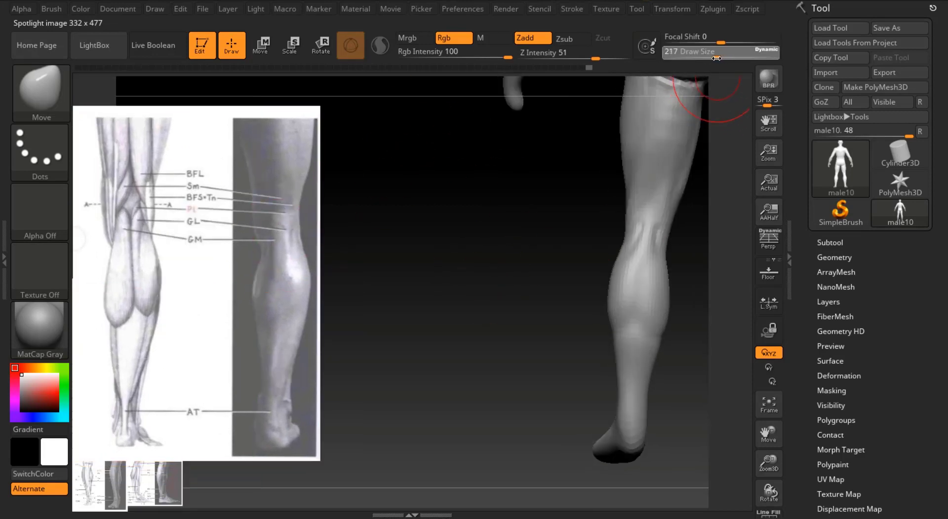
Carve a groove along the inner side of the Achilles tendon from calf to heel with DamStandard at draw size 132.
left_click_drag(716, 58, 715, 58)
mouse_move(713, 434)
left_mouse_down()
mouse_move(696, 432)
mouse_move(704, 439)
left_mouse_up()
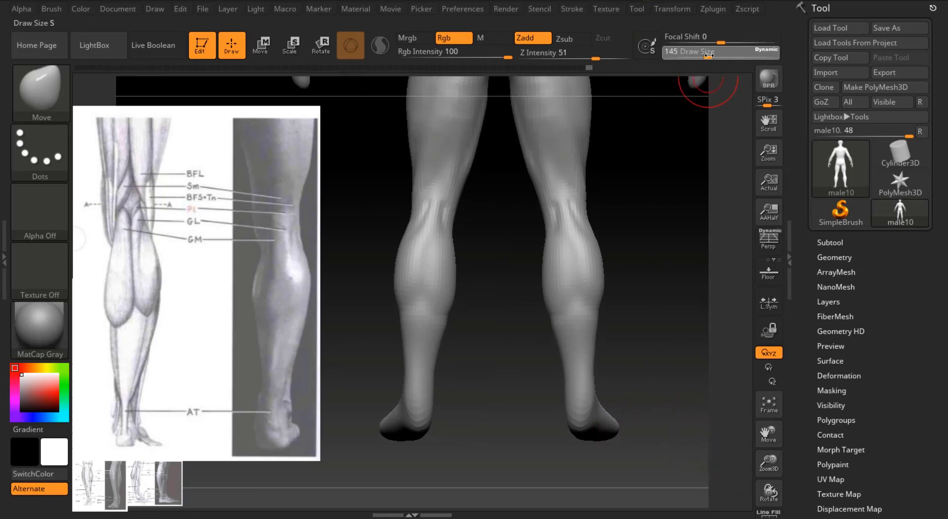
left_click_drag(715, 57, 709, 57)
left_click_drag(656, 227, 605, 262)
key("b")
key("d")
key("s")
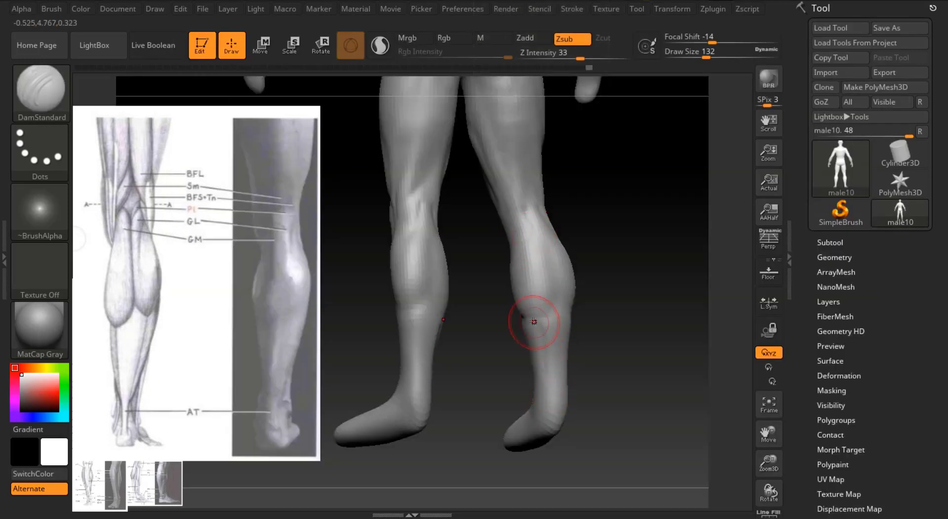
left_click_drag(533, 322, 547, 405)
left_click_drag(637, 345, 608, 342, "shift")
mouse_move(691, 142)
left_mouse_down()
mouse_move(617, 303)
mouse_move(558, 384)
left_mouse_up()
Carve the matching groove on the outer side of the Achilles tendon with DamStandard, and smooth the tendon area.
mouse_move(599, 345)
left_mouse_down()
mouse_move(646, 343)
mouse_move(617, 343)
left_mouse_up()
left_click_drag(558, 405, 565, 329)
left_click_drag(637, 330, 590, 328)
left_click_drag(560, 325, 558, 407)
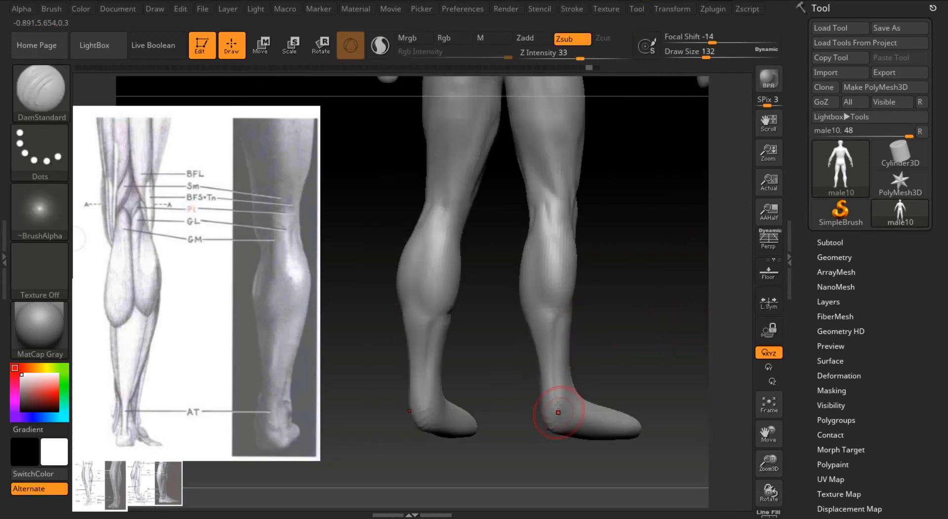
left_click_drag(614, 345, 585, 357, "shift")
left_click_drag(519, 350, 537, 355)
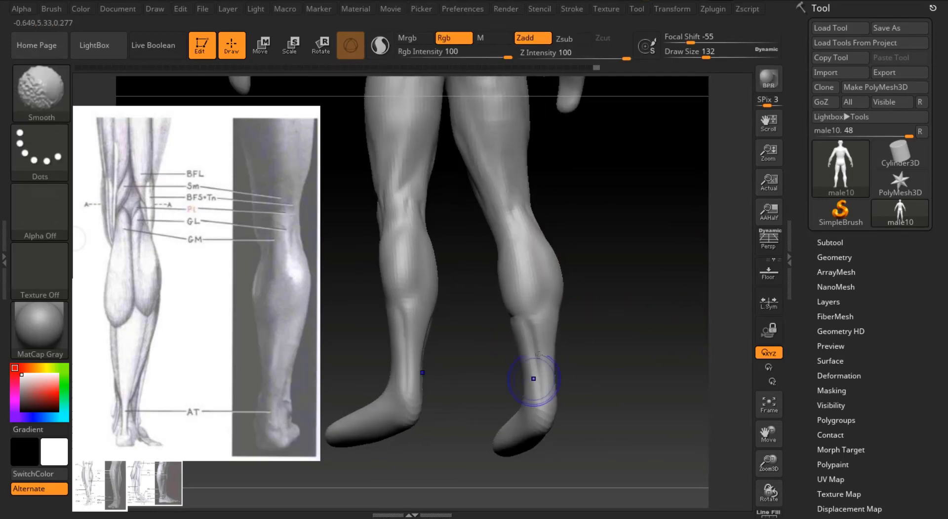
left_click_drag(637, 358, 582, 345)
Adjust the calf outlines as seen from behind with Move at draw size 182.
mouse_move(663, 299)
left_mouse_down()
mouse_move(656, 331)
mouse_move(628, 207)
left_mouse_up()
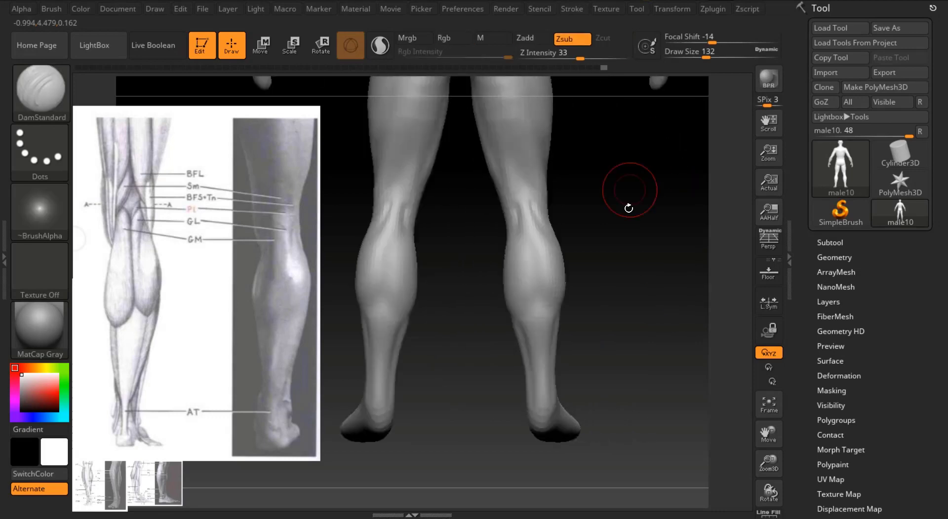
key("b")
key("m")
key("v")
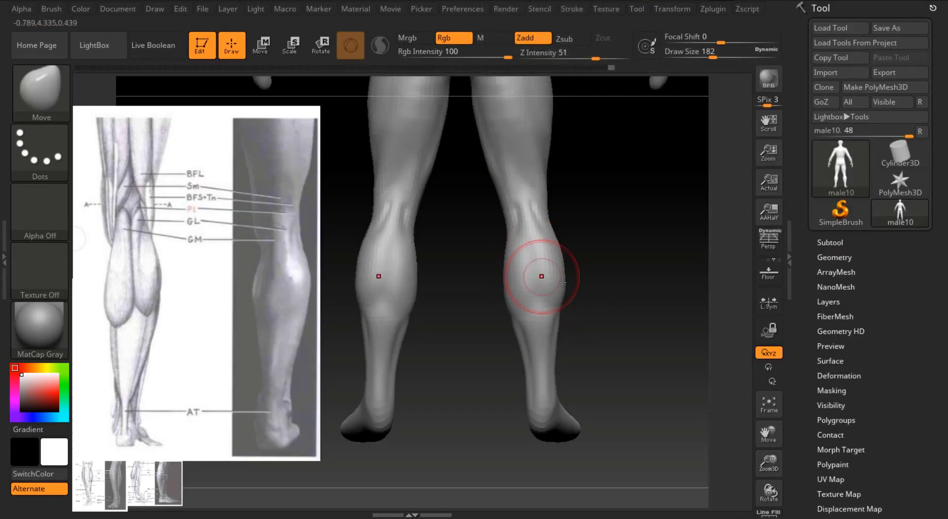
left_click_drag(591, 329, 492, 273)
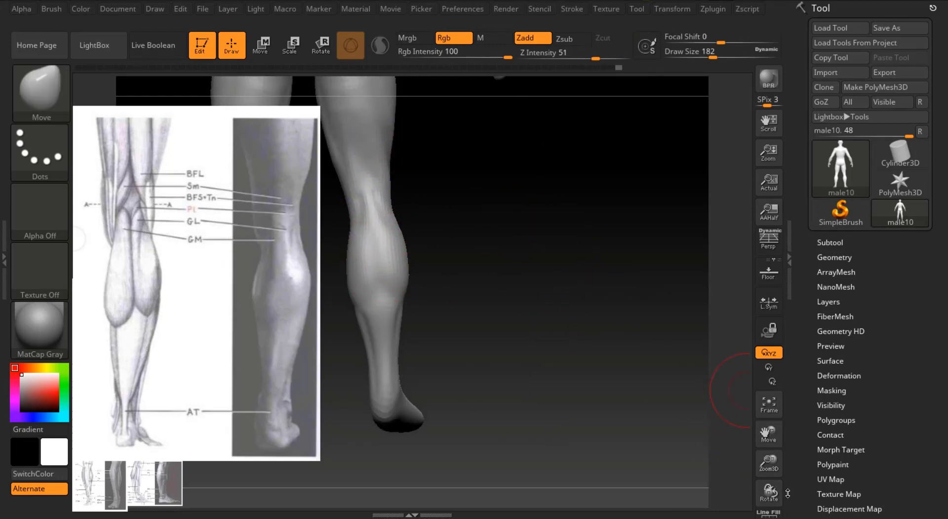
left_click_drag(642, 356, 748, 414)
Adjust the front contour just below the kneecap with Move at draw sizes 223 and 136.
left_click(718, 55)
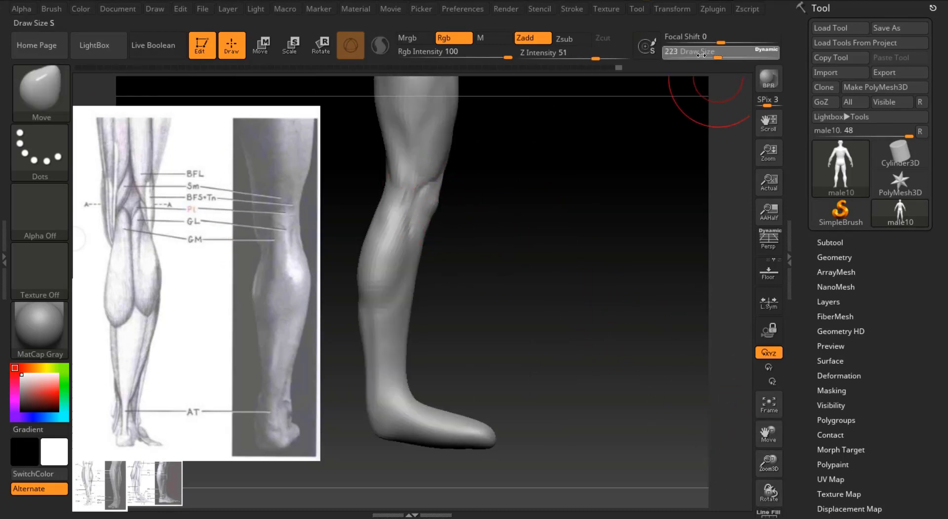
left_click_drag(430, 215, 437, 213)
mouse_move(768, 462)
left_mouse_down()
mouse_move(735, 361)
mouse_move(800, 474)
mouse_move(773, 447)
left_mouse_up()
left_click(706, 56)
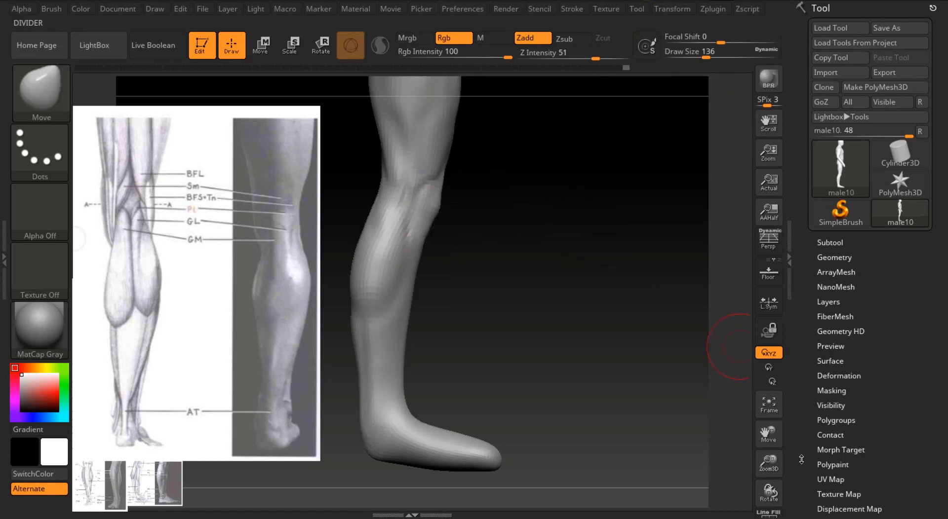
Import legmusclesd.JPG, add it to Spotlight, enlarge it beside the legs, and leave Spotlight editing.
left_click_drag(770, 463, 768, 406)
key("shift+z")
left_click(606, 8)
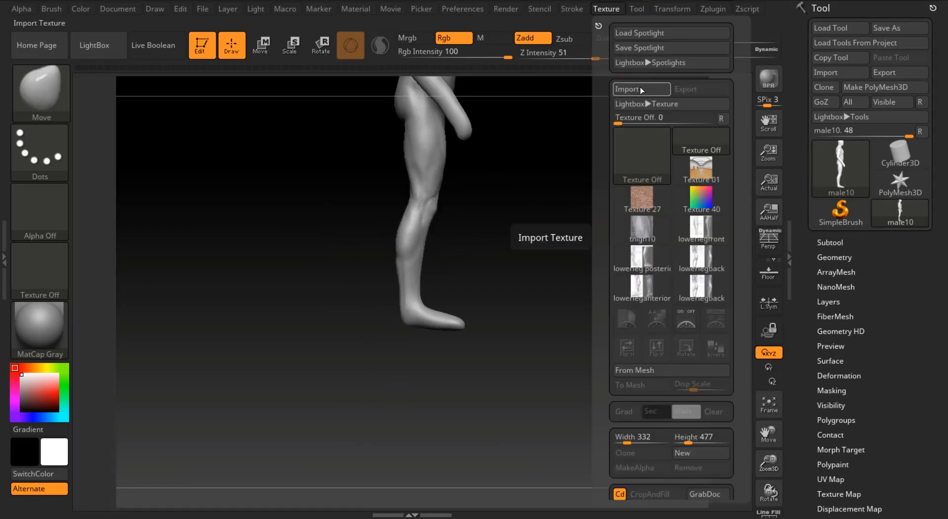
left_click(639, 87)
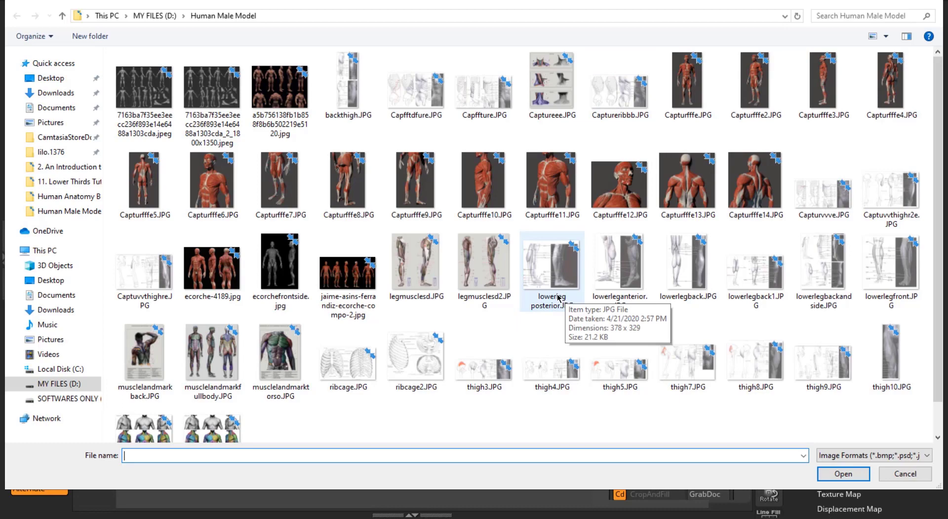
double_click(416, 264)
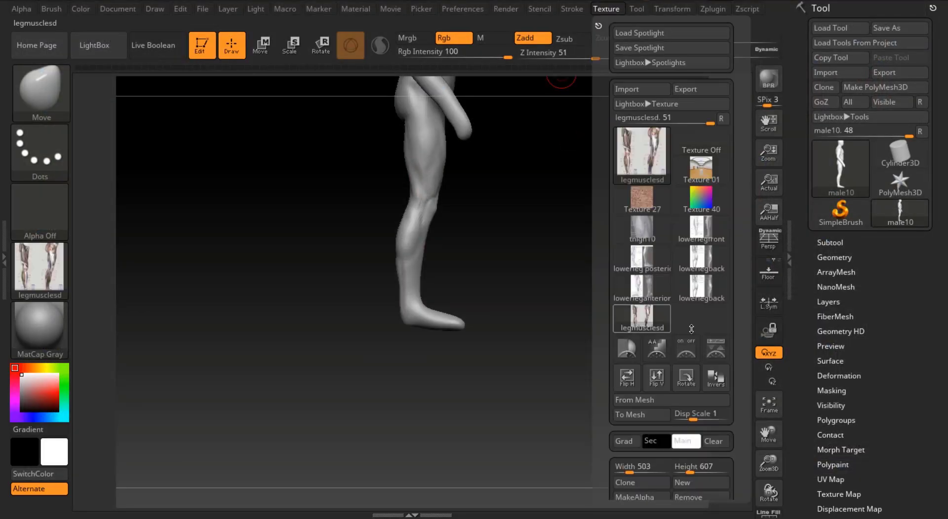
left_click(715, 348)
left_click(181, 182)
left_click_drag(211, 89, 257, 123)
left_click_drag(160, 191, 184, 197)
key("z")
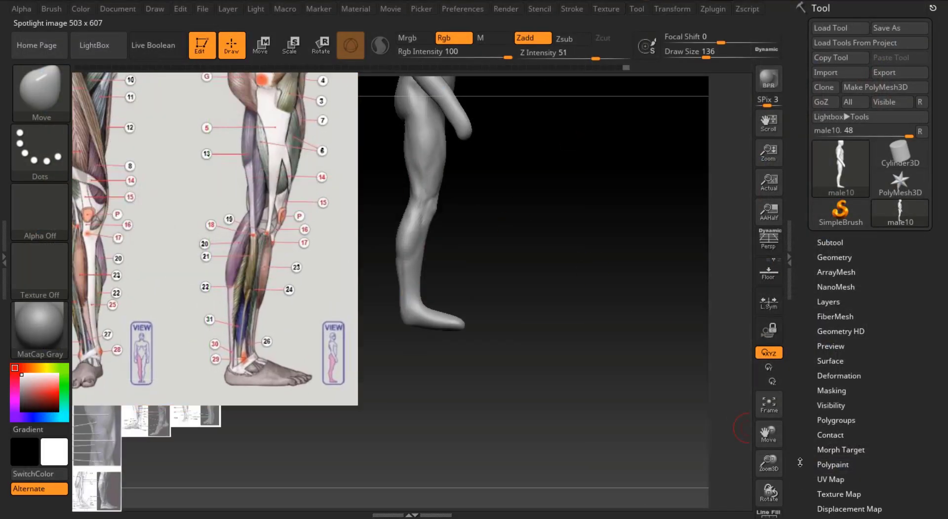
mouse_move(768, 462)
left_mouse_down()
mouse_move(768, 435)
mouse_move(781, 472)
left_mouse_up()
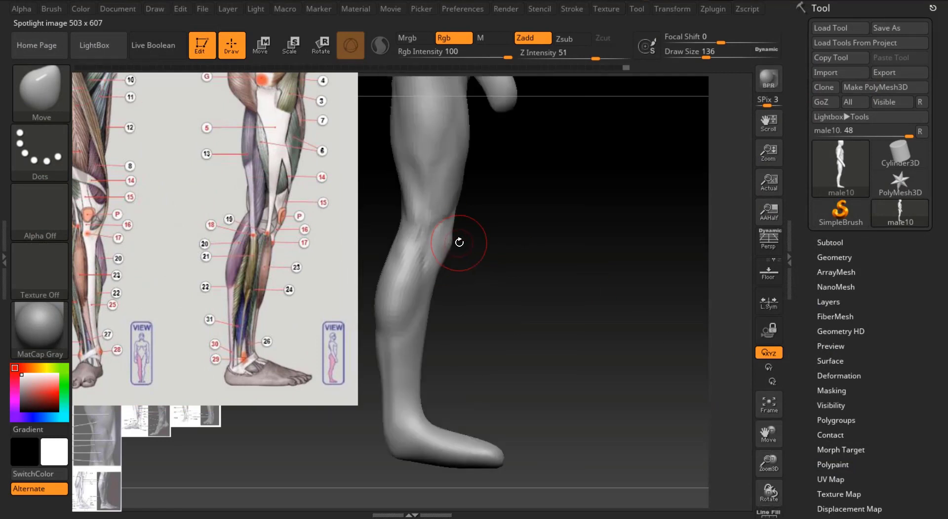
right_click_drag(446, 244, 450, 260, "shift")
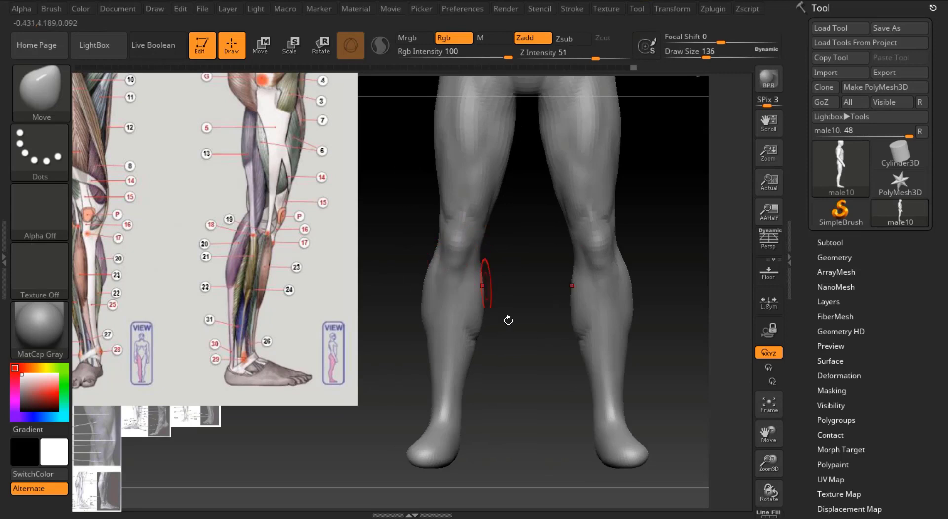
Adjust the lower-leg contours with Move at draw size 197.
left_click(714, 56)
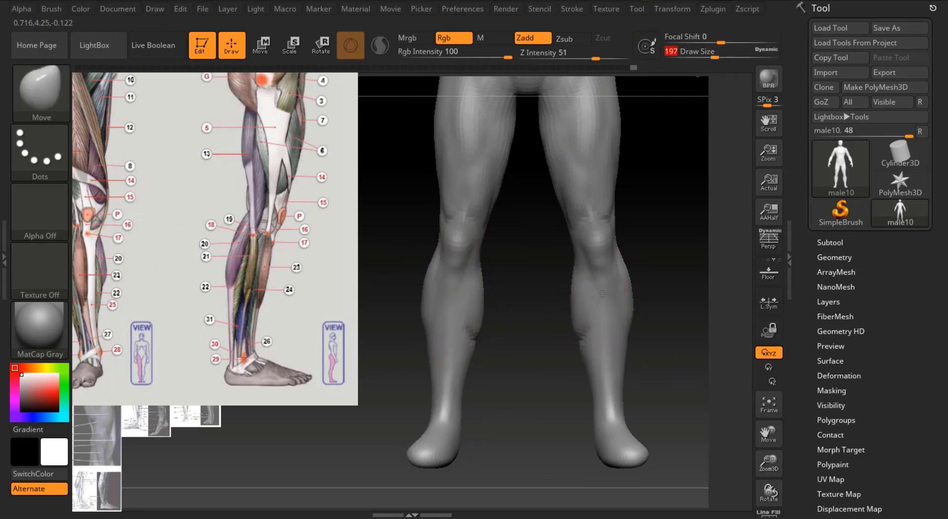
left_click_drag(658, 181, 453, 287)
left_click_drag(612, 320, 676, 278)
left_click_drag(588, 335, 554, 275)
Hide the reference images and save the figure as male11.ZTL in the Human Male Model folder.
left_click(768, 416)
key("shift+z")
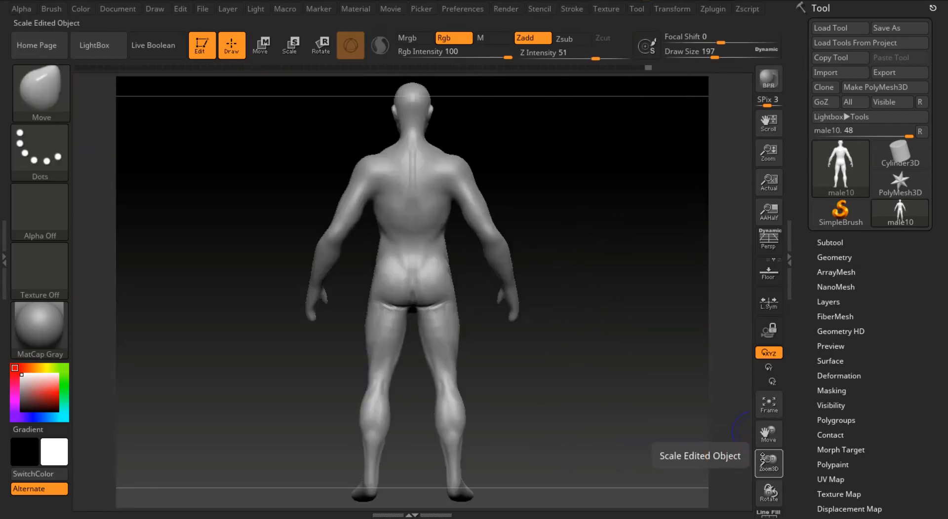
left_click(893, 28)
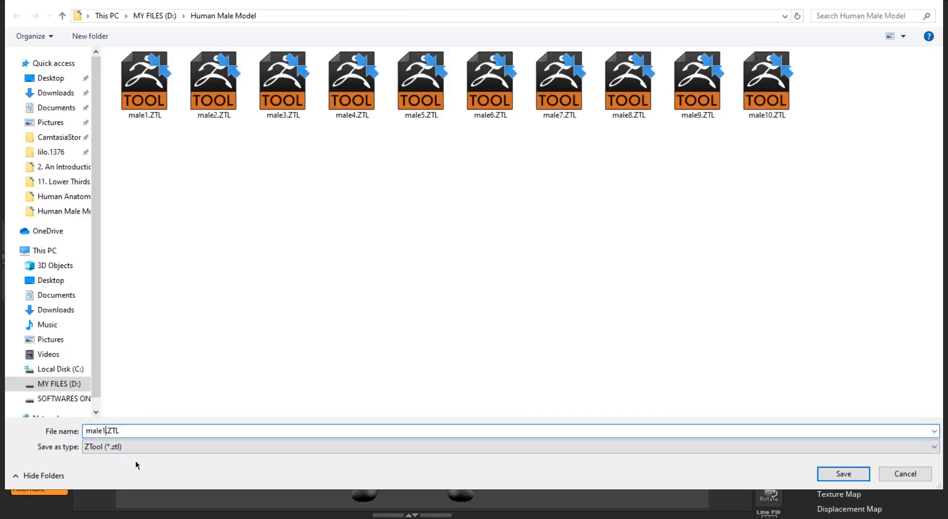
left_click(843, 474)
Import feet.JPG as a texture and add it to Spotlight.
left_click_drag(645, 222, 743, 150)
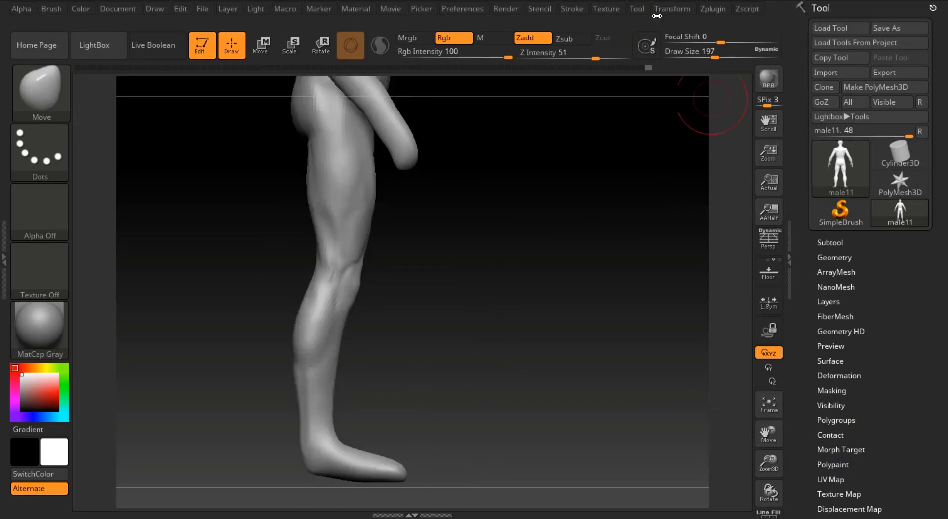
left_click(606, 9)
left_click(641, 90)
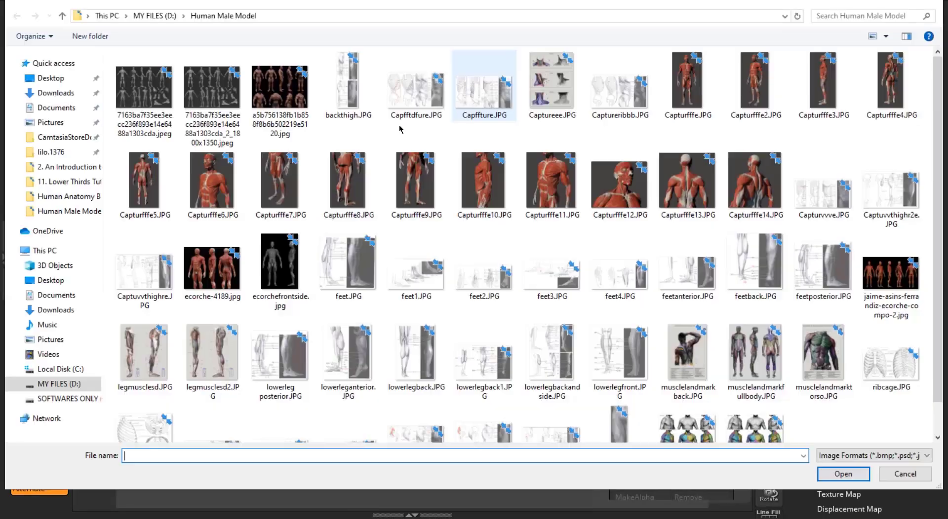
scroll(870, 208, "down", 1)
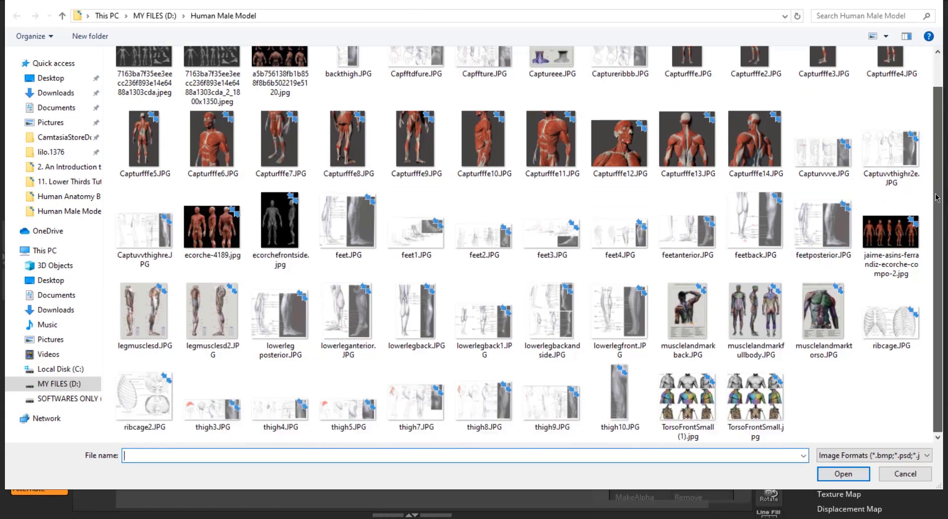
left_click(348, 224)
left_click(843, 474)
left_click(606, 9)
left_click(705, 321)
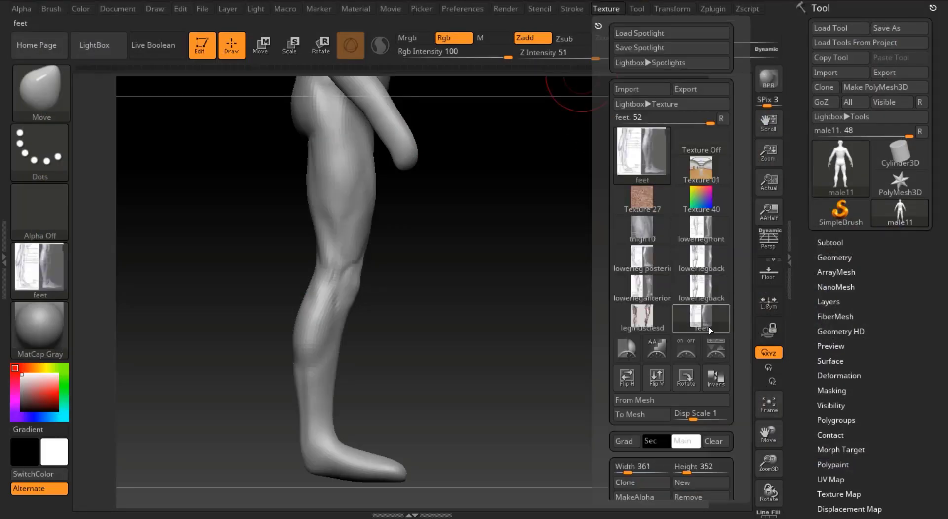
left_click(630, 348)
Enlarge the feet reference beside the leg, move the other references out of the way, and leave Spotlight editing.
left_click_drag(440, 209, 490, 244)
key("ctrl+z")
left_click_drag(156, 315, 186, 317)
left_click_drag(214, 228, 274, 270)
left_click_drag(216, 285, 272, 160)
left_click_drag(269, 103, 250, 100)
key("z")
left_click_drag(768, 434, 840, 416)
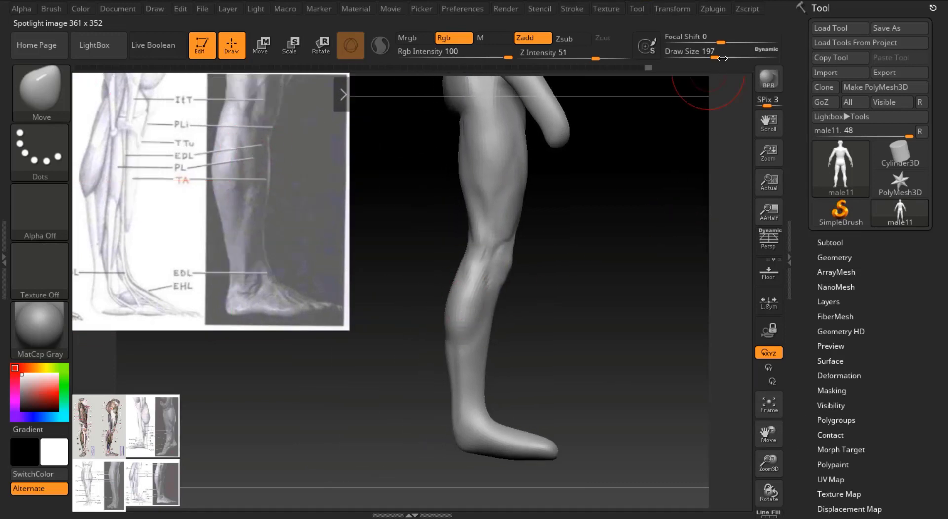
Reshape the heel and the front of the ankle in side view with Move at draw size 167.
left_click_drag(714, 55, 720, 55)
left_click_drag(769, 462, 770, 482)
mouse_move(768, 433)
left_mouse_down()
mouse_move(765, 346)
mouse_move(772, 345)
left_mouse_up()
left_click_drag(718, 56, 710, 56)
right_click_drag(471, 391, 455, 385)
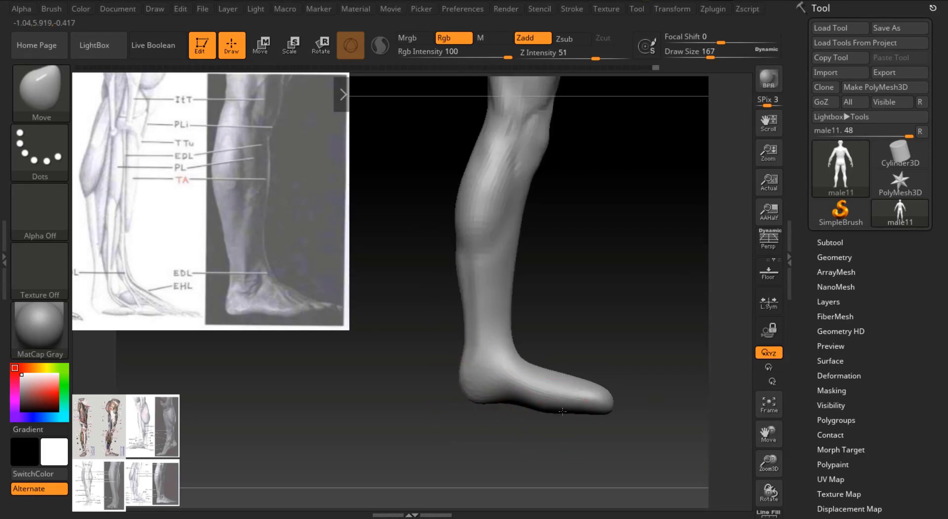
left_click_drag(514, 356, 519, 344)
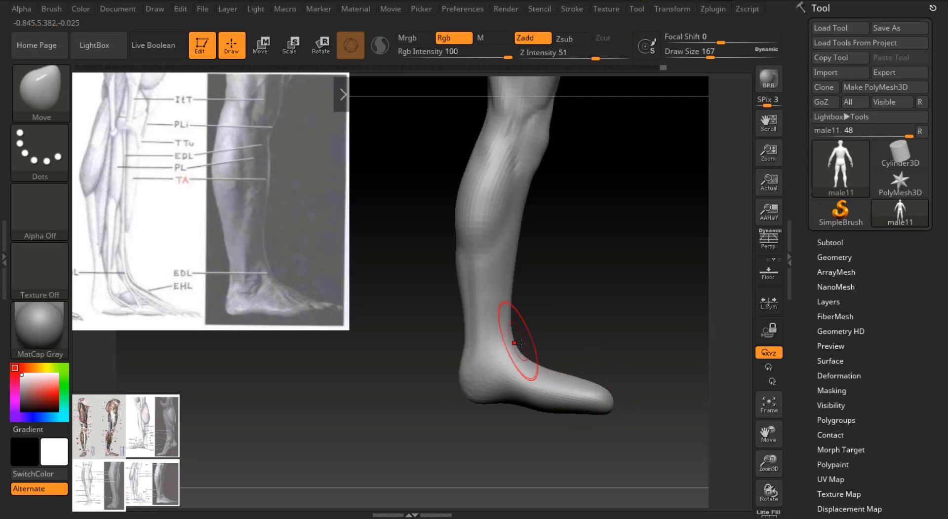
Refine the top of the foot and the toe end with Move at draw sizes 140 and 187.
left_click_drag(710, 55, 706, 56)
mouse_move(539, 365)
left_mouse_down()
mouse_move(550, 354)
mouse_move(585, 383)
left_mouse_up()
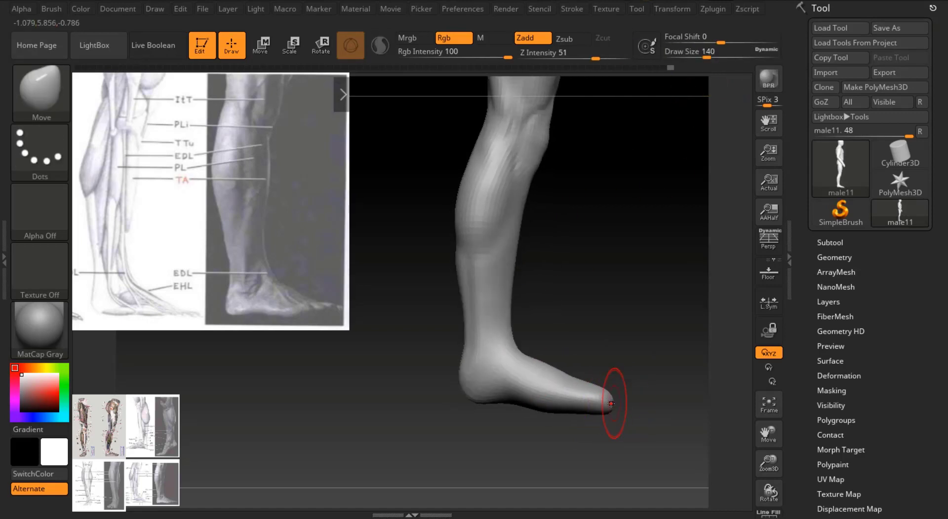
left_click_drag(707, 57, 713, 56)
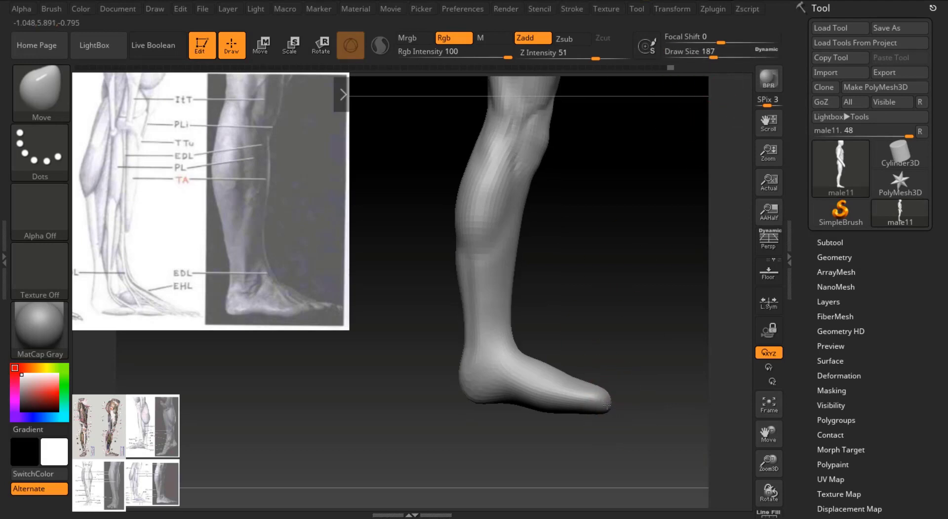
left_click_drag(606, 406, 598, 376)
left_click_drag(522, 346, 599, 374)
Isolate the lower legs and feet, frame them from below, and hide the reference images.
left_click_drag(538, 430, 742, 339)
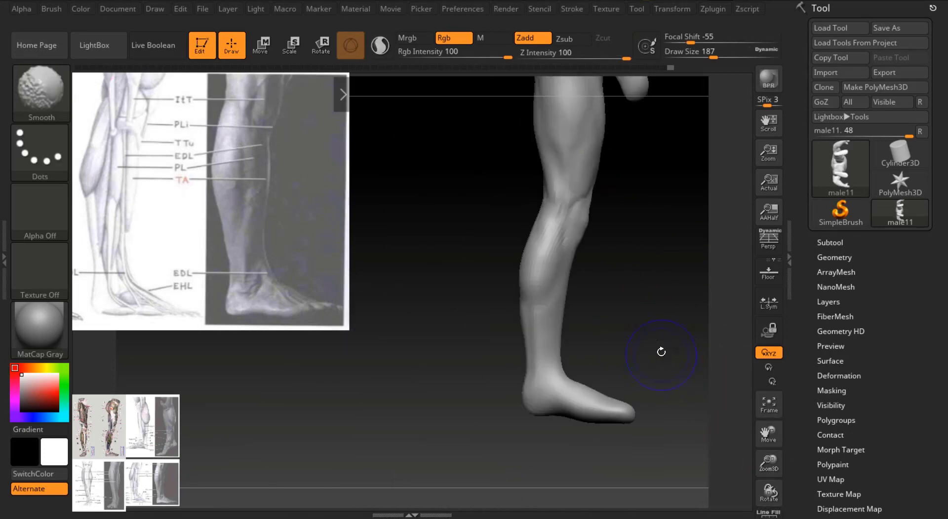
left_click_drag(678, 310, 490, 484, "ctrl+shift")
left_click(493, 452, "ctrl+shift")
left_click_drag(690, 225, 509, 477, "ctrl+shift")
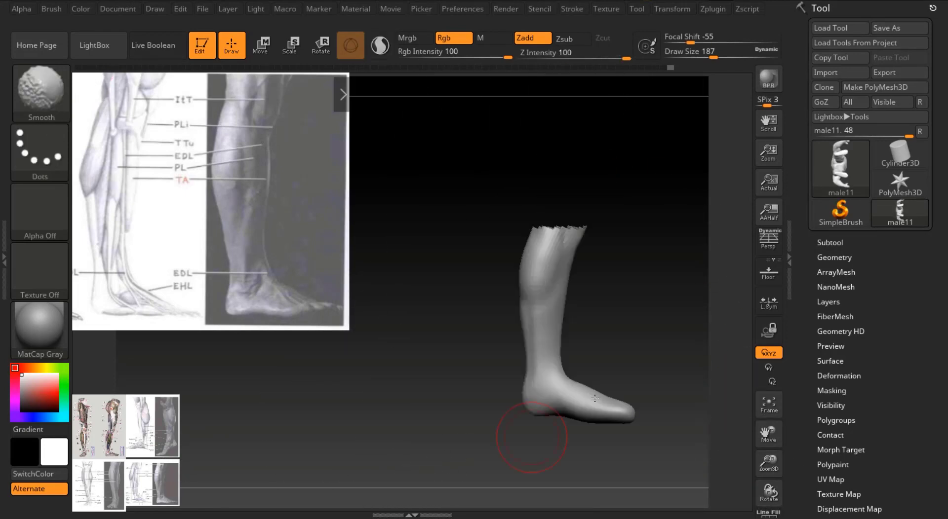
mouse_move(533, 435)
left_mouse_down()
mouse_move(643, 406)
mouse_move(613, 306)
mouse_move(556, 306)
left_mouse_up()
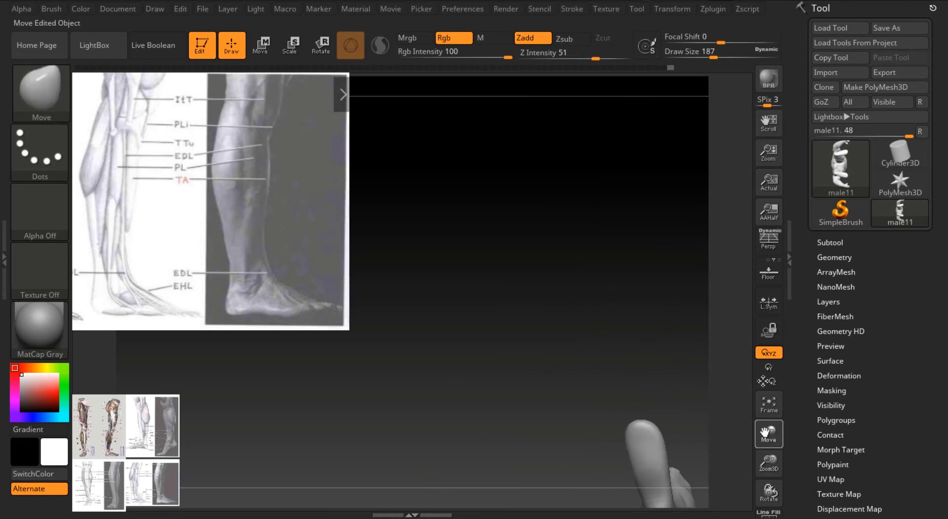
key("f")
key("shift+z")
Import feet4.JPG, add it to Spotlight, scale it down slightly, and leave Spotlight editing.
left_click(606, 8)
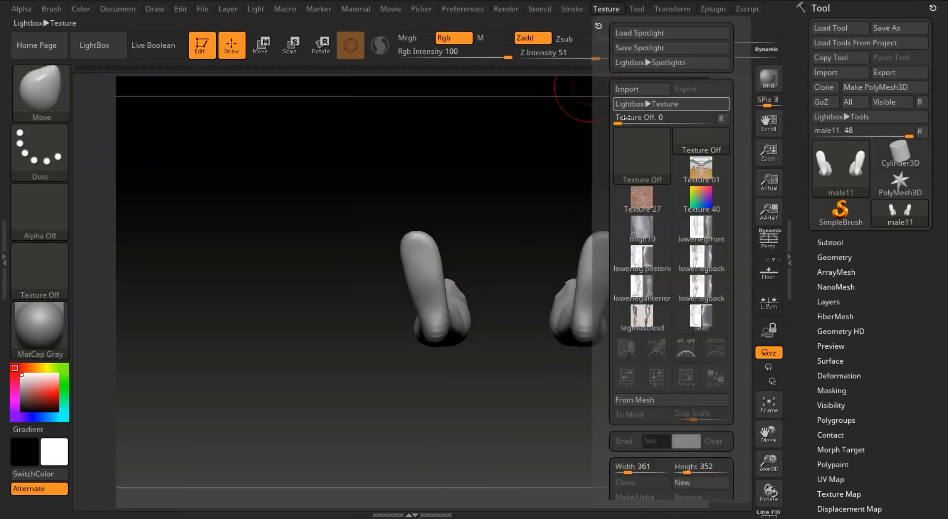
left_click(626, 89)
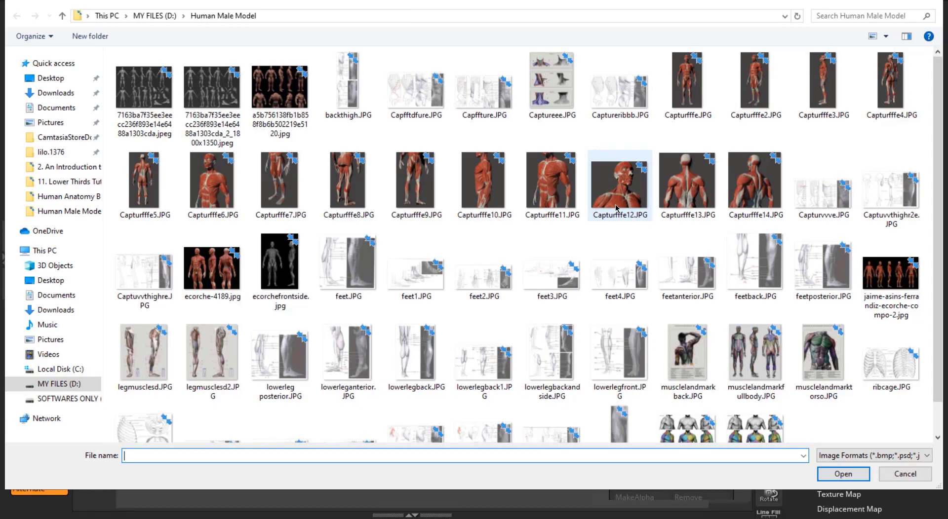
double_click(630, 277)
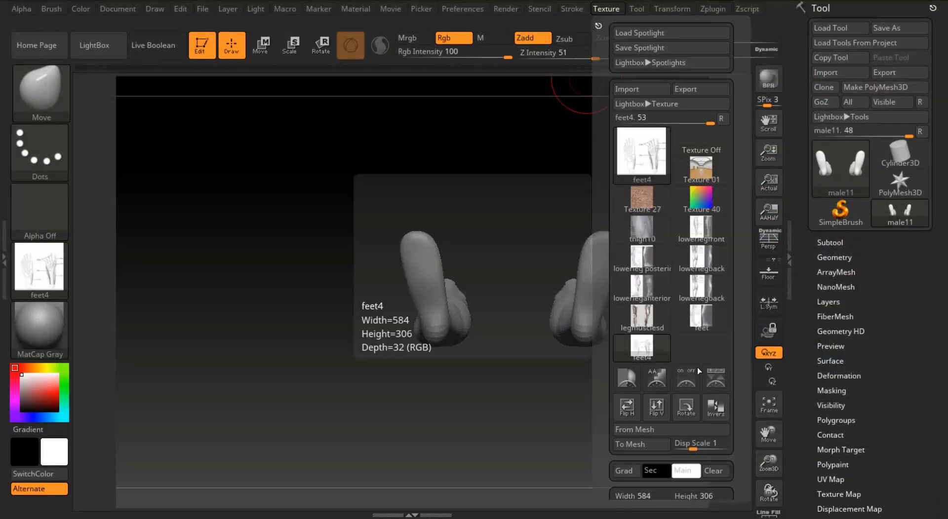
left_click(712, 377)
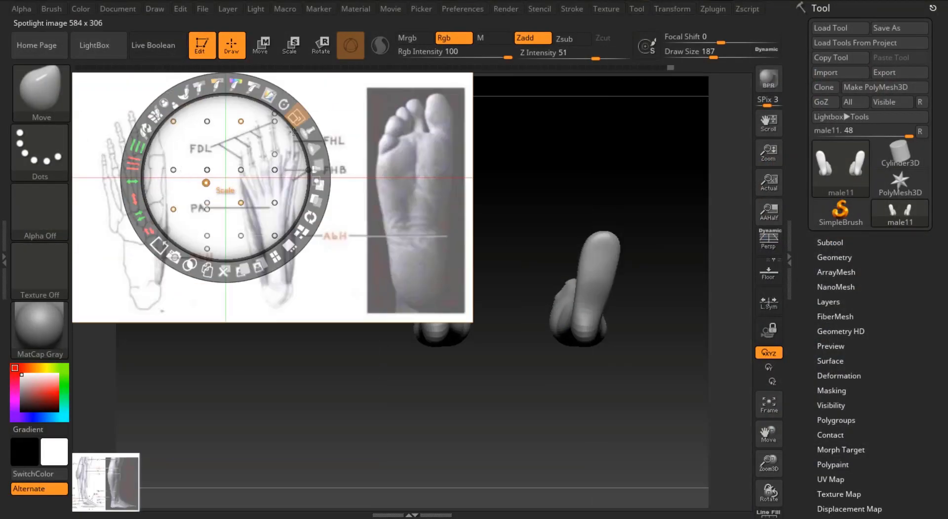
mouse_move(293, 132)
left_mouse_down()
mouse_move(282, 105)
mouse_move(307, 129)
left_mouse_up()
key("z")
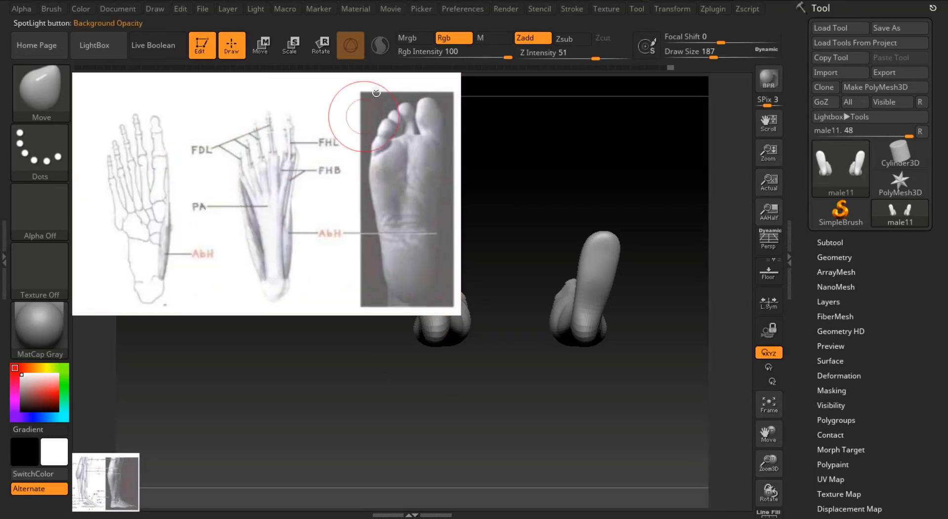
Flip the feet4 reference horizontally, rescale it in Spotlight above the feet, and leave Spotlight editing.
left_click_drag(781, 455, 725, 360)
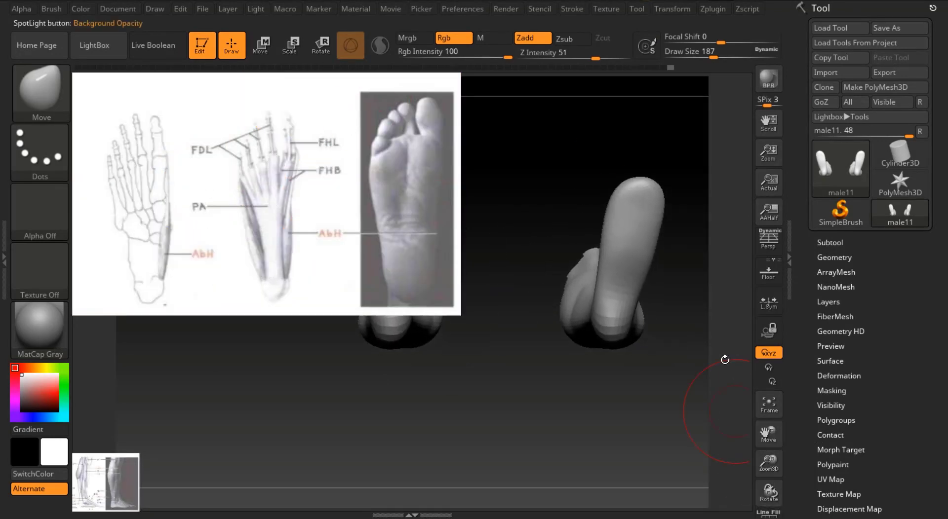
left_click_drag(636, 297, 643, 294)
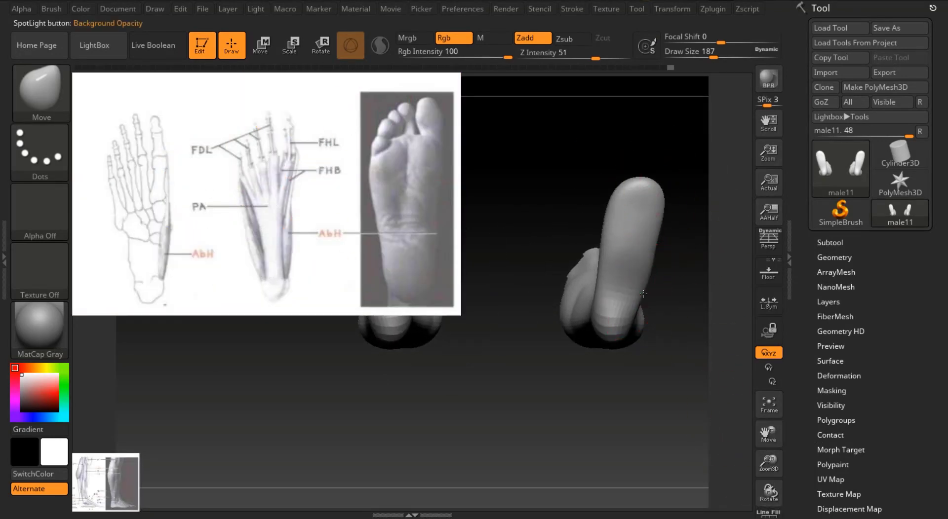
left_click(612, 9)
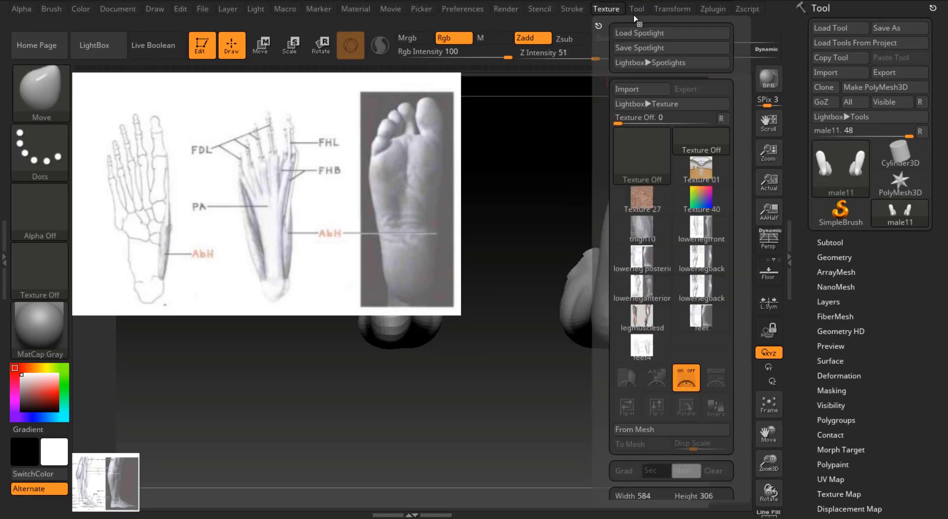
left_click(642, 349)
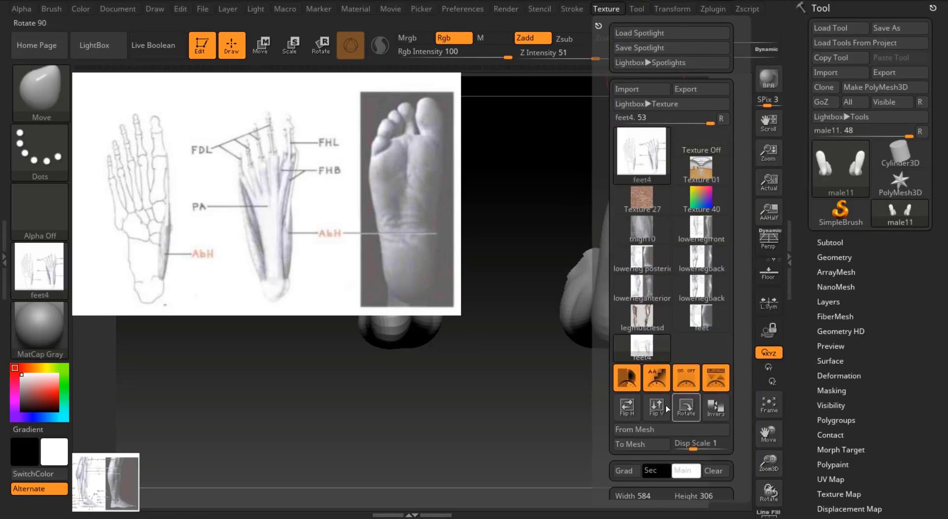
left_click(626, 406)
mouse_move(312, 133)
left_mouse_down()
mouse_move(334, 140)
mouse_move(327, 126)
left_mouse_up()
key("z")
left_click_drag(767, 434, 741, 507)
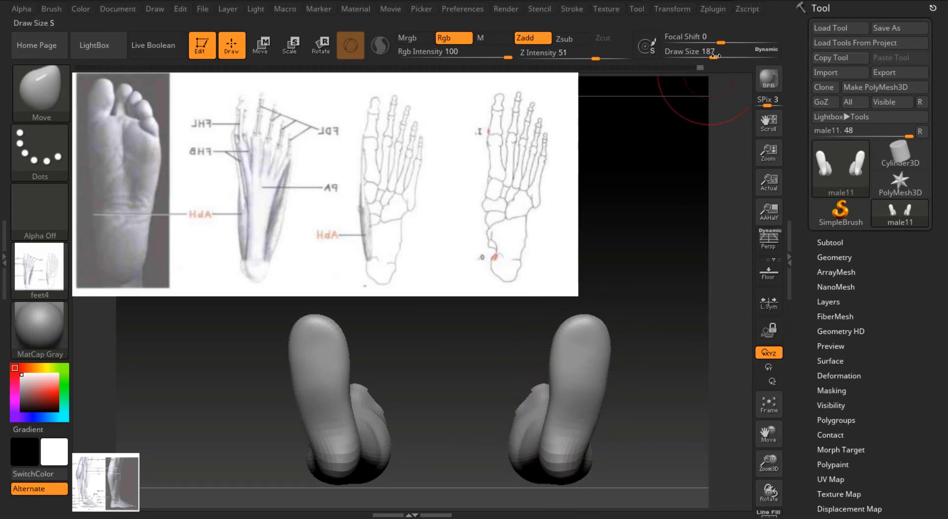
Shape the sole outlines and shorten the toe ends with Move at draw sizes 202 and 286.
left_click_drag(716, 56, 717, 56)
left_click_drag(648, 211, 622, 275)
mouse_move(568, 455)
right_mouse_down()
mouse_move(690, 427)
mouse_move(550, 351)
right_mouse_up()
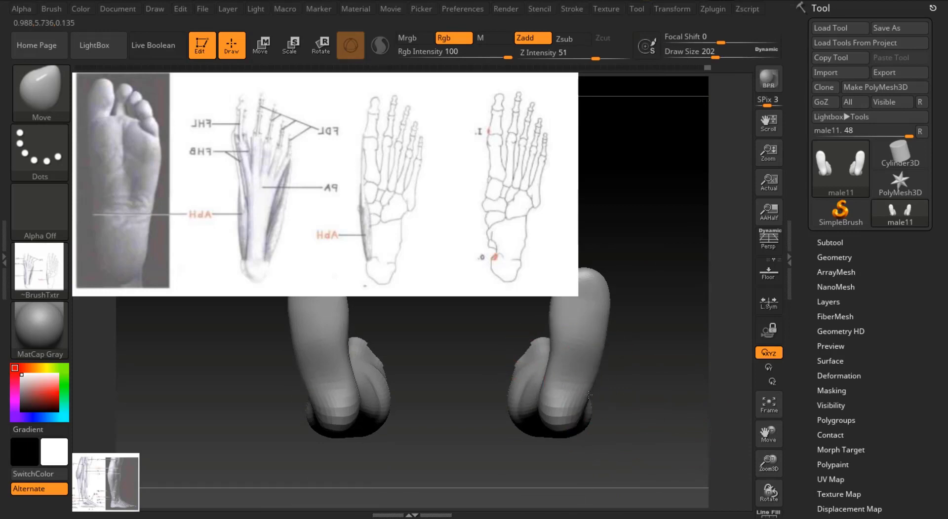
right_click_drag(571, 387, 728, 463)
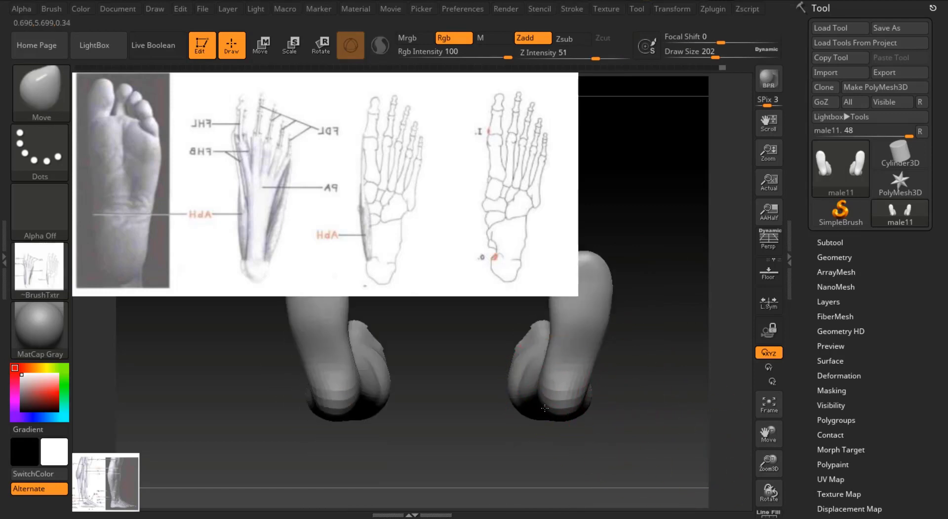
right_click_drag(594, 362, 627, 296)
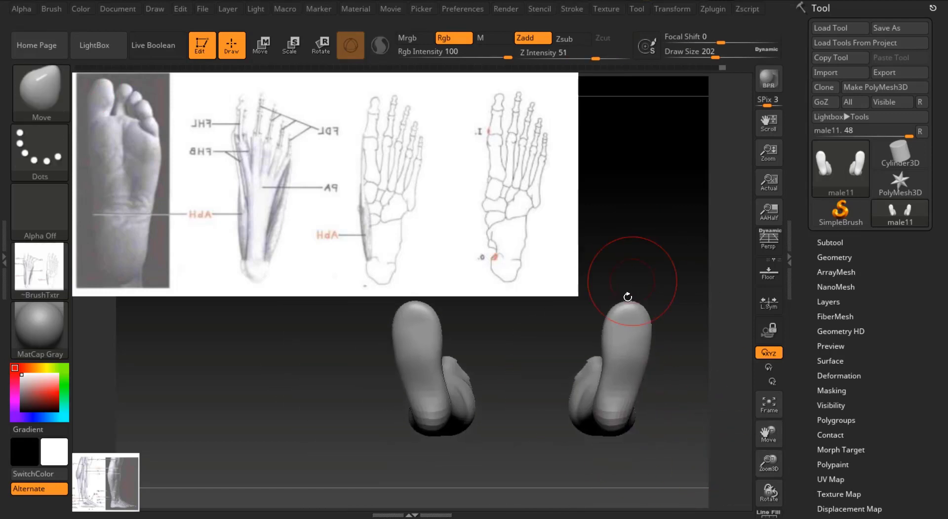
left_click_drag(715, 54, 723, 55)
left_click_drag(631, 323, 632, 328)
key("shift")
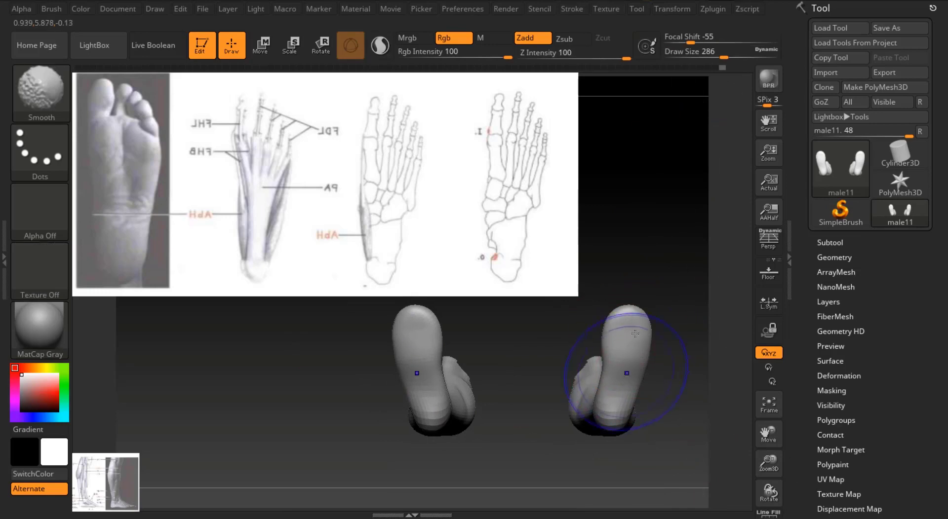
Build up the balls of the feet on the soles with Clay at draw size 74.
key("b")
key("c")
key("l")
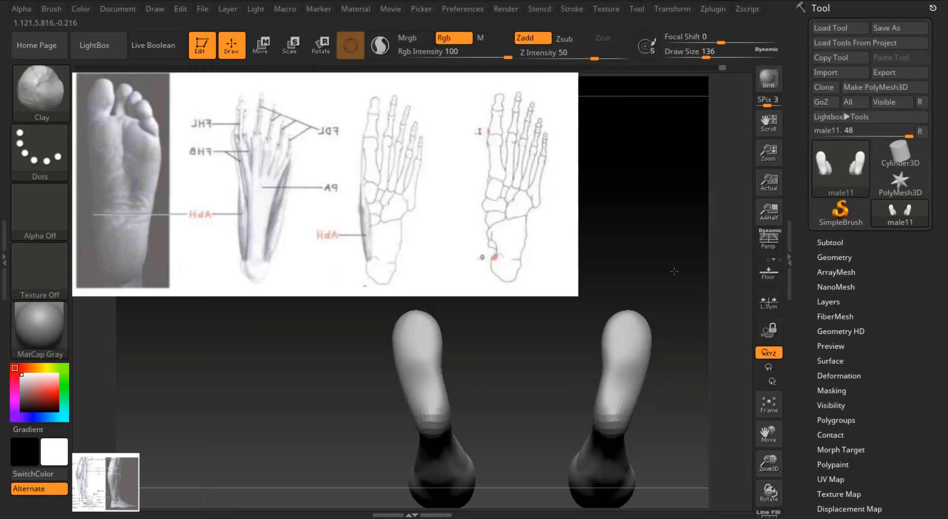
right_click_drag(685, 355, 679, 311)
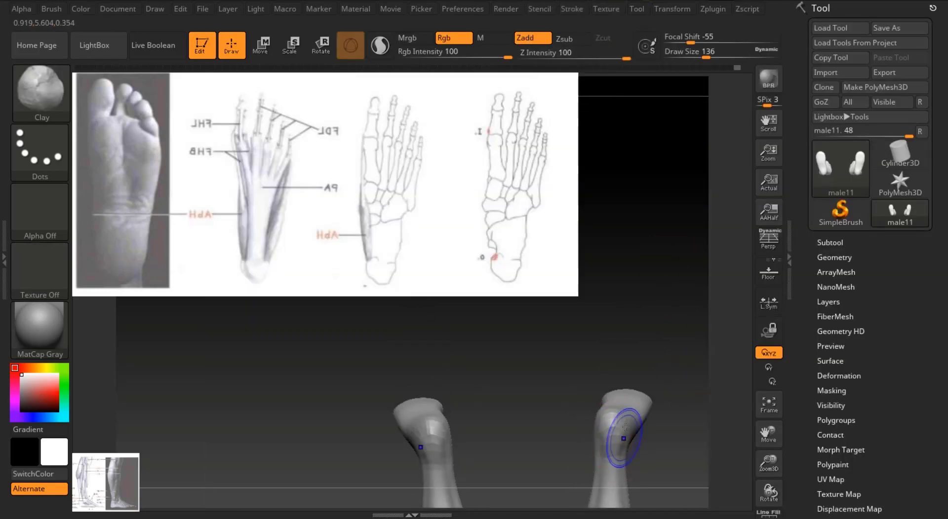
right_click_drag(626, 427, 585, 339)
right_click_drag(691, 345, 740, 349, "shift")
mouse_move(769, 463)
left_mouse_down()
mouse_move(768, 434)
mouse_move(773, 469)
left_mouse_up()
left_click_drag(707, 54, 696, 55)
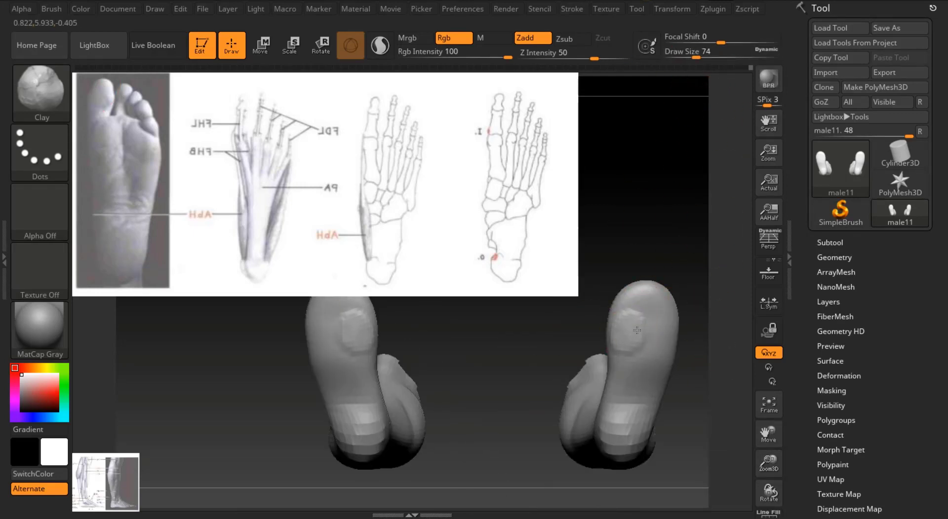
right_click_drag(655, 341, 705, 313)
mouse_move(662, 323)
left_mouse_down()
mouse_move(654, 340)
mouse_move(629, 326)
left_mouse_up()
Shape the soles between ball and heel using Clay with Rgb off, and smooth the area.
key("b")
key("c")
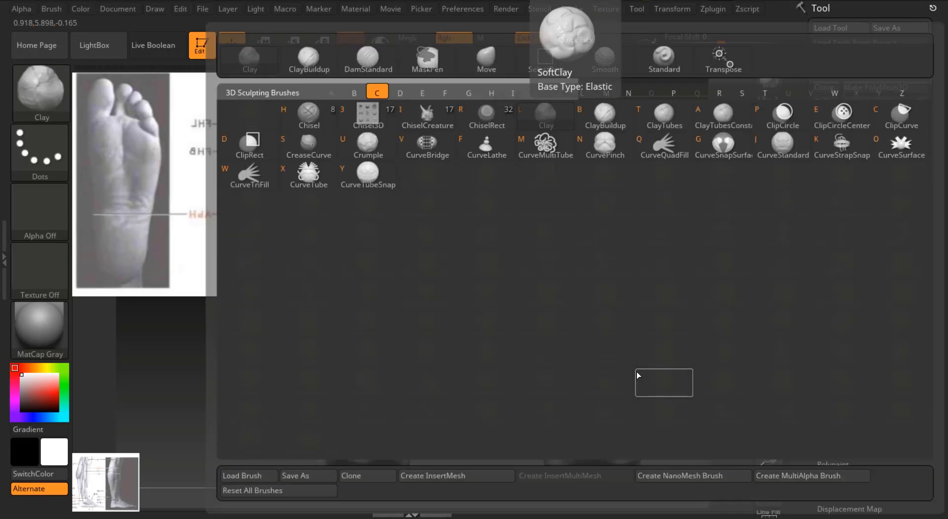
key("l")
left_click_drag(626, 359, 609, 395, "ctrl")
key("ctrl+z")
left_click(453, 39)
right_click_drag(626, 385, 618, 381)
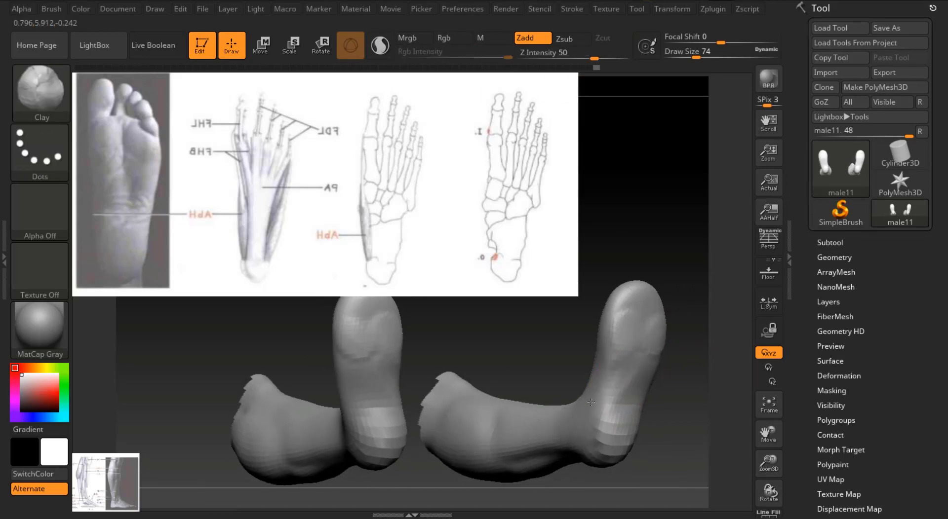
key("shift")
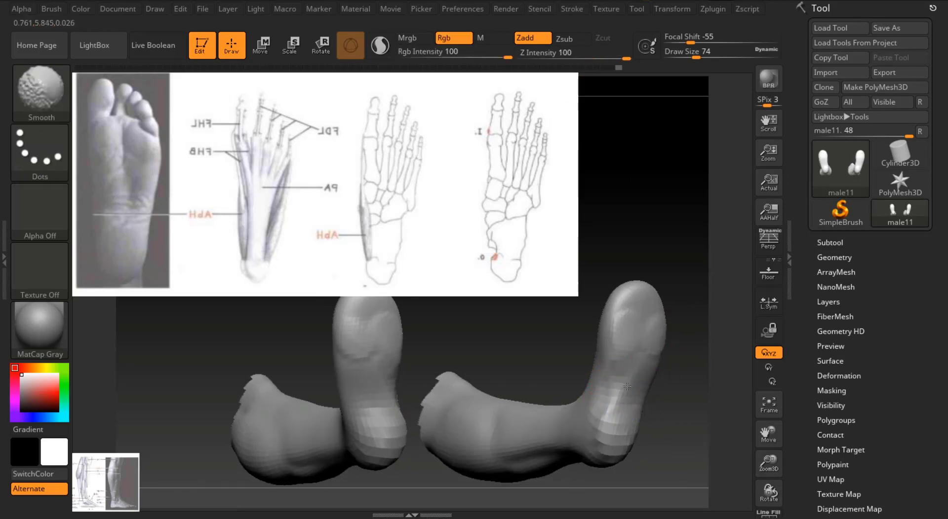
Smooth the transition between the soles and heels at draw size 120.
left_click_drag(695, 294, 656, 306, "shift")
left_click_drag(535, 315, 701, 306)
left_click(704, 54)
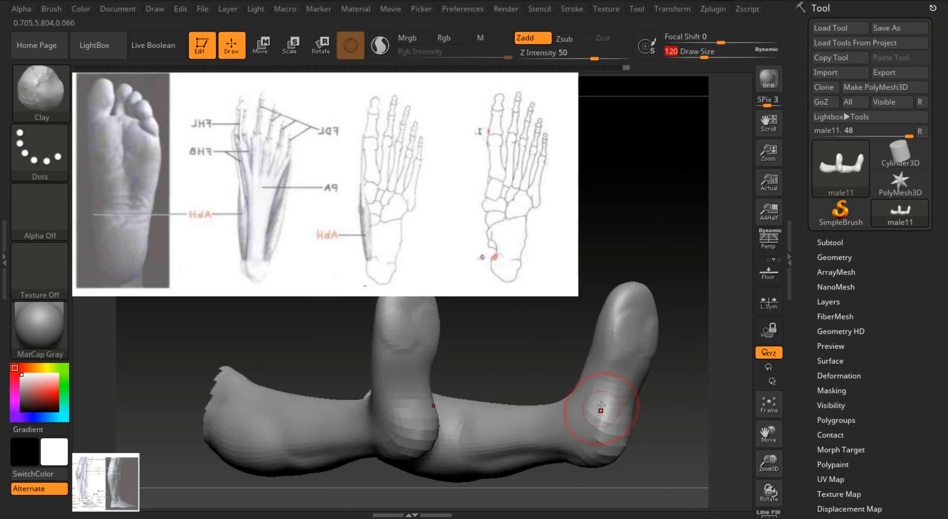
left_click_drag(607, 428, 625, 403, "shift")
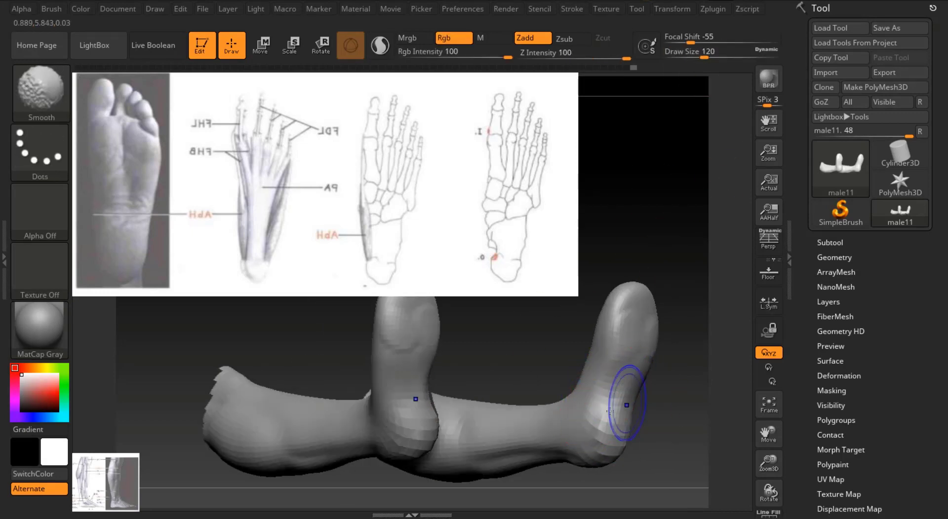
left_click_drag(691, 397, 647, 398, "shift")
left_click_drag(549, 297, 659, 325)
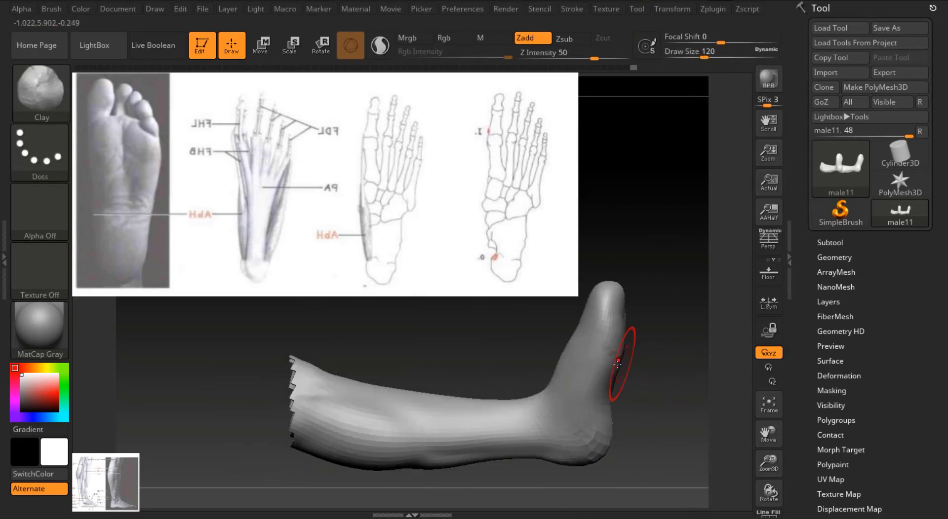
Adjust the underside of the foot in profile with the Move brush at draw size 202.
mouse_move(646, 251)
left_mouse_down()
mouse_move(700, 124)
mouse_move(706, 79)
mouse_move(695, 56)
mouse_move(715, 55)
left_mouse_up()
key("b")
key("m")
key("v")
mouse_move(529, 424)
left_mouse_down()
mouse_move(478, 412)
mouse_move(533, 429)
left_mouse_up()
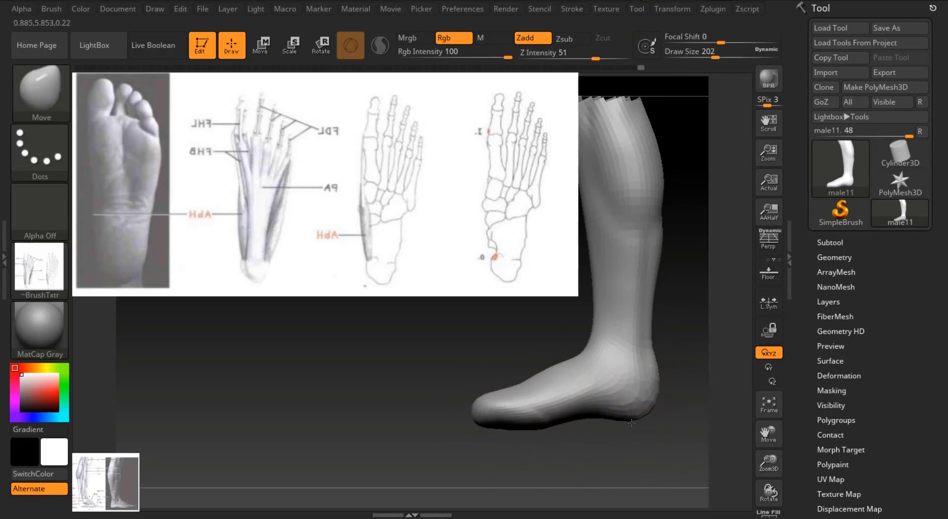
Add the feet side-view texture to Spotlight, enlarge and place it beside the leg, and leave Spotlight editing.
key("shift+z")
key("shift+z")
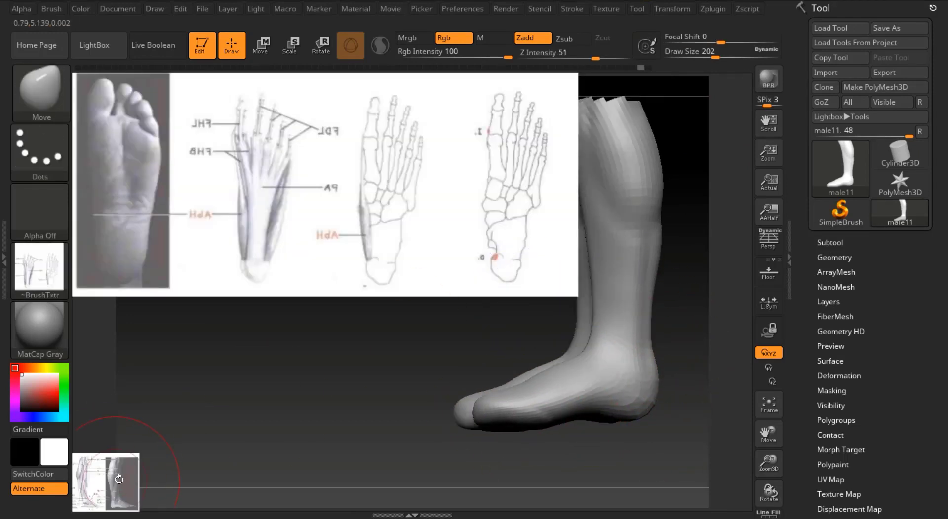
key("shift+z")
left_click(605, 8)
left_click(694, 346)
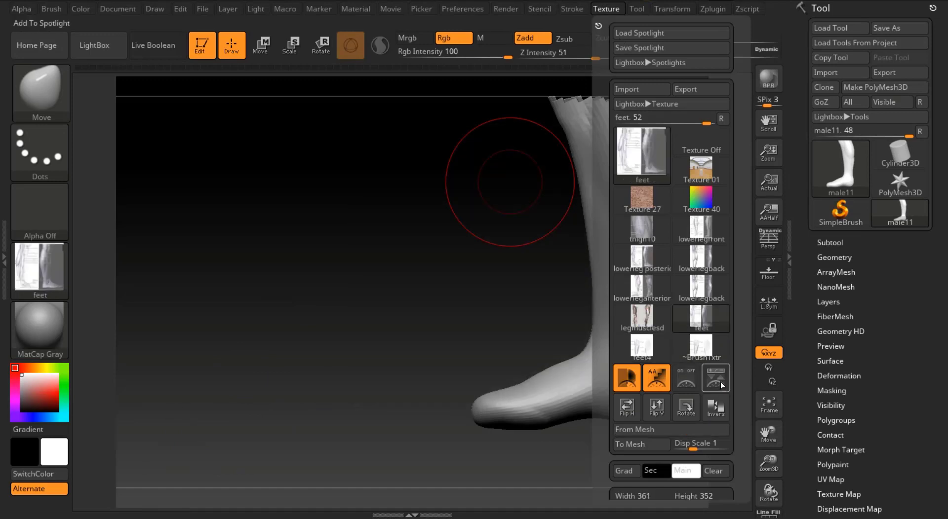
left_click(715, 377)
left_click(156, 318)
left_click_drag(184, 228, 266, 259)
left_click_drag(478, 270, 694, 251)
key("z")
left_click_drag(710, 395, 657, 421)
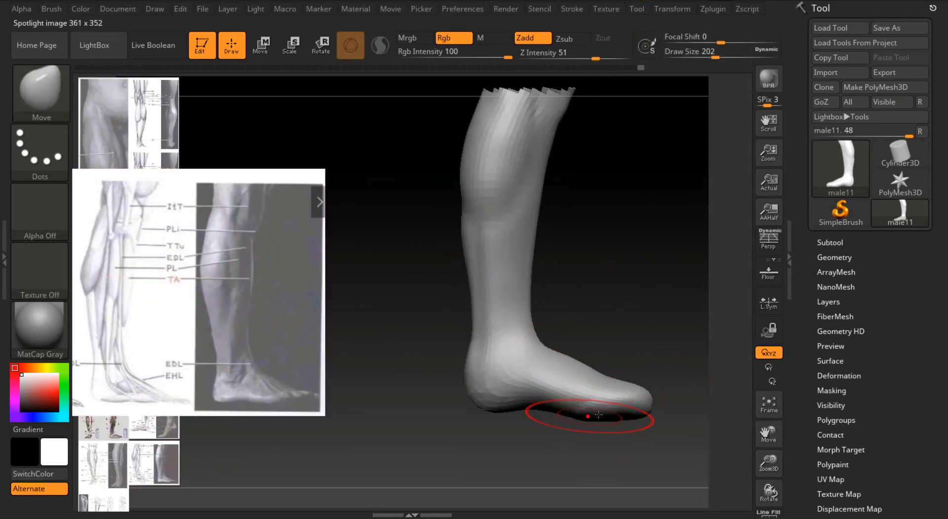
Refine the front of the ankle and the foot profile with Move at draw sizes 136 and 228.
left_click_drag(715, 54, 706, 54)
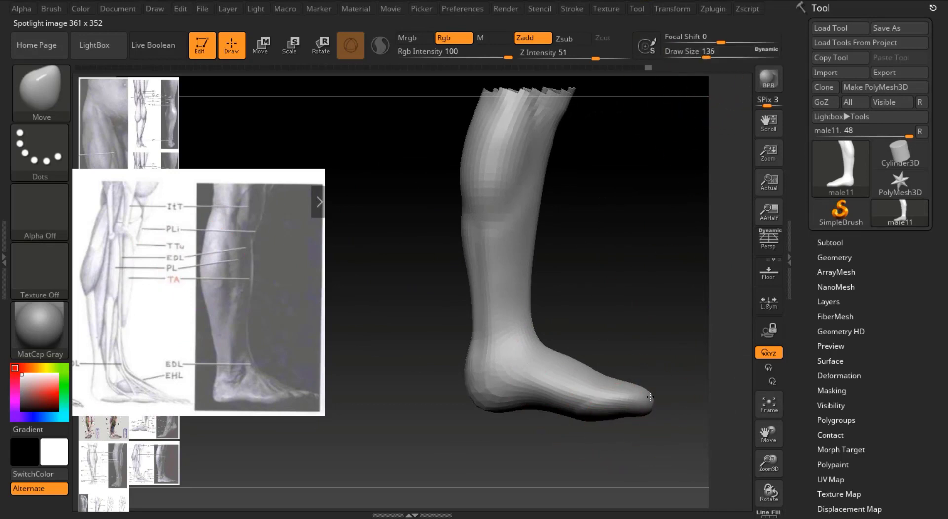
left_click_drag(539, 336, 530, 333)
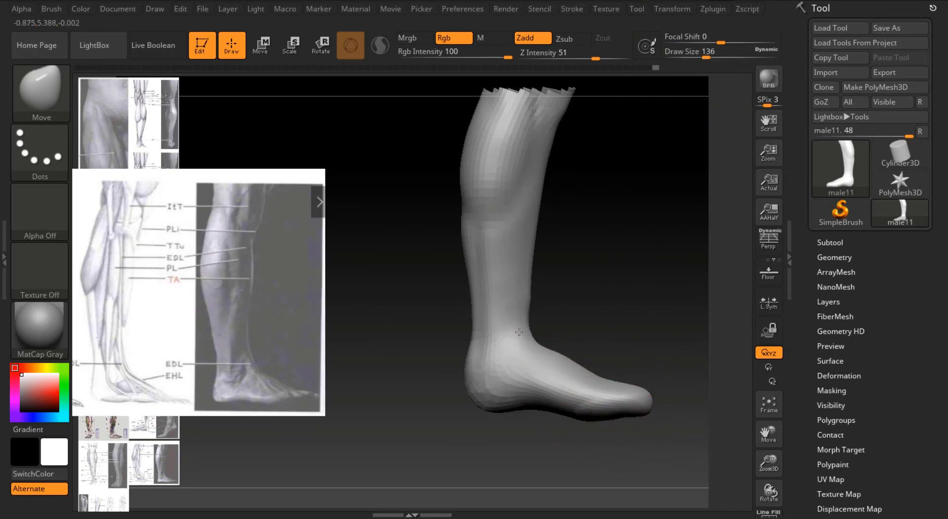
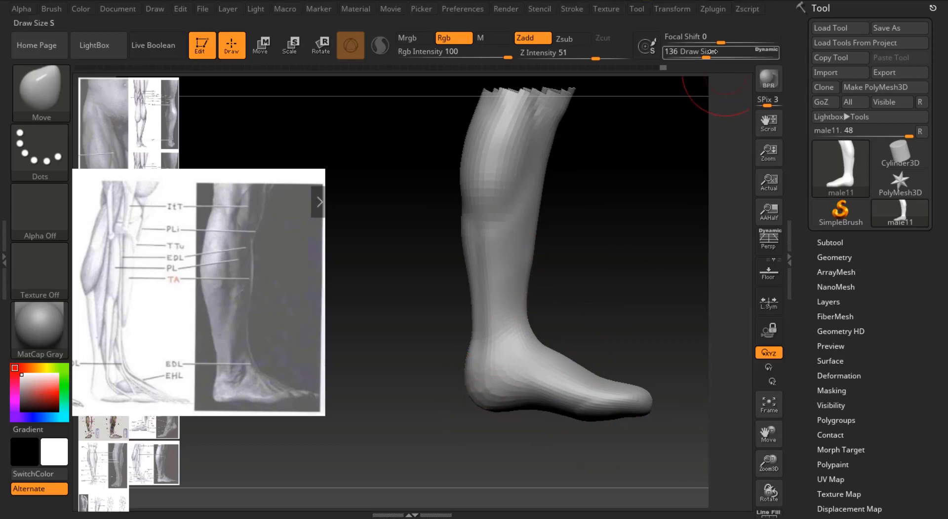
left_click_drag(712, 51, 718, 51)
mouse_move(617, 336)
left_mouse_down()
mouse_move(631, 323)
mouse_move(623, 413)
left_mouse_up()
left_click_drag(525, 382, 434, 366)
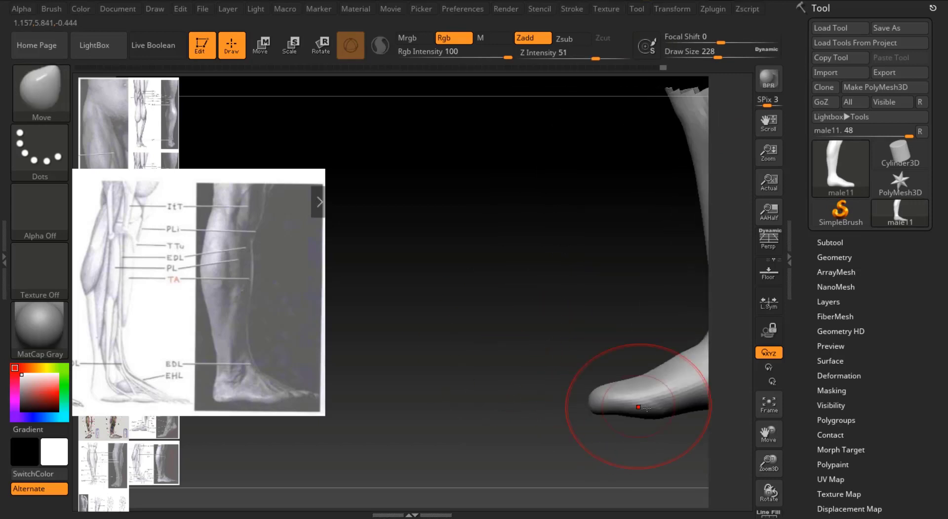
mouse_move(768, 433)
left_mouse_down()
mouse_move(648, 424)
mouse_move(636, 394)
left_mouse_up()
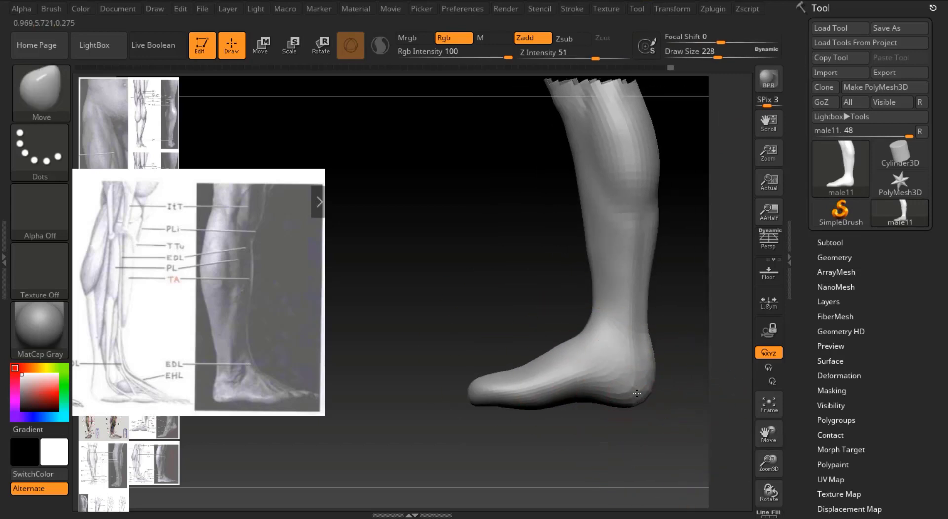
left_click_drag(691, 308, 677, 395)
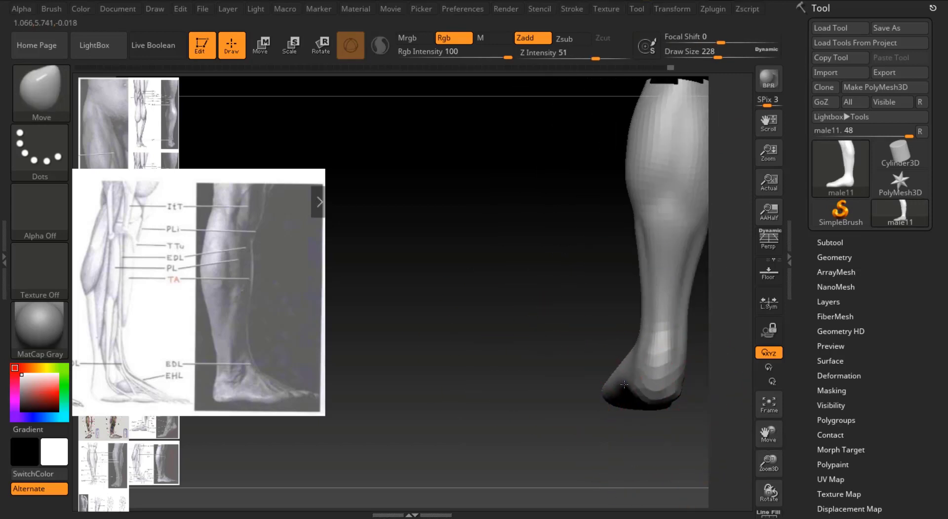
Reshape the sole edges and heels with Move at draw sizes 112 and 167, and smooth the heels.
left_click_drag(563, 381, 563, 227, "shift")
left_click_drag(718, 53, 702, 54)
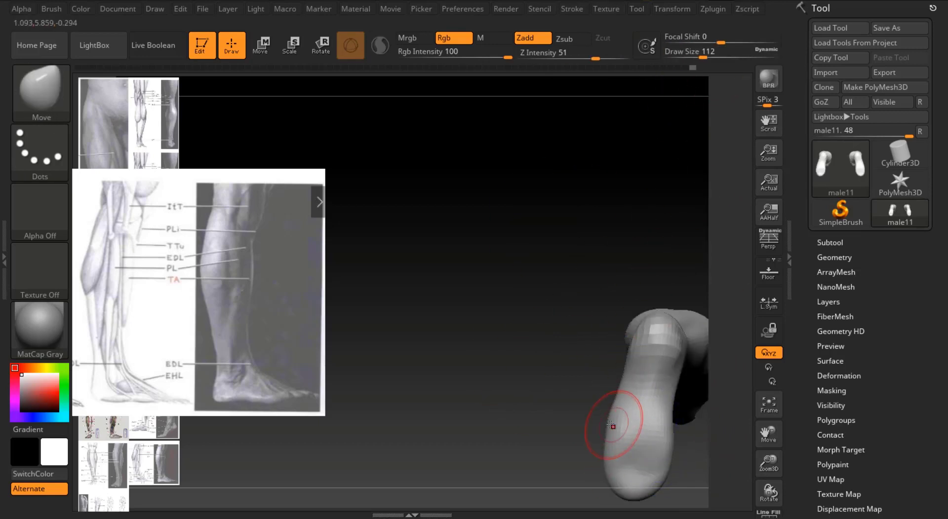
mouse_move(656, 341)
left_mouse_down("shift")
mouse_move(675, 316)
mouse_move(691, 394)
left_mouse_up("shift")
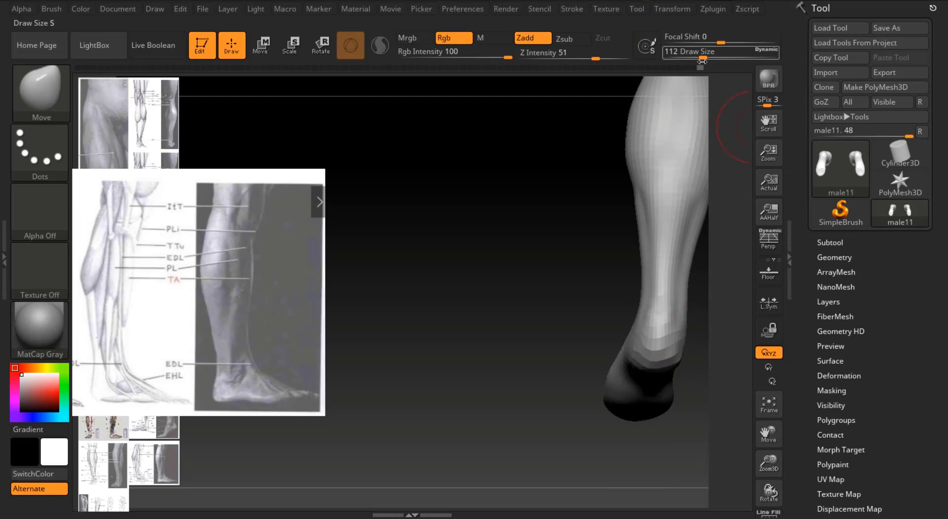
left_click_drag(701, 60, 709, 60)
left_click_drag(694, 375, 730, 419)
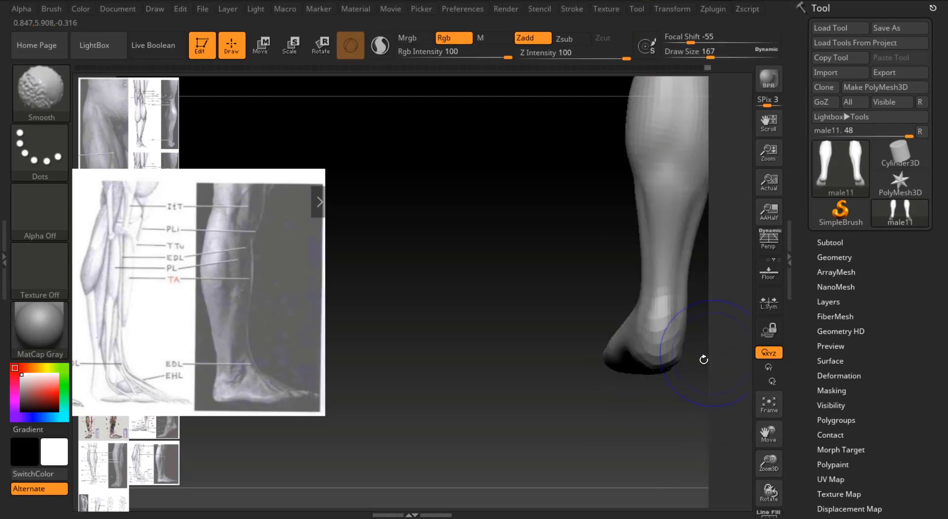
left_click_drag(709, 364, 731, 388, "shift")
Unhide the whole figure, rework the forefoot, and undo the last stroke.
left_click(763, 408)
left_click_drag(767, 464, 740, 420)
left_click(600, 335, "ctrl+shift")
left_click_drag(592, 331, 772, 503)
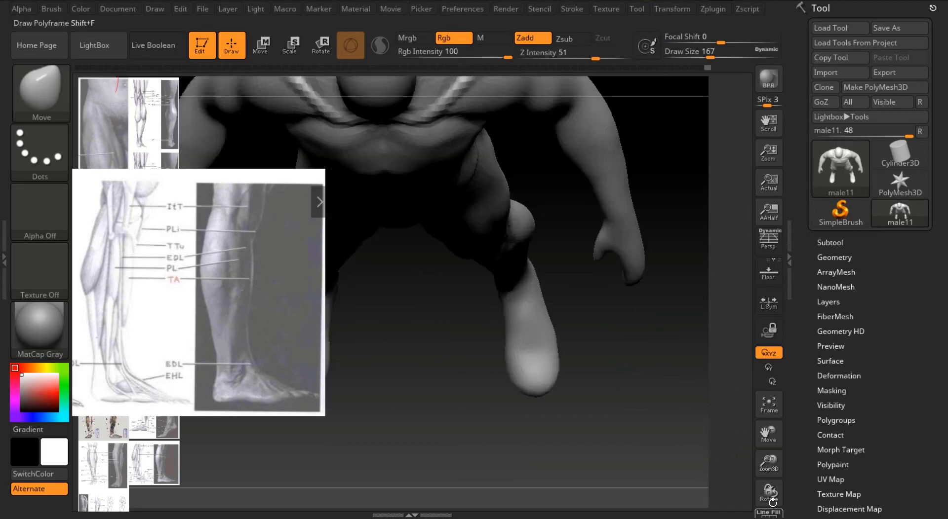
key("shift")
left_click_drag(546, 338, 548, 361, "shift")
mouse_move(656, 375)
left_mouse_down("shift")
mouse_move(689, 274)
mouse_move(587, 279)
left_mouse_up("shift")
left_click_drag(546, 362, 548, 365)
key("ctrl+z")
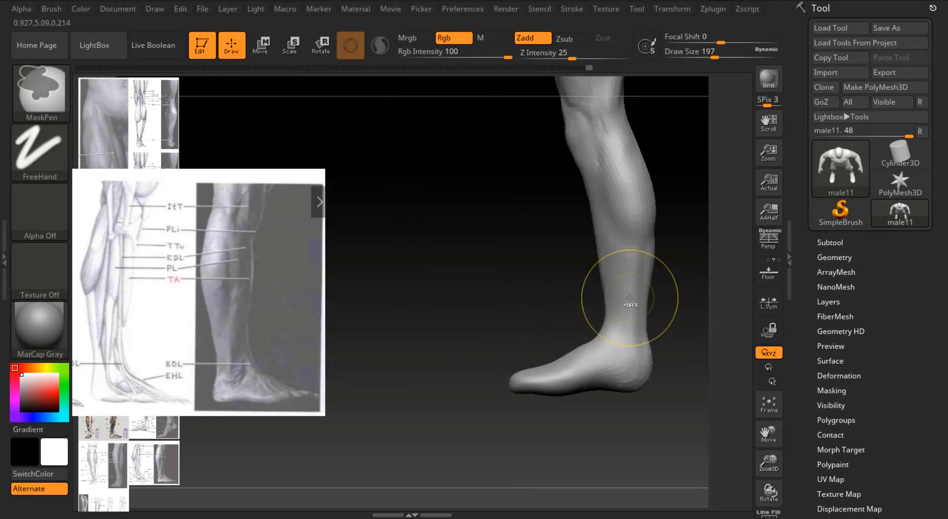
Refine the front and side outlines of the feet with Move at draw size 112.
mouse_move(666, 296)
left_mouse_down()
mouse_move(710, 313)
mouse_move(730, 309)
left_mouse_up()
left_click_drag(714, 54, 703, 54)
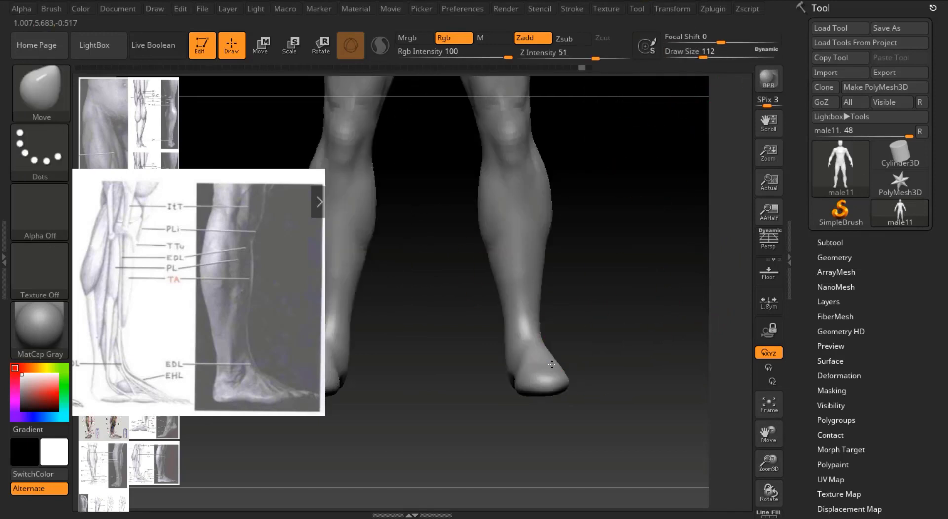
left_click_drag(551, 364, 540, 331, "shift")
mouse_move(592, 341)
left_mouse_down()
mouse_move(628, 397)
mouse_move(617, 407)
left_mouse_up()
left_click_drag(550, 368, 538, 377, "shift")
mouse_move(617, 346)
left_mouse_down()
mouse_move(652, 123)
mouse_move(644, 130)
left_mouse_up()
left_click_drag(531, 413, 539, 413, "shift")
Adjust the toe end and foot profile with Move at draw sizes 140 and 217.
left_click_drag(768, 463, 772, 414)
mouse_move(666, 276)
left_mouse_down("shift")
mouse_move(647, 355)
mouse_move(666, 344)
left_mouse_up("shift")
left_click_drag(764, 463, 768, 503)
left_click_drag(703, 54, 706, 54)
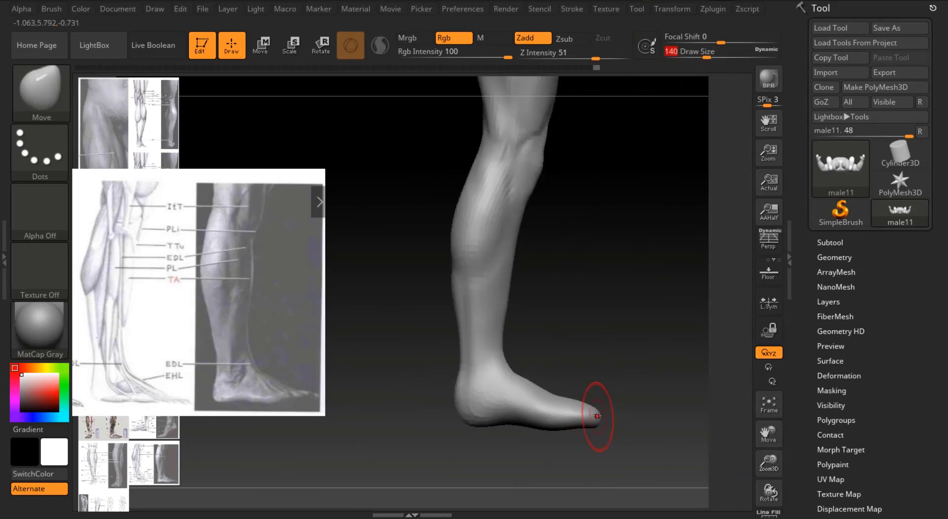
left_click(716, 54)
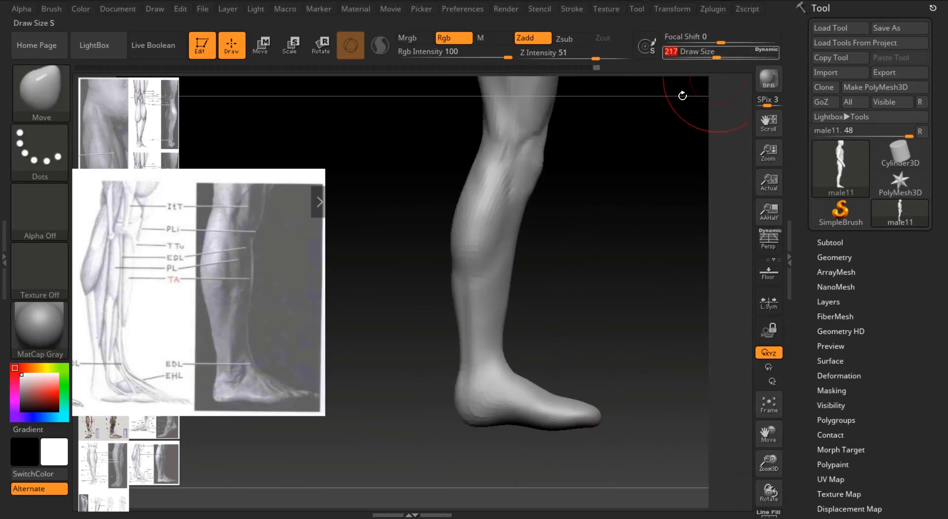
left_click_drag(547, 420, 618, 313, "shift")
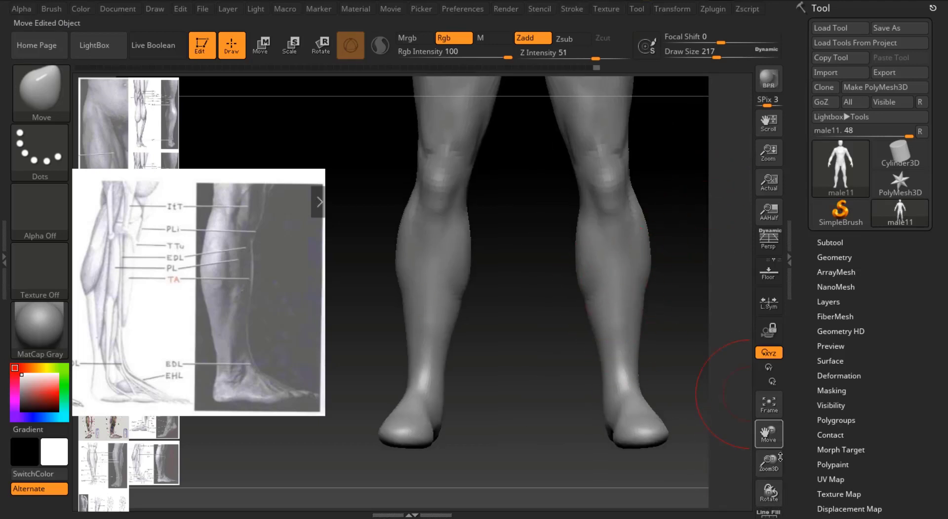
Hide the Spotlight reference and save the tool as male12.ZTL.
left_click_drag(780, 457, 780, 435)
key("shift+z")
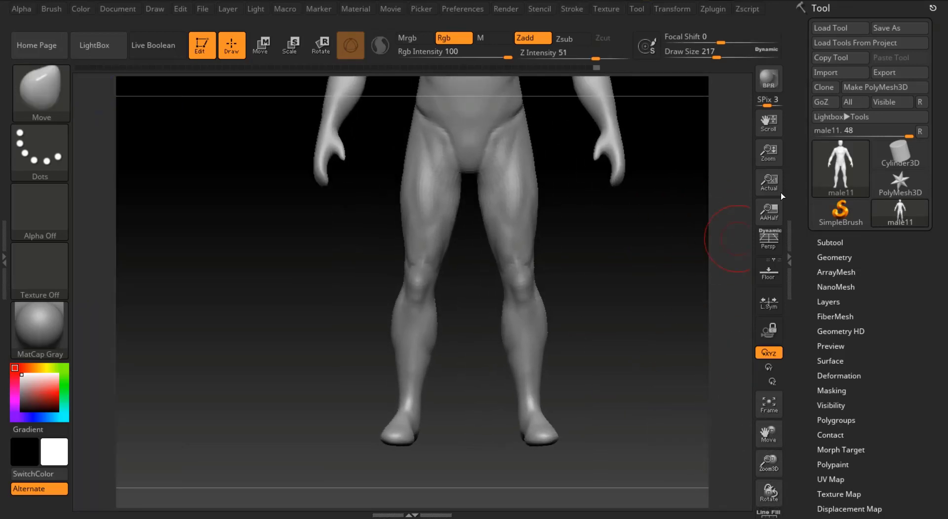
left_click(898, 29)
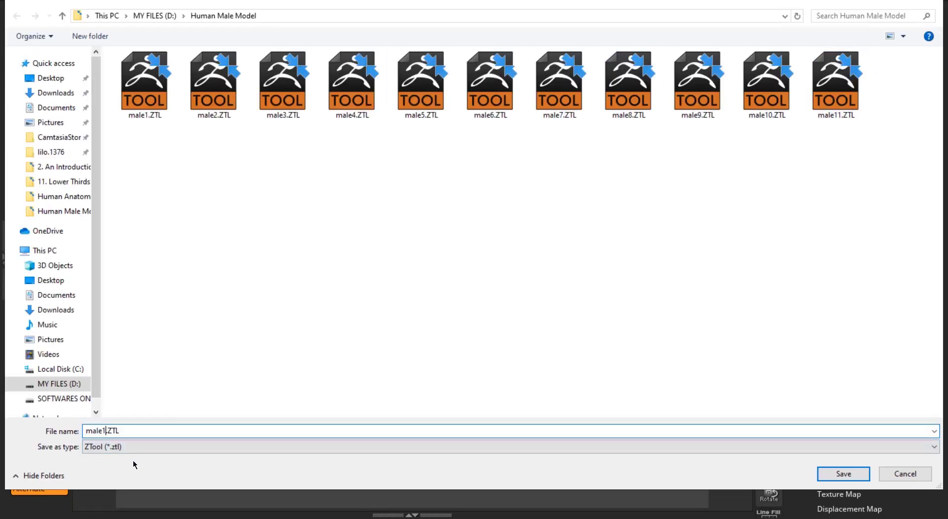
key("Return")
Reshape the buttocks and the area beneath them with Move at draw sizes 311 and 245.
left_click_drag(700, 305, 511, 185)
left_click_drag(718, 53, 728, 53)
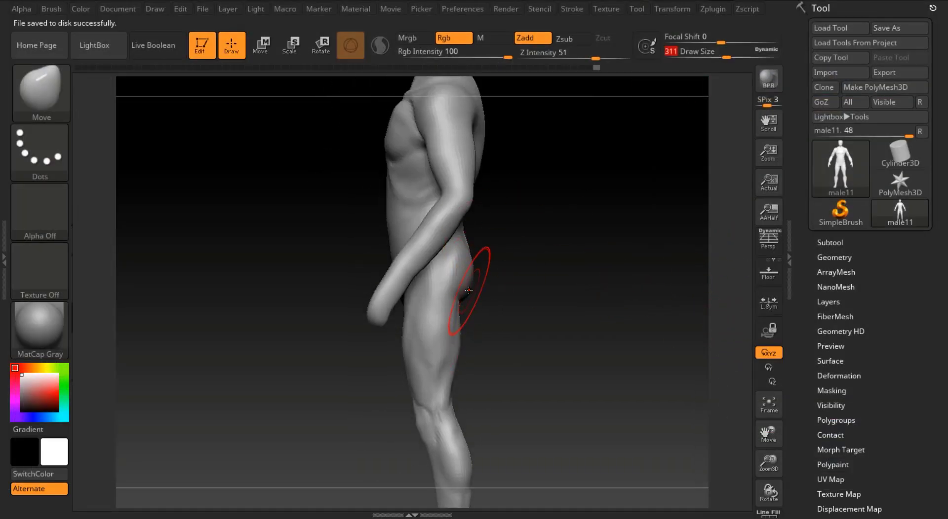
left_click_drag(482, 280, 588, 276)
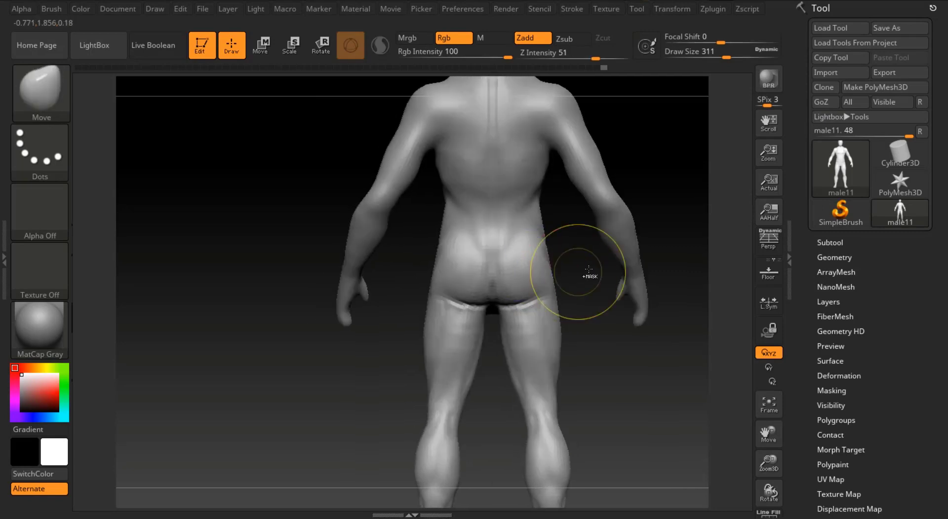
mouse_move(681, 200)
left_mouse_down()
mouse_move(650, 157)
mouse_move(688, 70)
mouse_move(719, 53)
left_mouse_up()
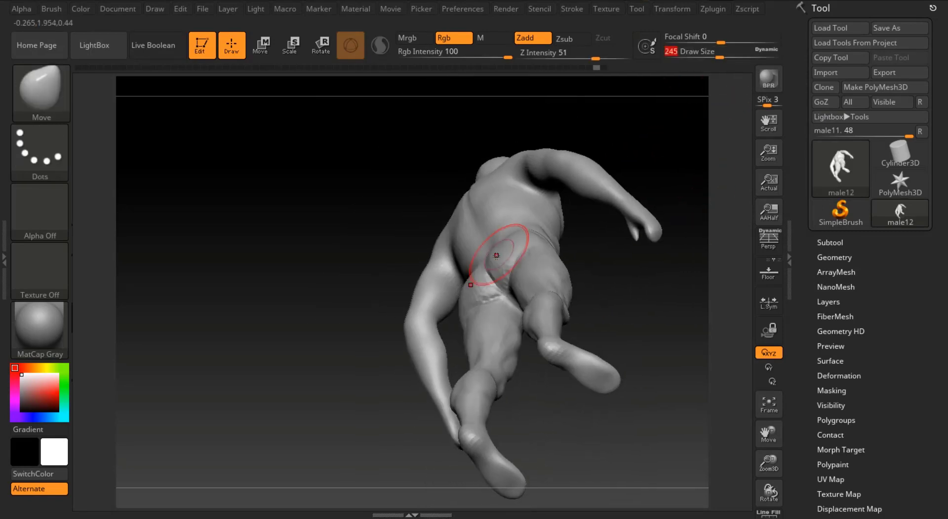
key("shift")
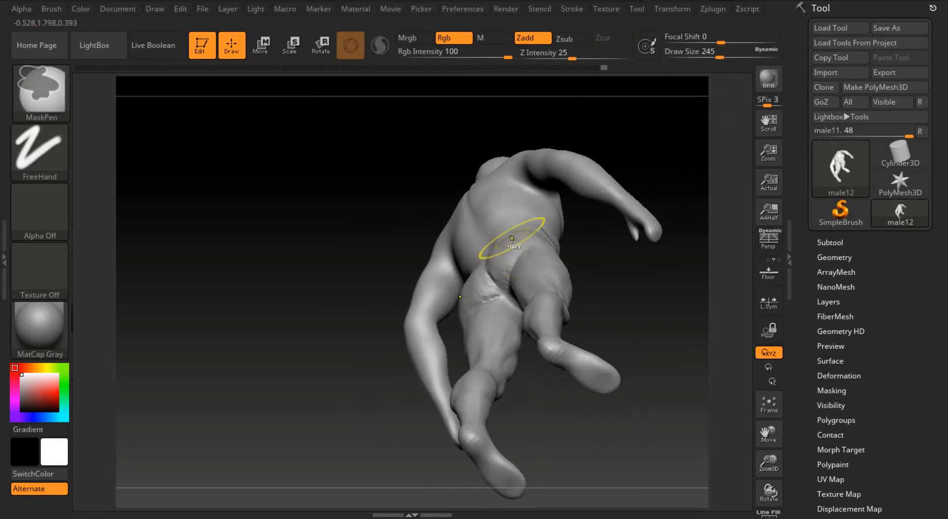
left_click_drag(610, 270, 630, 291)
left_click_drag(614, 256, 693, 181)
Work the outer ankle with Clay at draw size 90 and show the feet reference again.
mouse_move(750, 474)
left_mouse_down("alt")
mouse_move(701, 385)
mouse_move(661, 419)
mouse_move(646, 474)
mouse_move(608, 369)
mouse_move(638, 368)
mouse_move(530, 372)
left_mouse_up("alt")
left_click_drag(719, 54, 699, 54)
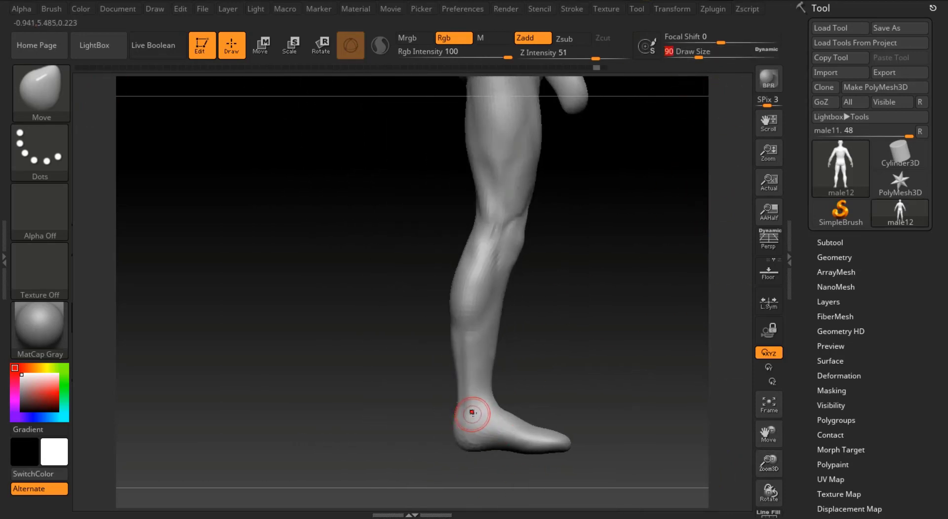
key("b")
key("c")
key("l")
mouse_move(558, 394)
left_mouse_down("alt")
mouse_move(558, 430)
mouse_move(557, 399)
left_mouse_up("alt")
key("shift+z")
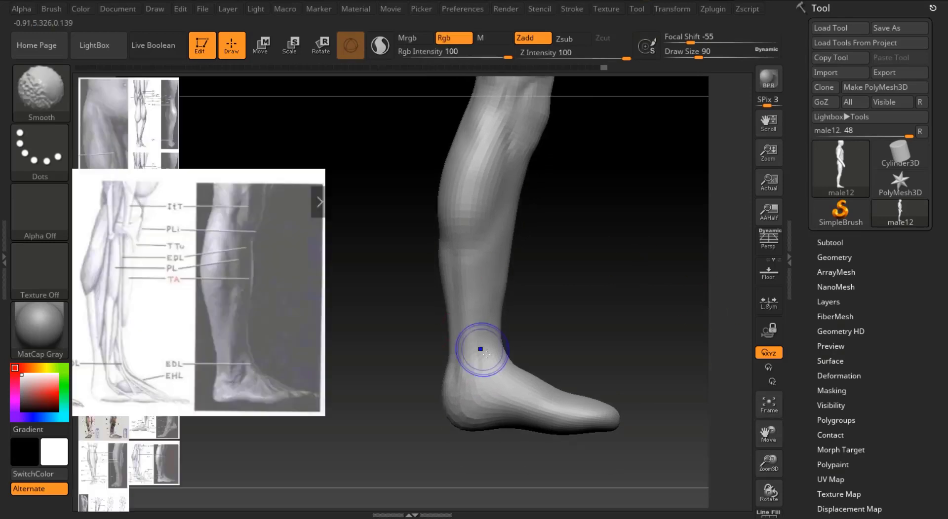
Carve creases around the outer ankle and heel with DamStandard at draw size 54, and smooth them.
key("b")
key("d")
key("s")
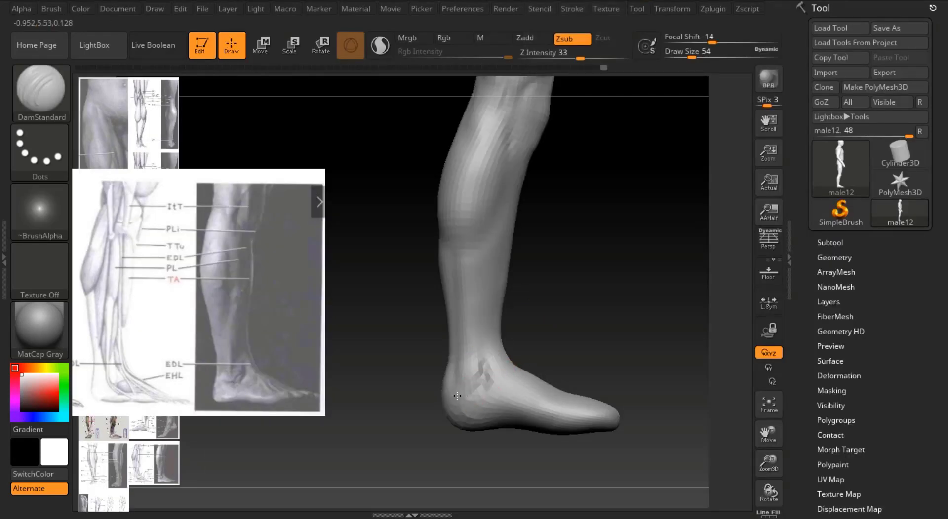
left_click_drag(457, 396, 468, 401)
mouse_move(641, 355)
left_mouse_down()
mouse_move(619, 336)
mouse_move(647, 375)
mouse_move(602, 378)
left_mouse_up()
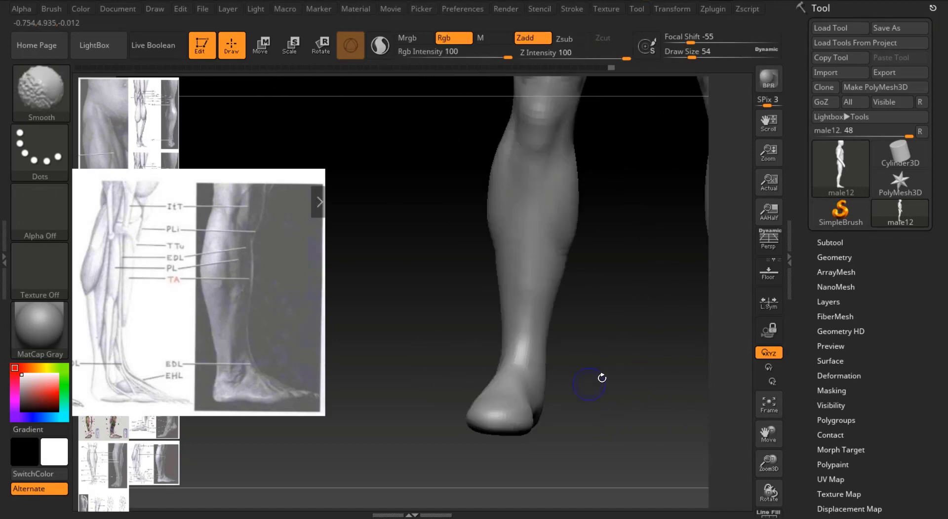
Hide the Spotlight reference and import feet3.JPG from the Human Male Model folder as a texture.
key("shift+z")
left_click(606, 9)
left_click(700, 320)
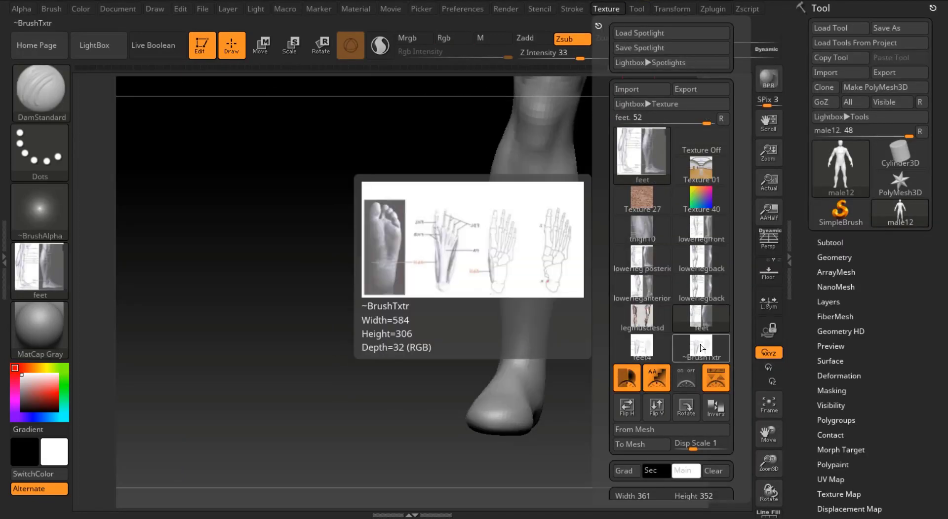
left_click(700, 347)
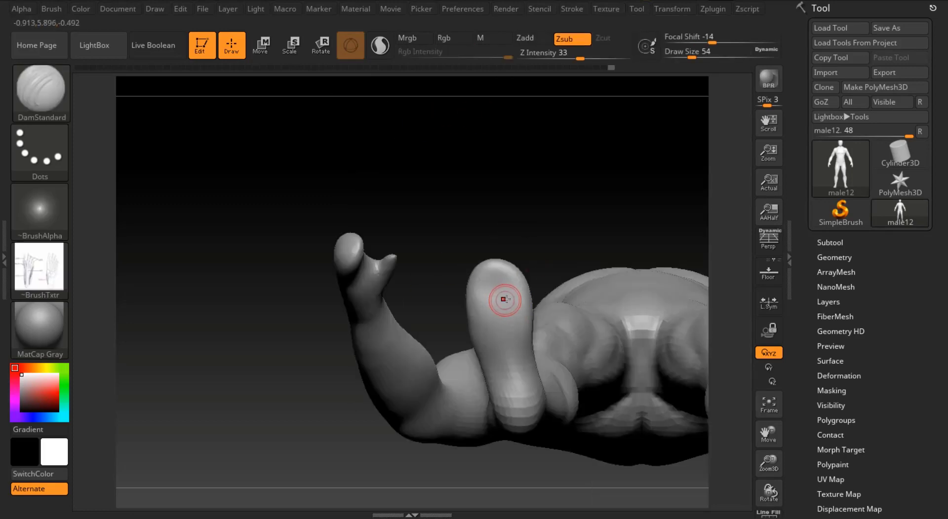
left_click(606, 8)
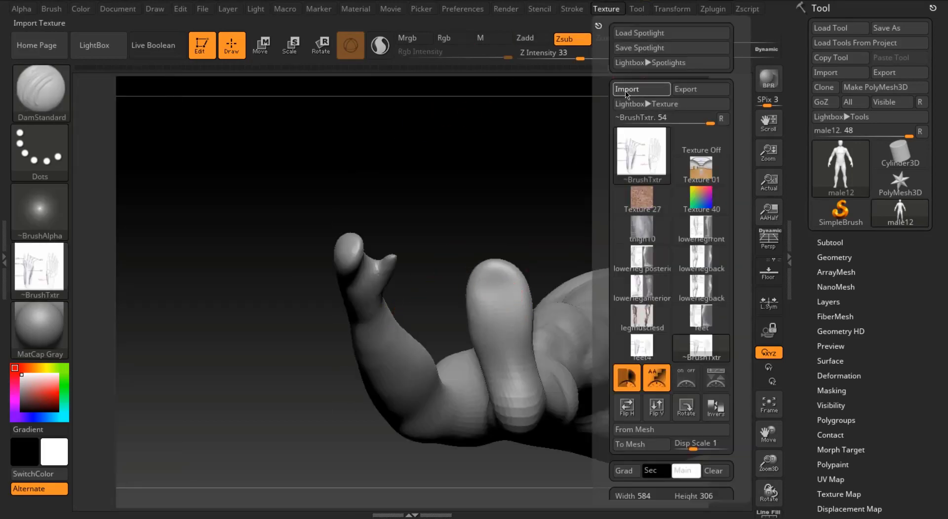
left_click(626, 90)
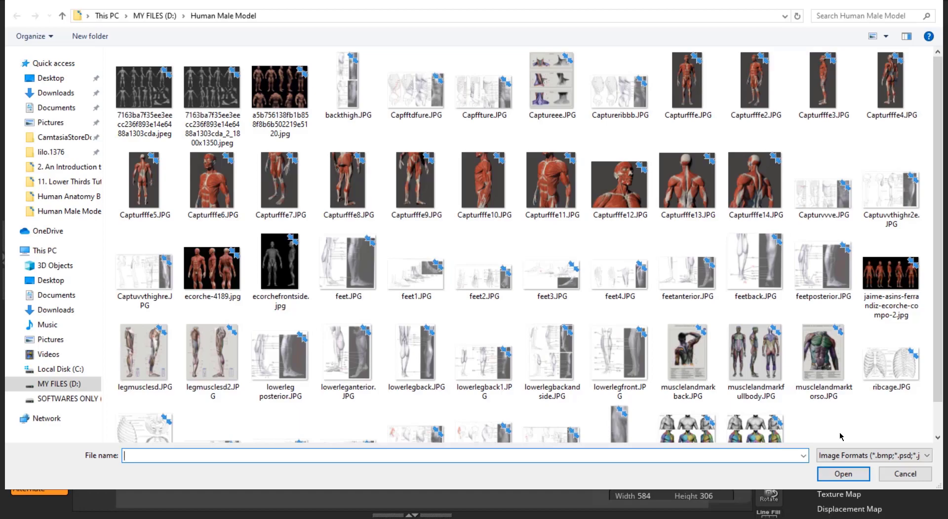
double_click(552, 274)
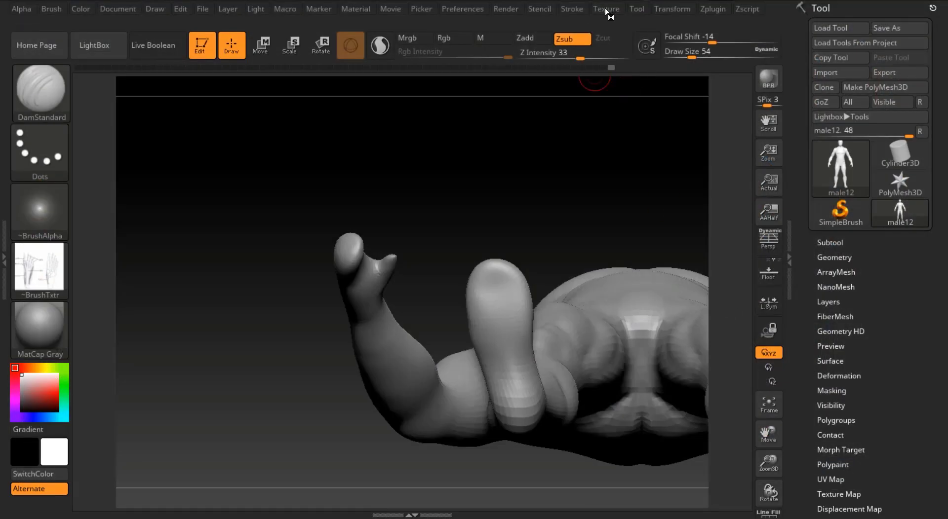
Add the feet3 texture to Spotlight, enlarge it beside the model as the inner foot reference, and return to sculpting.
left_click(606, 9)
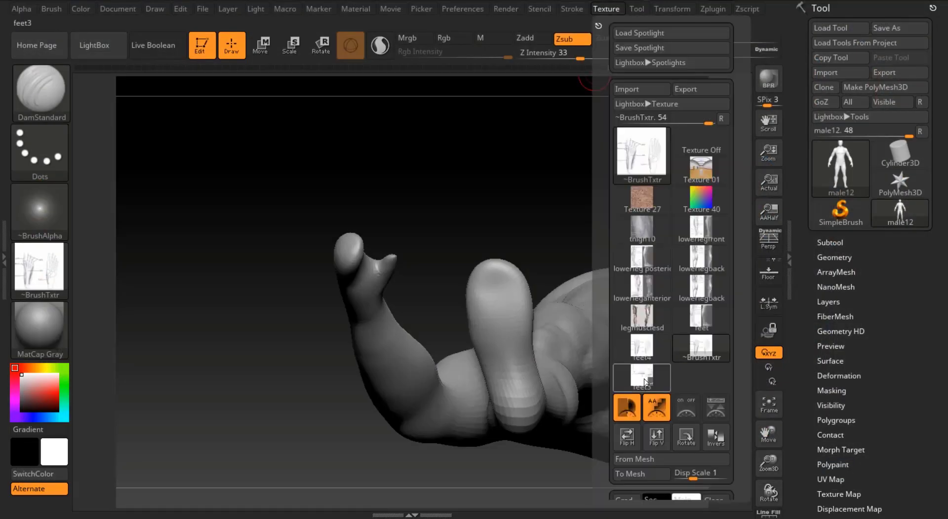
left_click(643, 382)
left_click(715, 407)
left_click_drag(222, 423, 172, 186)
left_click_drag(196, 97, 232, 116)
key("z")
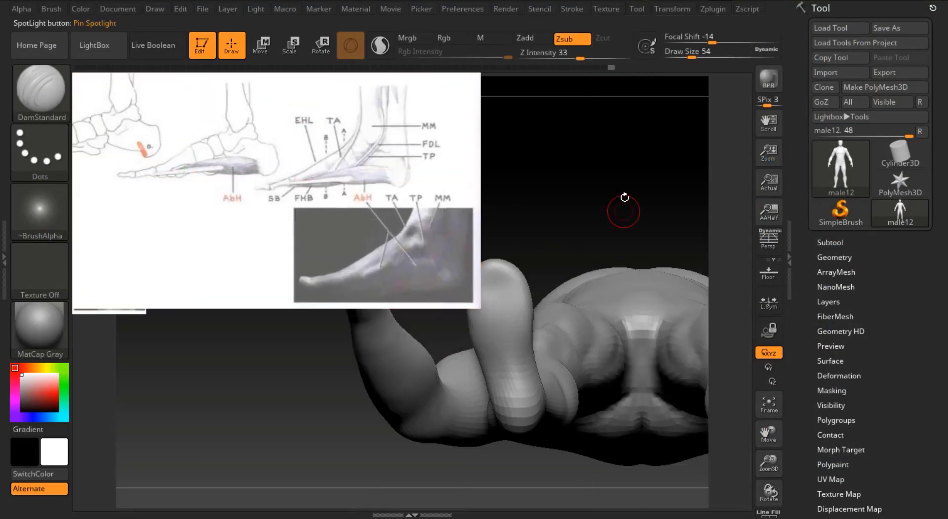
Carve the tendon and inner ankle forms of the foot with DamStandard at draw size 54, and smooth the strokes.
mouse_move(624, 198)
left_mouse_down()
mouse_move(569, 345)
mouse_move(615, 329)
mouse_move(509, 381)
left_mouse_up()
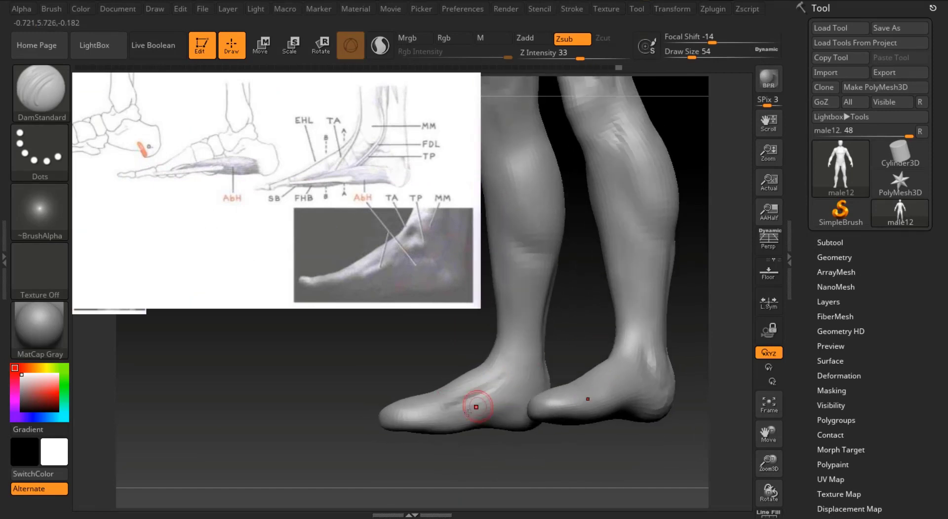
left_click_drag(478, 469, 477, 433)
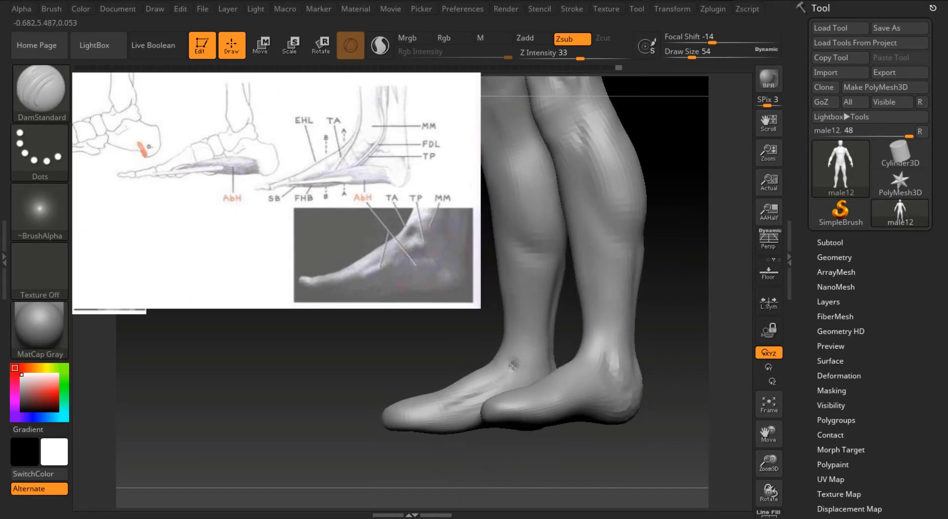
left_click_drag(513, 366, 522, 357)
left_click_drag(661, 341, 647, 292)
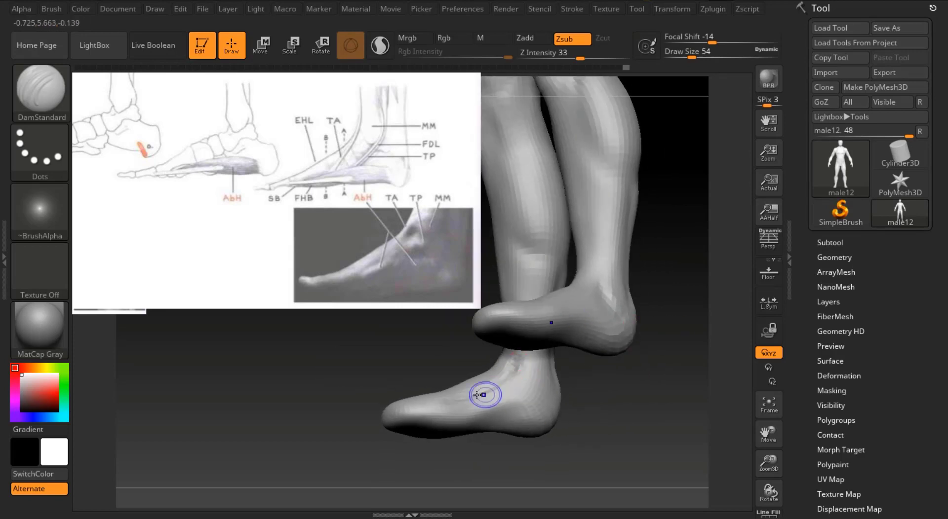
left_click_drag(477, 395, 517, 366, "shift")
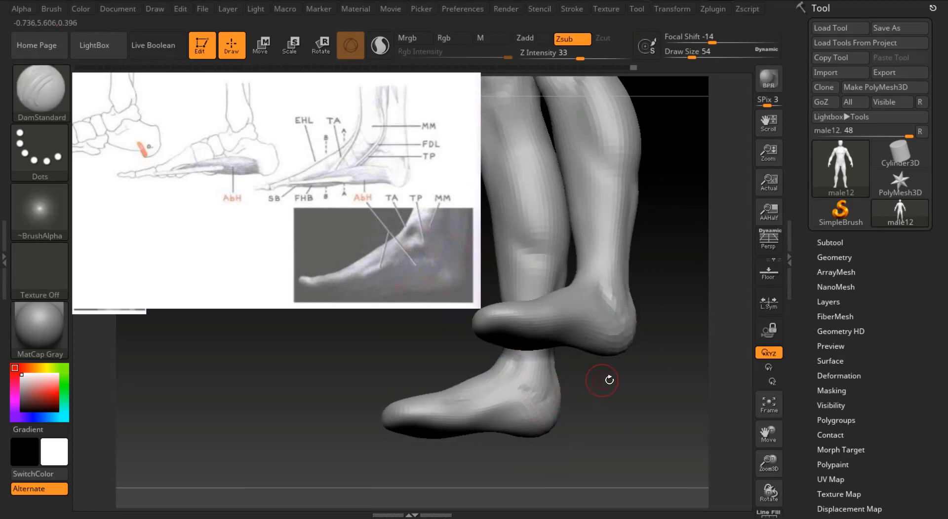
Smooth the inner ankle and the arch area beneath it at draw size 90.
mouse_move(609, 380)
left_mouse_down()
mouse_move(598, 360)
mouse_move(542, 369)
mouse_move(618, 359)
mouse_move(415, 339)
left_mouse_up()
left_click_drag(691, 52, 700, 50)
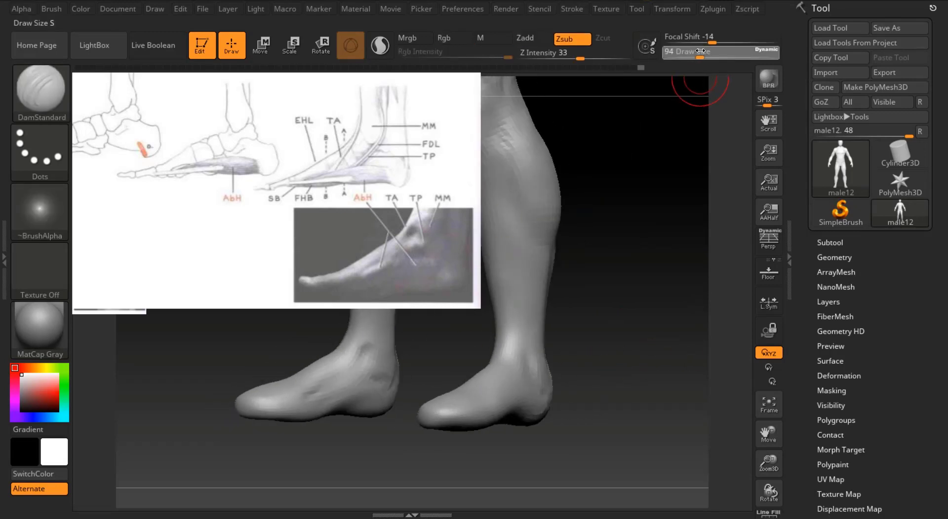
mouse_move(367, 353)
left_mouse_down("shift")
mouse_move(343, 387)
mouse_move(370, 380)
left_mouse_up("shift")
left_click_drag(489, 321, 330, 395, "shift")
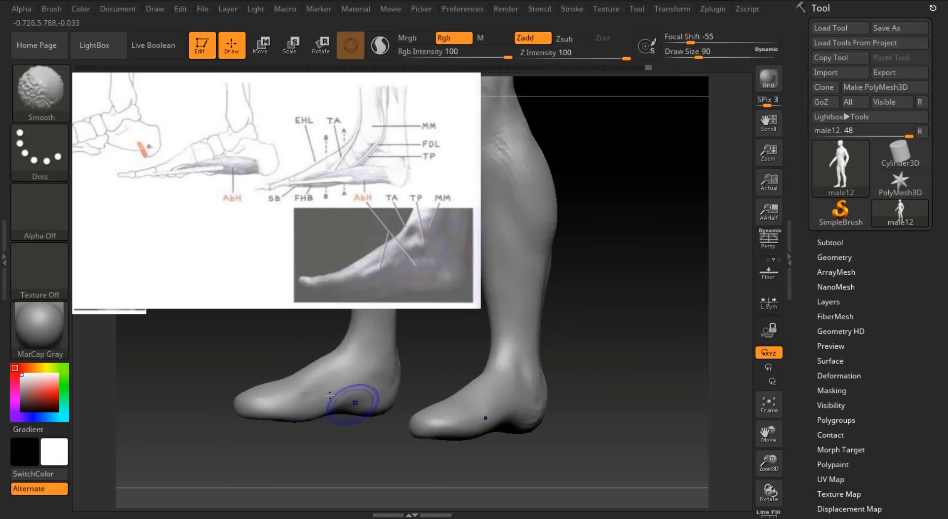
mouse_move(404, 395)
left_mouse_down()
mouse_move(463, 389)
mouse_move(377, 410)
mouse_move(316, 389)
left_mouse_up()
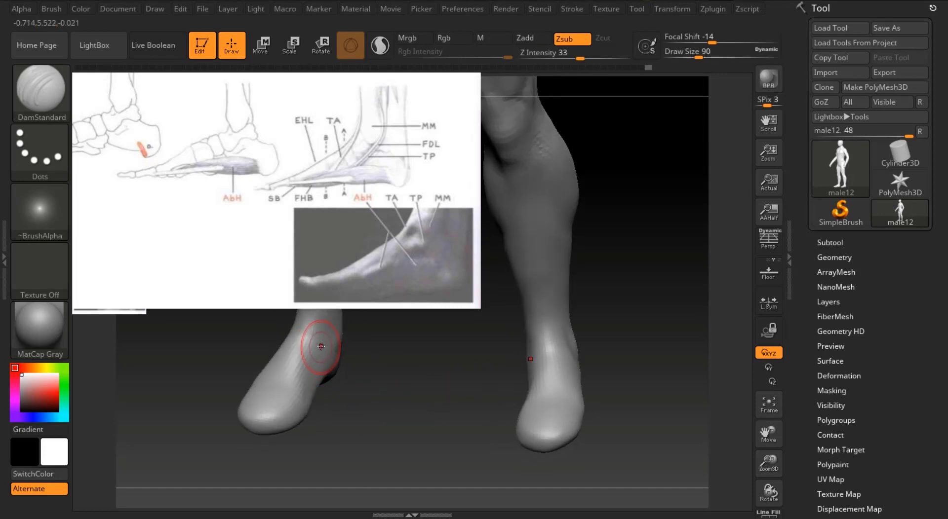
Hide the reference, reshape the feet and ankles with Move at draw sizes 97 and 167, and frame the whole figure.
key("b")
key("m")
key("v")
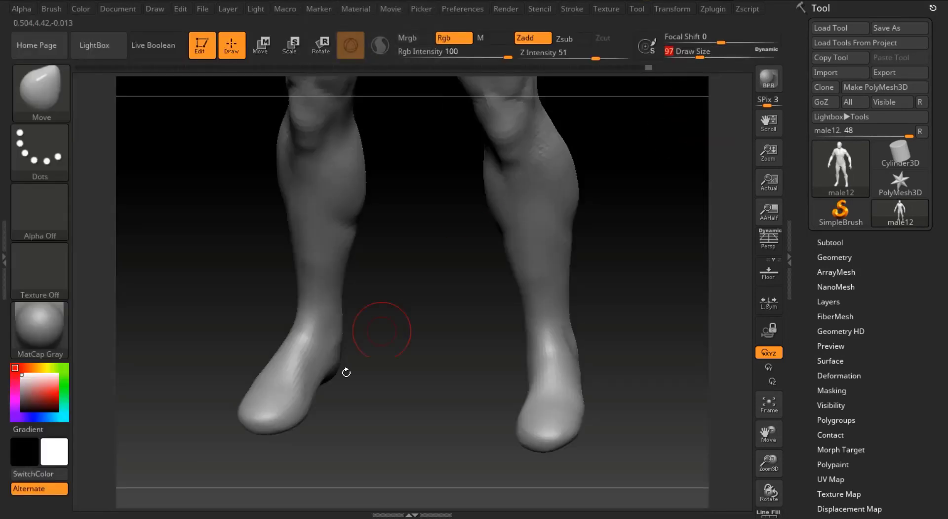
mouse_move(419, 291)
left_mouse_down()
mouse_move(607, 417)
mouse_move(595, 429)
left_mouse_up()
left_click_drag(621, 353, 617, 316, "shift")
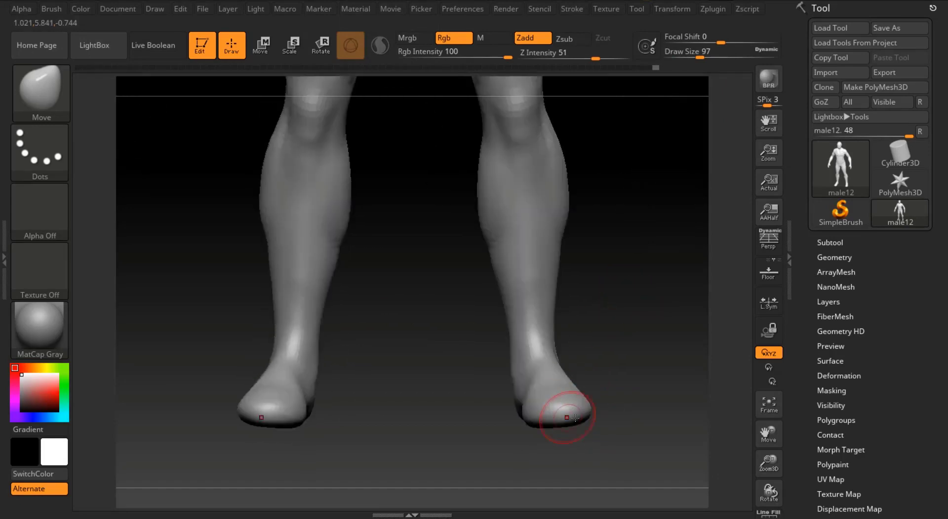
right_click_drag(567, 395, 558, 390)
left_click_drag(616, 328, 625, 326)
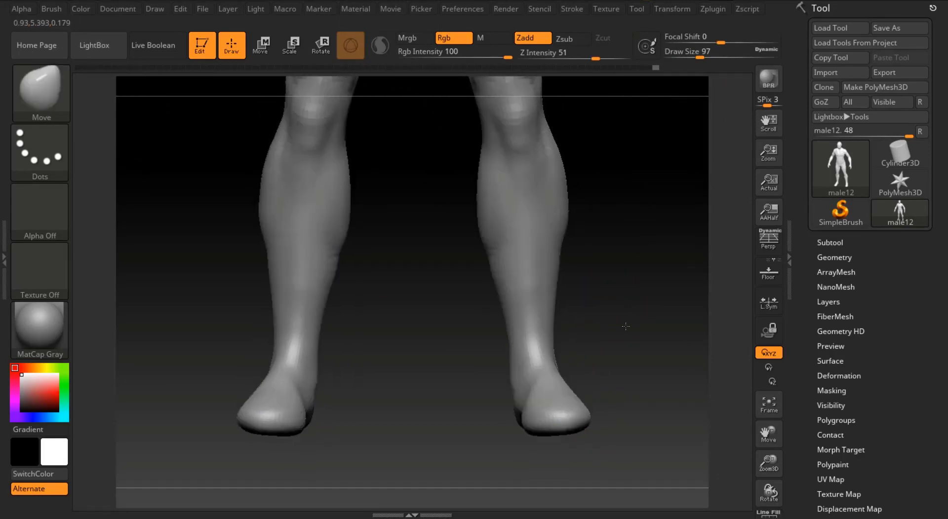
left_click(711, 56)
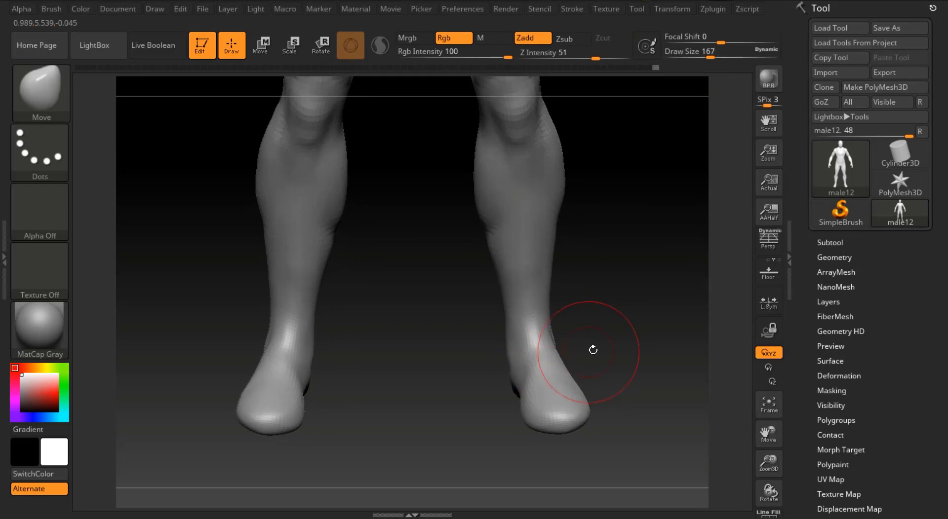
left_click(768, 404)
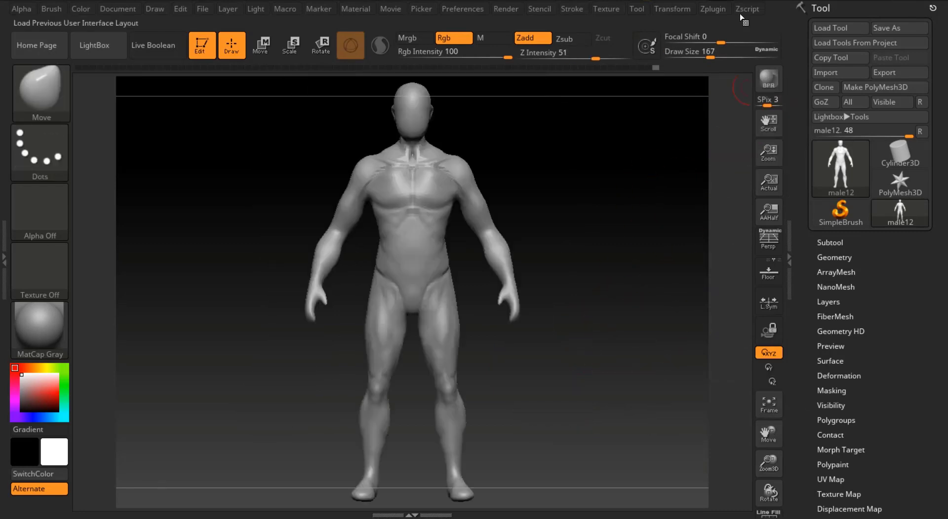
key("alt+Tab")
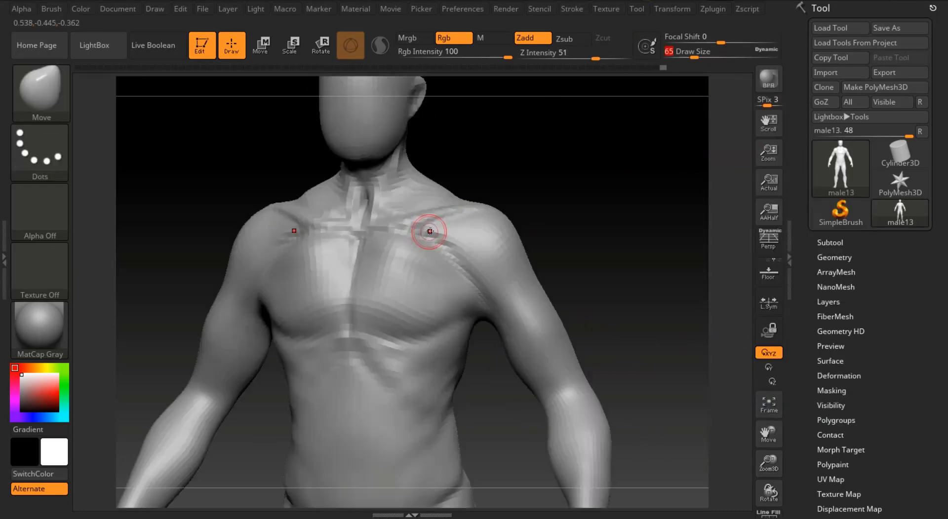
Carve the groove between the chest and the shoulder below the collarbone with DamStandard.
key("b")
key("d")
key("s")
left_click_drag(586, 206, 636, 243)
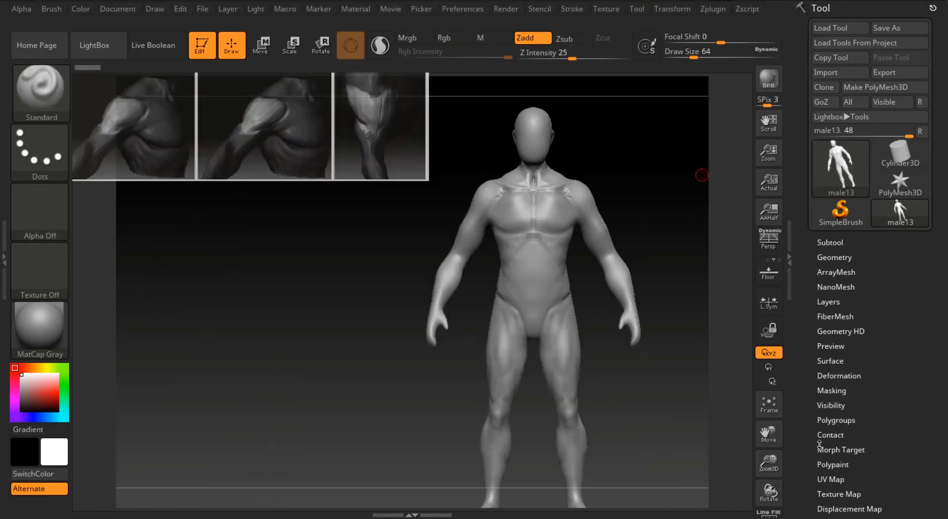
Switch to the DamStandard brush at draw size 104 for detailing the shoulder and upper arm.
key("alt+Tab")
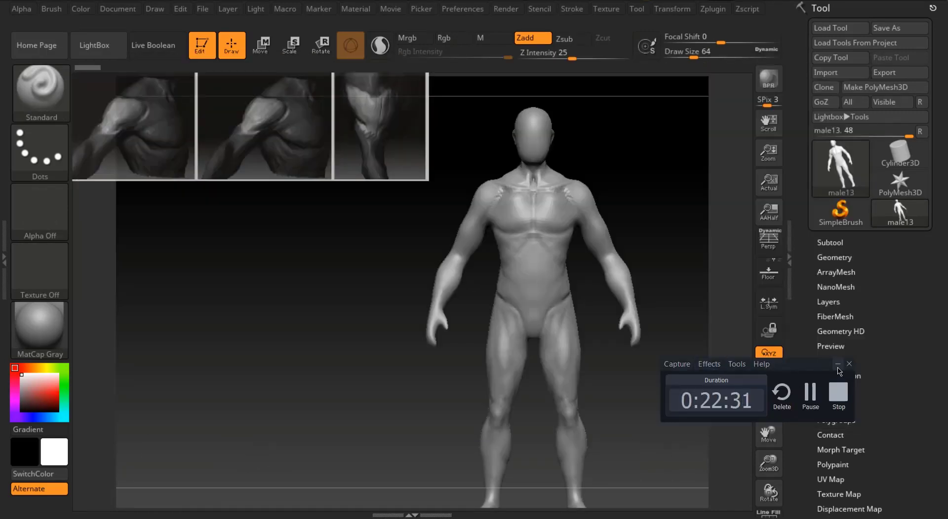
left_click(837, 366)
left_click_drag(691, 290, 647, 280)
left_click_drag(768, 463, 769, 512)
mouse_move(647, 164)
left_mouse_down()
mouse_move(685, 186)
mouse_move(698, 182)
left_mouse_up()
key("b")
key("d")
key("s")
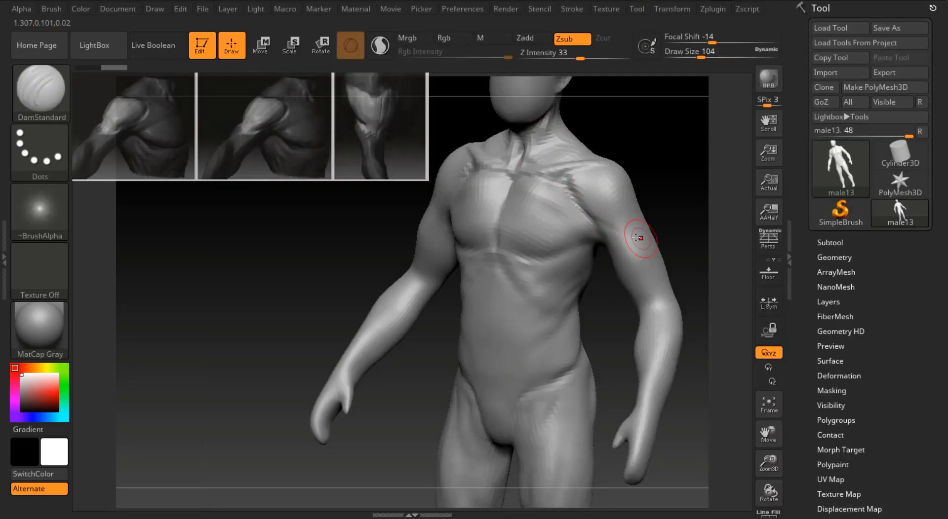
Try to carve the deltoid's lower edge from the outer arm around to the back of the shoulder.
mouse_move(672, 206)
left_mouse_down()
mouse_move(613, 193)
mouse_move(531, 237)
mouse_move(494, 278)
left_mouse_up()
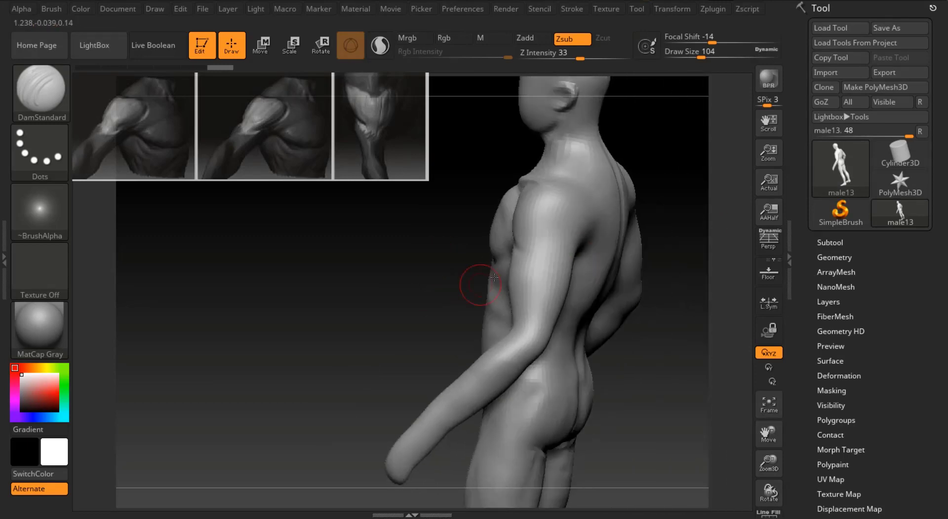
left_click_drag(564, 245, 682, 202)
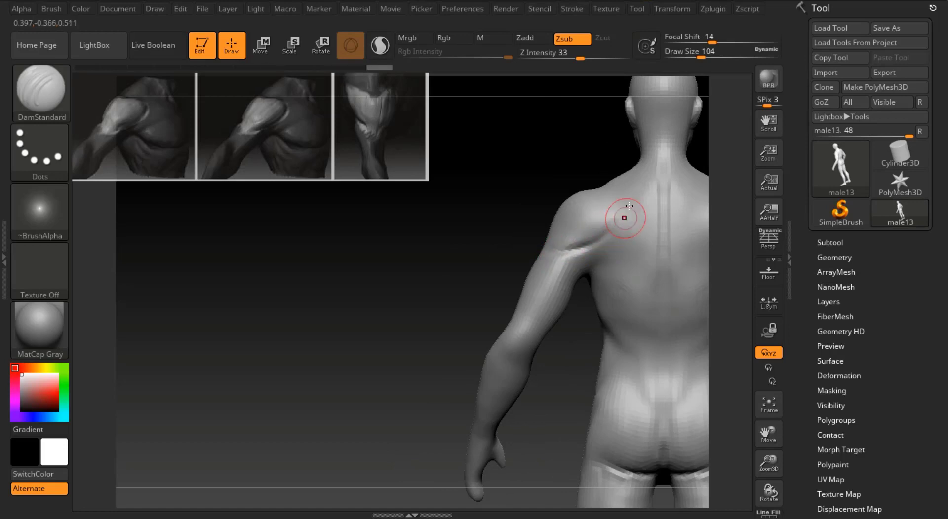
mouse_move(653, 211)
left_mouse_down()
mouse_move(678, 147)
mouse_move(662, 144)
left_mouse_up()
Undo the last deltoid strokes on the upper arm.
key("ctrl")
key("ctrl+z")
key("ctrl+z")
key("ctrl+z")
key("ctrl+z")
key("ctrl+z")
key("ctrl+z")
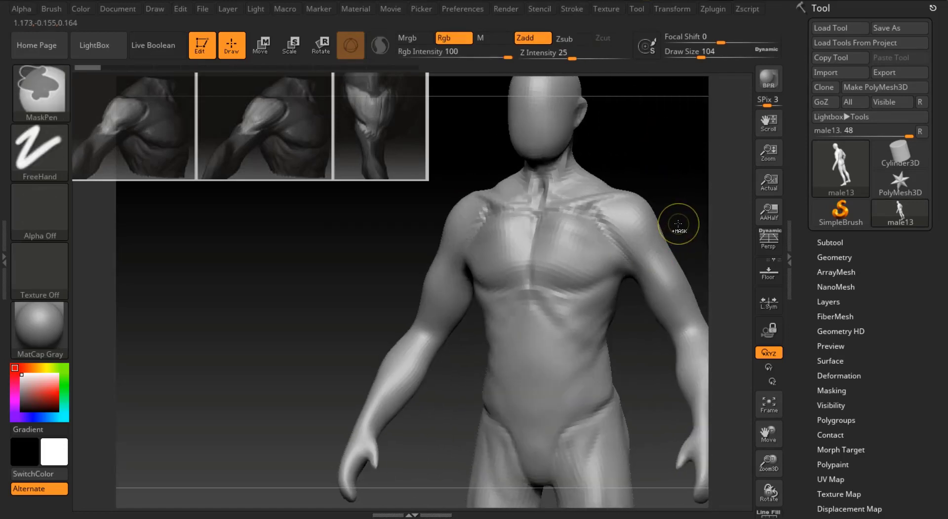
Carve the deltoid's lower boundary across the outer upper arm and up onto the back with DamStandard at draw size 104.
mouse_move(669, 173)
left_mouse_down()
mouse_move(636, 170)
mouse_move(600, 198)
left_mouse_up()
key("ctrl")
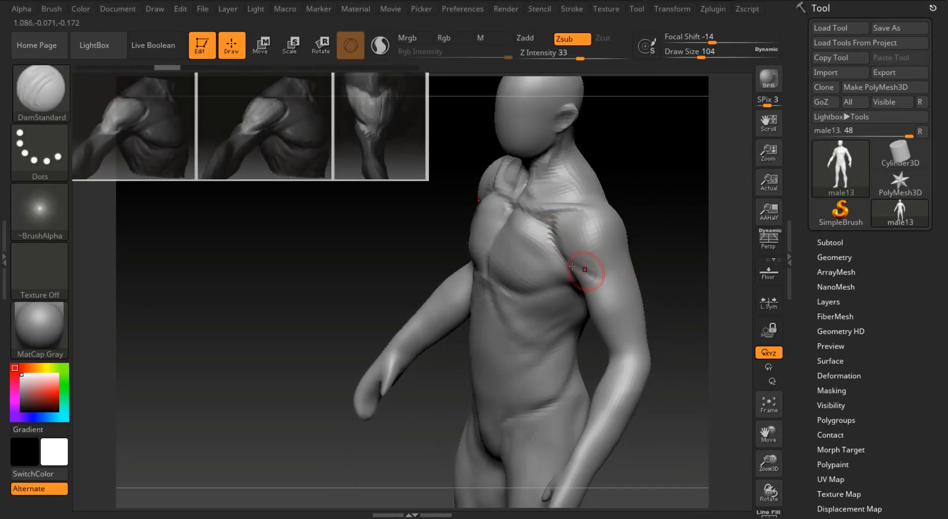
left_click_drag(571, 267, 598, 292)
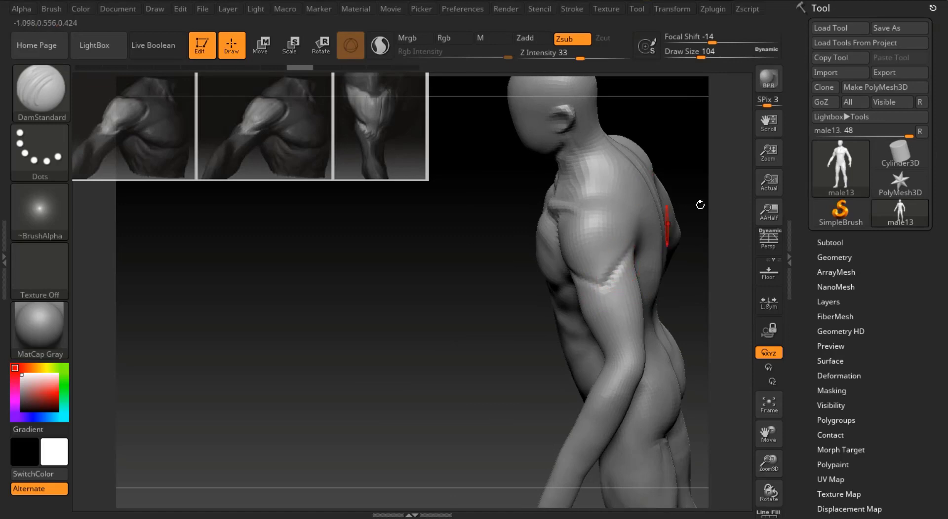
mouse_move(699, 205)
left_mouse_down()
mouse_move(618, 273)
mouse_move(674, 229)
left_mouse_up()
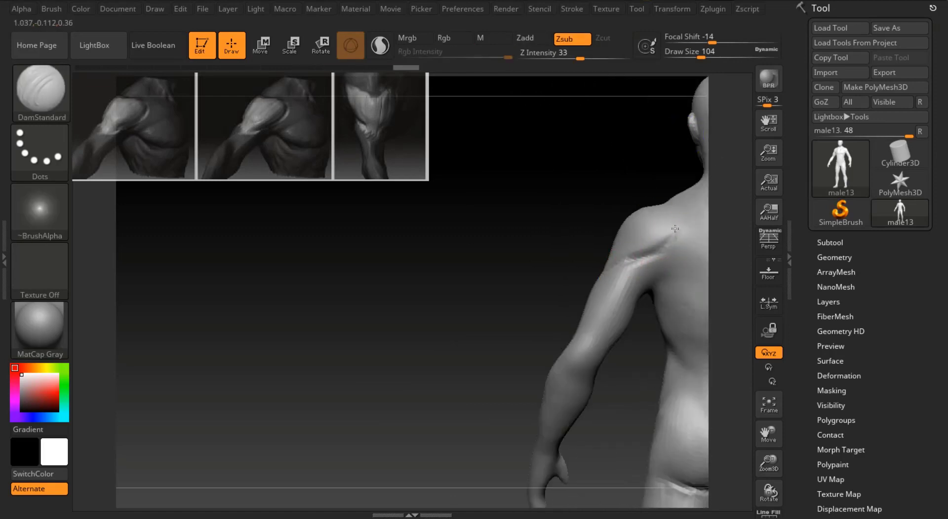
mouse_move(535, 218)
left_mouse_down()
mouse_move(653, 244)
mouse_move(712, 220)
mouse_move(744, 404)
mouse_move(671, 325)
left_mouse_up()
mouse_move(648, 261)
left_mouse_down()
mouse_move(692, 283)
mouse_move(677, 295)
left_mouse_up()
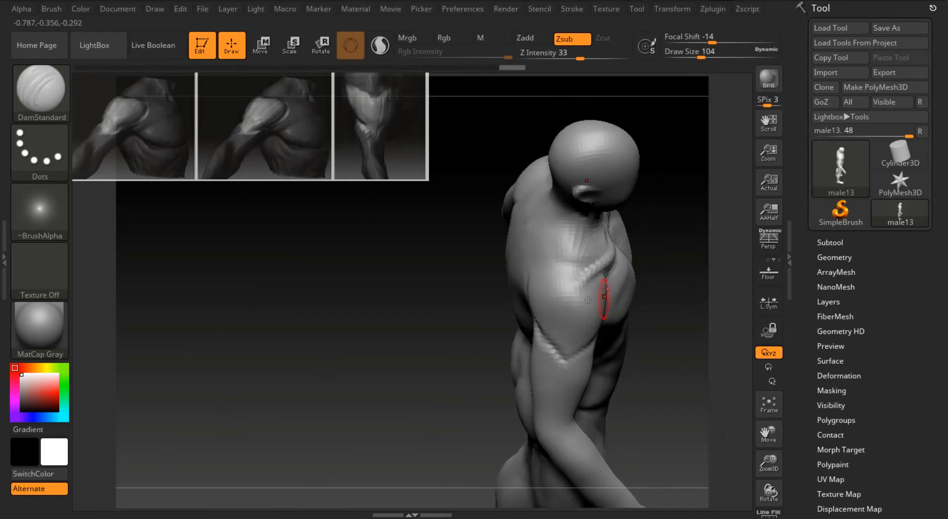
Carve the deltoid's upper edge over the top of the shoulder from the collarbone toward the shoulder blade.
left_click_drag(532, 244, 586, 267)
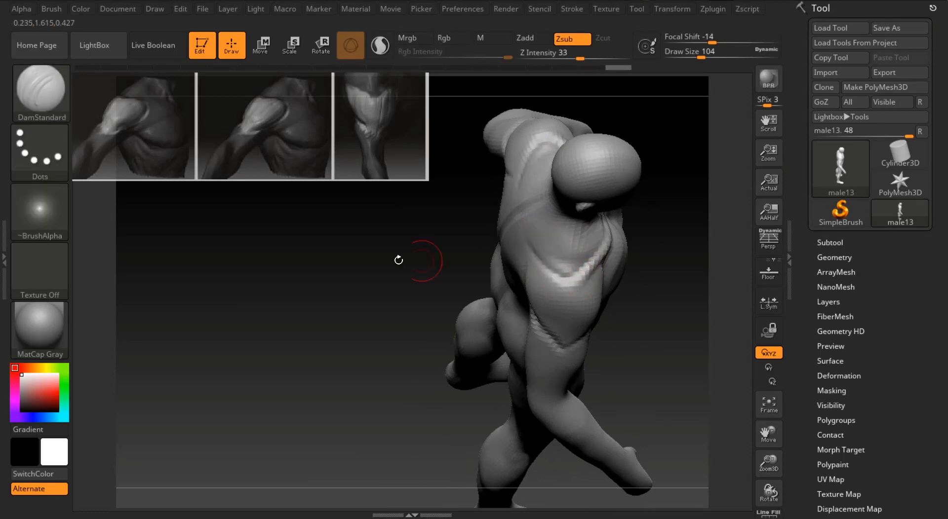
mouse_move(401, 260)
left_mouse_down()
mouse_move(626, 239)
mouse_move(677, 258)
left_mouse_up()
mouse_move(677, 258)
left_mouse_down()
mouse_move(675, 321)
mouse_move(673, 306)
left_mouse_up()
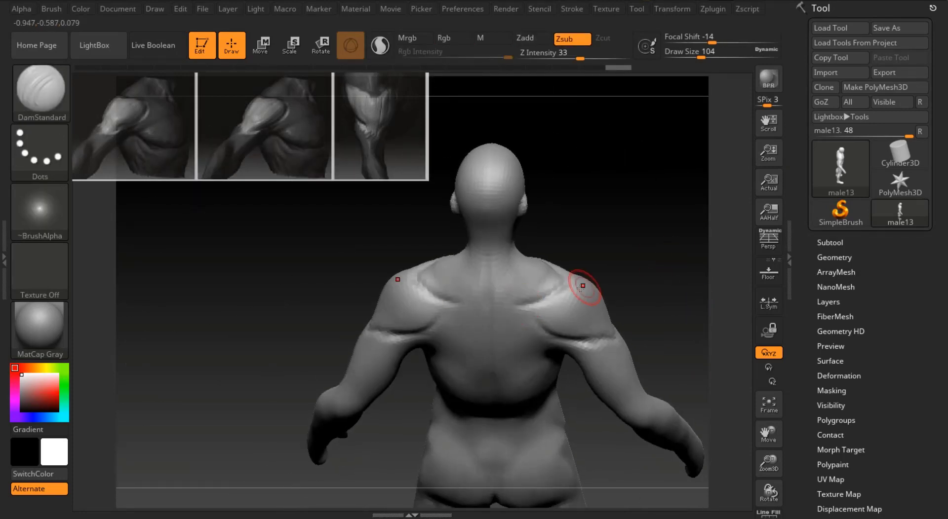
Deepen the crease between the front deltoid and the chest with DamStandard at draw size 112.
left_click(708, 55)
left_click_drag(677, 81, 593, 215)
mouse_move(662, 305)
left_mouse_down()
mouse_move(662, 358)
mouse_move(653, 356)
left_mouse_up()
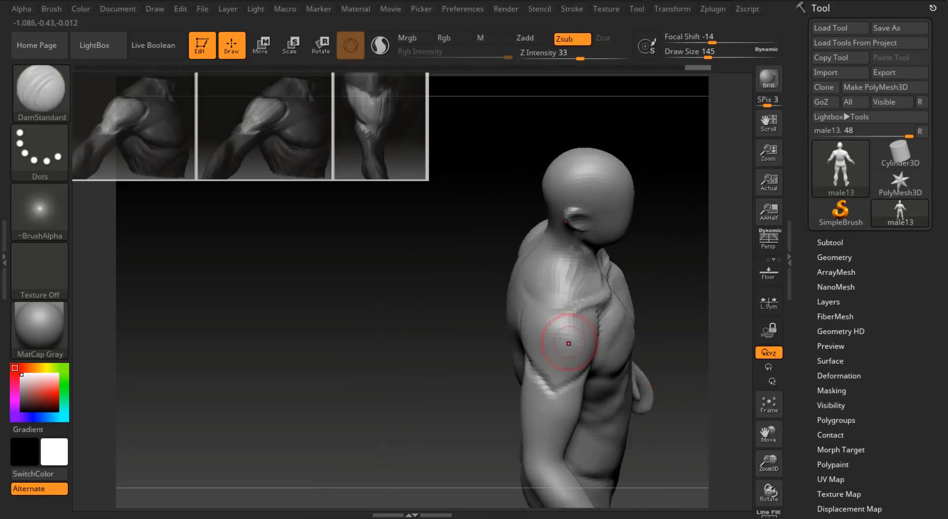
mouse_move(691, 315)
left_mouse_down()
mouse_move(647, 284)
mouse_move(659, 281)
left_mouse_up()
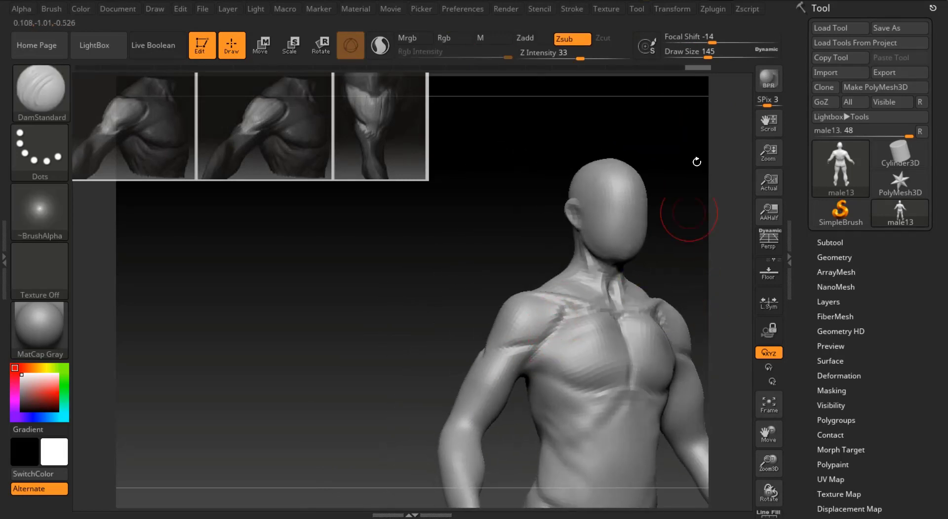
left_click(702, 55)
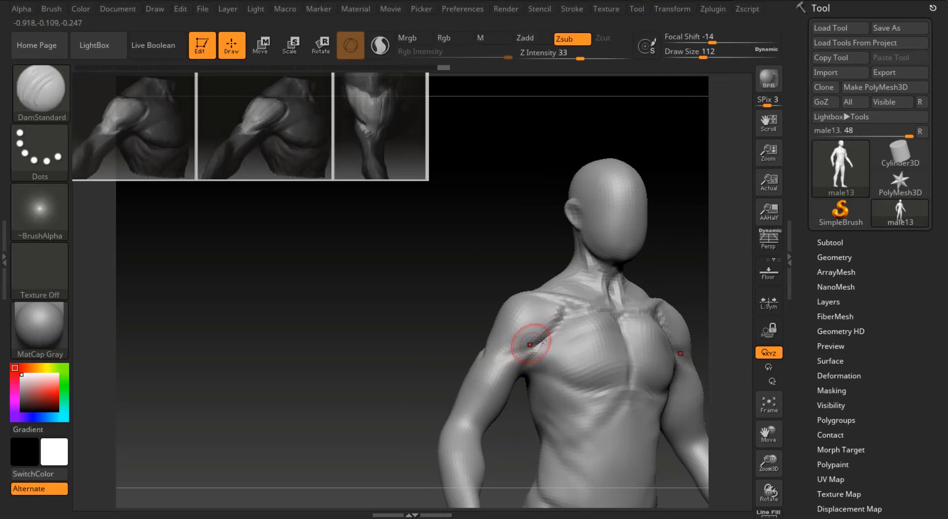
mouse_move(397, 348)
left_mouse_down()
mouse_move(520, 364)
mouse_move(513, 366)
left_mouse_up()
right_click_drag(513, 366, 496, 369)
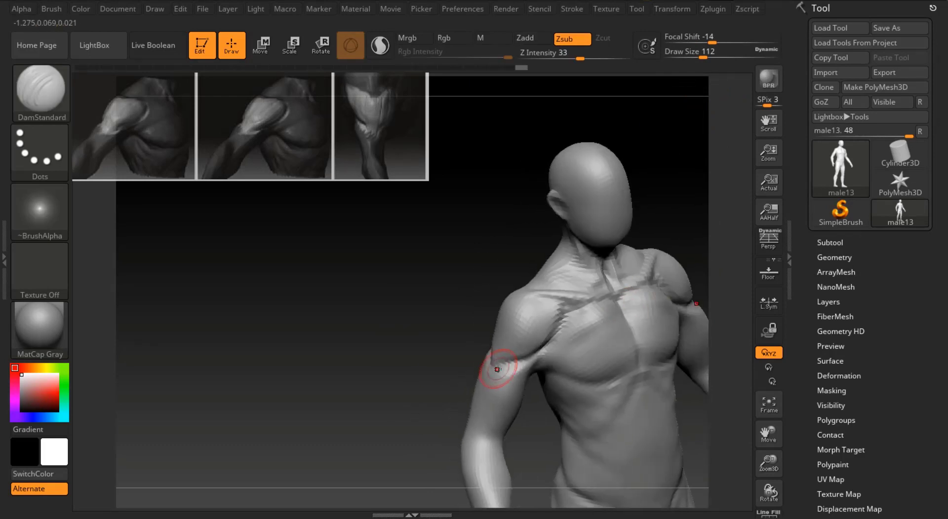
Carve the chest muscle's boundary toward the armpit and shoulder with DamStandard.
mouse_move(357, 314)
left_mouse_down()
mouse_move(404, 366)
mouse_move(532, 375)
left_mouse_up()
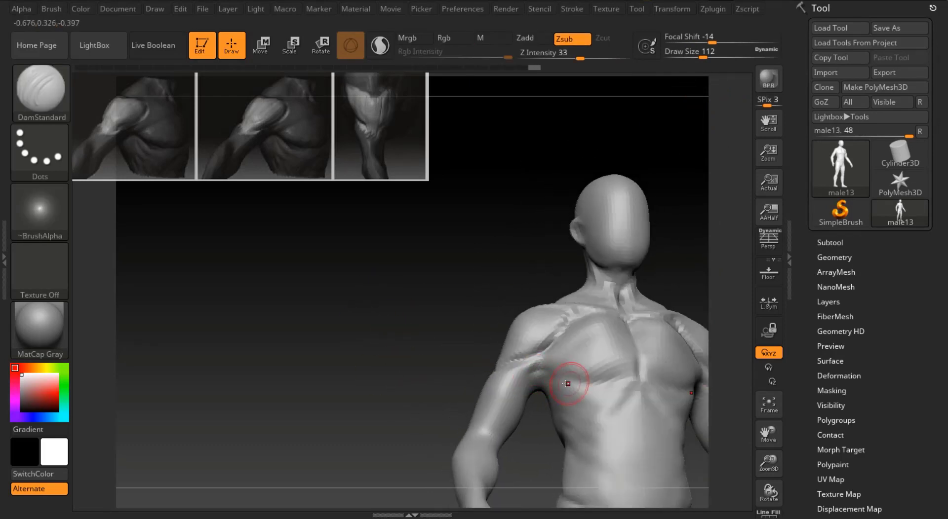
left_click_drag(719, 275, 586, 339)
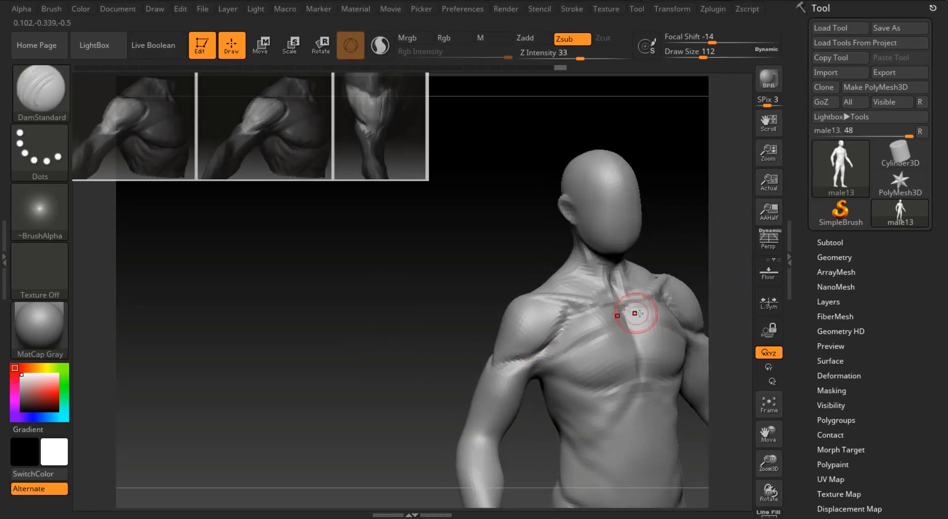
left_click_drag(405, 350, 605, 383)
left_click_drag(730, 395, 706, 422)
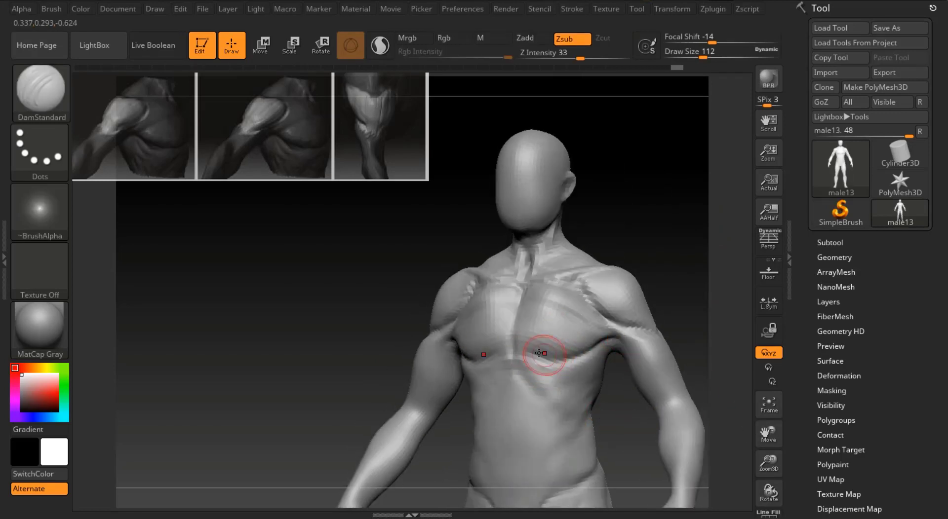
left_click_drag(691, 296, 716, 327)
Undo the last strokes on the chest.
key("ctrl+z")
key("ctrl+z")
key("ctrl+z")
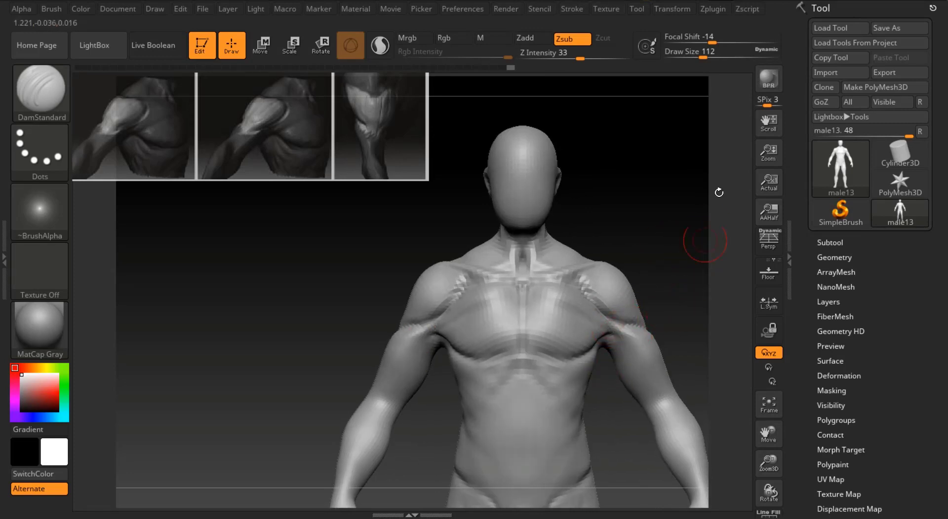
left_click(711, 54)
key("b")
key("m")
key("v")
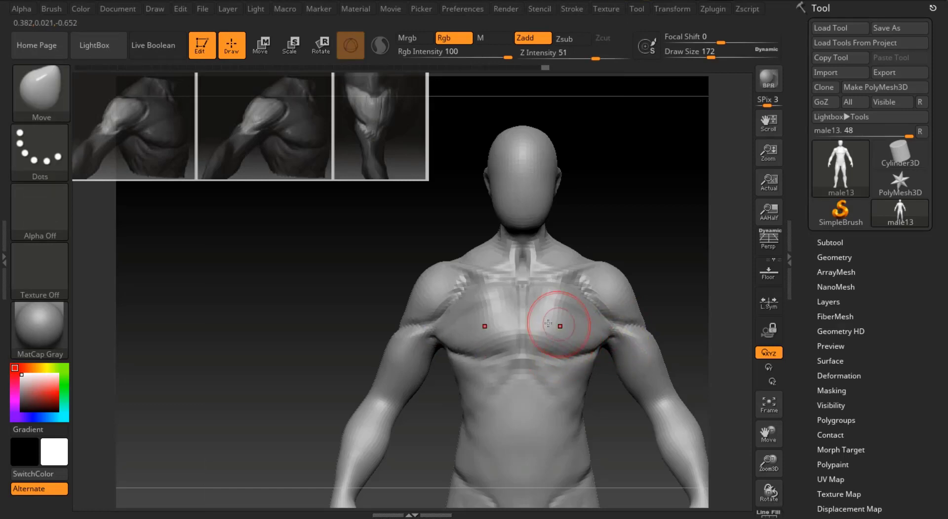
Return to the DamStandard brush at draw size 90 and face the torso from the front.
left_click_drag(697, 228, 711, 89)
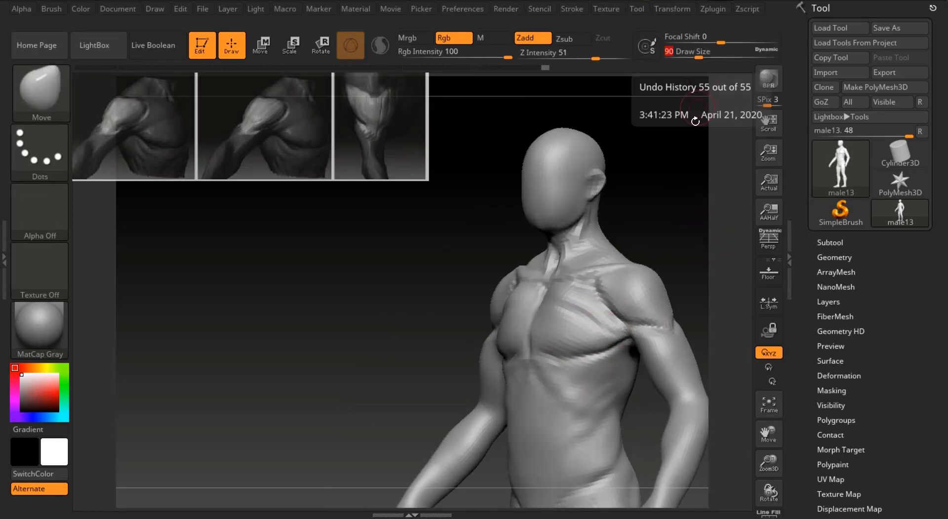
key("b")
key("d")
key("s")
left_click_drag(670, 201, 658, 256, "shift")
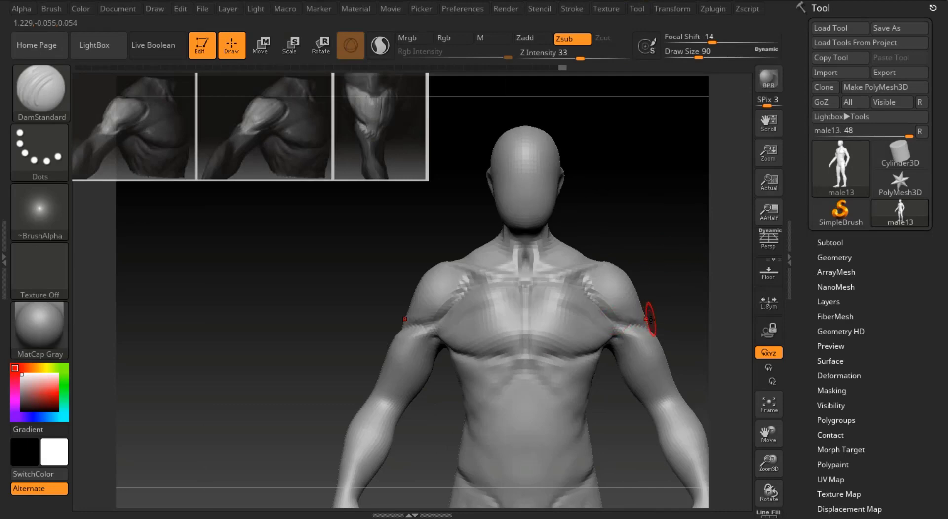
Import TorsoFrontSmall.jpg from the Human Male Model folder as a texture.
left_click(612, 9)
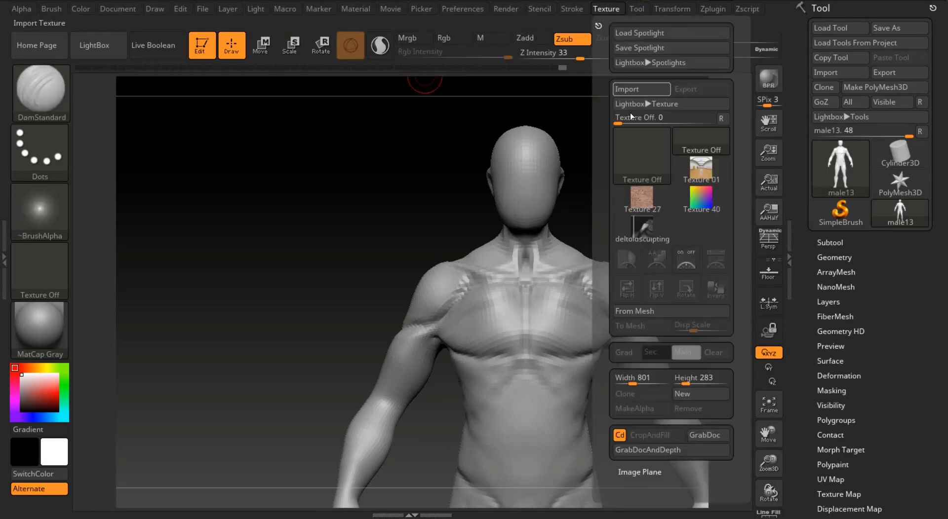
left_click(629, 112)
scroll(933, 237, "down", 2)
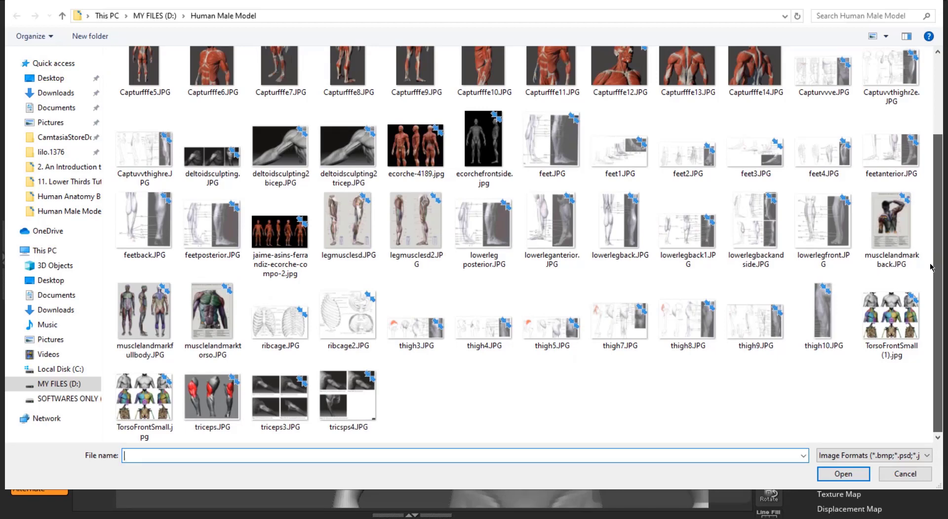
scroll(932, 252, "up", 5)
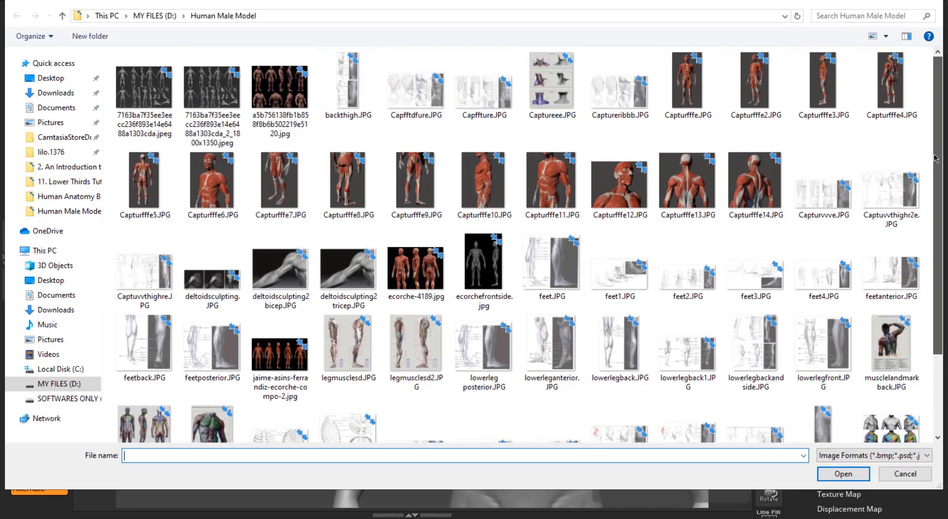
scroll(934, 163, "down", 3)
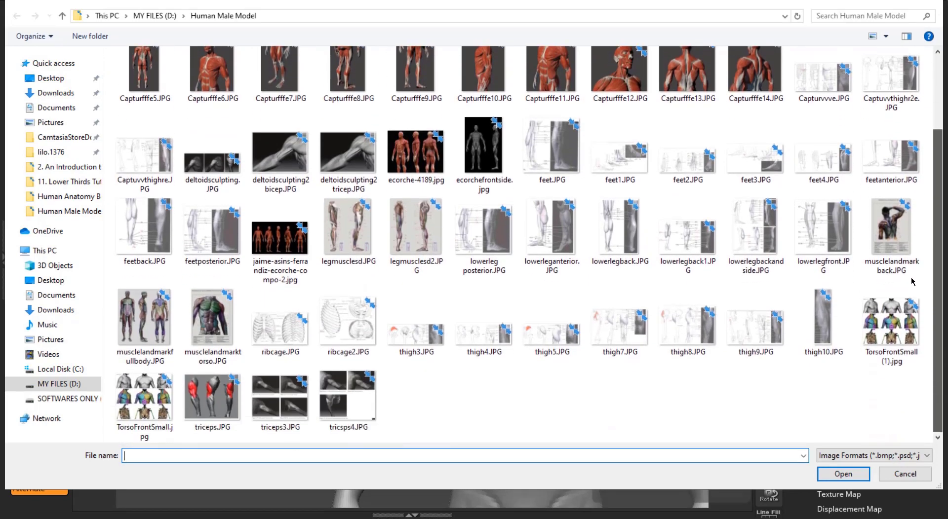
double_click(144, 398)
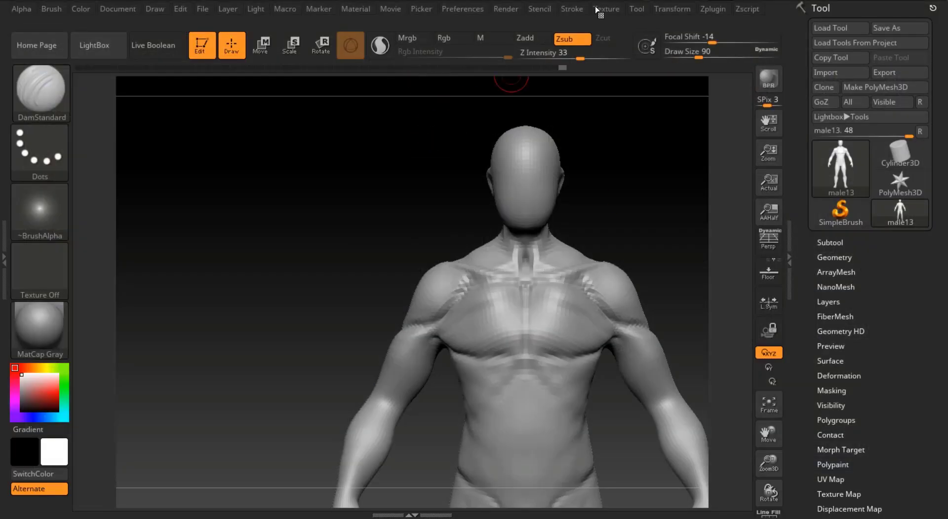
Add the imported torso reference to Spotlight, place it beside the figure and leave Spotlight editing.
left_click(605, 9)
left_click(700, 228)
left_click(717, 257)
left_click_drag(440, 202, 390, 200)
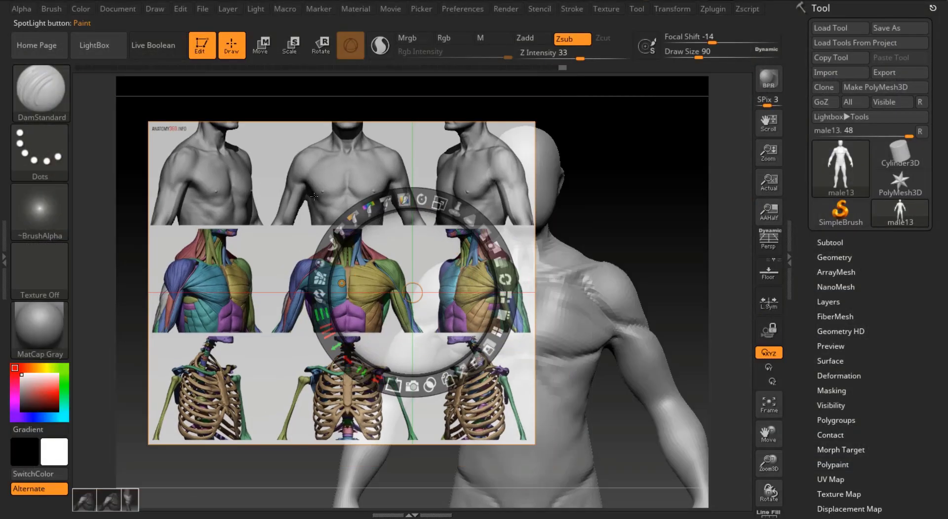
left_click_drag(412, 276, 319, 263)
key("z")
Carve the chest muscle's lower outer edge into the armpit with DamStandard at draw size 136.
left_click_drag(550, 183, 663, 185)
left_click_drag(803, 424, 925, 376)
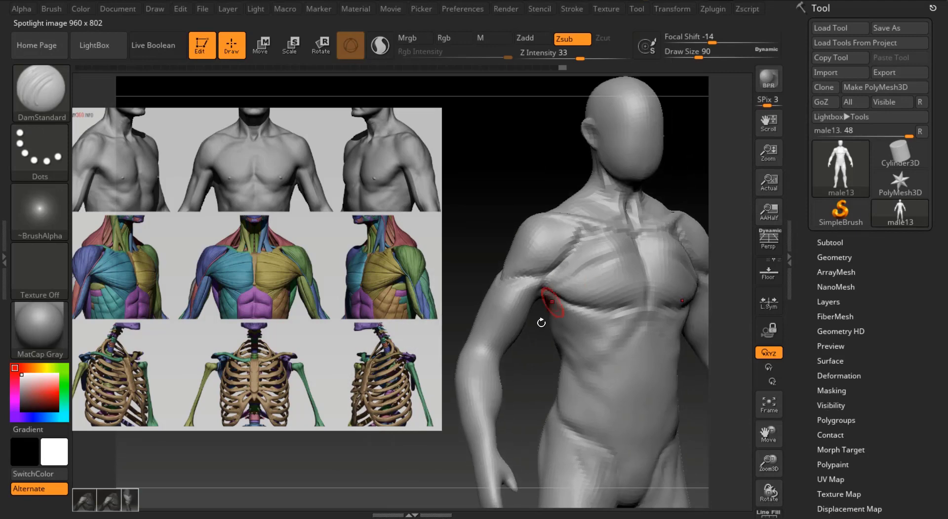
left_click(706, 55)
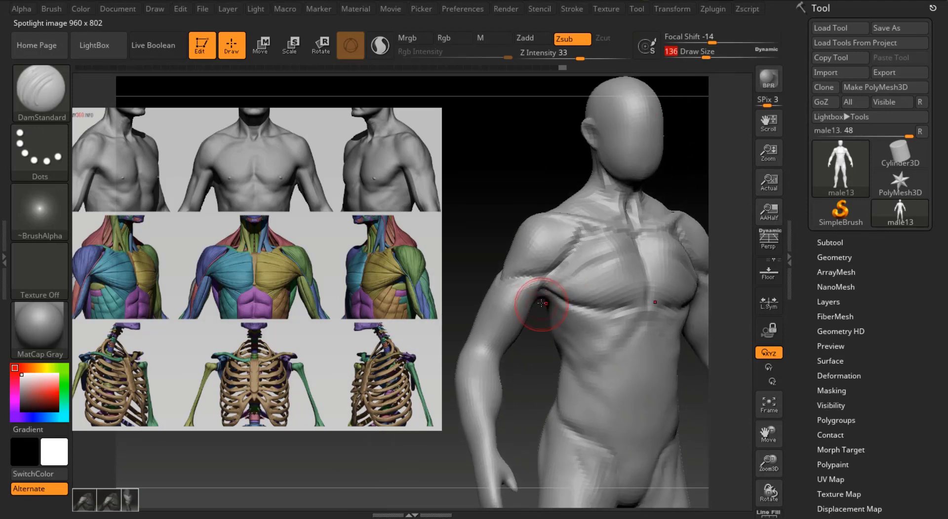
mouse_move(541, 303)
left_mouse_down()
mouse_move(582, 309)
mouse_move(656, 346)
mouse_move(548, 321)
mouse_move(525, 332)
mouse_move(556, 282)
left_mouse_up()
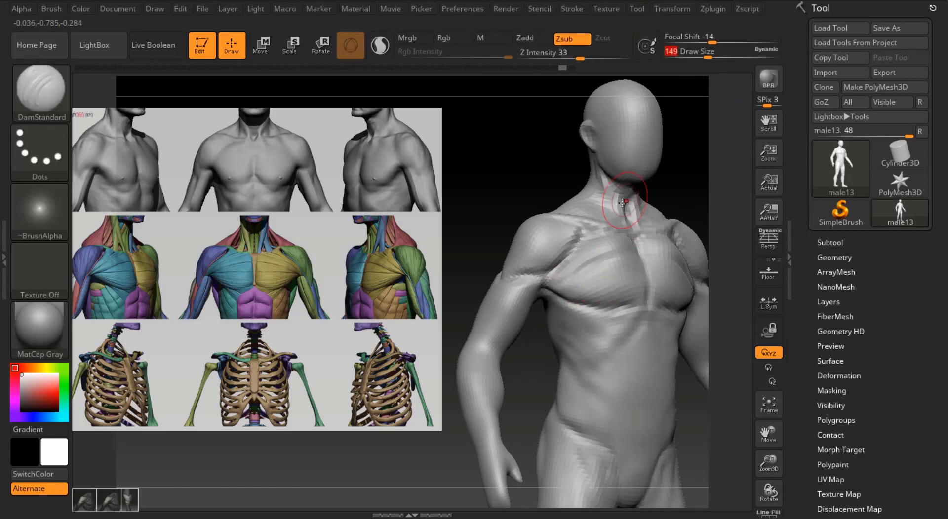
Hide the Spotlight reference and set up the Clay brush at draw size 108 with Rgb turned off.
key("b")
key("c")
key("l")
key("ctrl+shift+z")
mouse_move(573, 284)
left_mouse_down()
mouse_move(640, 280)
mouse_move(575, 285)
left_mouse_up()
left_click_drag(707, 57, 702, 56)
key("ctrl+z")
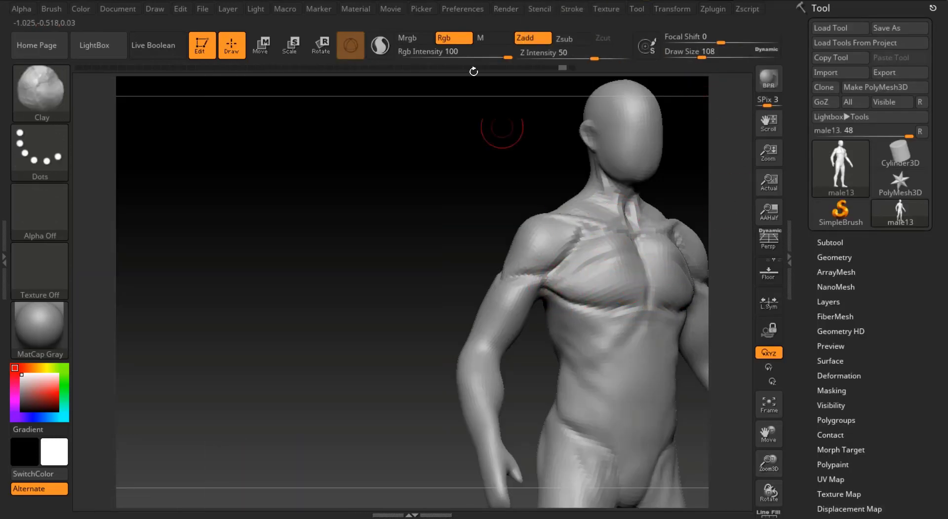
left_click(453, 38)
Try to build up the outer chest beside the armpit with the Clay brush.
mouse_move(562, 280)
left_mouse_down()
mouse_move(624, 303)
mouse_move(706, 282)
left_mouse_up()
key("ctrl+z")
key("ctrl+z")
Fill out the chest muscle with Clay at draw size 59 and smooth its surface toward the shoulder.
left_click_drag(701, 56, 692, 55)
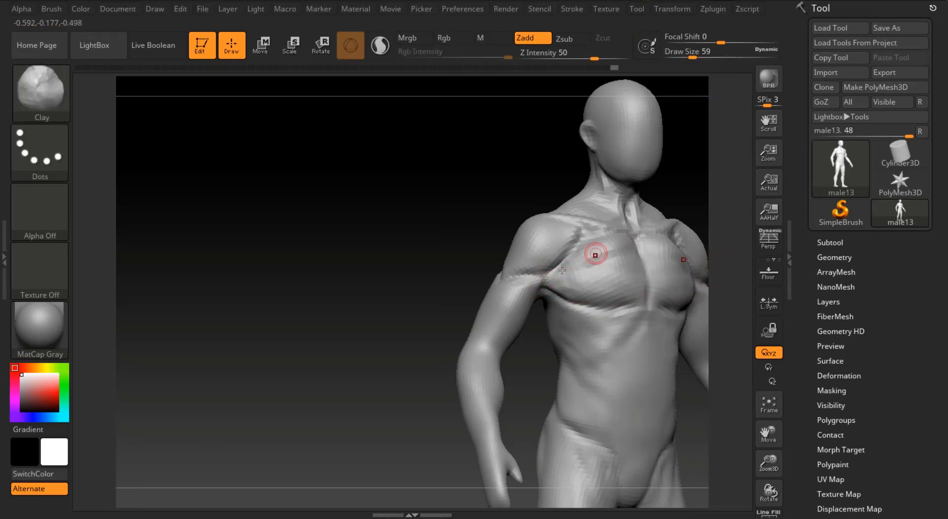
key("shift")
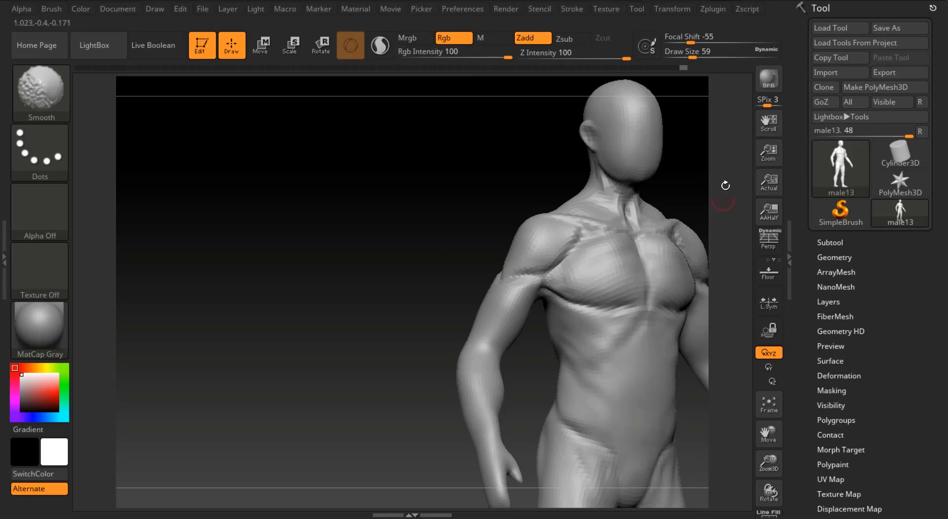
left_click_drag(725, 186, 657, 240)
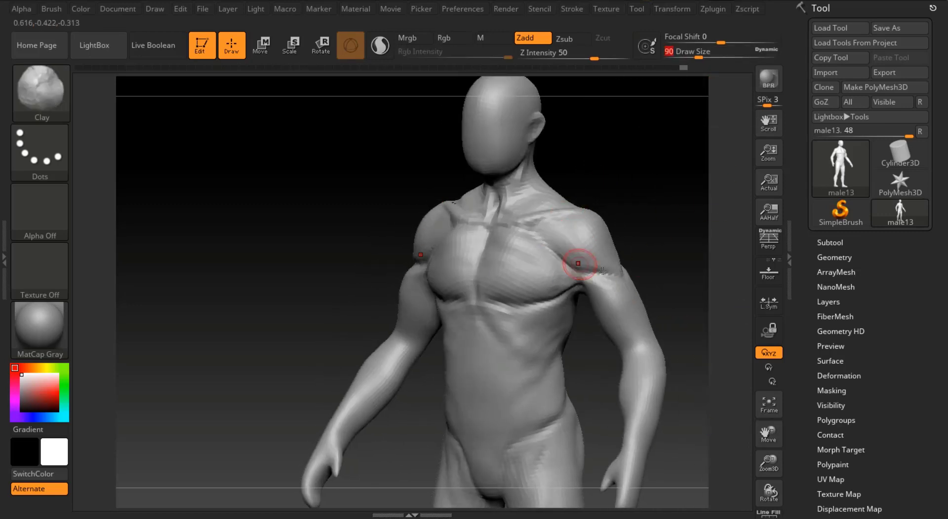
mouse_move(602, 271)
left_mouse_down("shift")
mouse_move(611, 265)
mouse_move(592, 271)
left_mouse_up("shift")
Build up the front of the deltoid with Clay at Z Intensity 35 and draw size 90.
left_click(582, 55)
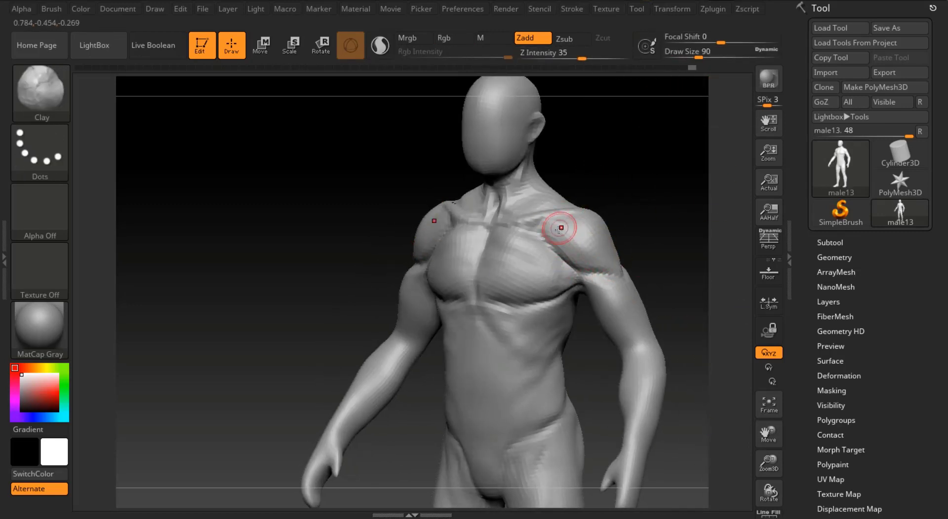
left_click_drag(559, 229, 573, 254)
left_click_drag(676, 197, 565, 216)
left_click_drag(662, 212, 606, 219)
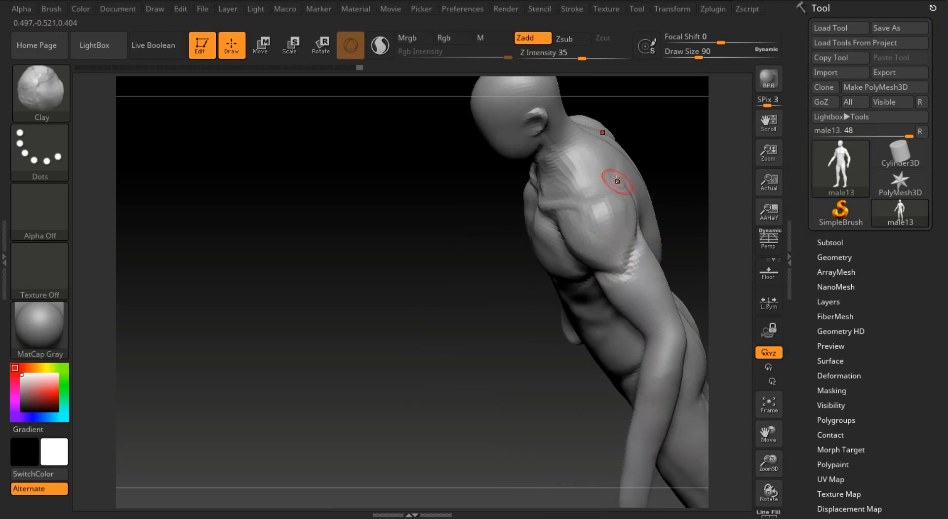
mouse_move(698, 155)
left_mouse_down()
mouse_move(709, 169)
mouse_move(680, 181)
left_mouse_up()
Adjust the deltoid's side profile with the Move brush at draw size 234.
left_click(710, 55)
left_click_drag(704, 84, 683, 128, "shift")
key("b")
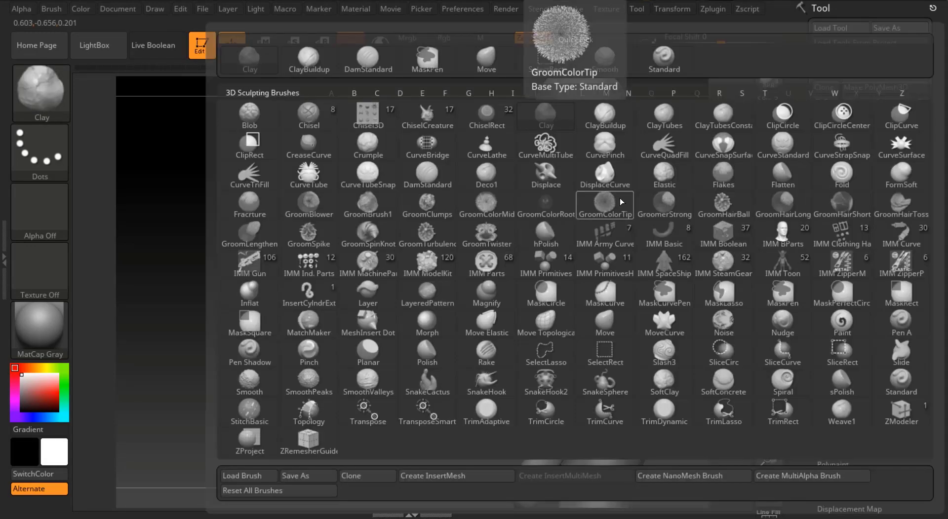
key("m")
key("v")
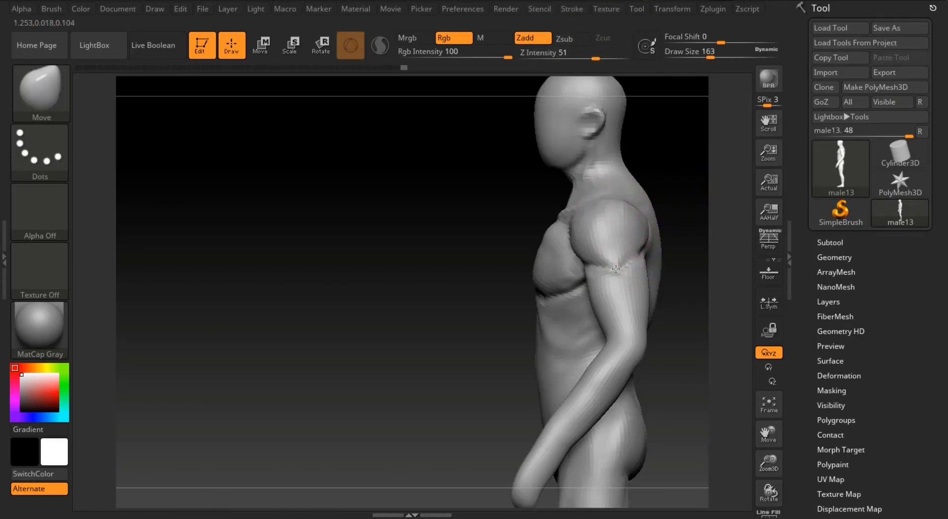
left_click_drag(710, 57, 719, 57)
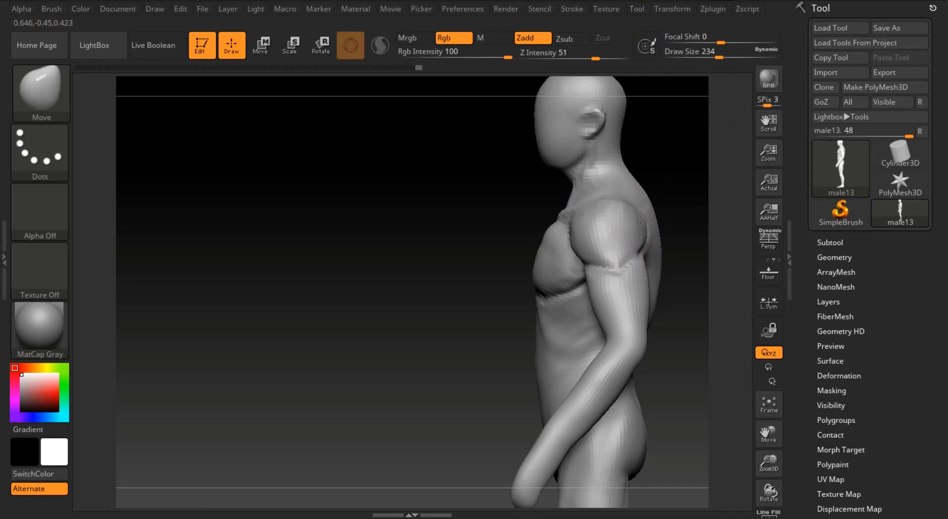
left_click_drag(701, 173, 690, 238)
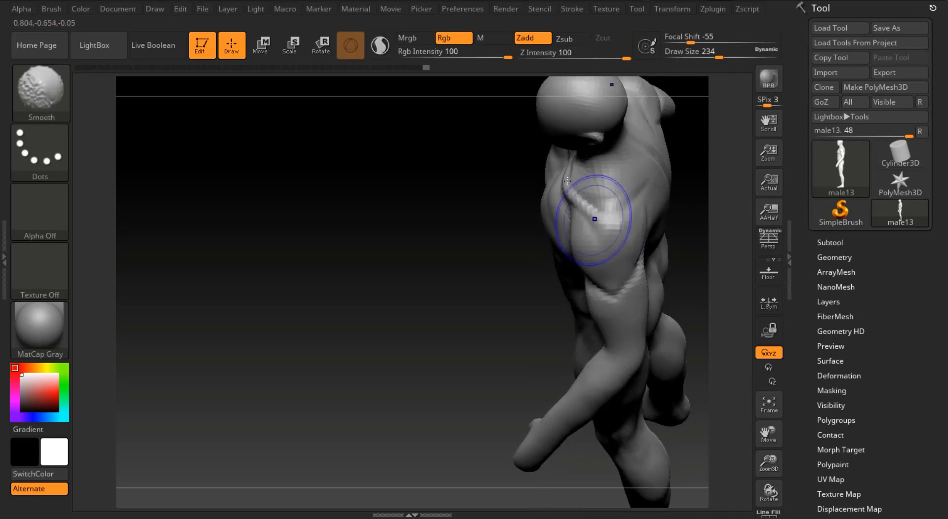
Try to smooth the ridge over the top of the shoulder, reducing the draw size to 136.
left_click_drag(594, 218, 599, 223, "shift")
left_click_drag(718, 54, 706, 54)
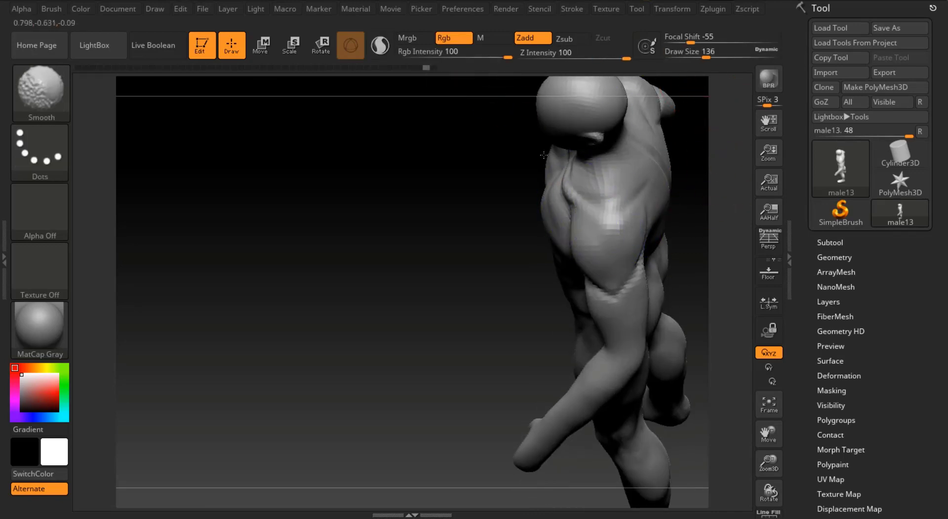
mouse_move(504, 107)
left_mouse_down("shift")
mouse_move(664, 192)
mouse_move(669, 220)
left_mouse_up("shift")
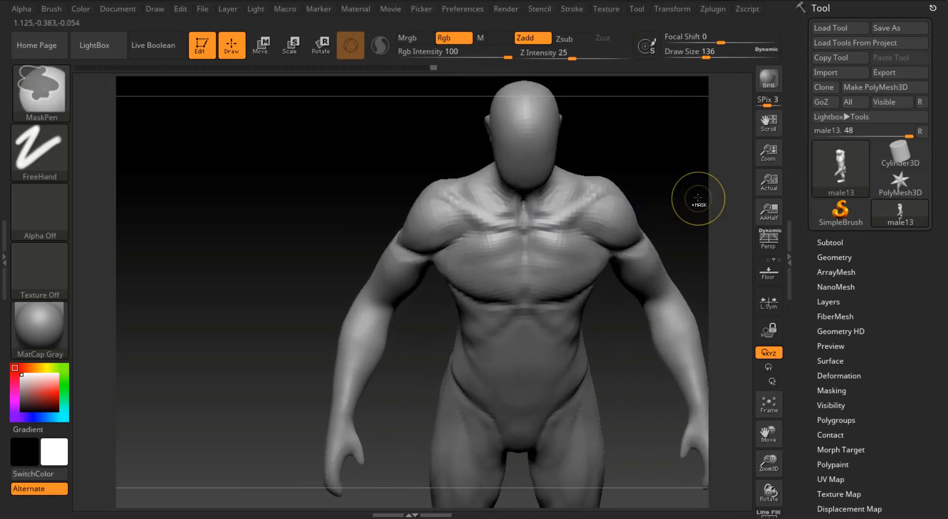
key("ctrl+z")
Reshape the collarbone area with the Move brush at draw size 158, checking it from the side and front.
left_click_drag(705, 54, 709, 54)
left_click_drag(562, 215, 552, 221)
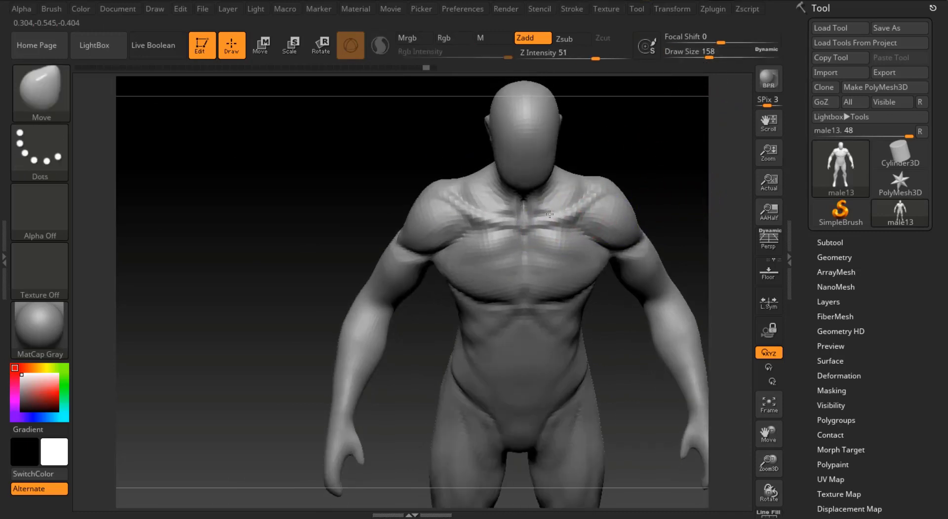
left_click_drag(691, 194, 636, 203, "shift")
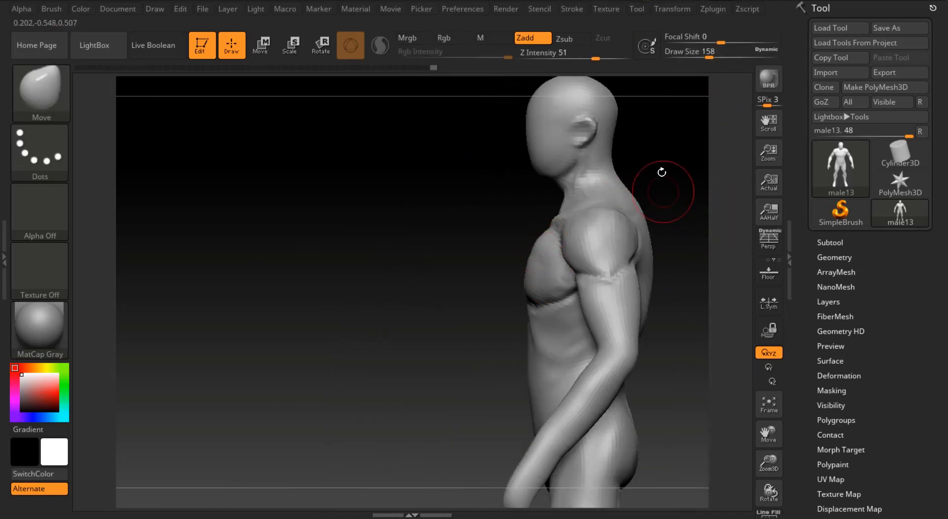
left_click_drag(662, 172, 677, 257, "shift")
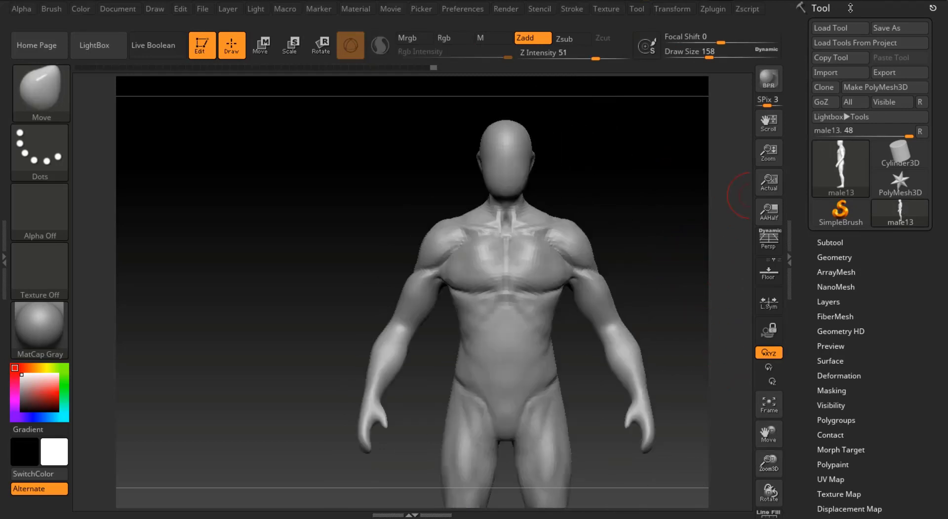
Bring up the triceps reference and carve the triceps tendon outline above the elbow with DamStandard at draw size 71.
key("F10")
left_click(810, 395)
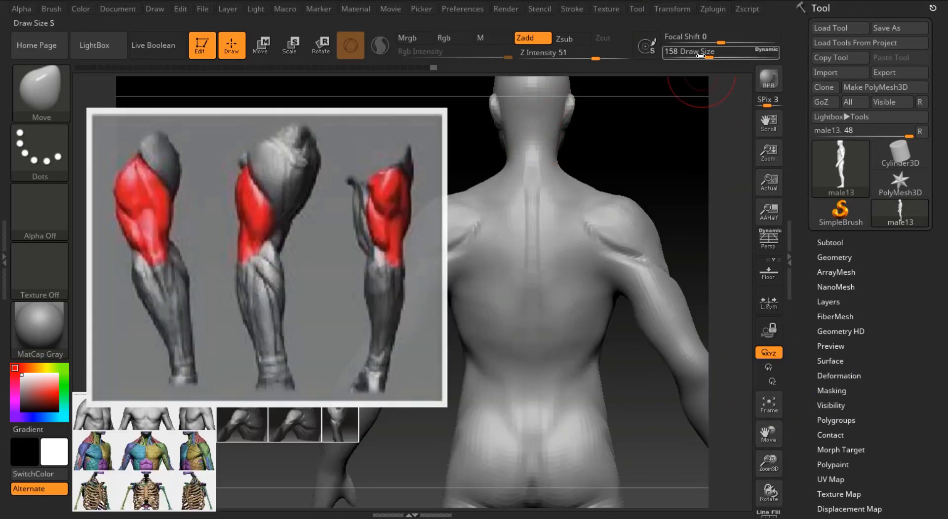
key("b")
key("d")
key("s")
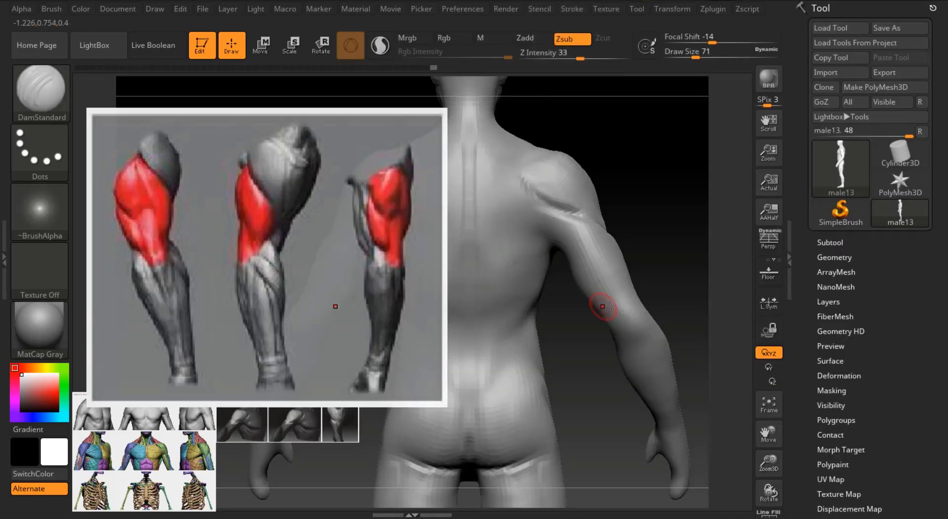
left_click_drag(767, 431, 768, 423)
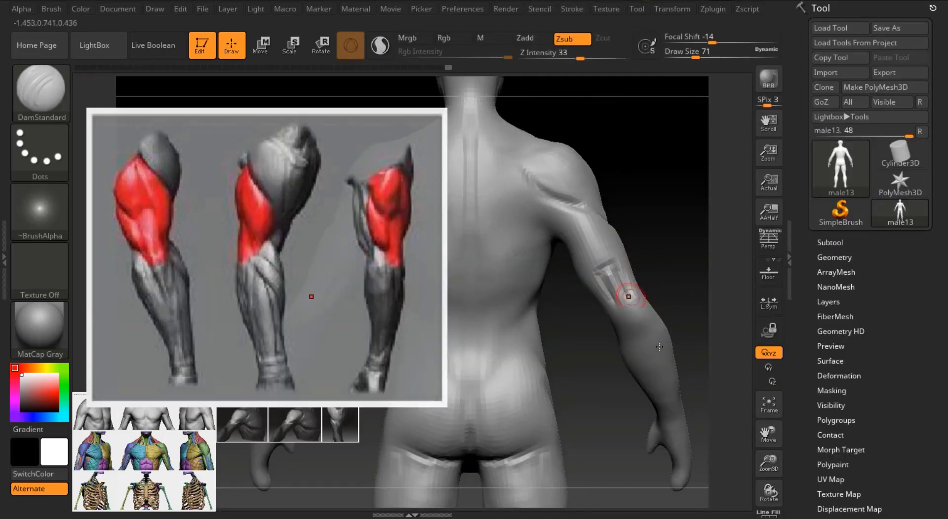
left_click_drag(691, 315, 640, 285)
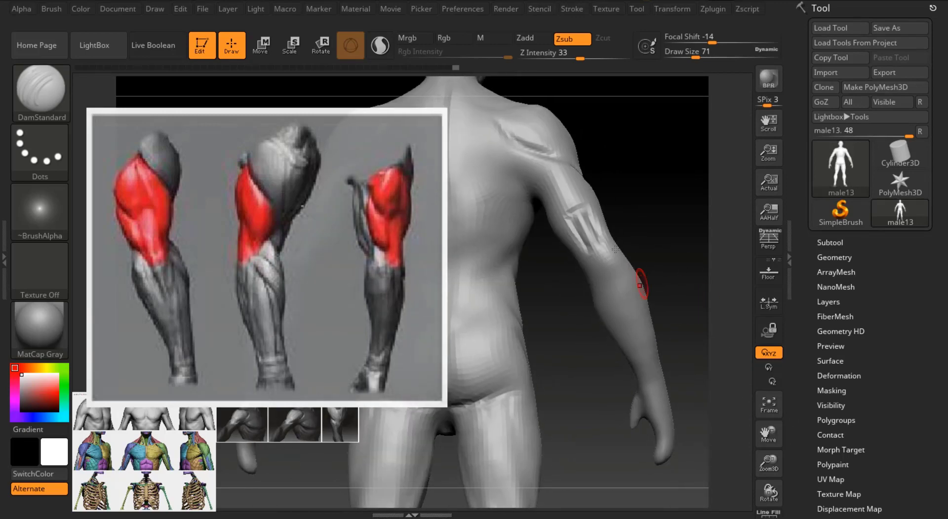
Build up the back of the upper arm around the triceps tendon with Clay at Z Intensity 35 and soften it with Smooth.
key("b")
key("c")
key("l")
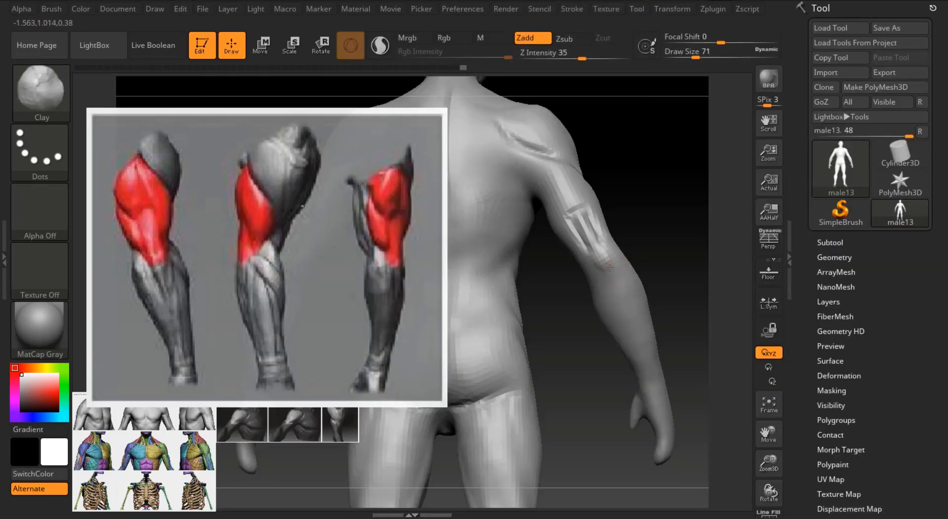
key("bracketright")
mouse_move(686, 267)
left_mouse_down()
mouse_move(642, 291)
mouse_move(683, 321)
mouse_move(658, 373)
left_mouse_up()
key("shift")
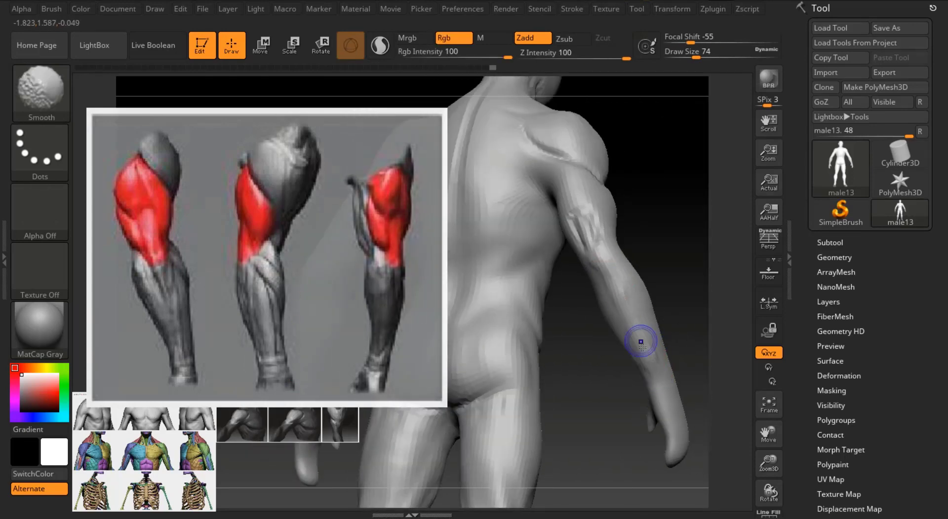
Carve the groove between the triceps heads from the deltoid down to the tendon with DamStandard at draw size 56.
left_click_drag(698, 191, 666, 129)
key("b")
key("c")
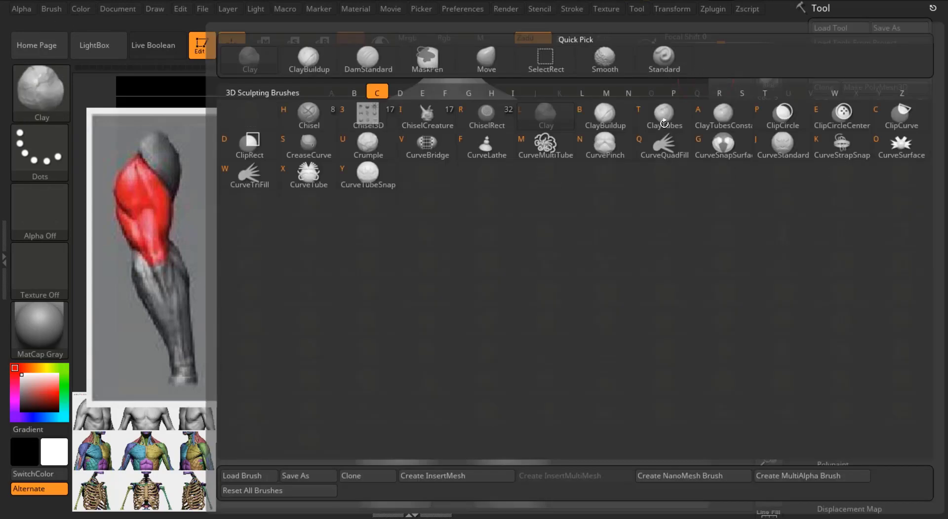
key("b")
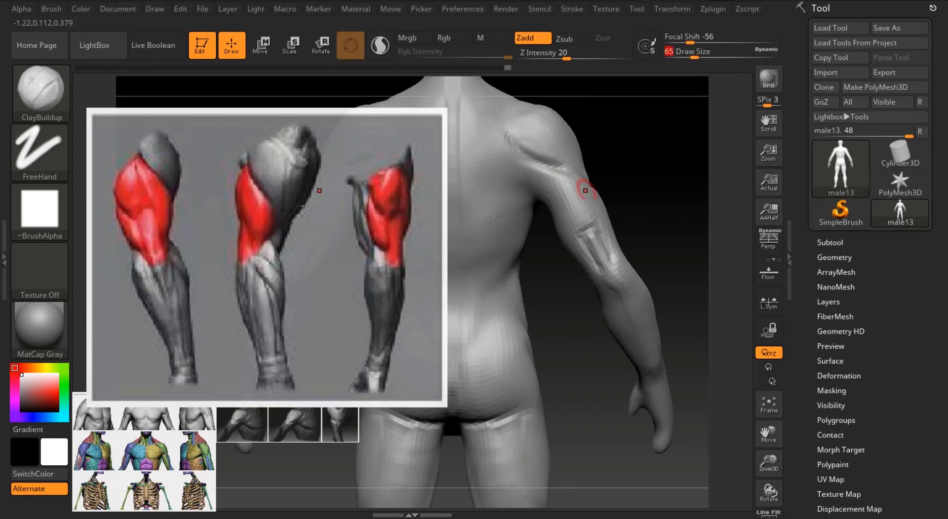
key("b")
key("d")
key("s")
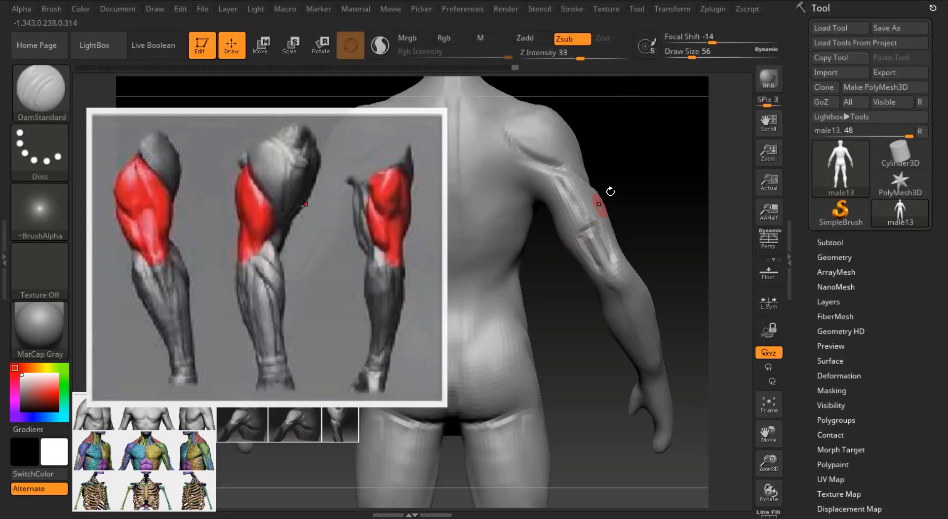
mouse_move(610, 191)
left_mouse_down()
mouse_move(568, 168)
mouse_move(677, 119)
left_mouse_up()
Build up the triceps heads from the back and side with ClayBuildup at Z Intensity 20 and draw size 124.
key("b")
key("c")
key("b")
left_click(698, 56)
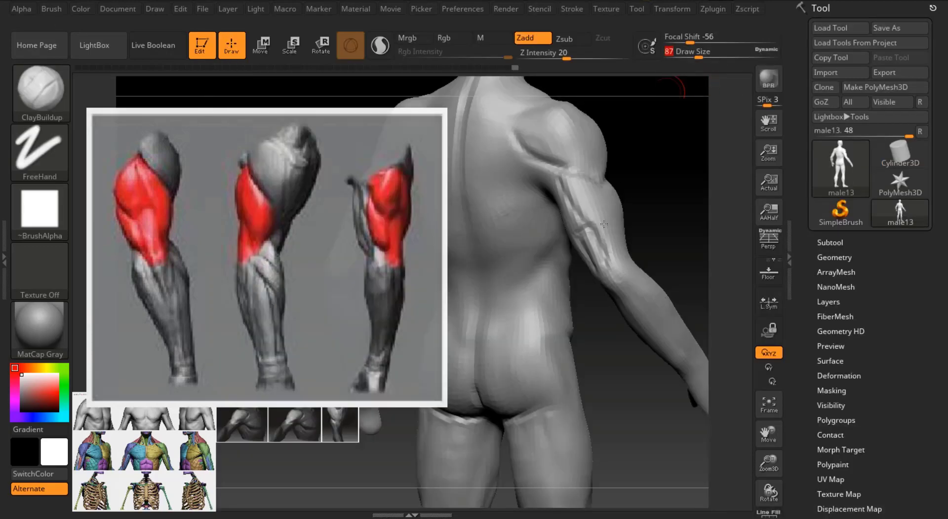
left_click(705, 55)
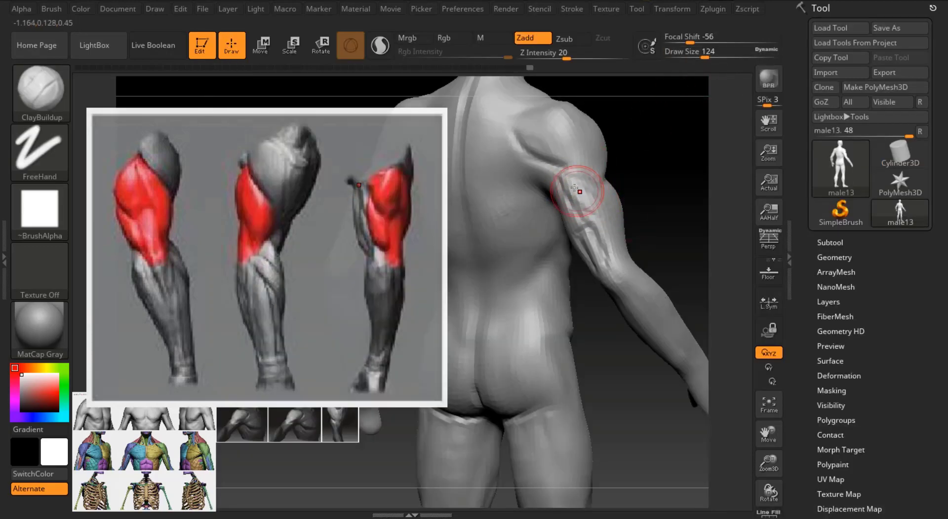
left_click_drag(662, 180, 599, 218)
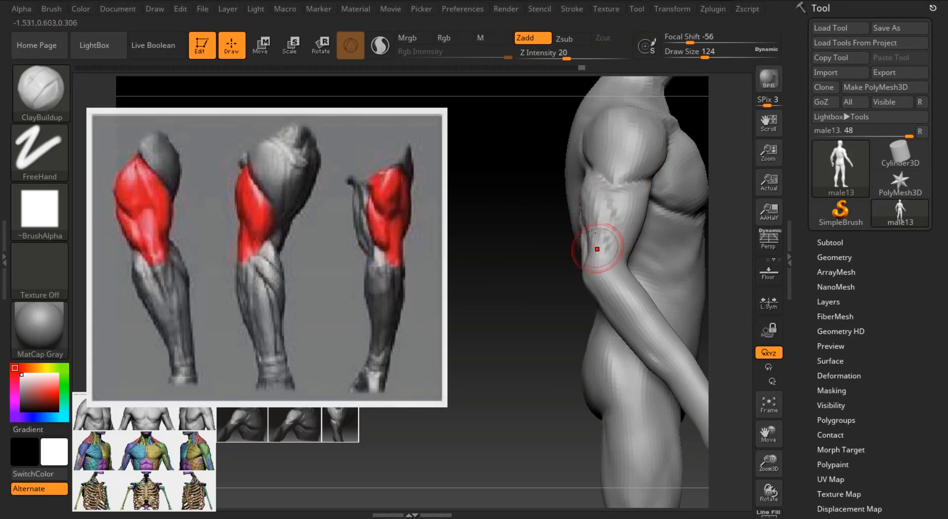
left_click_drag(532, 282, 597, 269)
mouse_move(557, 208)
left_mouse_down()
mouse_move(562, 242)
mouse_move(585, 259)
left_mouse_up()
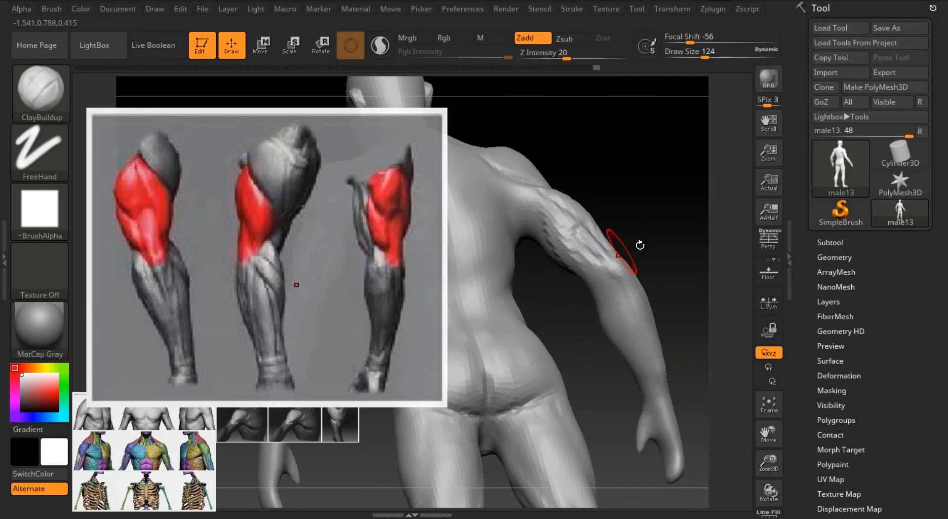
mouse_move(638, 246)
left_mouse_down()
mouse_move(658, 196)
mouse_move(632, 200)
left_mouse_up()
left_click_drag(561, 223, 598, 259)
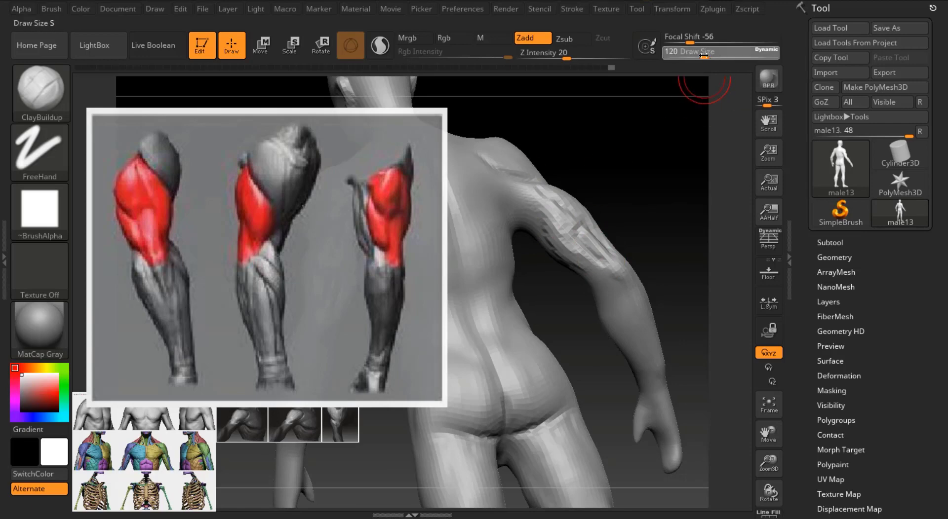
Refine the inner and outer triceps volumes below the deltoid with ClayBuildup at draw size 97.
left_click_drag(705, 57, 699, 57)
left_click_drag(537, 183, 547, 233)
mouse_move(632, 210)
left_mouse_down()
mouse_move(547, 212)
mouse_move(554, 250)
left_mouse_up()
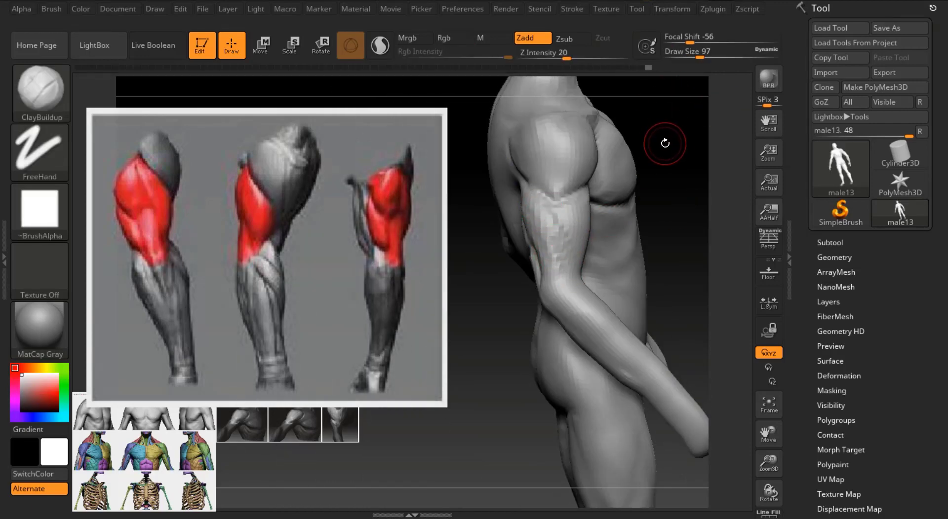
left_click_drag(617, 141, 675, 151)
mouse_move(618, 266)
left_mouse_down()
mouse_move(627, 228)
mouse_move(546, 212)
mouse_move(570, 224)
left_mouse_up()
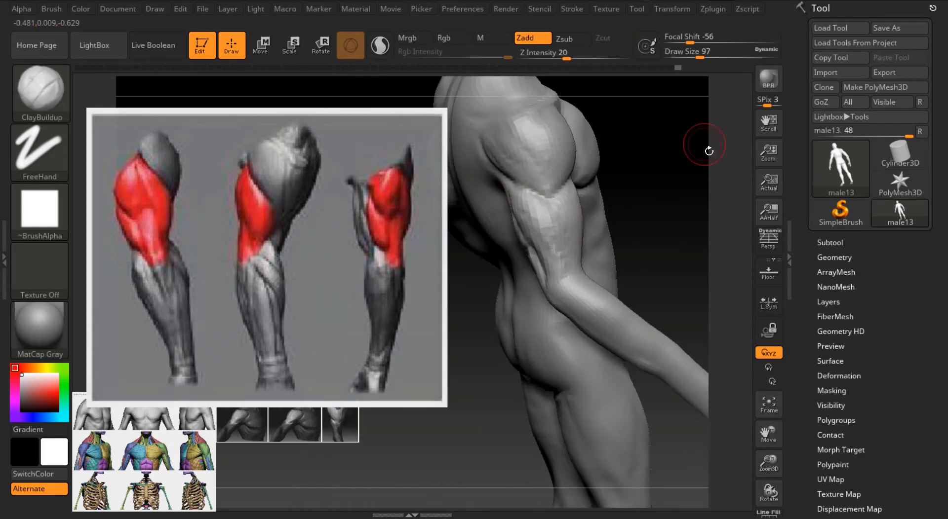
left_click_drag(709, 150, 543, 224)
left_click_drag(684, 217, 577, 215)
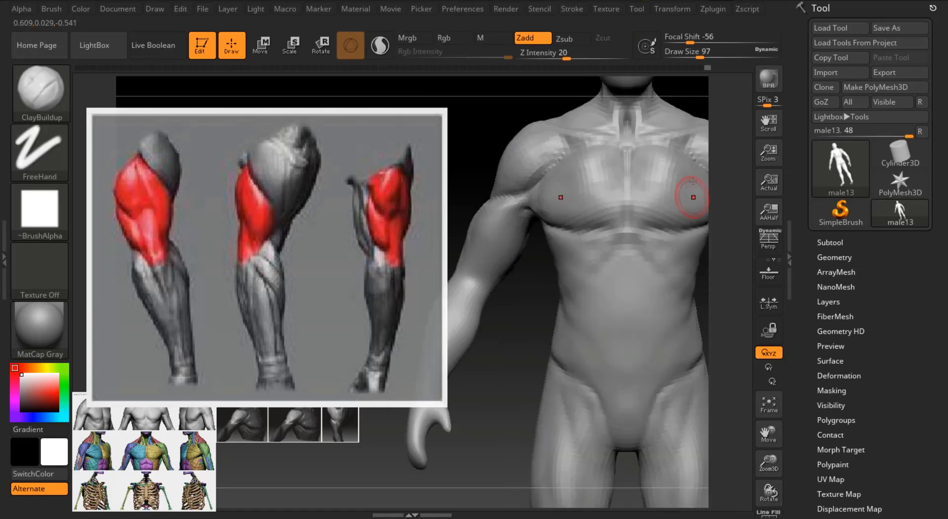
Import deltoidsculpting2bicep.JPG as a texture and add it to Spotlight as an arm reference.
left_click(604, 9)
left_click(637, 27)
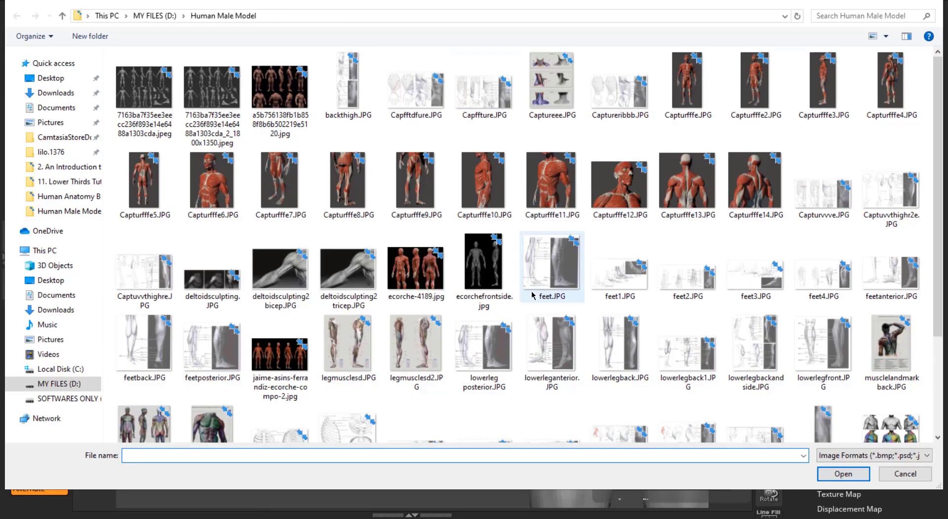
left_click(280, 272)
left_click(843, 474)
left_click(606, 9)
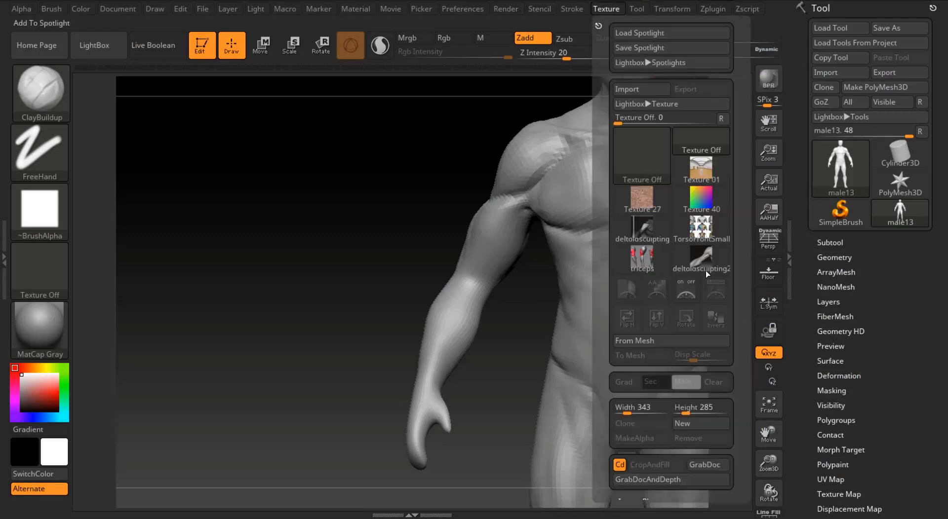
left_click(705, 270)
left_click(452, 199)
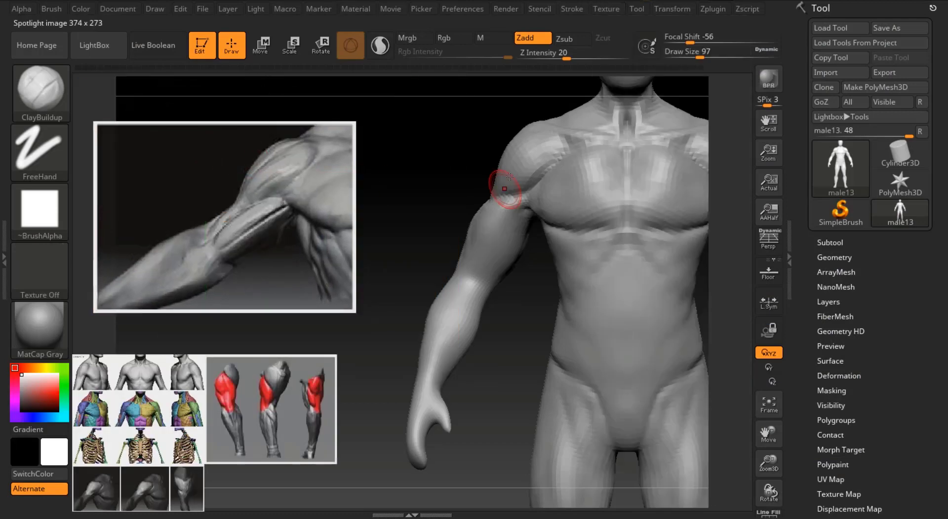
Carve the grooves outlining the biceps on the upper arm with the DamStandard brush.
left_click_drag(431, 212, 537, 213)
key("b")
key("d")
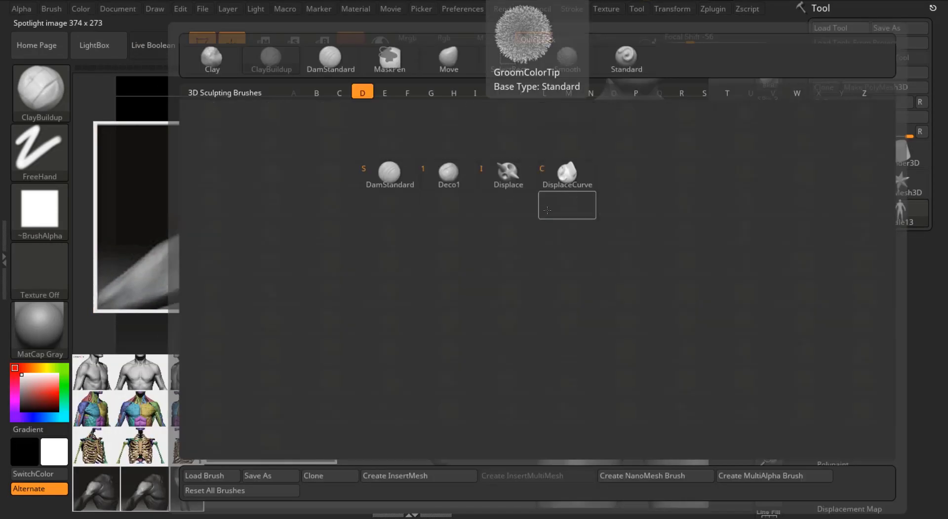
key("s")
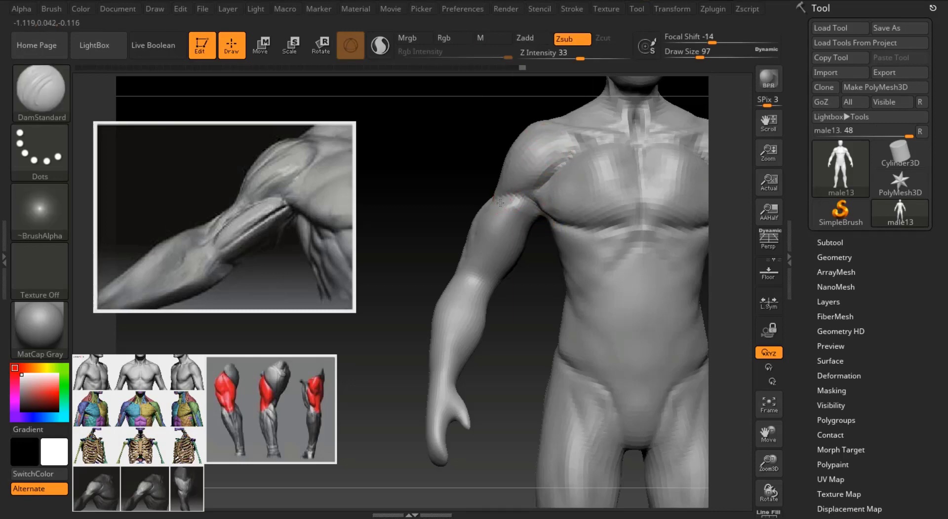
right_click_drag(494, 223, 538, 236)
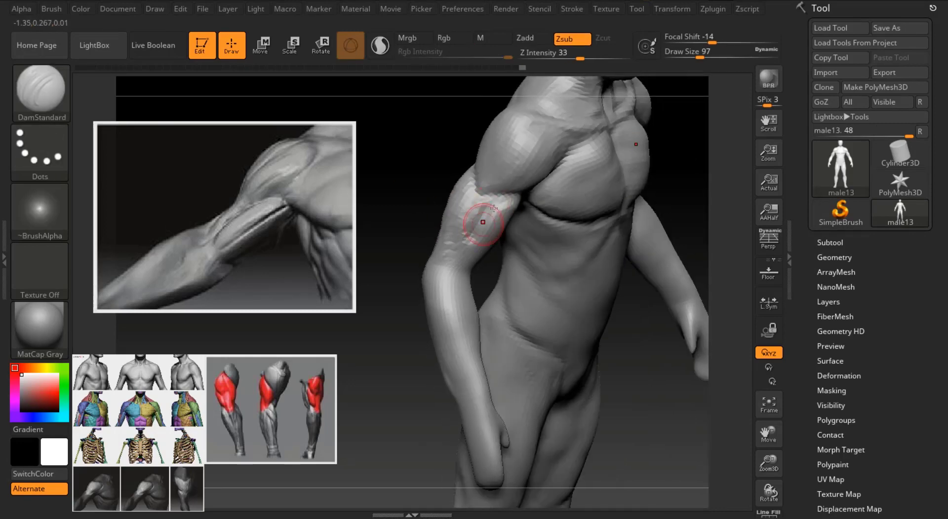
left_click_drag(490, 206, 464, 251)
right_click_drag(465, 251, 521, 220)
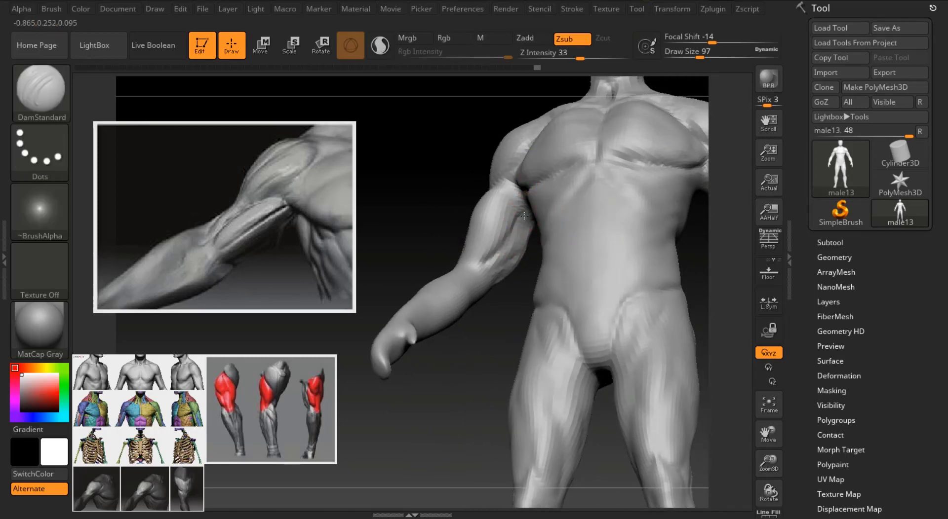
right_click_drag(508, 249, 459, 253)
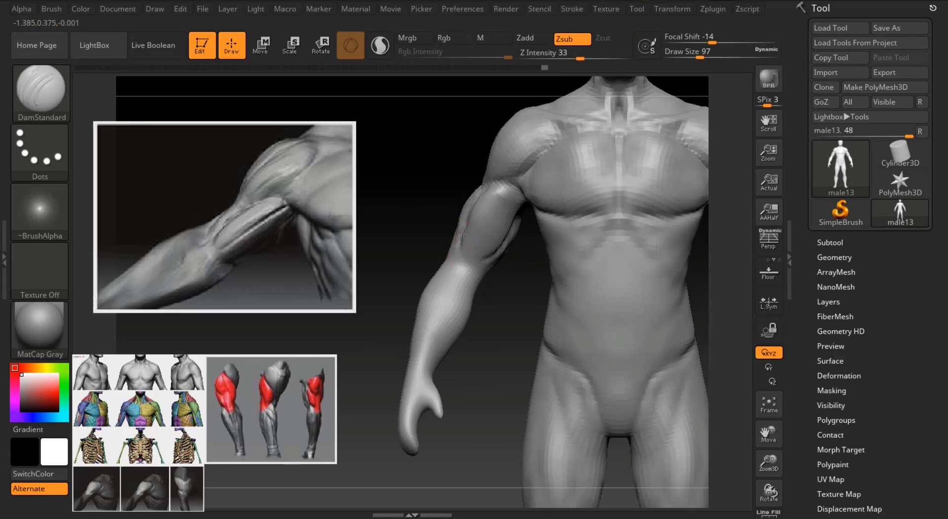
right_click_drag(419, 196, 508, 233)
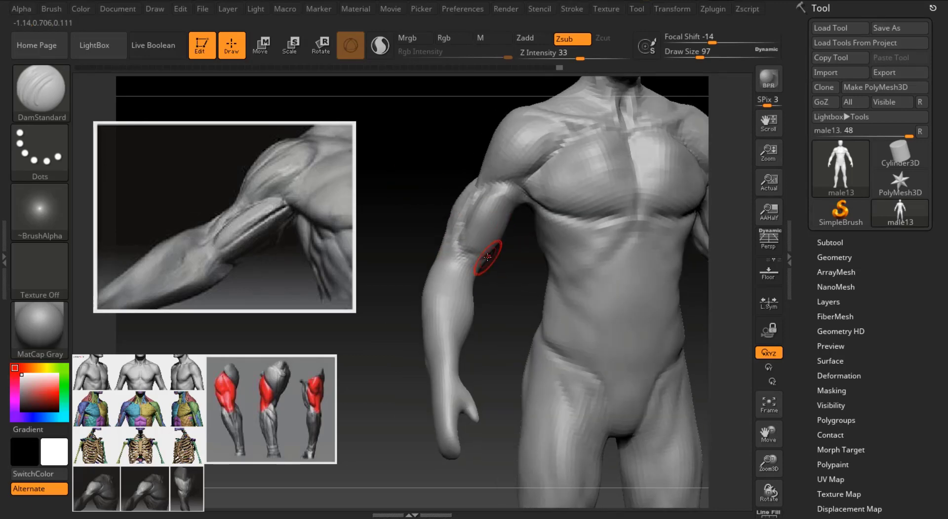
Add volume to the biceps on the front of the upper arm with the ClayBuildup brush.
key("b")
key("c")
key("b")
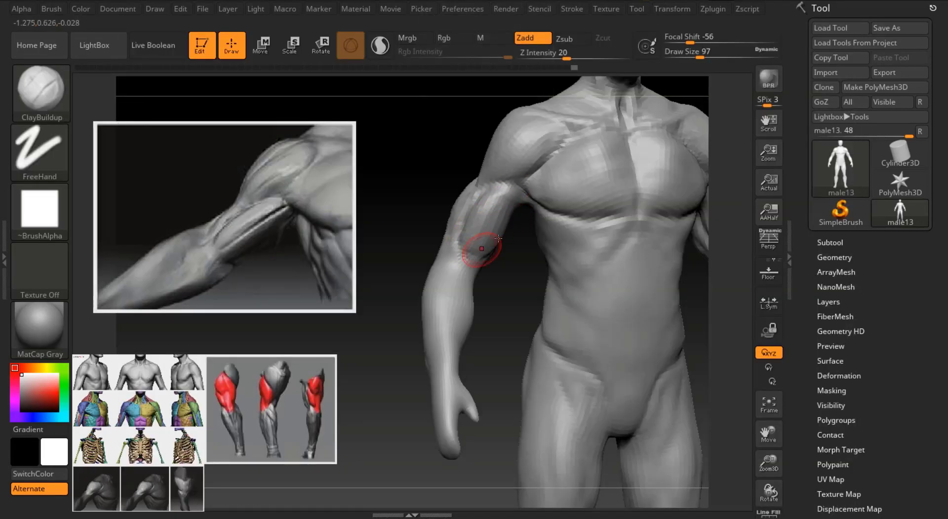
mouse_move(497, 239)
right_mouse_down()
mouse_move(521, 216)
mouse_move(474, 227)
right_mouse_up()
Adjust the shape of the upper arm with the Move brush at draw size 149.
key("b")
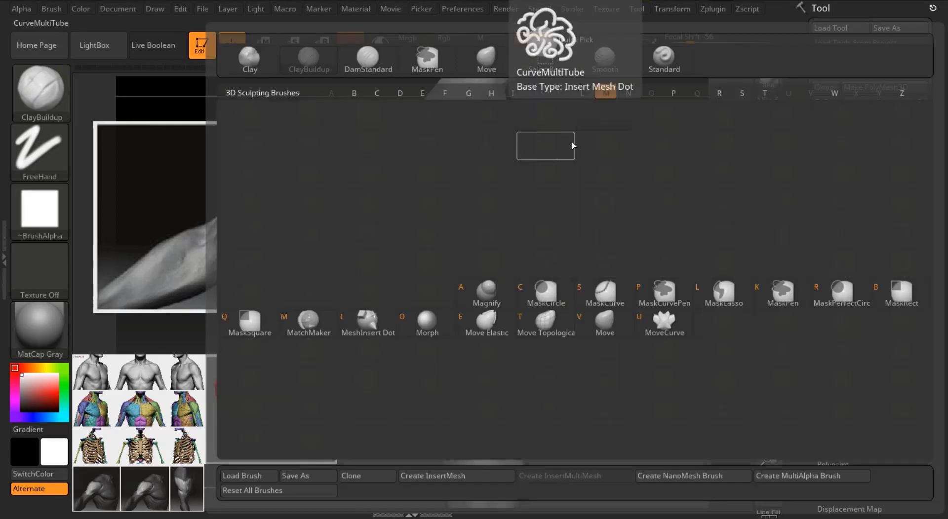
key("m")
key("v")
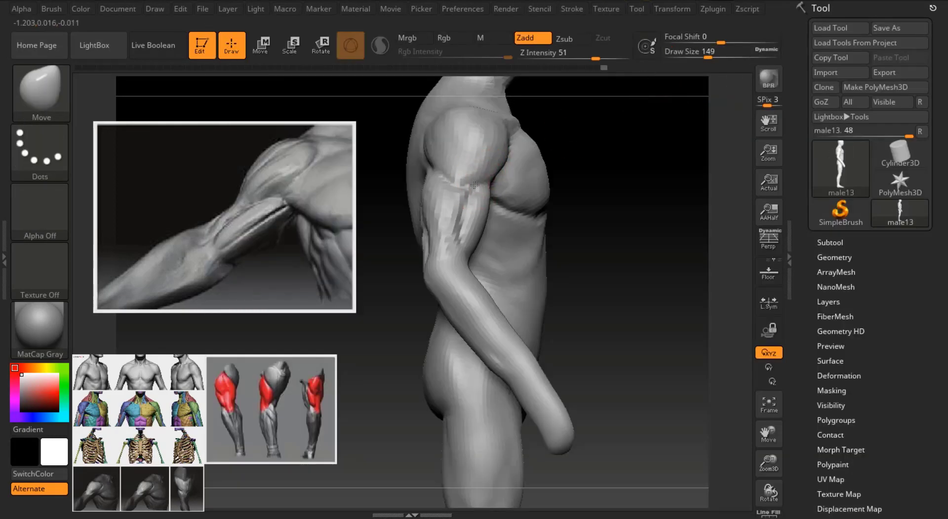
left_click_drag(612, 244, 446, 220)
Build up the inner upper arm and the triceps on the back of the arm with the ClayBuildup brush.
key("b")
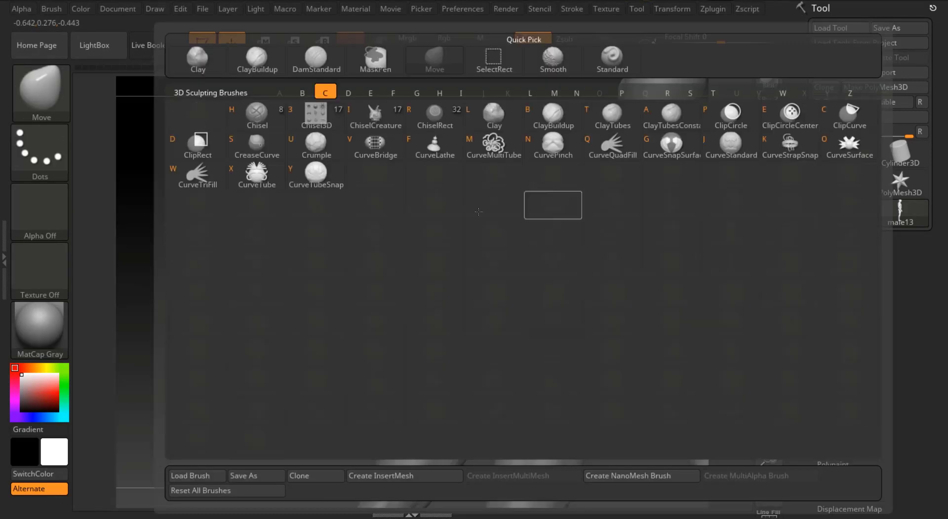
key("c")
key("b")
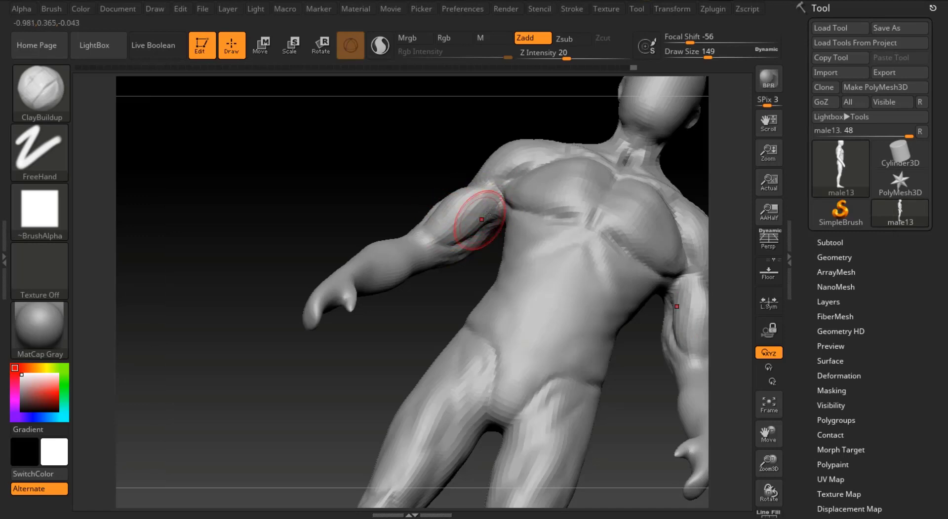
left_click_drag(449, 229, 469, 212, "shift")
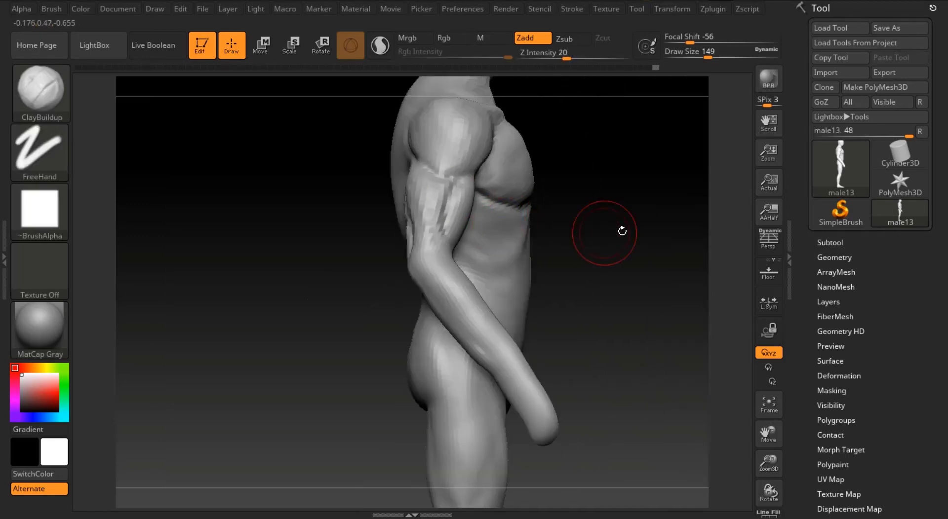
left_click_drag(628, 188, 648, 169, "shift")
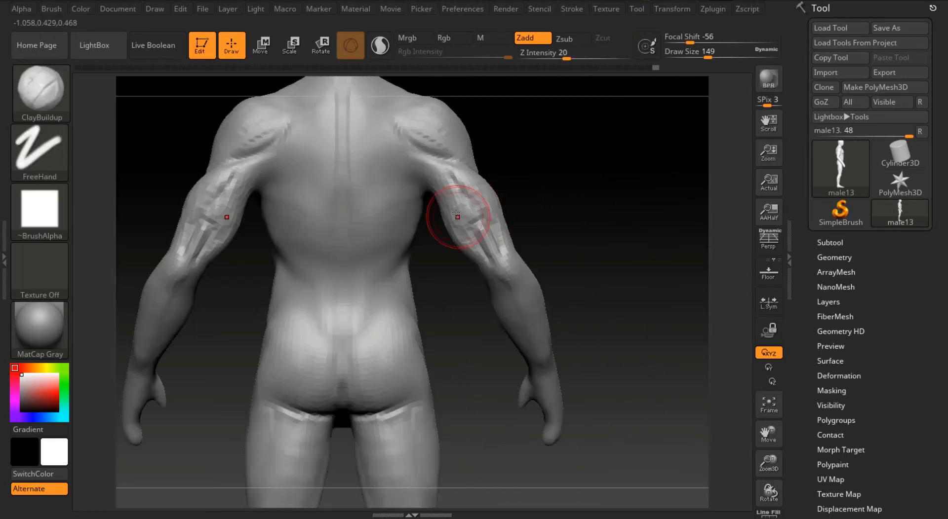
right_click_drag(455, 213, 467, 182)
right_click_drag(499, 248, 502, 198)
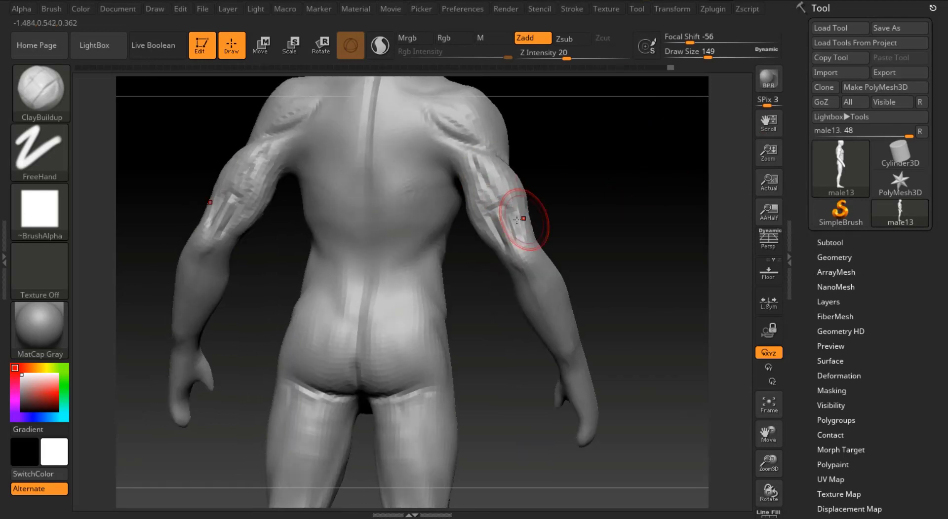
left_click_drag(601, 189, 476, 185)
Smooth the clay strokes over the triceps on the back of the upper arm.
key("shift")
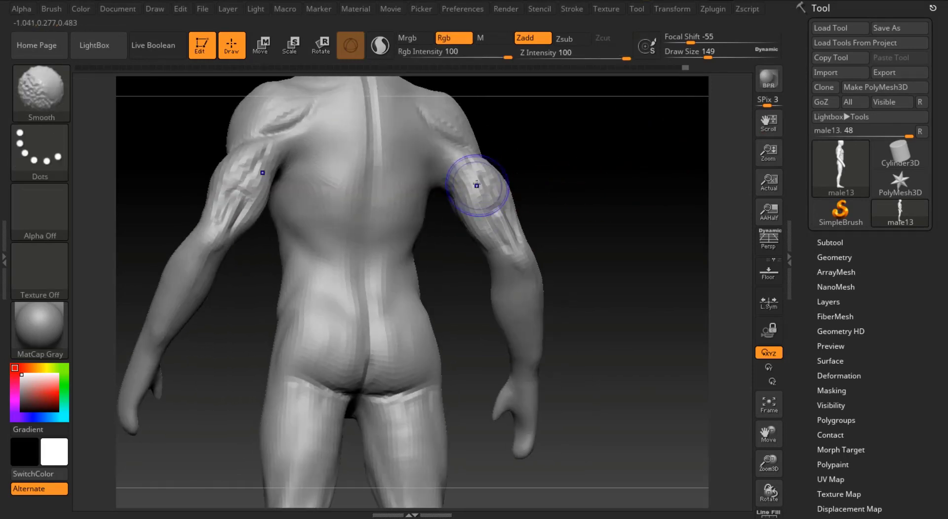
left_click_drag(609, 171, 486, 173, "shift")
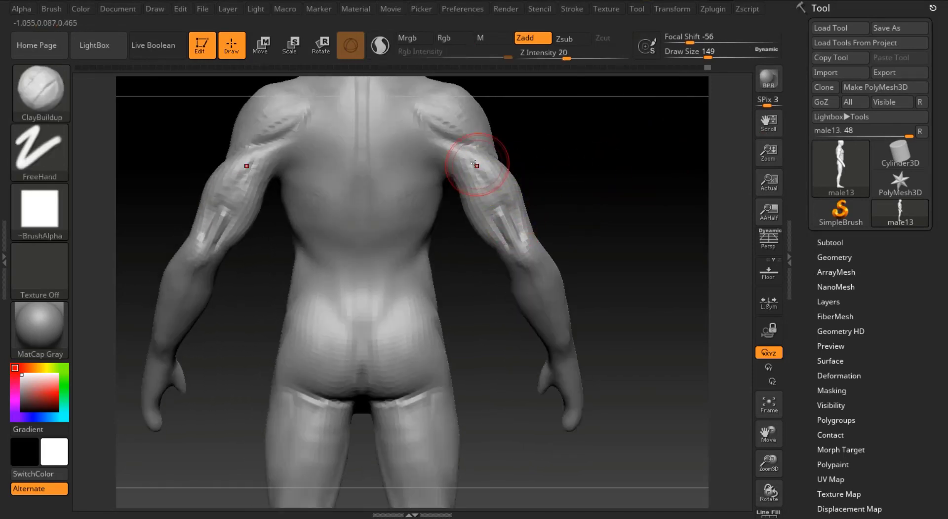
right_click_drag(515, 256, 463, 195)
left_click_drag(617, 210, 556, 217)
left_click_drag(474, 194, 495, 240, "shift")
mouse_move(600, 187)
left_mouse_down()
mouse_move(654, 179)
mouse_move(617, 183)
left_mouse_up()
mouse_move(501, 220)
left_mouse_down("shift")
mouse_move(481, 186)
mouse_move(498, 212)
left_mouse_up("shift")
Define the triceps tendon above the elbow with the DamStandard brush at draw size 59 and soften its edges.
left_click_drag(707, 53, 692, 53)
key("b")
key("d")
key("s")
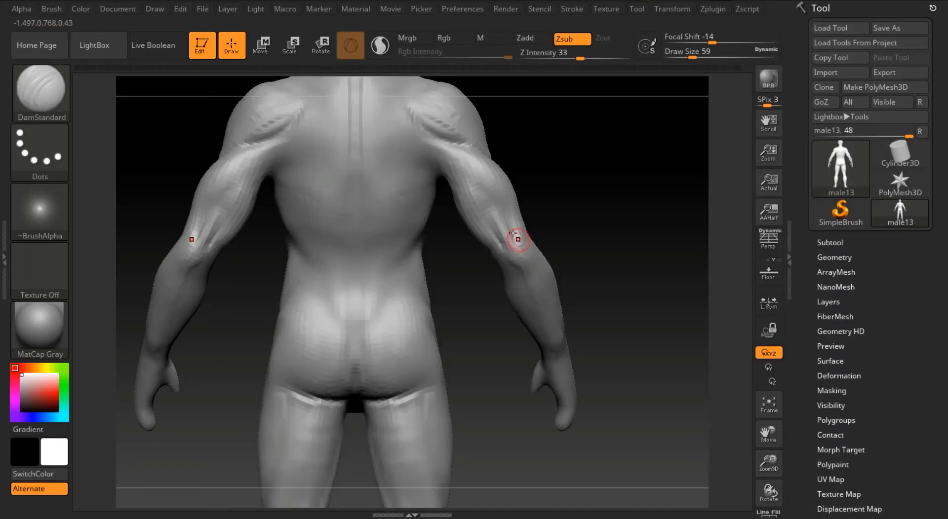
left_click_drag(523, 242, 514, 210, "shift")
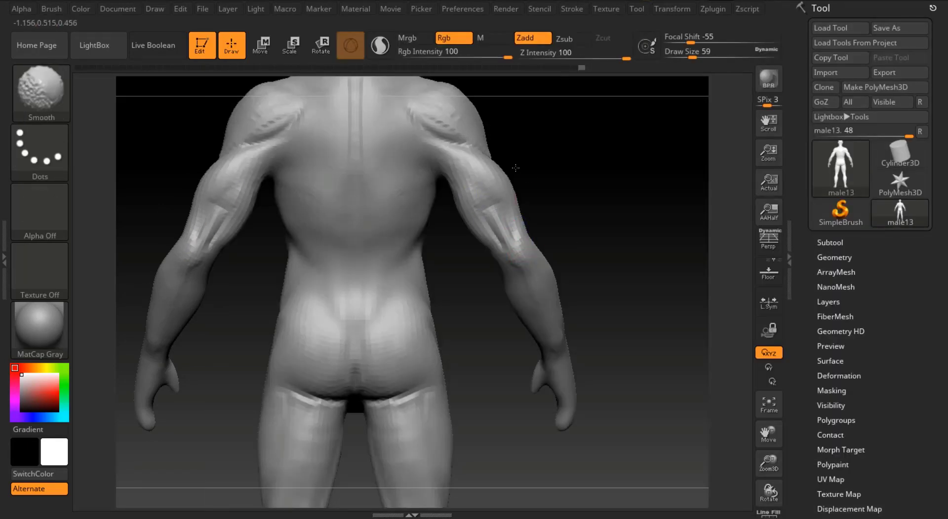
Smooth the rough strokes on the rear deltoids at the back of the shoulders with draw size 192.
left_click_drag(715, 237, 704, 342, "alt")
left_click_drag(693, 53, 714, 54)
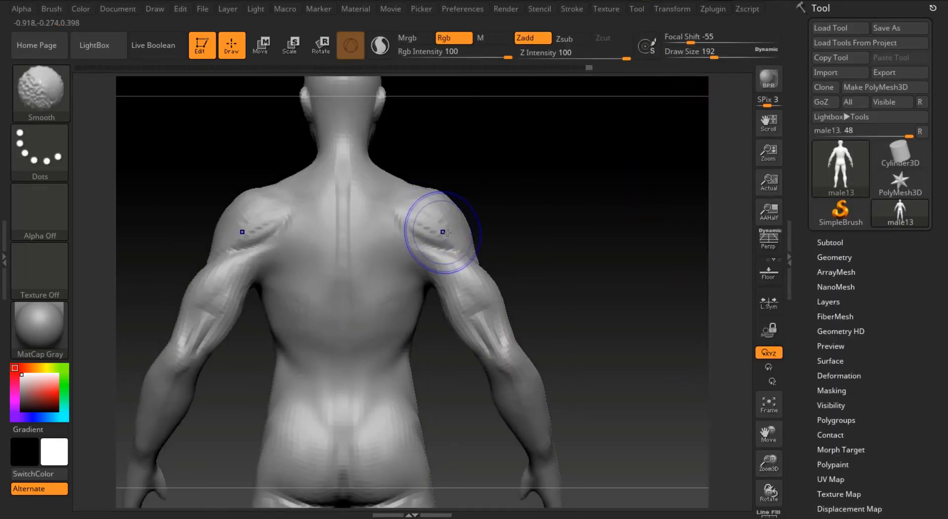
mouse_move(620, 190)
left_mouse_down()
mouse_move(645, 134)
mouse_move(600, 190)
mouse_move(530, 178)
left_mouse_up()
left_click_drag(768, 462, 768, 482)
Save the sculpt as a new tool file named male14.ZTL in the Human Male Model folder.
left_click(886, 28)
left_click(144, 158)
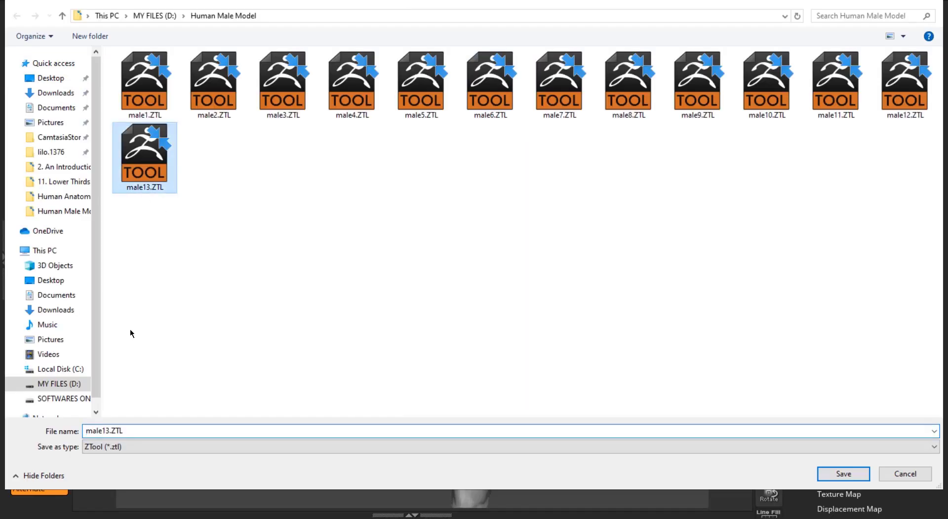
left_click(118, 430)
left_click(109, 431)
key("BackSpace")
type("4")
key("Return")
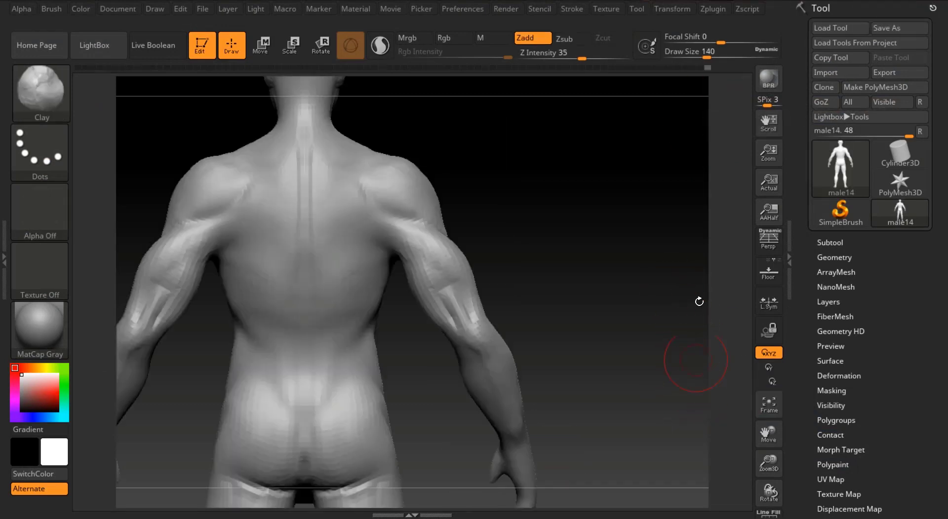
Refine the silhouette of the shoulders and arms from the front with the Move brush at draw size 172.
mouse_move(621, 269)
left_mouse_down()
mouse_move(551, 275)
mouse_move(632, 237)
left_mouse_up()
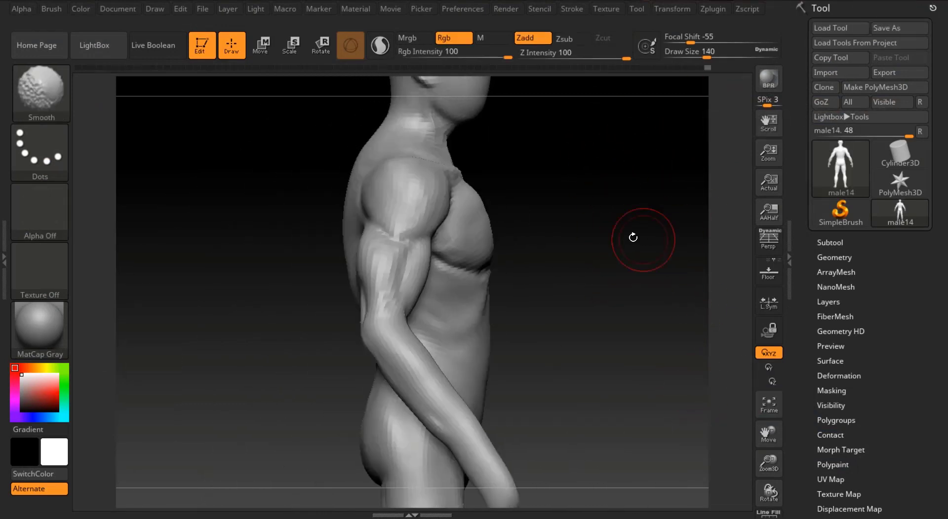
left_click_drag(677, 59, 676, 58)
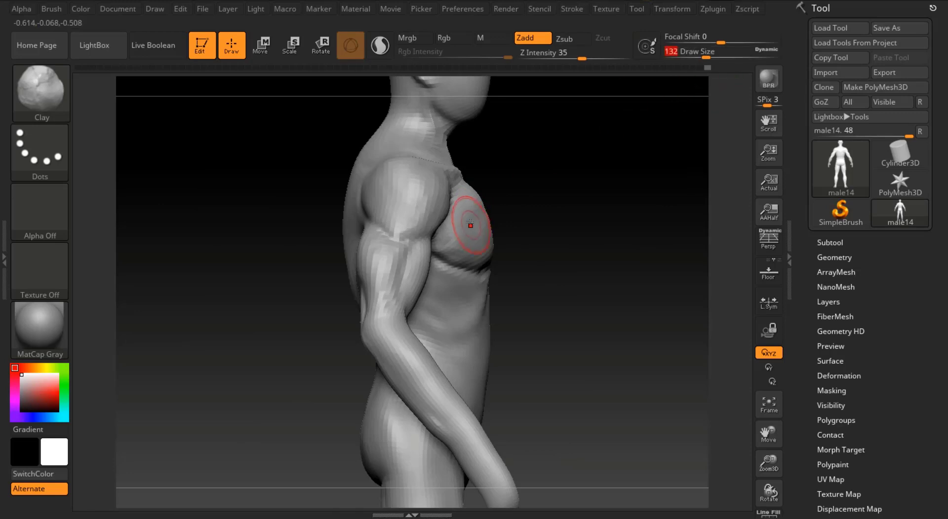
key("b")
key("m")
key("v")
left_click_drag(601, 204, 543, 212, "shift")
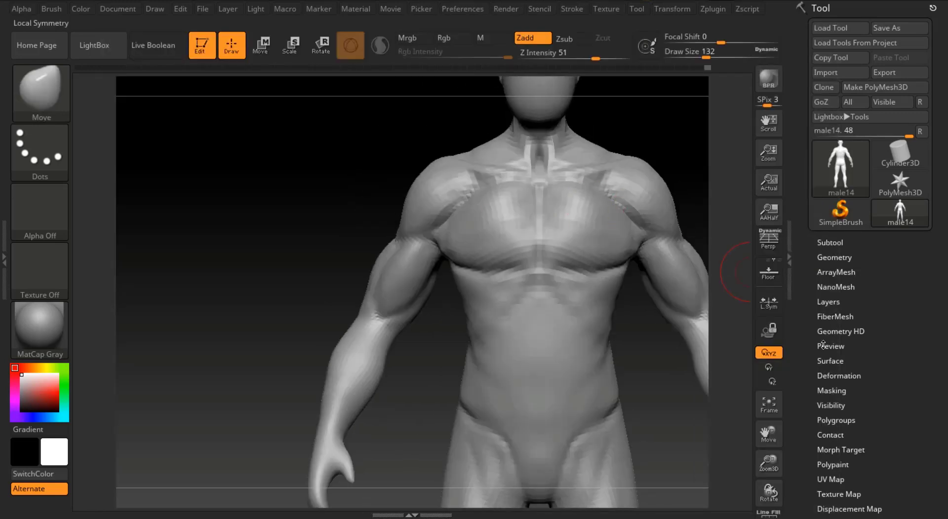
left_click(767, 406)
left_click_drag(770, 463, 771, 477)
left_click_drag(768, 434, 768, 481)
left_click_drag(706, 55, 711, 55)
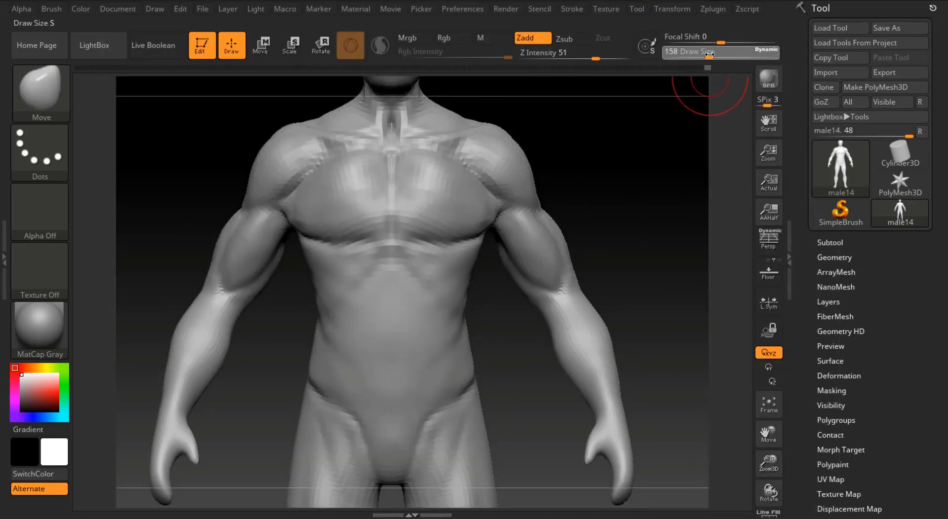
left_click_drag(656, 212, 619, 217)
mouse_move(636, 153)
left_mouse_down()
mouse_move(586, 212)
mouse_move(635, 211)
left_mouse_up()
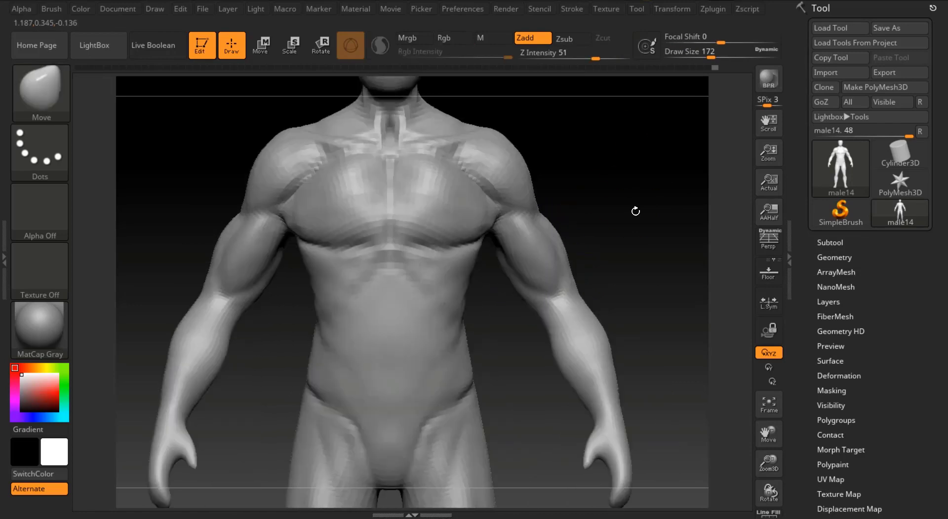
Search the Human Male Model folder for "fore" and import forearmview.JPG as a texture.
left_click_drag(770, 435, 752, 395)
left_click(606, 9)
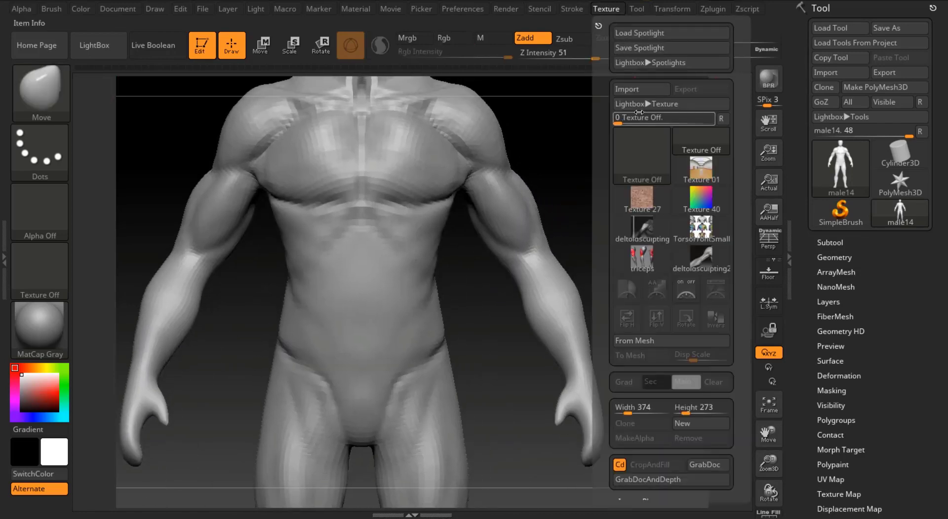
left_click(633, 90)
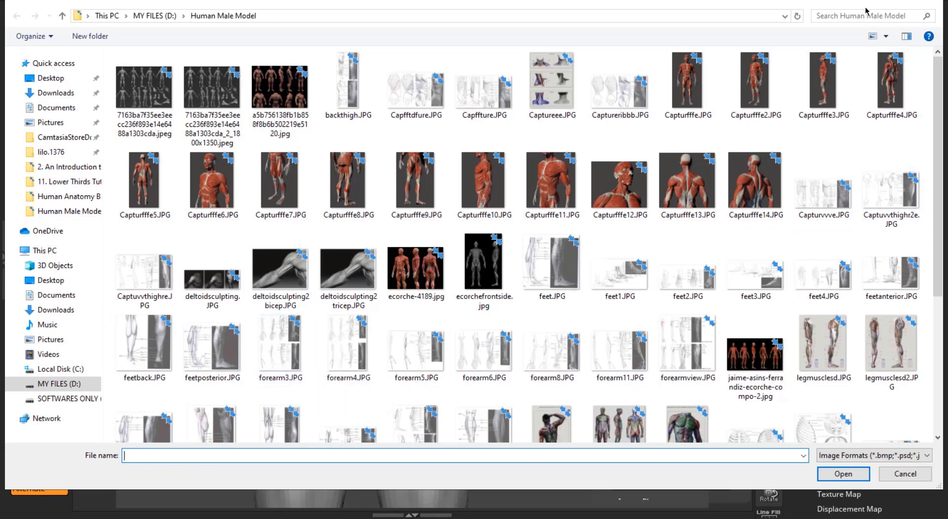
left_click(842, 16)
type("fore")
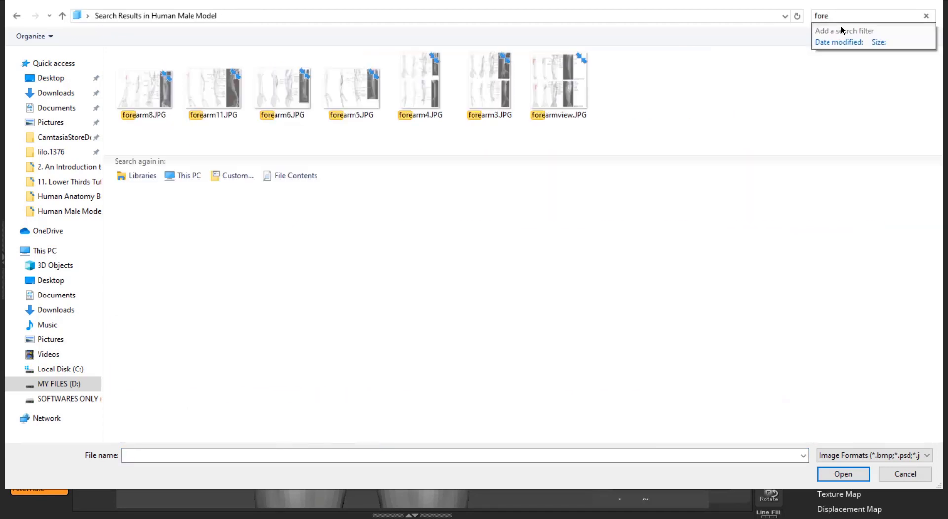
left_click(558, 86)
left_click(829, 476)
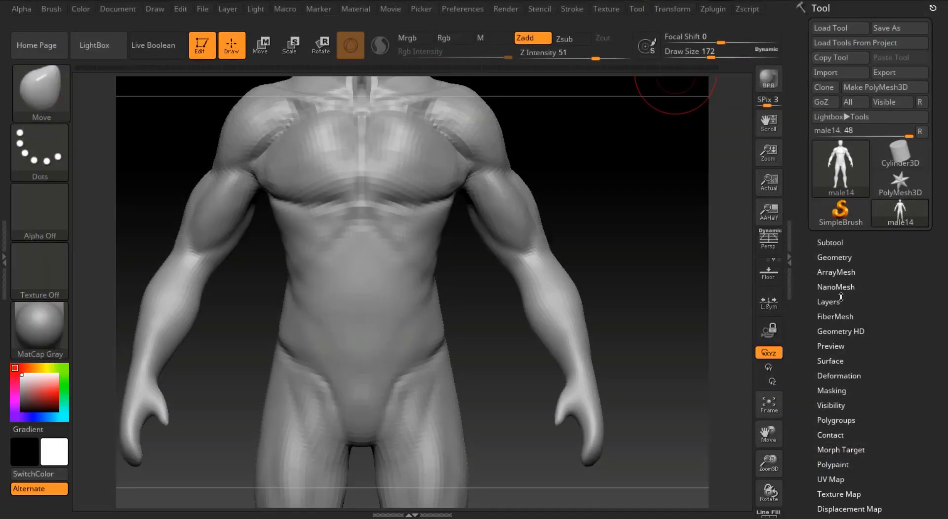
Add the forearm view texture to Spotlight, place it beside the figure, and return to sculpting.
left_click(605, 9)
left_click(642, 287)
left_click(713, 318)
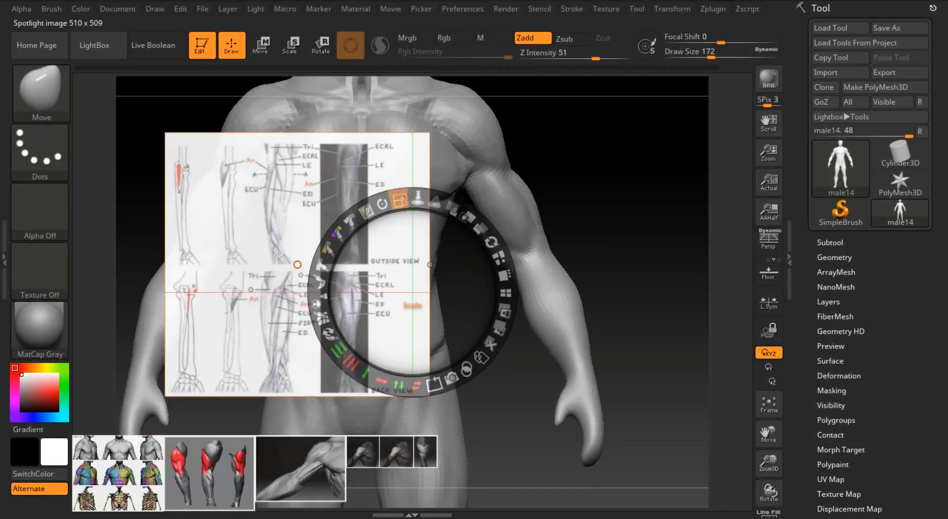
left_click_drag(207, 232, 161, 211)
key("z")
Try to isolate the arm with a rectangular visibility selection.
left_click_drag(578, 172, 701, 192)
left_click_drag(740, 430, 746, 415)
left_click_drag(677, 224, 726, 337)
left_click_drag(508, 125, 693, 458, "ctrl+shift")
left_click(701, 353, "ctrl+shift")
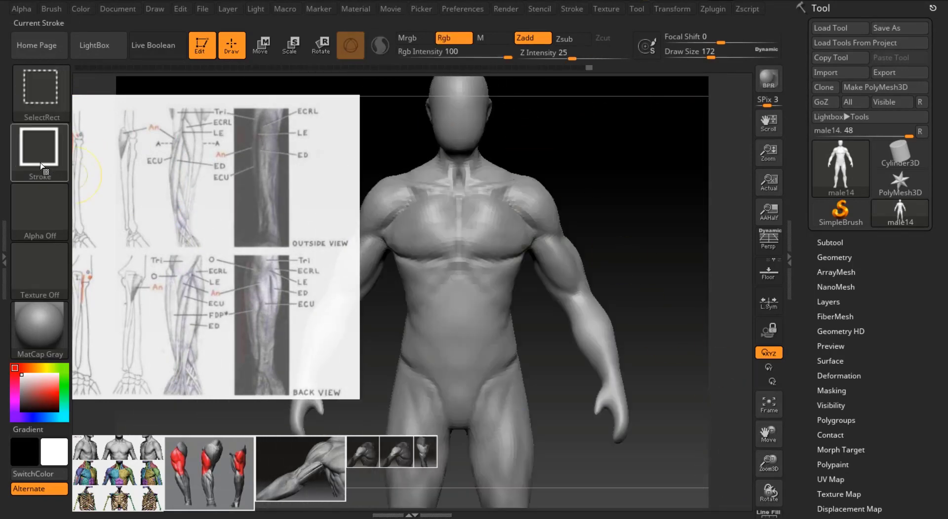
Isolate both arms by hiding the head, torso and legs with rectangular visibility selections.
left_click(43, 169, "ctrl+shift")
left_click(232, 158, "ctrl+shift")
mouse_move(643, 146)
left_mouse_down("ctrl+shift")
mouse_move(490, 165)
mouse_move(487, 243)
mouse_move(634, 464)
left_mouse_up("ctrl+shift")
left_click(621, 128, "ctrl+shift")
mouse_move(672, 148)
left_mouse_down("ctrl+shift")
mouse_move(501, 138)
mouse_move(506, 217)
mouse_move(592, 466)
mouse_move(607, 464)
left_mouse_up("ctrl+shift")
mouse_move(652, 296)
left_mouse_down("alt")
mouse_move(683, 245)
mouse_move(628, 166)
left_mouse_up("alt")
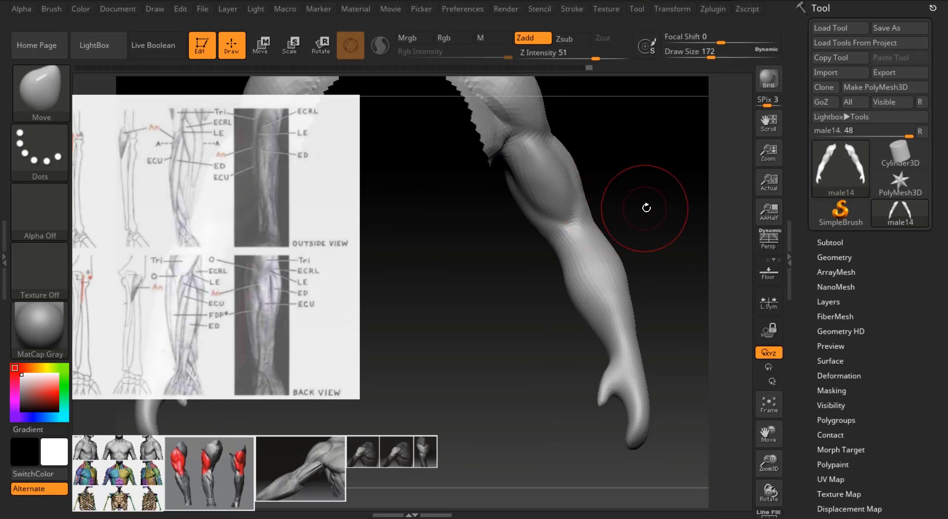
Adjust the forearm's outline from the side with the Move brush at draw size 207.
left_click_drag(645, 212, 619, 289)
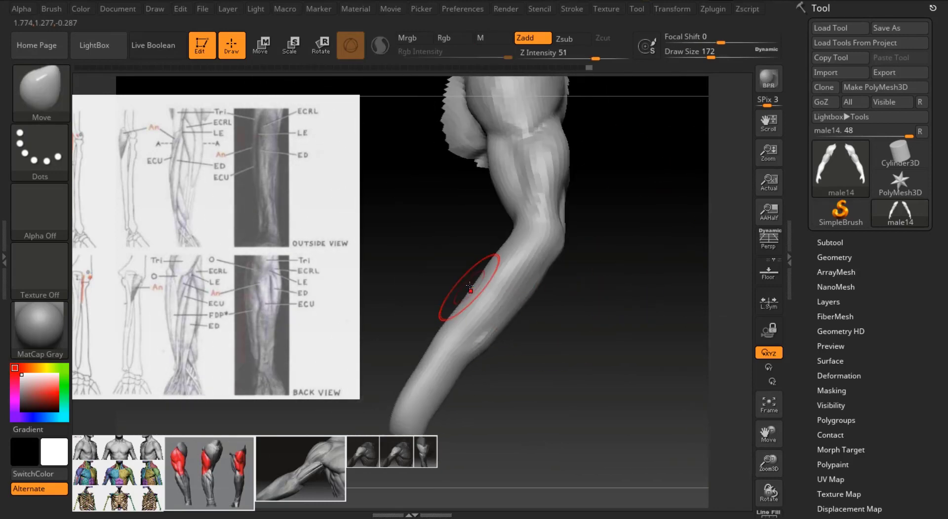
left_click_drag(710, 57, 715, 57)
mouse_move(592, 291)
left_mouse_down()
mouse_move(642, 336)
mouse_move(601, 329)
left_mouse_up()
Hide the Spotlight references and import forearm3.JPG as a texture.
key("shift+z")
left_click(605, 8)
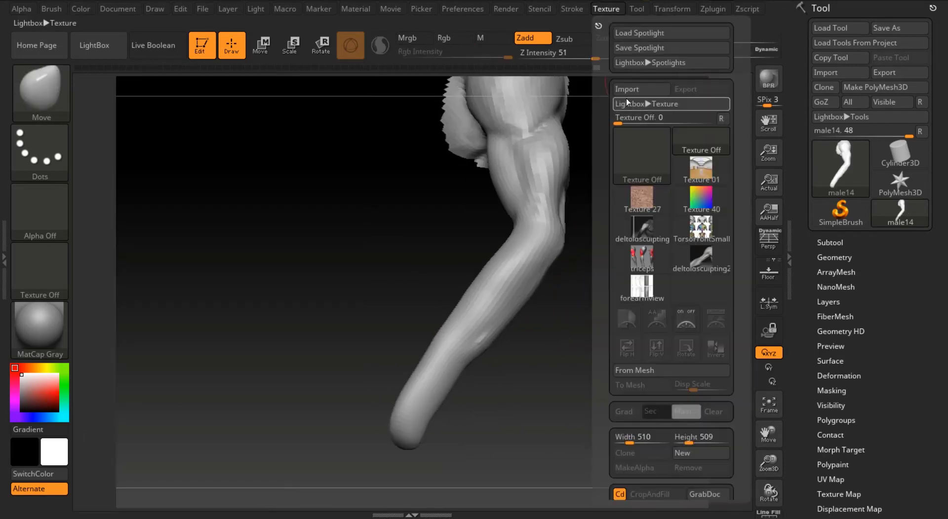
left_click(628, 89)
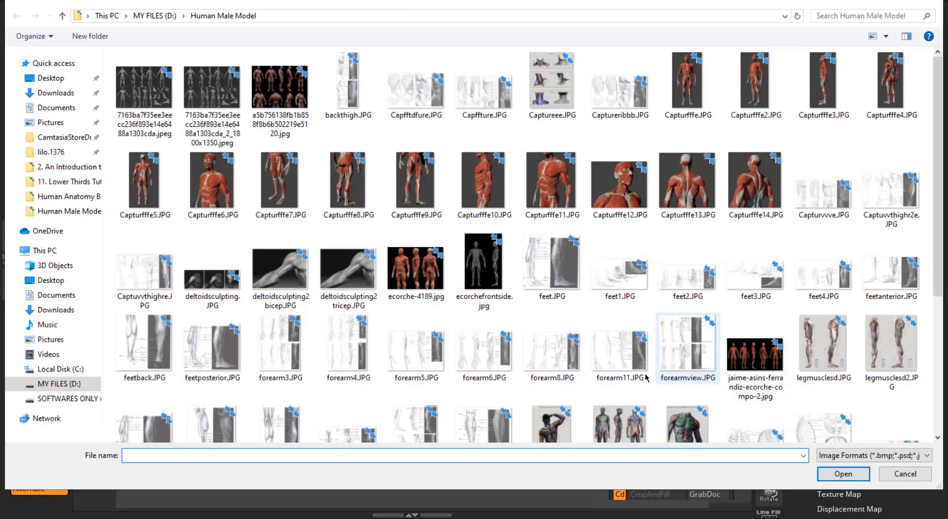
left_click(280, 348)
left_click(839, 479)
Add the forearm3 texture to Spotlight, place it beside the arm, and return to sculpting.
left_click(615, 10)
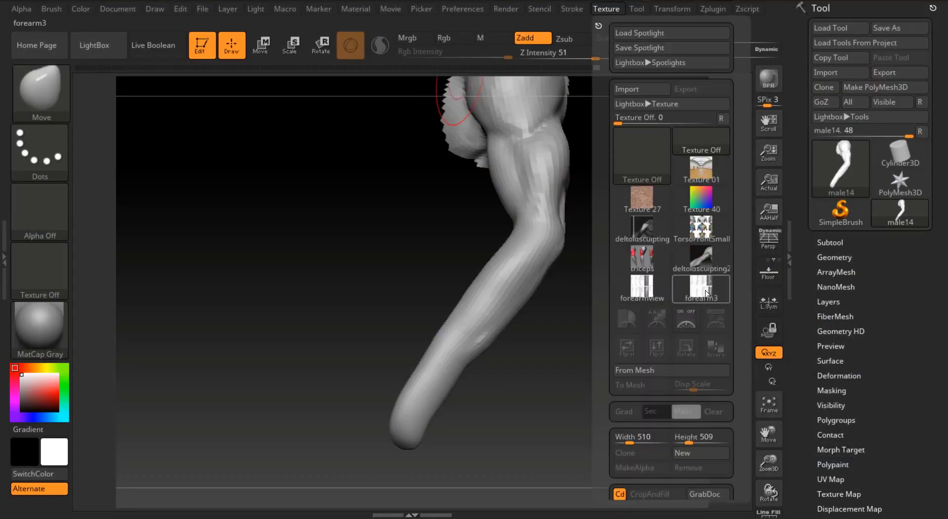
left_click(700, 288)
left_click(624, 346)
key("z")
left_click_drag(678, 269, 626, 268)
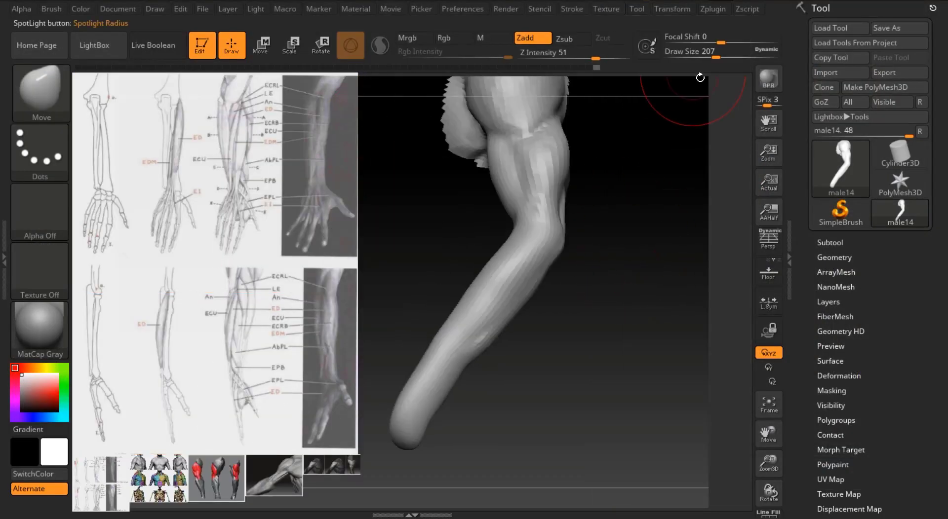
Carve long grooves between the extensor muscles on the back of the forearm with the DamStandard brush at draw size 74.
left_click(704, 55)
left_click_drag(660, 214, 774, 225)
mouse_move(687, 318)
left_mouse_down()
mouse_move(650, 282)
mouse_move(788, 425)
left_mouse_up()
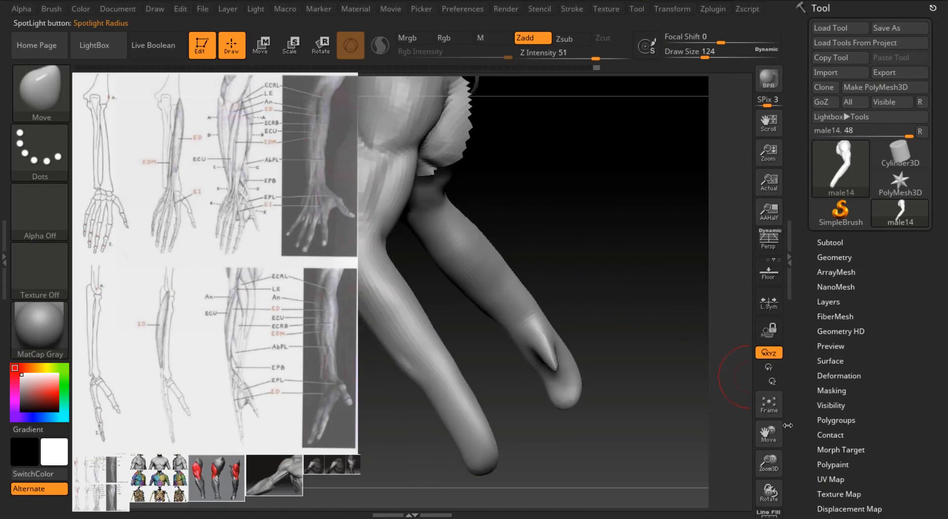
left_click_drag(585, 398, 711, 331, "alt")
left_click(696, 55)
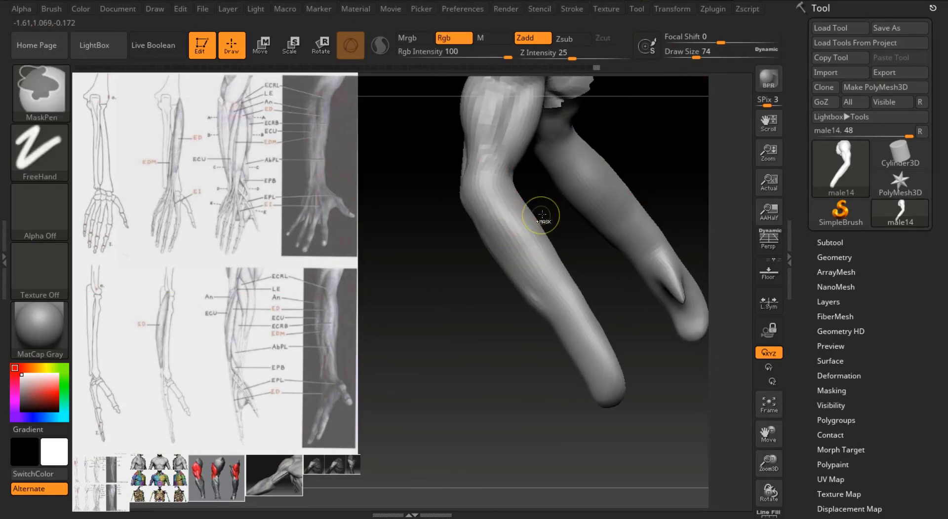
key("b")
key("d")
key("s")
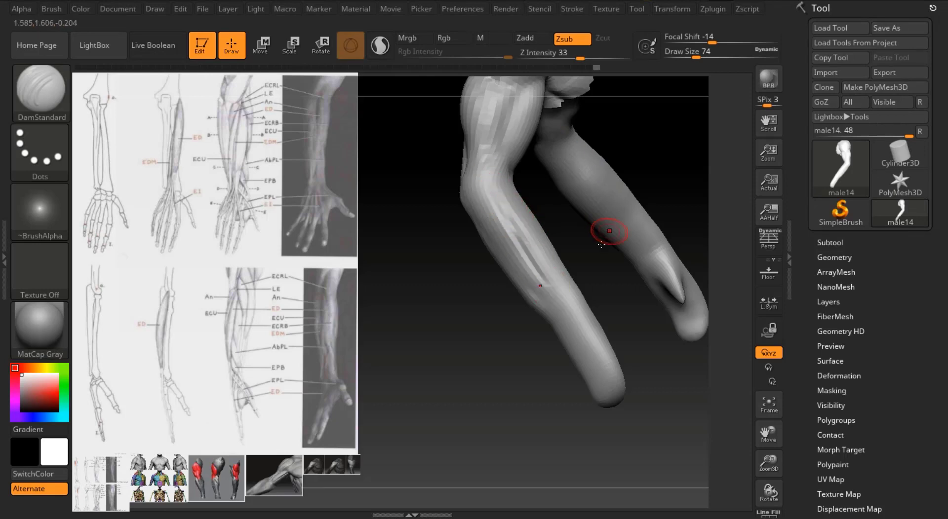
mouse_move(601, 245)
left_mouse_down()
mouse_move(571, 255)
mouse_move(614, 254)
left_mouse_up()
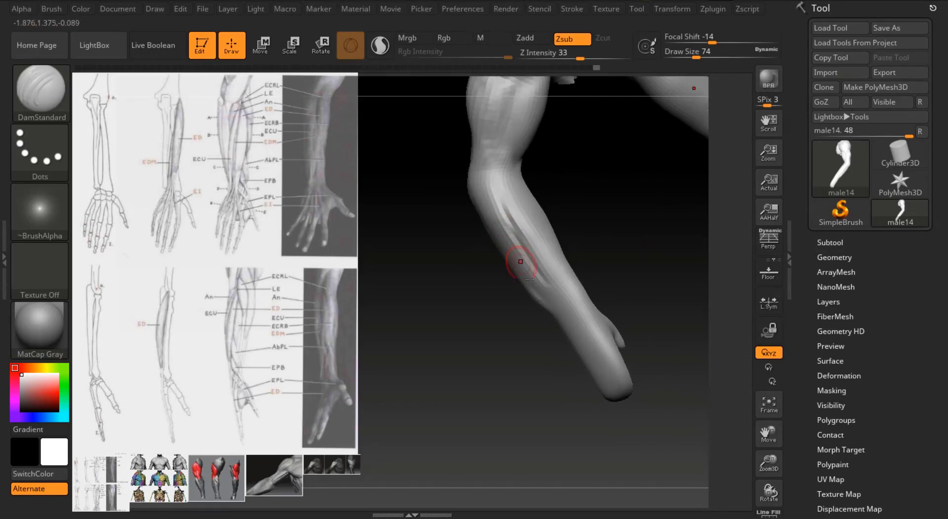
mouse_move(701, 222)
left_mouse_down()
mouse_move(666, 217)
mouse_move(706, 227)
mouse_move(675, 231)
mouse_move(677, 182)
mouse_move(667, 199)
left_mouse_up()
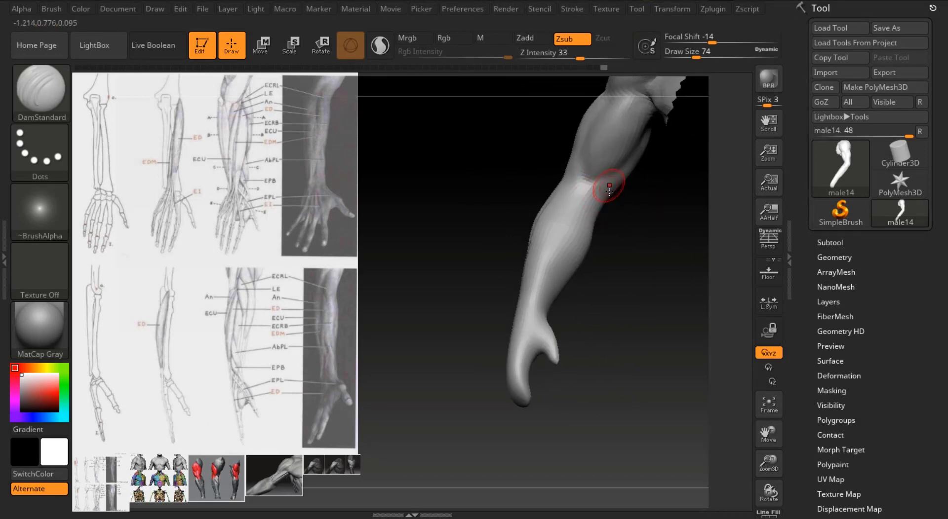
mouse_move(691, 257)
left_mouse_down()
mouse_move(647, 217)
mouse_move(703, 242)
mouse_move(698, 232)
left_mouse_up()
mouse_move(641, 266)
left_mouse_down()
mouse_move(681, 275)
mouse_move(686, 237)
left_mouse_up()
Build up the long forearm muscles from the elbow downward with the ClayBuildup brush at draw size 87.
key("b")
key("c")
key("b")
left_click(699, 56)
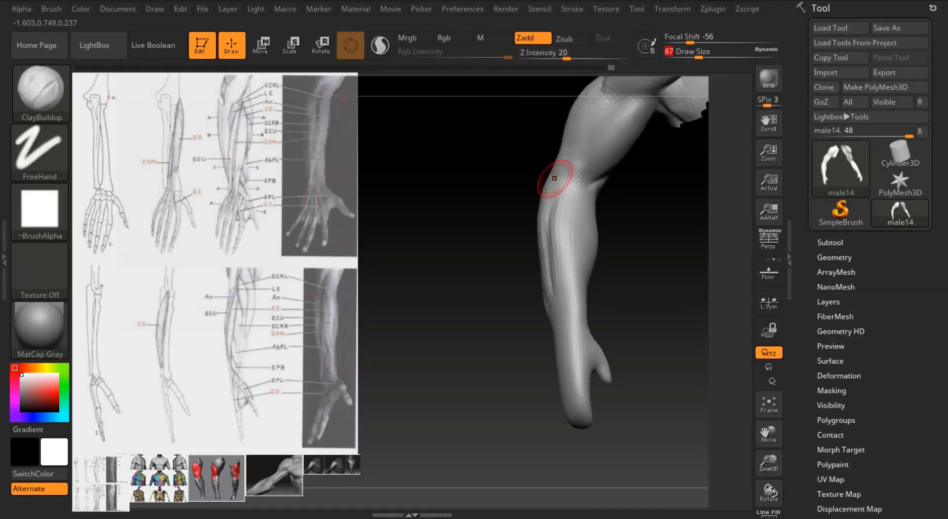
left_click_drag(622, 217, 657, 220, "shift")
mouse_move(588, 213)
left_mouse_down()
mouse_move(616, 256)
mouse_move(553, 190)
left_mouse_up()
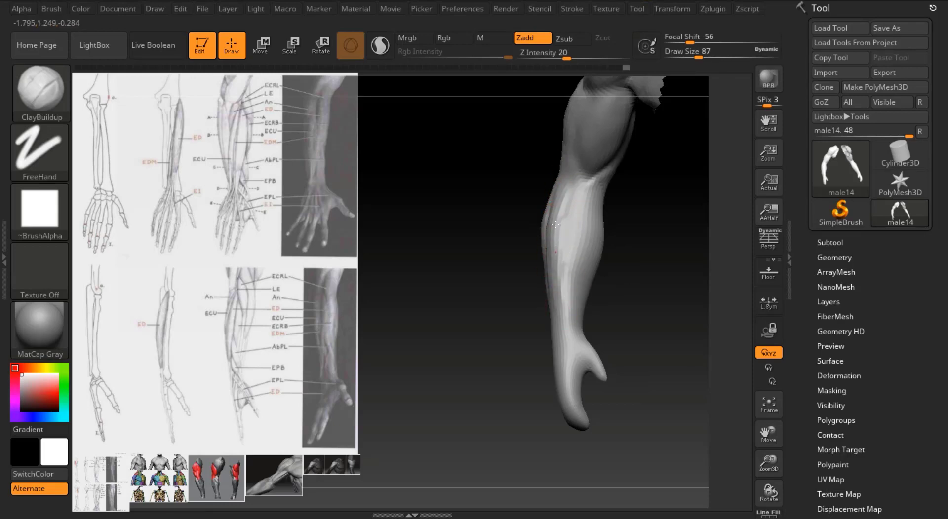
left_click_drag(614, 247, 605, 285)
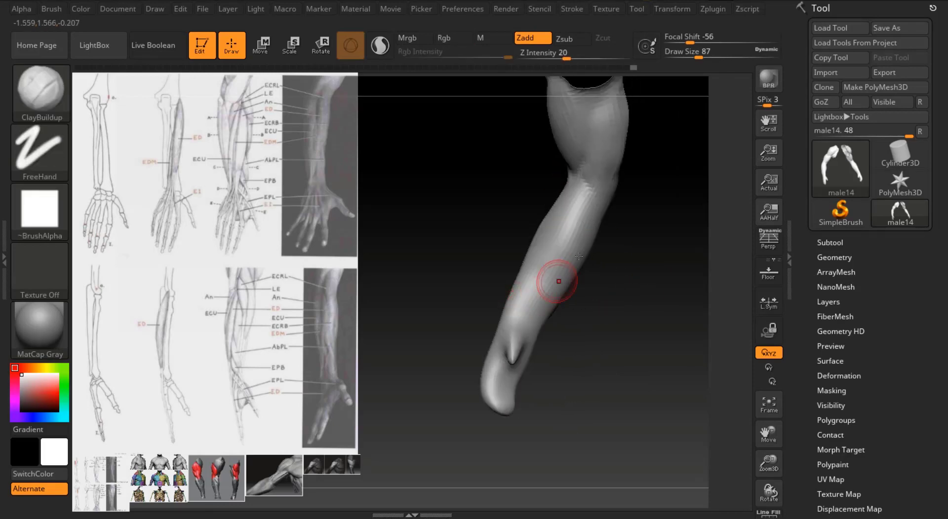
mouse_move(577, 256)
left_mouse_down()
mouse_move(608, 160)
mouse_move(671, 185)
mouse_move(615, 244)
mouse_move(598, 212)
mouse_move(622, 239)
mouse_move(610, 243)
mouse_move(694, 231)
mouse_move(691, 261)
mouse_move(517, 182)
left_mouse_up()
Add muscle volume below the elbow with ClayBuildup at draw size 77 and smooth the back of the forearm.
key("ctrl")
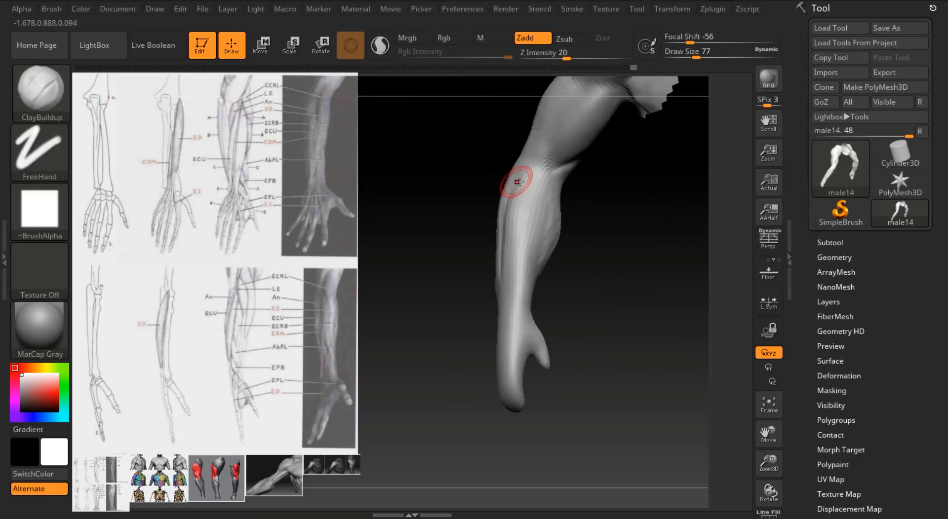
left_click_drag(495, 234, 503, 211)
key("shift")
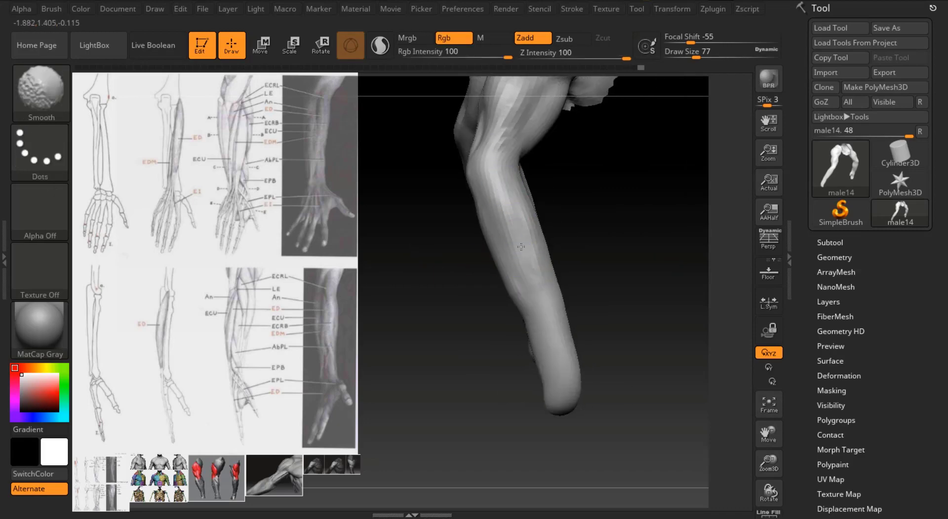
left_click_drag(521, 246, 530, 165, "shift")
left_click_drag(553, 166, 597, 271)
key("shift")
left_click_drag(745, 465, 737, 465, "shift")
Adjust the forearm's contour from the front with the Move brush at draw size 120.
left_click_drag(737, 466, 638, 466, "alt")
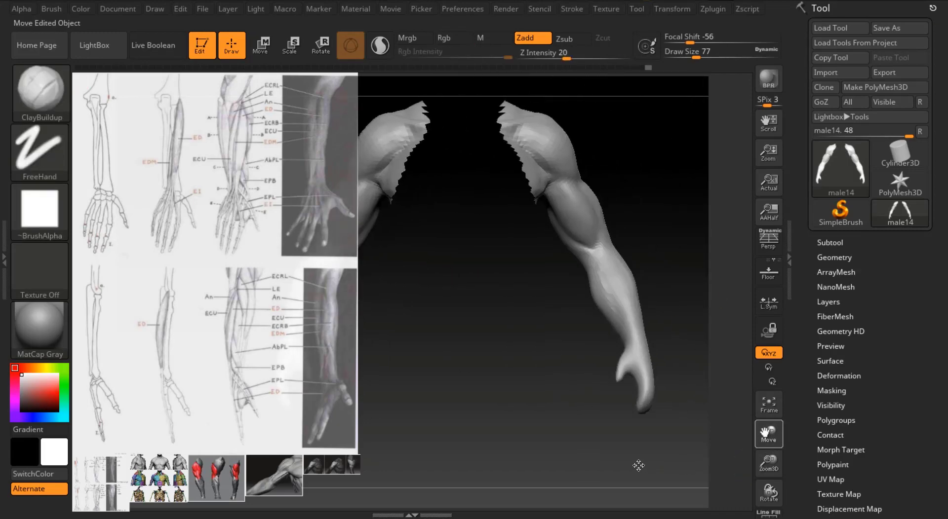
left_click_drag(646, 237, 653, 217)
key("b")
key("m")
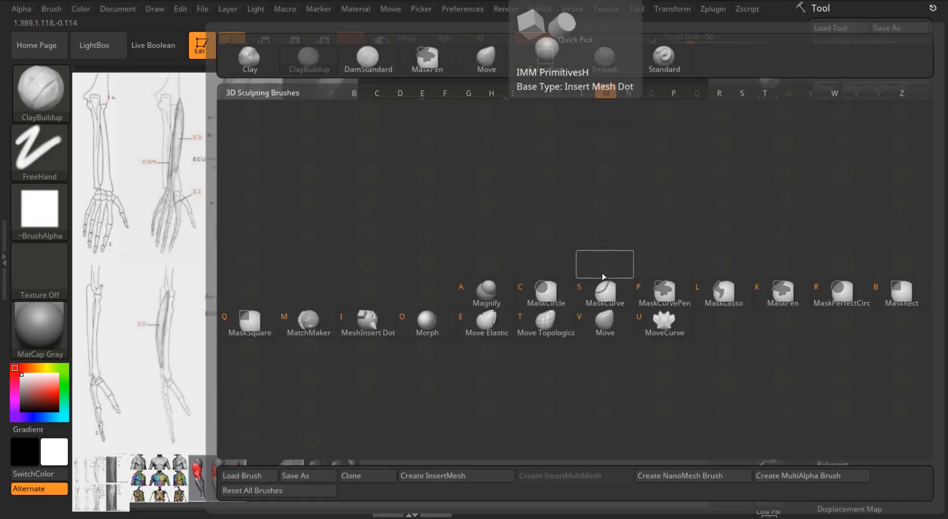
key("v")
left_click_drag(710, 54, 703, 55)
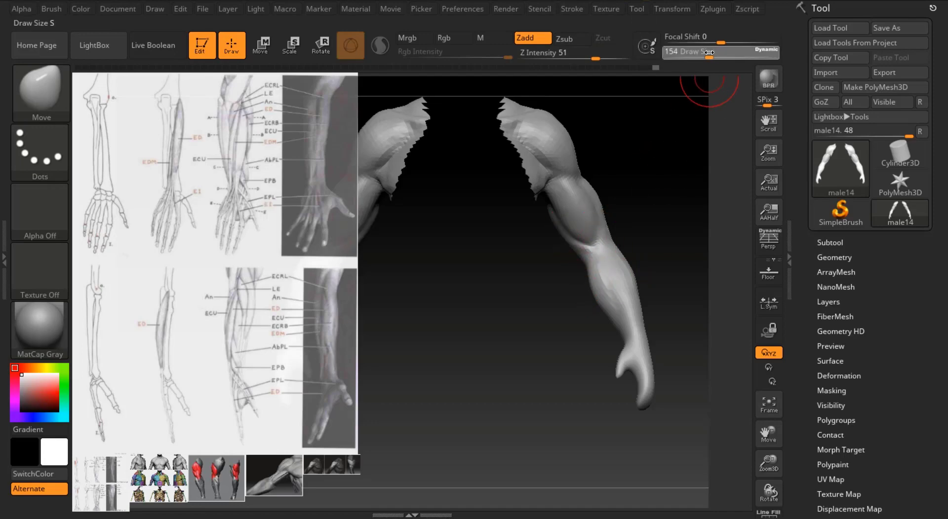
left_click_drag(683, 182, 694, 175)
Fill out the inner forearm below the elbow with the Clay brush at draw size 120 and smooth the elbow area.
key("b")
key("c")
key("l")
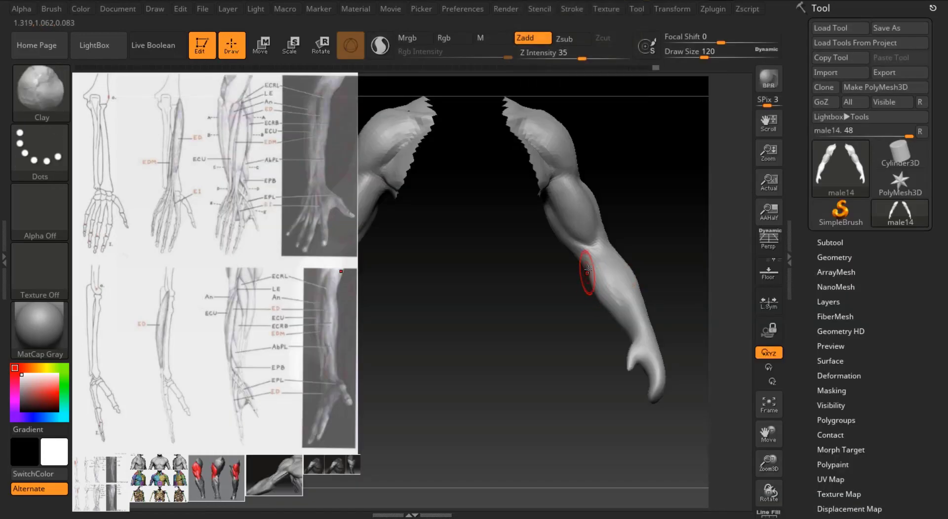
left_click_drag(624, 283, 599, 273, "shift")
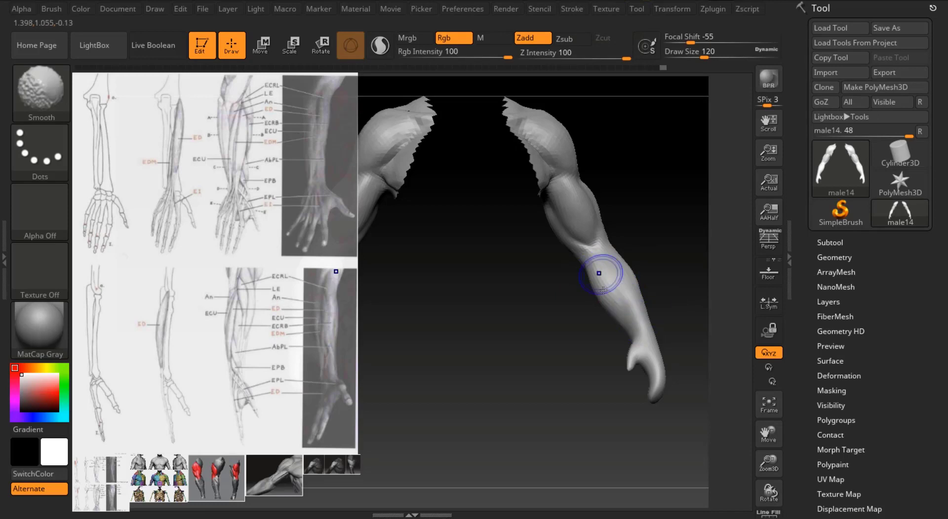
left_click_drag(669, 234, 653, 236, "shift")
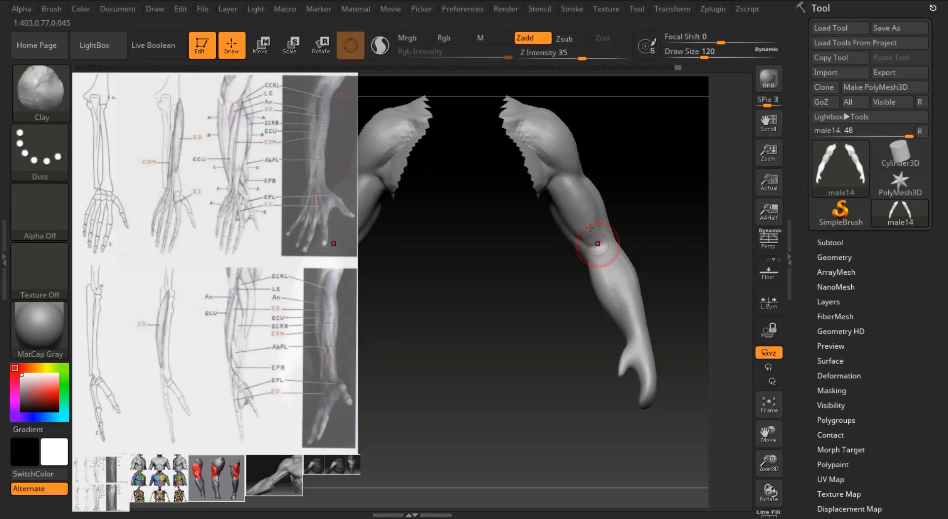
left_click_drag(596, 226, 595, 179, "shift")
Carve the muscle separations on the outer forearm and around the elbow with the DamStandard brush at draw size 90.
left_click_drag(686, 252, 623, 225)
left_click_drag(704, 56, 698, 56)
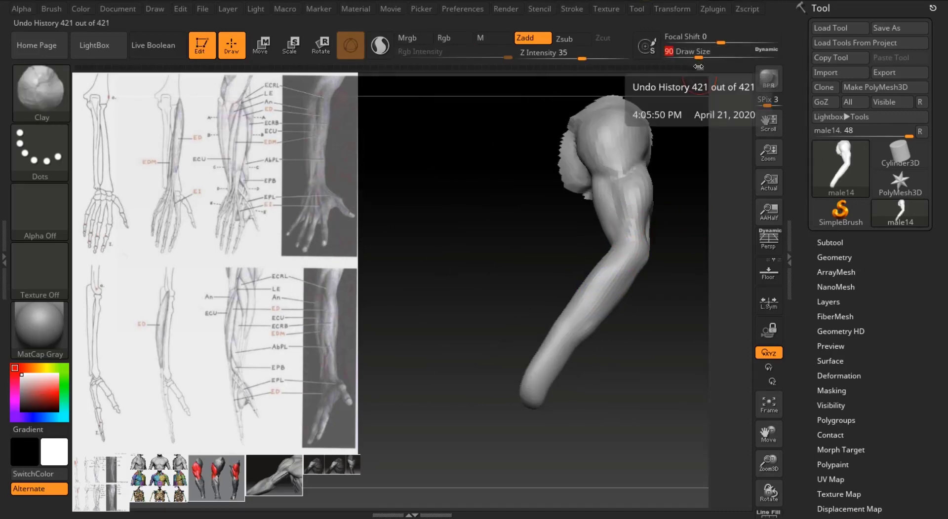
key("b")
key("d")
key("s")
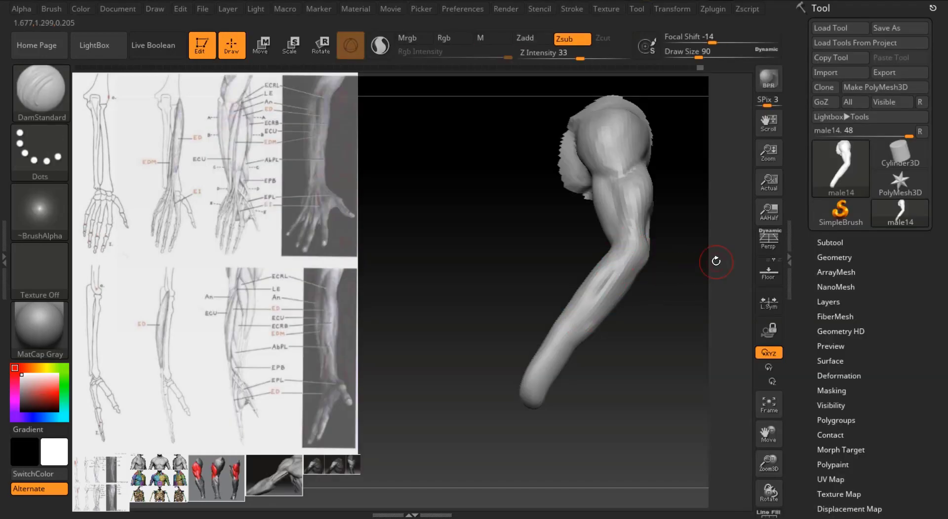
mouse_move(716, 261)
left_mouse_down()
mouse_move(669, 230)
mouse_move(704, 205)
left_mouse_up()
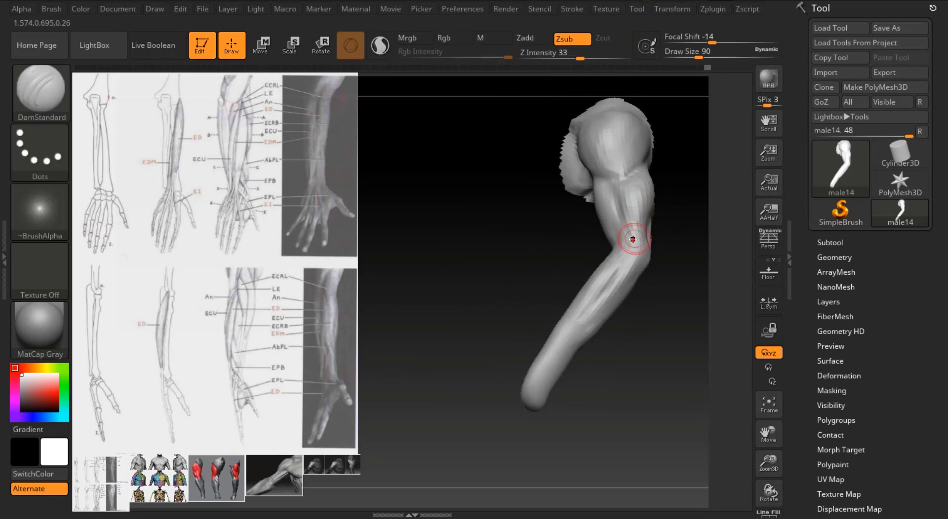
mouse_move(684, 249)
left_mouse_down()
mouse_move(717, 261)
mouse_move(625, 230)
left_mouse_up()
left_click_drag(678, 260, 656, 238)
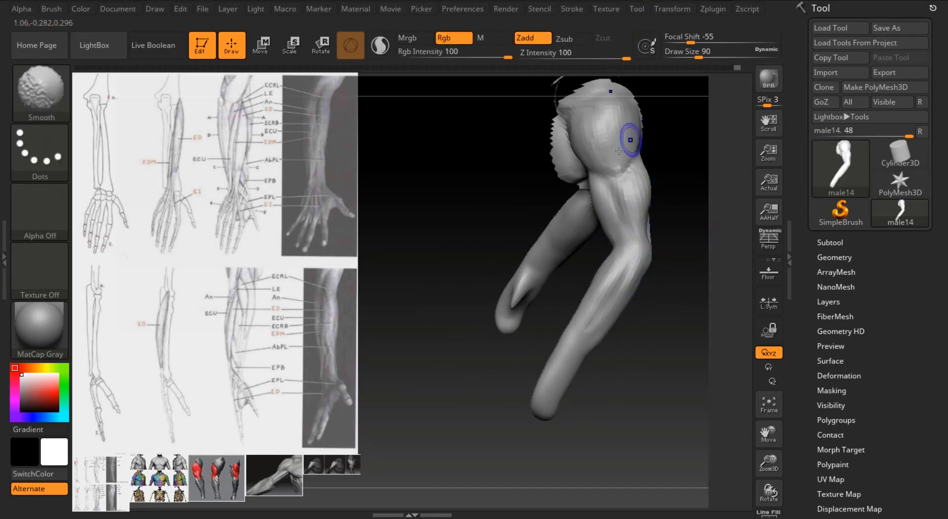
Smooth the outer arm and build up the muscles around the elbow with the ClayBuildup brush.
mouse_move(660, 122)
left_mouse_down()
mouse_move(614, 223)
mouse_move(699, 247)
mouse_move(676, 258)
mouse_move(662, 249)
mouse_move(674, 255)
mouse_move(626, 280)
mouse_move(724, 275)
mouse_move(601, 290)
left_mouse_up()
key("b")
key("c")
key("b")
Carve muscle lines along the forearm toward the wrist with DamStandard at draw size 97 and smooth them.
key("b")
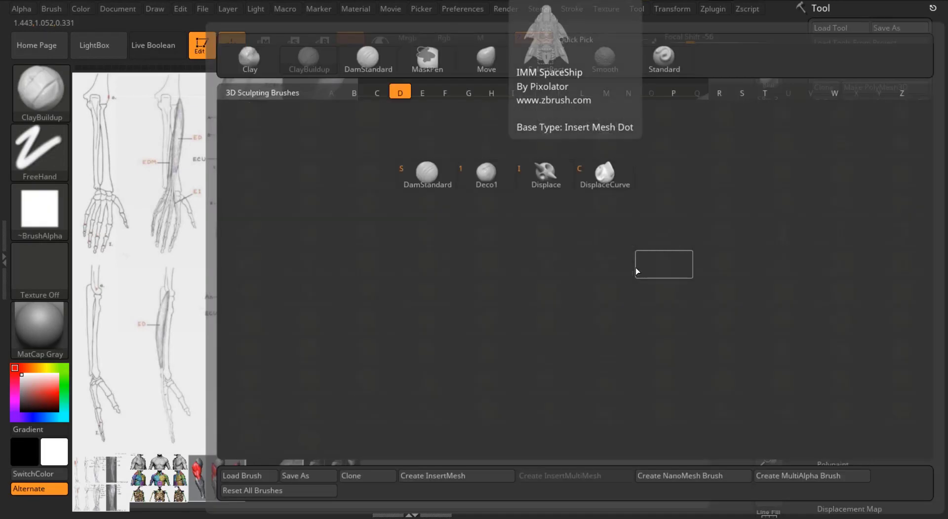
key("s")
left_click_drag(694, 55, 699, 54)
left_click_drag(533, 291, 508, 309)
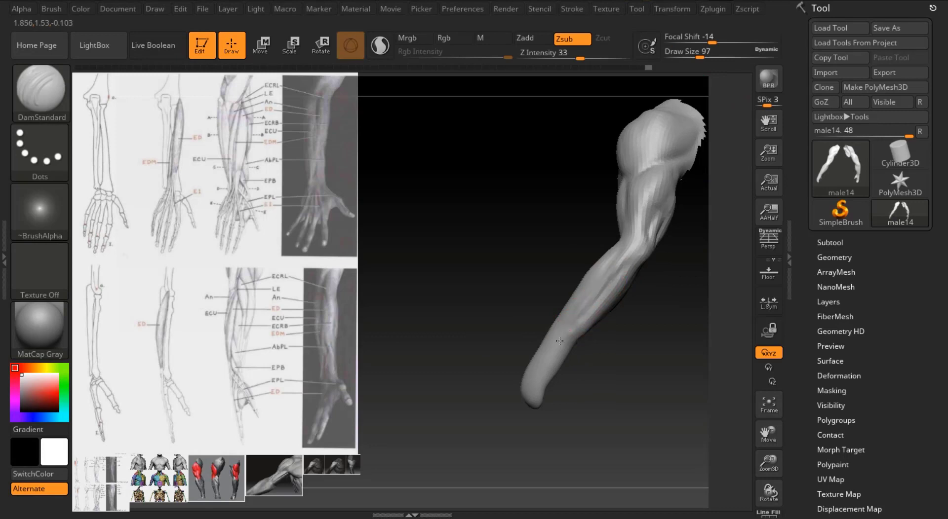
left_click_drag(559, 341, 612, 287)
mouse_move(562, 347)
left_mouse_down()
mouse_move(518, 348)
mouse_move(609, 330)
left_mouse_up()
mouse_move(608, 280)
left_mouse_down("shift")
mouse_move(581, 335)
mouse_move(558, 345)
mouse_move(494, 207)
left_mouse_up("shift")
left_click_drag(642, 232, 670, 196)
Reshape the inner forearm's contour with the Move brush at draw size 145 and smooth the inner elbow.
key("b")
key("m")
key("v")
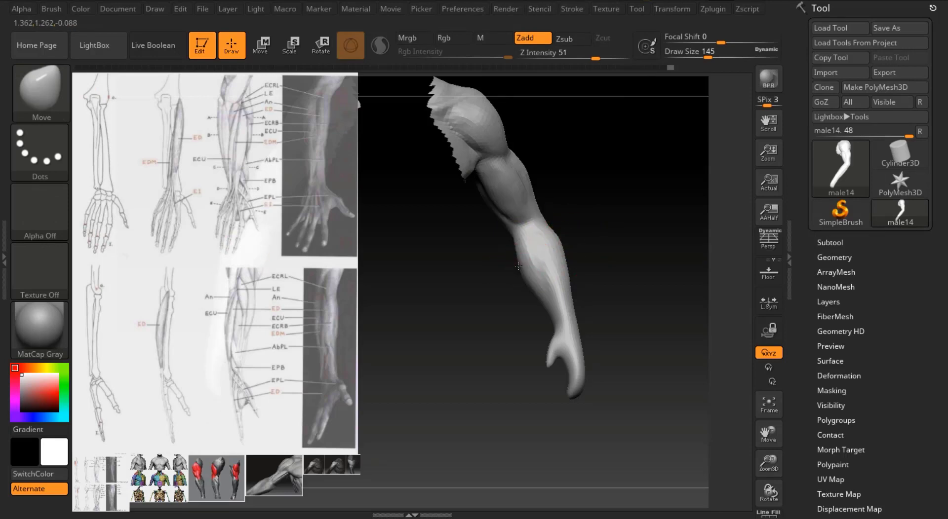
key("shift")
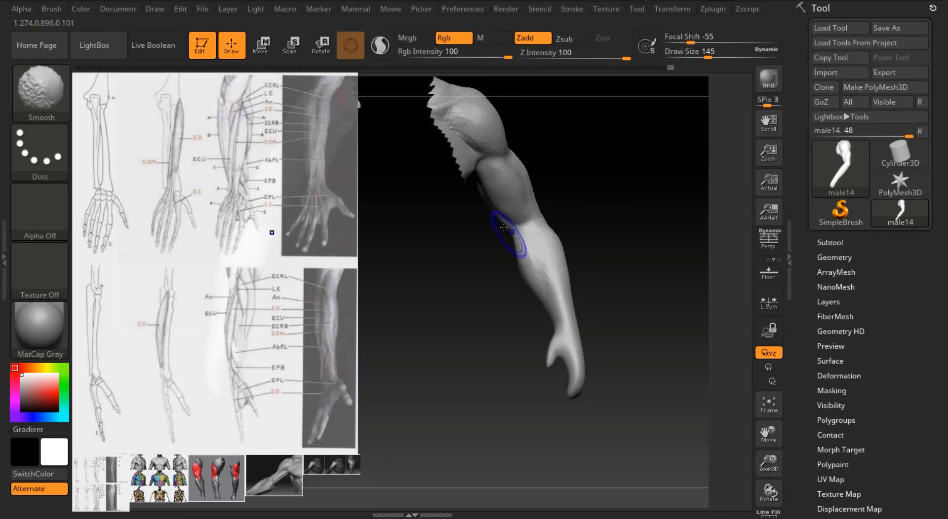
left_click_drag(598, 174, 603, 172, "shift")
left_click_drag(486, 210, 613, 193, "shift")
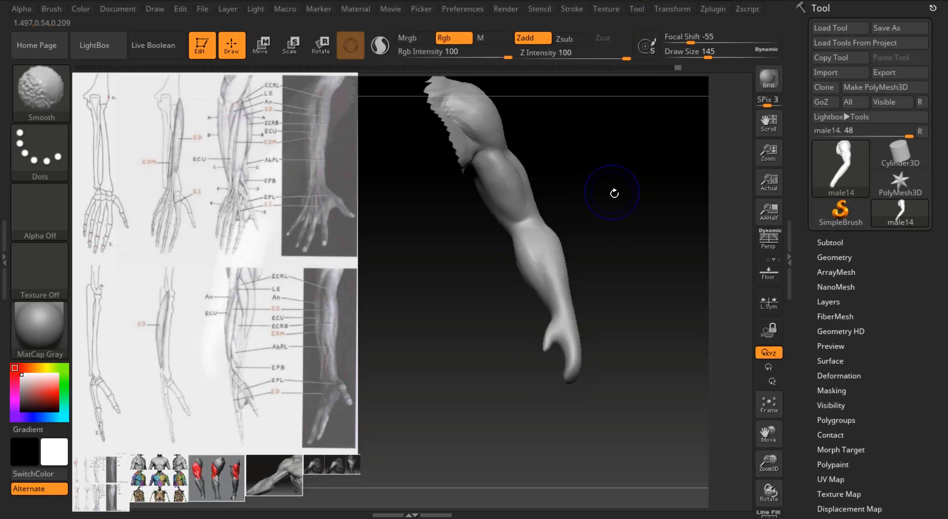
Refine the forearm's silhouette with the Move brush at draw size 177, and adjust the wrist and hand at draw size 87.
mouse_move(740, 416)
left_mouse_down()
mouse_move(635, 271)
mouse_move(563, 247)
mouse_move(548, 281)
left_mouse_up()
mouse_move(548, 281)
right_mouse_down("ctrl")
mouse_move(562, 207)
mouse_move(573, 215)
right_mouse_up("ctrl")
left_click(711, 54)
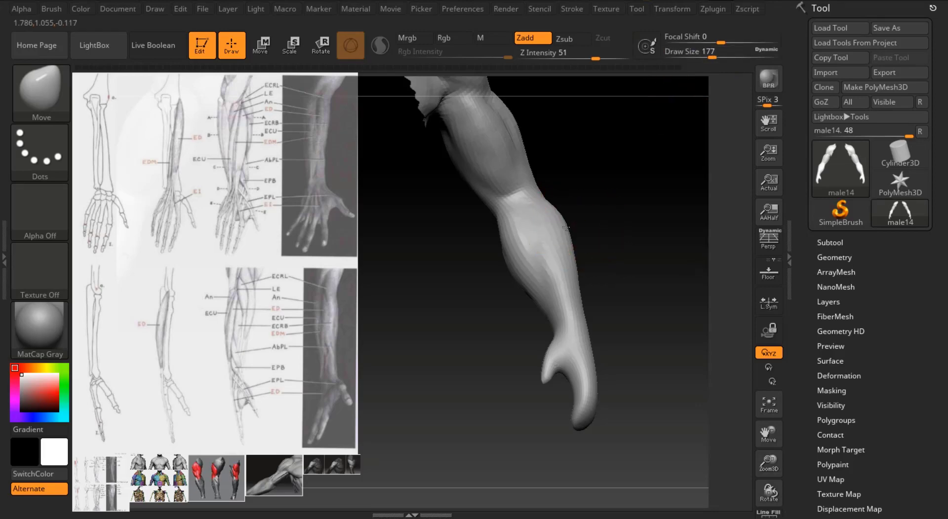
left_click_drag(662, 340, 548, 291)
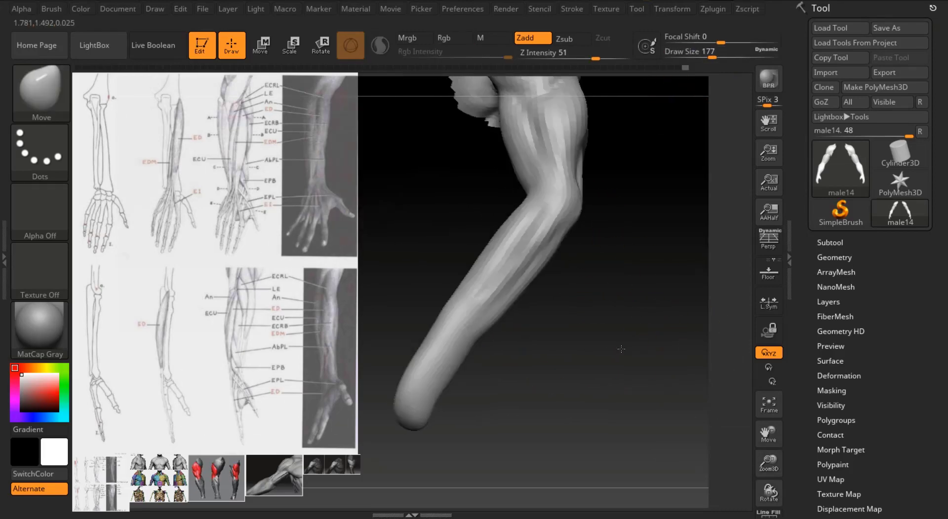
left_click_drag(620, 349, 730, 395)
right_click_drag(730, 394, 771, 435, "ctrl")
left_click_drag(771, 436, 770, 466)
left_click_drag(712, 54, 698, 55)
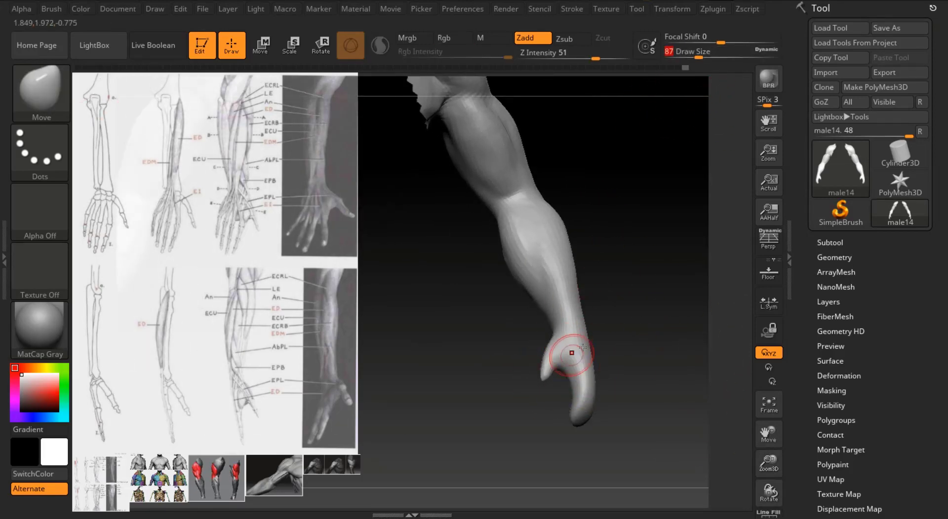
mouse_move(740, 437)
left_mouse_down()
mouse_move(581, 330)
mouse_move(596, 338)
left_mouse_up()
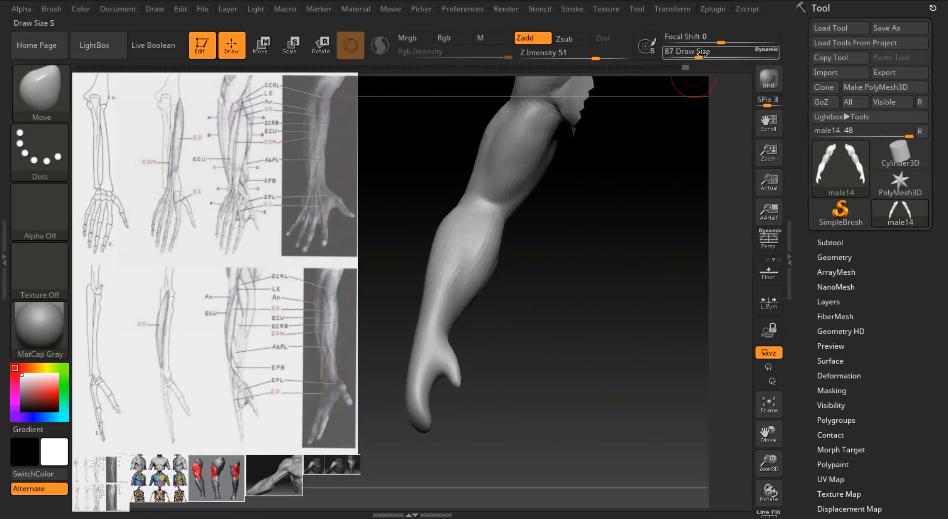
Reshape the thumb and the inner palm with the Move brush, using draw size 101 for the palm.
mouse_move(460, 387)
left_mouse_down()
mouse_move(471, 376)
mouse_move(467, 382)
left_mouse_up()
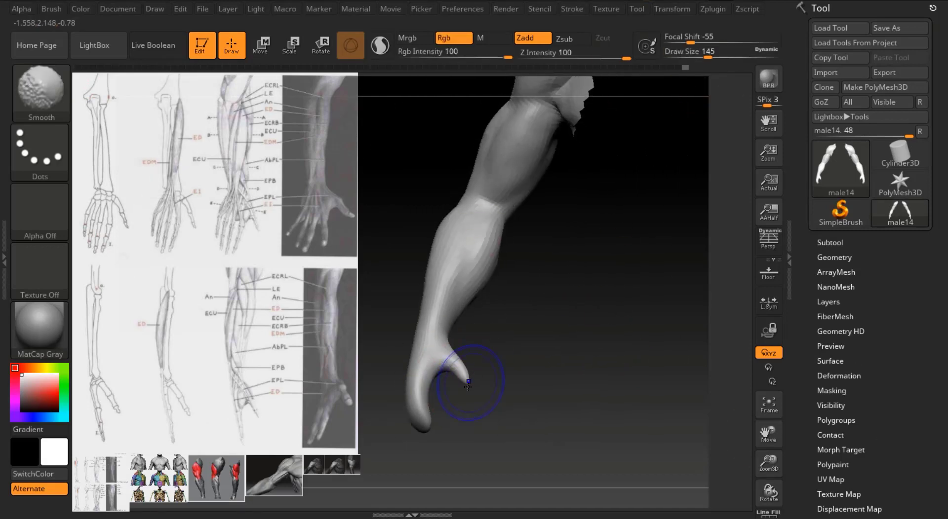
left_click(700, 53)
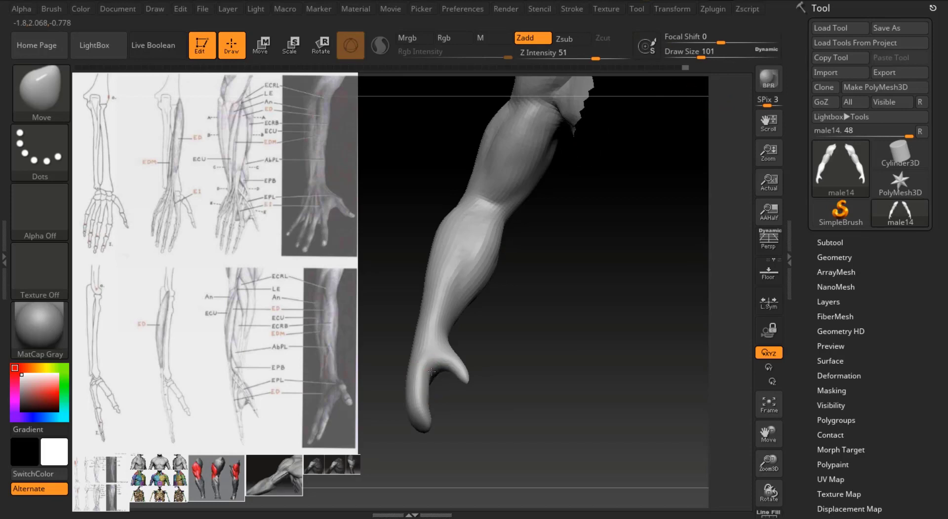
left_click_drag(431, 372, 425, 384)
right_click_drag(426, 384, 423, 398)
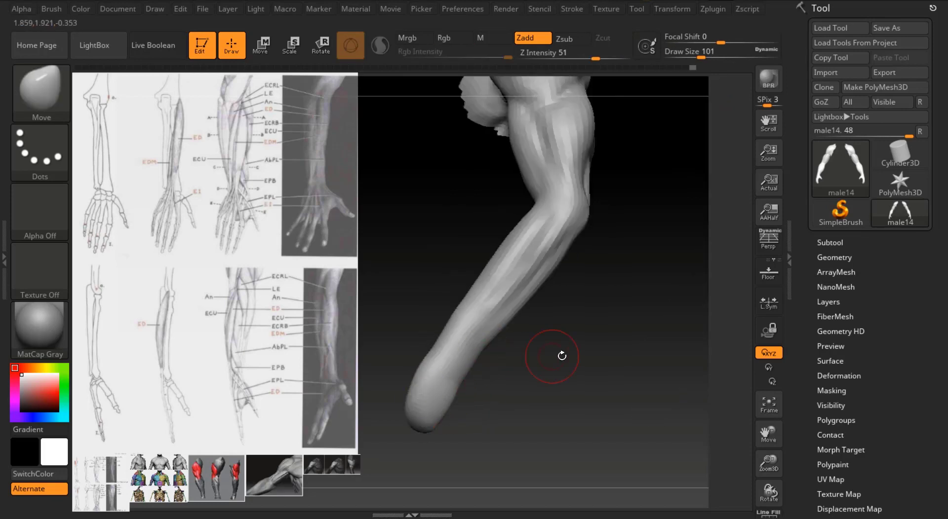
right_click_drag(562, 356, 633, 421)
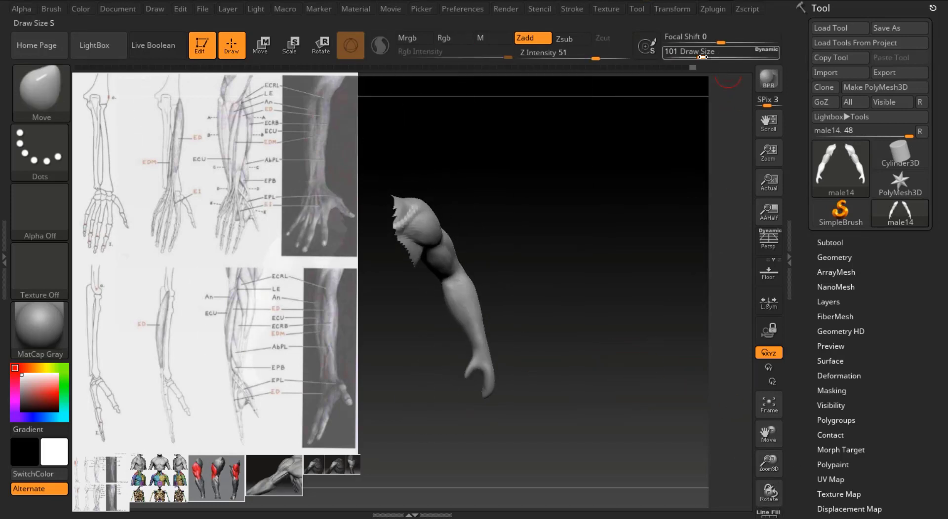
Shift the hand and lower forearm into place with the Move brush, raising its draw size to 593.
left_click_drag(701, 57, 731, 57)
left_click_drag(481, 355, 482, 360)
left_click_drag(731, 57, 749, 58)
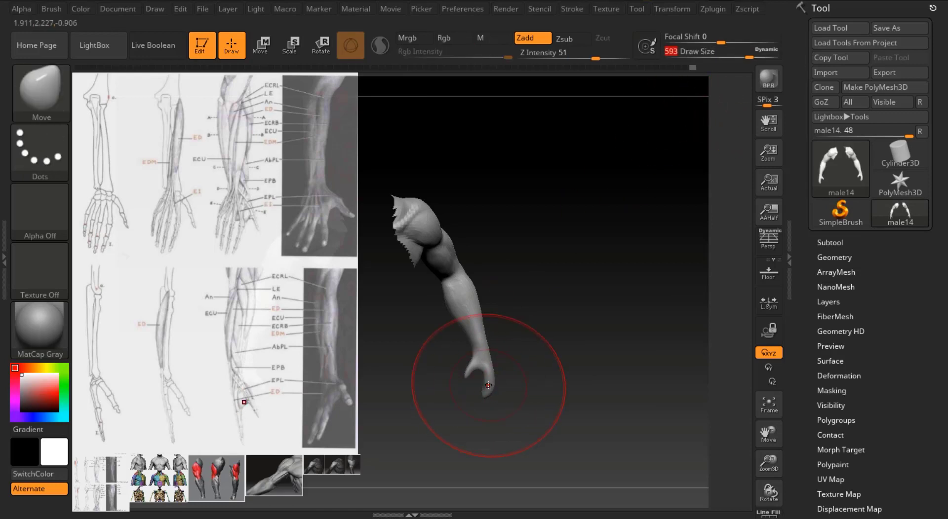
right_click_drag(499, 359, 524, 309)
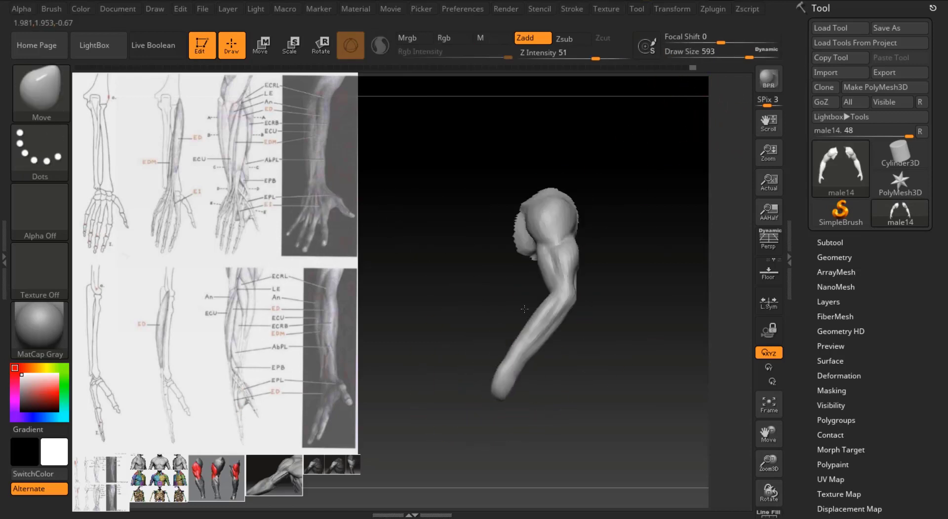
Unhide the whole body and hide the anatomy reference images, with the figure framed from the front.
left_click(678, 364, "ctrl+shift")
left_click_drag(772, 465, 772, 493)
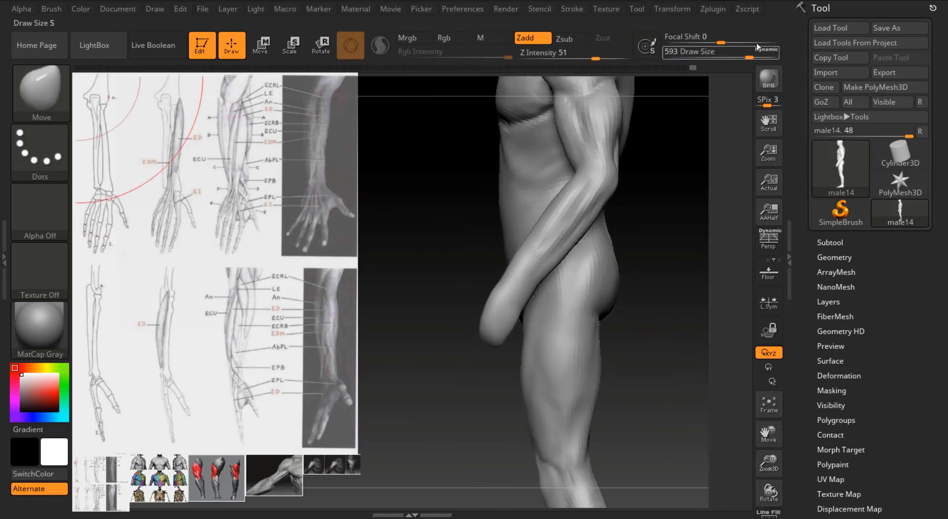
left_click_drag(749, 56, 697, 56)
right_click_drag(657, 222, 748, 267, "shift")
left_click_drag(767, 434, 674, 430)
left_click_drag(767, 464, 823, 487)
key("shift+z")
left_click(766, 413)
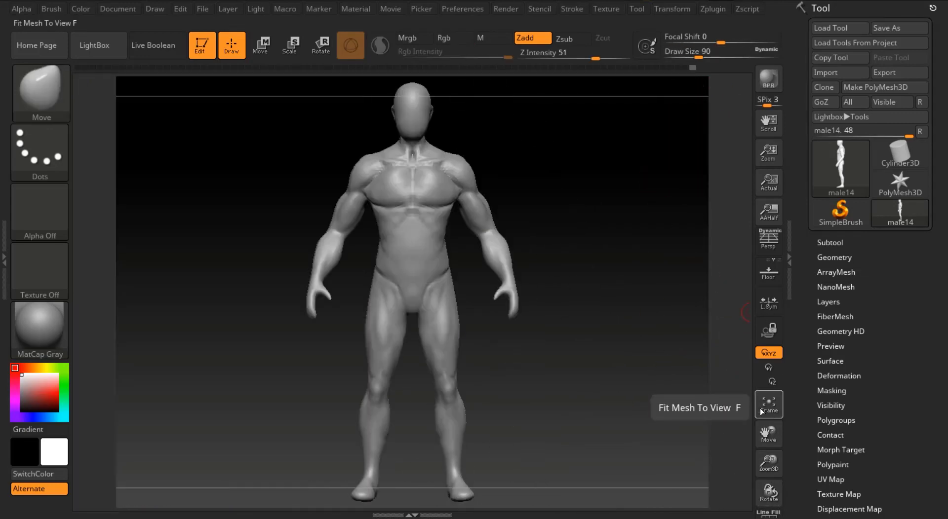
Try to clip the hand area with the ClipRect brush, and undo the clip.
left_click_drag(700, 57, 725, 58)
key("shift")
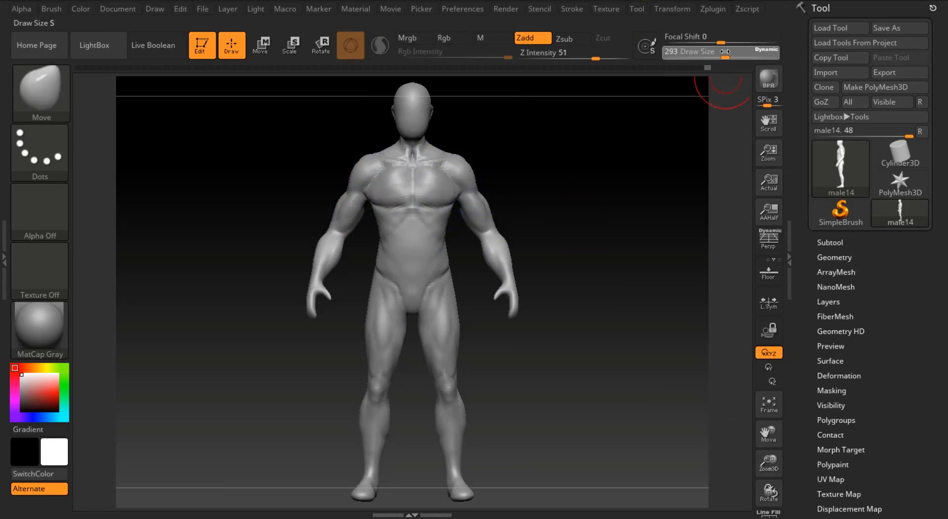
mouse_move(659, 166)
left_mouse_down()
mouse_move(590, 180)
mouse_move(716, 202)
left_mouse_up()
left_click_drag(640, 353, 627, 419)
left_click(49, 96)
key("ctrl+shift")
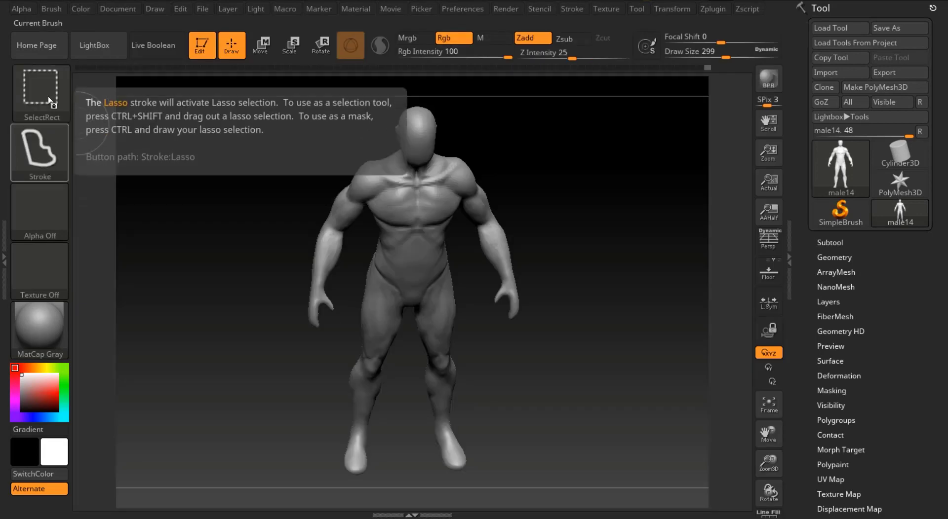
left_click(48, 96)
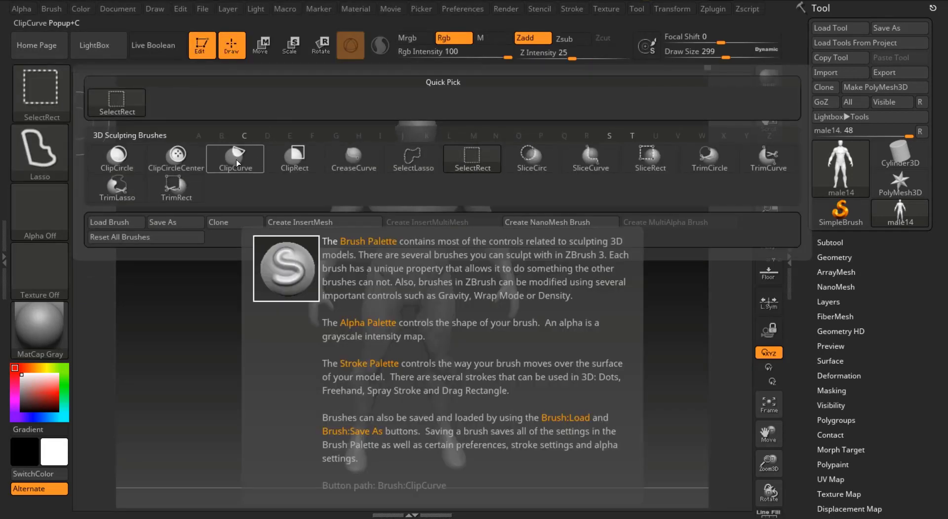
left_click(292, 157)
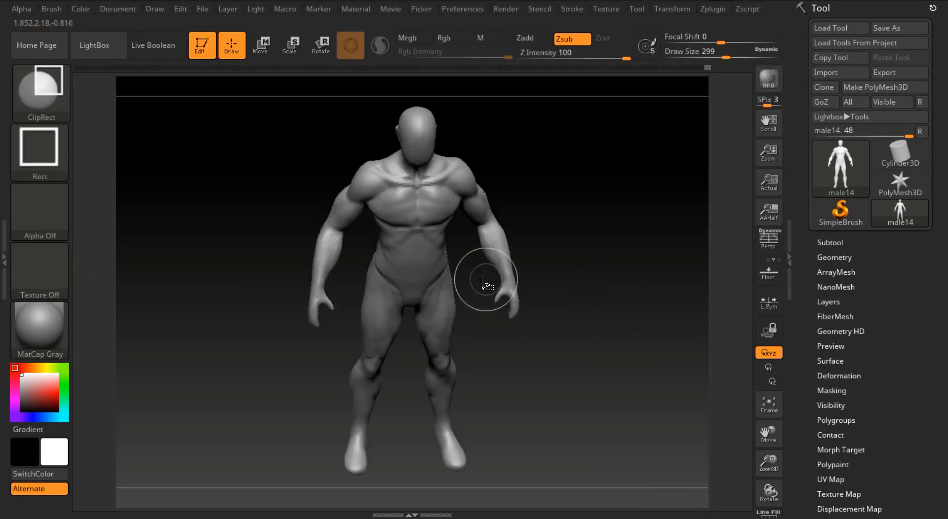
left_click_drag(482, 279, 564, 352, "ctrl+shift")
key("ctrl+z")
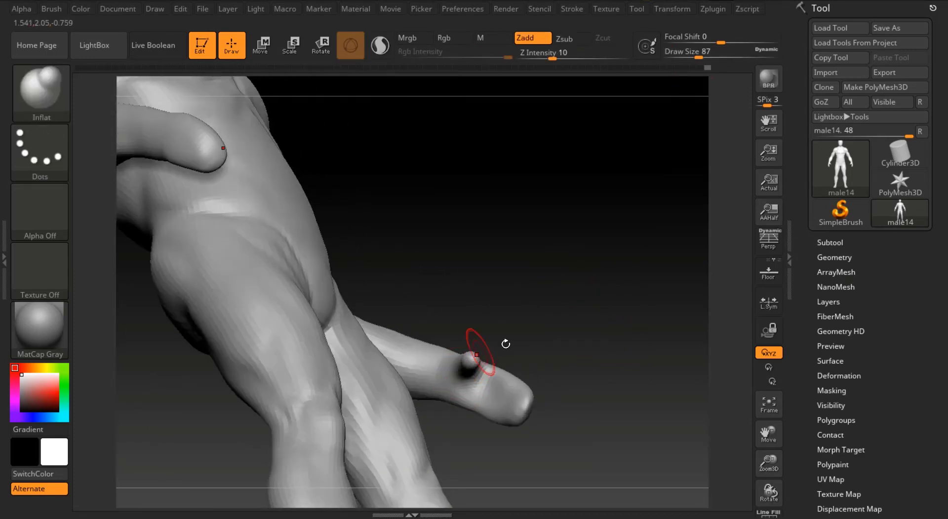
Thicken the thumb with the Inflat brush at Z Intensity 10 and draw size 87.
mouse_move(505, 344)
left_mouse_down()
mouse_move(558, 451)
mouse_move(557, 439)
left_mouse_up()
left_click_drag(467, 367, 464, 340)
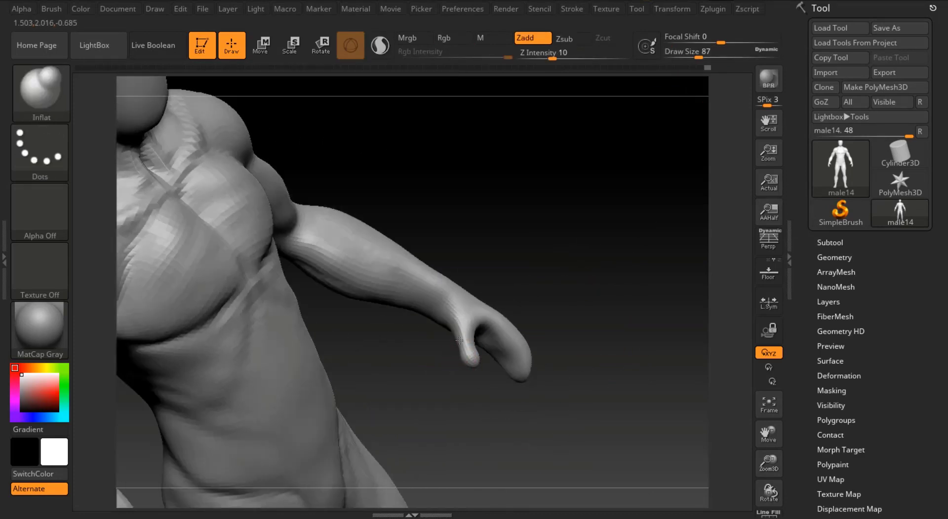
left_click_drag(563, 336, 565, 218)
key("shift")
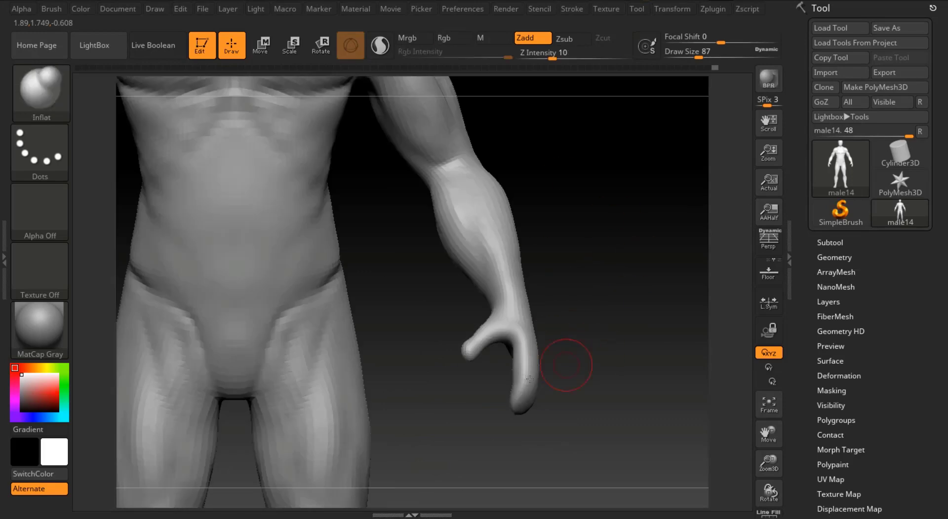
left_click_drag(698, 57, 699, 58)
left_click_drag(633, 136, 670, 187, "shift")
left_click_drag(613, 279, 494, 302)
Reshape the thumb and the tip of the hand with the Move brush at draw size 112.
left_click_drag(700, 57, 704, 57)
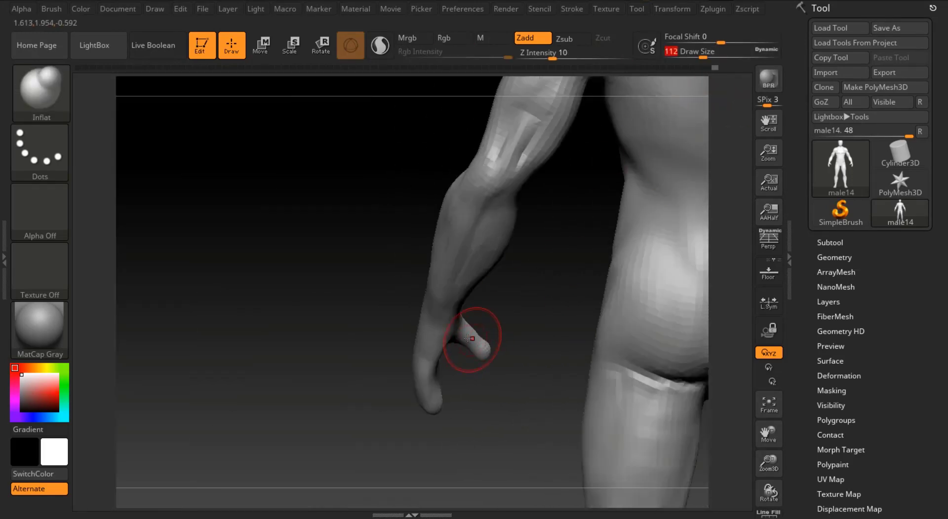
key("b")
key("m")
key("v")
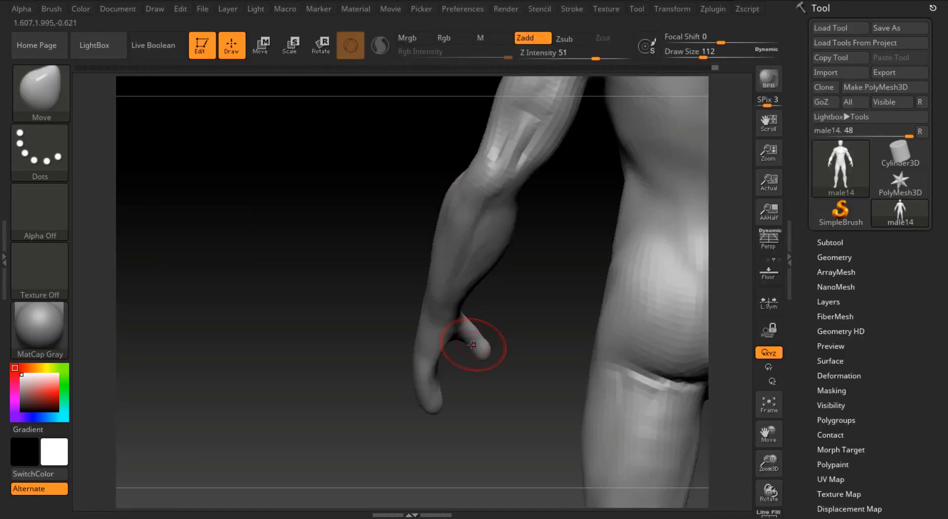
left_click_drag(489, 347, 485, 396)
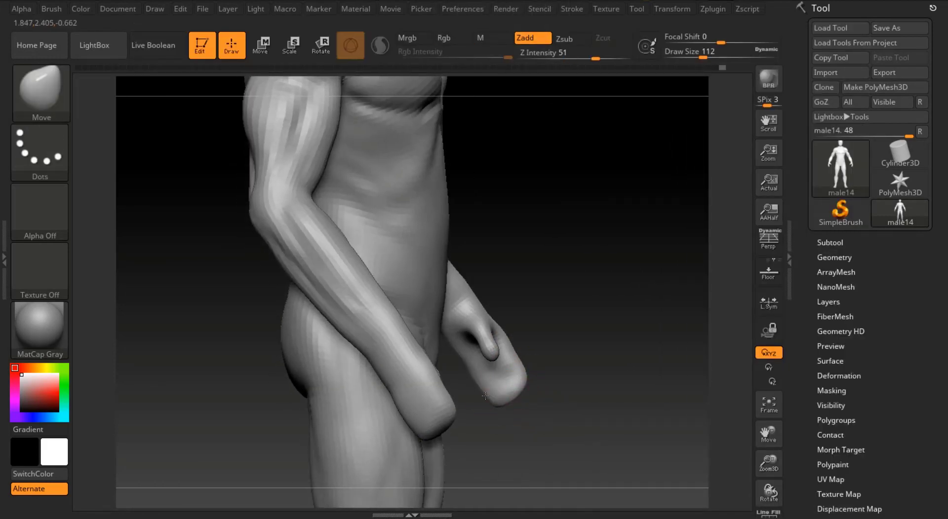
left_click_drag(555, 358, 513, 371)
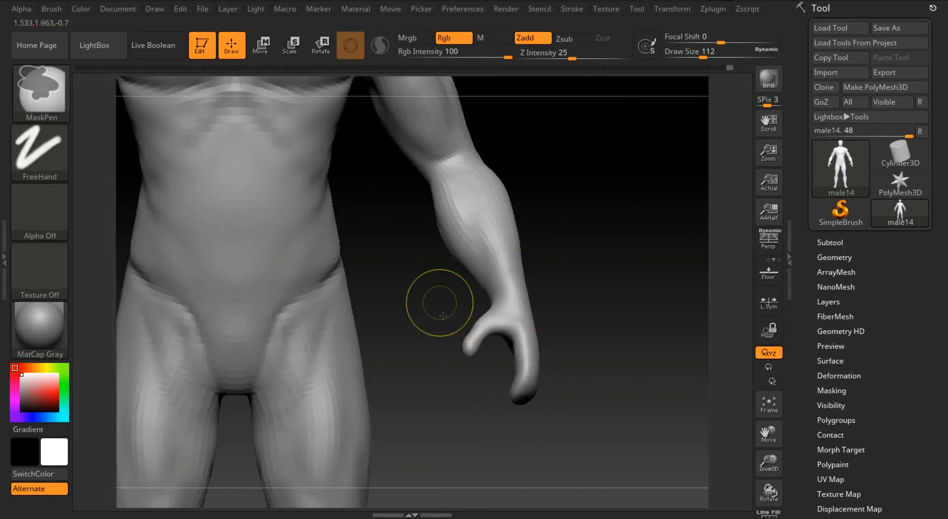
Try masking the hand and smoothing the area between thumb and palm.
left_click_drag(440, 305, 596, 418, "ctrl")
left_click(597, 316, "ctrl")
left_click_drag(610, 220, 710, 106, "ctrl")
left_click(718, 55)
mouse_move(513, 318)
left_mouse_down("shift")
mouse_move(494, 330)
mouse_move(513, 331)
left_mouse_up("shift")
key("ctrl+z")
Refine the forearm's outer and inner contours with the Move brush at draw size 280.
left_click(733, 56)
left_click(723, 55)
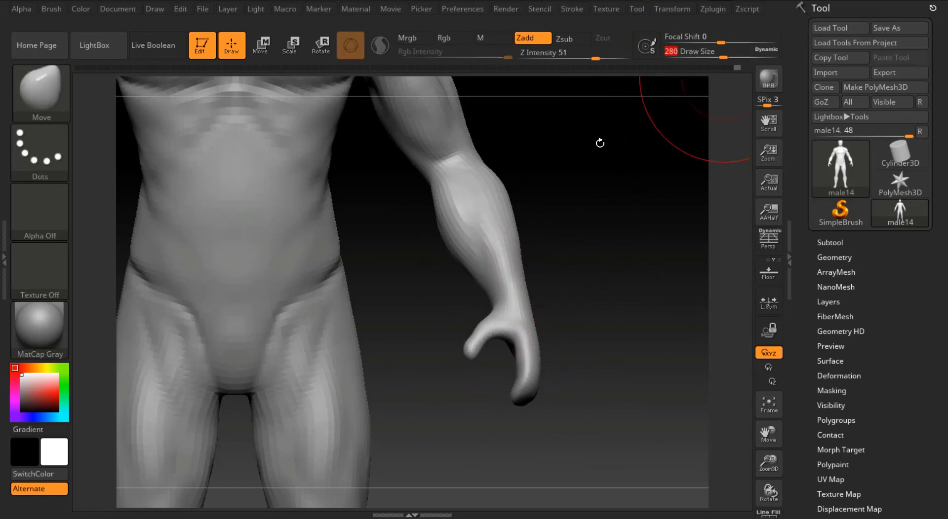
left_click_drag(509, 197, 504, 198)
left_click_drag(442, 237, 451, 239)
left_click_drag(780, 473, 772, 451)
Try to convert the body to DynaMesh with its subdivision levels frozen.
left_click(839, 243)
left_click_drag(945, 245, 938, 29)
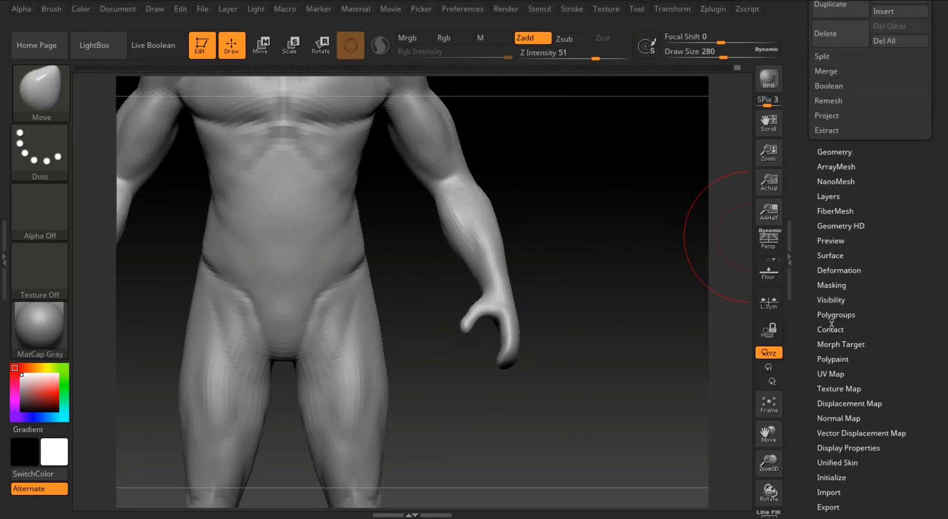
left_click(840, 152)
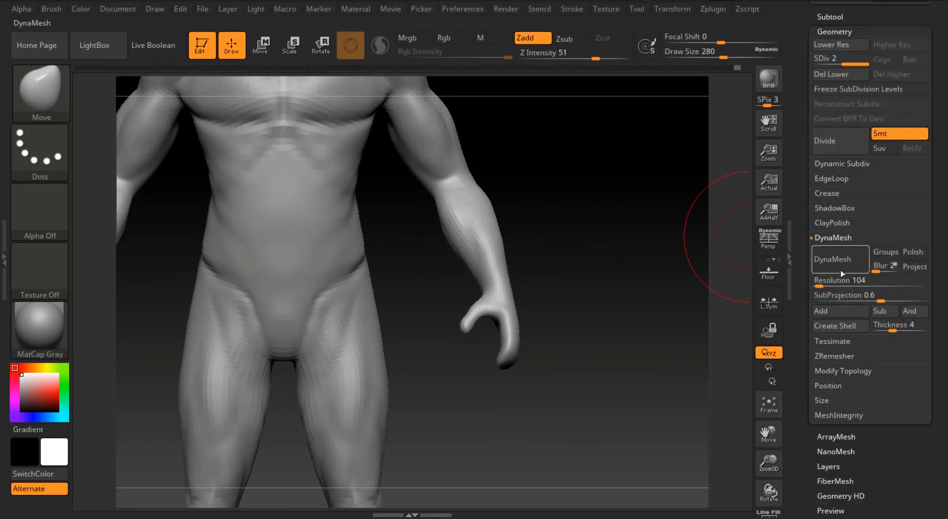
left_click(832, 259)
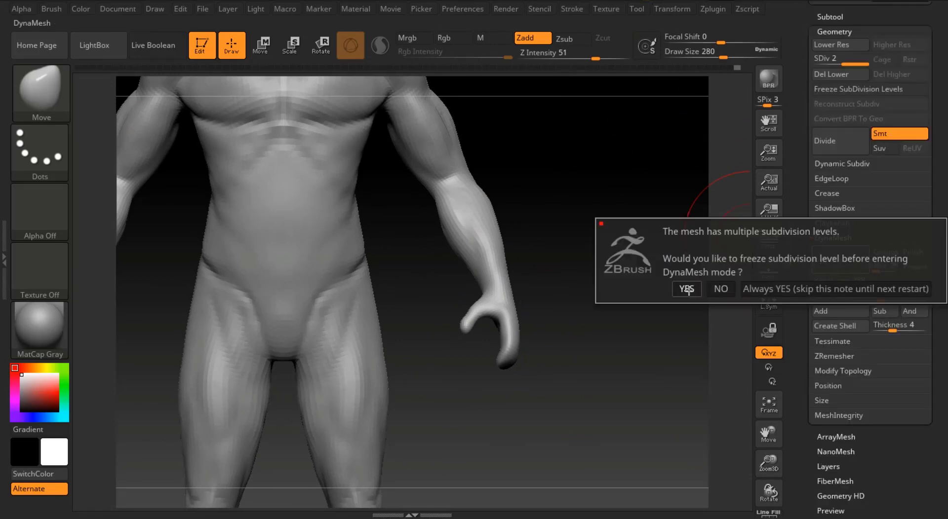
left_click(742, 291)
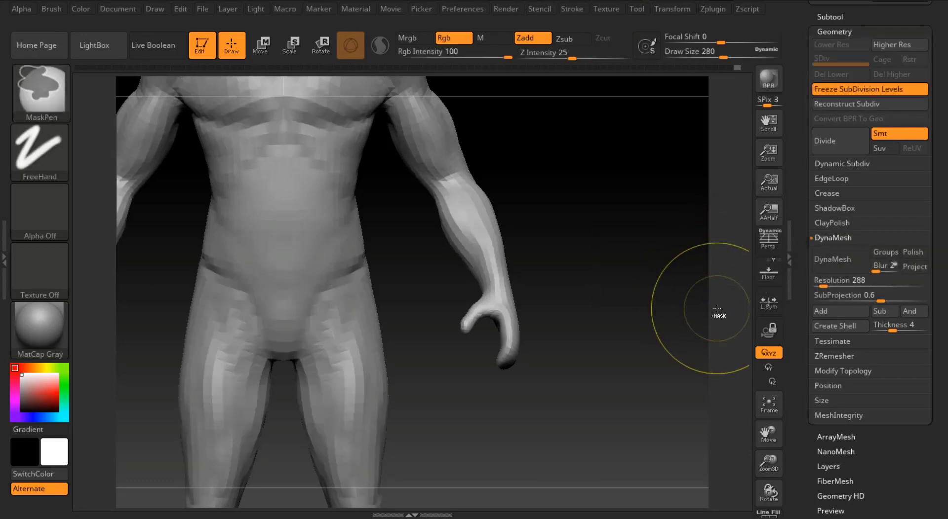
left_click(769, 404)
key("shift+f")
key("shift+f")
key("ctrl")
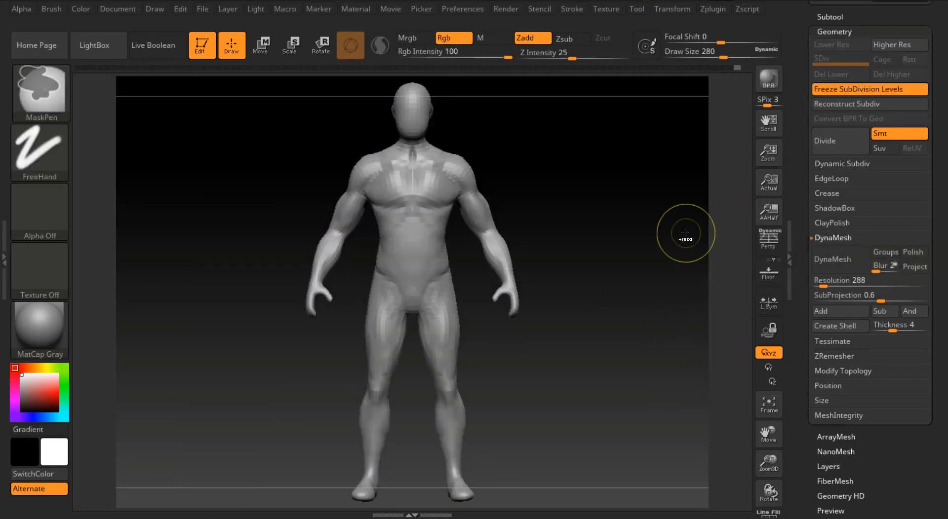
key("shift")
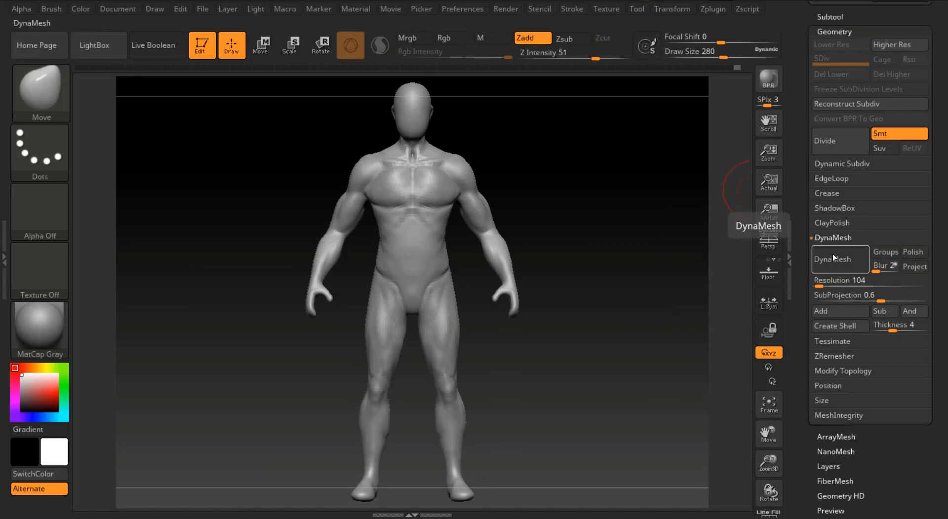
Convert the body without subdivision levels to a DynaMesh at resolution 104.
left_click(832, 267)
key("shift+f")
key("shift+f")
mouse_move(641, 192)
right_mouse_down("ctrl")
mouse_move(637, 242)
mouse_move(571, 233)
right_mouse_up("ctrl")
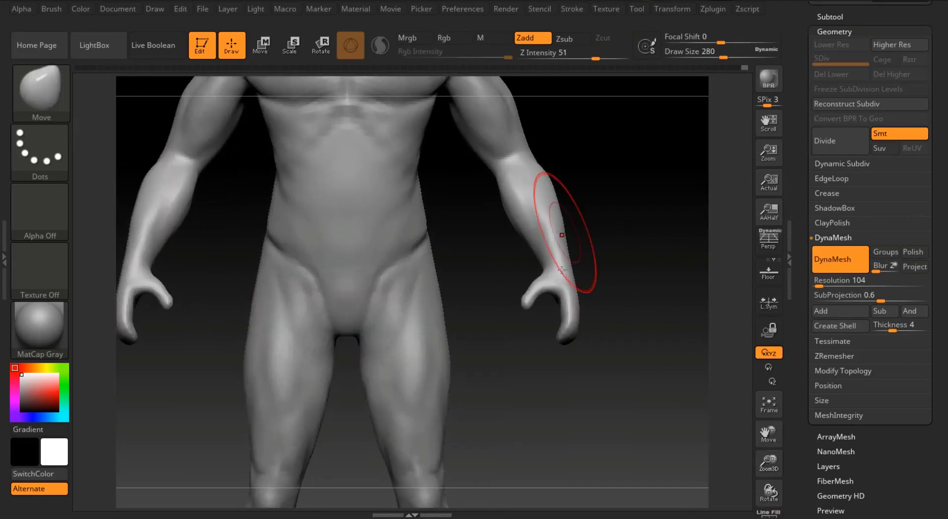
Reduce the Move brush's draw size to 116 for shaping the hand.
left_click_drag(720, 52, 703, 52)
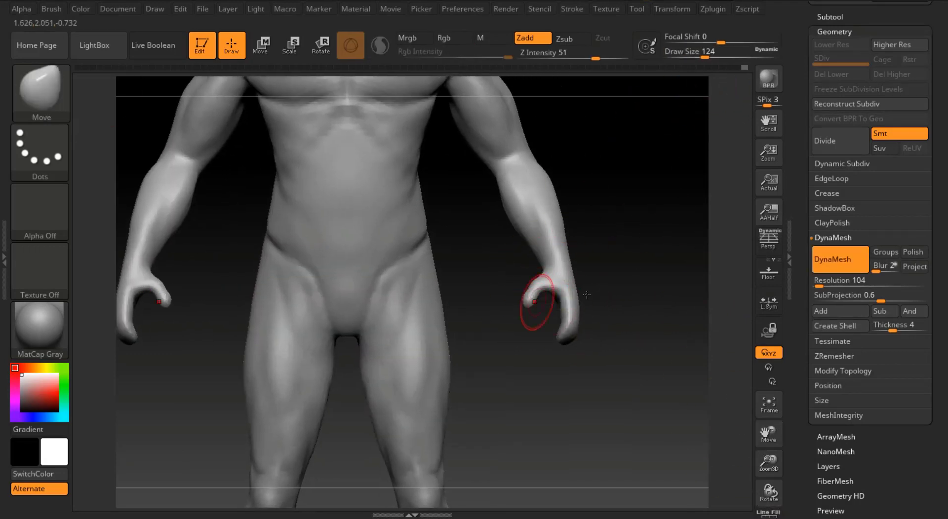
mouse_move(586, 295)
right_mouse_down()
mouse_move(678, 278)
mouse_move(592, 279)
right_mouse_up()
left_click(701, 52)
left_click_drag(768, 463, 764, 488)
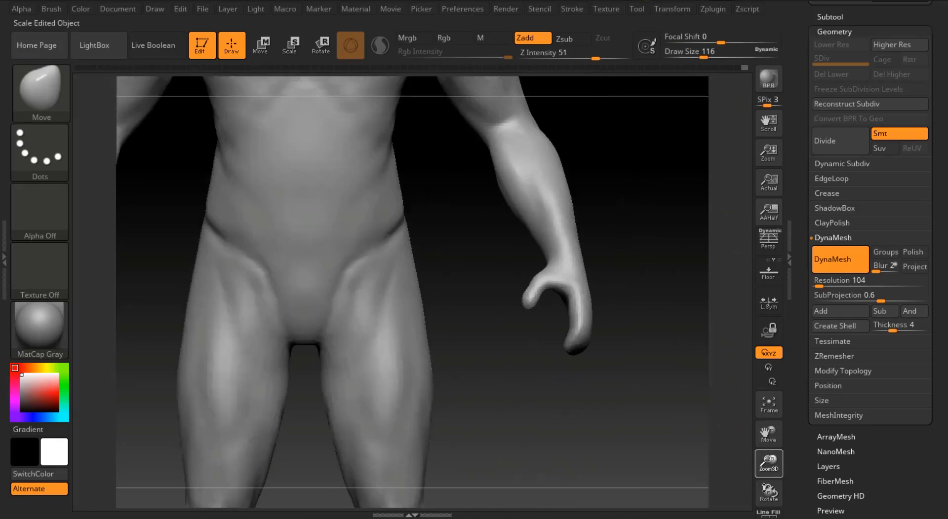
Build up the wrist bones and the back of the hand with the ClayBuildup brush at draw size 56.
right_click_drag(656, 289, 599, 303)
key("b")
key("c")
key("b")
left_click(691, 53)
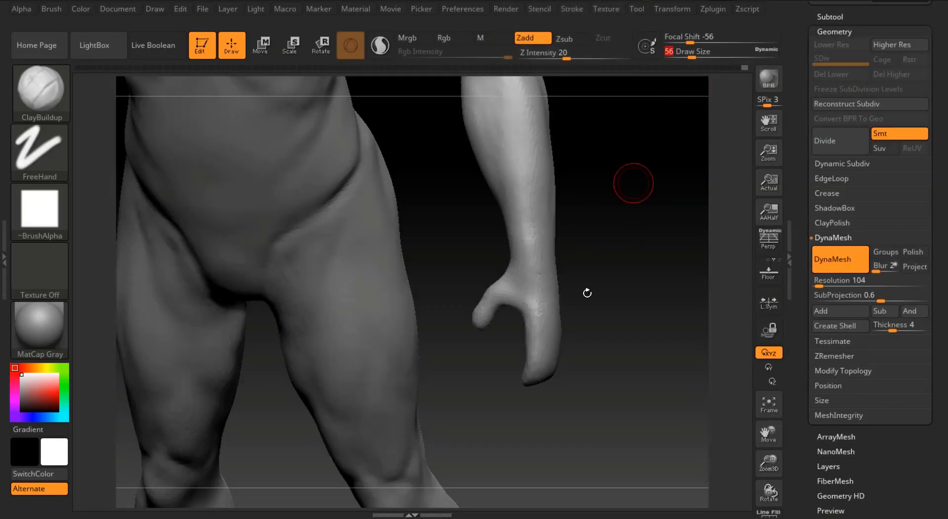
right_click_drag(541, 265, 447, 289)
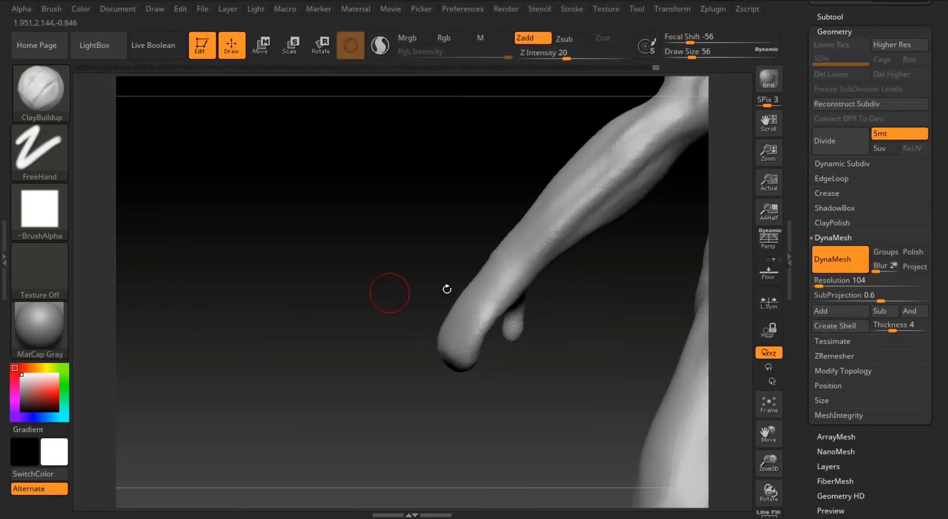
right_click_drag(383, 277, 415, 334)
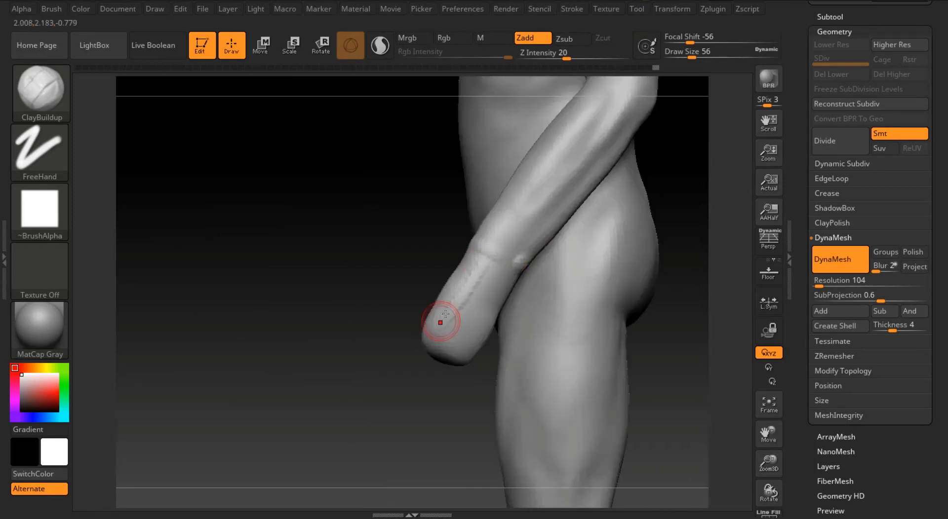
right_click_drag(421, 286, 472, 364)
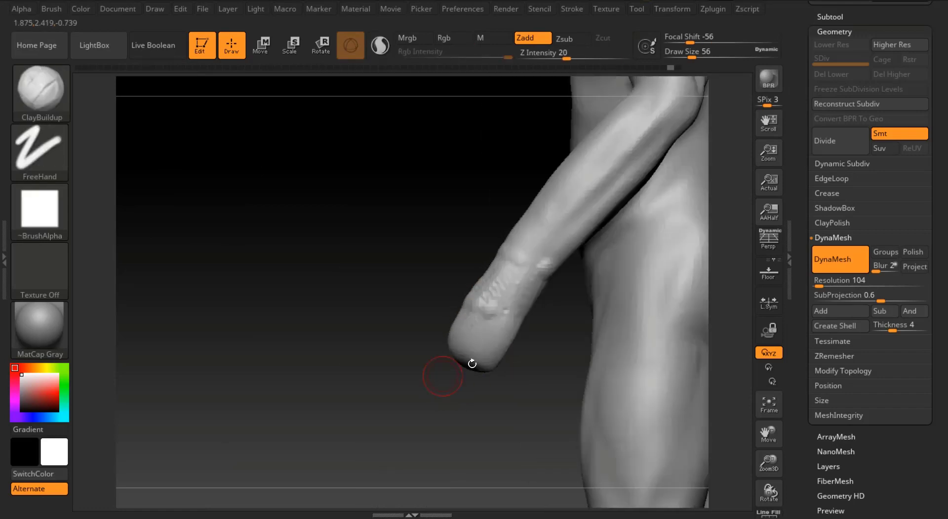
right_click_drag(456, 298, 403, 290)
Carve grooves separating the fingers into the hand with the DamStandard brush at draw size 46.
key("b")
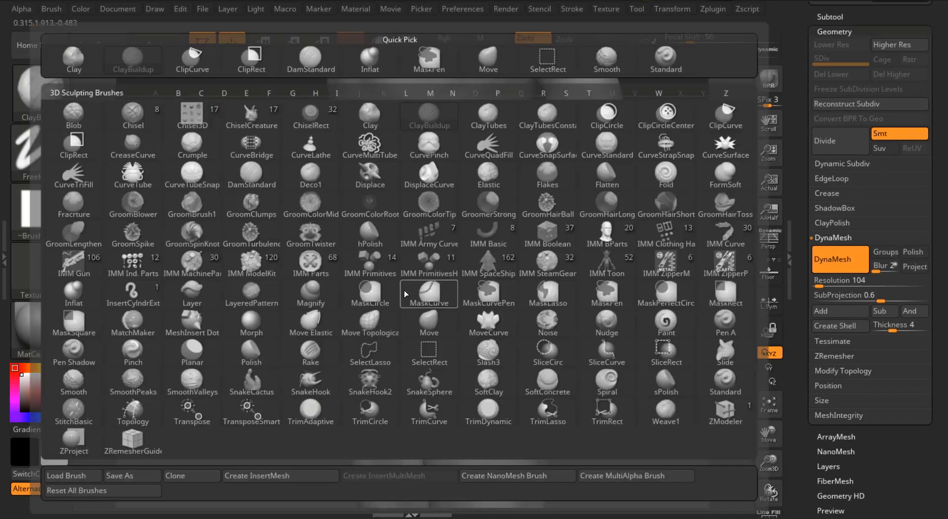
key("d")
key("s")
mouse_move(691, 53)
left_mouse_down()
mouse_move(745, 40)
mouse_move(689, 54)
left_mouse_up()
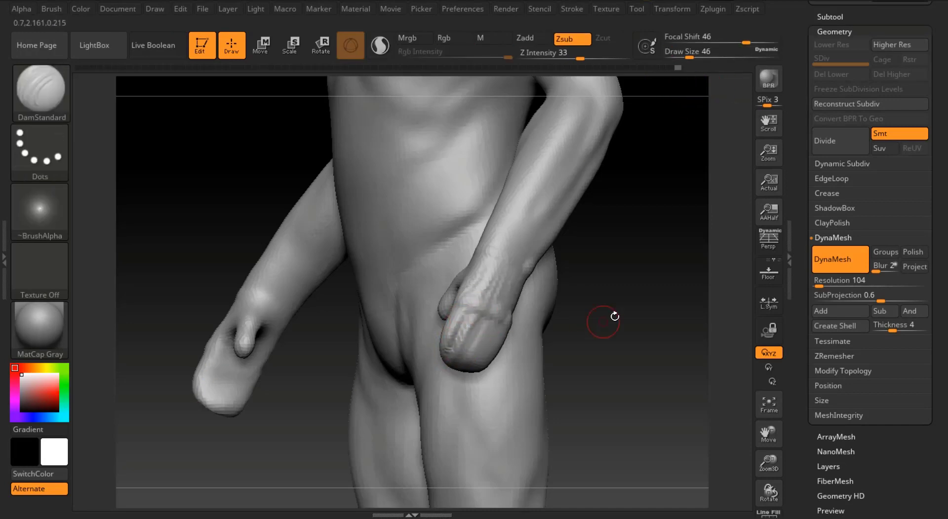
right_click_drag(615, 316, 512, 324)
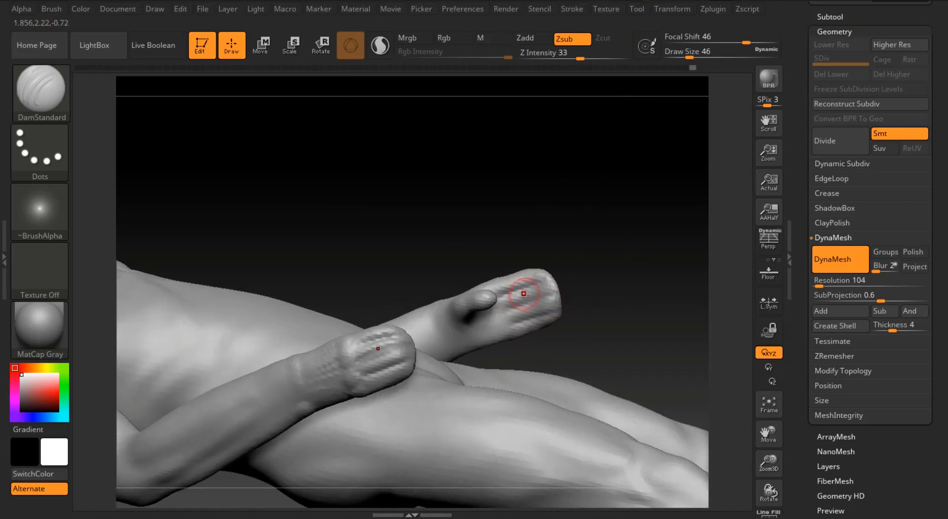
right_click_drag(565, 293, 476, 302)
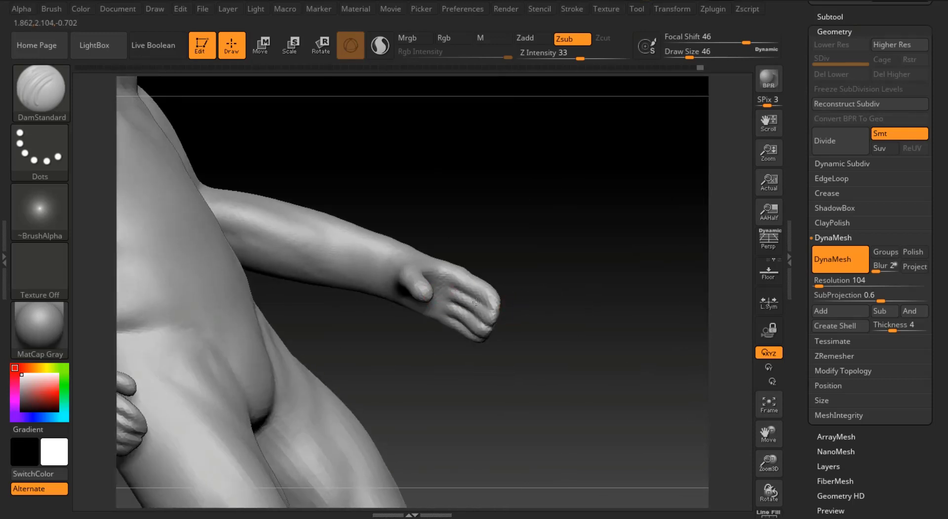
right_click_drag(532, 291, 513, 280)
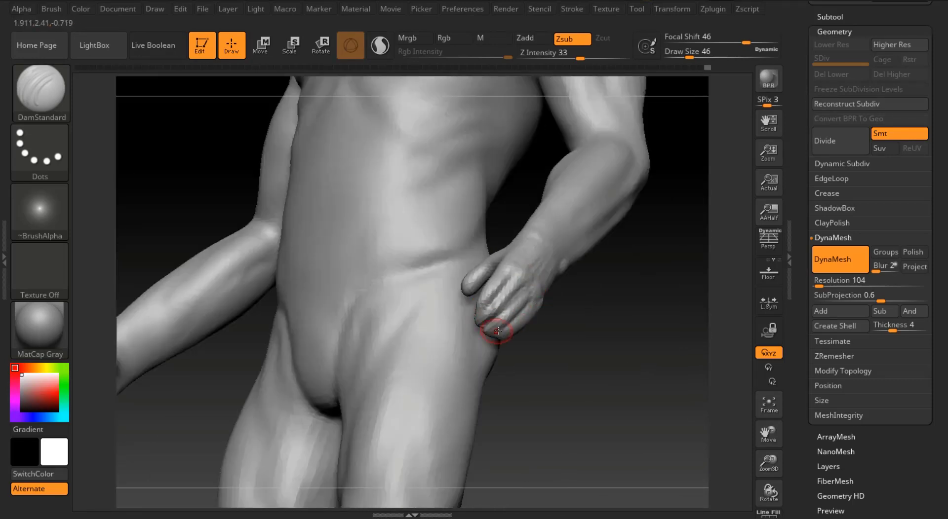
Deepen the finger grooves on the palm side with DamStandard and smooth the rough fingers.
right_click_drag(496, 332, 641, 356)
right_click_drag(618, 390, 541, 347)
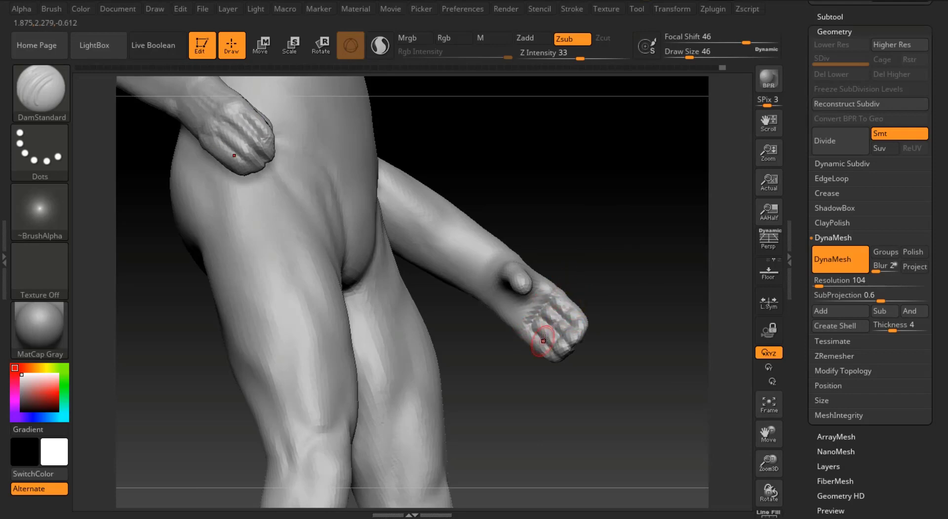
right_click_drag(623, 336, 635, 282)
mouse_move(570, 353)
left_mouse_down("shift")
mouse_move(539, 361)
mouse_move(568, 345)
left_mouse_up("shift")
right_click_drag(647, 315, 597, 325)
left_click_drag(607, 320, 582, 355, "shift")
mouse_move(691, 247)
right_mouse_down()
mouse_move(676, 275)
mouse_move(567, 239)
right_mouse_up()
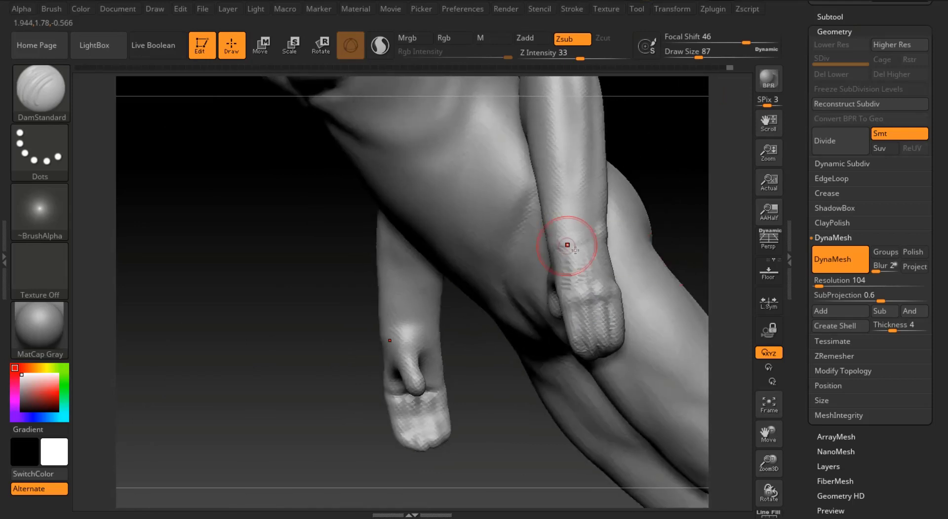
Reshape the thumb and hand with the Move brush at draw size 65, then adjust the larger forms at size 172.
key("b")
key("m")
key("v")
left_click_drag(723, 59, 694, 58)
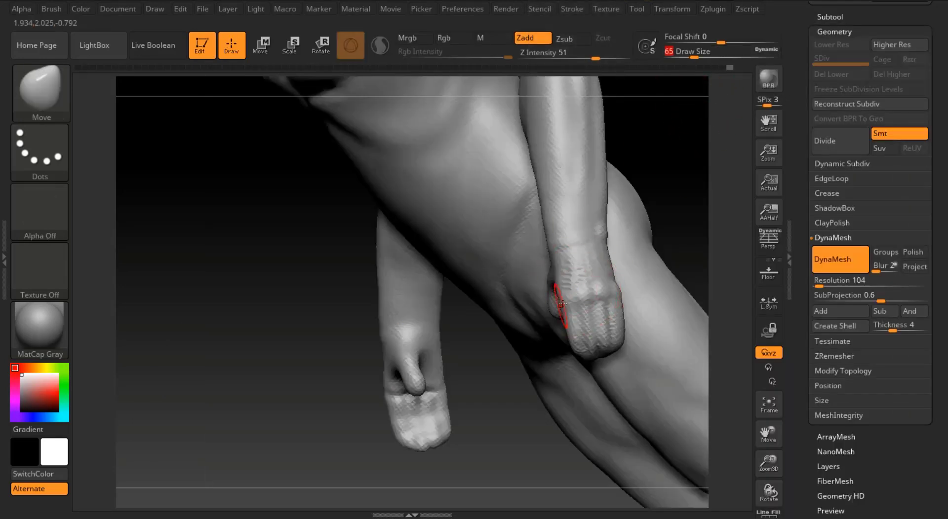
mouse_move(696, 223)
right_mouse_down()
mouse_move(617, 277)
mouse_move(539, 248)
mouse_move(685, 238)
mouse_move(691, 217)
right_mouse_up()
left_click_drag(694, 56, 711, 52)
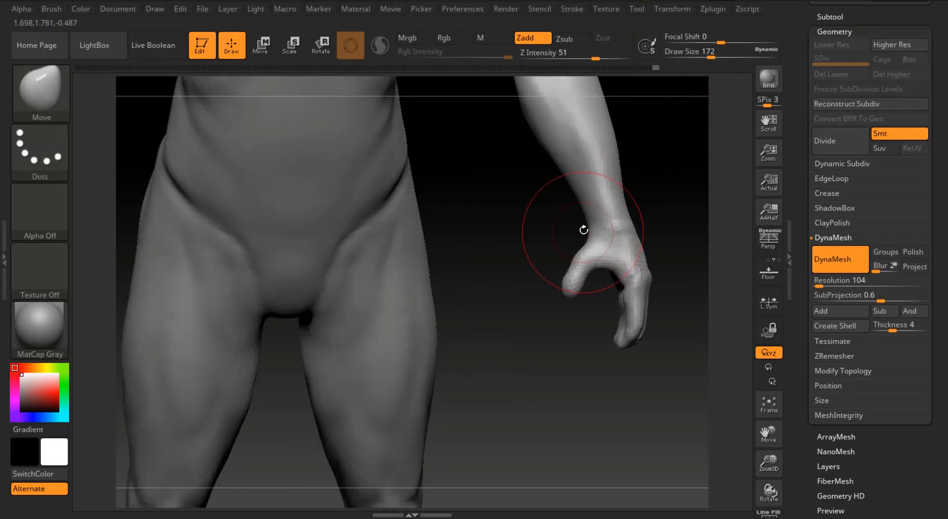
left_click_drag(768, 461, 766, 415)
right_click_drag(681, 416, 723, 444)
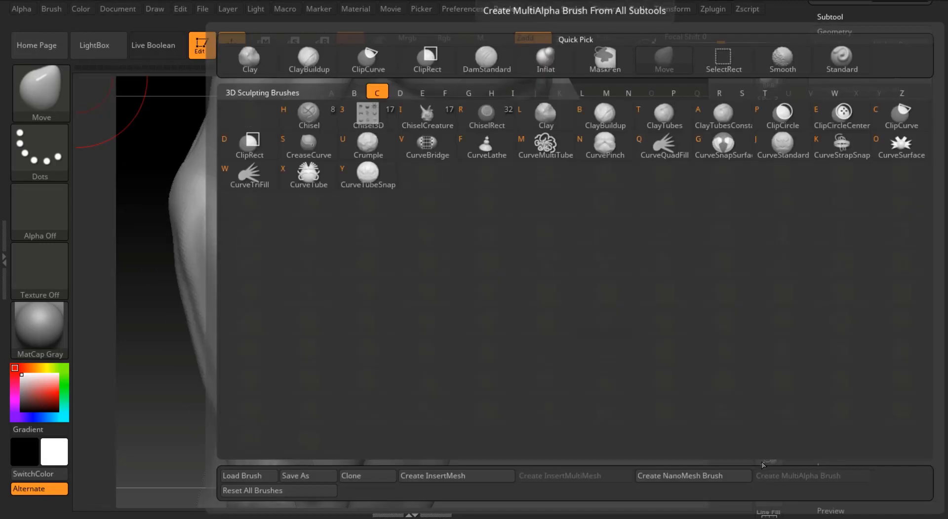
Build up the thumb and its base with the ClayBuildup brush at draw size 46, smoothing the strokes.
key("c")
key("b")
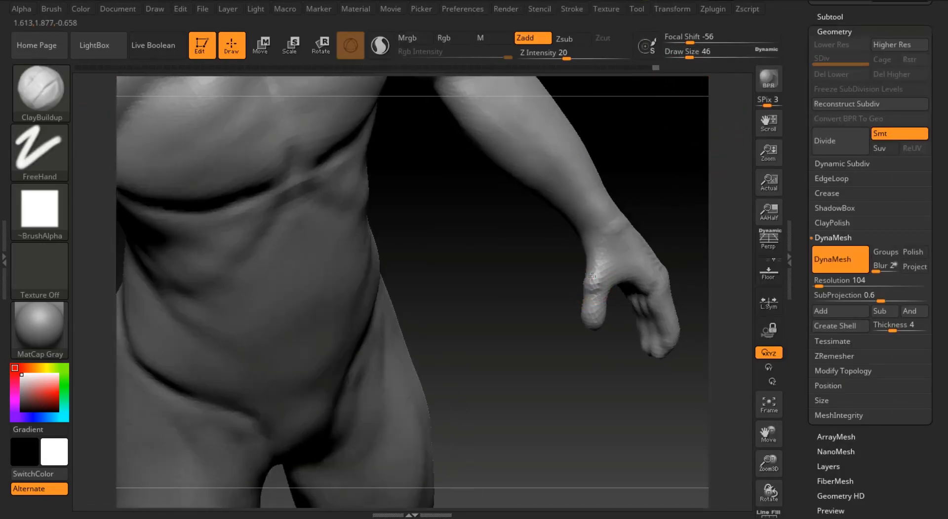
left_click_drag(592, 277, 598, 260, "shift")
key("b")
key("c")
key("b")
right_click_drag(599, 247, 589, 307)
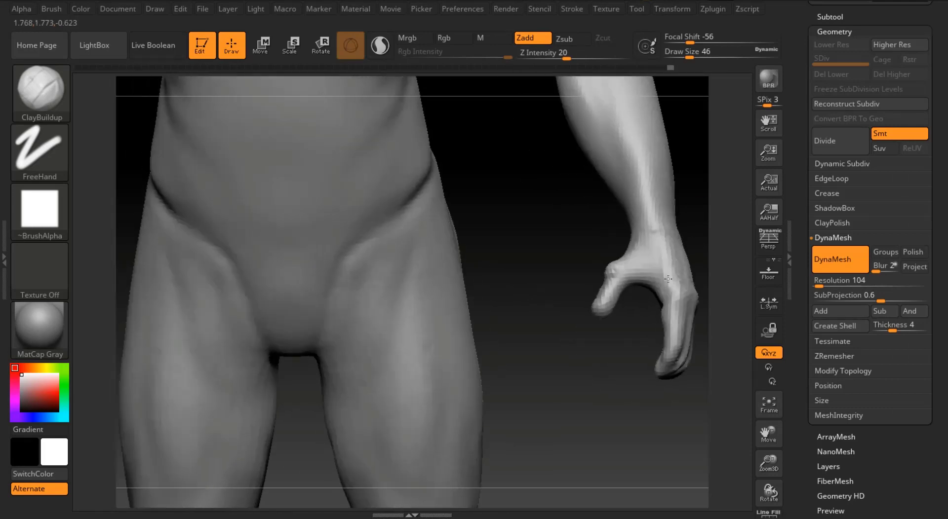
key("shift")
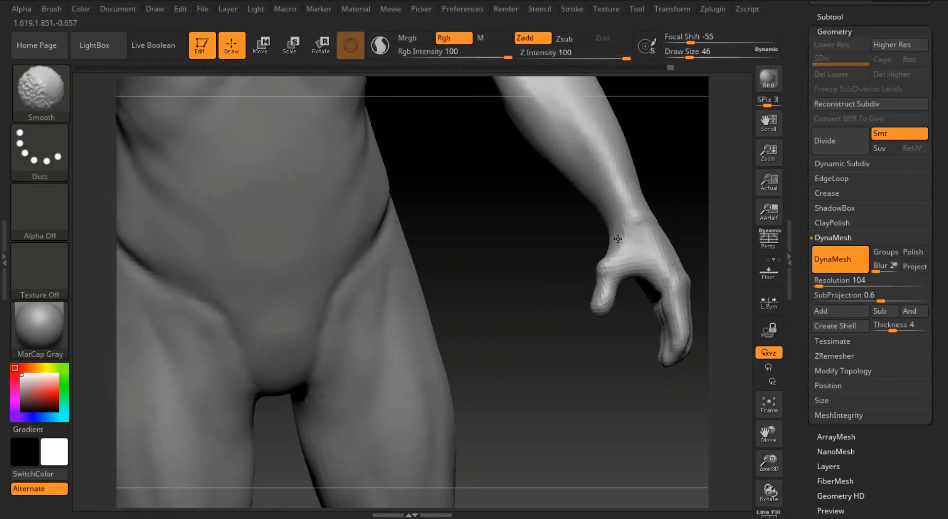
mouse_move(618, 239)
right_mouse_down()
mouse_move(713, 206)
mouse_move(658, 245)
right_mouse_up()
Add volume to the wrist bones and the back of the hand with ClayBuildup at draw size 49.
left_click_drag(693, 57, 690, 57)
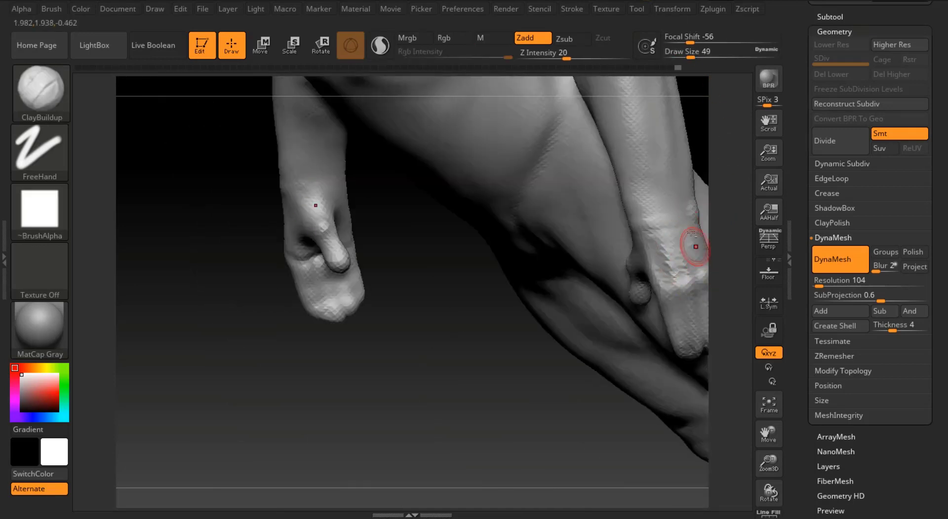
left_click_drag(709, 143, 647, 140)
left_click_drag(700, 274, 552, 312, "alt")
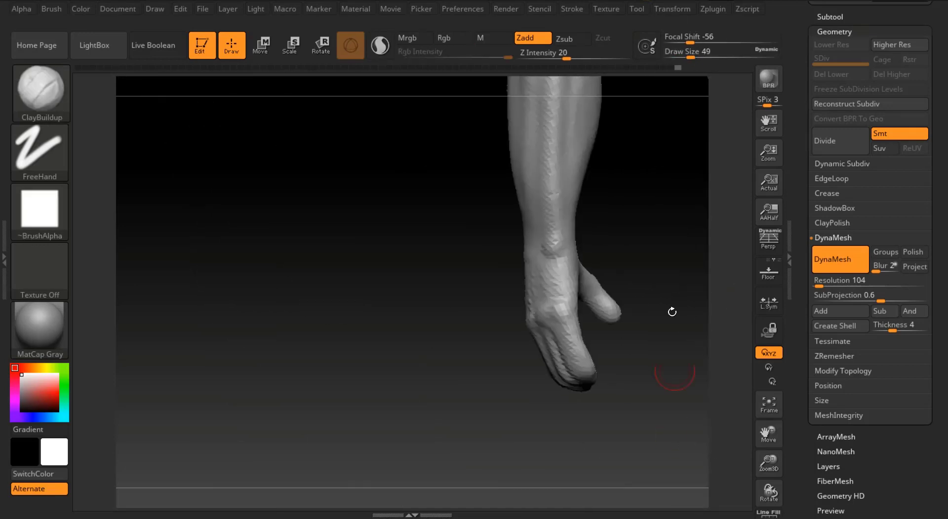
left_click_drag(671, 312, 435, 316)
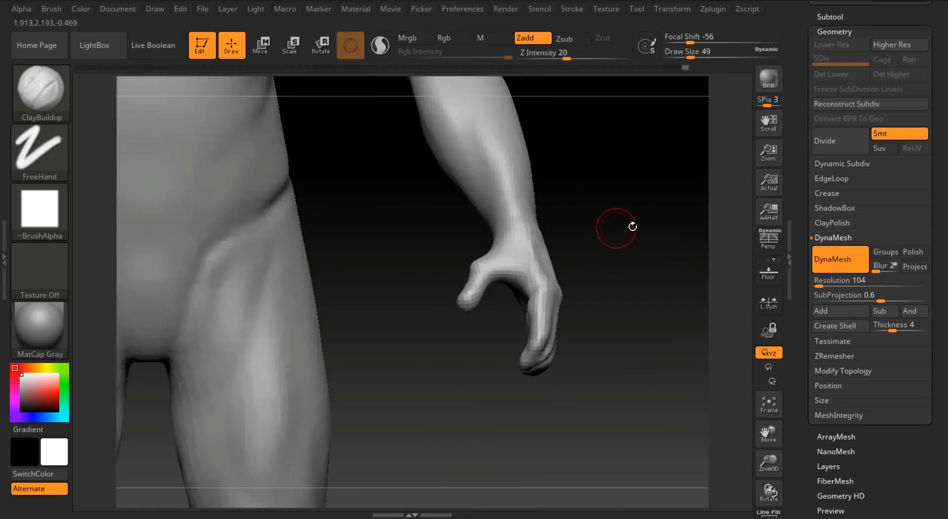
left_click_drag(616, 224, 635, 288)
Adjust the knuckles, bent fingers and palm outline with the Move brush at draw size 112.
key("b")
key("m")
key("v")
left_click_drag(696, 51, 711, 50)
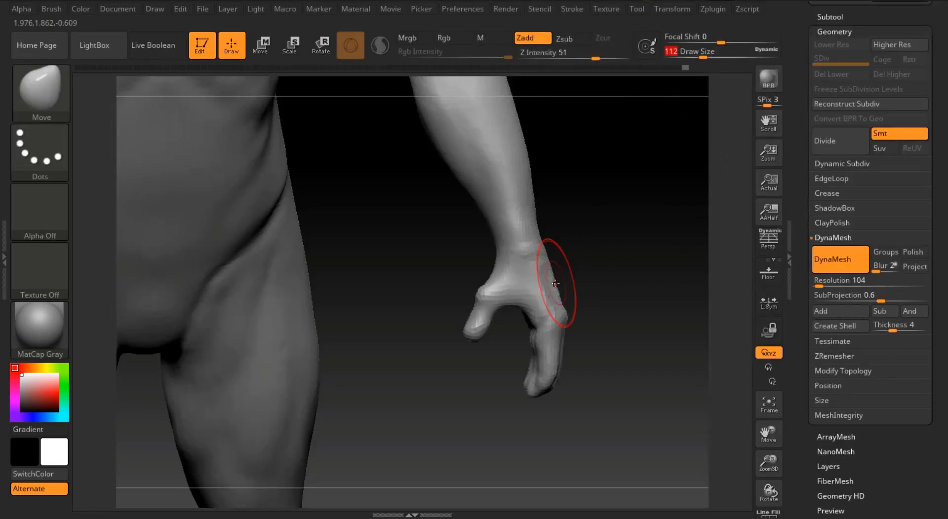
left_click_drag(598, 306, 591, 312)
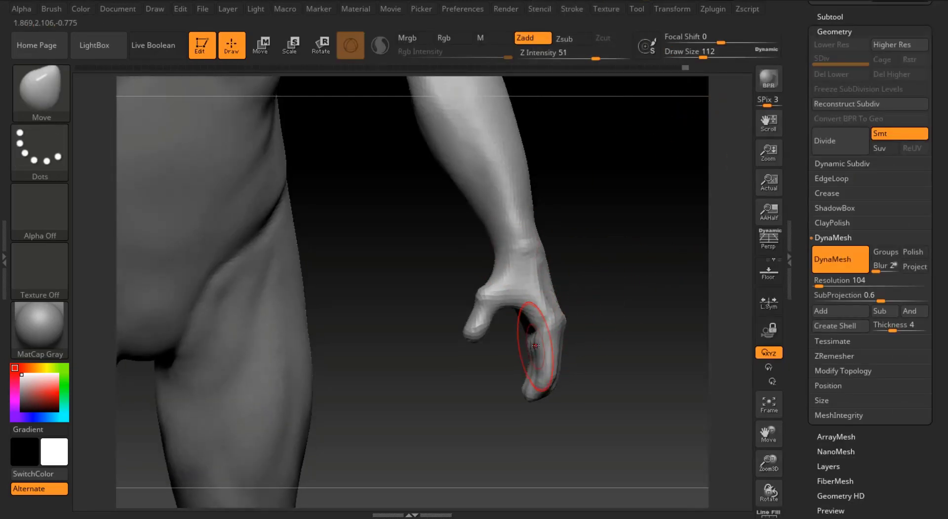
left_click_drag(535, 349, 541, 345)
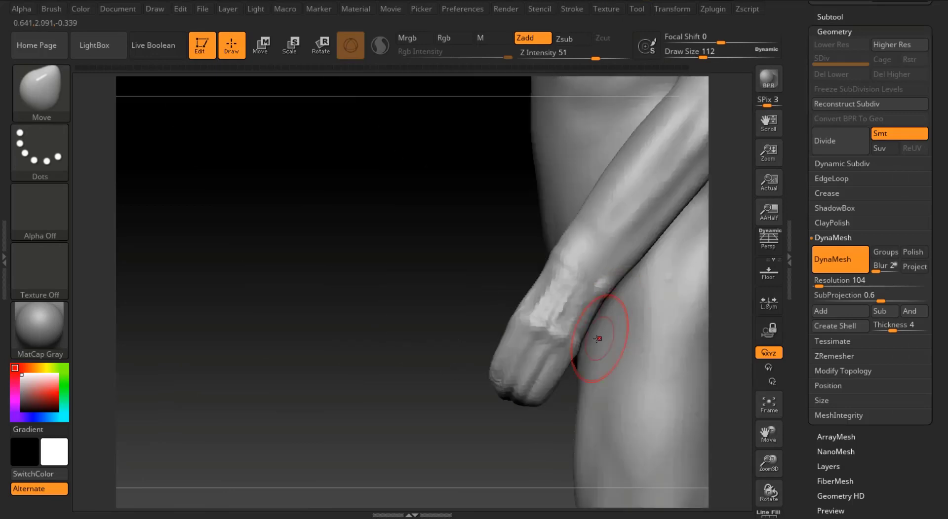
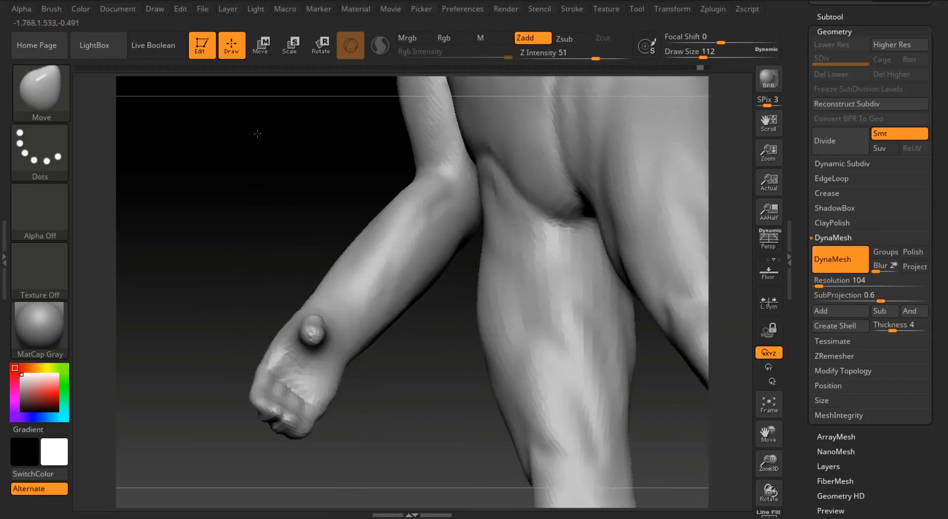
mouse_move(257, 134)
left_mouse_down()
mouse_move(302, 250)
mouse_move(357, 158)
mouse_move(346, 291)
mouse_move(387, 165)
mouse_move(397, 218)
mouse_move(449, 197)
mouse_move(328, 343)
mouse_move(385, 296)
mouse_move(335, 356)
mouse_move(353, 331)
left_mouse_up()
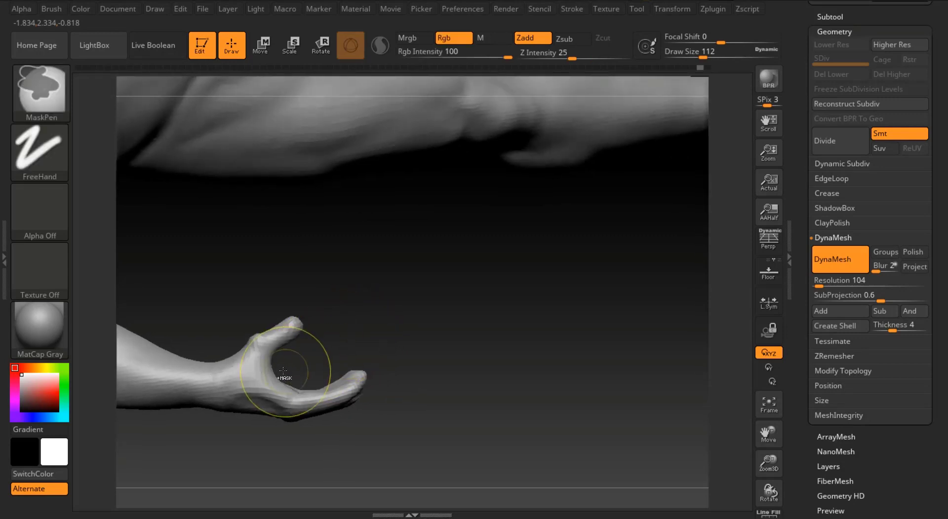
left_click_drag(268, 371, 275, 371)
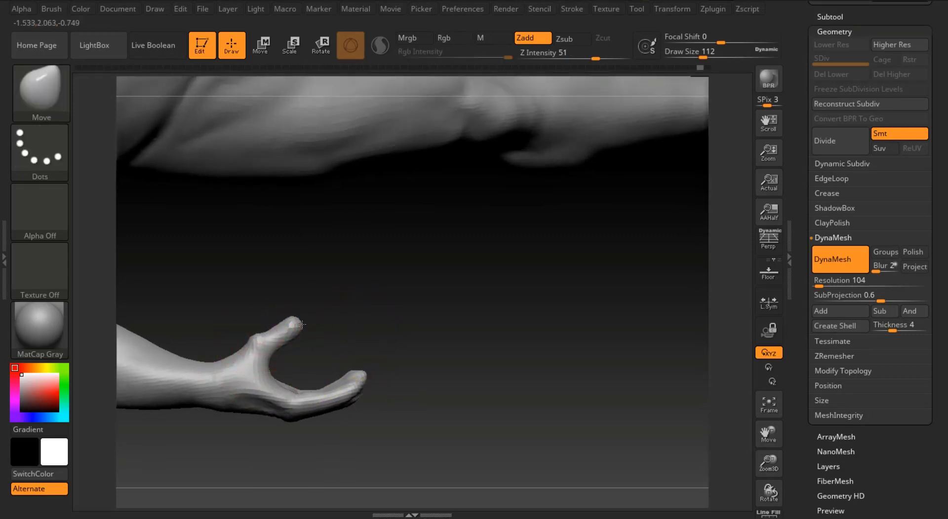
mouse_move(351, 293)
left_mouse_down()
mouse_move(127, 246)
mouse_move(237, 256)
mouse_move(131, 272)
mouse_move(168, 273)
left_mouse_up()
Build up the palm and thumb base with the ClayBuildup brush at draw size 44.
key("b")
key("c")
key("b")
left_click_drag(584, 208, 656, 96)
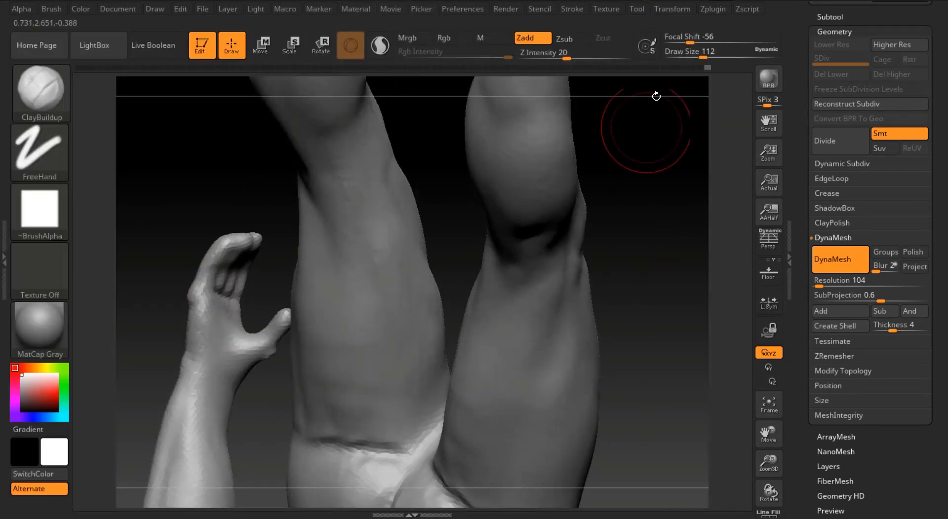
left_click(690, 52)
right_click_drag(246, 354, 249, 373)
mouse_move(327, 367)
left_mouse_down()
mouse_move(362, 365)
mouse_move(377, 400)
mouse_move(382, 394)
left_mouse_up()
Mask the thumb with a MaskPen Lasso stroke and invert the mask so only the thumb can be edited.
key("ctrl")
left_click(46, 159, "ctrl")
left_click(219, 232, "ctrl")
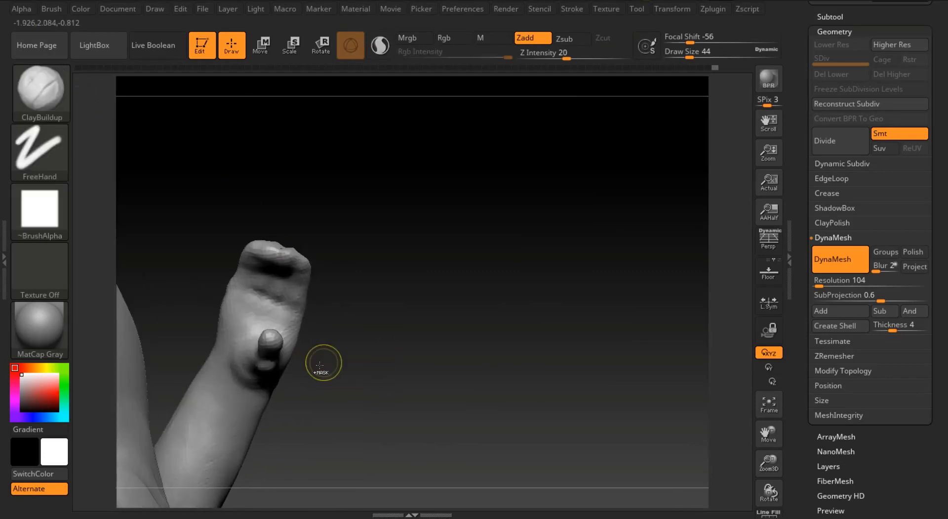
left_click_drag(284, 335, 255, 321, "ctrl")
mouse_move(437, 296)
left_mouse_down()
mouse_move(375, 262)
mouse_move(397, 307)
mouse_move(303, 298)
left_mouse_up()
left_click_drag(400, 266, 472, 222)
left_click(296, 374, "ctrl")
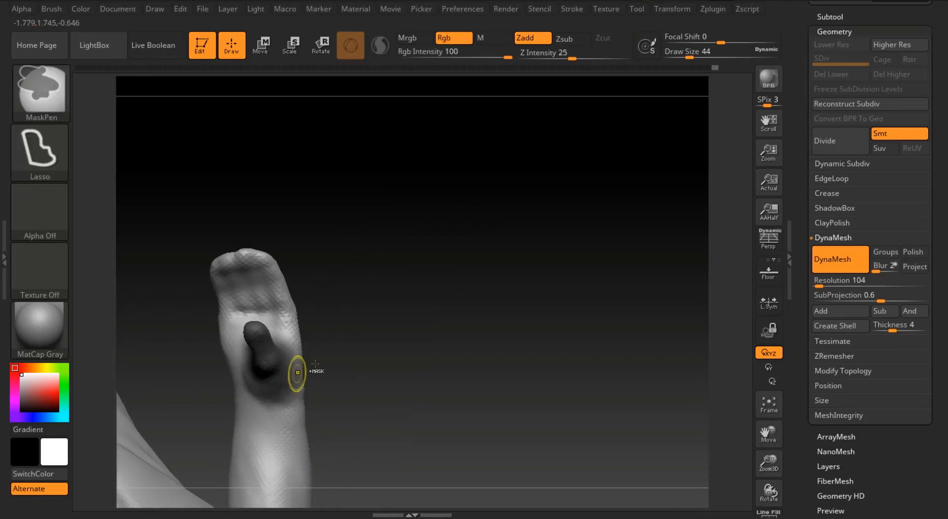
left_click(345, 340, "ctrl")
Shift the isolated thumb toward the edge of the palm with the Move brush at draw size 97 and clear the mask.
key("w")
left_click_drag(768, 433, 945, 403)
key("q")
left_click(718, 54)
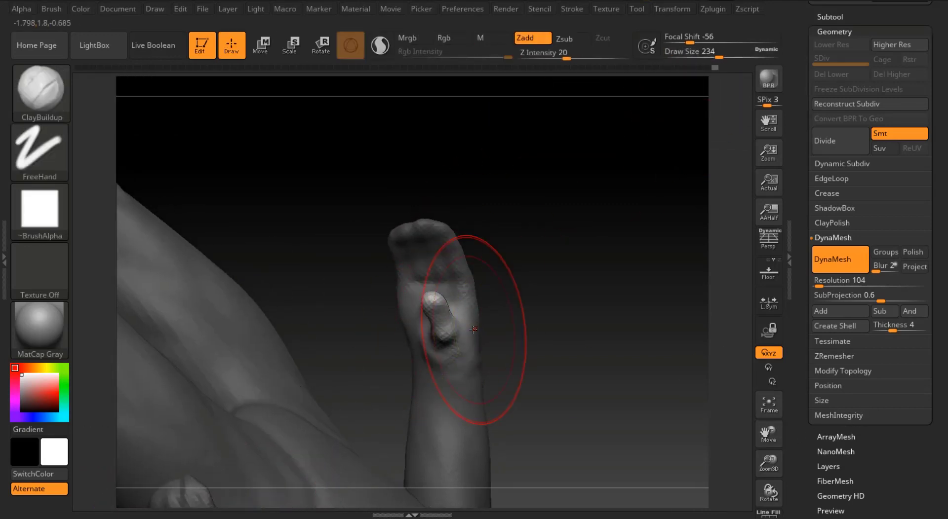
key("b")
key("m")
key("v")
left_click_drag(428, 328, 459, 302)
key("ctrl+z")
left_click(705, 52)
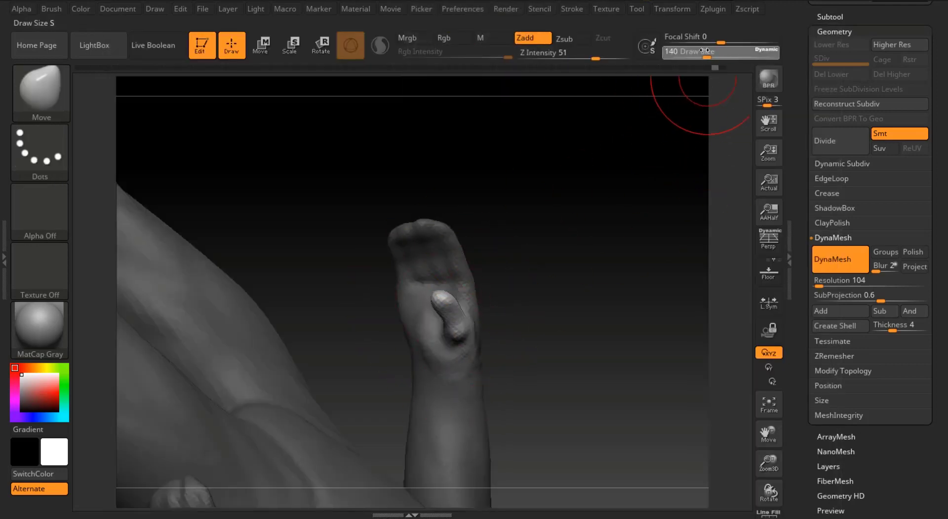
type("97")
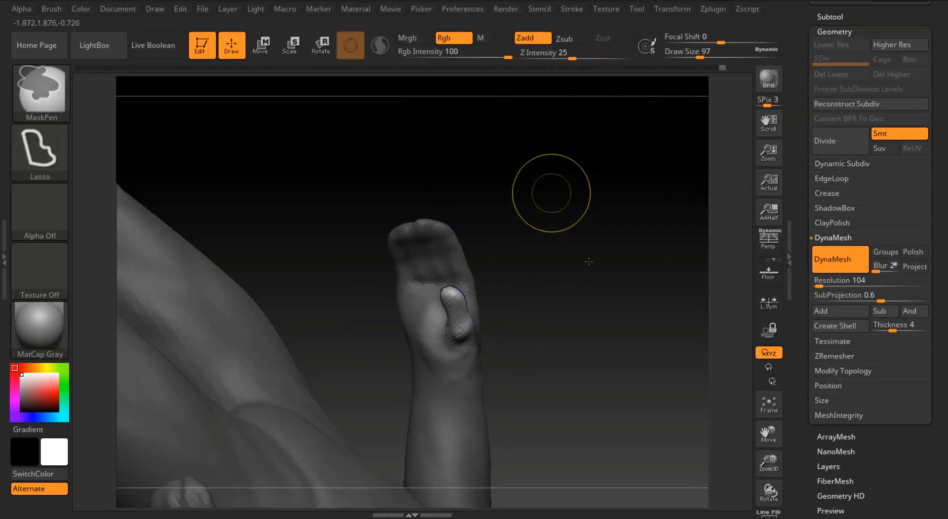
left_click_drag(551, 193, 592, 223, "ctrl")
Smooth the surface around the wrist and the base of the thumb.
mouse_move(629, 237)
left_mouse_down()
mouse_move(651, 244)
mouse_move(533, 291)
left_mouse_up()
left_click_drag(617, 376, 628, 230)
left_click_drag(496, 447, 478, 420, "shift")
mouse_move(612, 306)
left_mouse_down()
mouse_move(607, 177)
mouse_move(632, 176)
left_mouse_up()
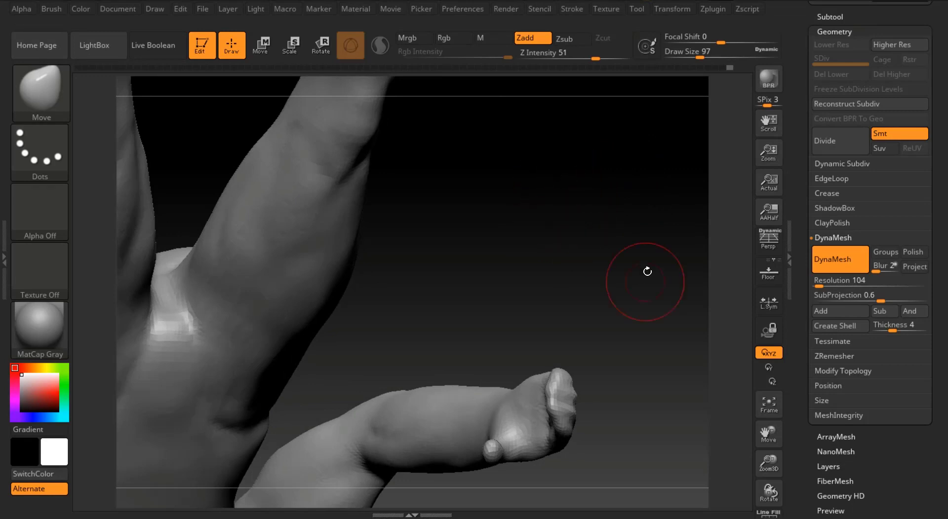
Carve creases into the palm and finger bases with the DamStandard brush at draw size 41.
left_click_drag(647, 271, 528, 380)
key("b")
key("d")
key("s")
left_click_drag(706, 53, 688, 53)
left_click_drag(666, 325, 620, 365)
right_click_drag(513, 423, 507, 418)
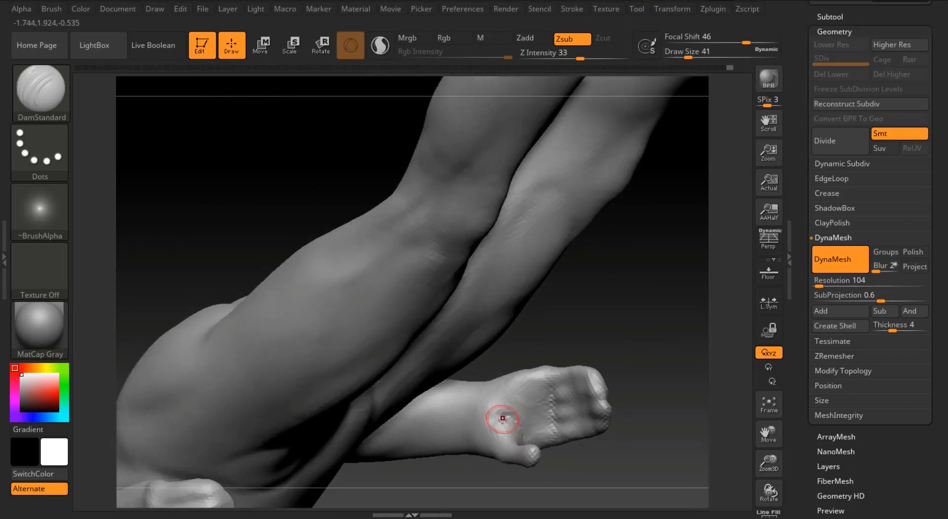
mouse_move(631, 325)
left_mouse_down()
mouse_move(597, 340)
mouse_move(614, 345)
left_mouse_up()
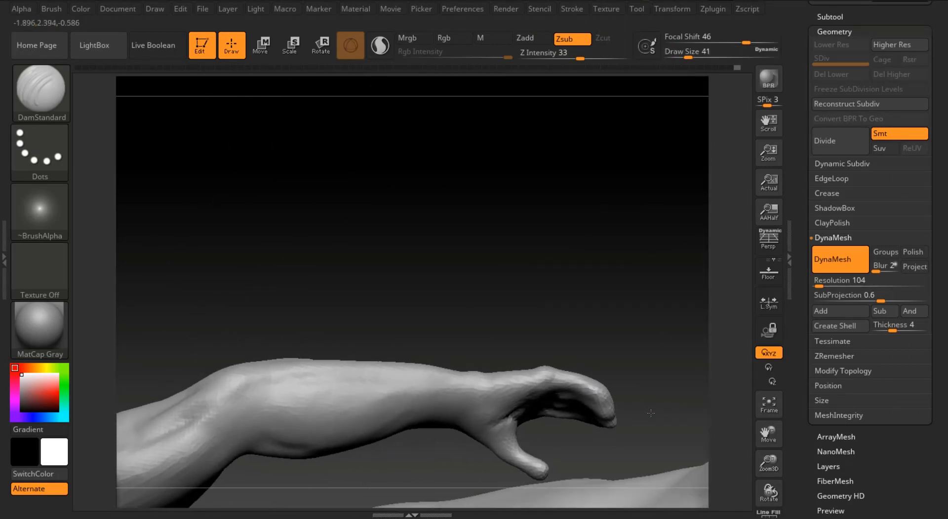
Build up the fleshy pad at the base of the thumb with ClayBuildup at draw size 44.
key("b")
key("c")
key("b")
left_click(689, 55)
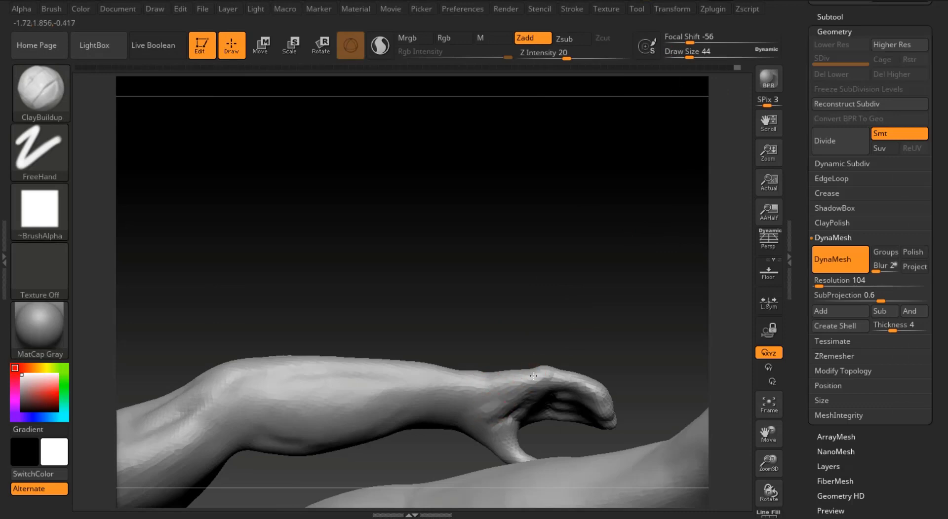
right_click_drag(514, 408, 537, 381)
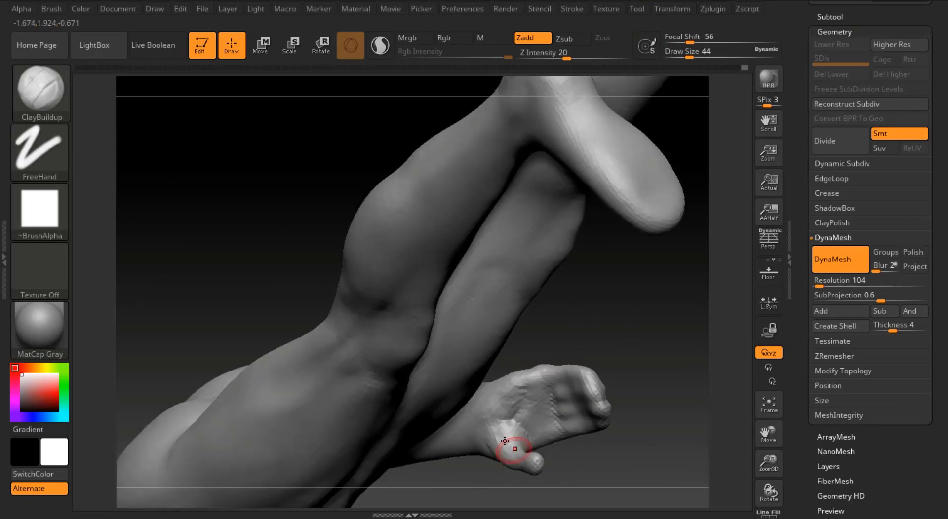
mouse_move(515, 449)
right_mouse_down()
mouse_move(556, 247)
mouse_move(592, 286)
right_mouse_up()
Adjust the shape of the thumb and its base with the Move brush at draw size 94.
key("b")
key("m")
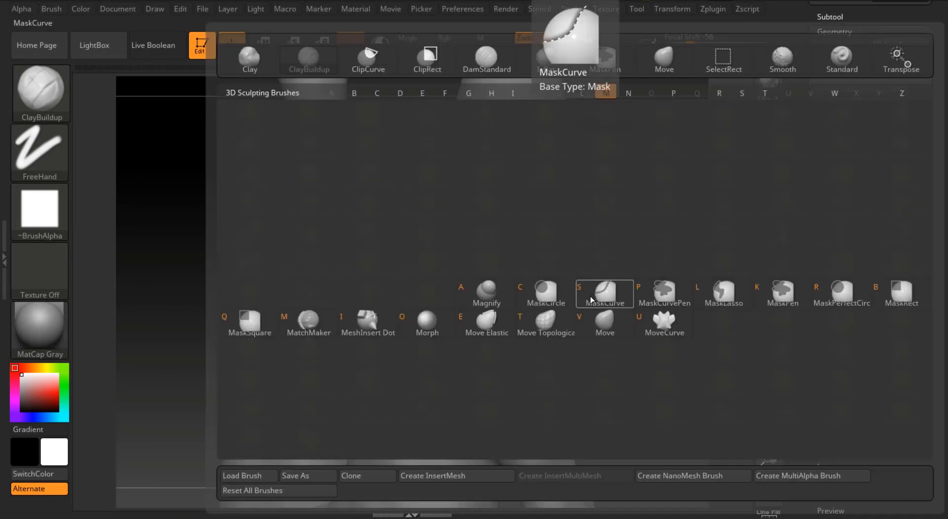
key("v")
left_click_drag(500, 426, 504, 435)
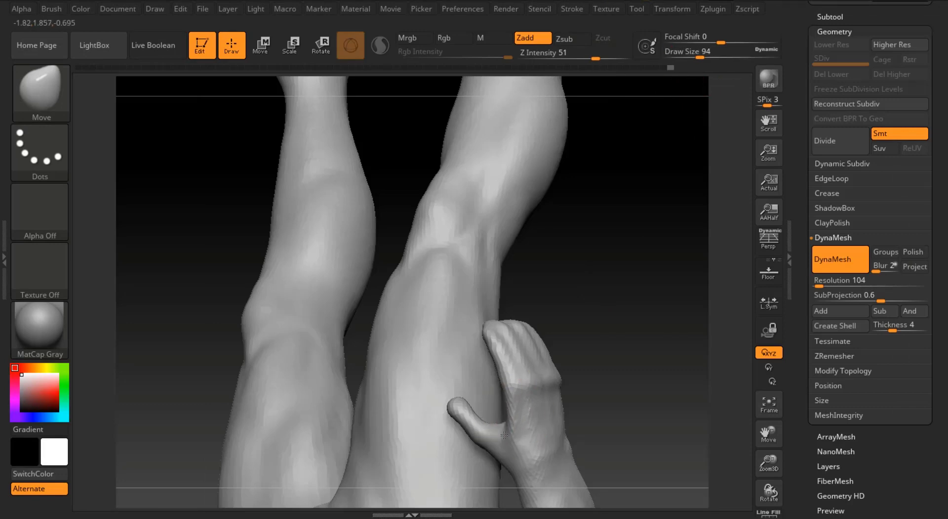
Set the selection brush to SelectRect with the Lasso stroke and isolate one arm by hiding the rest of the body.
right_click_drag(532, 419, 701, 315)
left_click(769, 403)
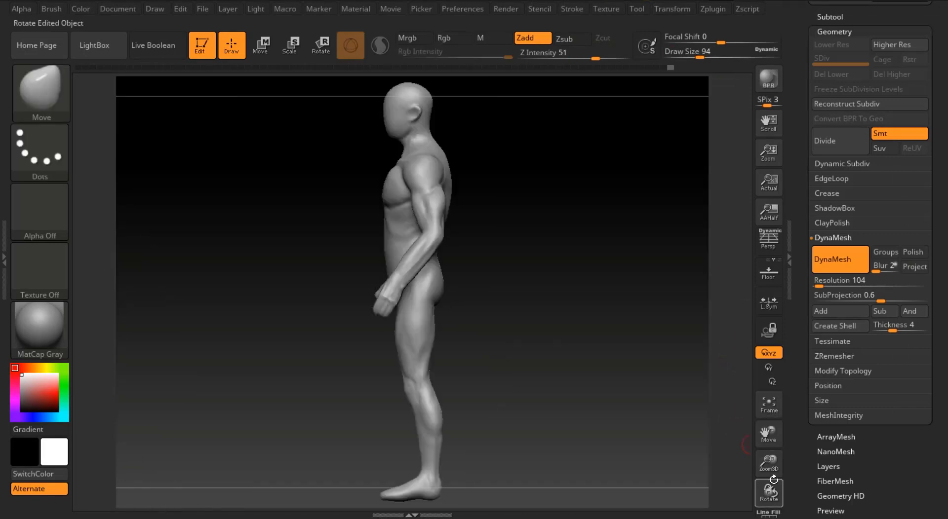
mouse_move(769, 469)
left_mouse_down()
mouse_move(794, 516)
mouse_move(770, 468)
left_mouse_up()
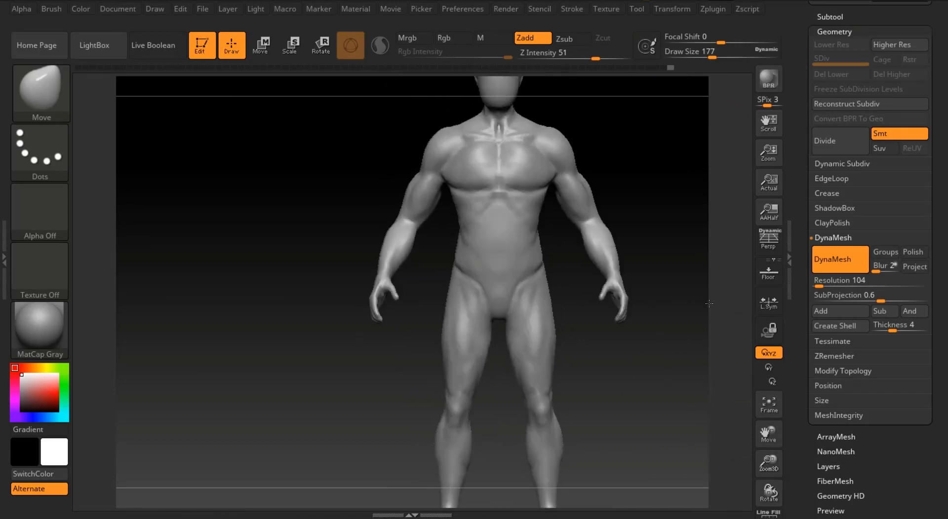
mouse_move(666, 150)
left_mouse_down("ctrl+shift")
mouse_move(593, 412)
mouse_move(683, 321)
left_mouse_up("ctrl+shift")
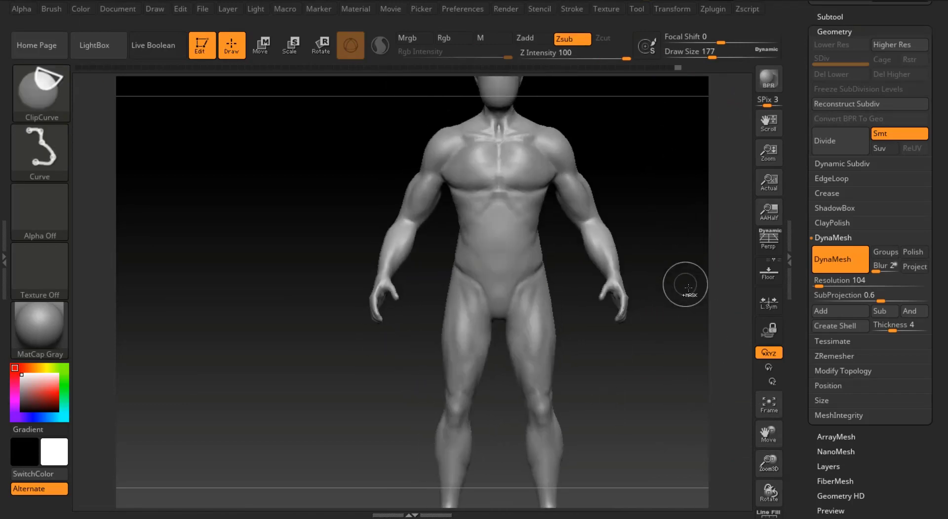
mouse_move(686, 316)
right_mouse_down()
mouse_move(643, 337)
mouse_move(607, 336)
right_mouse_up()
key("f")
left_click(55, 96, "ctrl+shift")
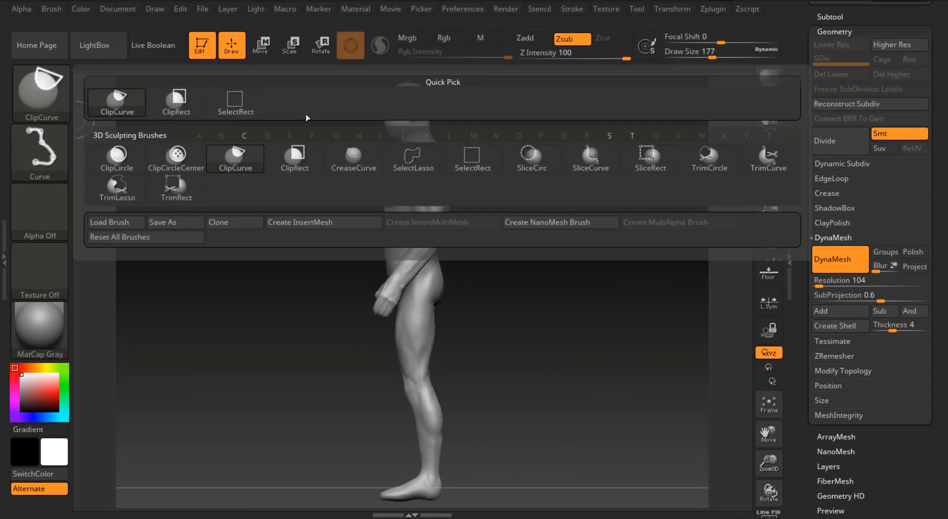
left_click(236, 103, "ctrl+shift")
left_click(52, 155, "ctrl+shift")
mouse_move(588, 225)
left_mouse_down("ctrl+shift")
mouse_move(497, 364)
mouse_move(575, 123)
mouse_move(715, 359)
left_mouse_up("ctrl+shift")
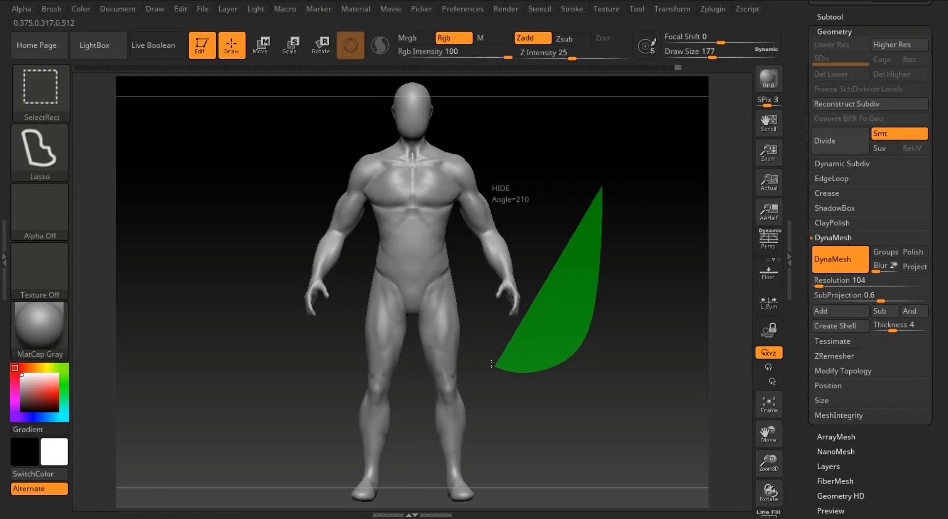
key("f")
Adjust the isolated forearm's shape with the Move brush at draw sizes 223 and 239, and show the whole body again.
left_click_drag(770, 430, 845, 457)
left_click_drag(711, 54, 717, 53)
left_click_drag(442, 285, 445, 288)
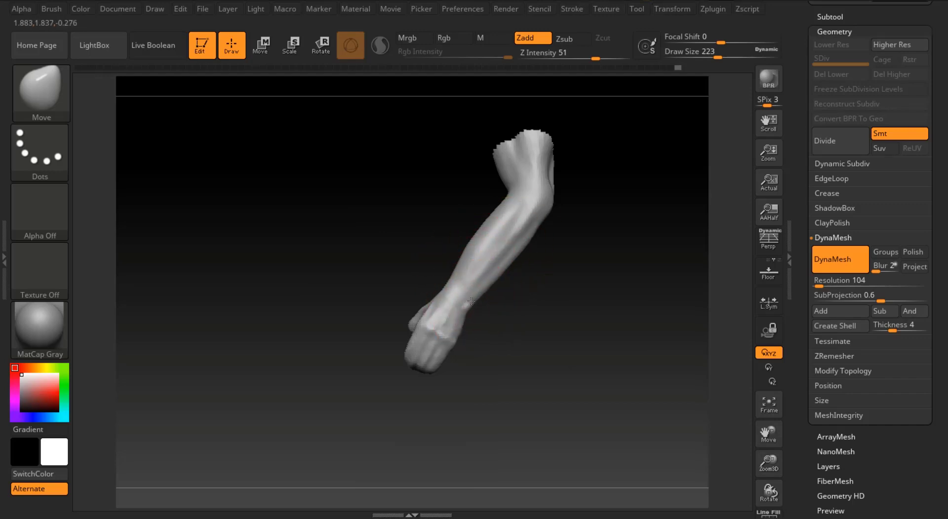
left_click(718, 55)
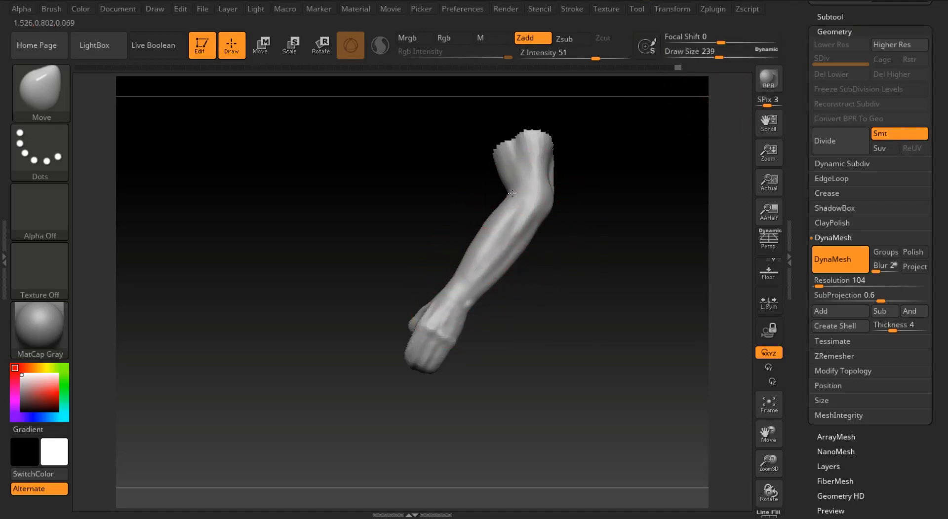
left_click(768, 404)
left_click_drag(768, 462, 701, 420)
left_click(649, 385, "ctrl+shift")
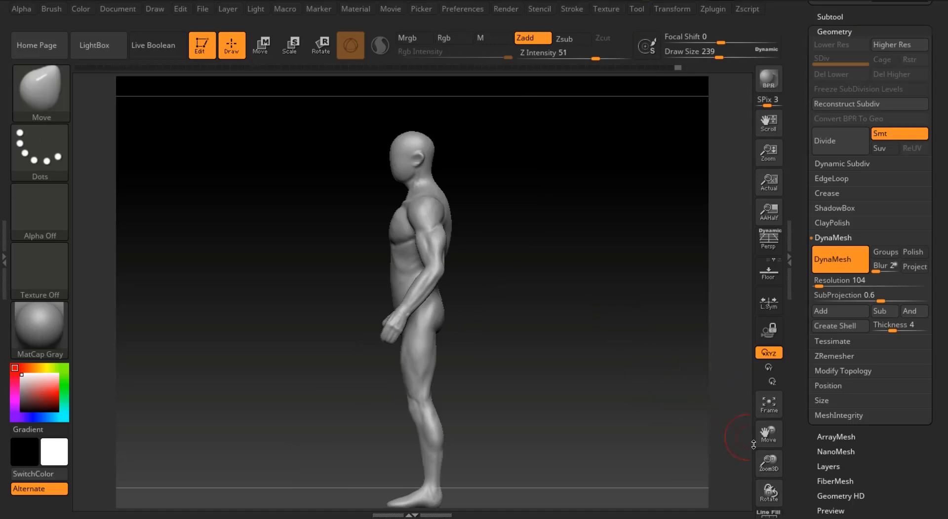
Adjust the position and shape of the hands and wrists with the Move brush at draw sizes 437 and 158.
left_click_drag(768, 462, 768, 489)
left_click_drag(768, 434, 790, 435)
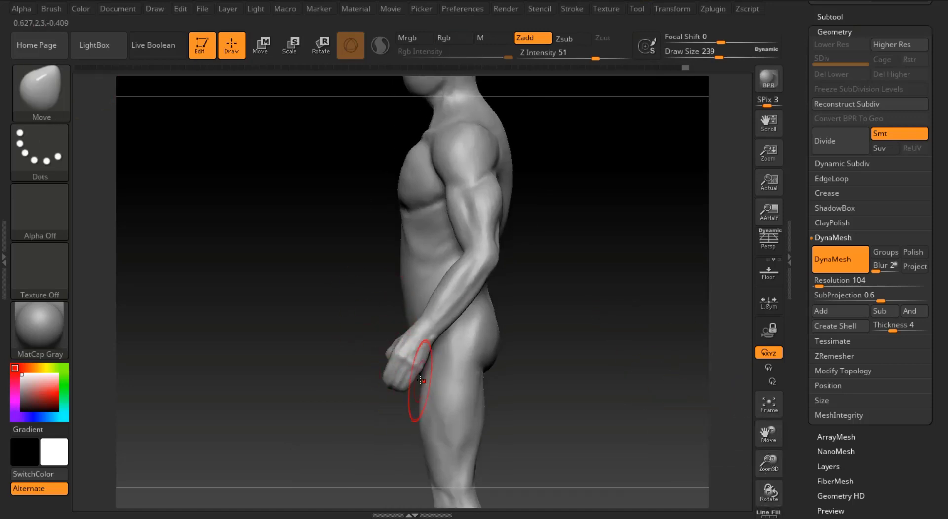
mouse_move(524, 296)
left_mouse_down()
mouse_move(662, 271)
mouse_move(474, 306)
left_mouse_up()
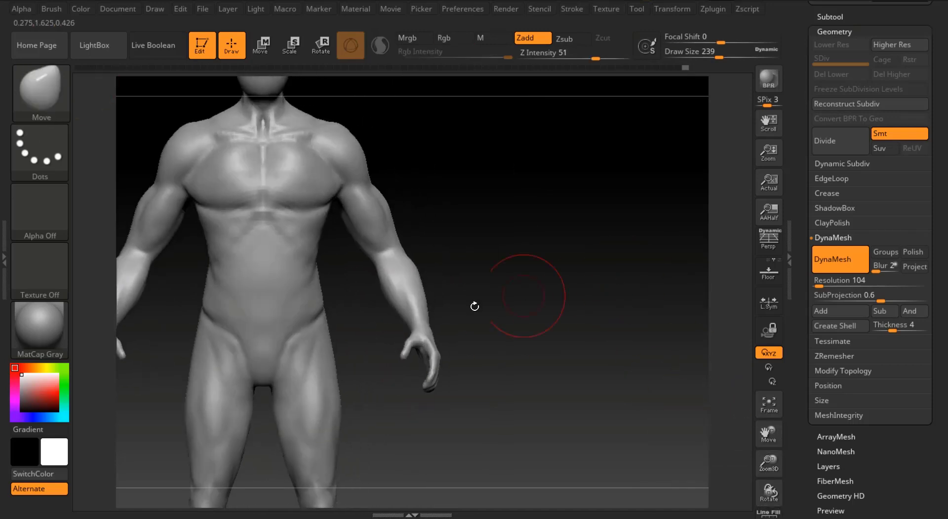
left_click_drag(769, 462, 819, 434)
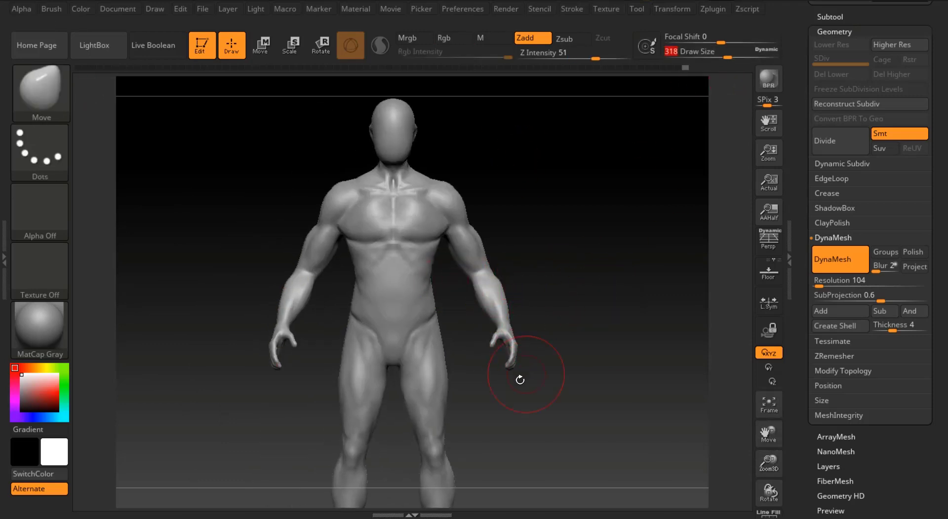
left_click_drag(719, 57, 737, 57)
left_click_drag(513, 370, 497, 340)
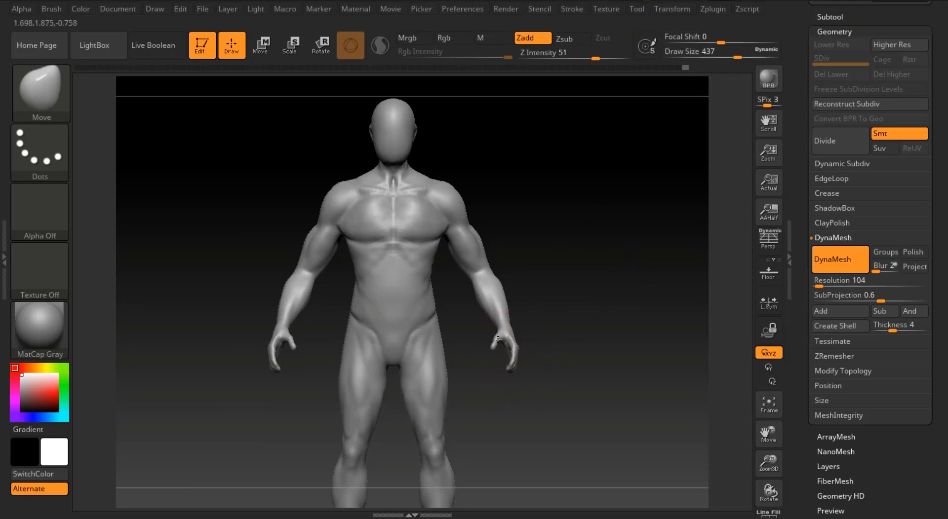
left_click_drag(737, 57, 709, 57)
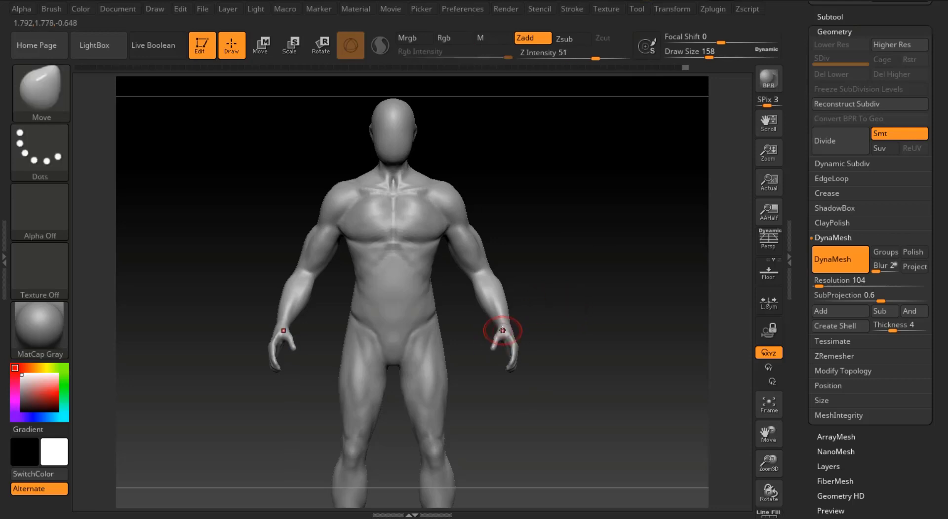
mouse_move(642, 321)
left_mouse_down()
mouse_move(575, 307)
mouse_move(679, 388)
mouse_move(494, 316)
mouse_move(750, 422)
left_mouse_up()
left_click_drag(769, 464, 755, 410)
Refine the pubic area between the thighs with the ClayBuildup and Smooth brushes at draw size 124.
left_click_drag(708, 57, 690, 57)
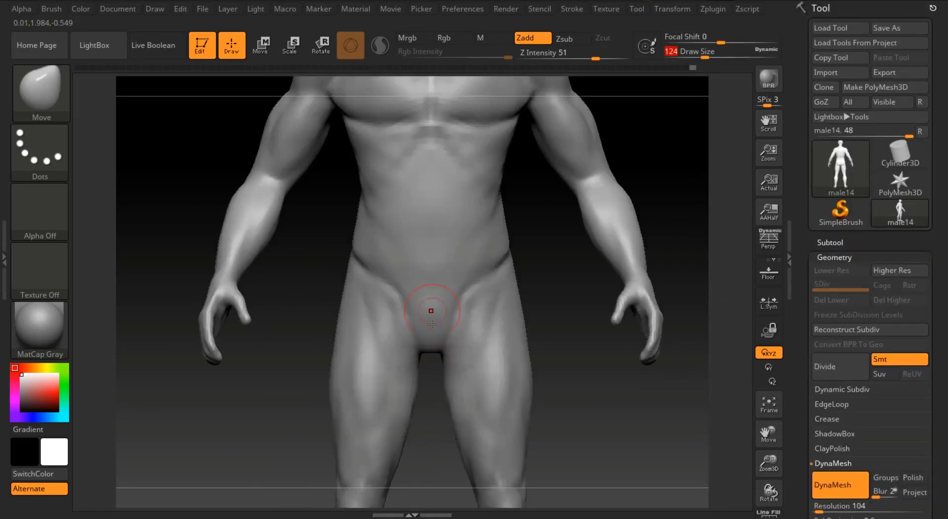
key("b")
key("c")
key("b")
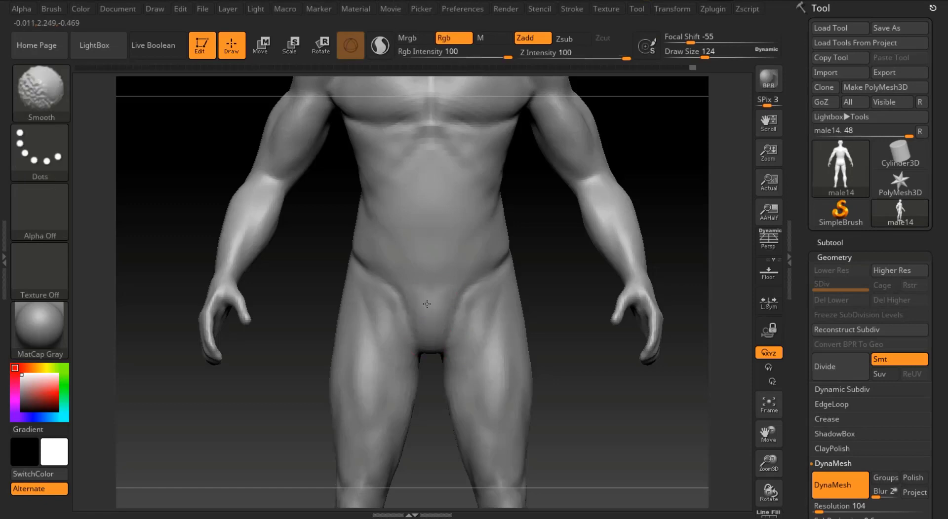
Hide both arms with a lasso selection to expose the torso in side view.
left_click_drag(704, 190, 676, 226)
left_click_drag(770, 460, 768, 421)
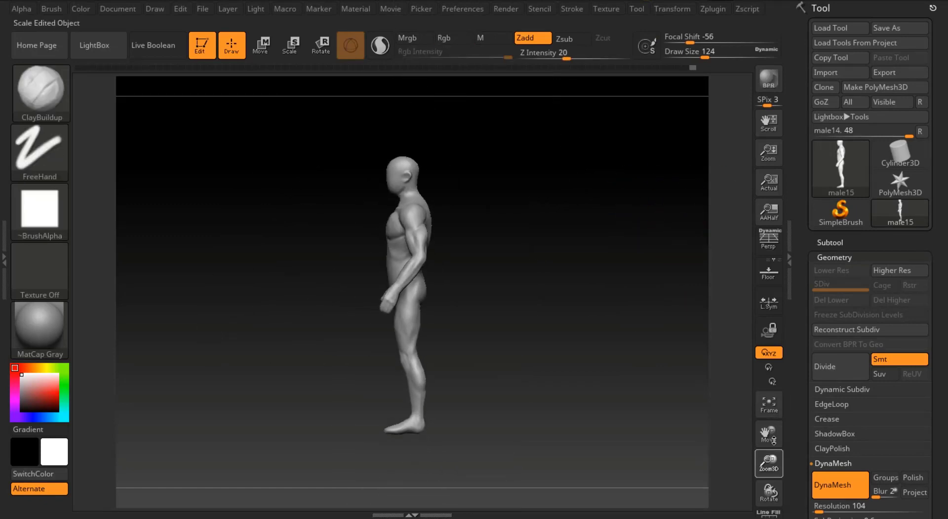
left_click_drag(673, 349, 564, 297)
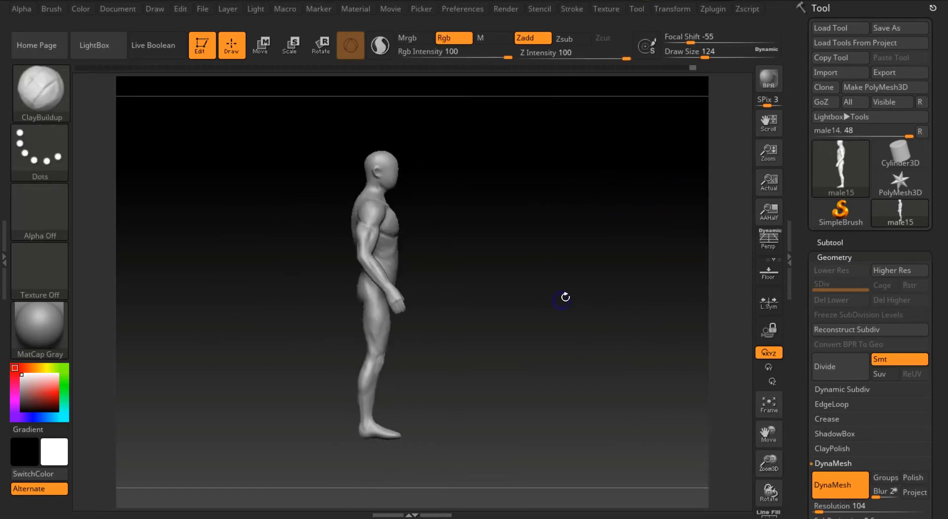
left_click_drag(768, 462, 772, 509)
left_click_drag(636, 277, 743, 267)
left_click_drag(771, 460, 762, 421)
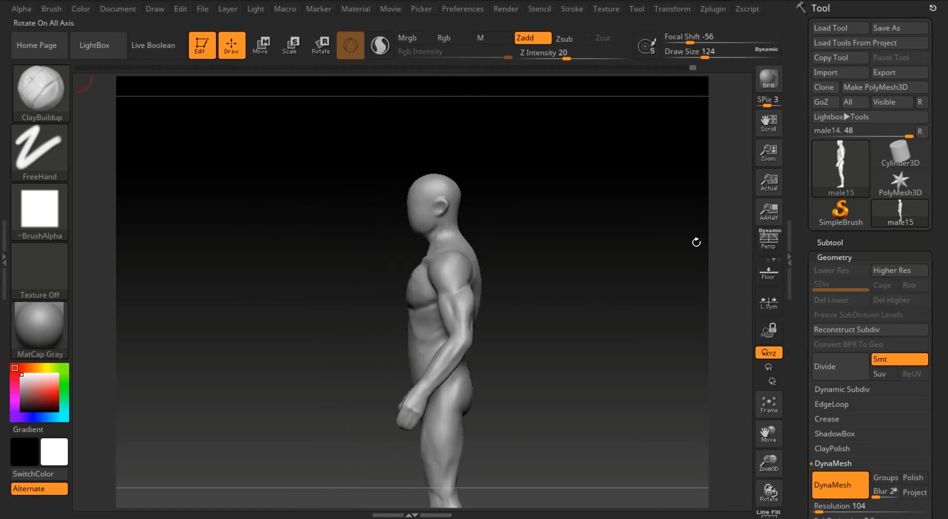
mouse_move(696, 242)
left_mouse_down("shift")
mouse_move(593, 199)
mouse_move(454, 249)
mouse_move(531, 444)
mouse_move(641, 419)
left_mouse_up("shift")
key("ctrl+z")
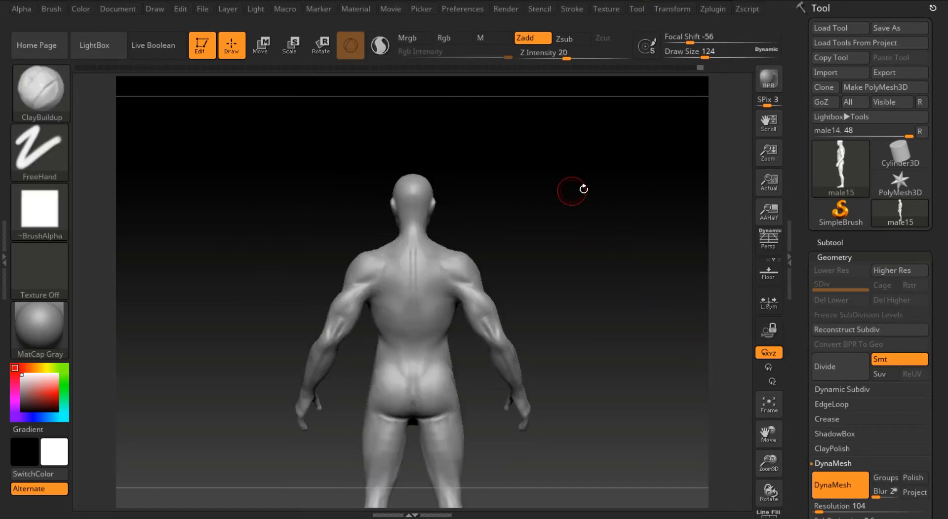
mouse_move(611, 191)
left_mouse_down("ctrl+alt+shift")
mouse_move(497, 482)
mouse_move(461, 293)
mouse_move(469, 277)
left_mouse_up("ctrl+alt+shift")
left_click_drag(615, 207, 526, 202, "shift")
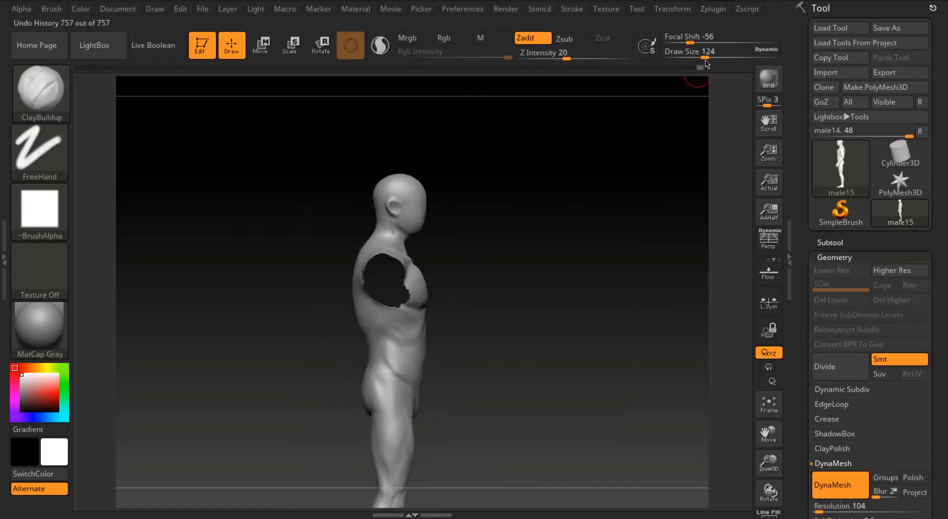
Shape the torso's side profile with the Move brush at draw sizes 274 and 351.
key("b")
key("m")
key("v")
left_click_drag(769, 464, 765, 434)
left_click_drag(765, 435, 802, 375)
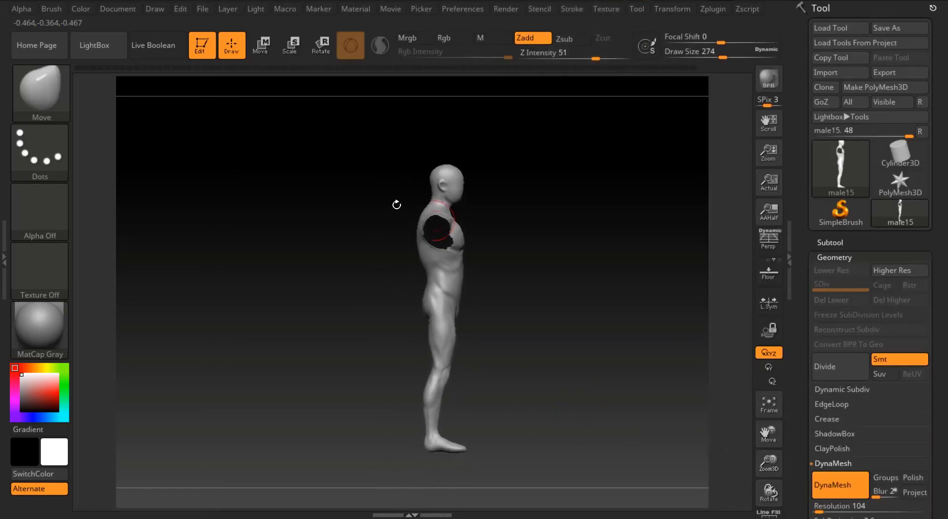
mouse_move(722, 54)
left_mouse_down()
mouse_move(738, 54)
mouse_move(725, 54)
left_mouse_up()
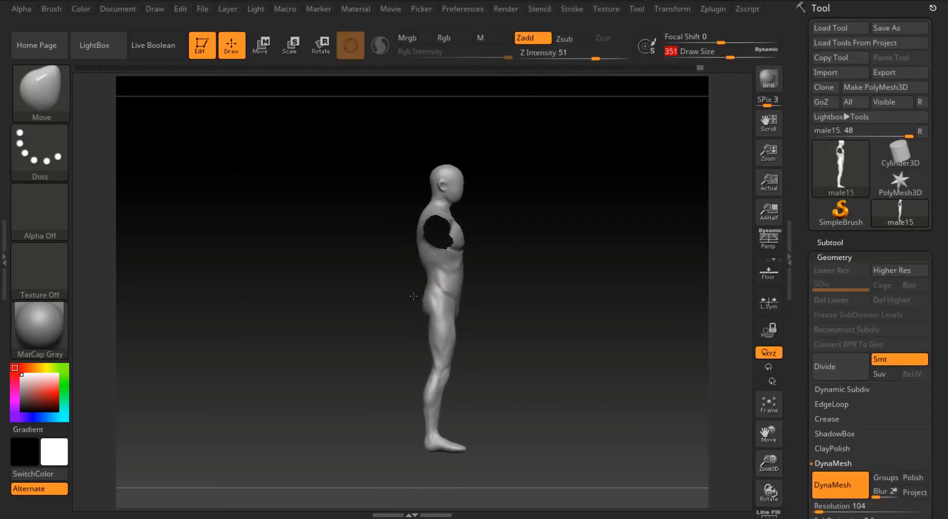
left_click_drag(768, 463, 767, 486)
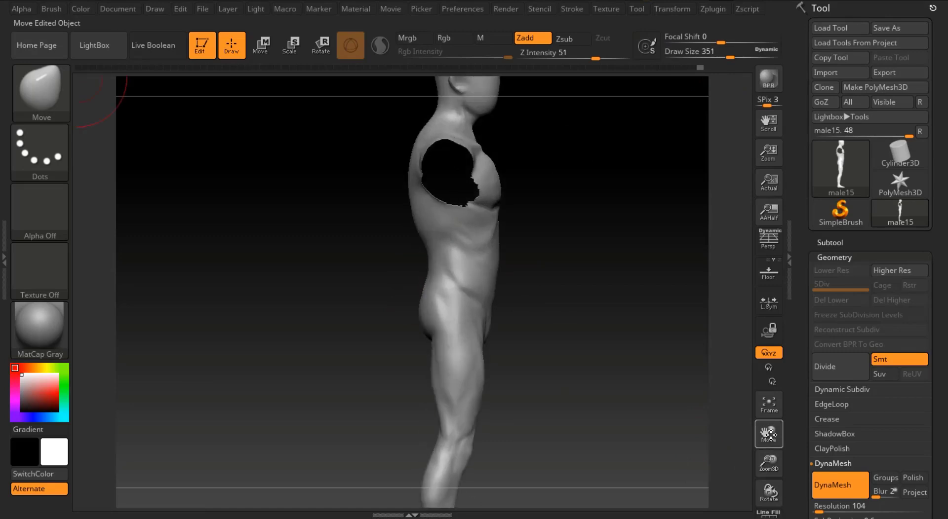
Adjust the upper back's side profile with the Move brush at draw size 415.
left_click_drag(768, 433, 775, 494)
left_click_drag(730, 54, 736, 54)
key("ctrl")
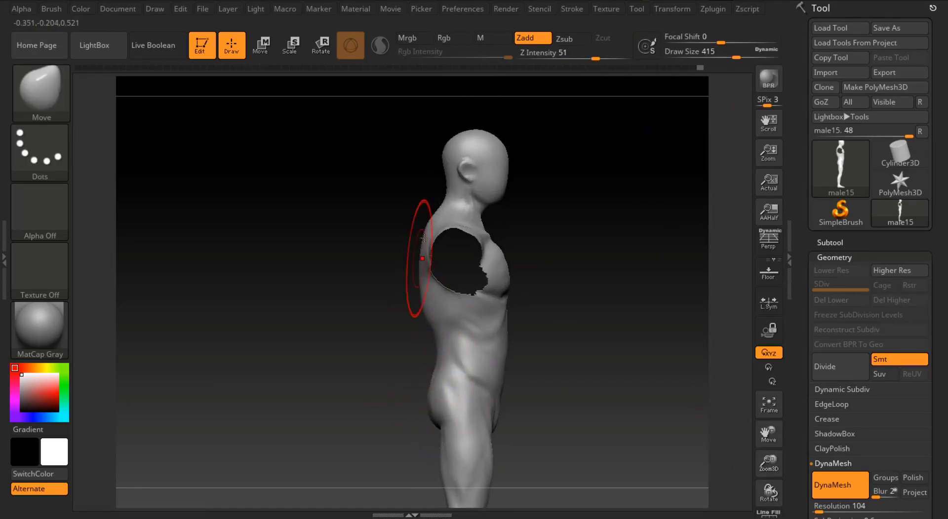
left_click_drag(427, 222, 424, 216)
key("ctrl")
left_click_drag(735, 54, 723, 54)
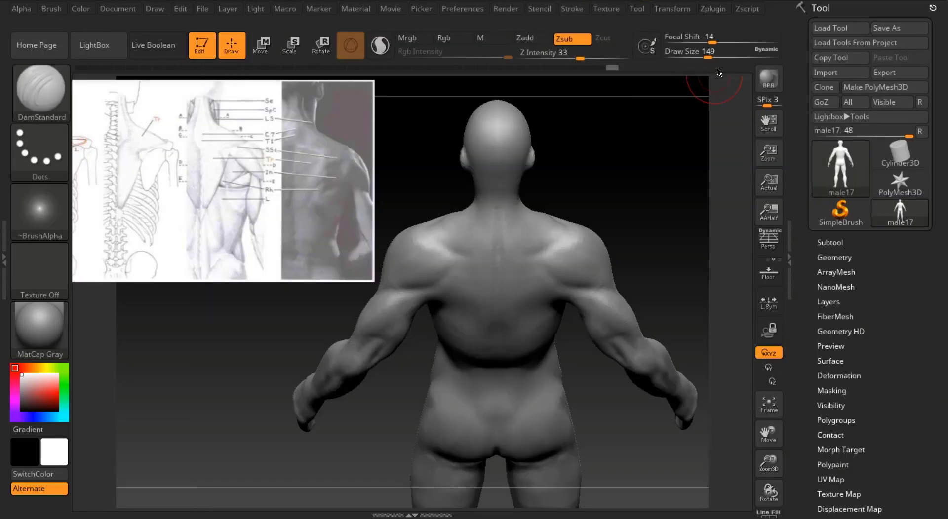
Carve the trapezius attachment along the shoulder blades with the DamStandard brush at draw size 94 and focal shift 51.
left_click(701, 55)
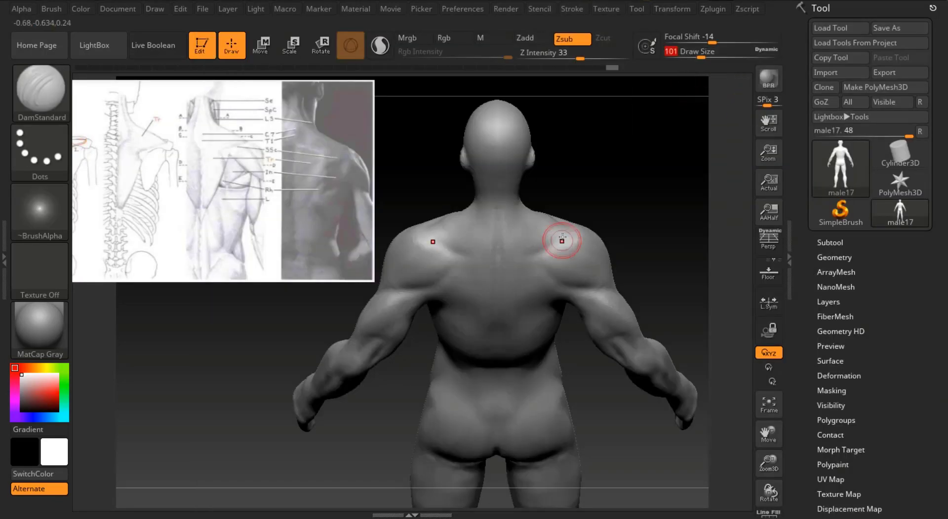
left_click(748, 41)
left_click(700, 55)
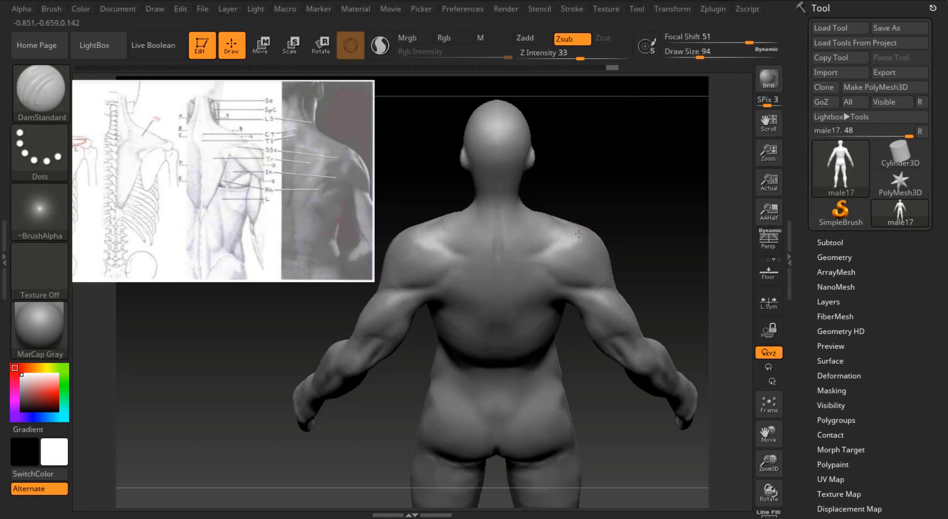
left_click_drag(643, 184, 637, 128)
left_click(51, 9)
left_click(88, 336)
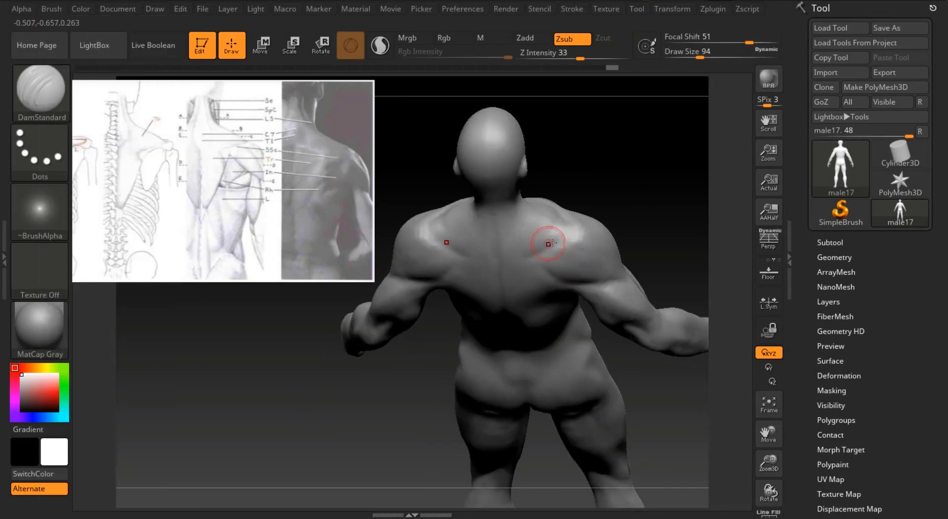
left_click_drag(524, 258, 563, 238)
Define the trapezius edge over the top of the shoulders with the DamStandard brush.
mouse_move(640, 123)
left_mouse_down()
mouse_move(666, 147)
mouse_move(633, 337)
left_mouse_up()
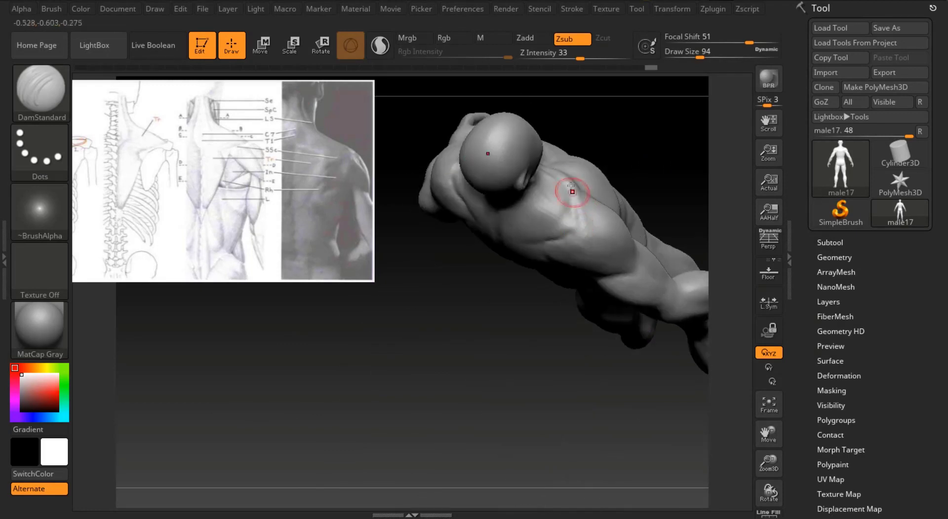
left_click_drag(647, 165, 698, 138, "shift")
left_click_drag(676, 318, 669, 222)
left_click_drag(579, 142, 568, 151)
mouse_move(680, 173)
left_mouse_down("shift")
mouse_move(668, 281)
mouse_move(671, 163)
left_mouse_up("shift")
mouse_move(730, 340)
left_mouse_down("alt")
mouse_move(738, 351)
mouse_move(710, 367)
left_mouse_up("alt")
Carve the lower borders of the trapezius from the shoulder blades down to the mid-back.
left_click_drag(555, 167, 536, 231)
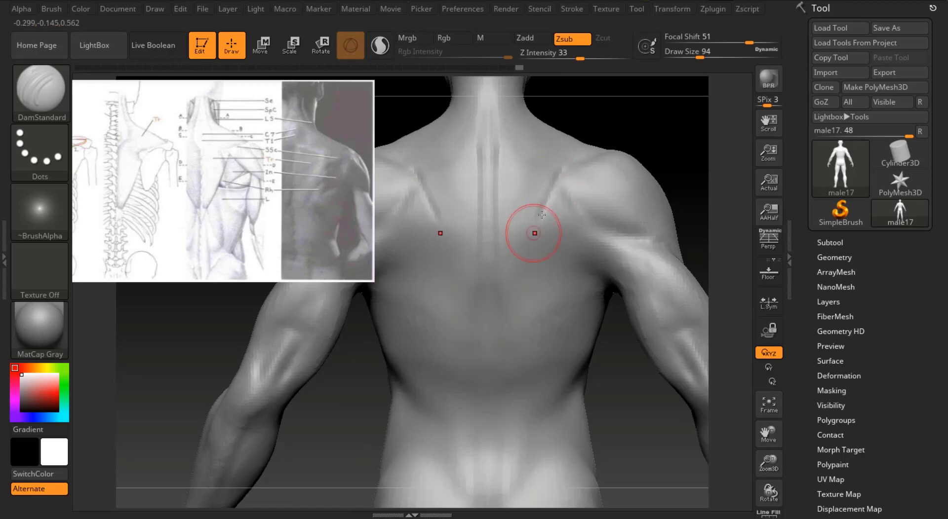
key("ctrl+z")
left_click_drag(562, 172, 540, 232)
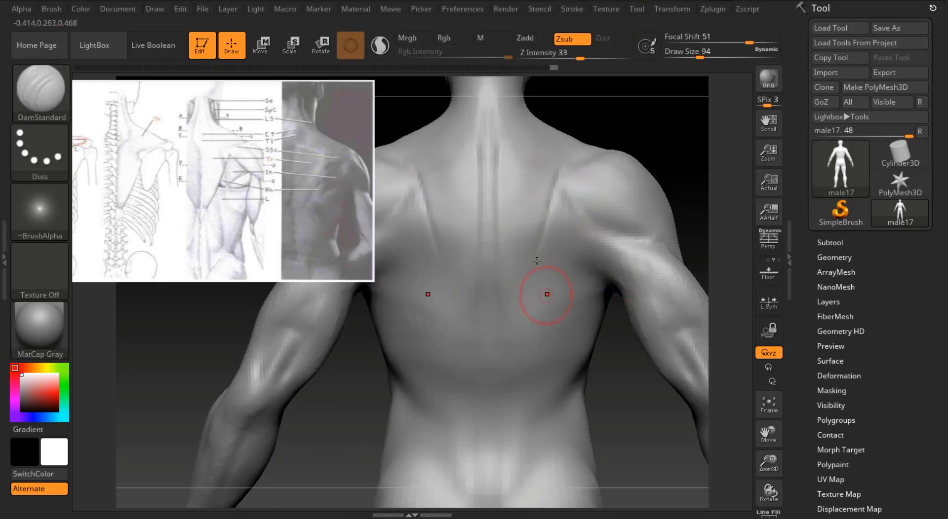
left_click_drag(540, 233, 516, 311)
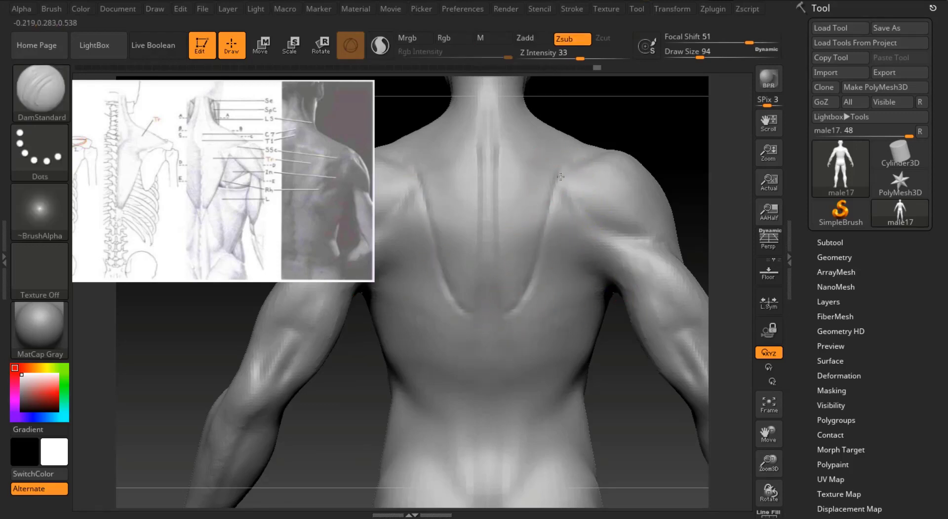
Join the lower trapezius borders across the spine with the DamStandard brush at draw size 104.
left_click(700, 57)
left_click_drag(694, 120, 684, 136)
left_click_drag(491, 311, 531, 294)
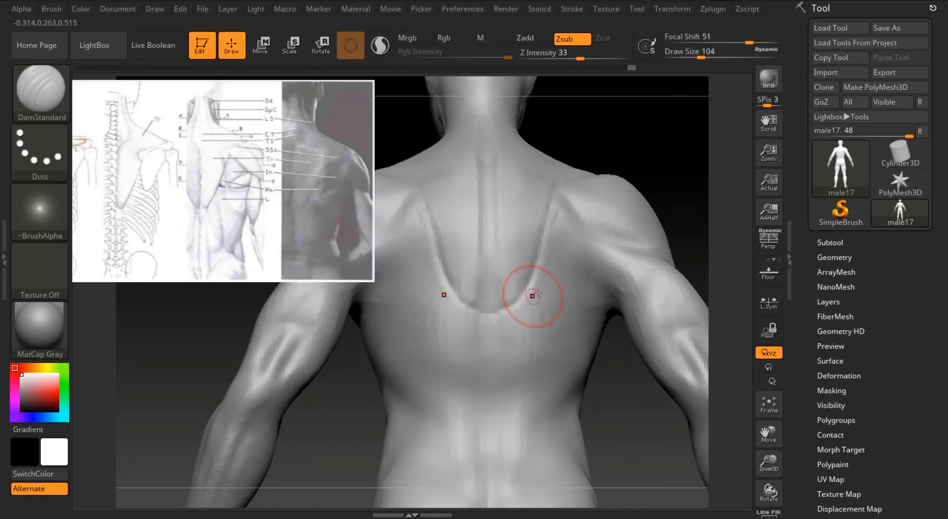
mouse_move(672, 186)
left_mouse_down()
mouse_move(684, 166)
mouse_move(662, 172)
left_mouse_up()
Build up the lower trapezius inside its carved border with the Clay brush at draw size 104 and smooth it.
key("b")
key("c")
key("b")
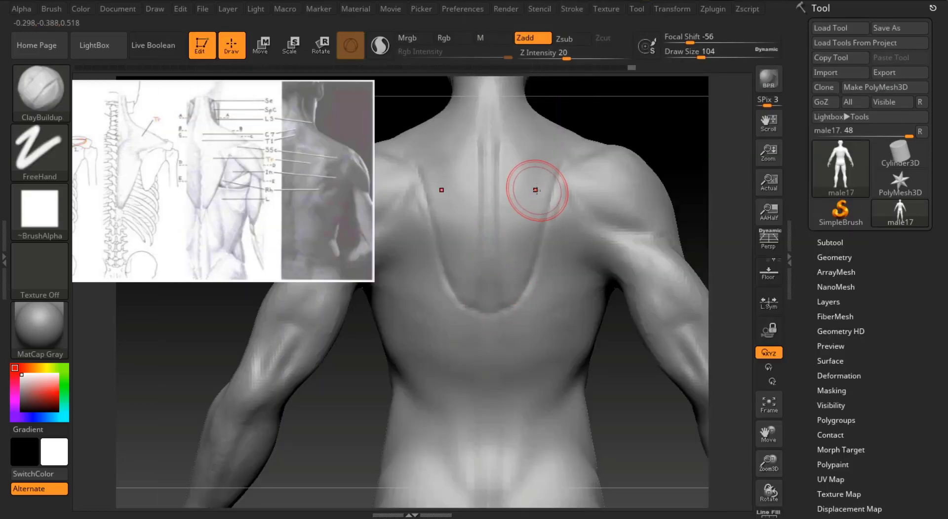
key("b")
key("c")
key("l")
left_click_drag(503, 297, 511, 285)
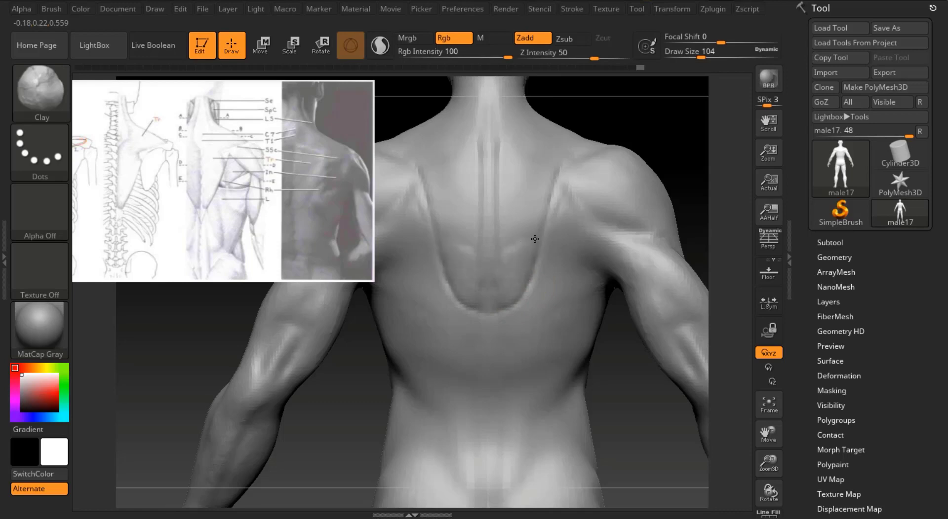
mouse_move(535, 239)
left_mouse_down()
mouse_move(514, 210)
mouse_move(510, 266)
left_mouse_up()
left_click_drag(493, 296, 517, 262, "shift")
right_click_drag(516, 262, 495, 262)
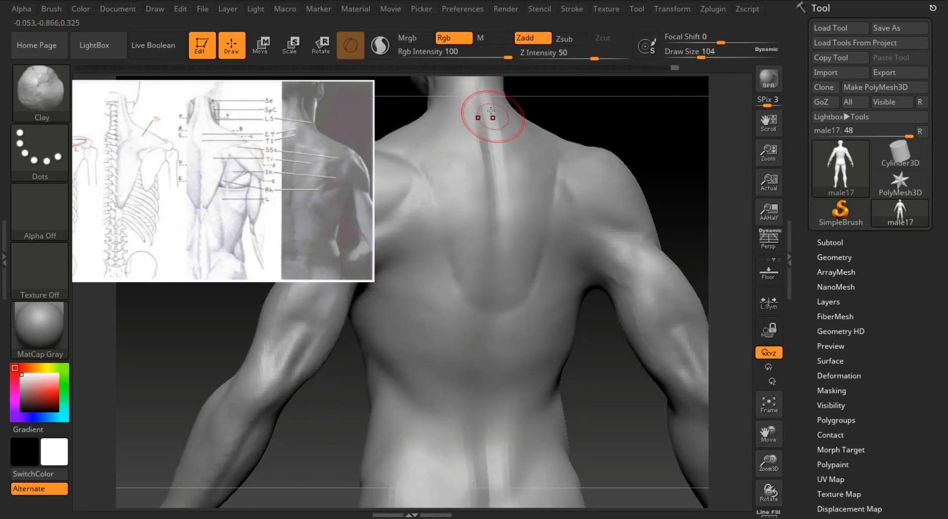
Carve the spine groove from the base of the neck to the mid-back with the DamStandard brush at draw size 104.
key("b")
key("d")
key("s")
left_click_drag(486, 123, 493, 304)
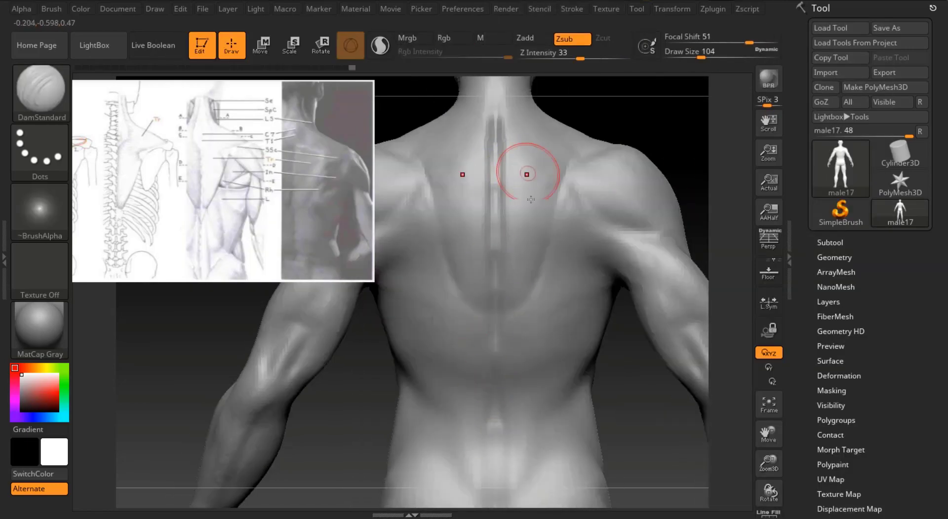
Carve the outer trapezius borders and rear deltoid edges with the DamStandard brush at draw size 77.
left_click(695, 54)
mouse_move(570, 159)
left_mouse_down()
mouse_move(531, 285)
mouse_move(551, 203)
left_mouse_up()
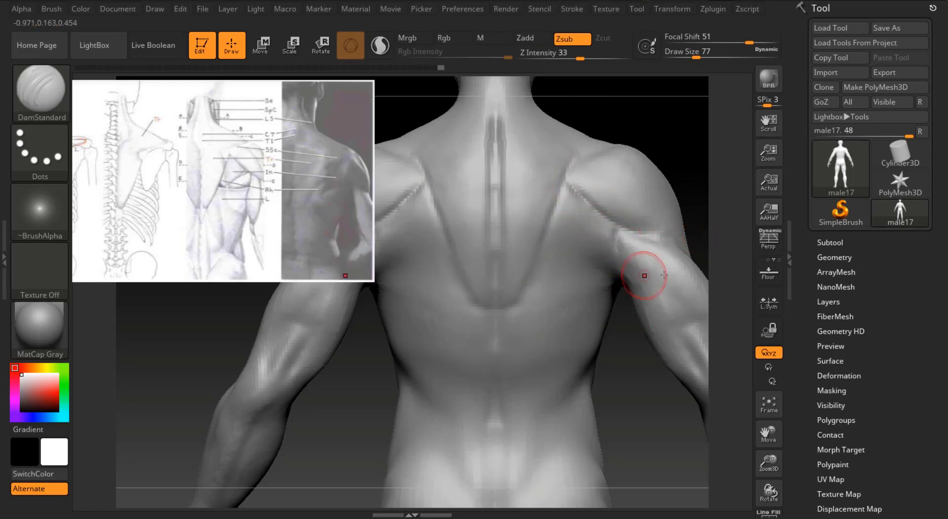
mouse_move(664, 275)
right_mouse_down()
mouse_move(615, 263)
mouse_move(683, 197)
mouse_move(702, 220)
right_mouse_up()
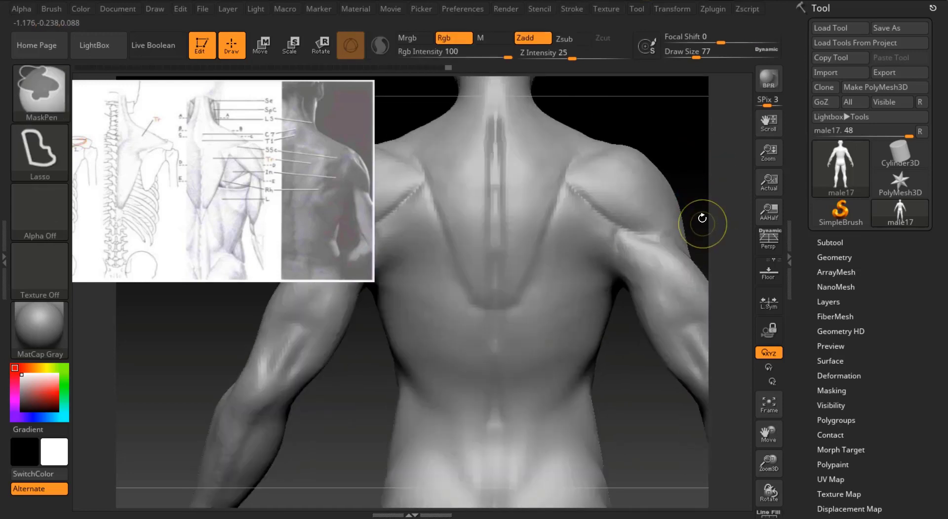
key("ctrl+z")
Examine the carved trapezius and shoulder borders from several angles.
left_click(703, 56)
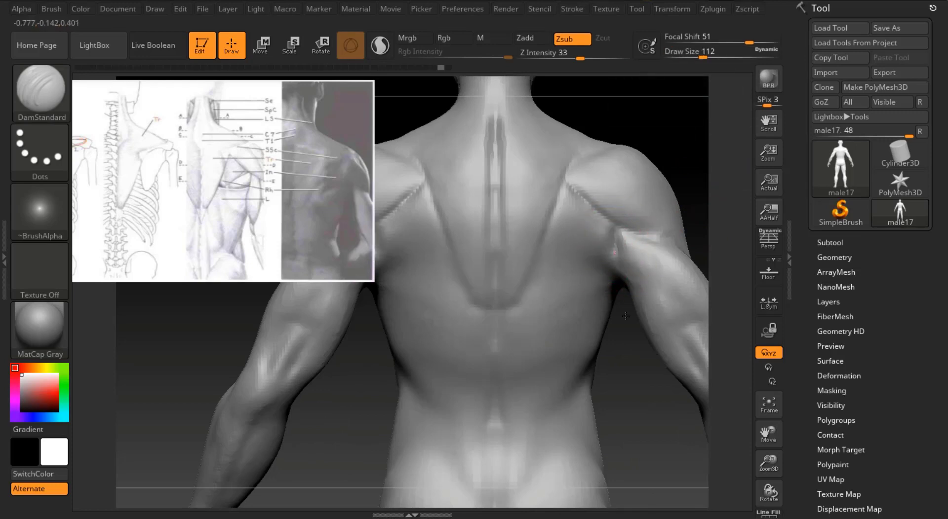
right_click_drag(634, 348, 618, 322)
mouse_move(656, 258)
right_mouse_down("shift")
mouse_move(685, 275)
mouse_move(622, 344)
right_mouse_up("shift")
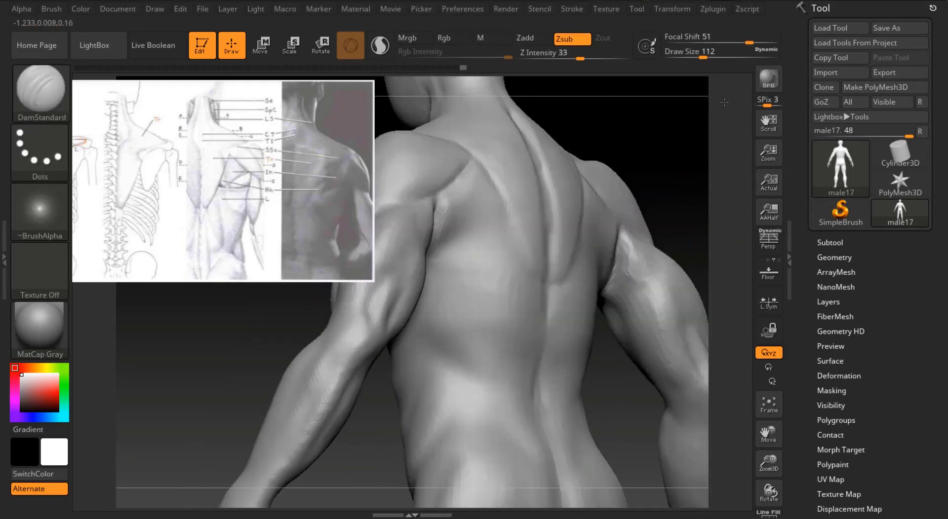
left_click(710, 57)
right_click_drag(696, 152, 668, 298, "shift")
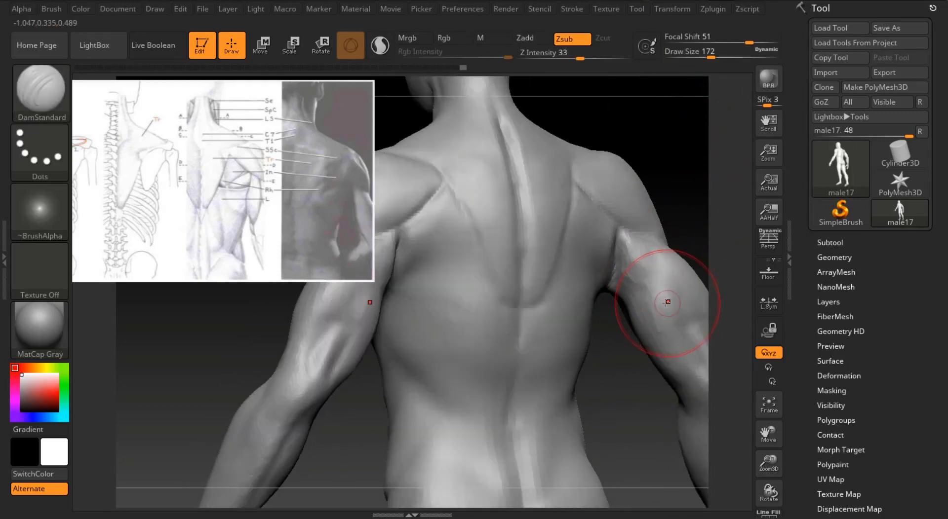
key("b")
key("m")
key("v")
mouse_move(687, 186)
right_mouse_down("shift")
mouse_move(624, 329)
mouse_move(635, 437)
right_mouse_up("shift")
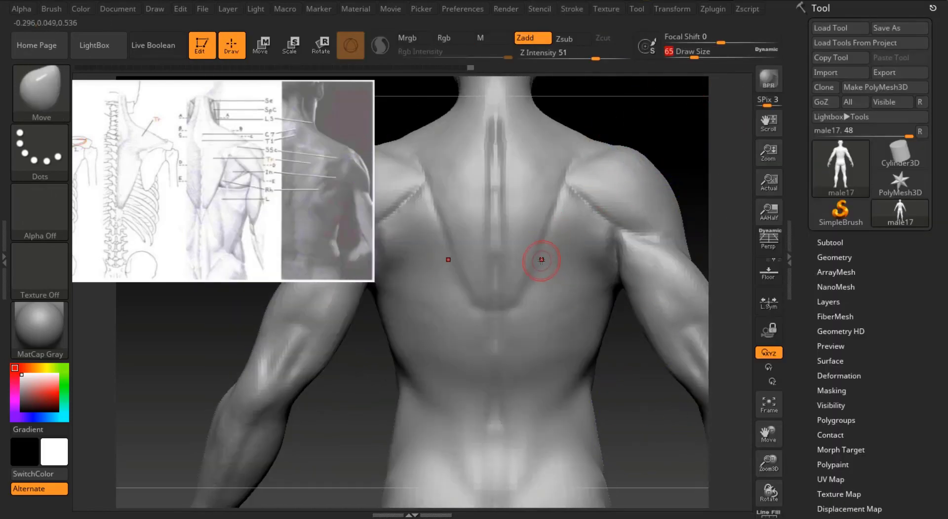
Carve the lower edge of the shoulder-blade muscles and the diagonal lines towards the armpits with the DamStandard brush at draw size 65.
key("b")
key("d")
key("s")
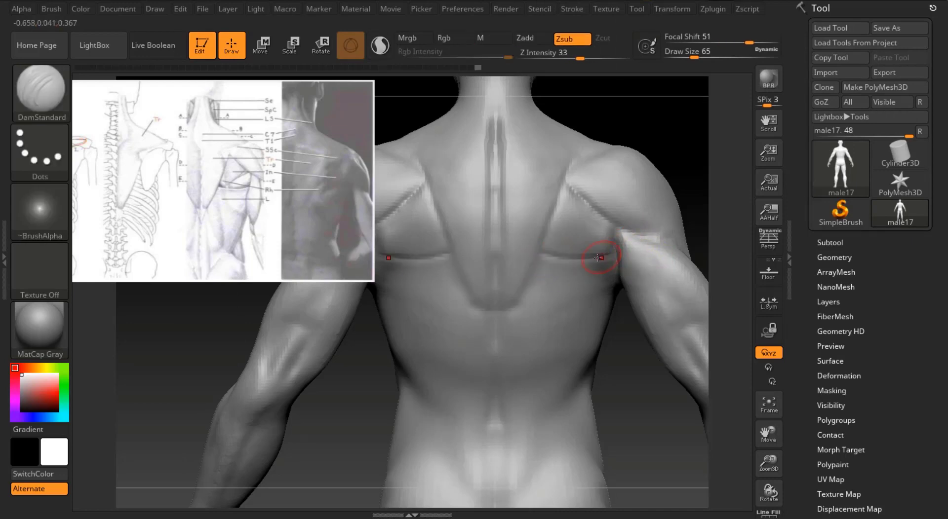
key("ctrl")
key("ctrl")
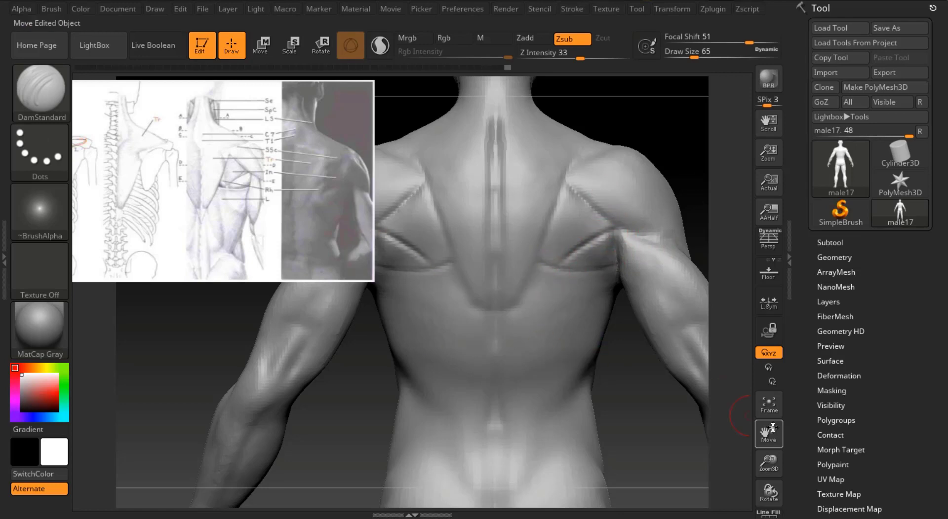
Soften the carved groove along the upper spine, using draw size 80.
left_click_drag(769, 462, 777, 409)
left_click_drag(768, 464, 770, 493)
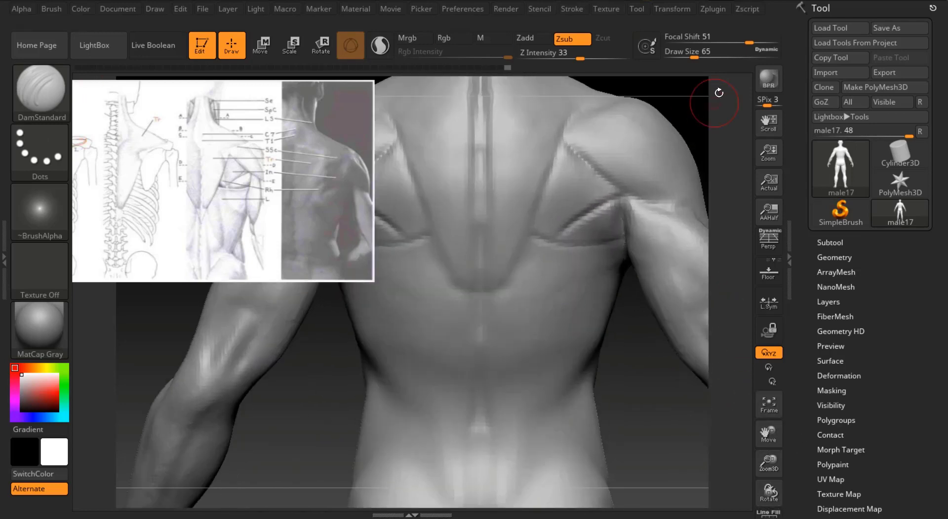
left_click_drag(694, 55, 696, 54)
key("b")
key("c")
key("l")
left_click_drag(528, 202, 528, 168)
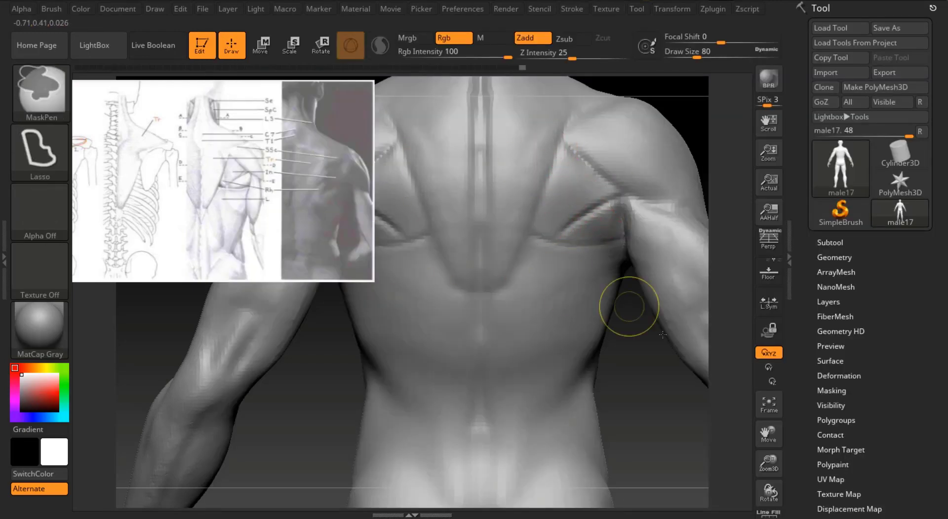
left_click_drag(768, 462, 760, 429)
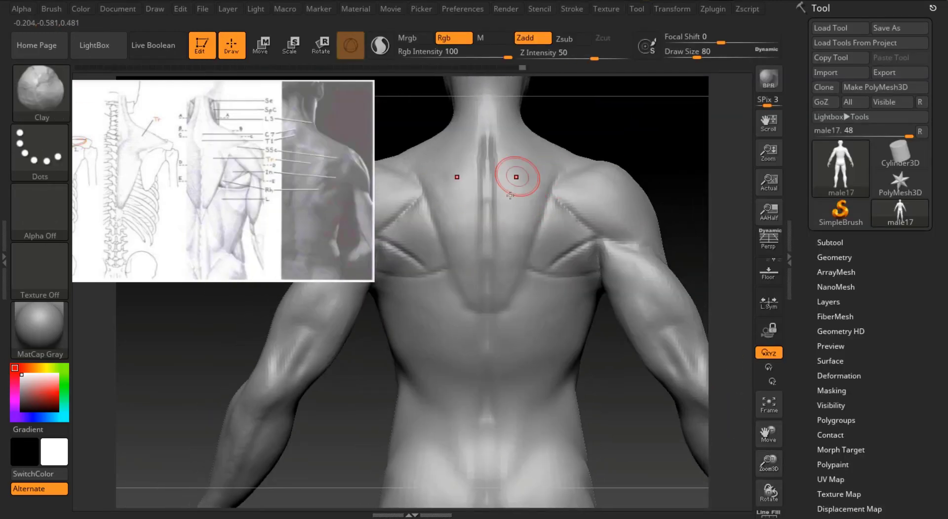
key("shift")
left_click_drag(492, 148, 494, 200, "shift")
Fill the trapezius along the spine with the Clay brush at draw size 90 and smooth its lower borders.
left_click_drag(696, 54, 699, 54)
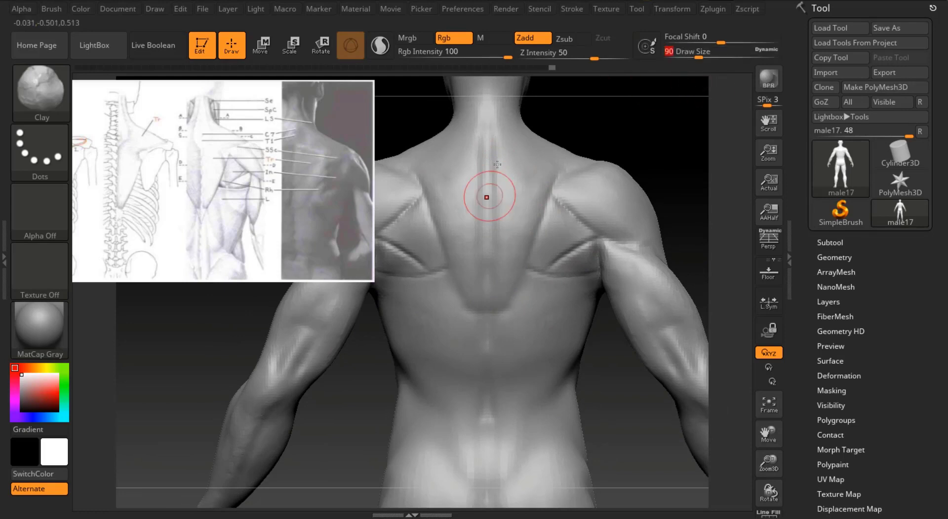
mouse_move(488, 196)
left_mouse_down()
mouse_move(495, 238)
mouse_move(506, 235)
left_mouse_up()
key("shift")
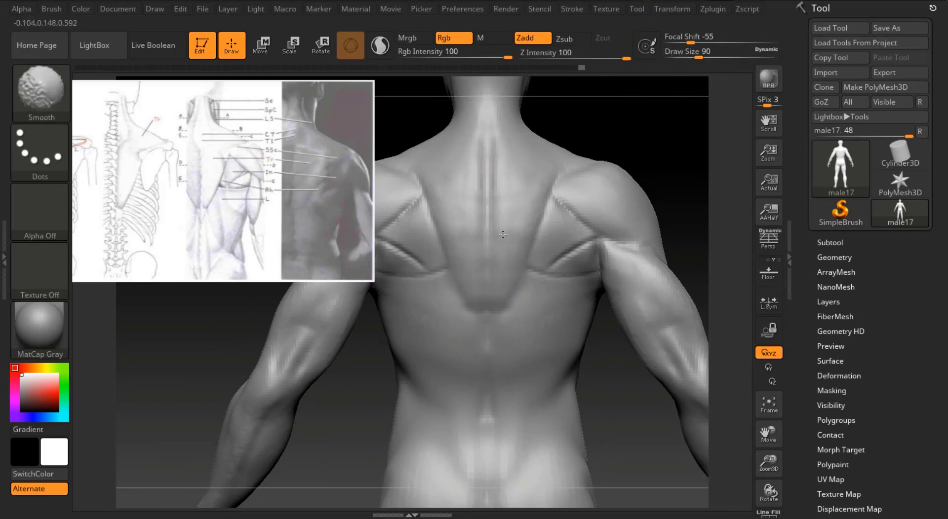
mouse_move(498, 292)
left_mouse_down("shift")
mouse_move(561, 248)
mouse_move(553, 219)
left_mouse_up("shift")
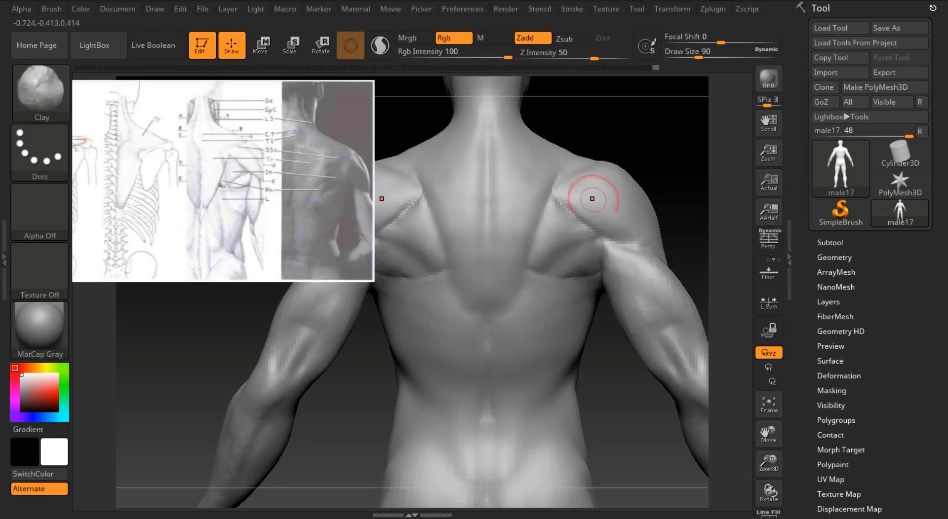
Carve the crease at the rear armpits with the DamStandard brush at draw size 62 and smooth the shoulder-blade area.
key("b")
key("d")
key("s")
left_click_drag(671, 202, 622, 284)
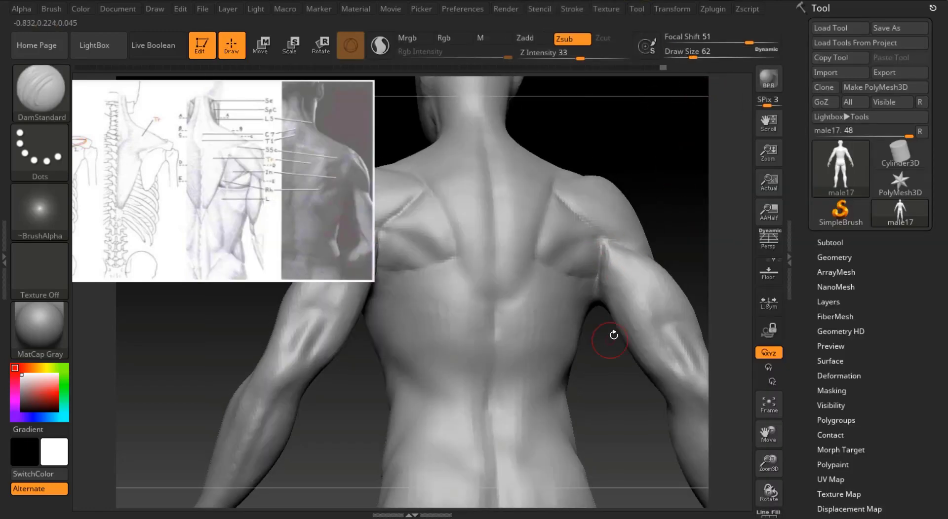
left_click_drag(613, 334, 620, 218)
left_click_drag(622, 316, 622, 221)
mouse_move(482, 178)
left_mouse_down("shift")
mouse_move(558, 283)
mouse_move(576, 168)
mouse_move(605, 231)
mouse_move(594, 199)
left_mouse_up("shift")
Shape the back just below the shoulder blades with the Clay brush at draw size 80.
key("b")
key("c")
key("l")
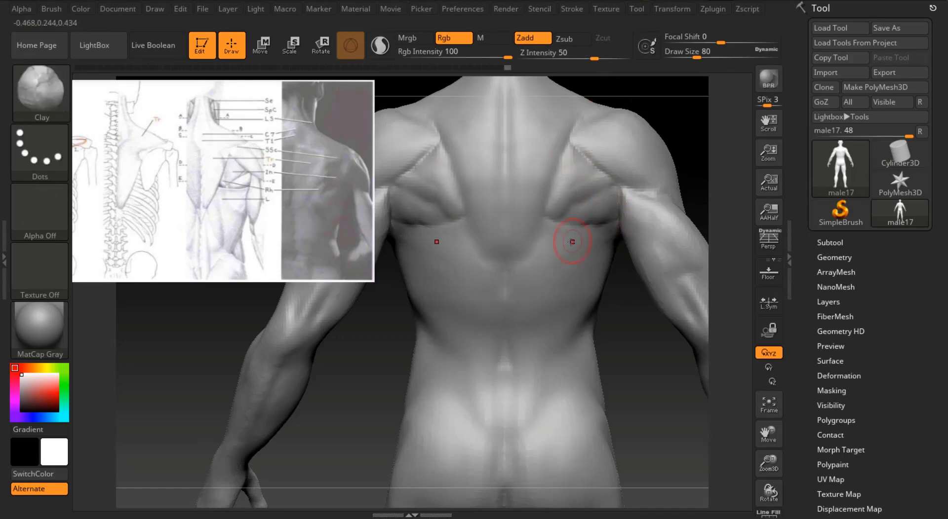
left_click_drag(621, 284, 593, 260)
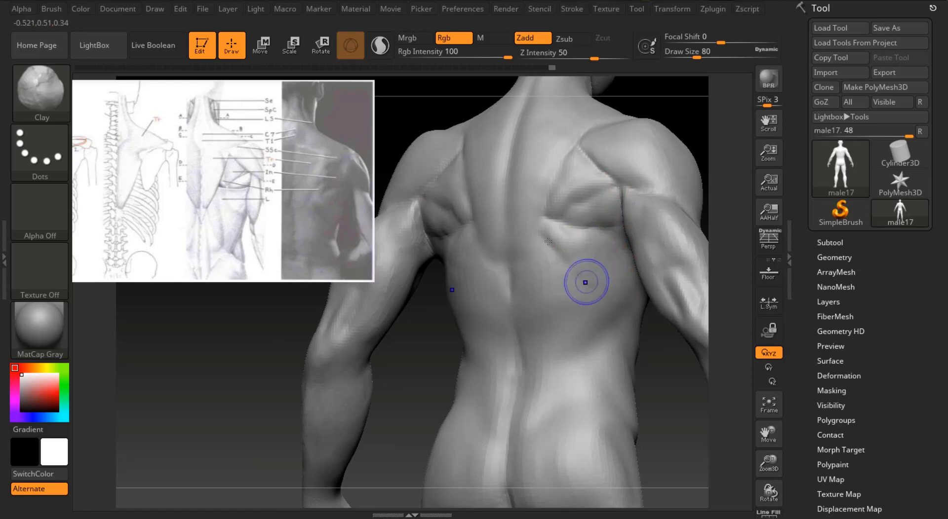
Smooth the shoulder-blade muscles and the sides of the upper back at draw size 104.
mouse_move(696, 94)
left_mouse_down()
mouse_move(681, 89)
mouse_move(689, 94)
left_mouse_up()
left_click_drag(577, 209, 569, 208, "shift")
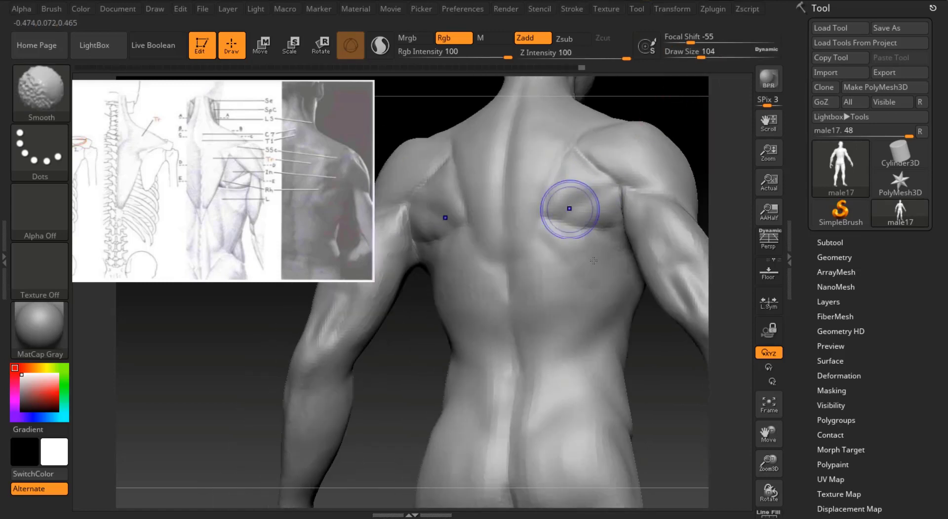
left_click_drag(670, 113, 703, 149)
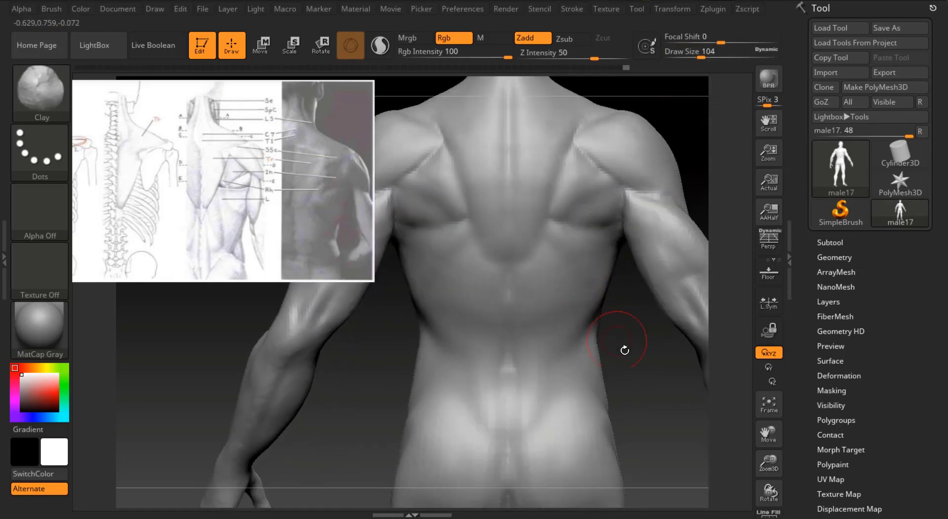
left_click_drag(625, 350, 582, 325)
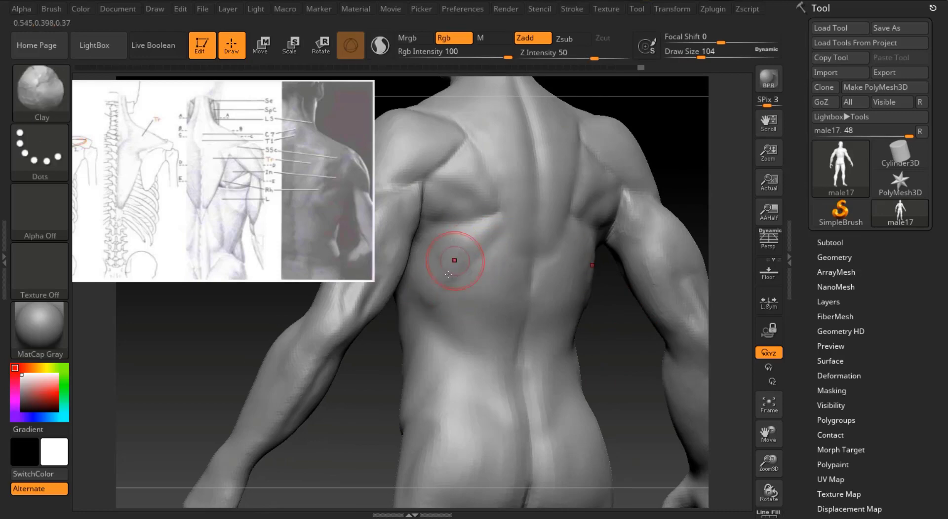
left_click_drag(462, 256, 451, 274, "shift")
left_click_drag(620, 301, 539, 305)
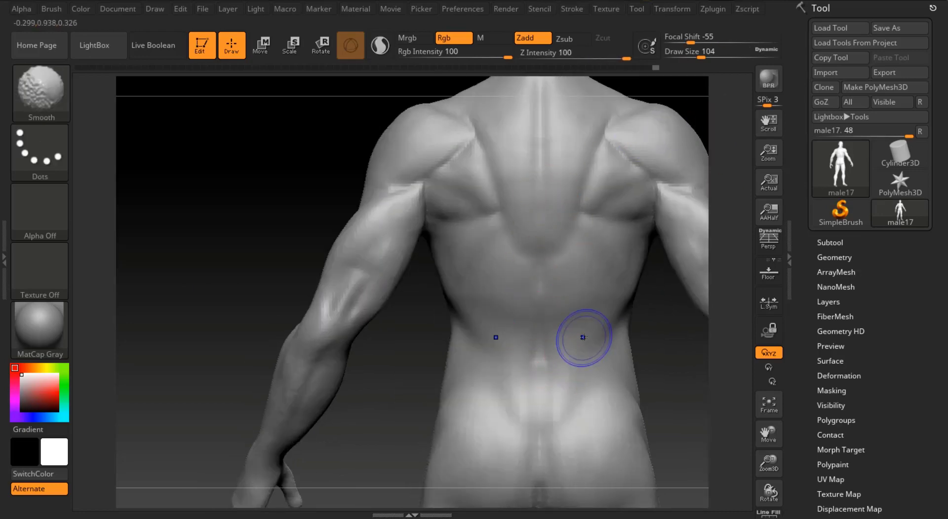
Import backmuscle4.JPG as a texture, add it to Spotlight and place it beside the figure's upper back as reference.
left_click(610, 9)
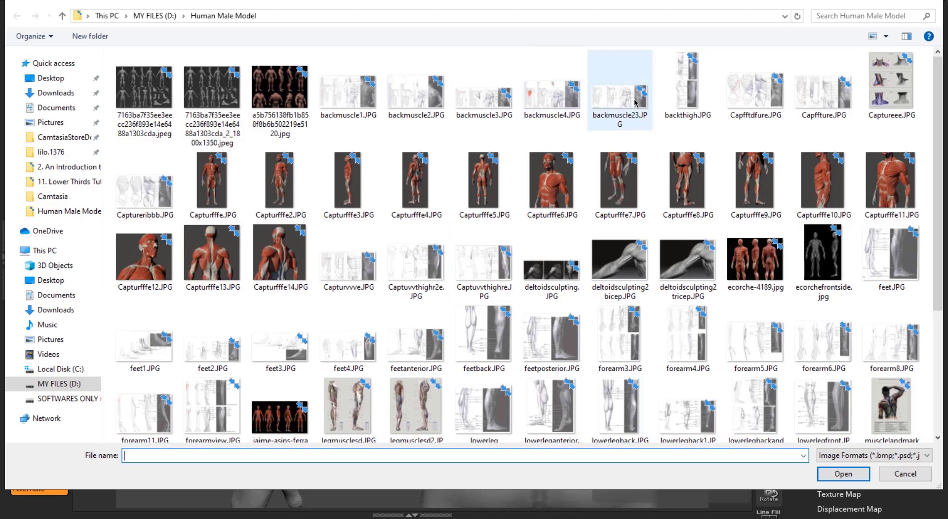
double_click(551, 94)
left_click(605, 9)
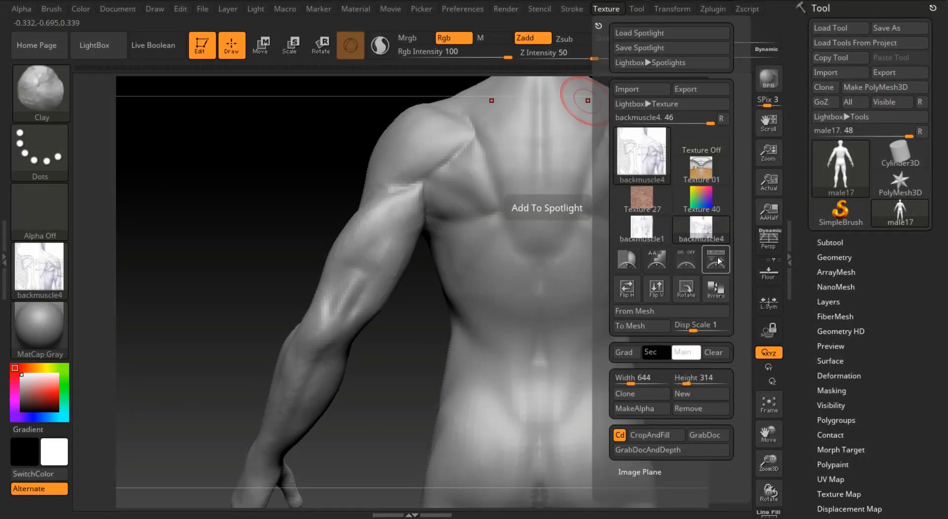
left_click(716, 259)
key("z")
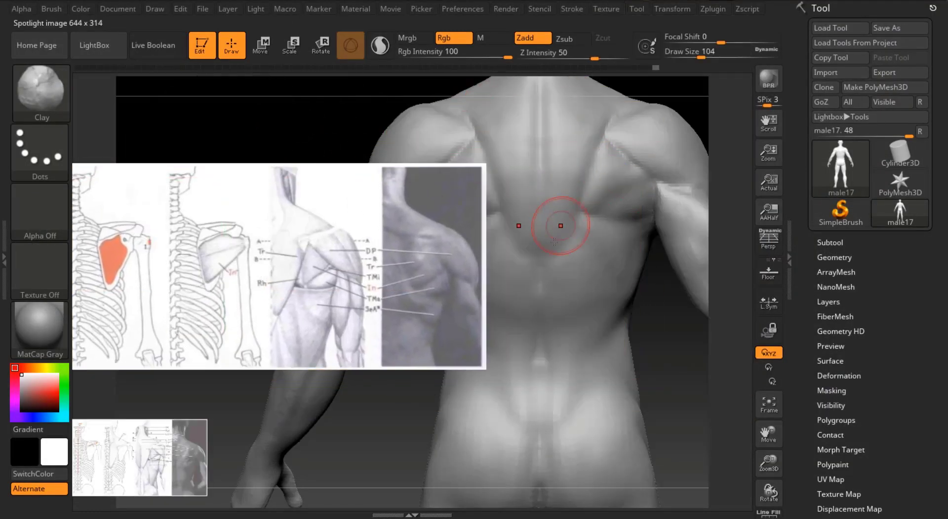
key("z")
left_click_drag(222, 270, 152, 155)
key("z")
left_click_drag(768, 433, 763, 468)
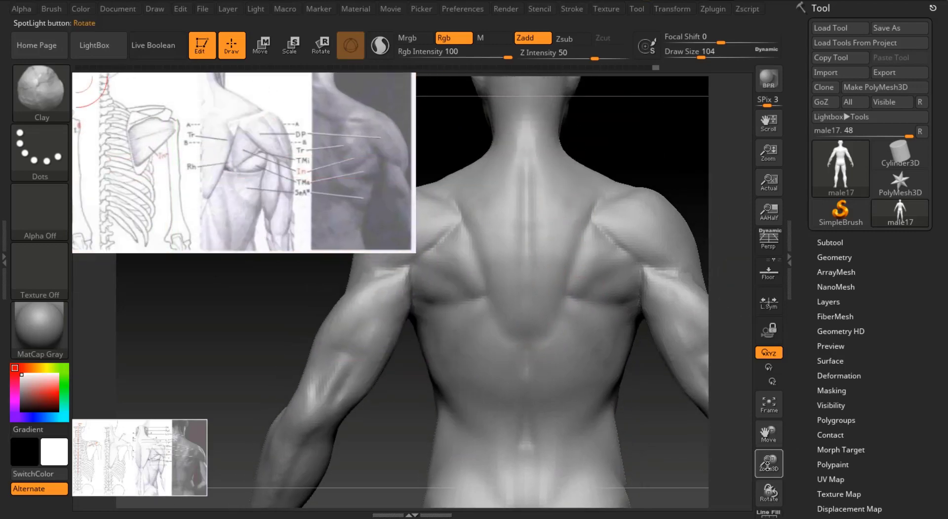
left_click_drag(768, 432, 780, 494)
left_click_drag(701, 56, 691, 56)
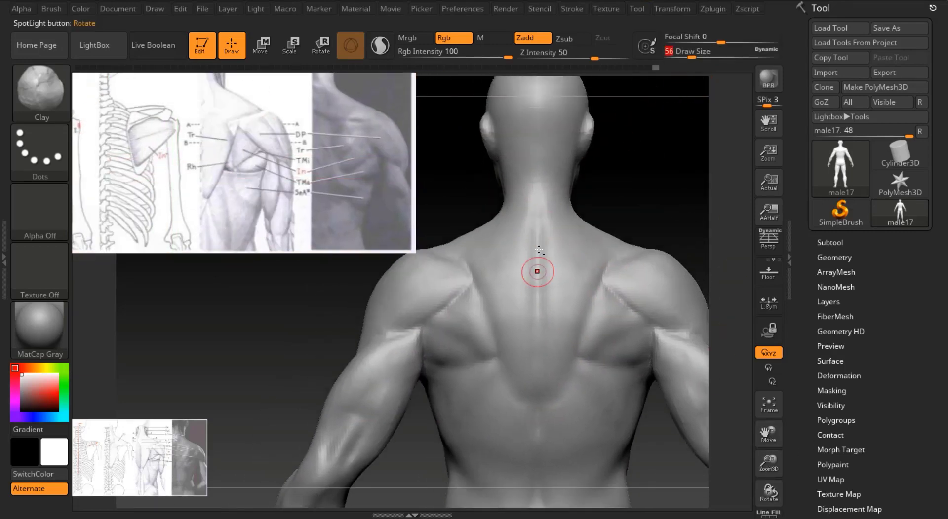
left_click(537, 229, "ctrl")
key("ctrl+z")
left_click_drag(543, 254, 541, 267)
key("ctrl+z")
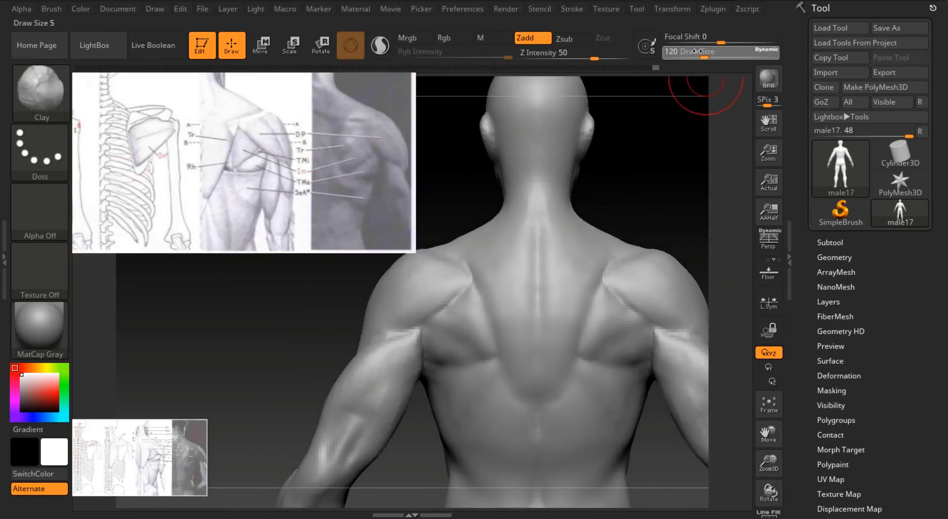
Sculpt the diamond-shaped hollow around the vertebra at the base of the neck with the Clay brush at draw size 41.
left_click_drag(692, 55, 687, 55)
mouse_move(548, 266)
left_mouse_down()
mouse_move(542, 240)
mouse_move(549, 260)
left_mouse_up()
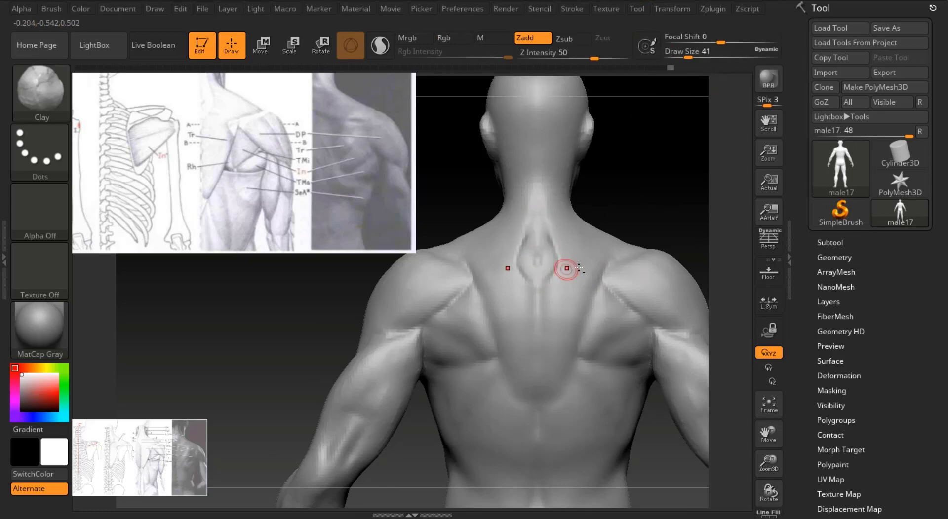
key("ctrl+z")
mouse_move(557, 262)
left_mouse_down("alt")
mouse_move(545, 277)
mouse_move(528, 242)
left_mouse_up("alt")
left_click_drag(687, 56, 693, 56)
Hide the current references, import musclelandmarkback.JPG as a texture and add it to Spotlight.
key("shift+z")
left_click(605, 9)
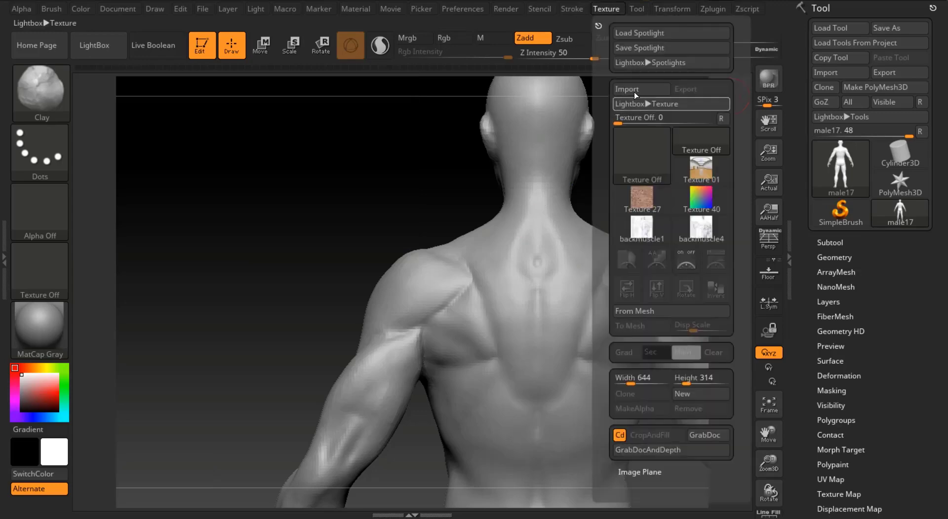
left_click(633, 91)
scroll(930, 235, "down", 3)
scroll(930, 235, "down", 1)
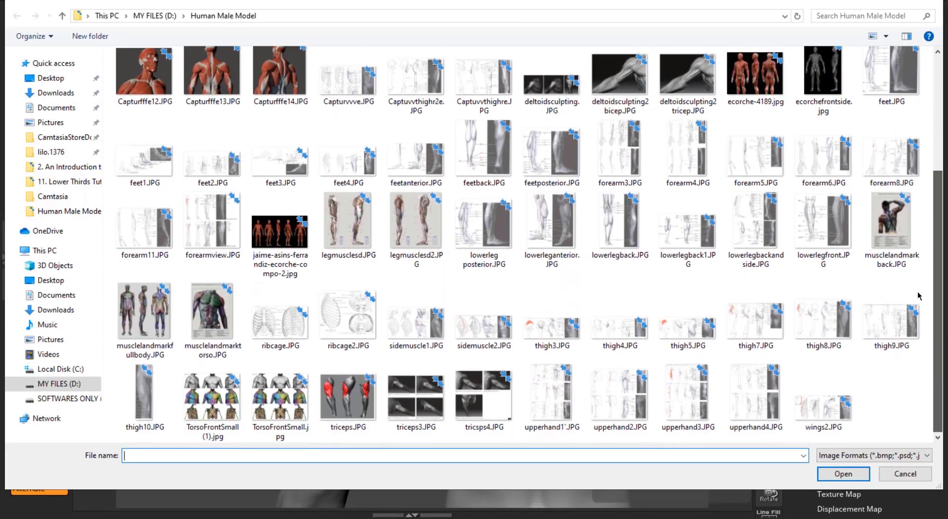
double_click(890, 224)
left_click(641, 258)
left_click(715, 289)
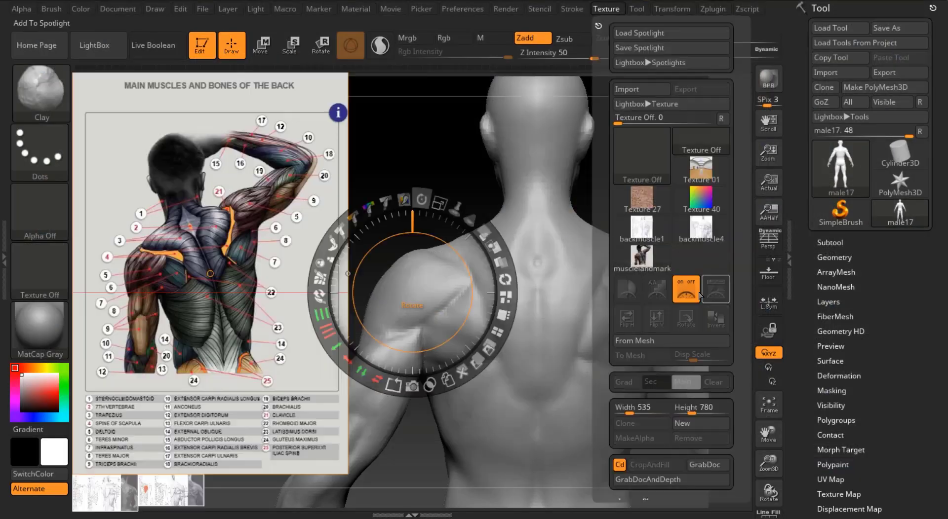
Try Clay strokes at draw size 39 around the hollow at the neck base, undo them and smooth the area.
key("shift+z")
left_click_drag(615, 190, 597, 213)
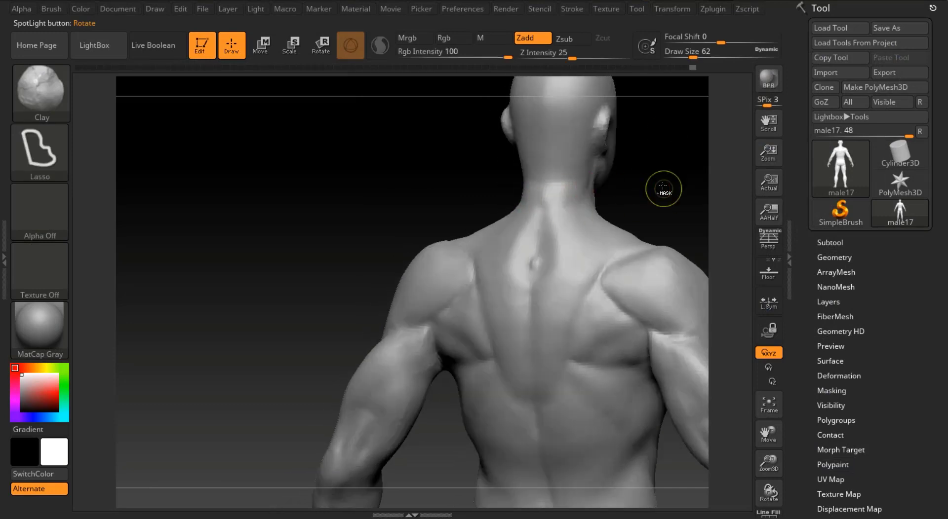
left_click_drag(662, 190, 690, 154, "shift")
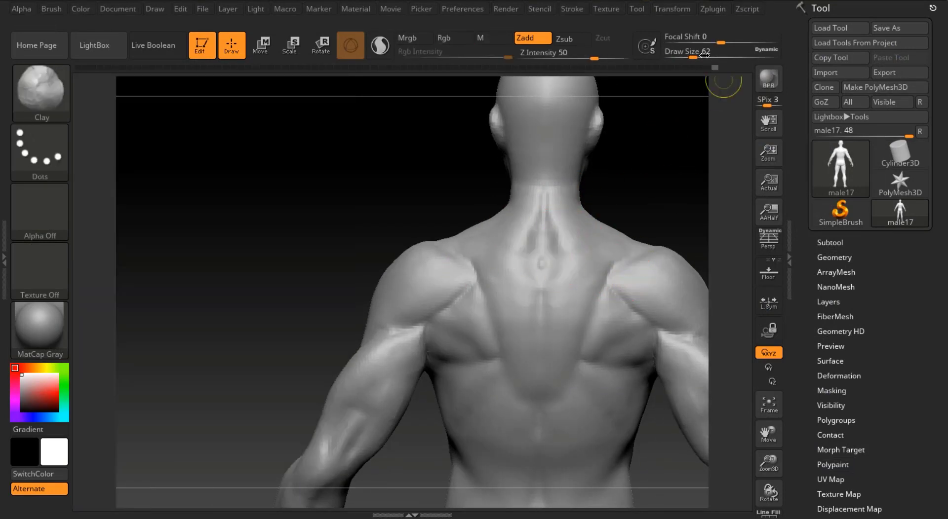
left_click(688, 56)
mouse_move(549, 222)
left_mouse_down()
mouse_move(563, 267)
mouse_move(557, 295)
left_mouse_up()
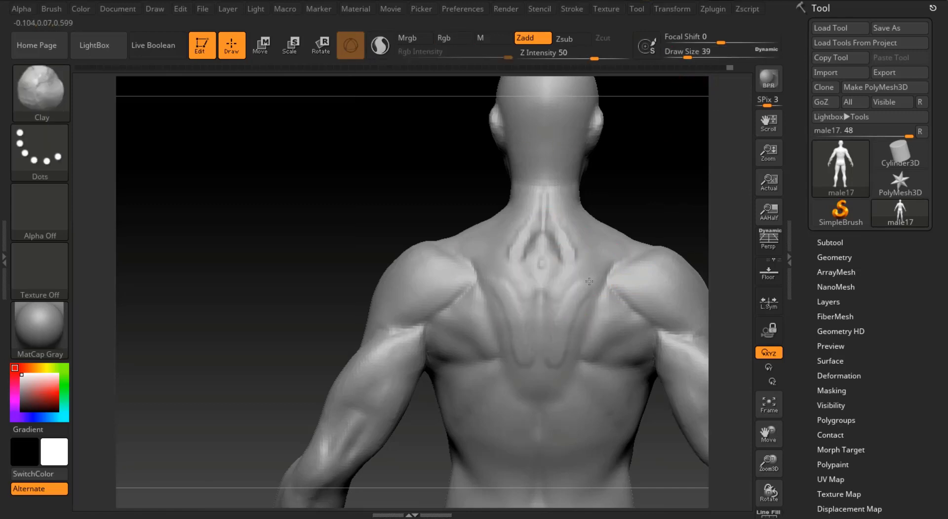
key("ctrl+z")
key("ctrl+z")
left_click_drag(552, 217, 558, 236, "shift")
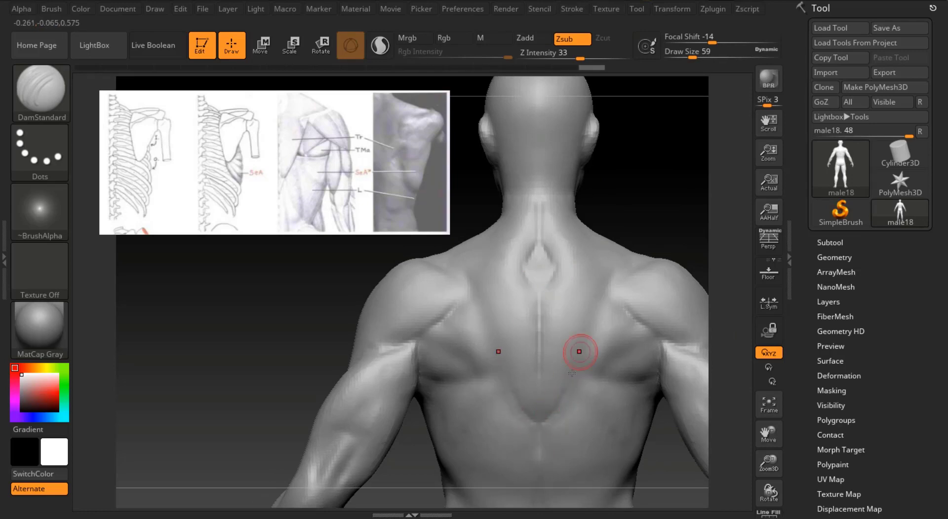
Hide the current reference, import musclelandmarkback.JPG as a texture, add it to Spotlight and enlarge it beside the figure's back.
key("ctrl")
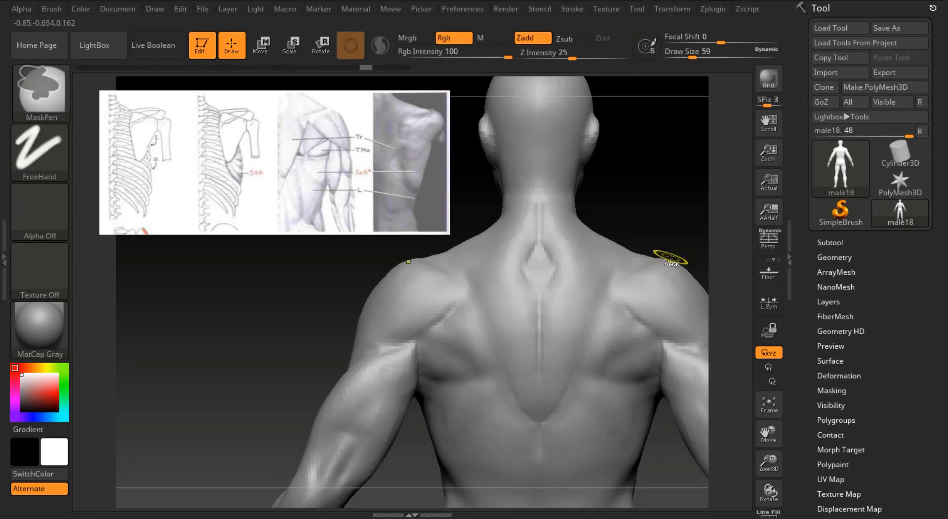
key("shift+z")
left_click(605, 8)
left_click(626, 89)
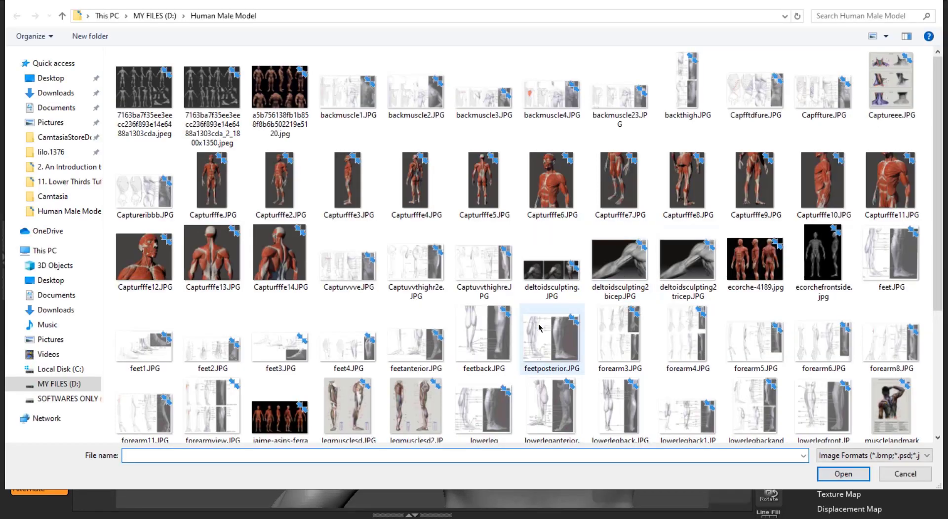
left_click(890, 410)
left_click(843, 474)
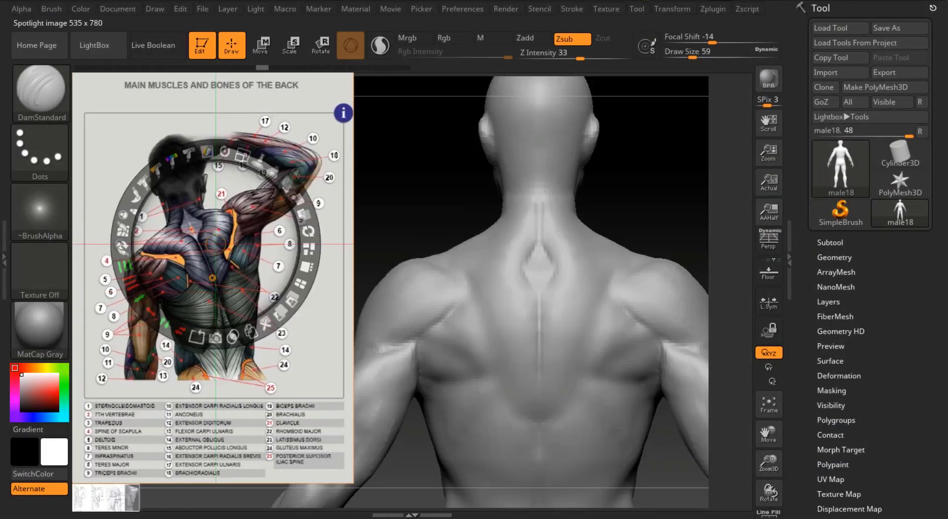
left_click_drag(241, 157, 462, 185)
key("z")
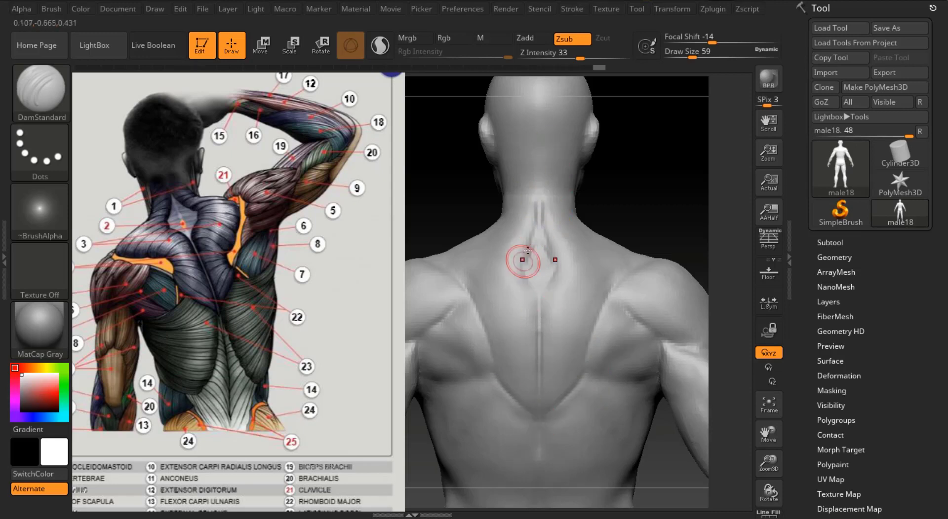
Carve the edges of the neck-base hollow with DamStandard at draw size 59 and smooth the outer borders of the trapezius.
left_click_drag(533, 240, 538, 269)
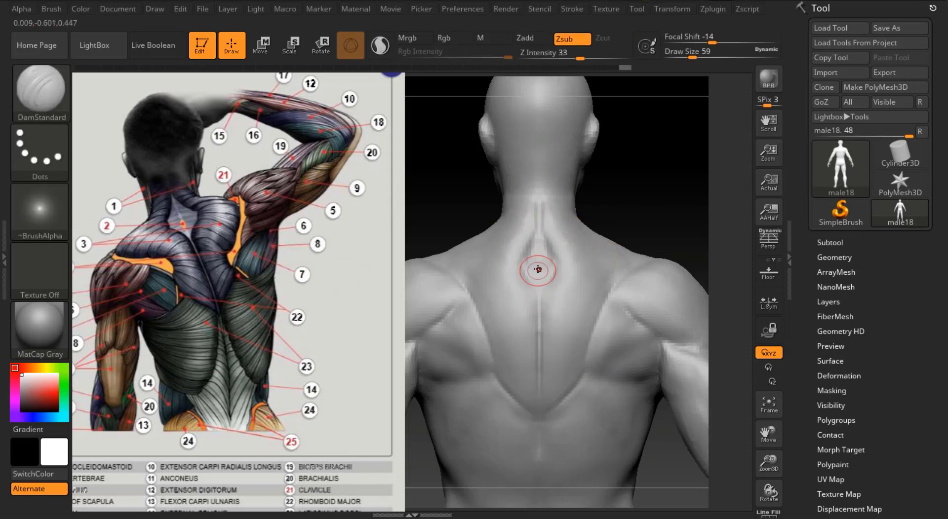
mouse_move(547, 237)
left_mouse_down()
mouse_move(567, 279)
mouse_move(552, 271)
mouse_move(553, 291)
left_mouse_up()
left_click_drag(619, 270, 565, 401, "shift")
left_click_drag(687, 184, 702, 146)
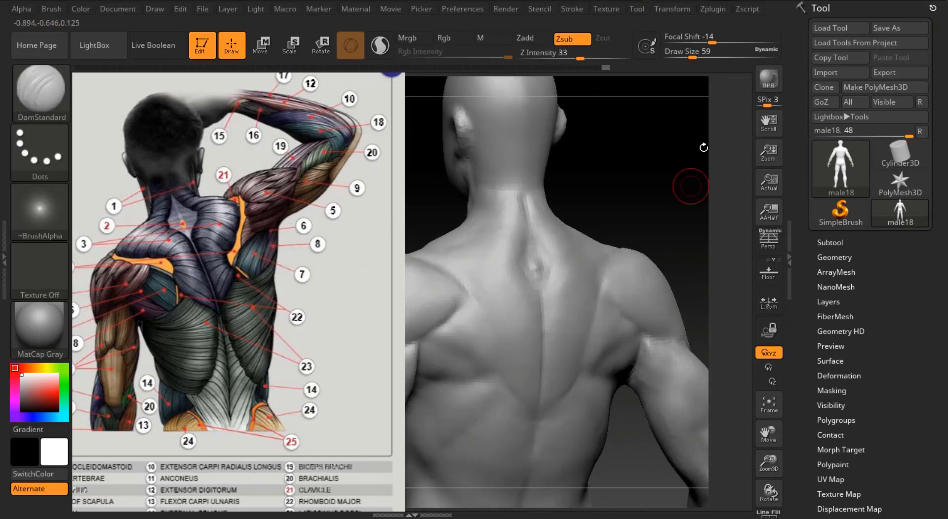
Reshape the trapezius slope between the neck and shoulder with the Move brush at draw size 172 and smooth it.
left_click(699, 55)
left_click_drag(661, 170, 658, 158, "alt")
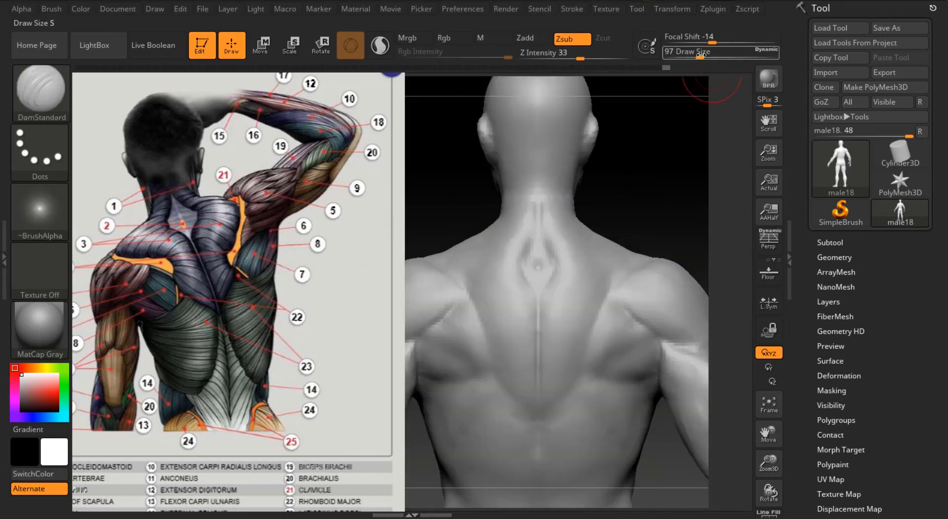
key("b")
key("m")
key("v")
key("alt+Tab")
key("alt+Tab")
left_click(777, 177)
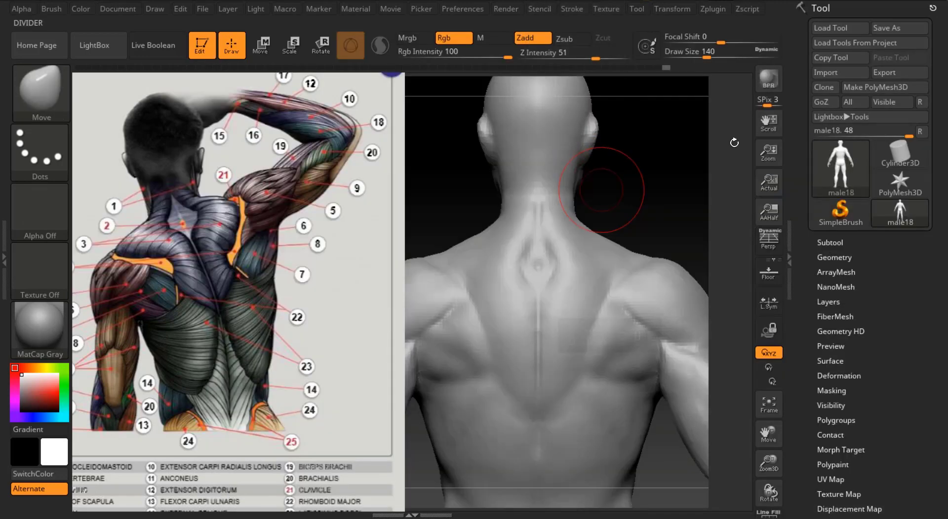
left_click(710, 56)
left_click_drag(594, 236, 606, 226)
left_click_drag(664, 207, 547, 206)
left_click_drag(589, 239, 584, 220, "shift")
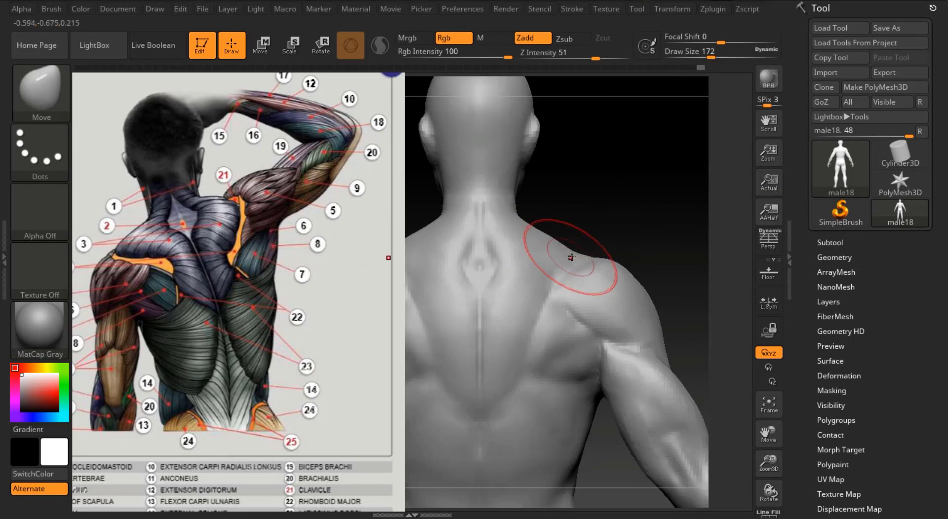
Refine the creases of the shoulder-blade muscles near the armpit with DamStandard at draw size 56 and smooth them.
key("b")
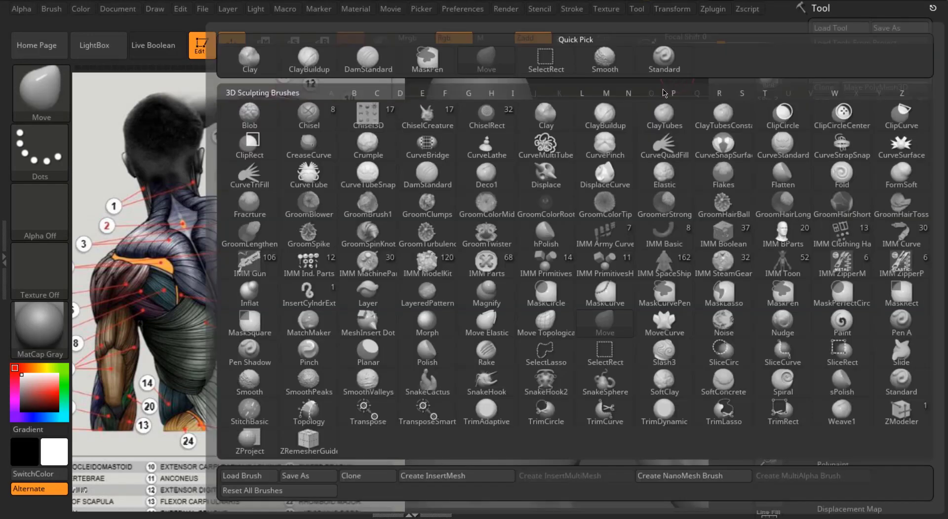
key("d")
key("s")
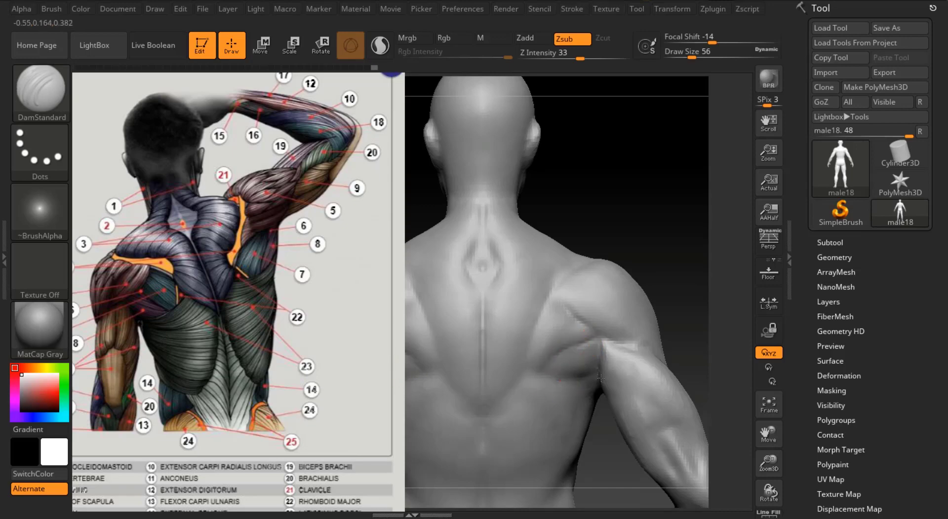
right_click_drag(621, 372, 565, 388)
key("shift")
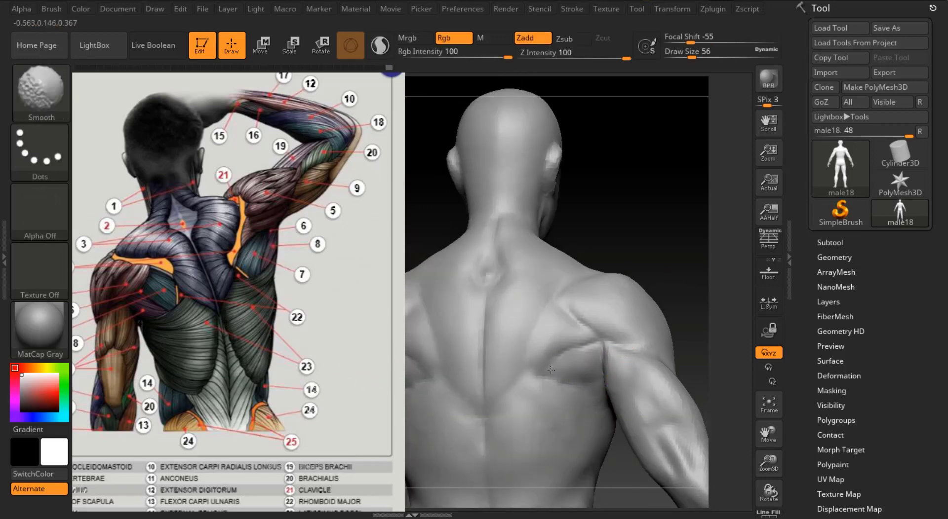
mouse_move(686, 375)
right_mouse_down("alt")
mouse_move(686, 218)
mouse_move(706, 301)
right_mouse_up("alt")
left_click_drag(535, 205, 528, 217, "shift")
key("bracketright")
left_click_drag(472, 260, 491, 262, "shift")
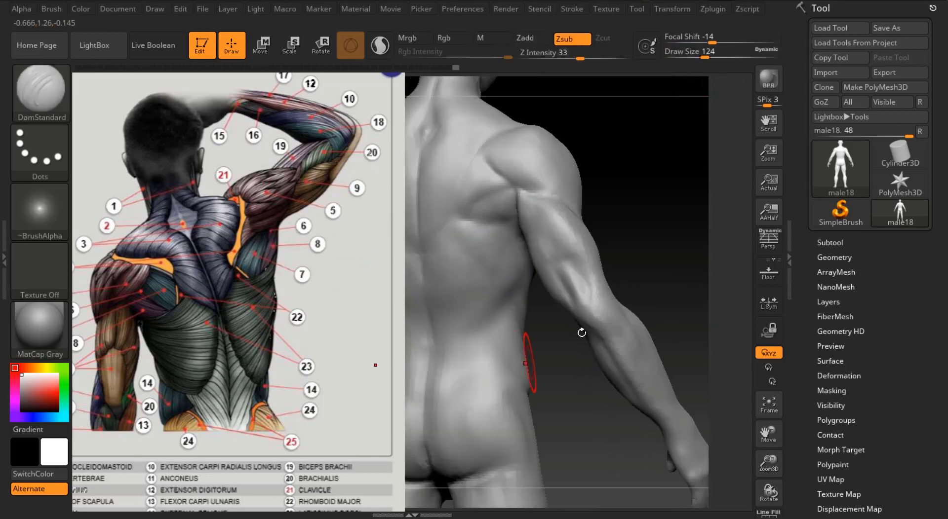
Hide the back references, import Capfftdfure.JPG as a texture, add it to Spotlight and place it beside the side view.
mouse_move(582, 332)
right_mouse_down()
mouse_move(637, 218)
mouse_move(656, 227)
right_mouse_up()
key("shift+z")
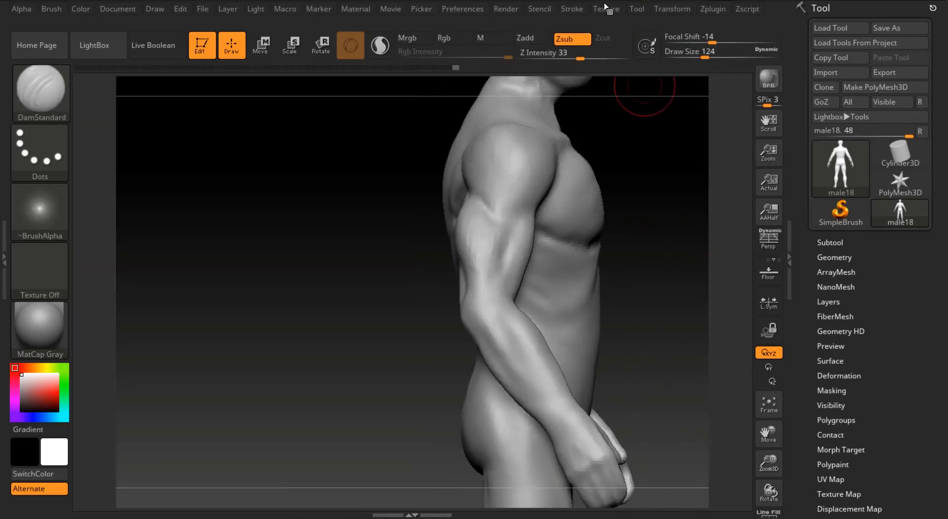
left_click(607, 9)
left_click(627, 101)
left_click(747, 96)
left_click(843, 474)
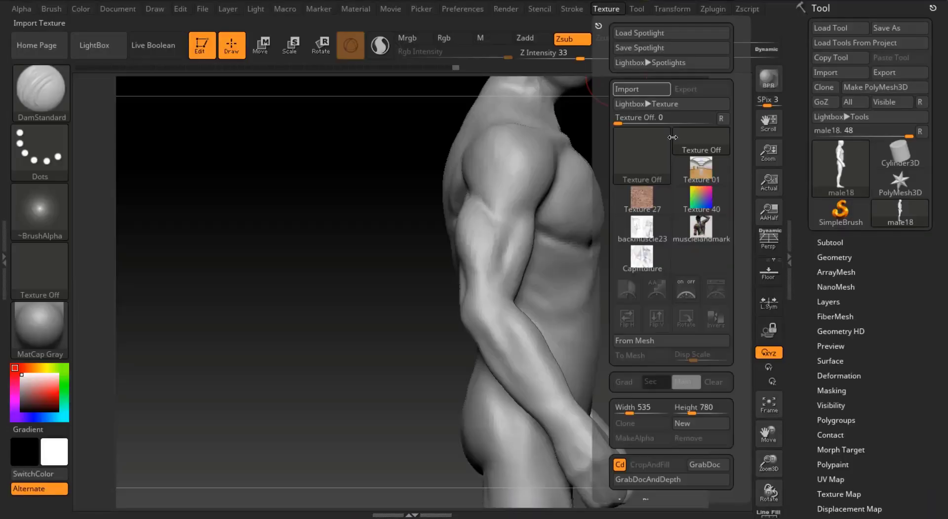
left_click(717, 298)
left_click_drag(476, 203, 402, 201)
left_click_drag(338, 197, 214, 197)
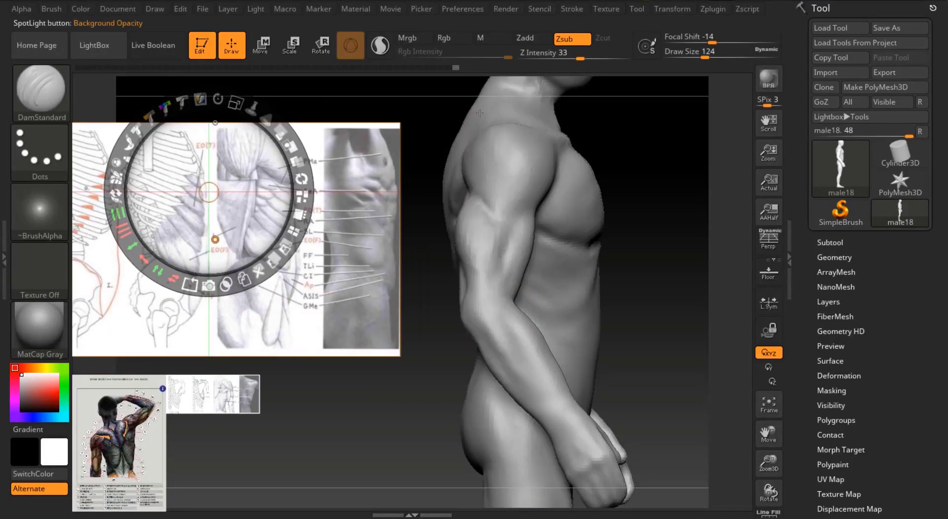
key("z")
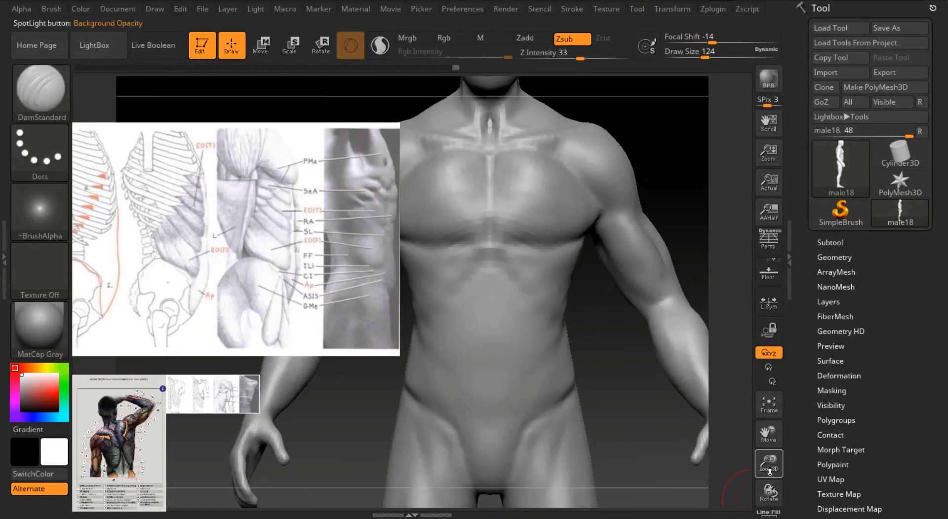
Switch the visibility selection stroke to Lasso and hide the arms to expose the side of the torso.
key("ctrl+shift")
left_click(40, 151)
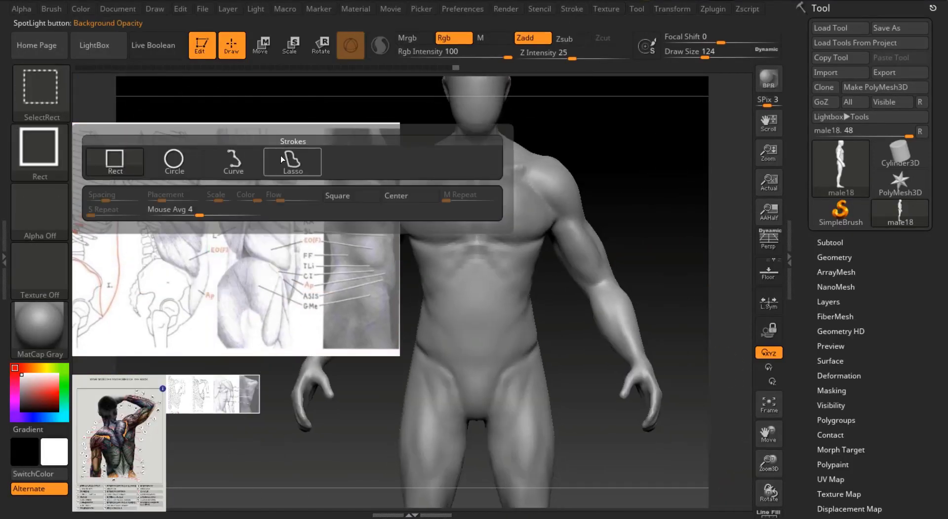
left_click(281, 161)
mouse_move(686, 183)
left_mouse_down("ctrl+shift")
mouse_move(603, 409)
mouse_move(543, 222)
mouse_move(649, 187)
mouse_move(686, 275)
mouse_move(711, 282)
left_mouse_up("ctrl+shift")
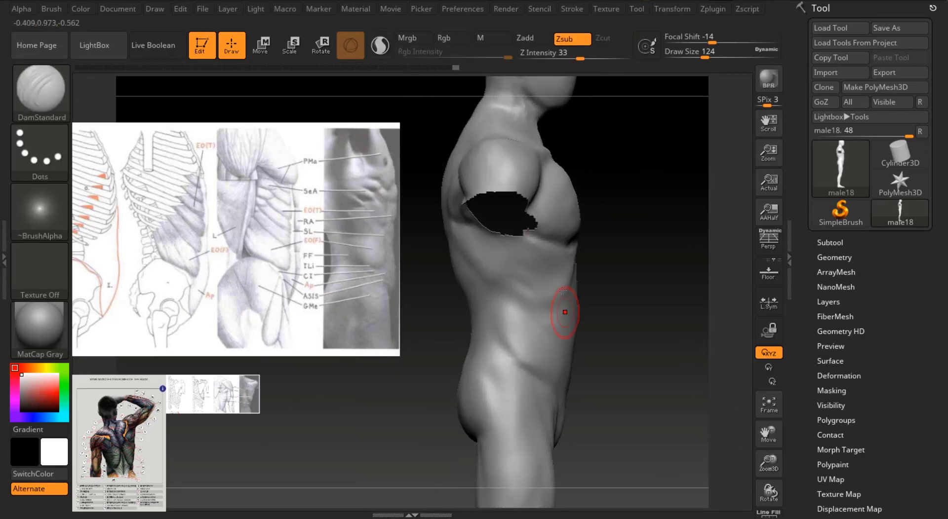
Carve the finger-like serratus and rib creases on the side of the chest with DamStandard at draw size 62.
left_click_drag(656, 326, 704, 385, "alt")
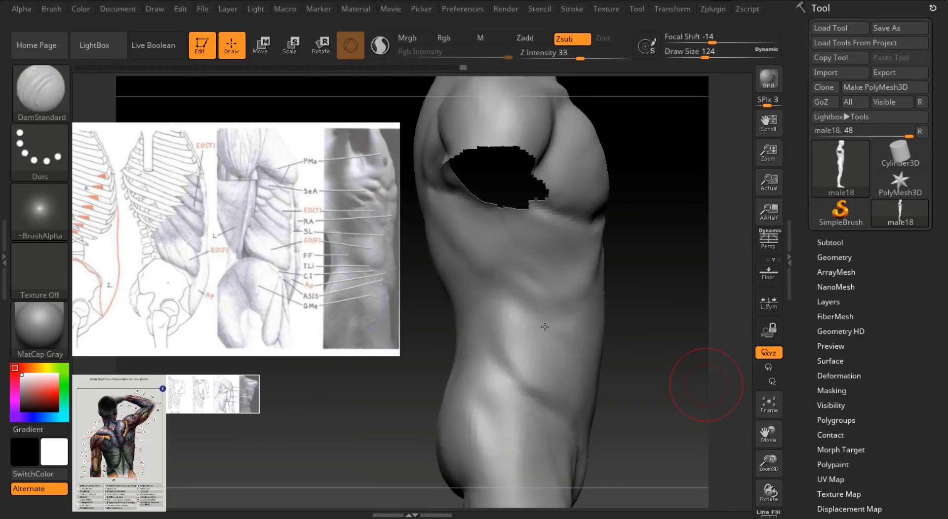
left_click_drag(704, 54, 693, 55)
key("b")
key("d")
key("s")
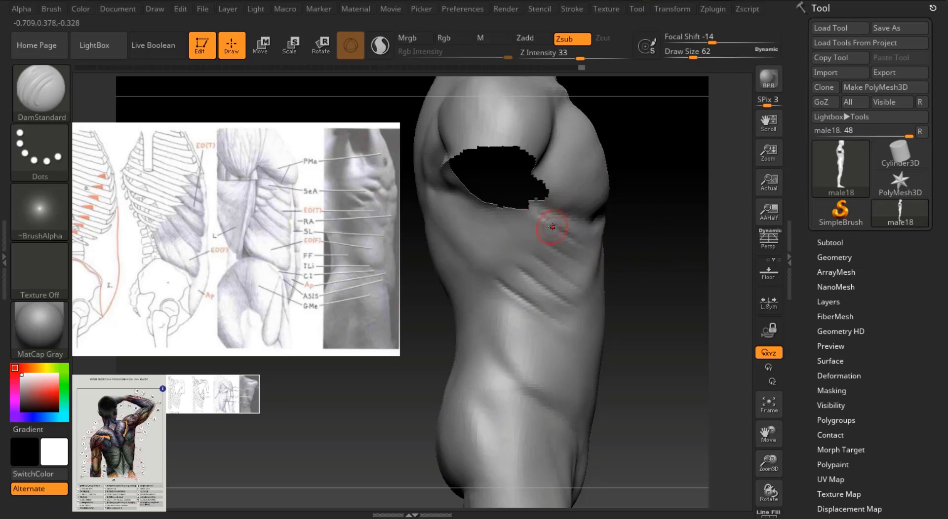
right_click_drag(742, 417, 665, 329, "ctrl")
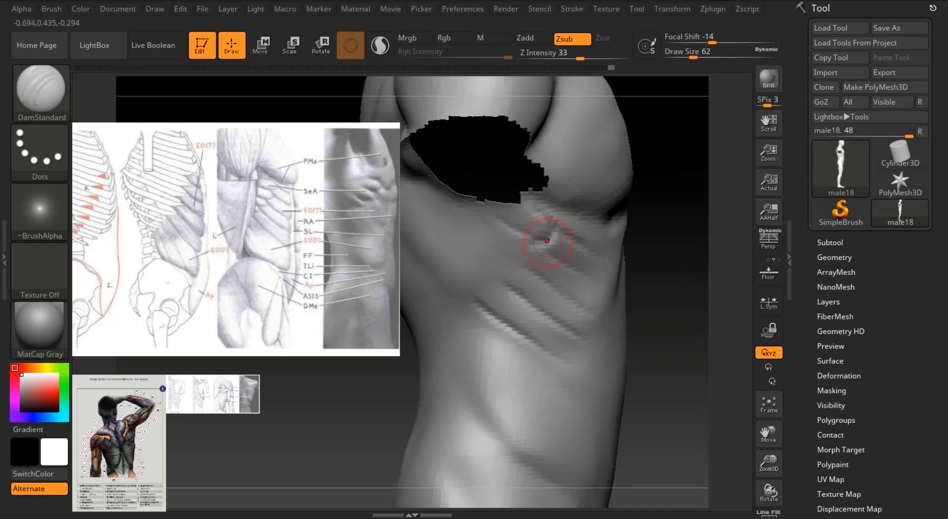
mouse_move(601, 231)
left_mouse_down("shift")
mouse_move(478, 213)
mouse_move(577, 222)
left_mouse_up("shift")
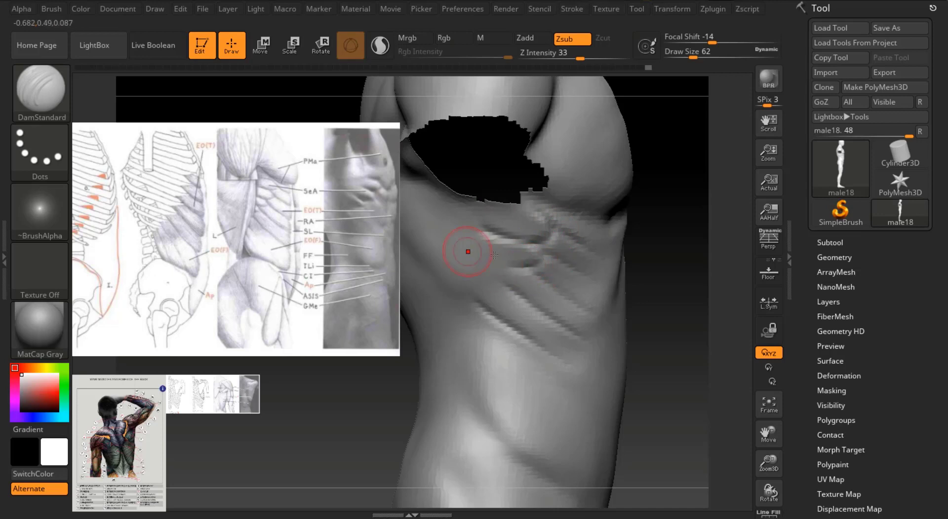
key("ctrl+z")
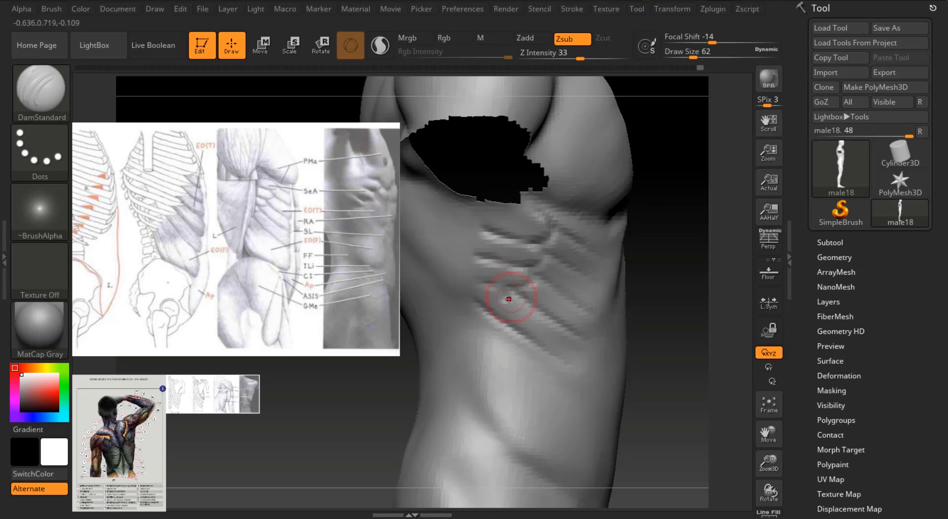
Carve the latissimus dorsi border behind the serratus and down toward the lower back with DamStandard at draw size 62.
left_click_drag(666, 279, 791, 252)
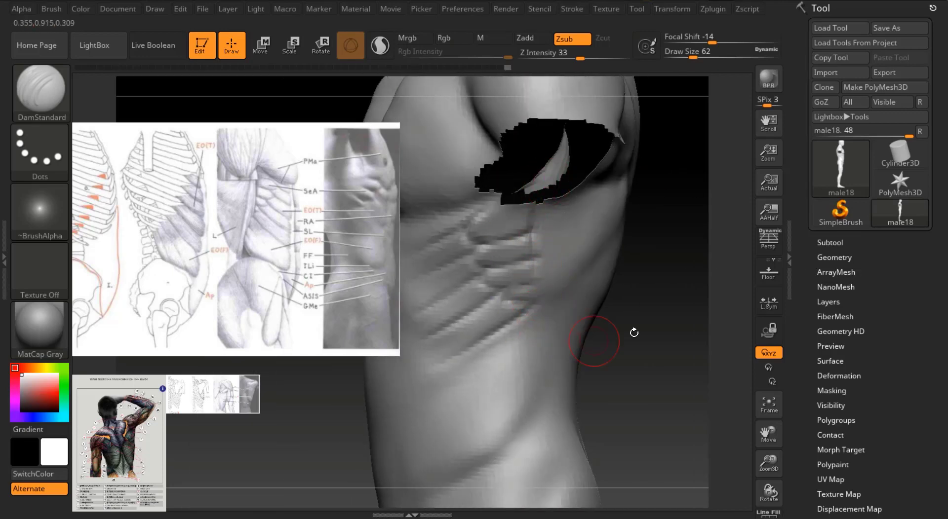
left_click_drag(634, 333, 611, 226)
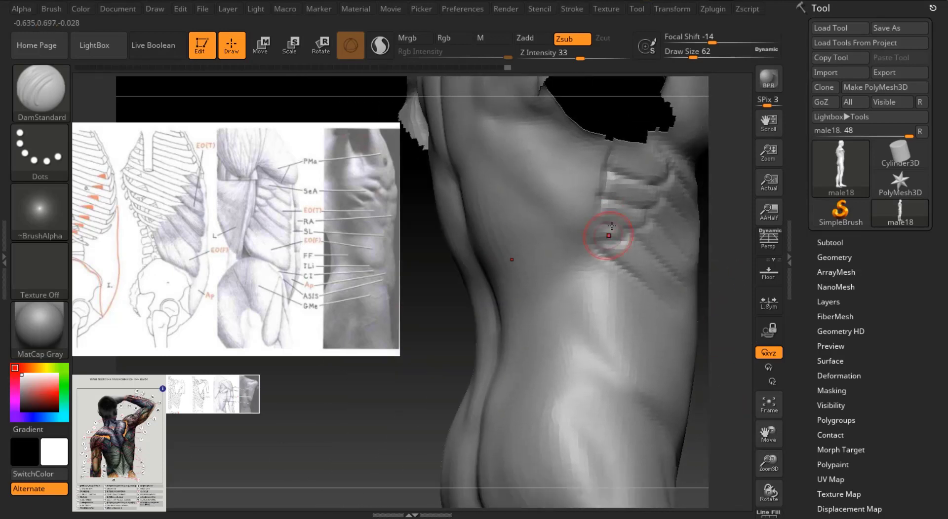
left_click_drag(456, 338, 583, 253)
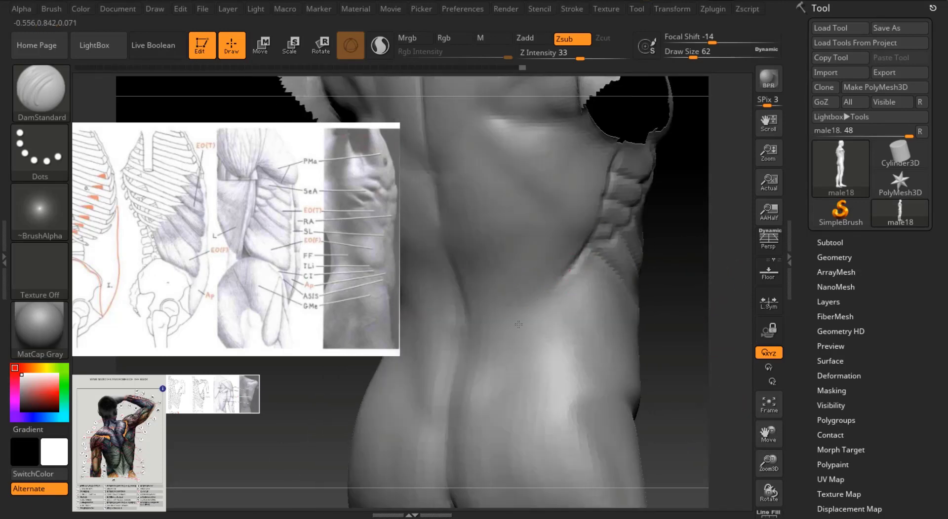
left_click_drag(681, 264, 691, 207)
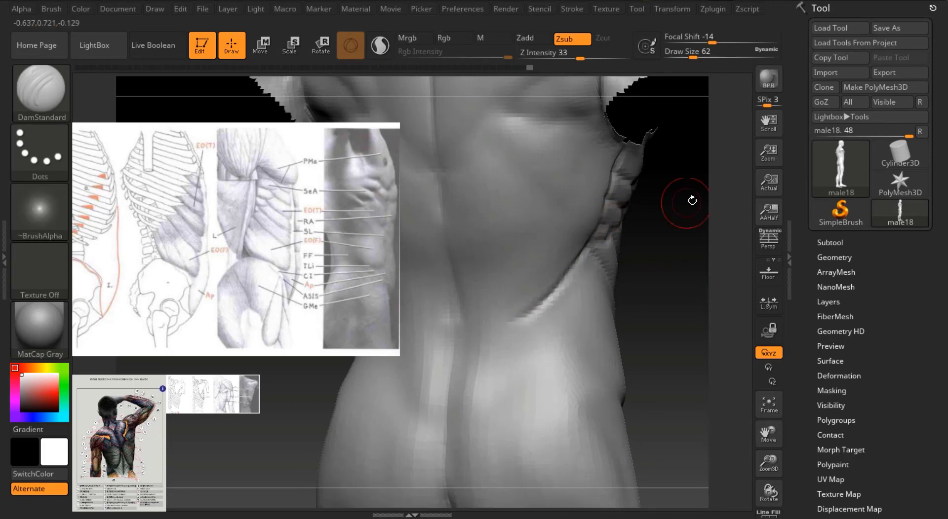
Import backmuscle1.JPG as a texture, add it to Spotlight and arrange it with the other references beside the straight back view.
key("shift+z")
left_click(607, 9)
left_click(614, 28)
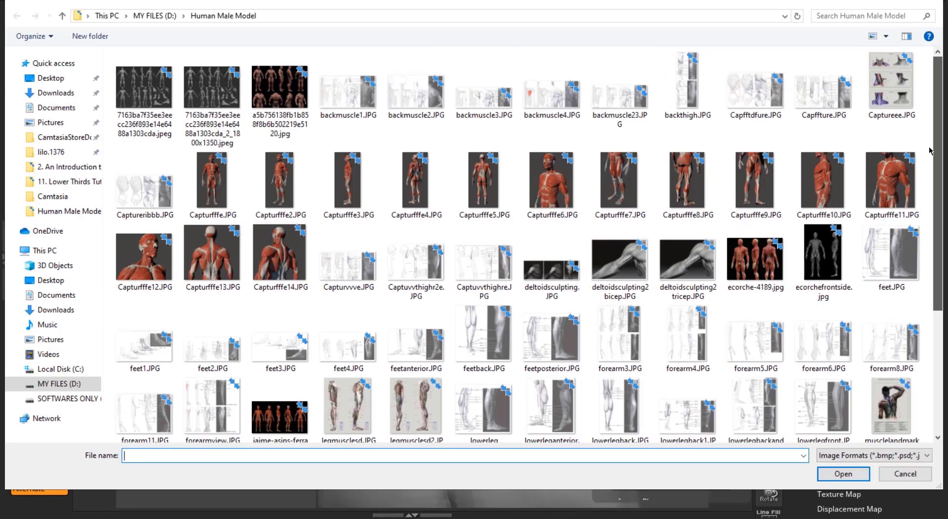
double_click(348, 94)
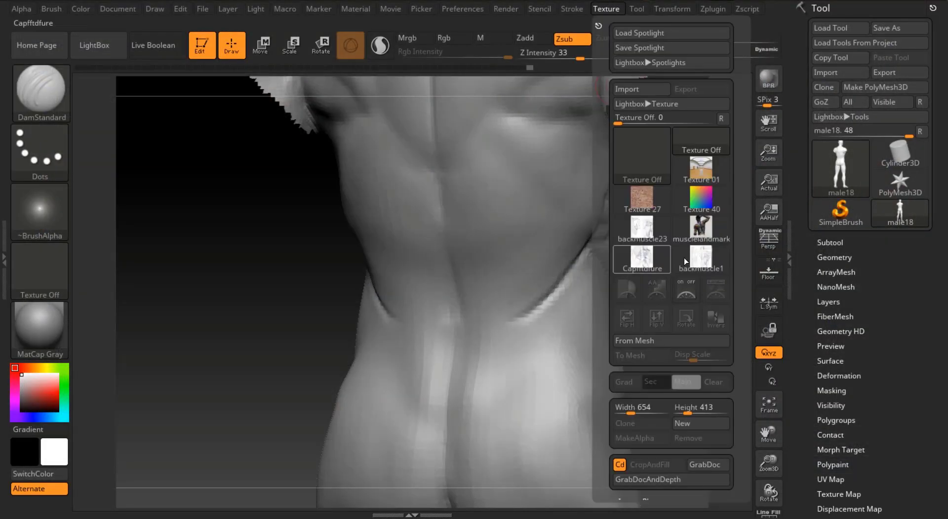
left_click(684, 261)
left_click(626, 289)
left_click_drag(438, 199, 387, 200)
left_click_drag(636, 348, 647, 354)
left_click_drag(339, 233, 164, 168)
left_click_drag(657, 294, 652, 289)
left_click_drag(209, 181, 186, 151)
key("z")
left_click_drag(691, 314, 720, 318, "shift")
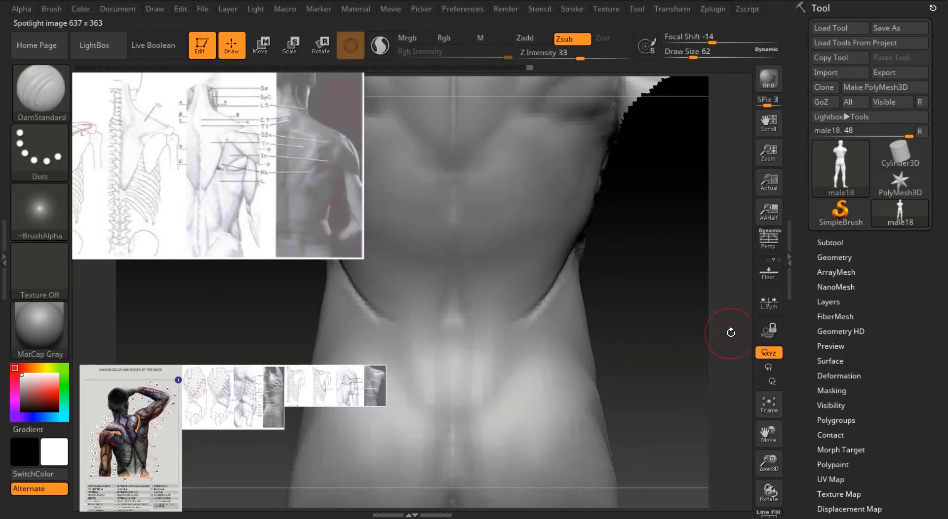
Carve the inner latissimus borders and the spinal muscle lines on the lower back with DamStandard at draw size 62.
mouse_move(460, 179)
left_mouse_down()
mouse_move(497, 233)
mouse_move(506, 319)
left_mouse_up()
key("ctrl+z")
mouse_move(768, 433)
left_mouse_down()
mouse_move(811, 419)
mouse_move(839, 389)
left_mouse_up()
left_click_drag(561, 370, 560, 371)
key("ctrl+z")
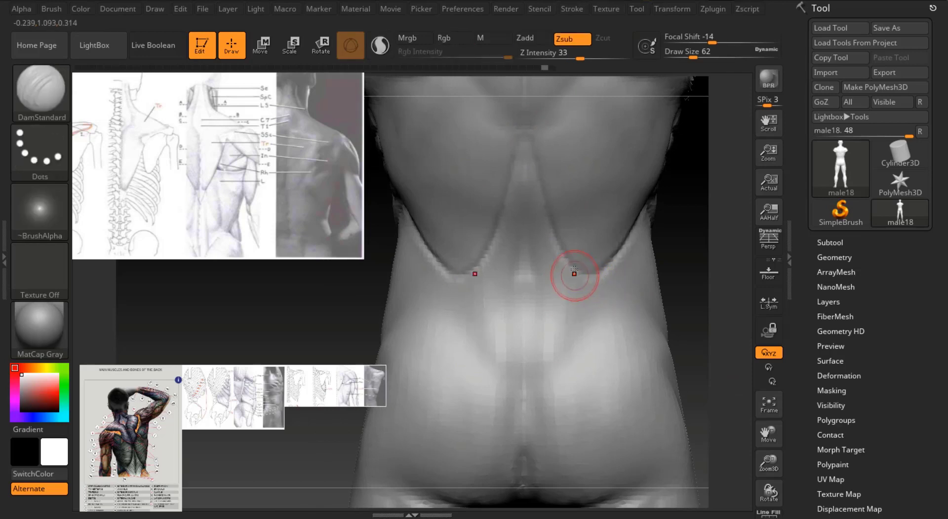
left_click_drag(575, 276, 557, 360)
left_click_drag(768, 463, 768, 434)
Build up the serratus and rib fingers on the side of the chest with the Clay brush, reducing draw size to 46.
mouse_move(699, 54)
left_mouse_down()
mouse_move(676, 69)
mouse_move(687, 54)
mouse_move(702, 54)
left_mouse_up()
left_click_drag(731, 163, 647, 207)
mouse_move(768, 464)
left_mouse_down()
mouse_move(771, 451)
mouse_move(669, 443)
left_mouse_up()
key("b")
key("c")
key("l")
left_click_drag(703, 55, 693, 54)
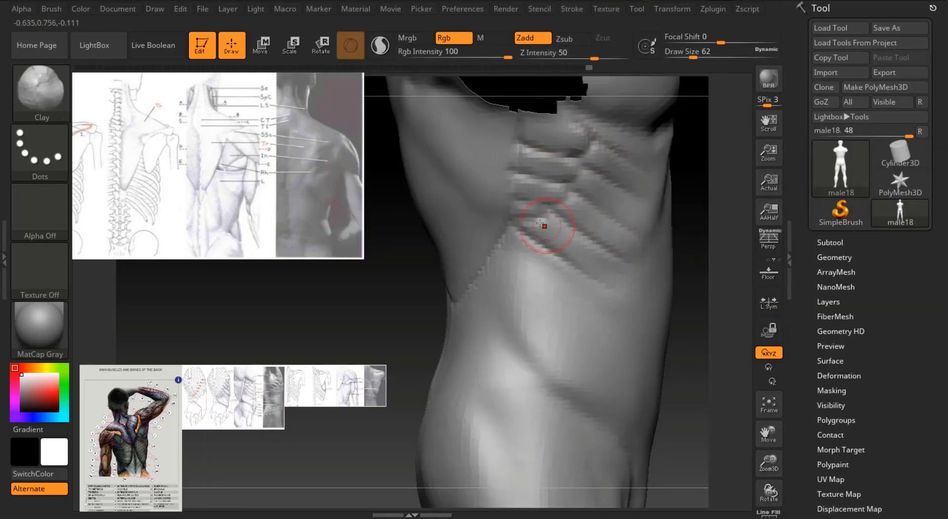
left_click_drag(539, 223, 560, 236)
left_click_drag(693, 54, 689, 55)
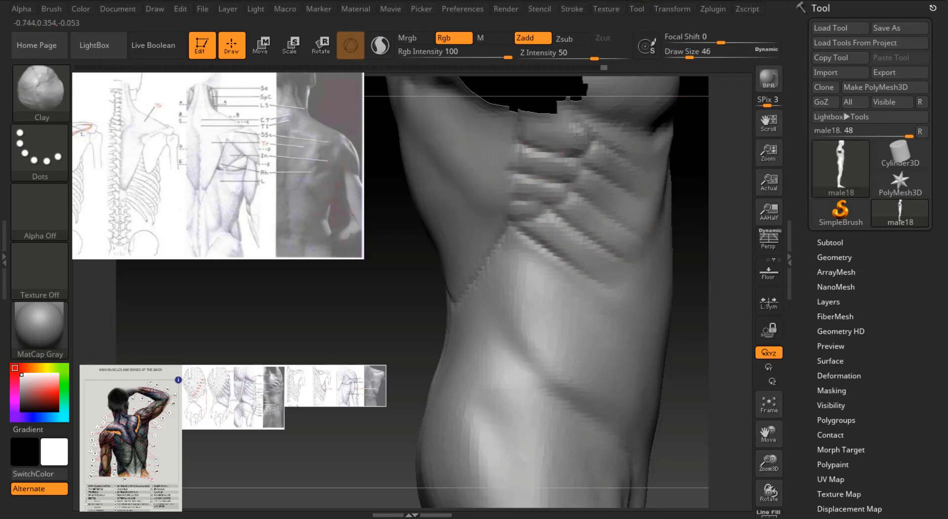
left_click_drag(693, 354, 731, 350)
Add volume across the latissimus and below the shoulder blades with Clay at draw size 74, smoothing the surface.
left_click(695, 54)
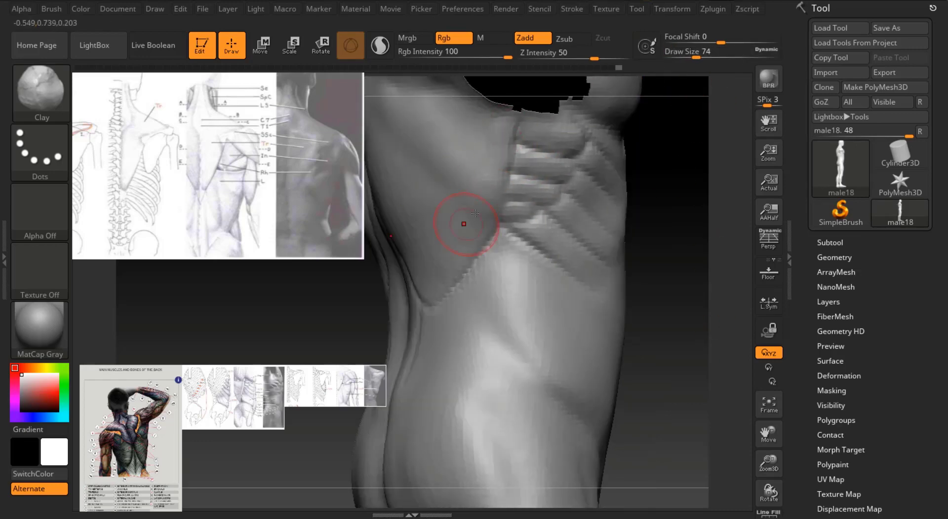
left_click_drag(641, 222, 668, 186, "shift")
left_click_drag(768, 434, 794, 498)
left_click_drag(666, 385, 617, 383)
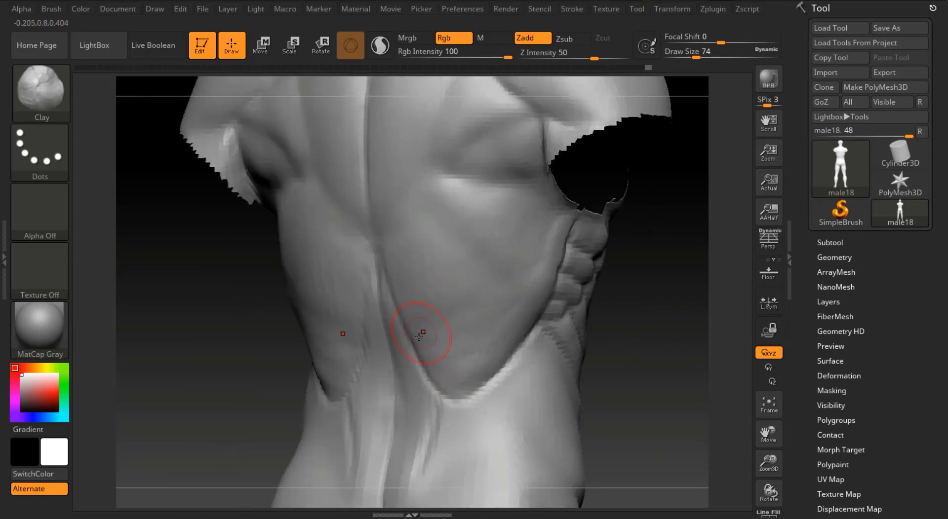
left_click_drag(635, 267, 601, 271)
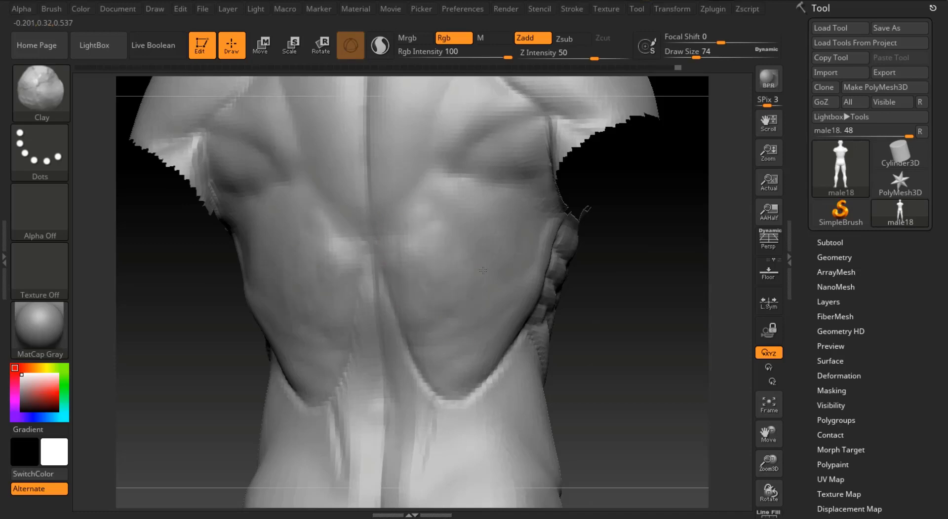
key("shift")
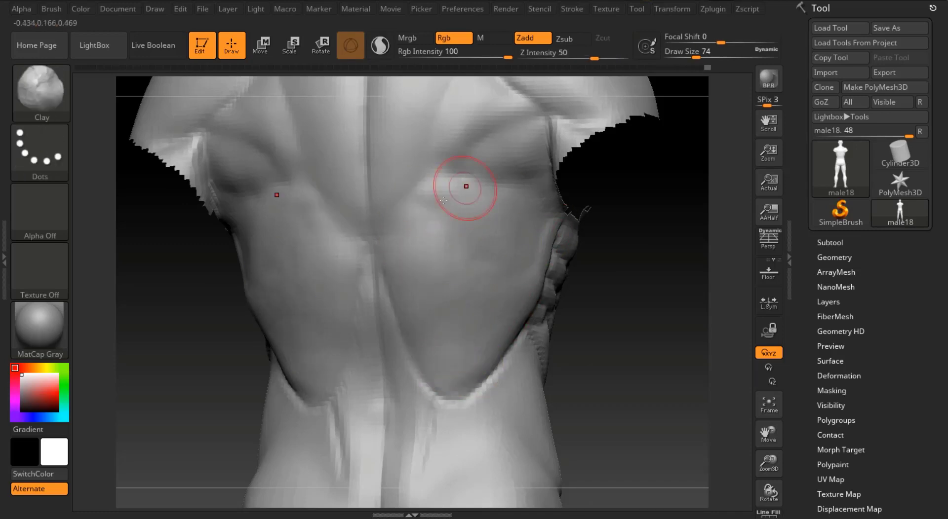
key("shift")
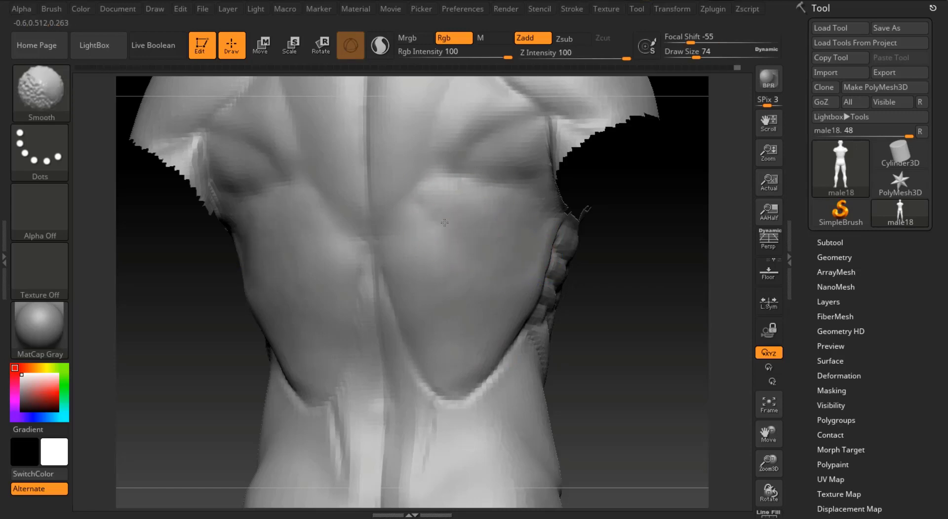
Soften the serratus creases and the lower latissimus edge on the side of the torso with Smooth at draw size 74.
mouse_move(617, 363)
left_mouse_down()
mouse_move(543, 360)
mouse_move(494, 345)
left_mouse_up()
key("shift")
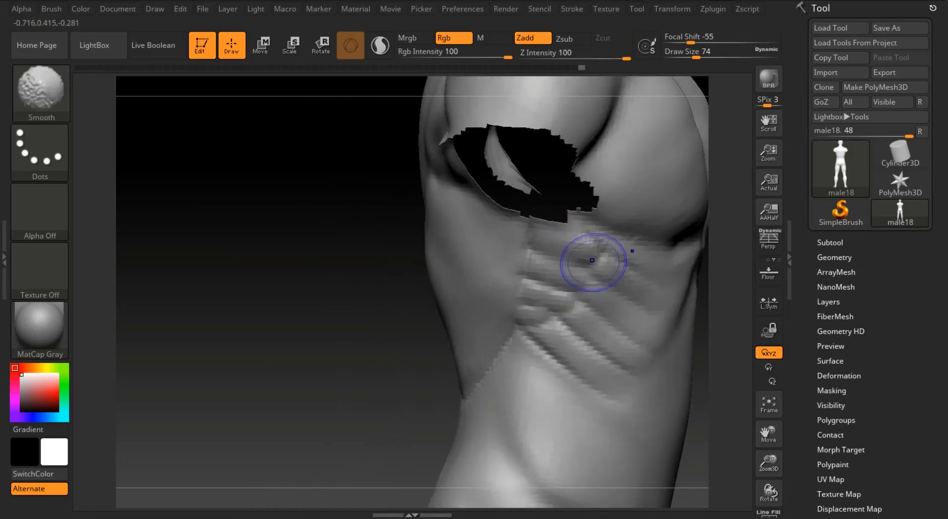
mouse_move(576, 249)
left_mouse_down("shift")
mouse_move(545, 286)
mouse_move(616, 384)
left_mouse_up("shift")
left_click_drag(346, 247, 535, 205)
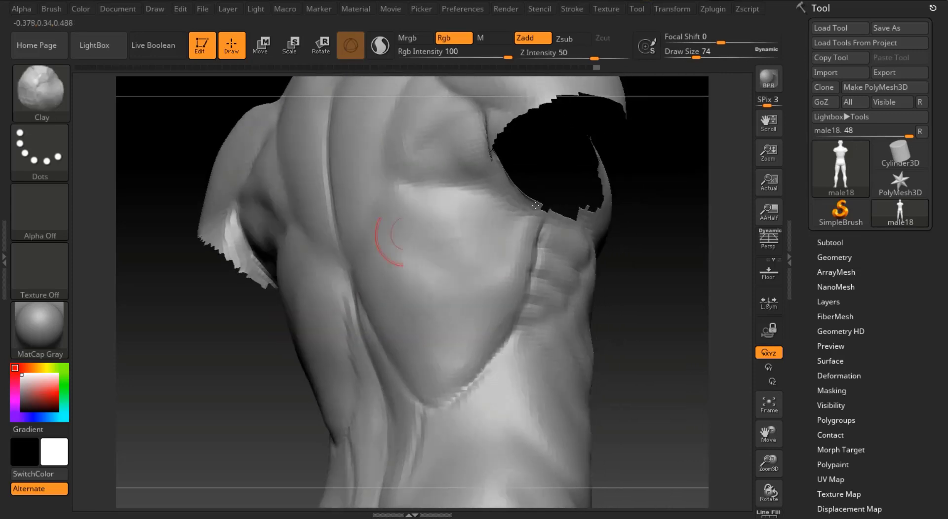
mouse_move(431, 404)
left_mouse_down("shift")
mouse_move(529, 275)
mouse_move(497, 341)
left_mouse_up("shift")
Smooth the lower-back muscle lines and the latissimus borders on the straight back view at draw size 74.
mouse_move(497, 341)
right_mouse_down()
mouse_move(612, 307)
mouse_move(467, 360)
mouse_move(719, 454)
mouse_move(419, 364)
right_mouse_up()
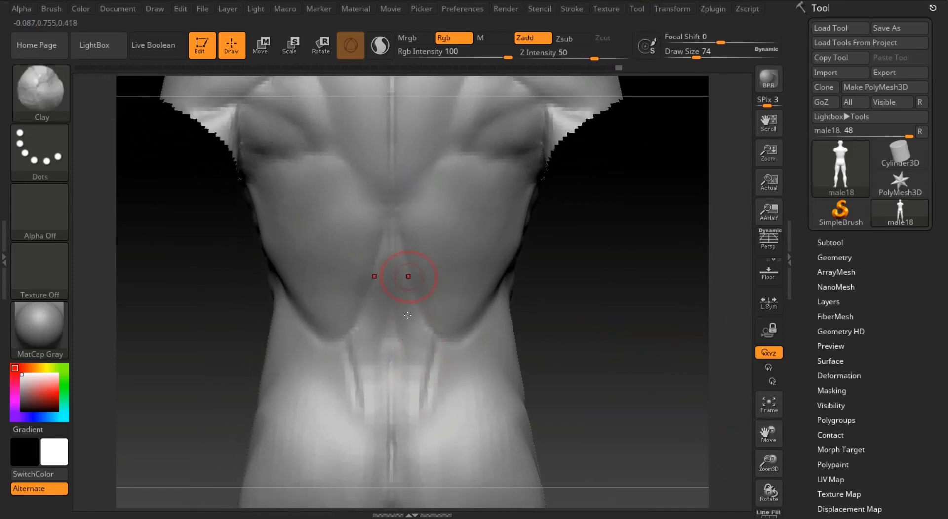
left_click_drag(423, 413, 420, 318, "shift")
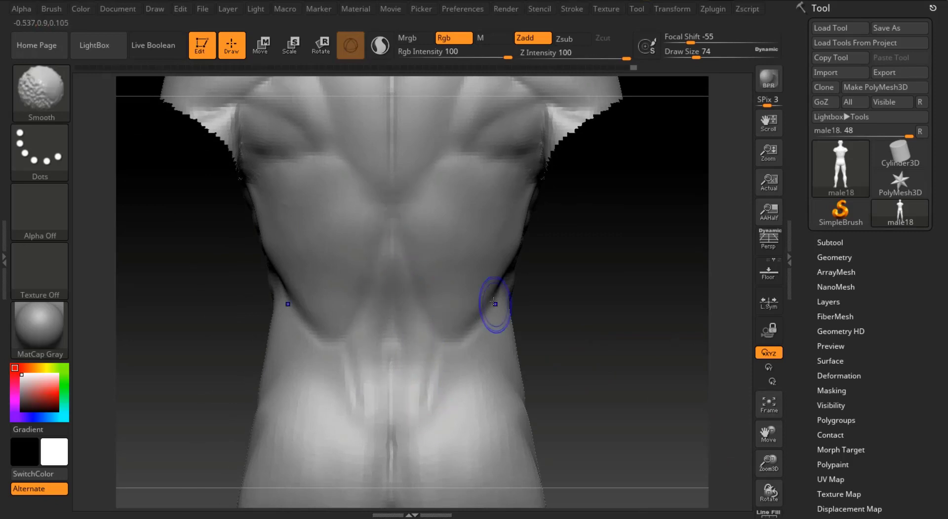
left_click_drag(767, 462, 768, 429)
left_click_drag(768, 433, 803, 518)
left_click_drag(472, 324, 482, 294, "shift")
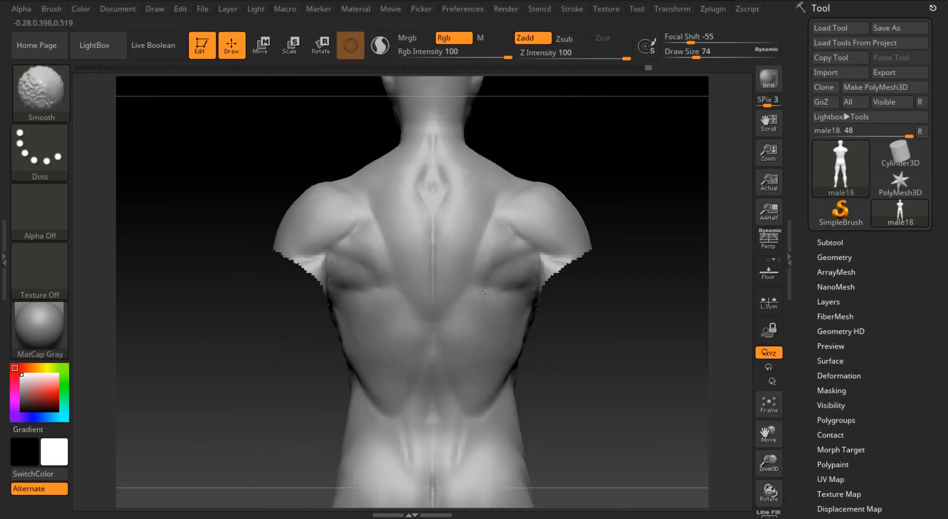
Unhide the arms and bring the whole back of the figure into view.
right_click_drag(516, 339, 375, 316)
left_click(637, 316, "ctrl+shift")
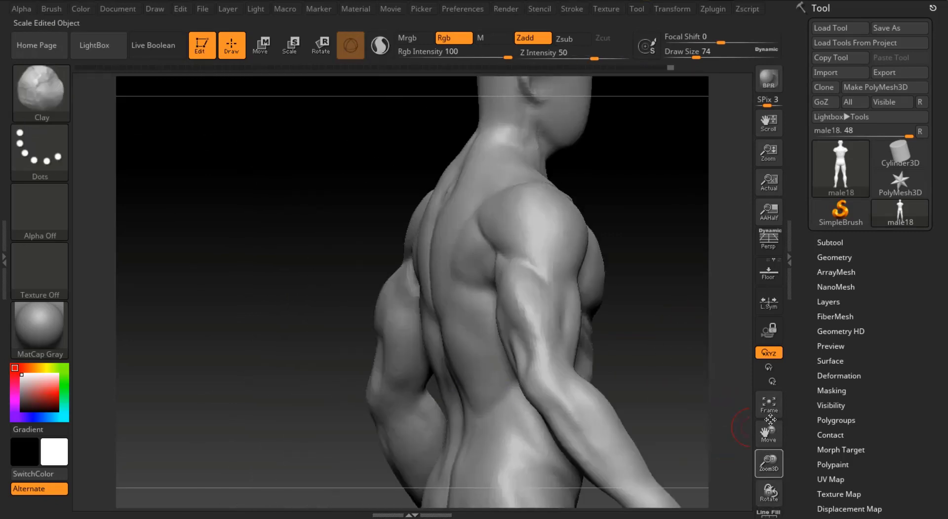
left_click(768, 405)
right_click_drag(689, 268, 771, 419)
left_click_drag(768, 462, 770, 509)
right_click_drag(656, 266, 443, 257)
Smooth the lower back, spine area and shoulder blades at draw size 101.
left_click_drag(696, 57, 701, 58)
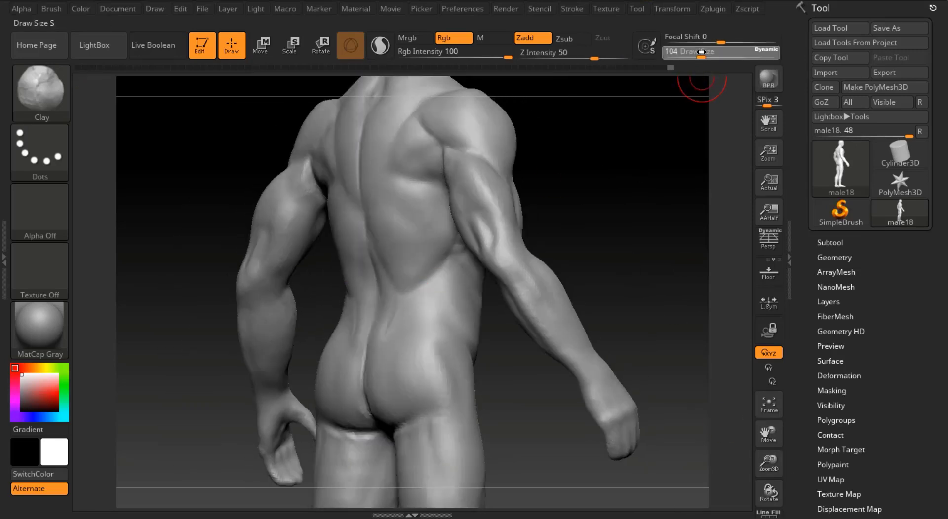
right_click_drag(403, 283, 399, 273, "shift")
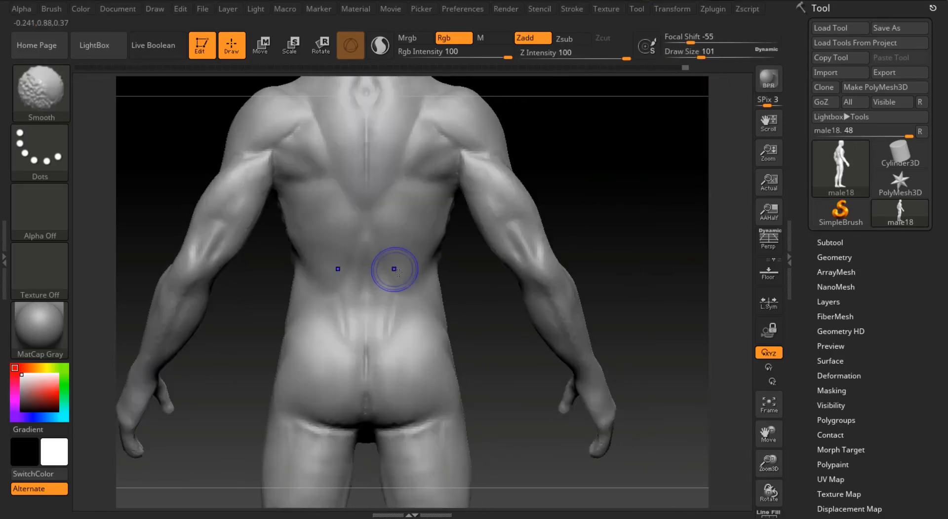
left_click_drag(371, 230, 372, 236, "shift")
left_click_drag(383, 314, 392, 328, "shift")
mouse_move(553, 231)
right_mouse_down()
mouse_move(658, 180)
mouse_move(553, 173)
right_mouse_up()
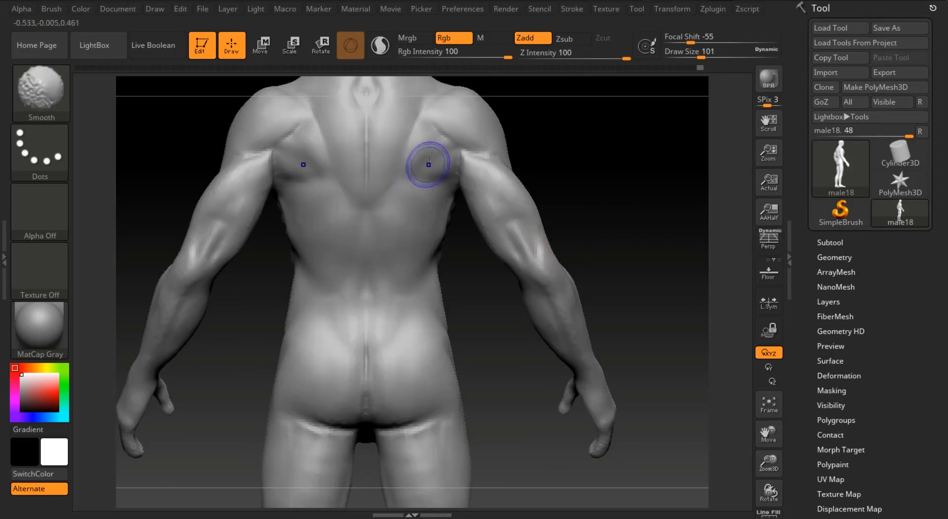
left_click_drag(429, 164, 424, 153, "shift")
right_click_drag(548, 135, 601, 273, "alt")
Smooth the spine groove and the trapezius on the upper back at draw sizes 145 and 140.
left_click_drag(701, 57, 708, 57)
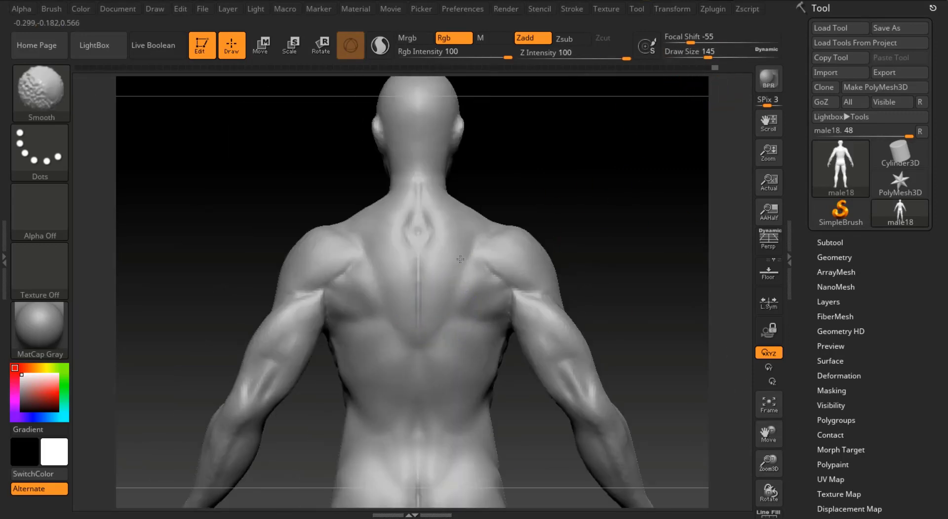
mouse_move(419, 301)
left_mouse_down("shift")
mouse_move(417, 260)
mouse_move(427, 252)
left_mouse_up("shift")
left_click_drag(574, 226, 503, 220)
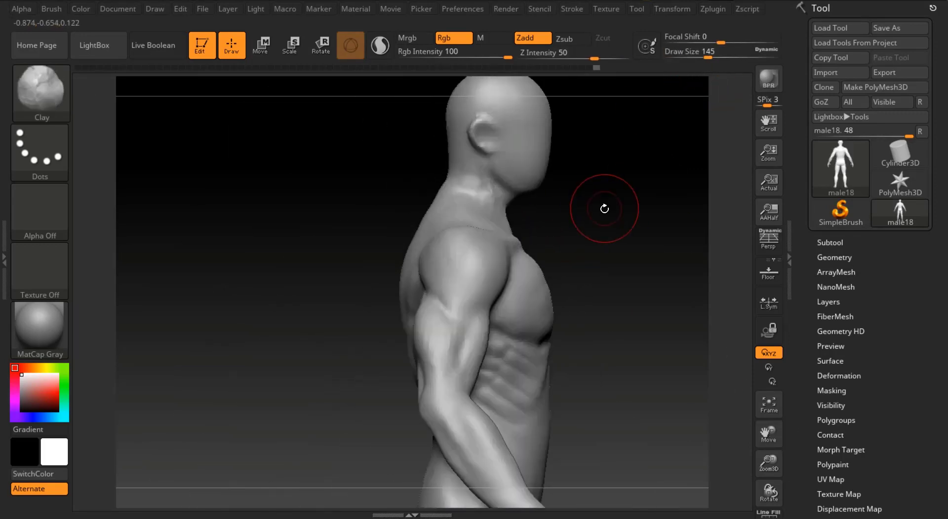
left_click_drag(621, 200, 725, 197)
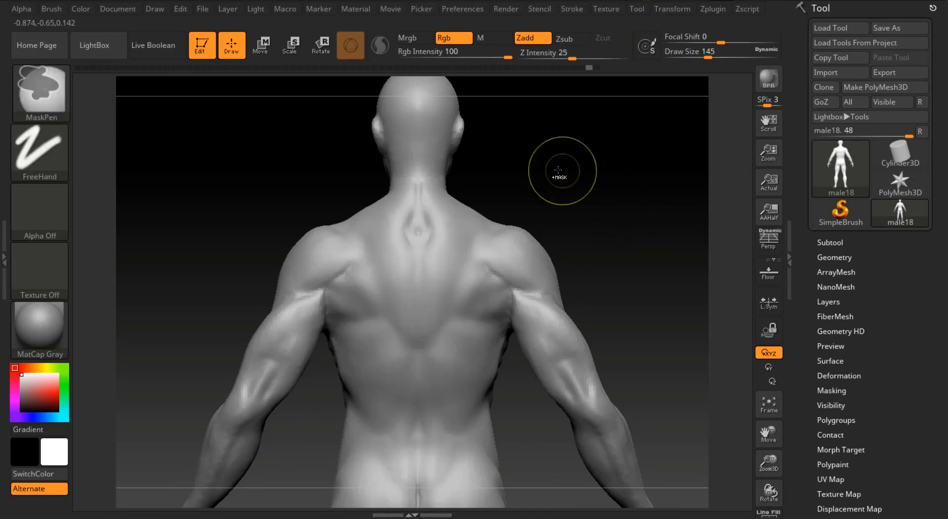
left_click_drag(703, 53, 701, 54)
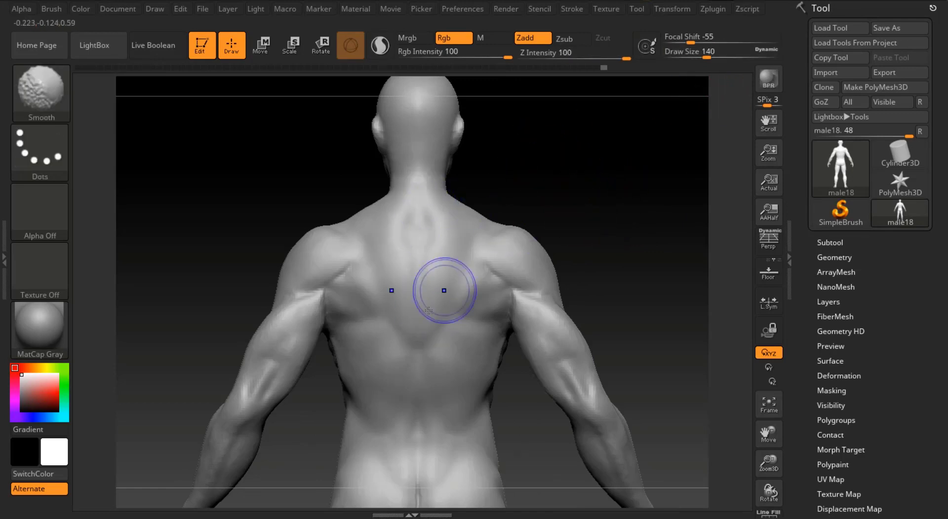
Adjust the upper back contour below the neck with the Move brush at draw size 140.
mouse_move(578, 190)
left_mouse_down()
mouse_move(671, 169)
mouse_move(626, 204)
left_mouse_up()
key("b")
key("m")
key("v")
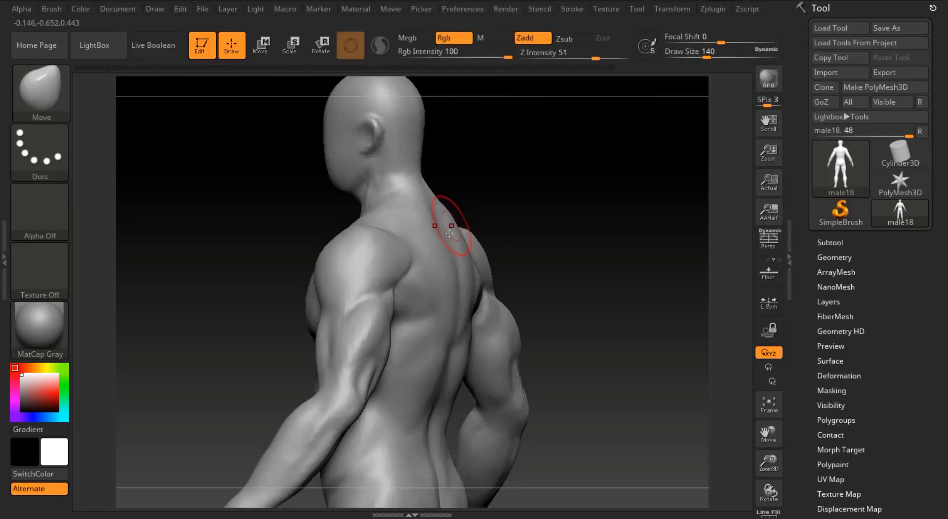
left_click_drag(286, 232, 535, 229)
Hide the arms with a lasso selection and smooth the trapezius and upper spine at draw size 202.
mouse_move(627, 277)
left_mouse_down("alt")
mouse_move(709, 387)
mouse_move(622, 375)
left_mouse_up("alt")
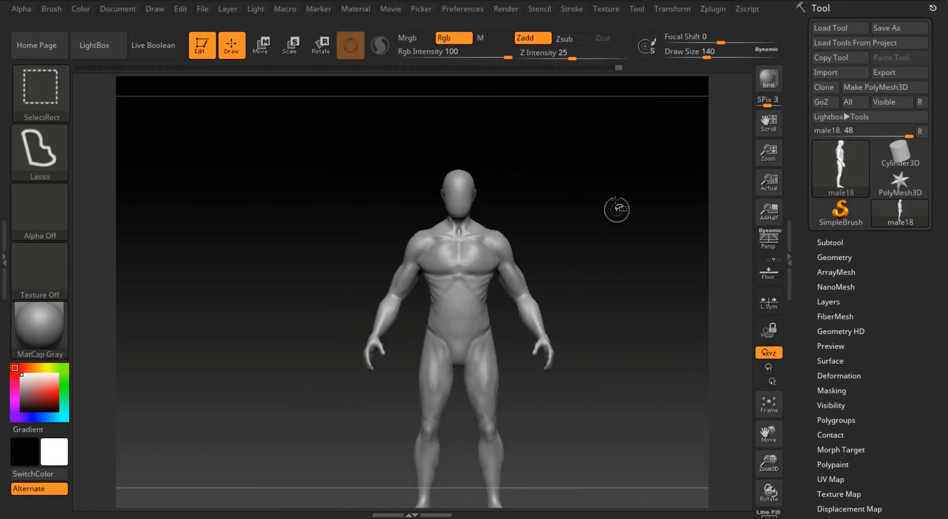
mouse_move(613, 200)
left_mouse_down("ctrl+shift")
mouse_move(507, 335)
mouse_move(499, 275)
mouse_move(644, 116)
left_mouse_up("ctrl+shift")
mouse_move(636, 148)
left_mouse_down()
mouse_move(556, 190)
mouse_move(674, 417)
mouse_move(648, 301)
mouse_move(795, 404)
mouse_move(803, 384)
left_mouse_up()
mouse_move(489, 366)
right_mouse_down()
mouse_move(466, 351)
mouse_move(489, 367)
mouse_move(376, 360)
right_mouse_up()
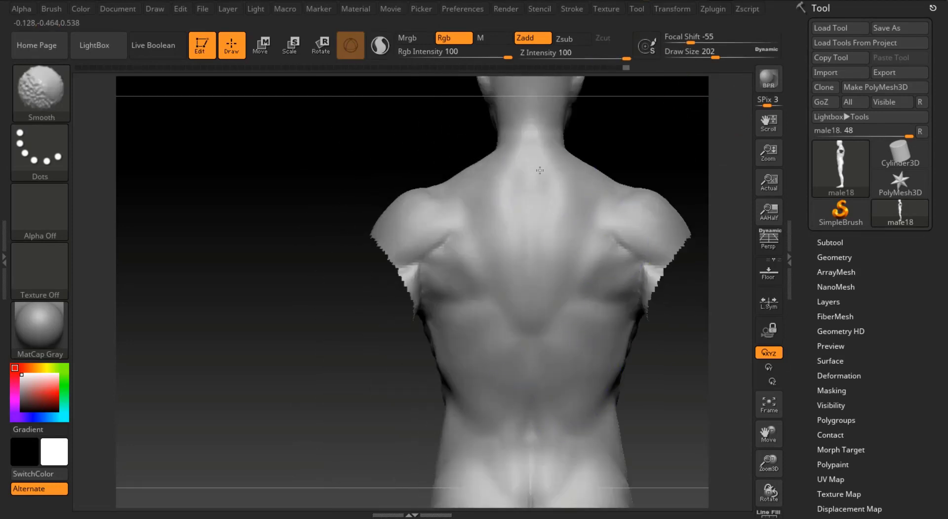
right_click_drag(545, 200, 690, 233)
Smooth the front rib creases below the chest with the arms hidden, using draw size 202.
left_click_drag(768, 464, 681, 348)
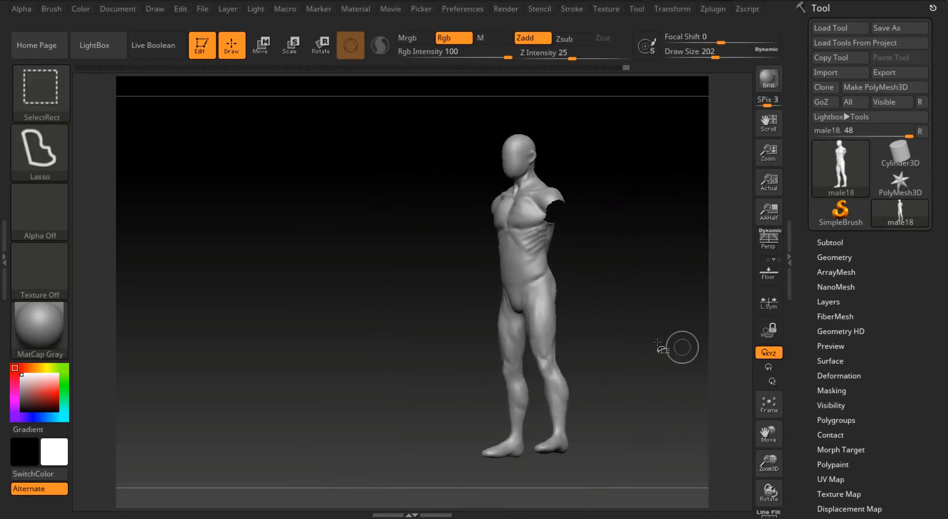
left_click(664, 348, "ctrl+shift")
left_click_drag(767, 462, 775, 490)
key("ctrl+z")
right_click_drag(636, 276, 578, 331, "ctrl")
left_click_drag(510, 368, 551, 340, "shift")
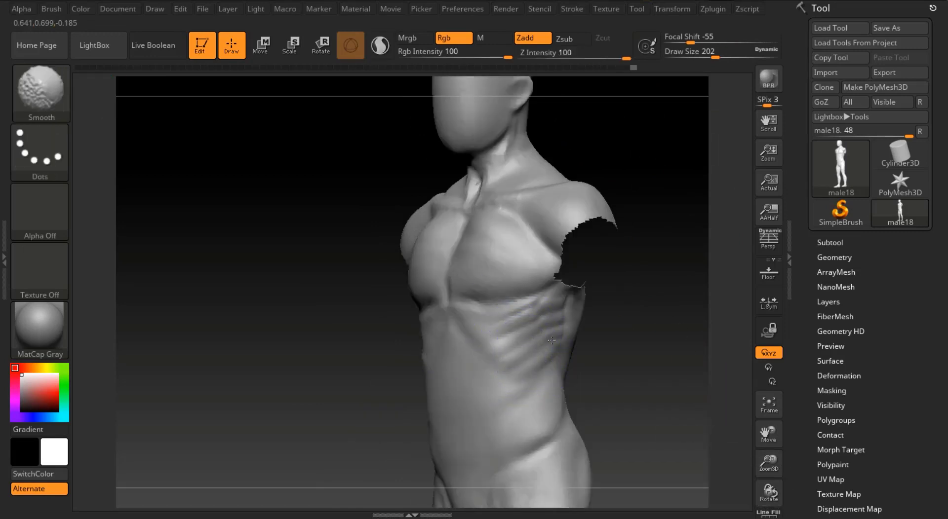
Soften the serratus and rib fingers on the side of the torso with Smooth at draw size 112.
right_click_drag(577, 207, 716, 155)
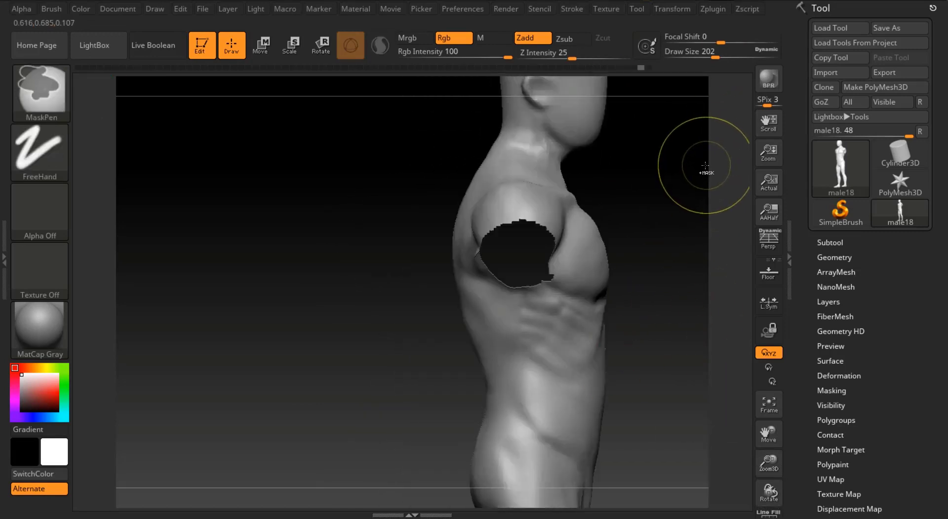
left_click(703, 55)
left_click_drag(566, 374, 553, 366, "shift")
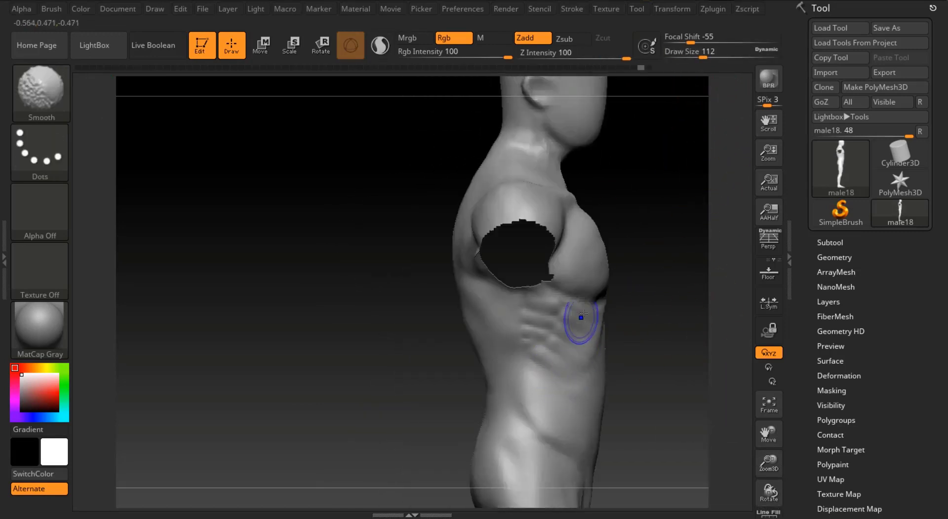
right_click_drag(534, 331, 464, 341)
Show the hidden arms again and view the torso straight from the front.
left_click(337, 396, "ctrl+shift")
key("f")
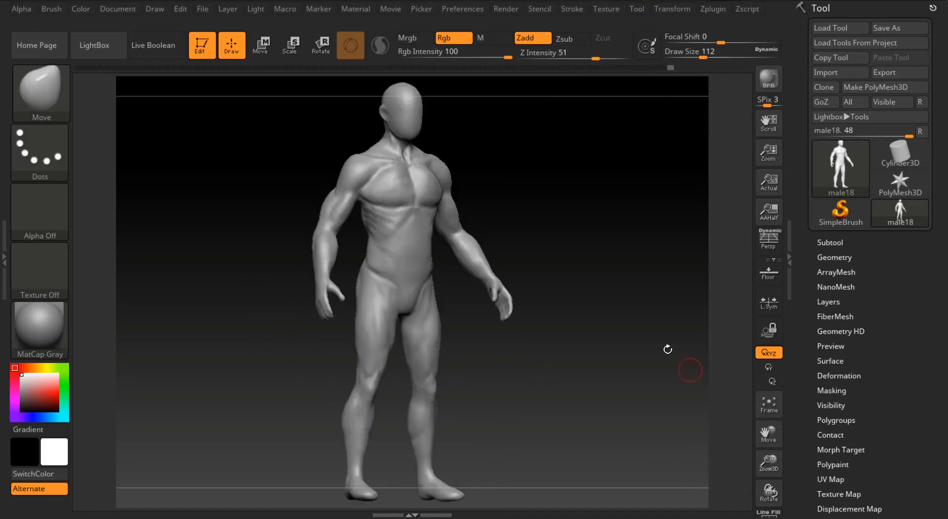
right_click_drag(667, 348, 642, 352, "shift")
mouse_move(641, 352)
right_mouse_down("ctrl")
mouse_move(779, 516)
mouse_move(768, 413)
mouse_move(609, 282)
mouse_move(593, 288)
mouse_move(544, 255)
right_mouse_up("ctrl")
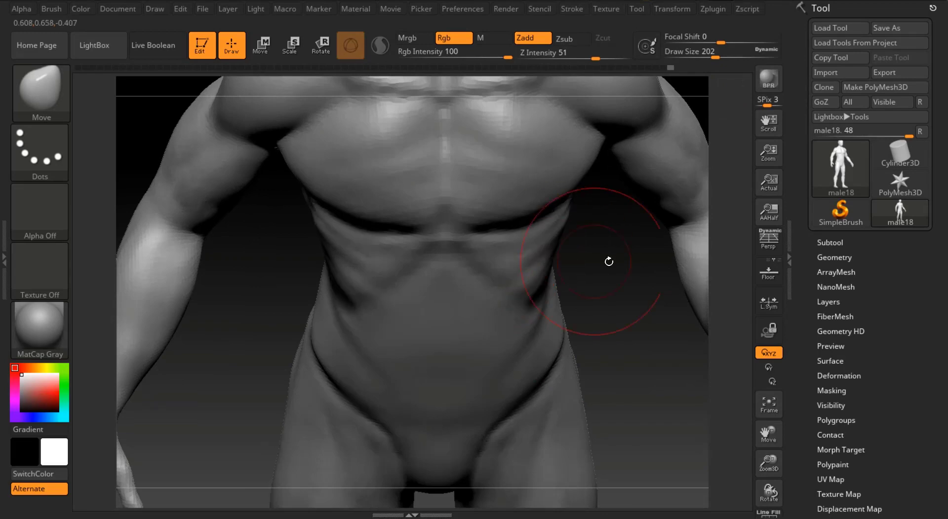
Refine the latissimus outline below the armpit with Move and Smooth at draw size 140 and frame the full figure.
right_click_drag(608, 261, 636, 266)
mouse_move(609, 304)
right_mouse_down()
mouse_move(526, 226)
mouse_move(592, 212)
right_mouse_up()
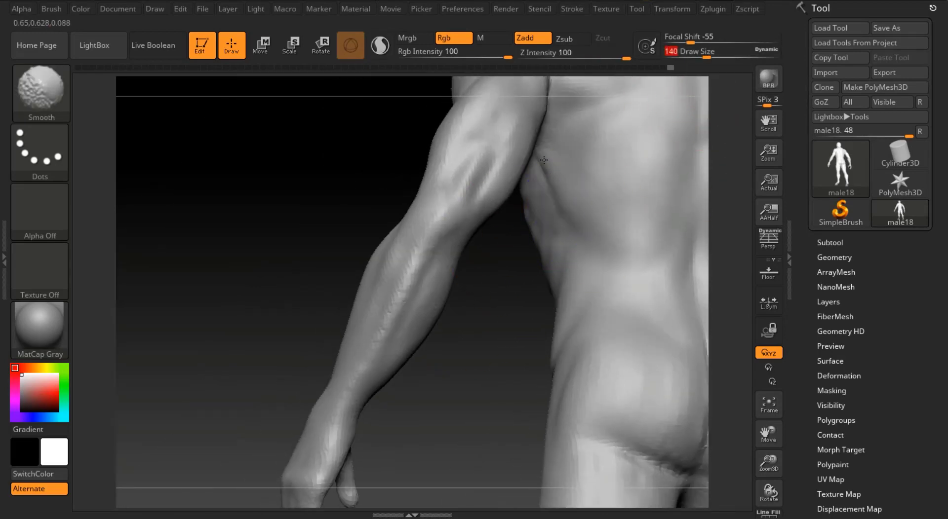
right_click_drag(543, 159, 592, 222)
key("b")
key("m")
key("v")
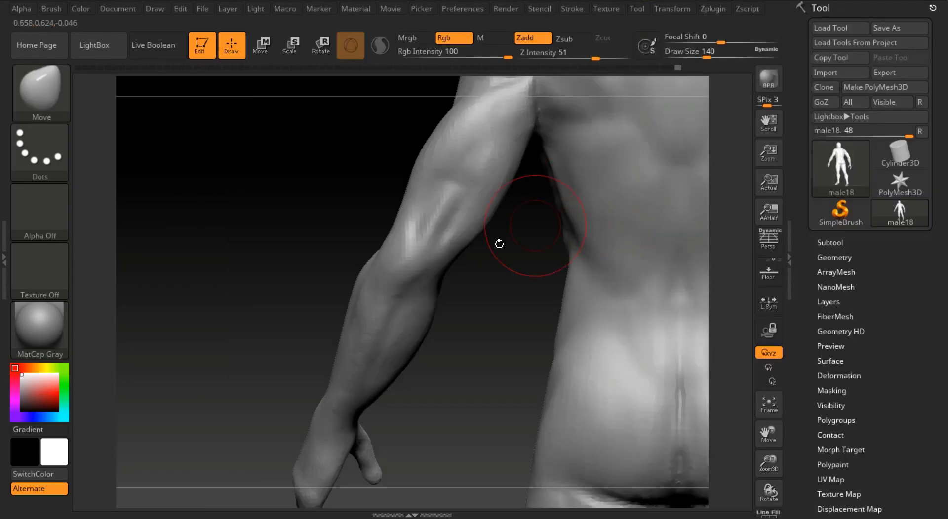
mouse_move(499, 243)
right_mouse_down()
mouse_move(557, 206)
mouse_move(574, 181)
right_mouse_up()
key("shift")
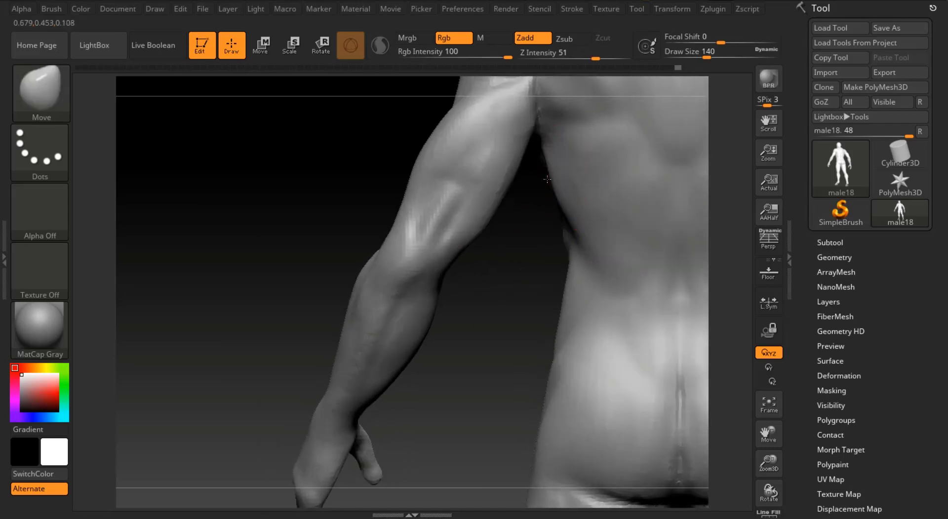
left_click_drag(773, 436, 515, 472)
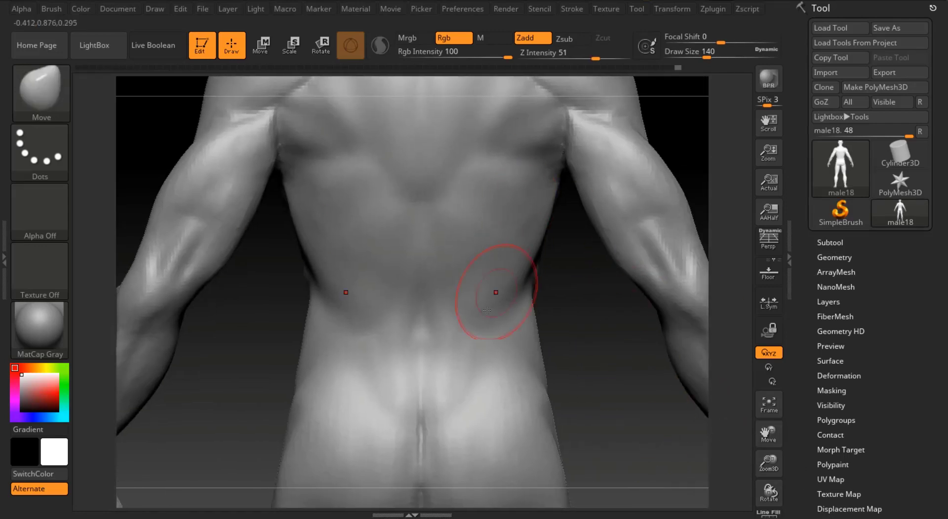
left_click_drag(591, 357, 711, 266)
left_click(768, 404)
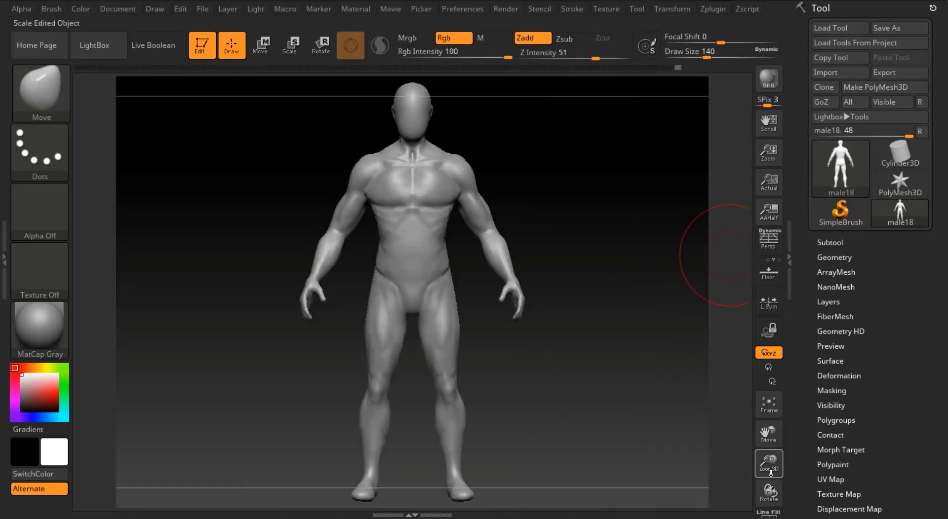
Refine the waist outline with Move and smooth the side ribs below the chest at draw size 182.
left_click_drag(767, 463, 768, 493)
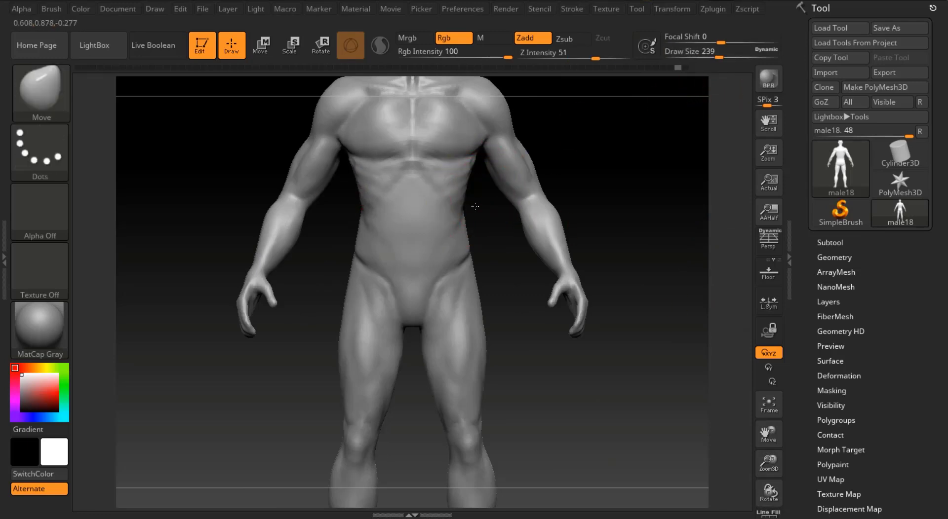
left_click_drag(768, 463, 768, 494)
left_click_drag(768, 433, 788, 507)
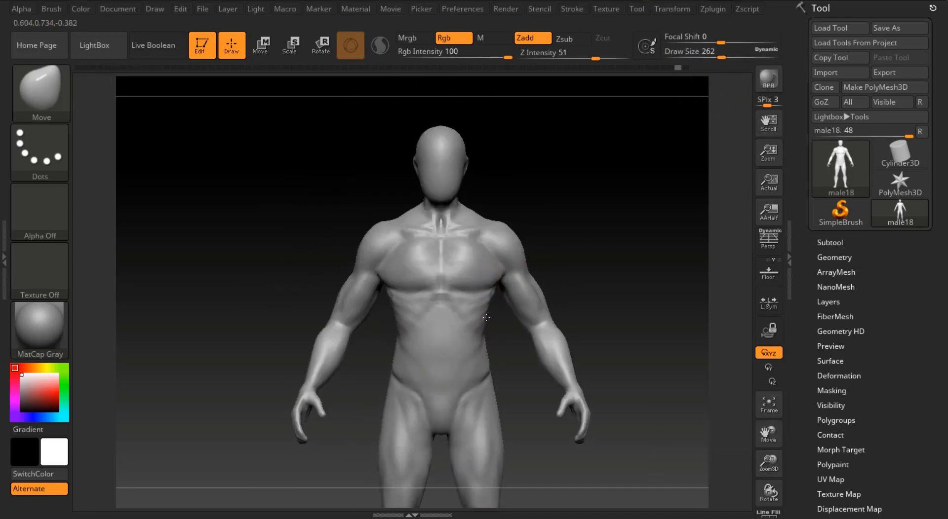
mouse_move(629, 257)
left_mouse_down()
mouse_move(605, 260)
mouse_move(696, 237)
left_mouse_up()
mouse_move(696, 237)
left_mouse_down("alt")
mouse_move(726, 427)
mouse_move(748, 427)
left_mouse_up("alt")
left_click_drag(721, 55, 712, 55)
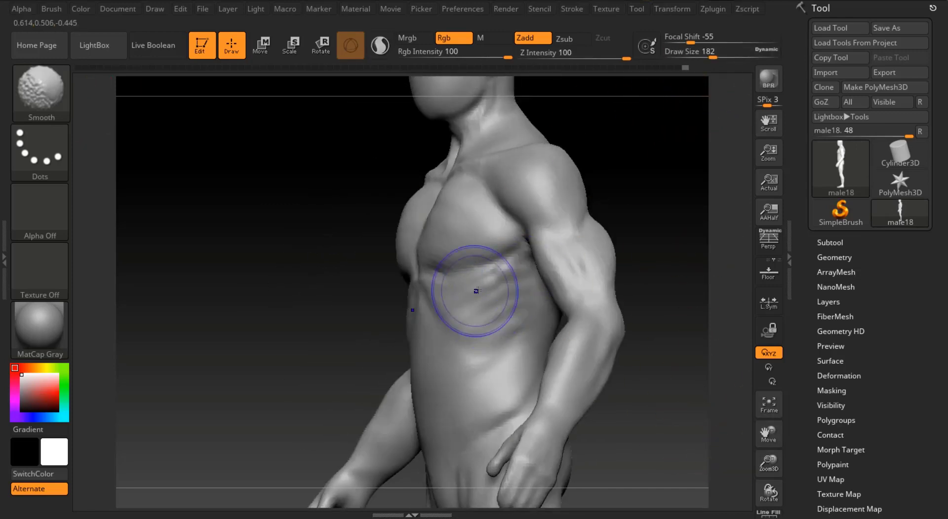
mouse_move(322, 272)
left_mouse_down("shift")
mouse_move(548, 322)
mouse_move(521, 316)
mouse_move(539, 292)
mouse_move(560, 296)
left_mouse_up("shift")
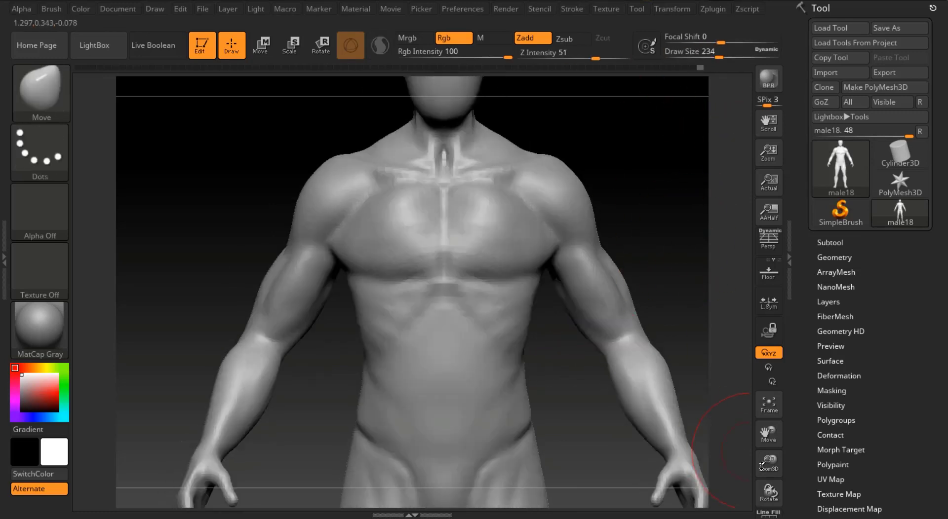
Frame the full figure from the front, shift it toward the left side of the canvas and hide the reference images.
left_click_drag(769, 463, 773, 431)
key("f")
left_click_drag(771, 464, 769, 437)
left_click_drag(769, 432, 699, 428)
key("alt+Tab")
left_click(802, 145)
key("shift+z")
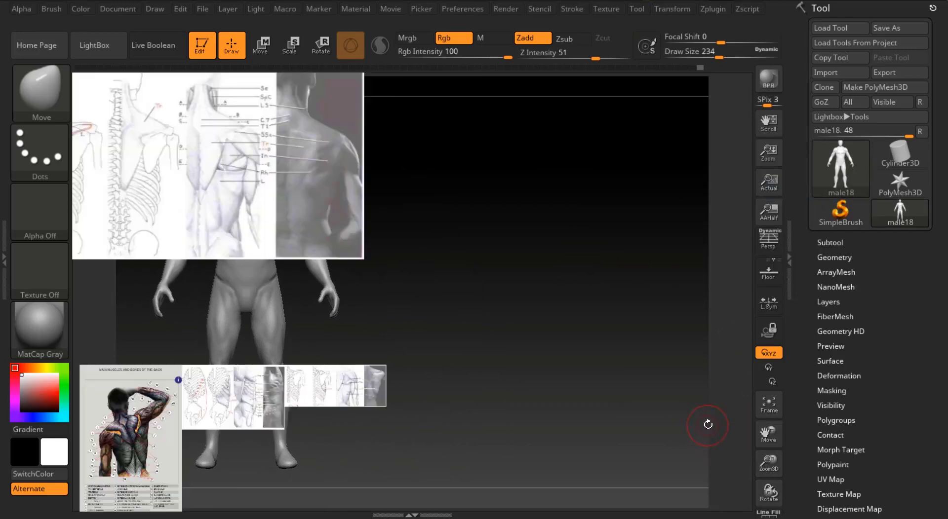
key("shift+z")
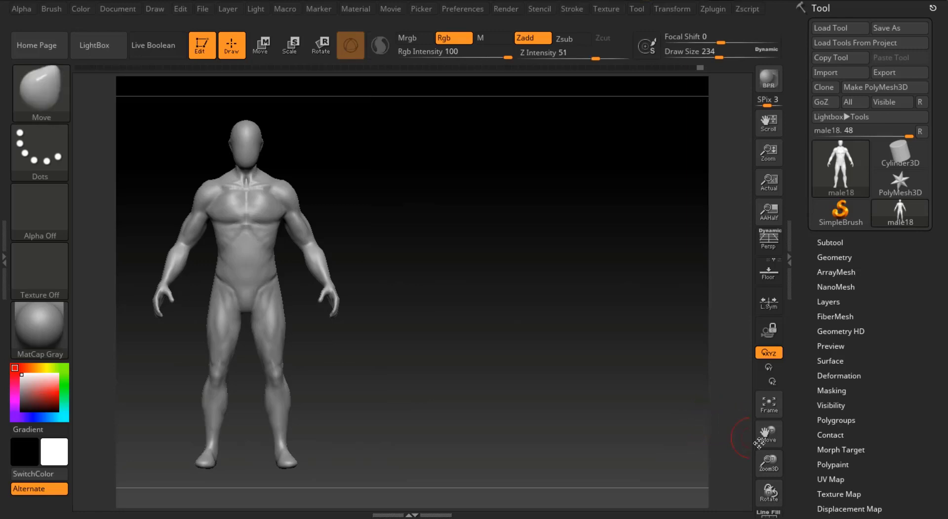
Leave canvas snapshots of the front and side views, and place the live figure beside them in back view.
left_click_drag(758, 443, 888, 438)
key("shift+s")
left_click_drag(732, 434, 790, 447)
left_click_drag(774, 434, 841, 438)
key("shift+s")
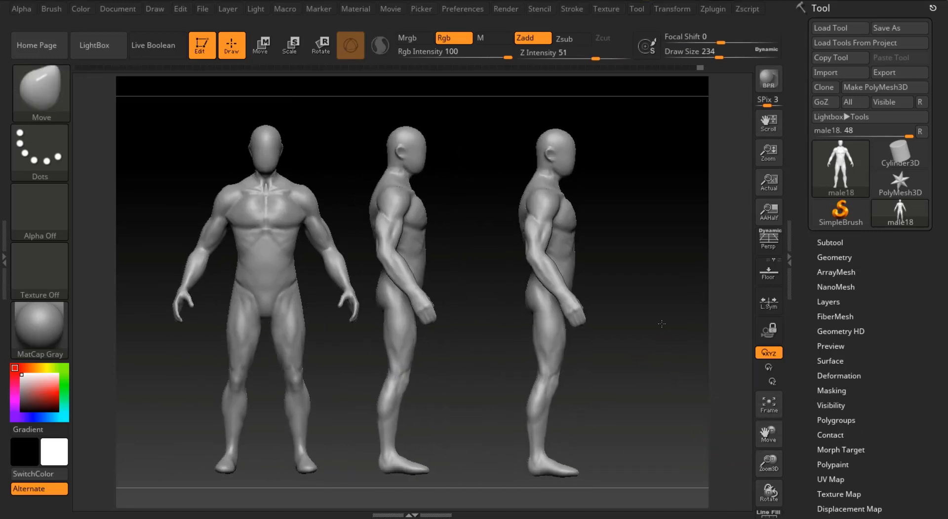
left_click_drag(661, 321, 711, 324, "shift")
left_click_drag(770, 435, 756, 433)
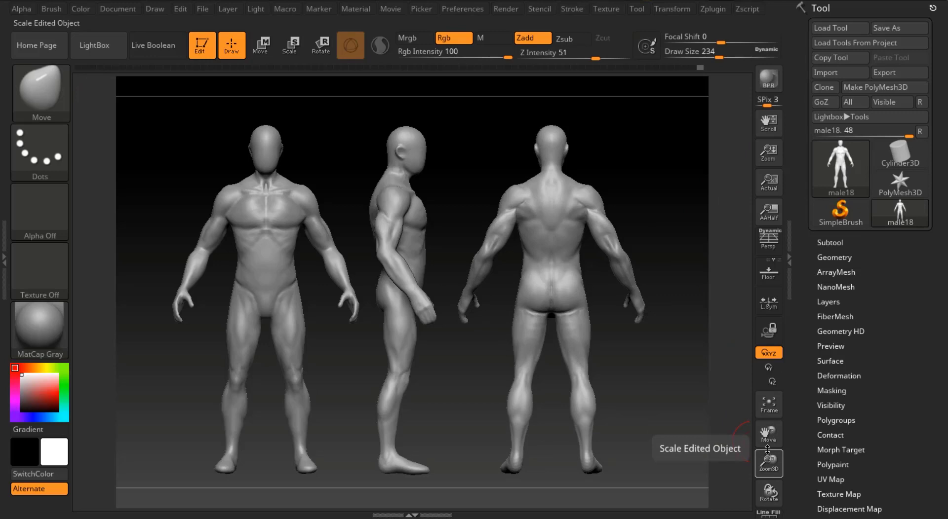
Export the three-view canvas as the JPEG image anatomy.jpg in the Human Male Model folder.
left_click(112, 9)
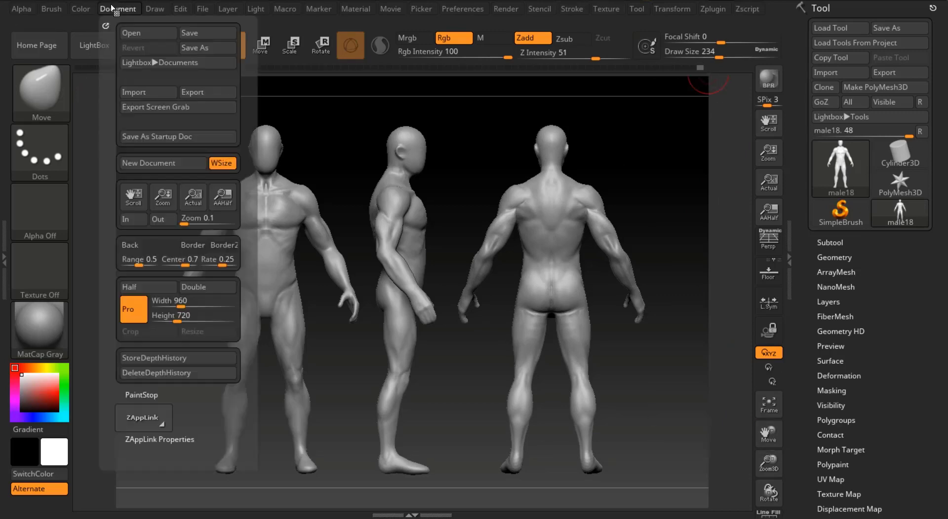
left_click(202, 94)
left_click(147, 446)
left_click(139, 456)
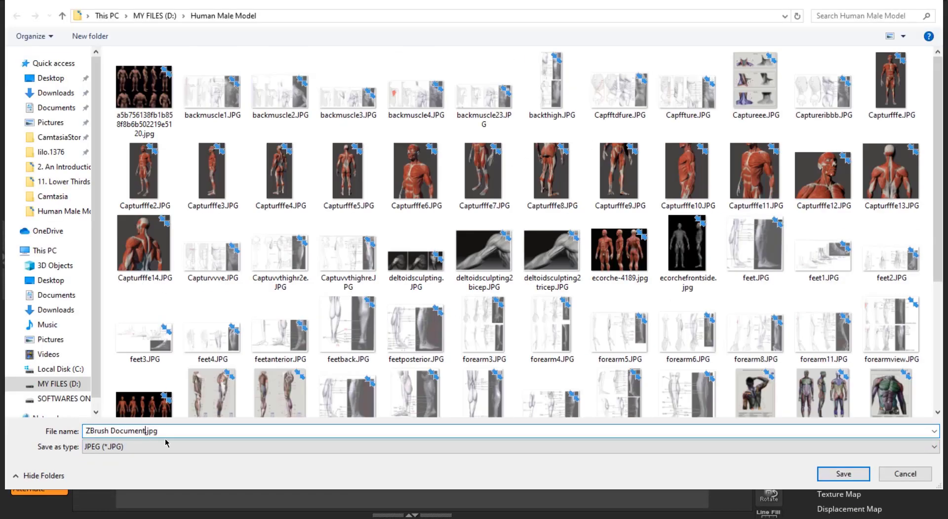
key("BackSpace")
key("BackSpace")
key("BackSpace")
key("BackSpace")
type("anatomy")
key("Return")
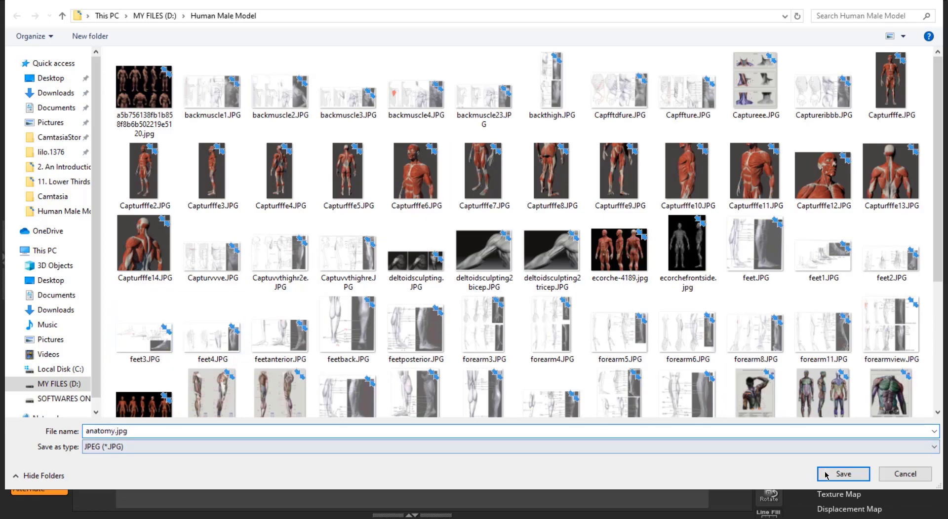
left_click(459, 505)
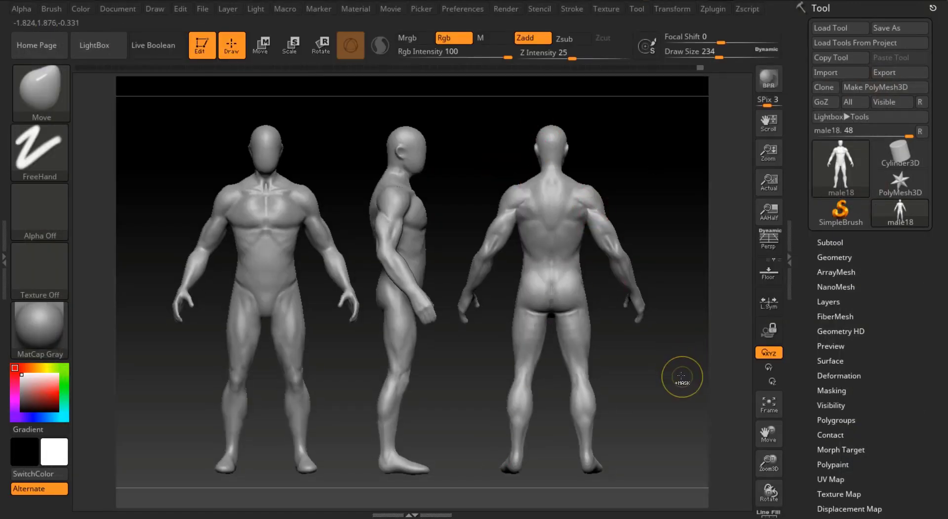